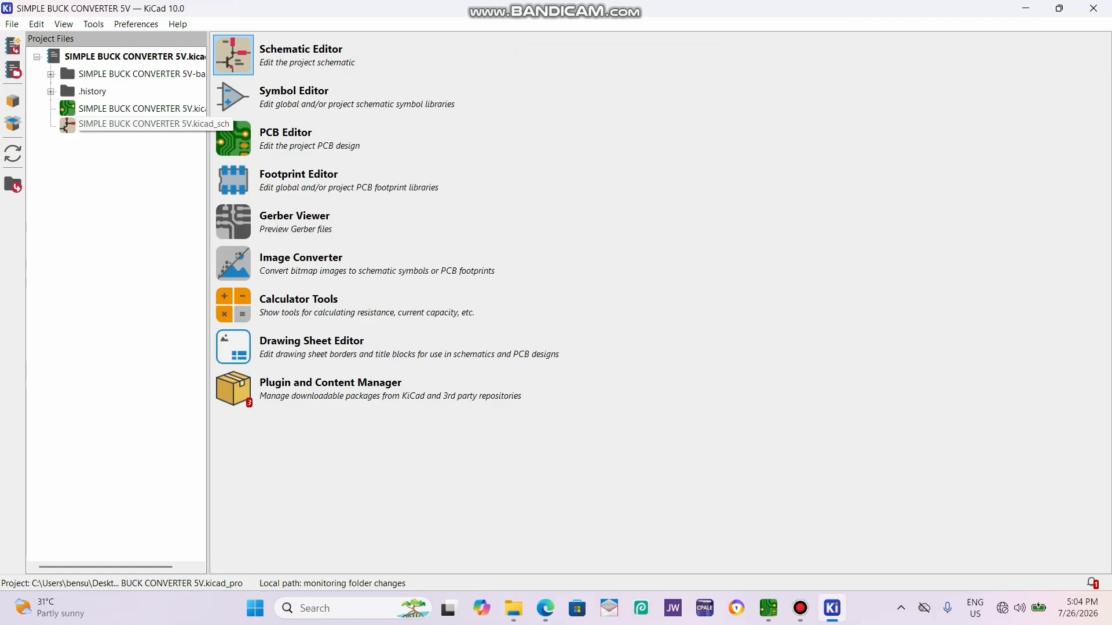
# Open the SIMPLE BUCK CONVERTER 5V.kicad_sch schematic and enter SIMPLE BUCK CONVERTER 5V in its page settings.
pyautogui.doubleClick(104, 124)
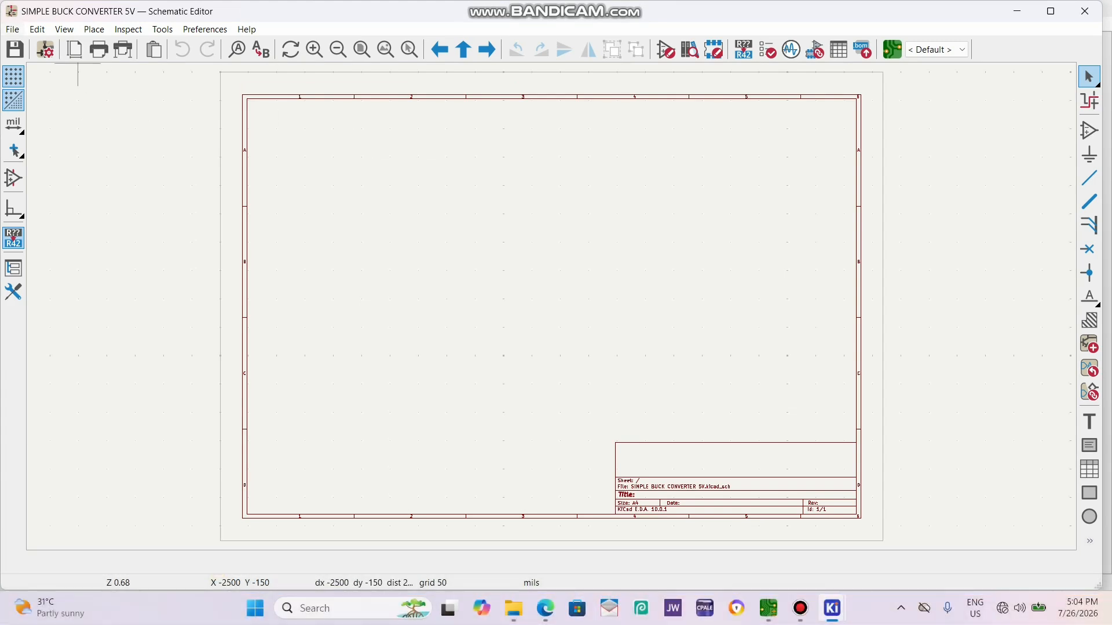
pyautogui.click(12, 29)
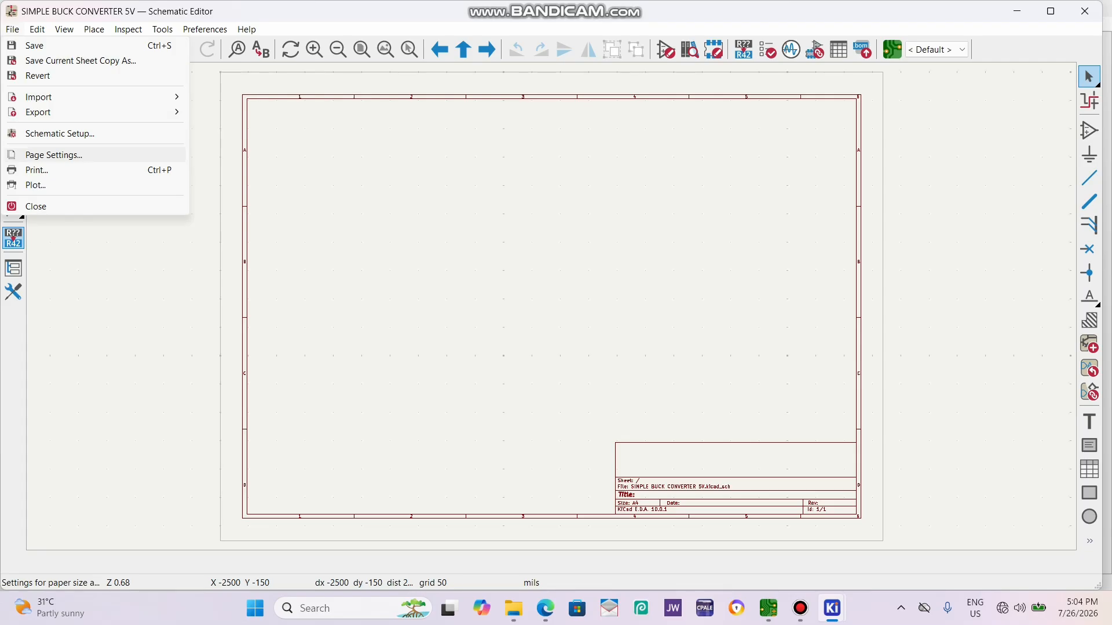
pyautogui.click(54, 155)
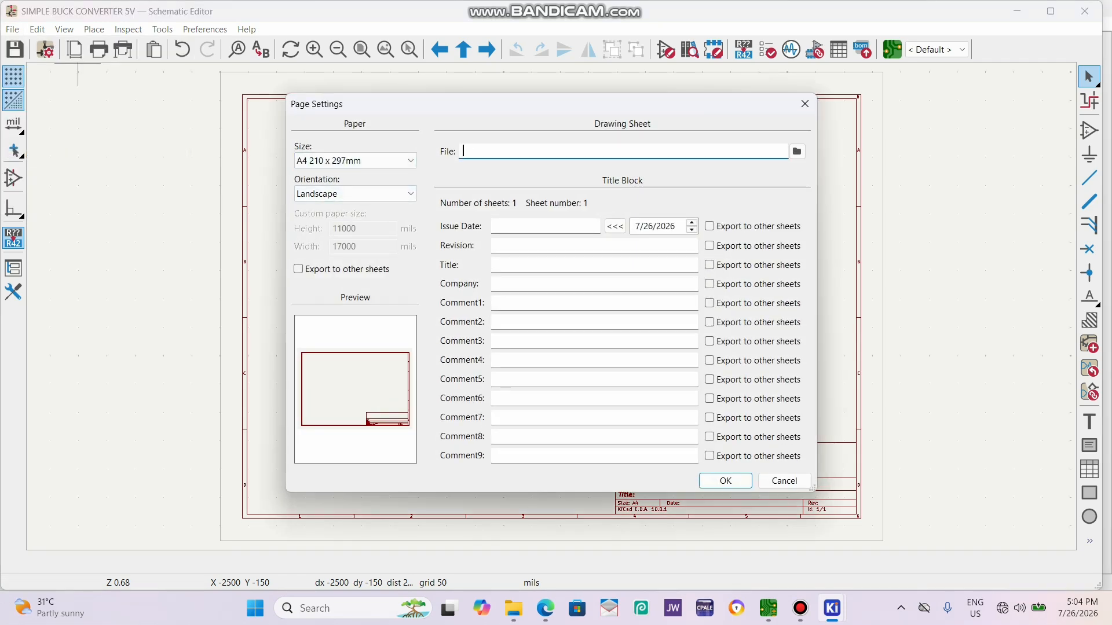
pyautogui.write('SIMPLE BUCK CONVERTER 5V')
pyautogui.press('Return')
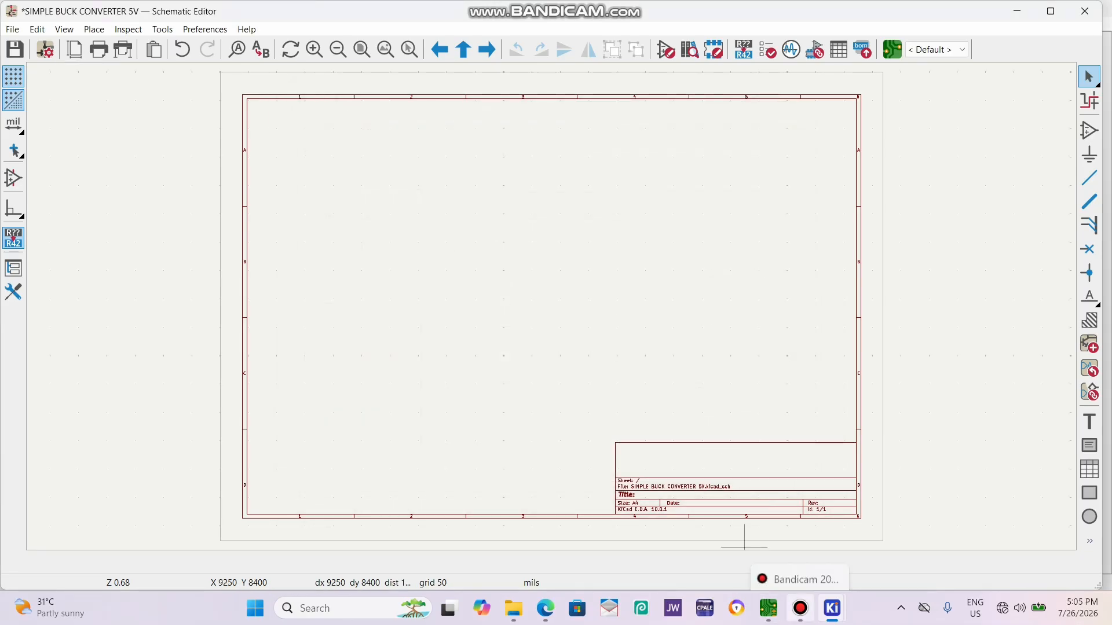
# Place an LM2596S-5 step-down regulator symbol in the upper middle of the sheet.
pyautogui.press('a')
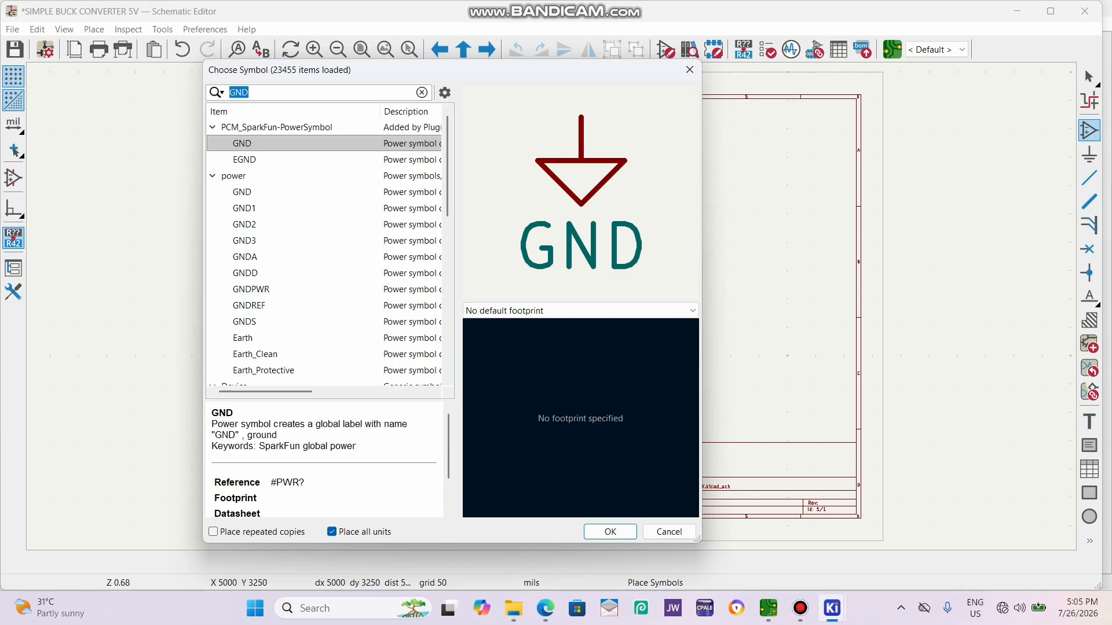
pyautogui.write('LM2')
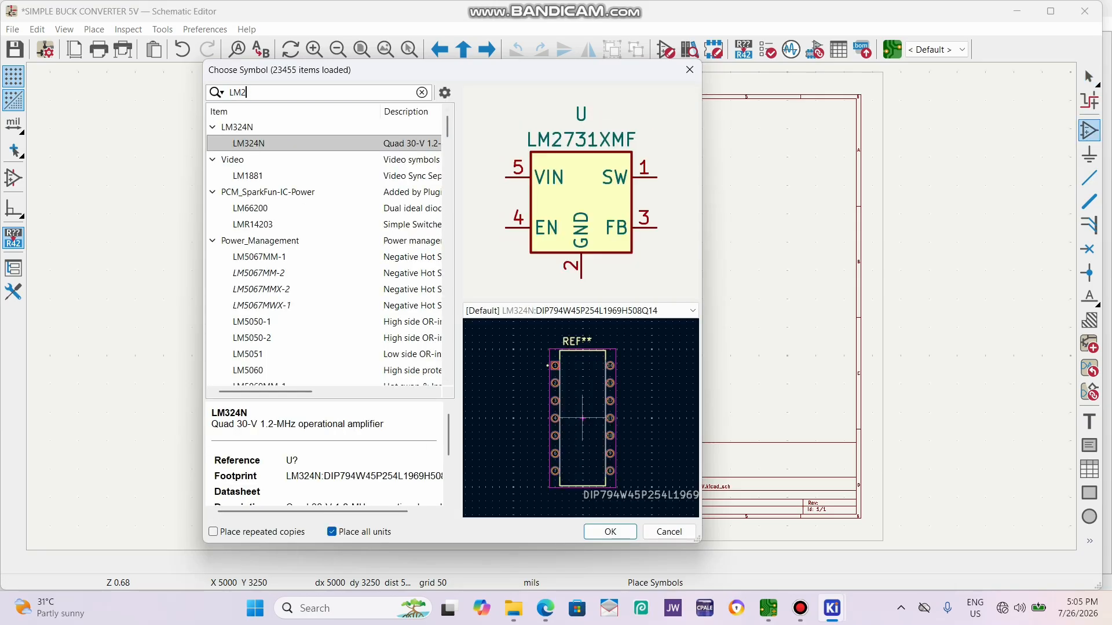
pyautogui.write('59')
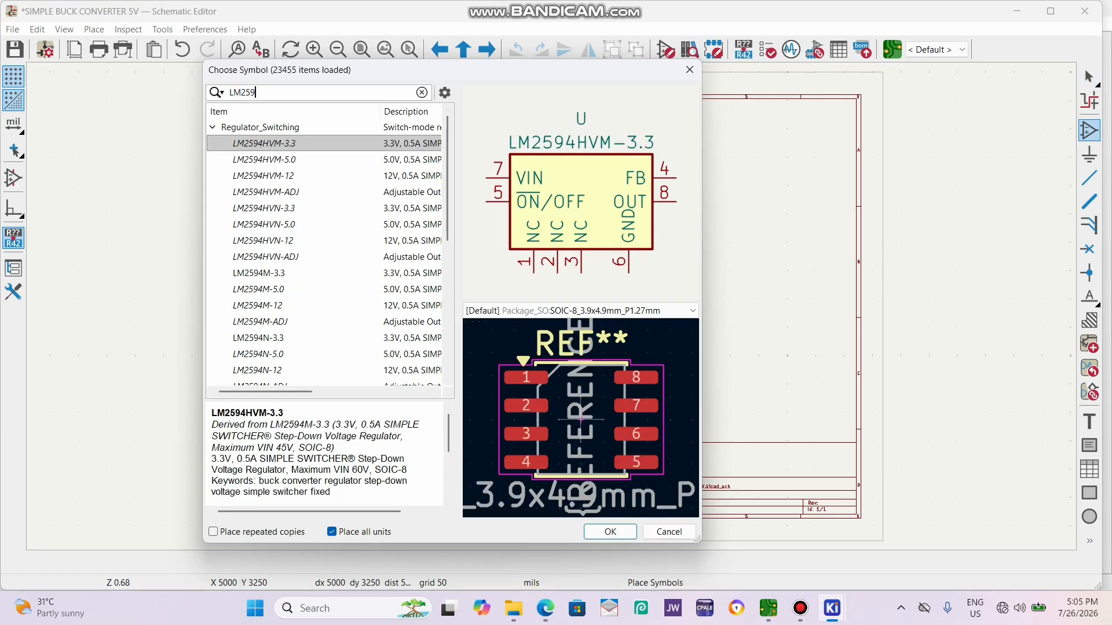
pyautogui.write('6')
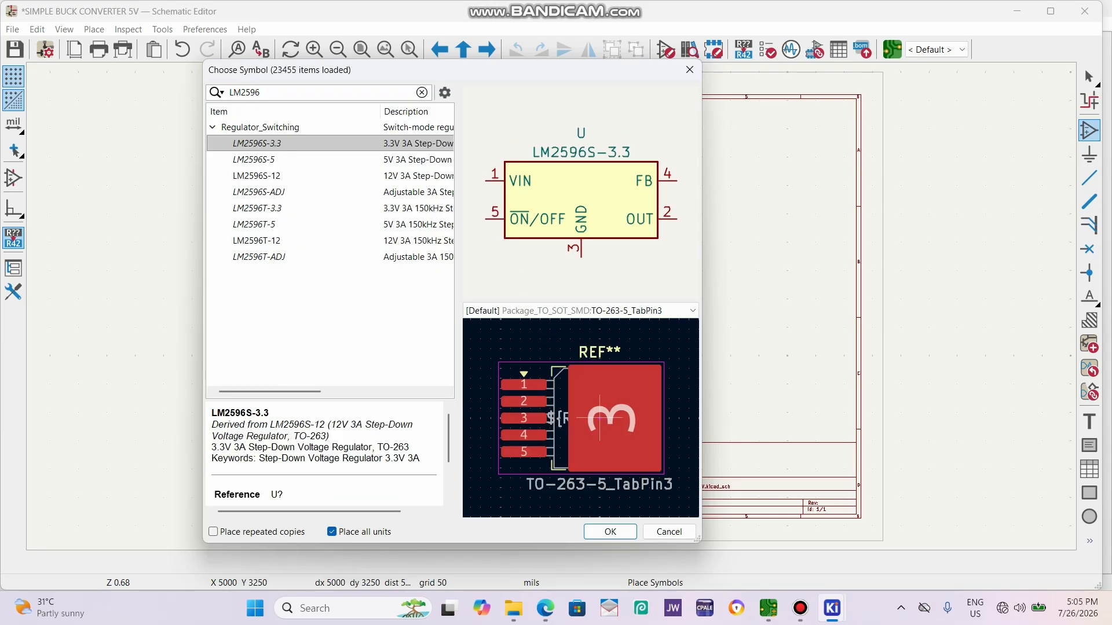
pyautogui.click(254, 160)
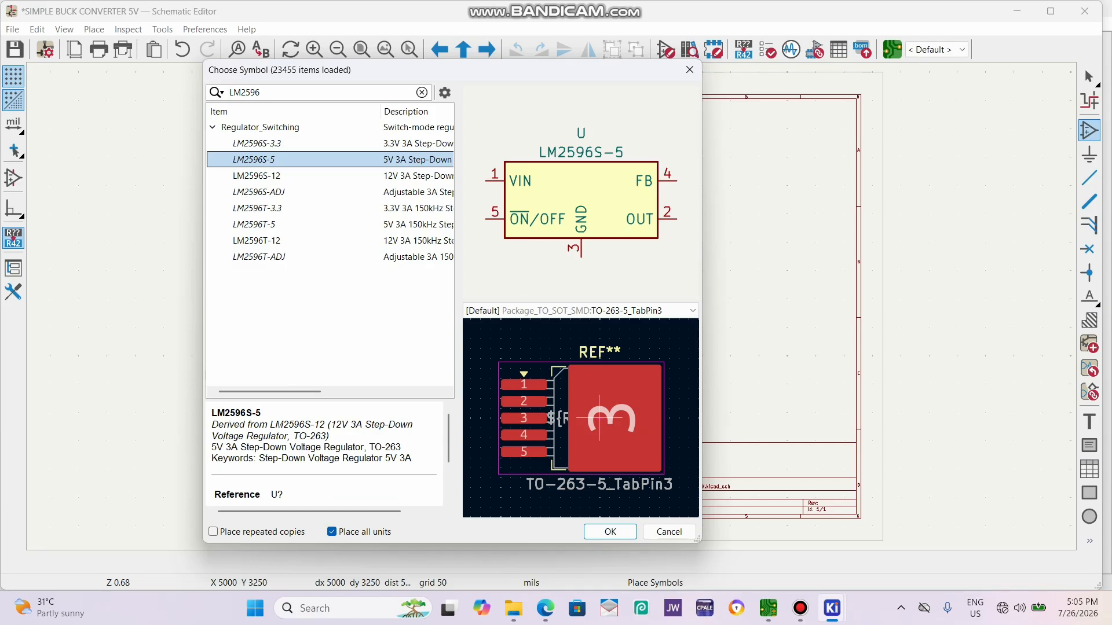
pyautogui.press('Return')
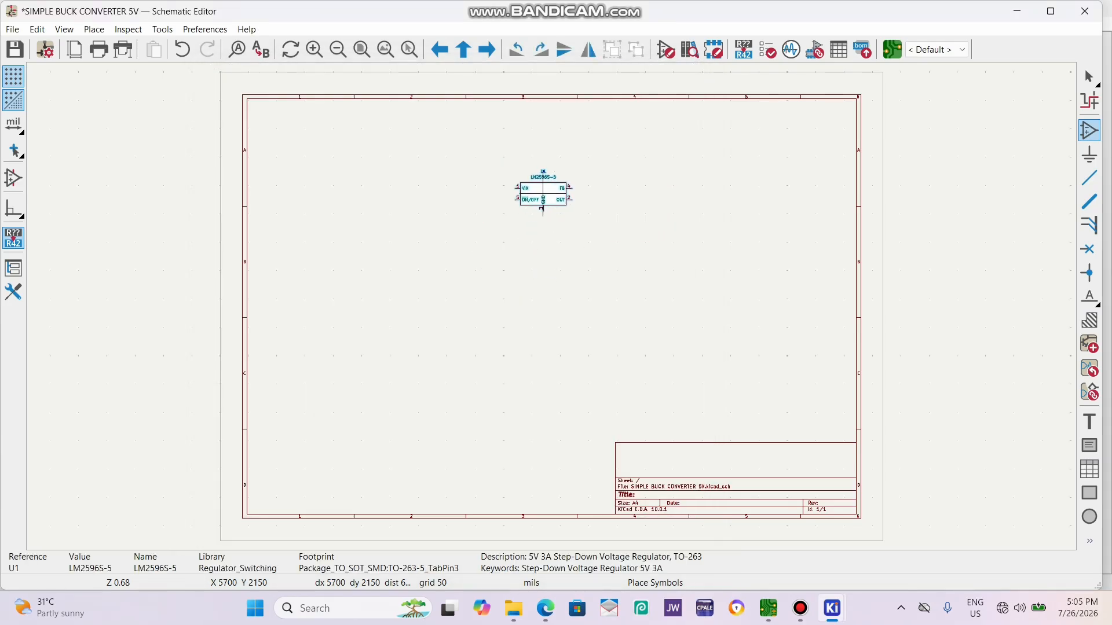
pyautogui.scroll(3, 543, 191)
pyautogui.click(551, 248)
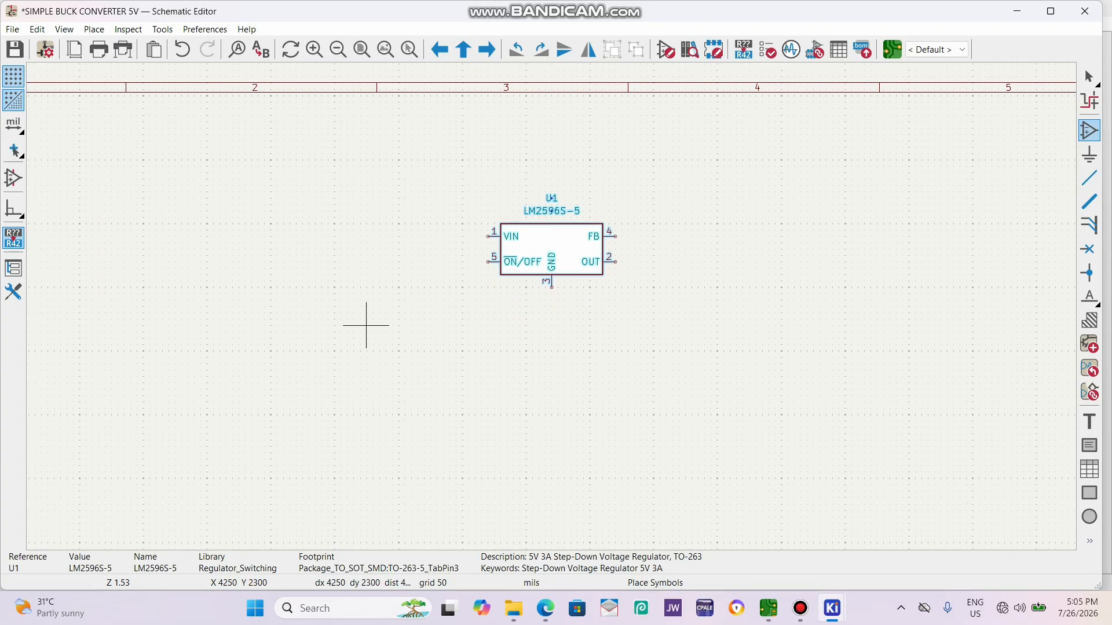
# Place two C_Polarized capacitors from the Device library, one on the regulator's input side and one on its output side.
pyautogui.click(366, 300)
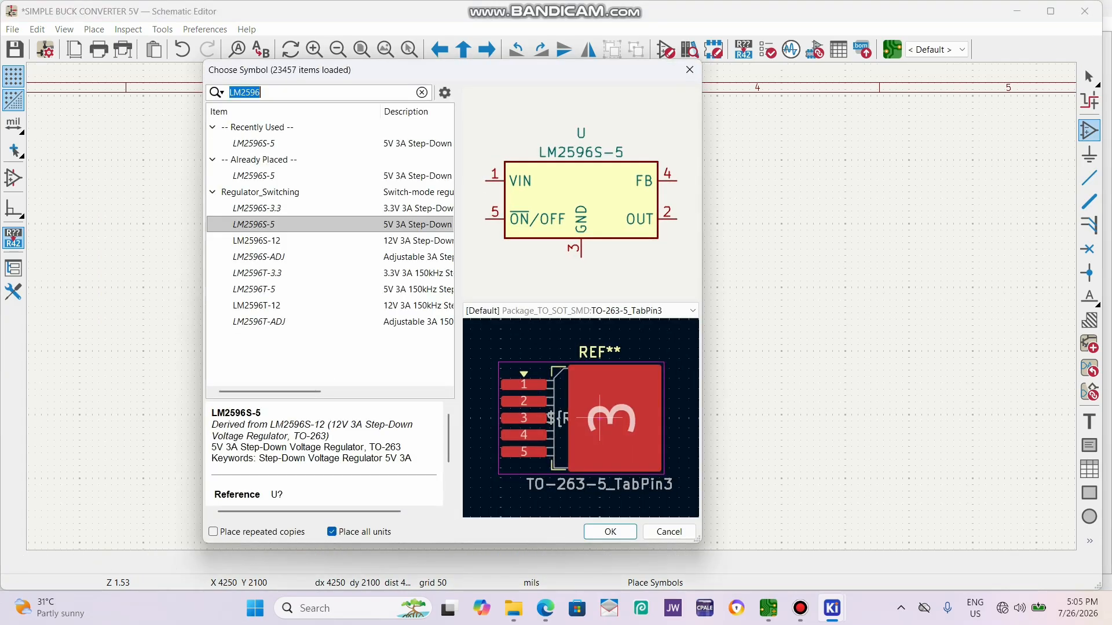
pyautogui.write('CAP')
pyautogui.scroll(-15, 324, 249)
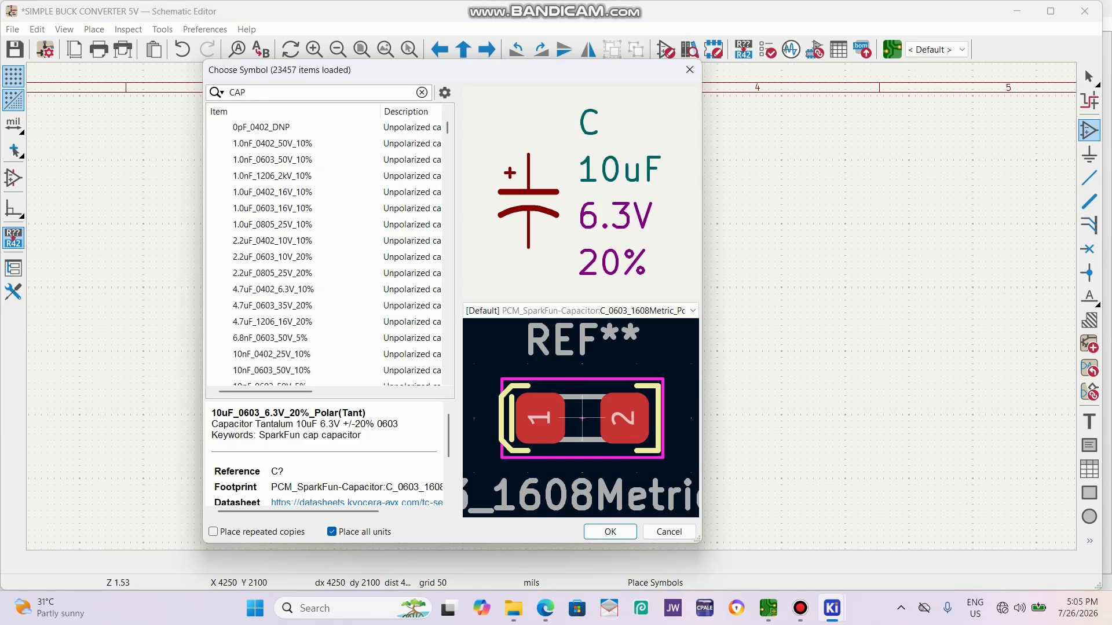
pyautogui.scroll(-2, 325, 249)
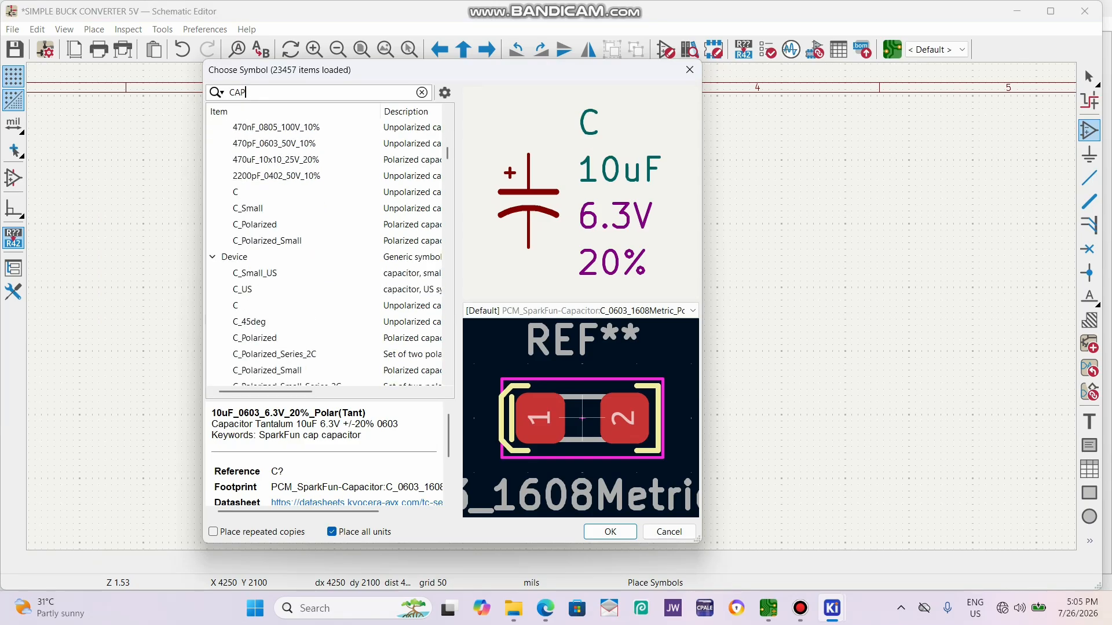
pyautogui.click(254, 338)
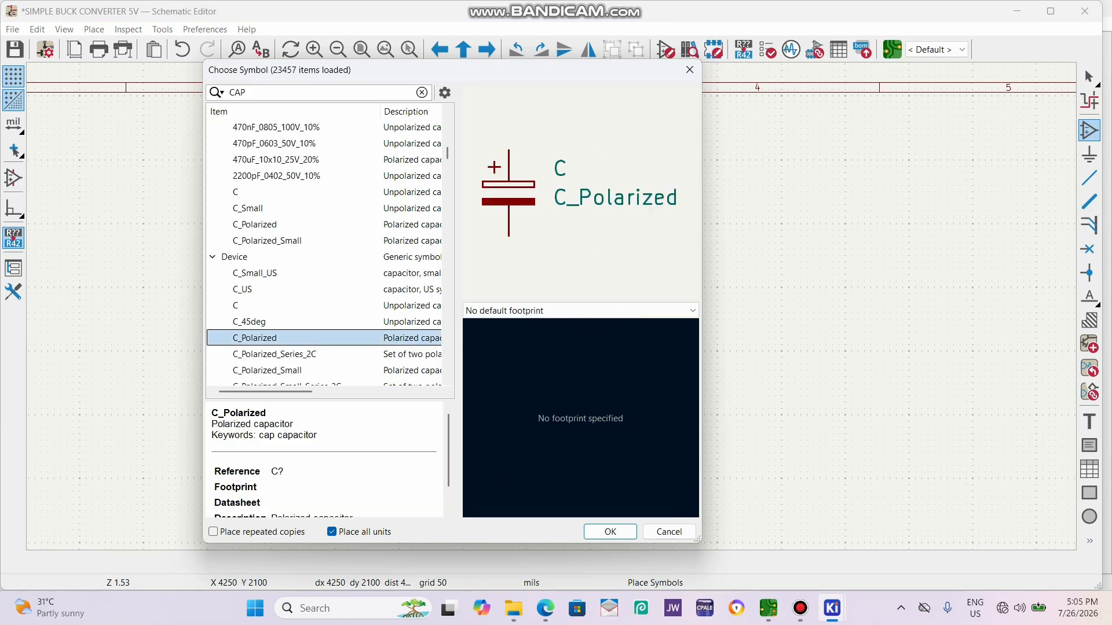
pyautogui.press('Return')
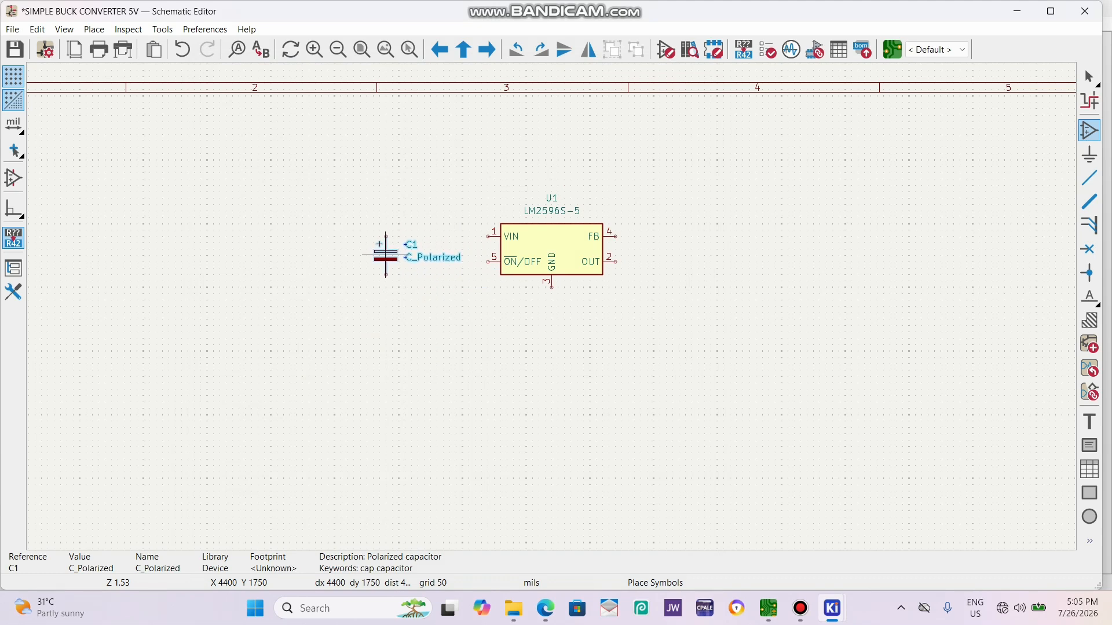
pyautogui.click(386, 254)
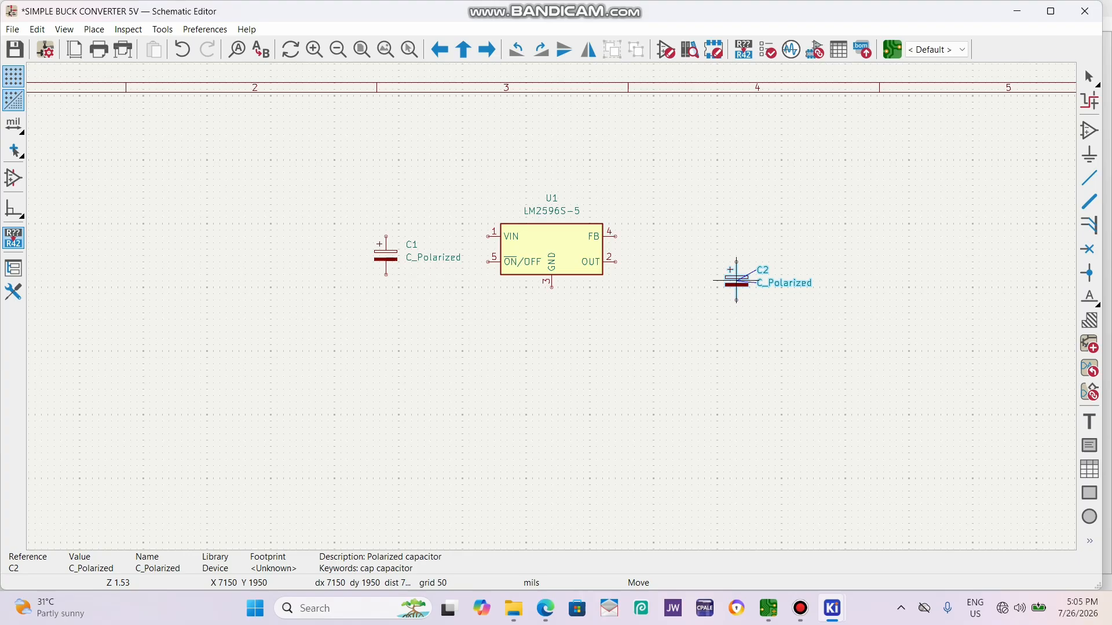
pyautogui.click(736, 281)
pyautogui.press('Escape')
# Set the value of input capacitor C1 to 25V 220UF.
pyautogui.scroll(2, 434, 267)
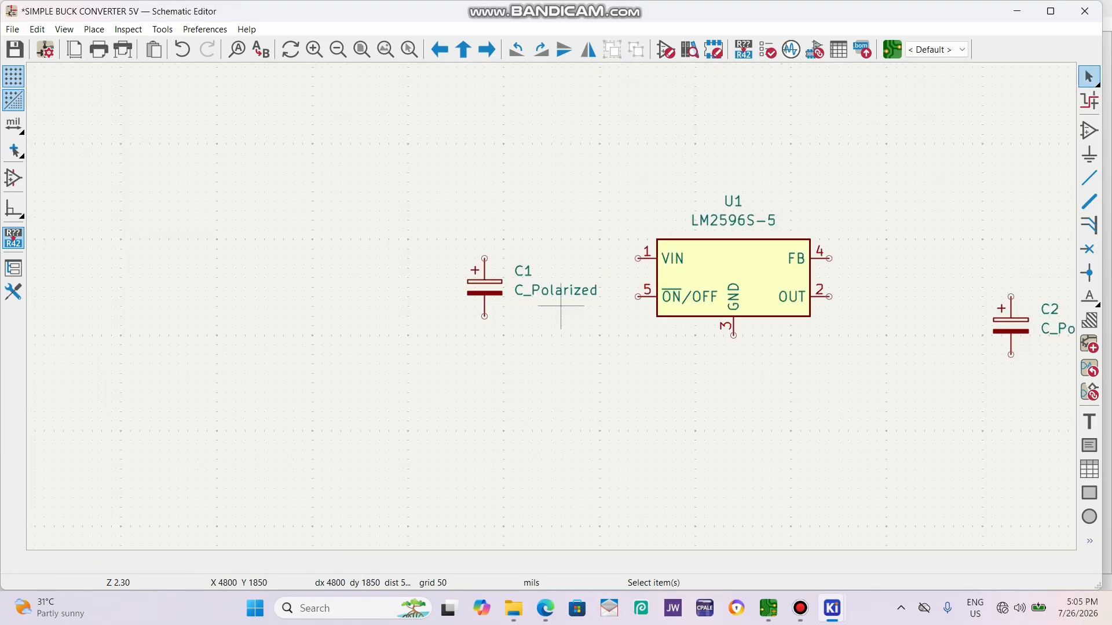
pyautogui.scroll(2, 556, 306)
pyautogui.doubleClick(537, 306)
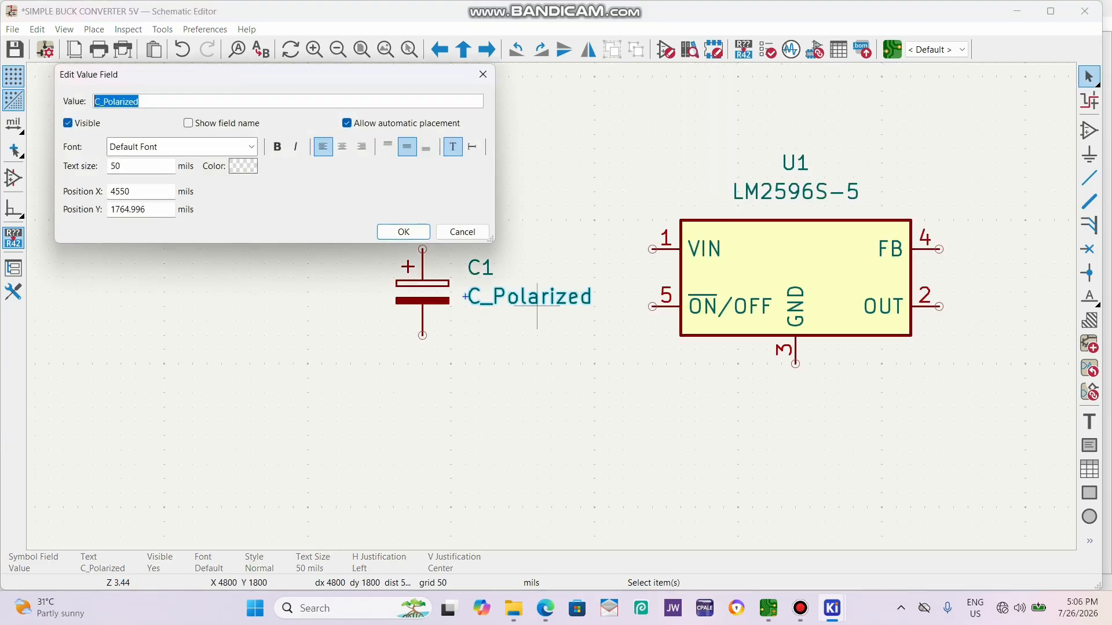
pyautogui.write('12V')
pyautogui.press('BackSpace')
pyautogui.press('BackSpace')
pyautogui.press('BackSpace')
pyautogui.write('25V 220UF')
pyautogui.press('Return')
# Set the value of output capacitor C2 to 16V 220UF.
pyautogui.scroll(-3, 822, 394)
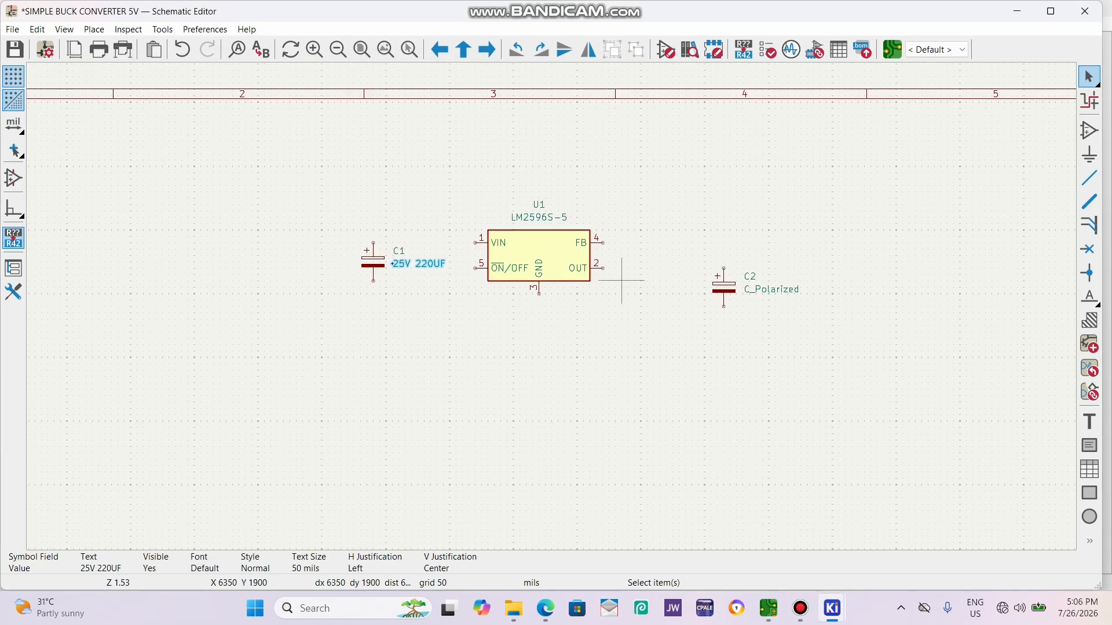
pyautogui.scroll(3, 621, 280)
pyautogui.doubleClick(752, 326)
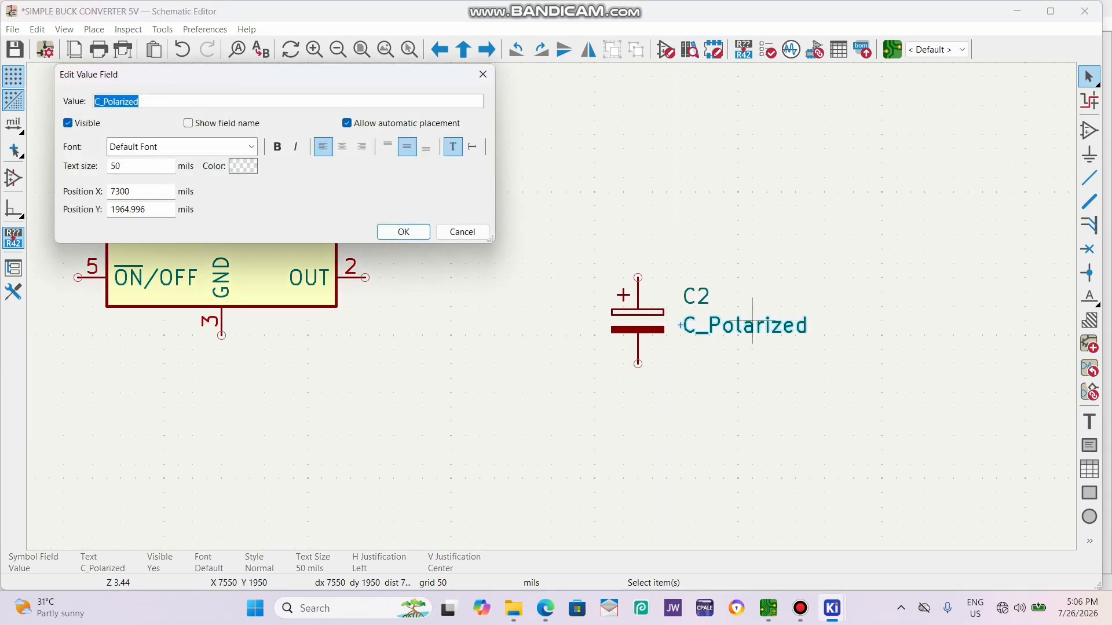
pyautogui.write('5V')
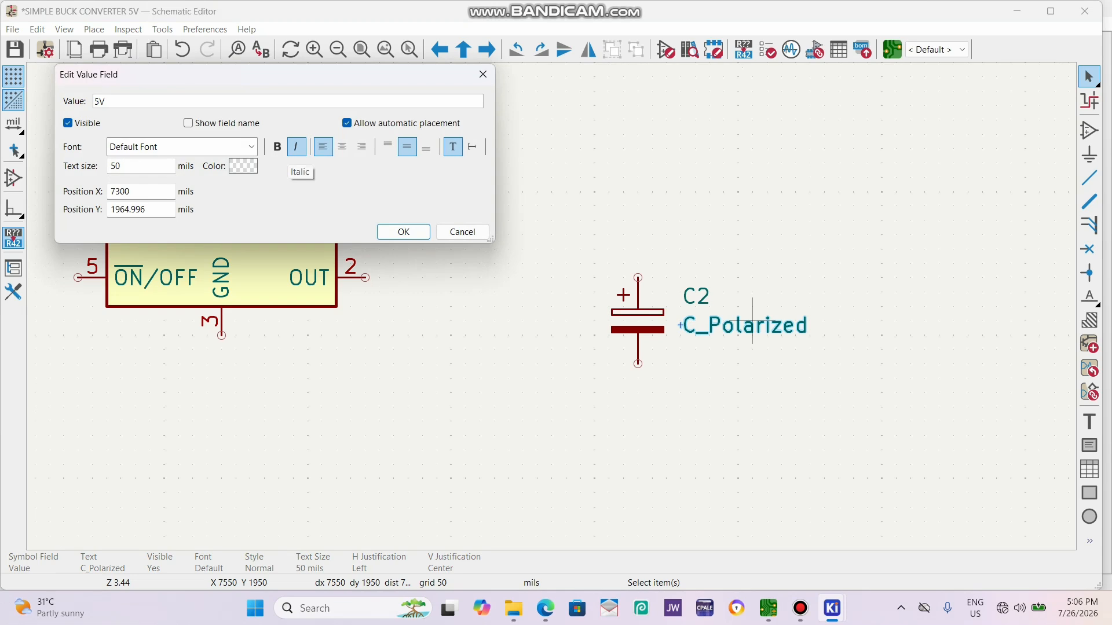
pyautogui.press('BackSpace')
pyautogui.press('BackSpace')
pyautogui.write('16V')
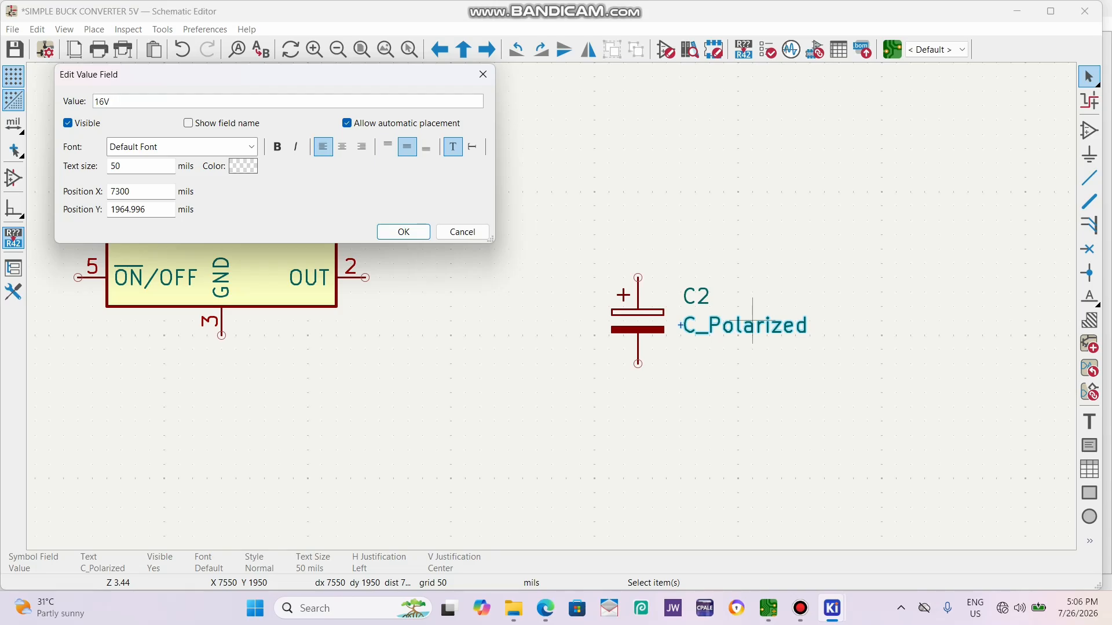
pyautogui.write('220UF')
pyautogui.press('BackSpace')
pyautogui.press('BackSpace')
pyautogui.press('BackSpace')
pyautogui.write('0UF')
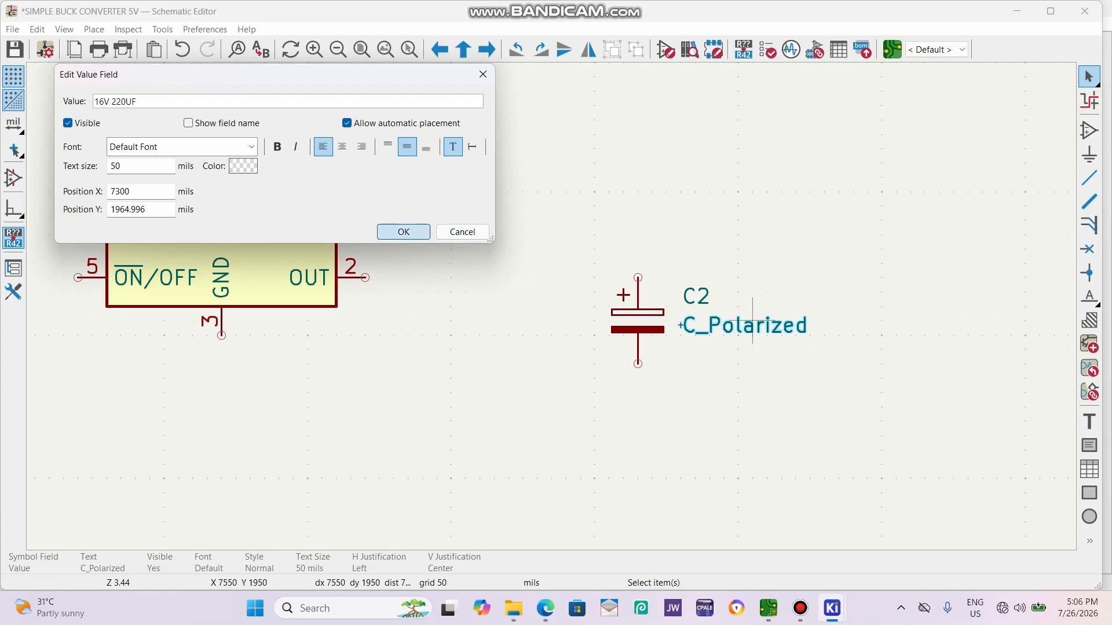
pyautogui.click(404, 232)
# Place a D_Schottky diode between the regulator and C2, rotated upright with its cathode facing up.
pyautogui.scroll(-2, 513, 307)
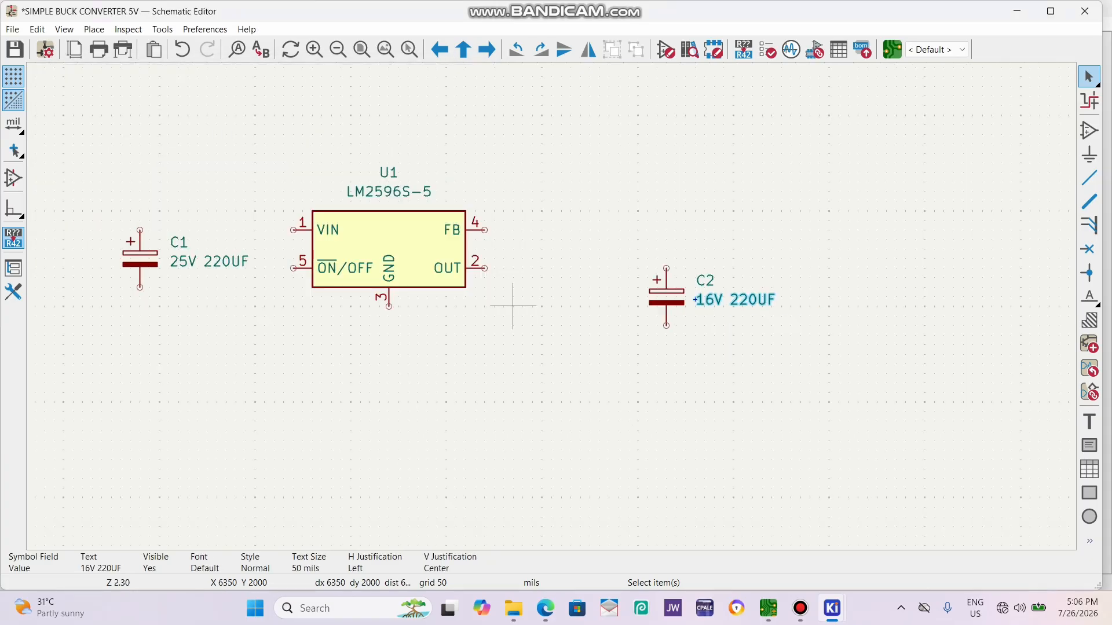
pyautogui.press('a')
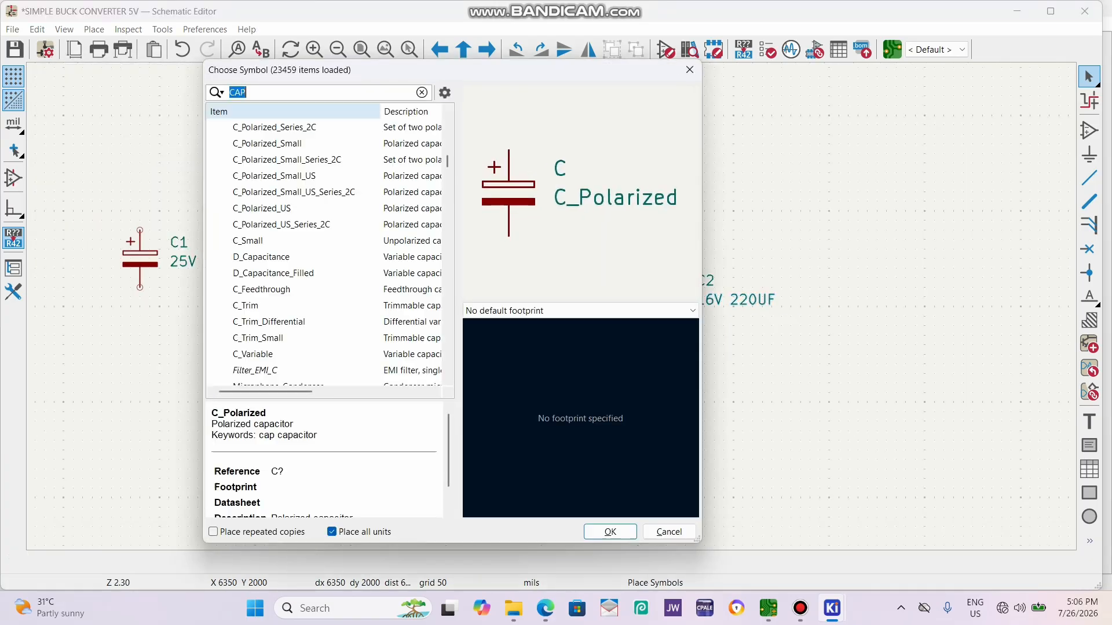
pyautogui.write('DIO')
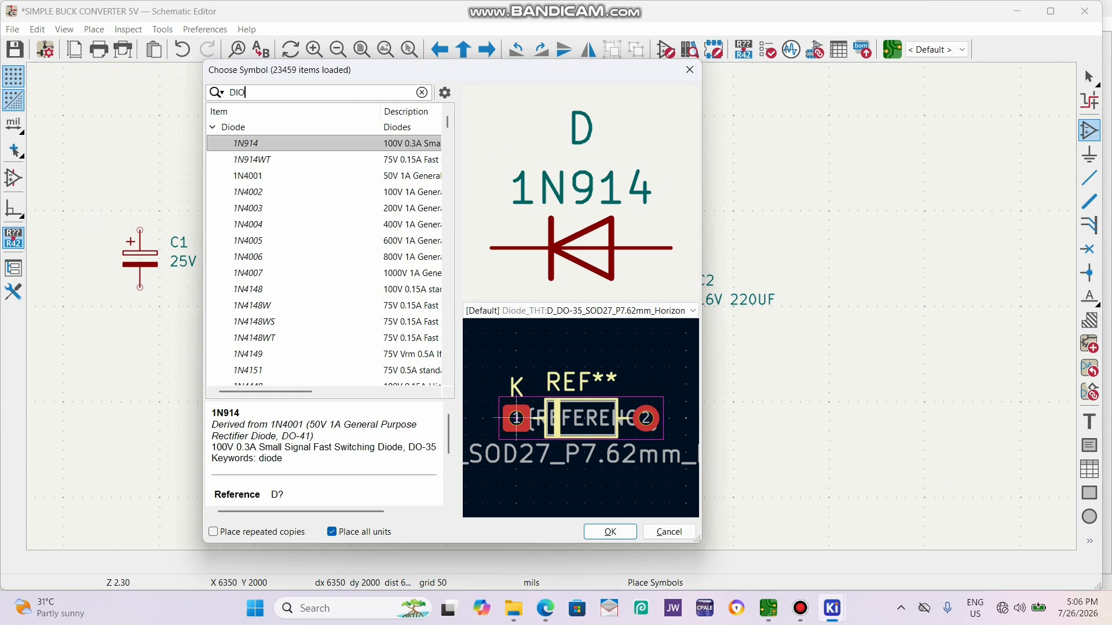
pyautogui.scroll(-15, 325, 249)
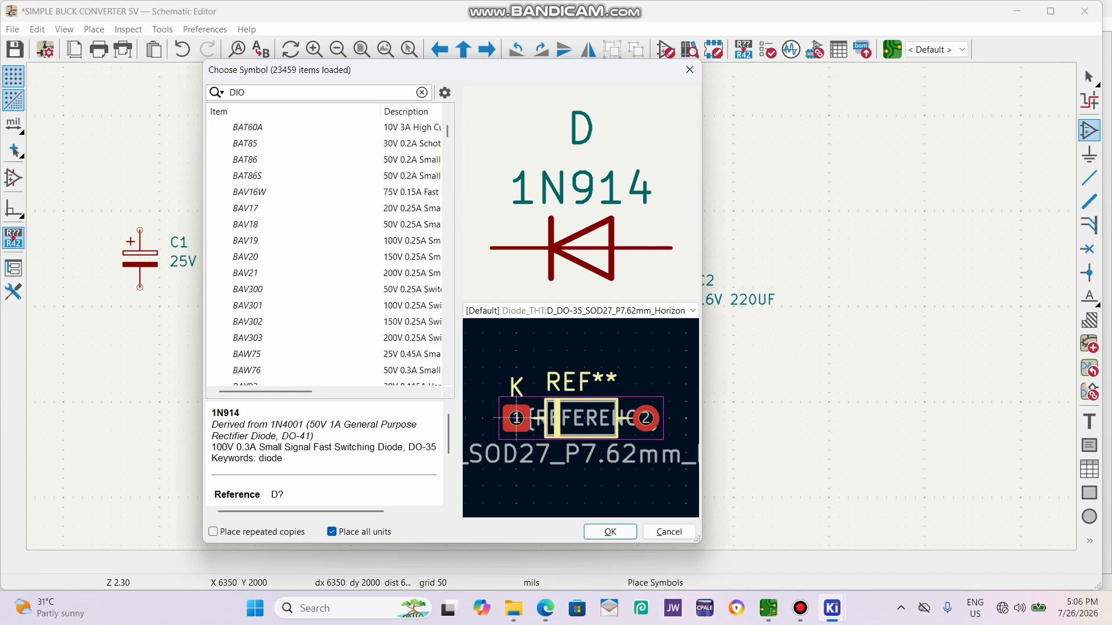
pyautogui.press('BackSpace')
pyautogui.press('BackSpace')
pyautogui.press('BackSpace')
pyautogui.write('SC')
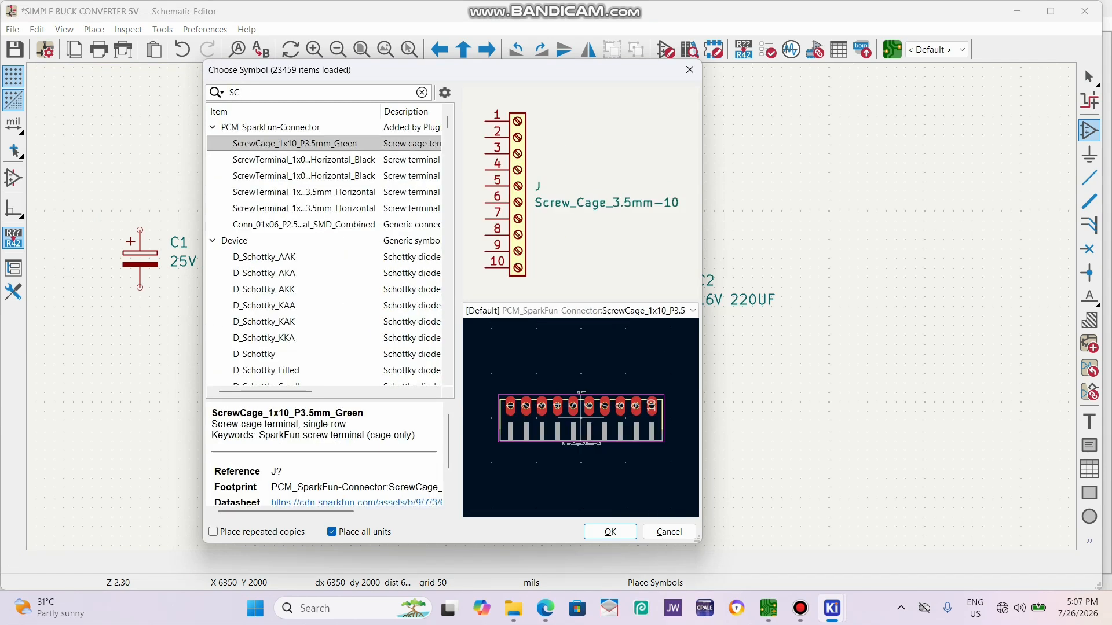
pyautogui.doubleClick(253, 355)
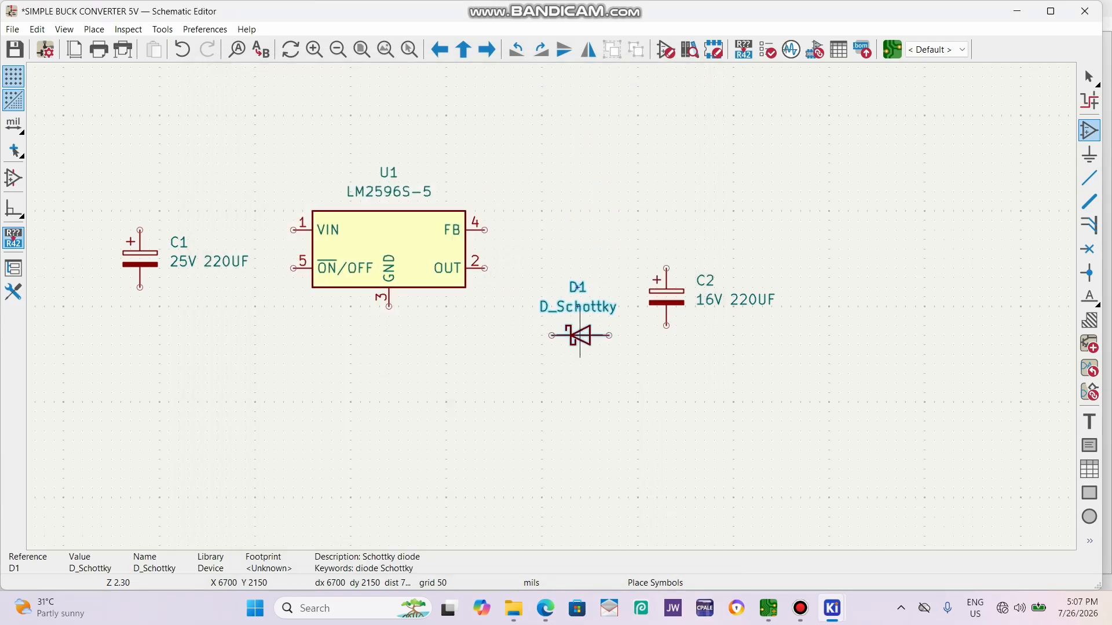
pyautogui.press('r')
pyautogui.press('r')
pyautogui.press('r')
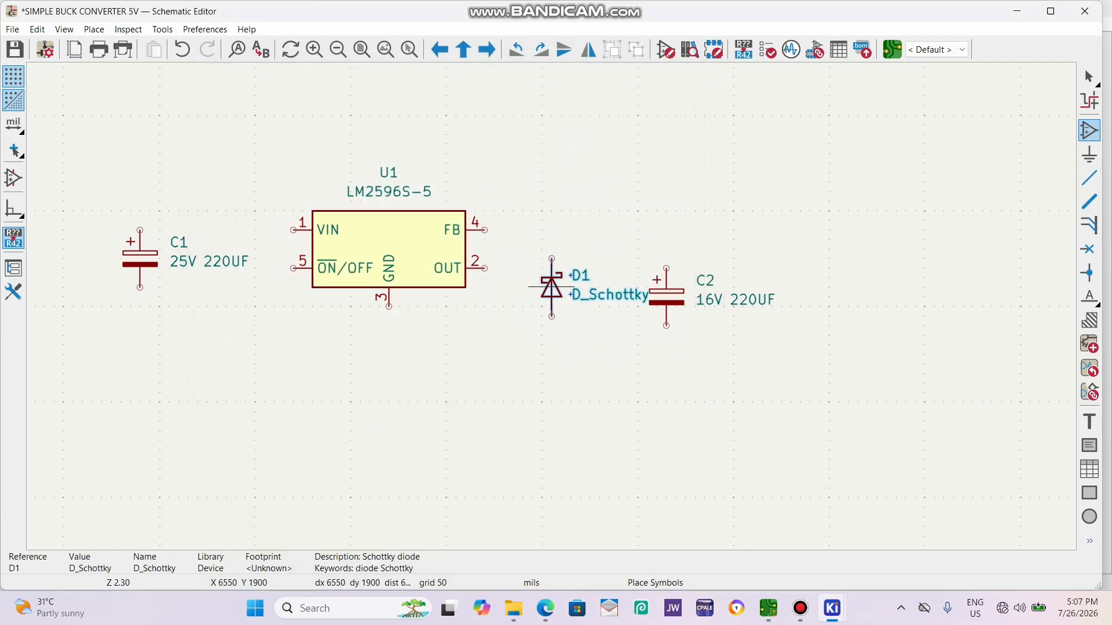
pyautogui.click(551, 296)
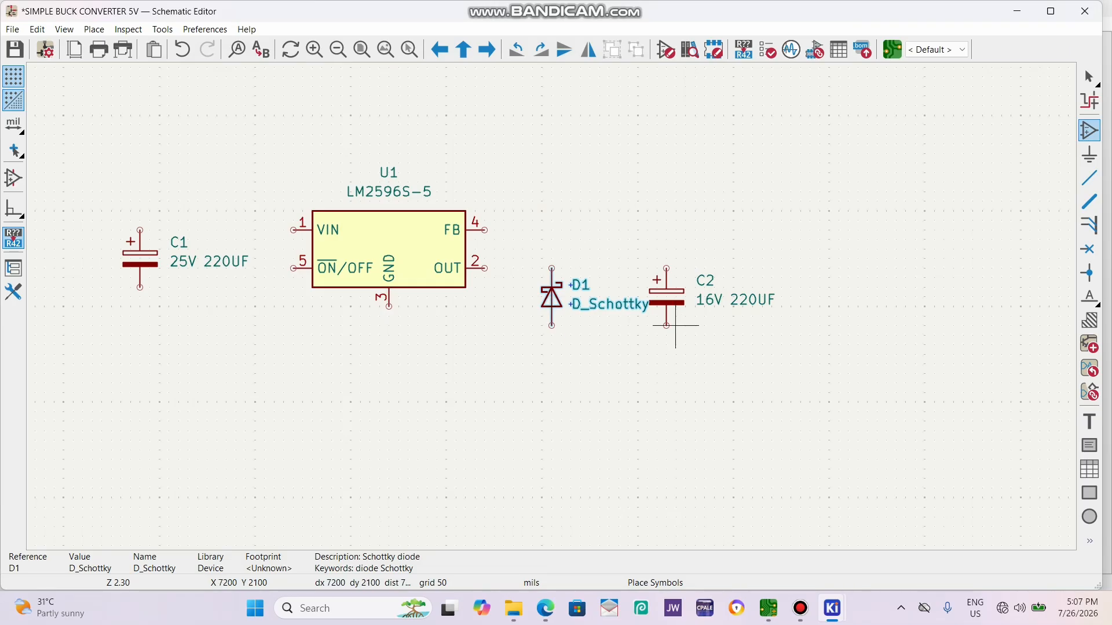
pyautogui.press('Escape')
# Move C2 farther right and place a horizontal inductor L from the Device library between diode D1 and C2.
pyautogui.moveTo(675, 306); pyautogui.dragTo(742, 305)
pyautogui.click(684, 345)
pyautogui.press('a')
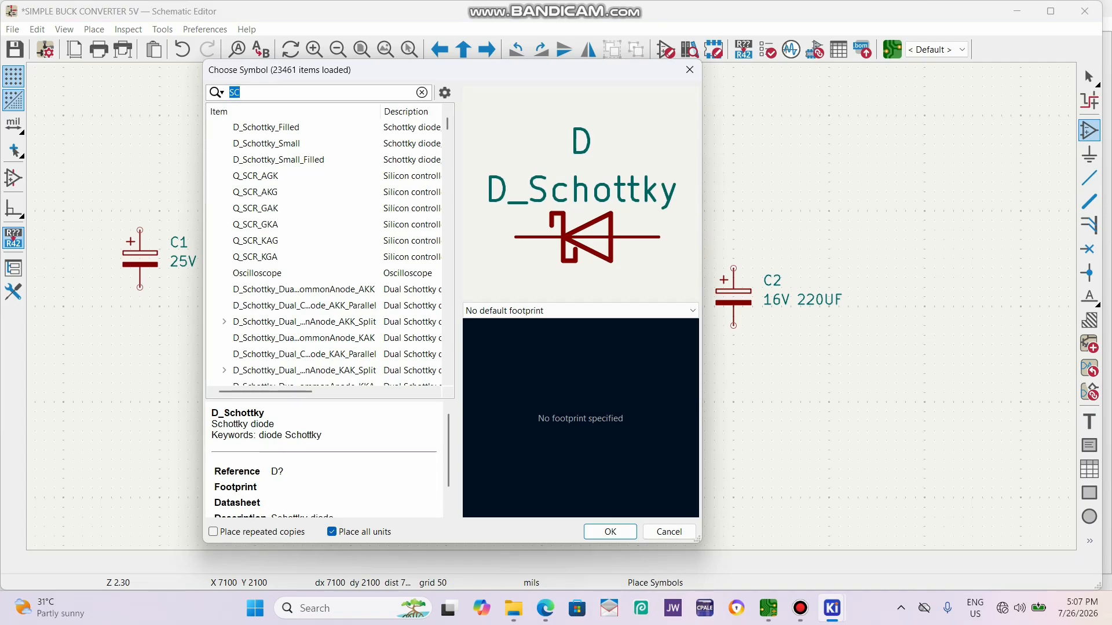
pyautogui.write('L')
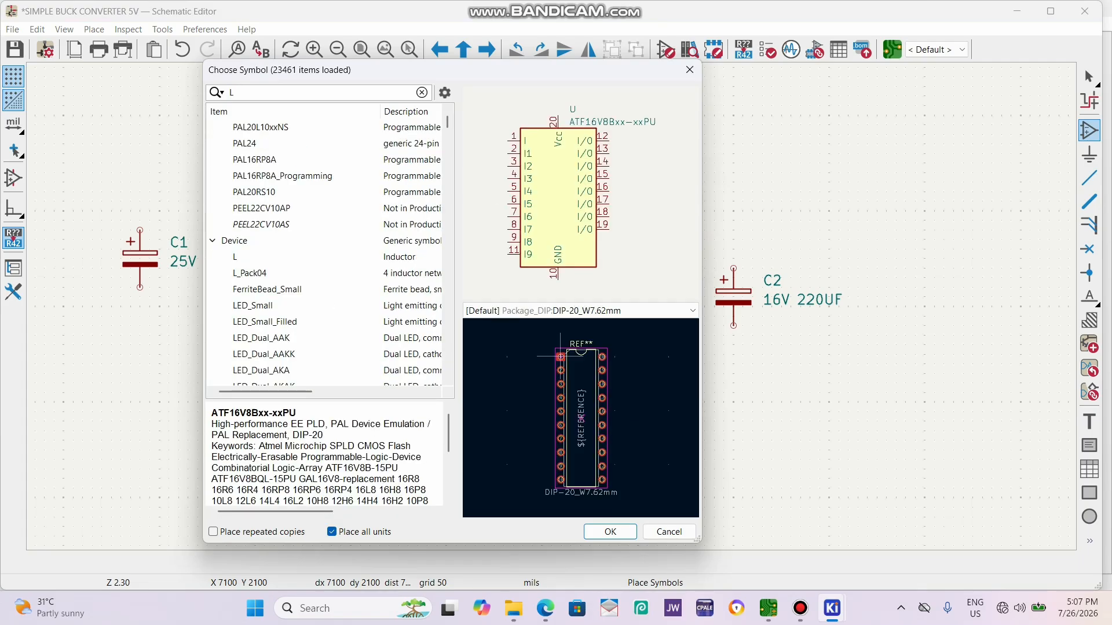
pyautogui.press('Return')
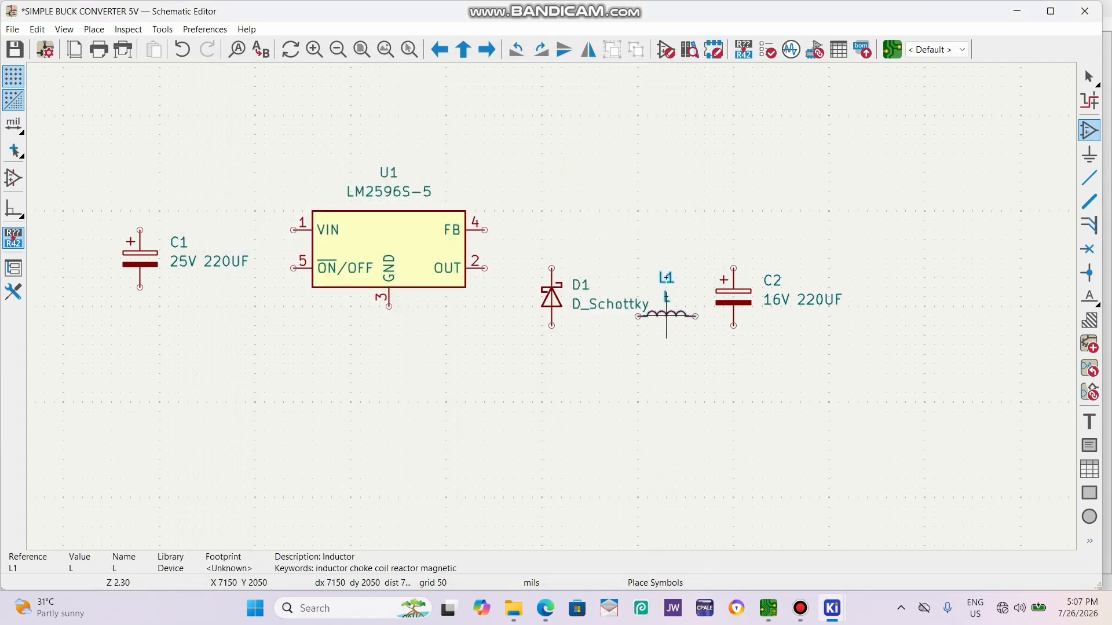
pyautogui.click(647, 267)
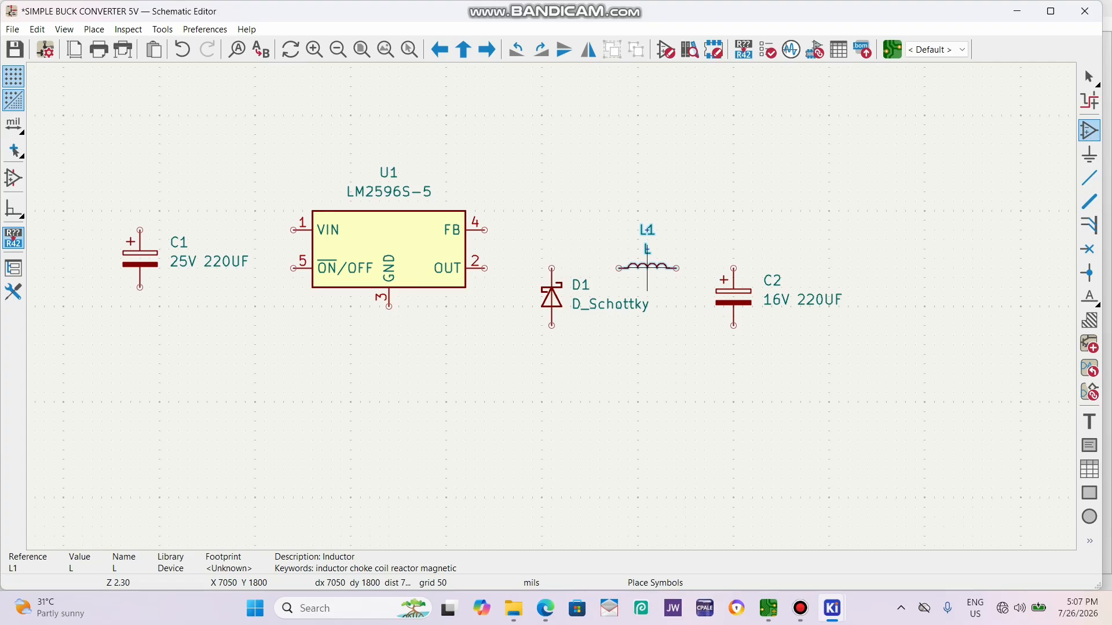
pyautogui.press('Escape')
# Set the value of inductor L1 to 33UH.
pyautogui.write('v')
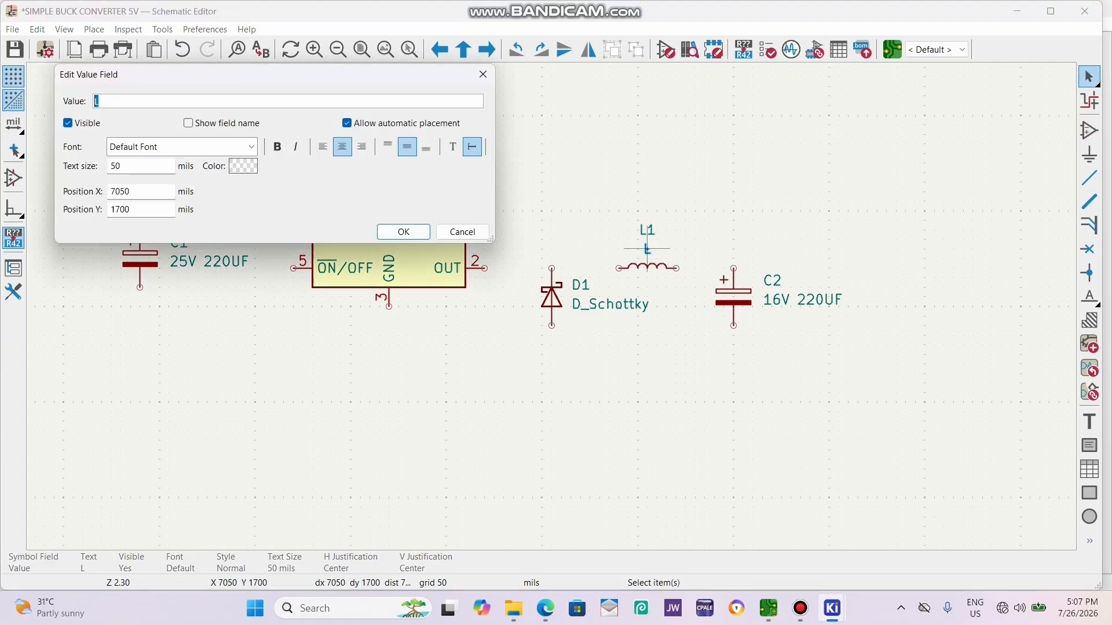
pyautogui.write('33UH')
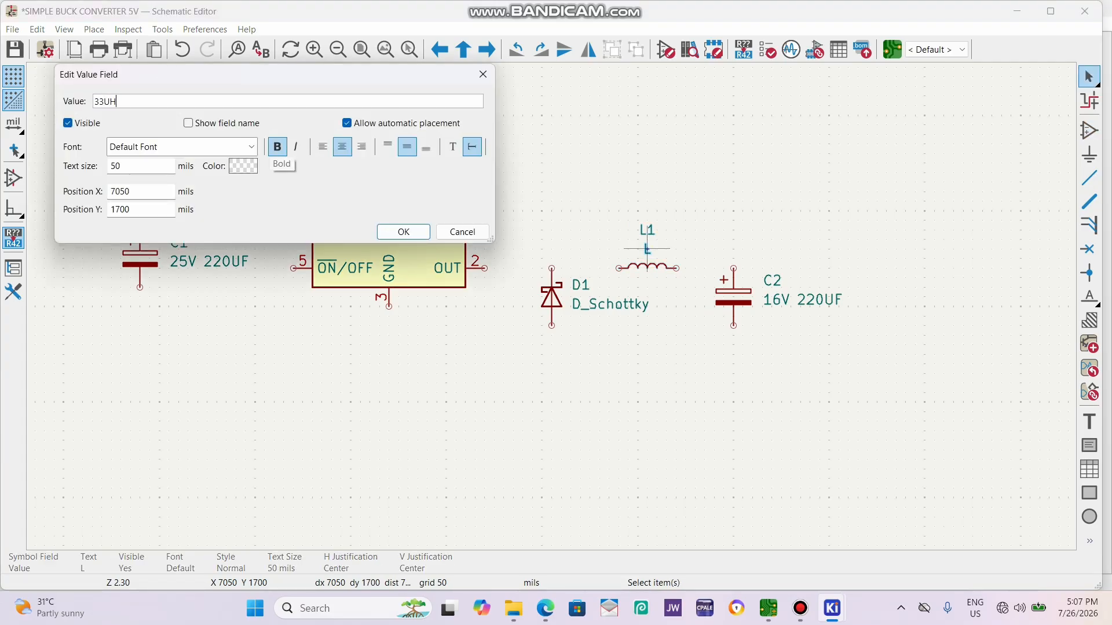
pyautogui.click(403, 231)
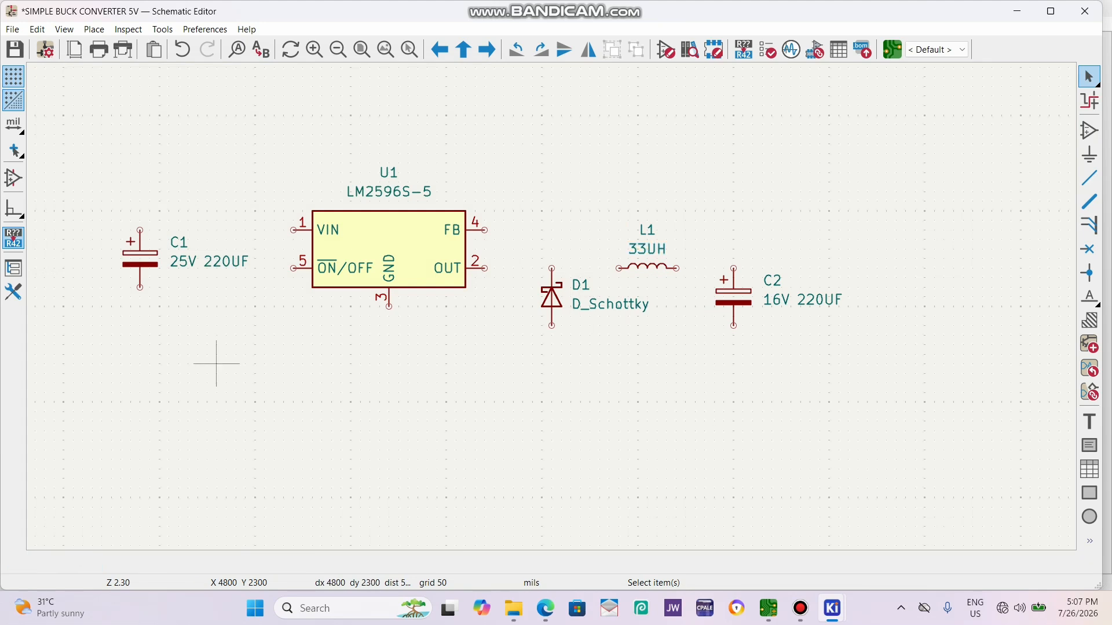
# Place a Conn_01x02_Socket connector on the input side of C1, mirrored so its pins face the capacitor.
pyautogui.scroll(-3, 696, 276)
pyautogui.scroll(3, 747, 331)
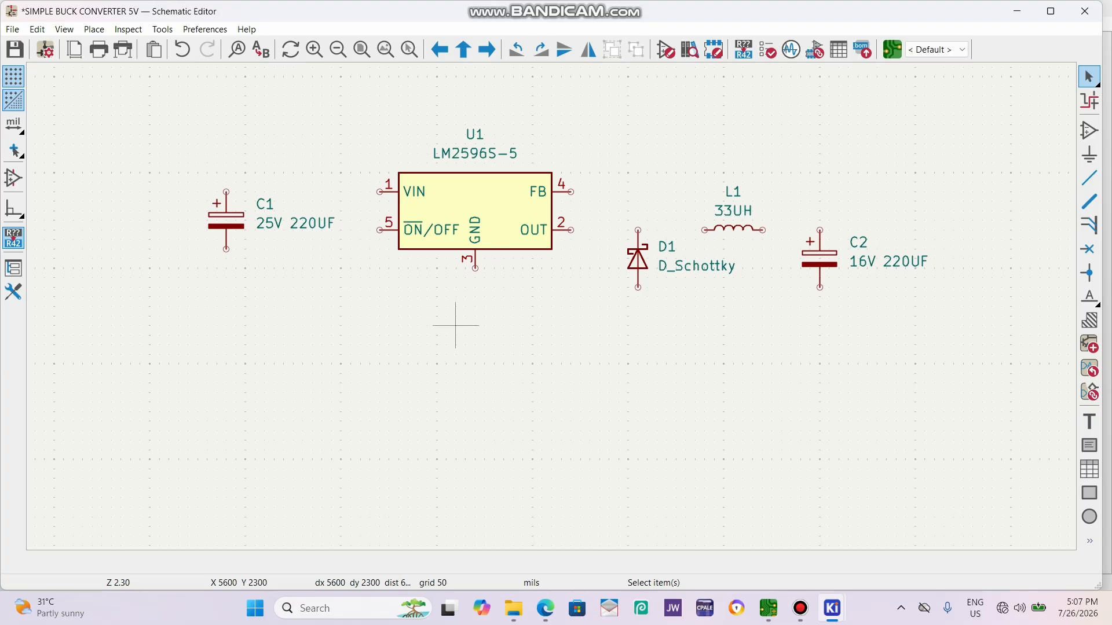
pyautogui.press('a')
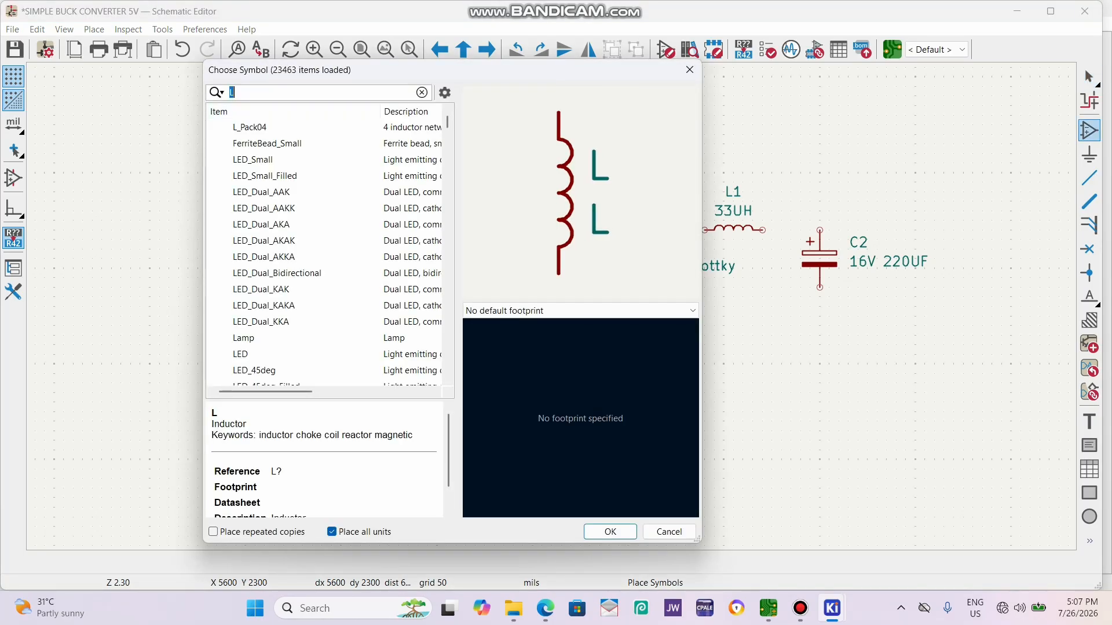
pyautogui.write('CONN')
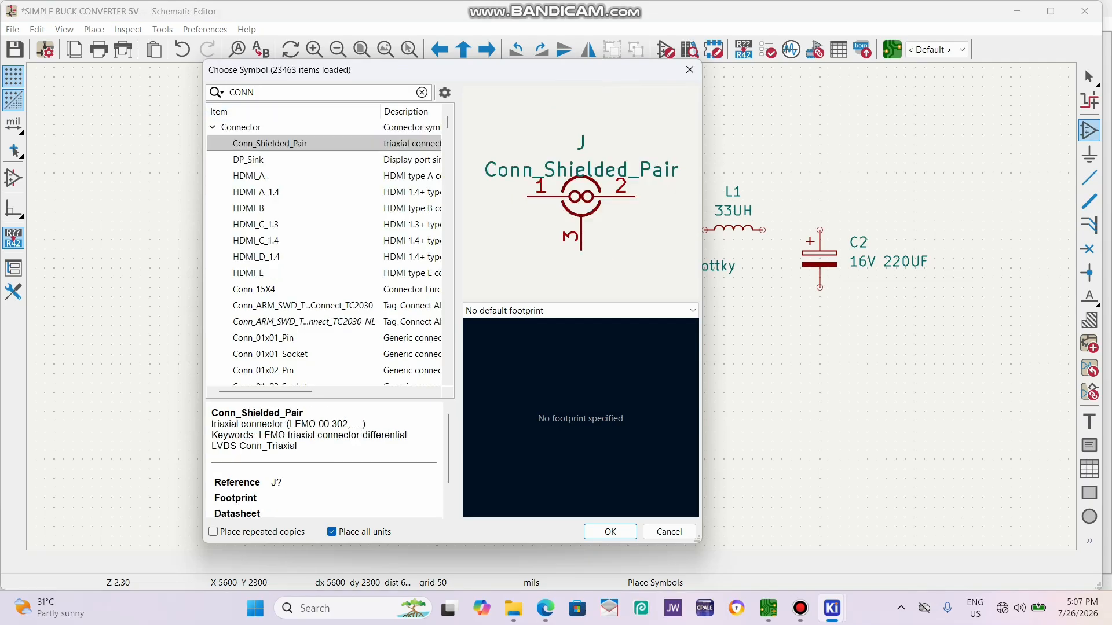
pyautogui.scroll(-2, 325, 249)
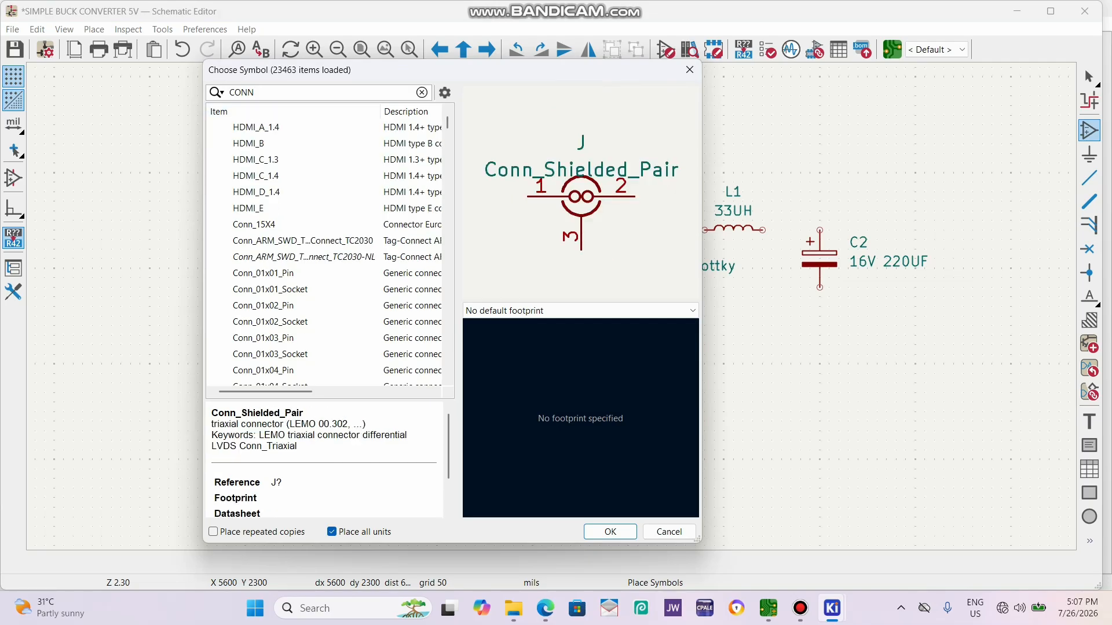
pyautogui.doubleClick(411, 321)
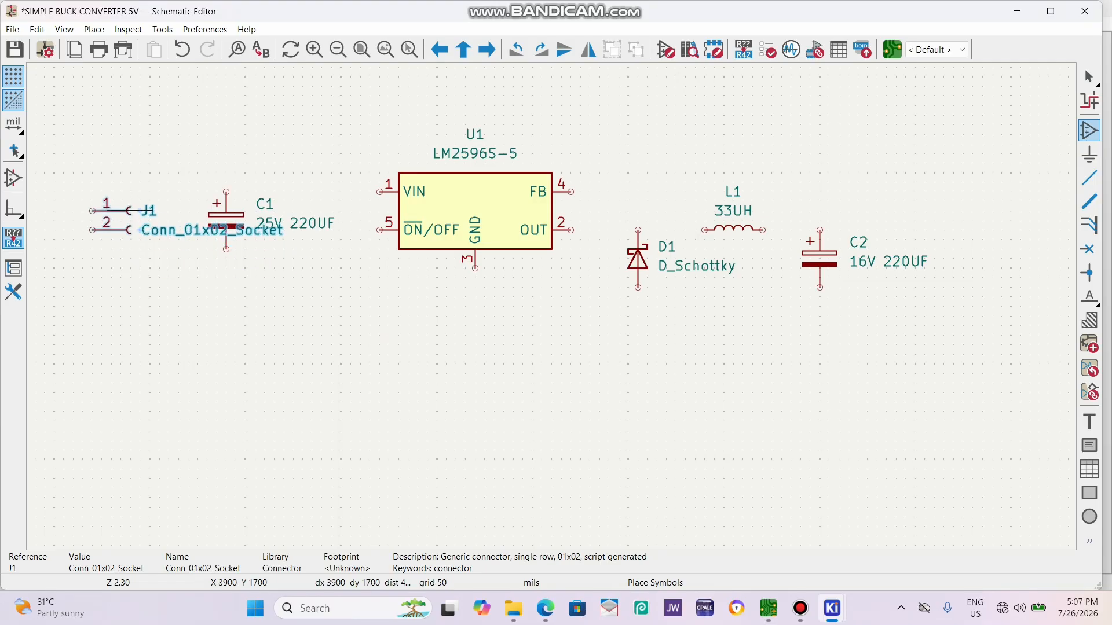
pyautogui.press('y')
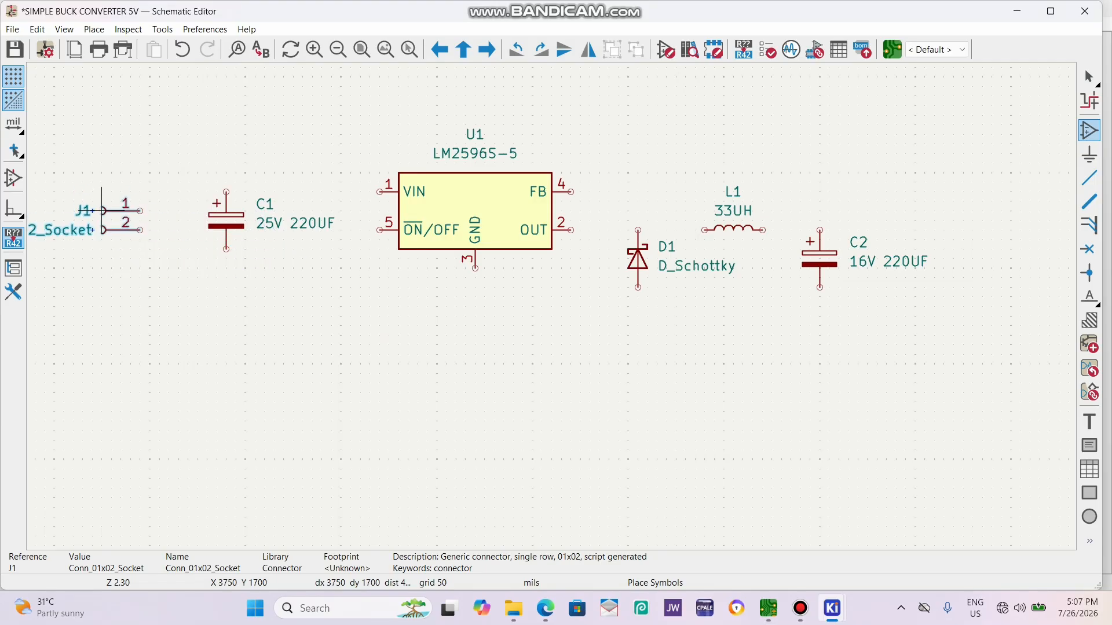
pyautogui.click(92, 192)
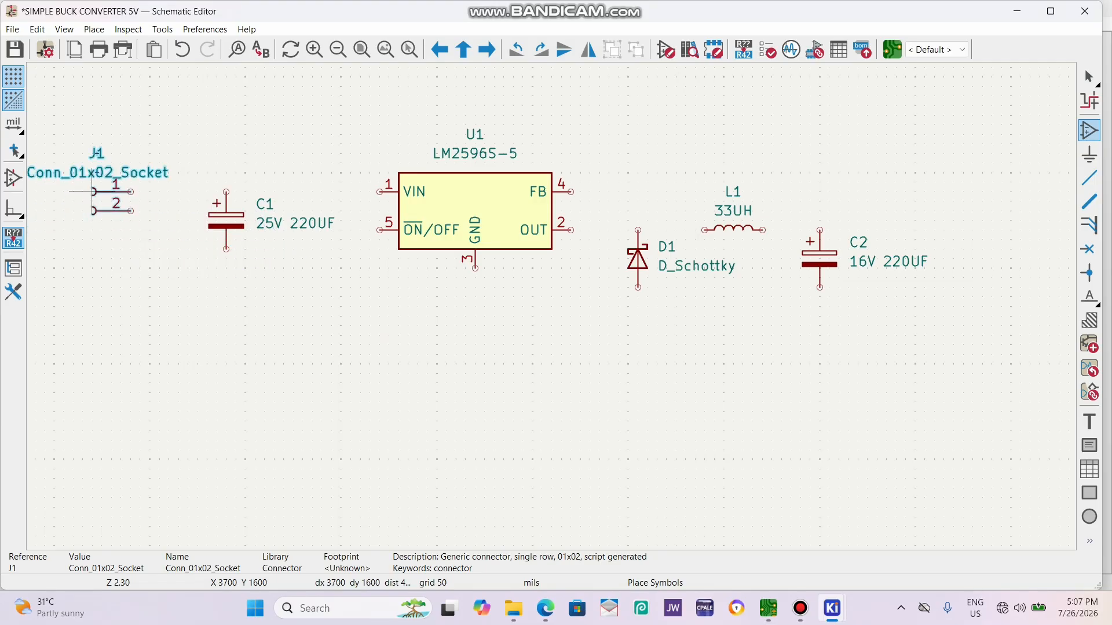
# Duplicate the two-pin socket to the output side of C2, mirrored so its pins face the circuit.
pyautogui.hotkey('ctrl', 'd')
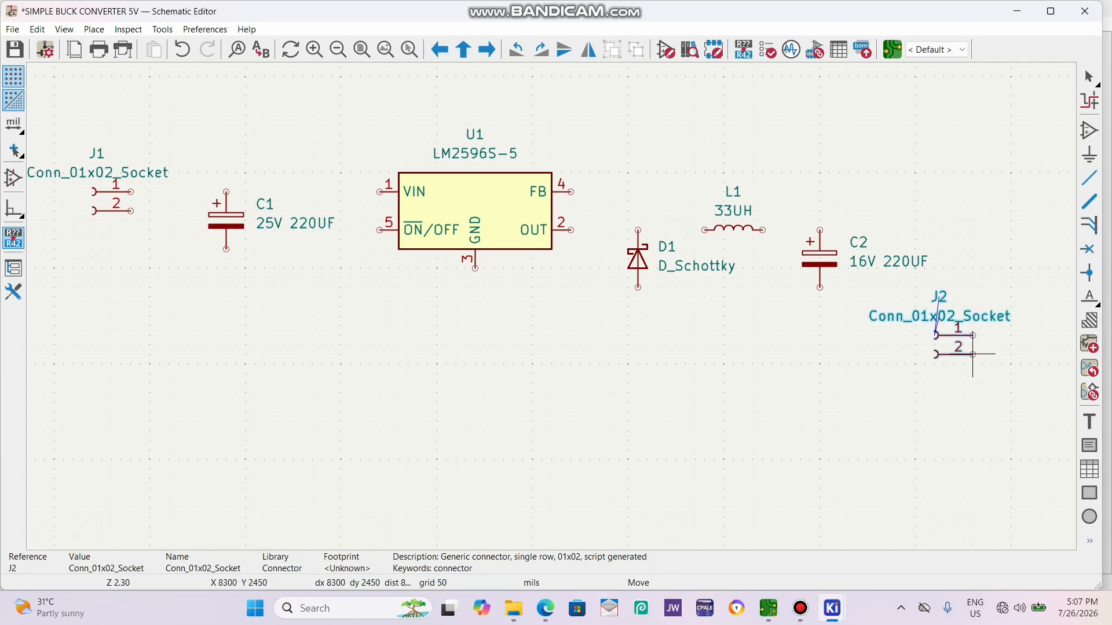
pyautogui.press('y')
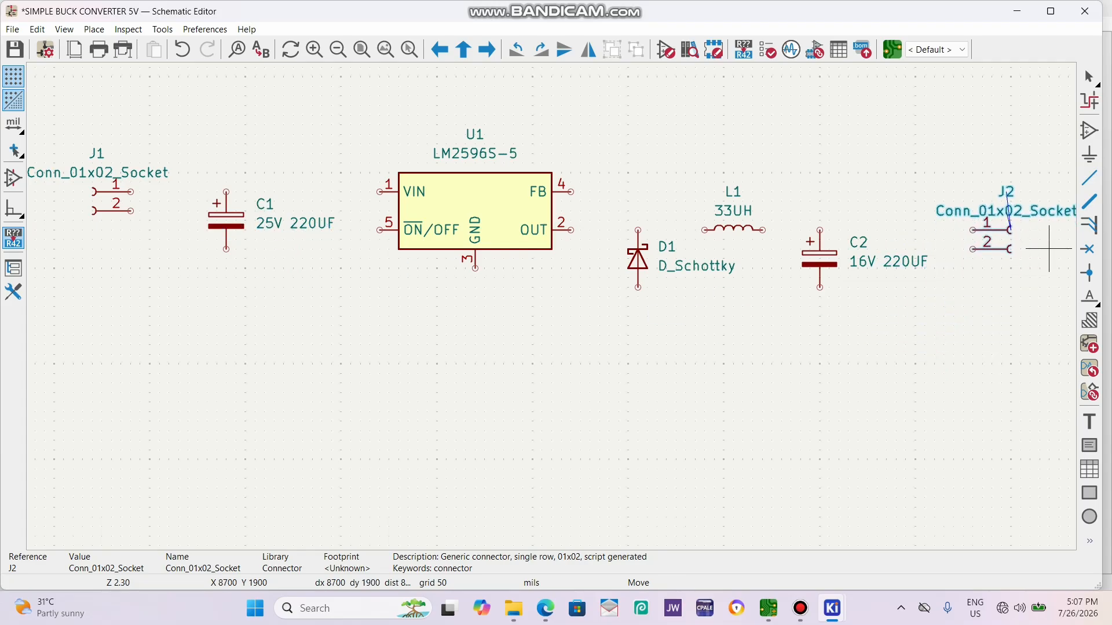
pyautogui.click(1048, 249)
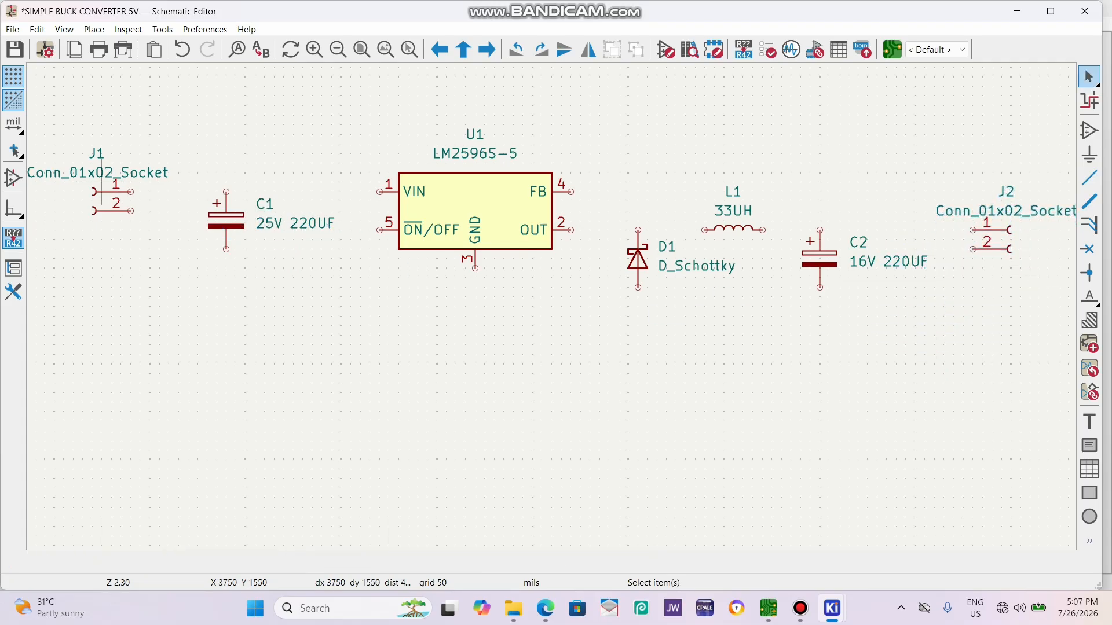
# Set the value of input connector J1 to IN and of output connector J2 to OUT.
pyautogui.click(93, 173)
pyautogui.write('e')
pyautogui.write('IN')
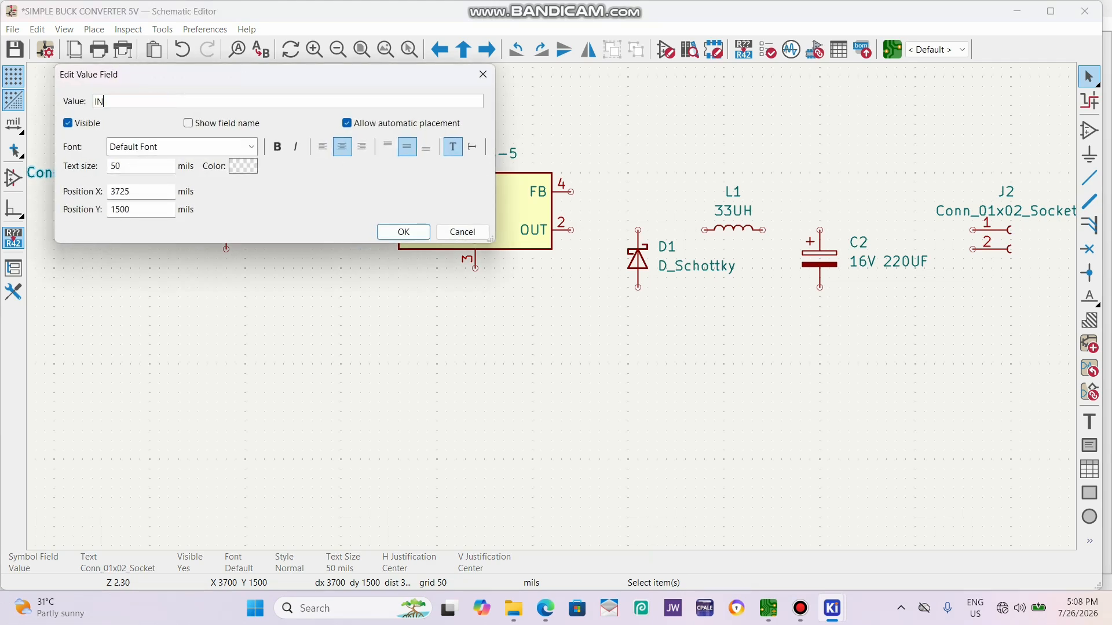
pyautogui.press('Return')
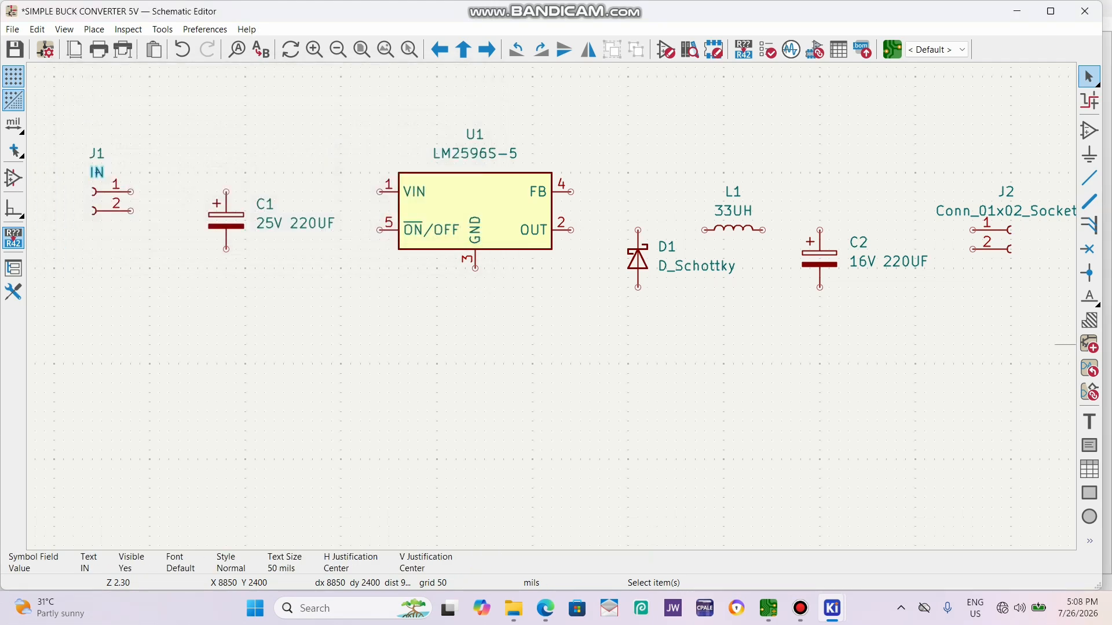
pyautogui.click(1029, 211)
pyautogui.write('eOUT')
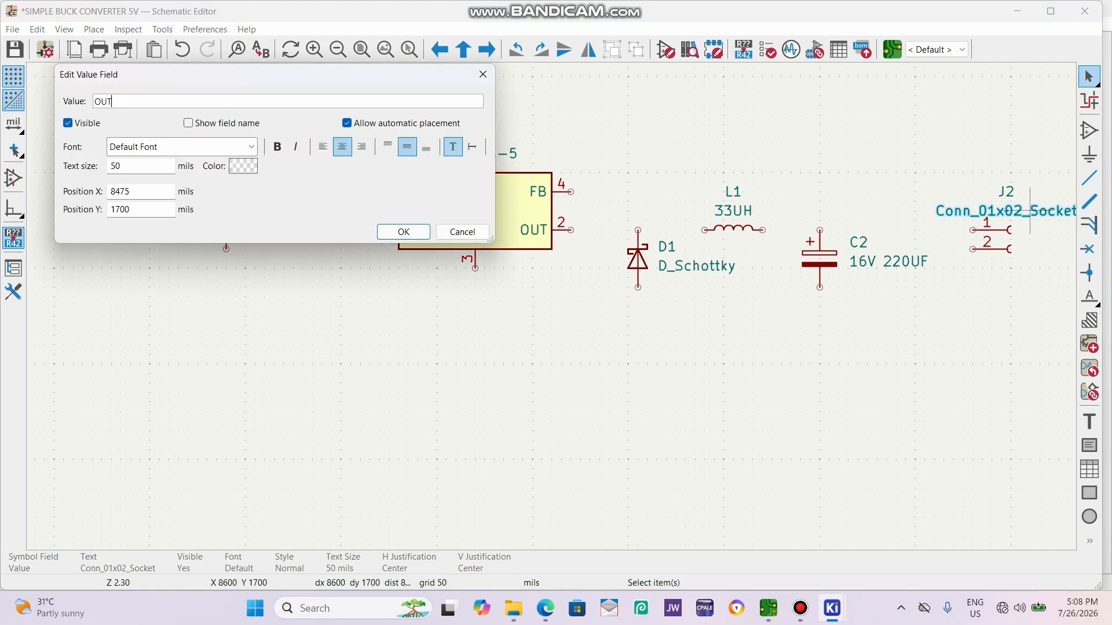
pyautogui.press('Return')
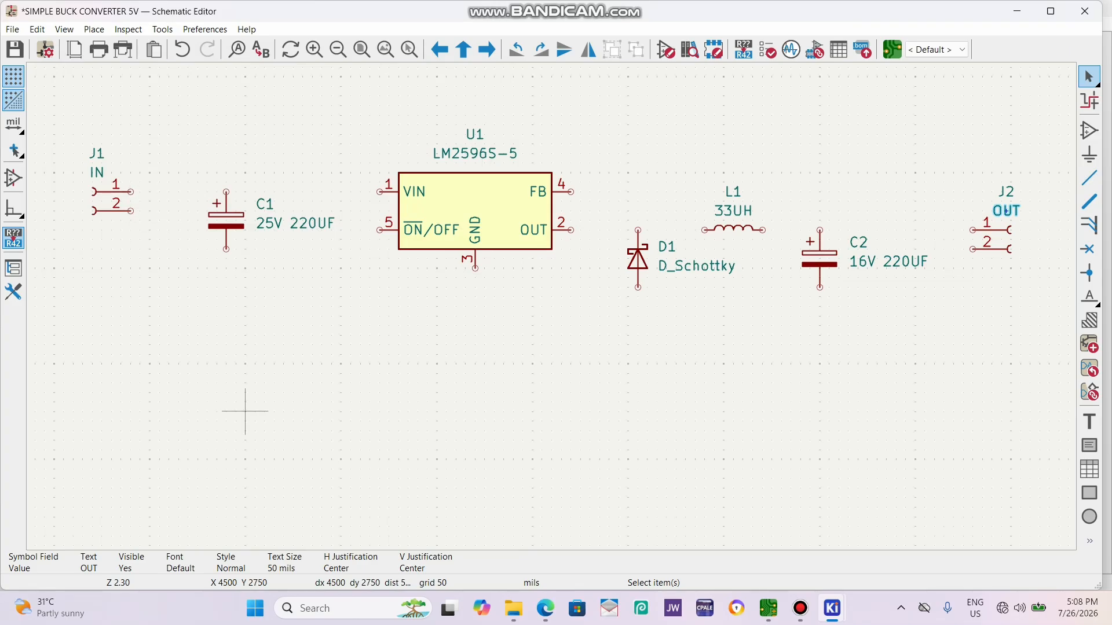
# Place a GND power symbol from the PCM_SparkFun-PowerSymbol library on pin 2 of connector J1.
pyautogui.press('a')
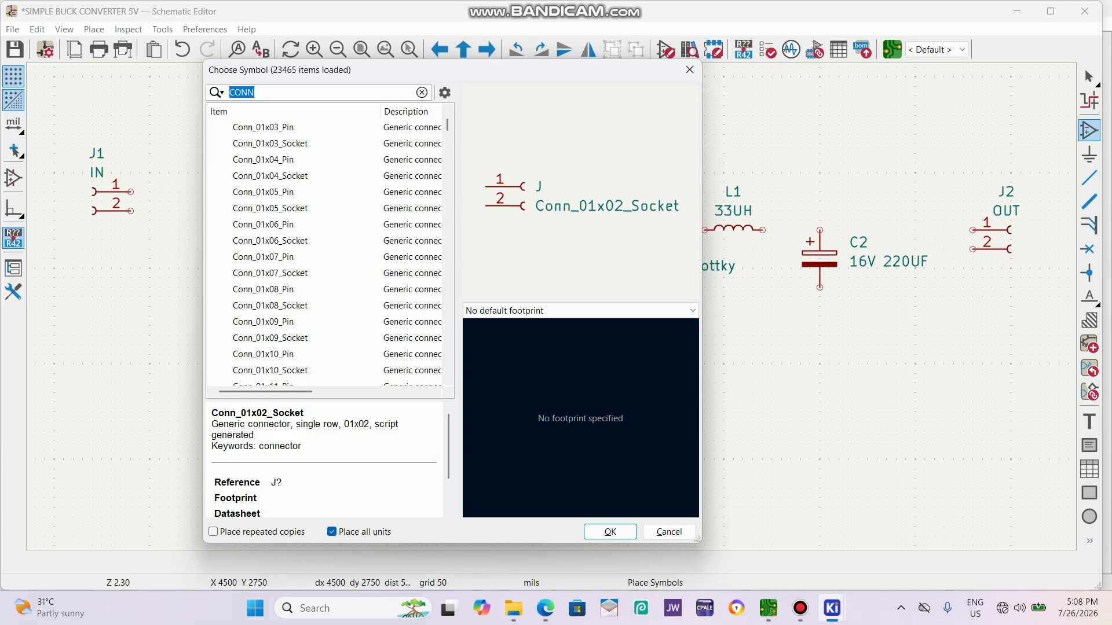
pyautogui.write('GND')
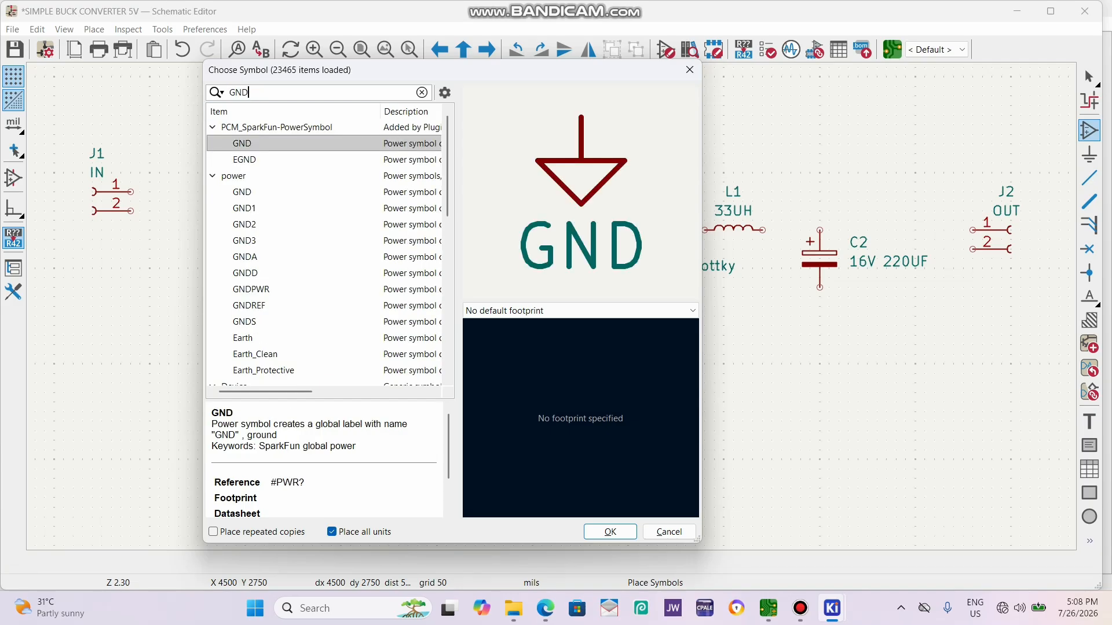
pyautogui.press('Return')
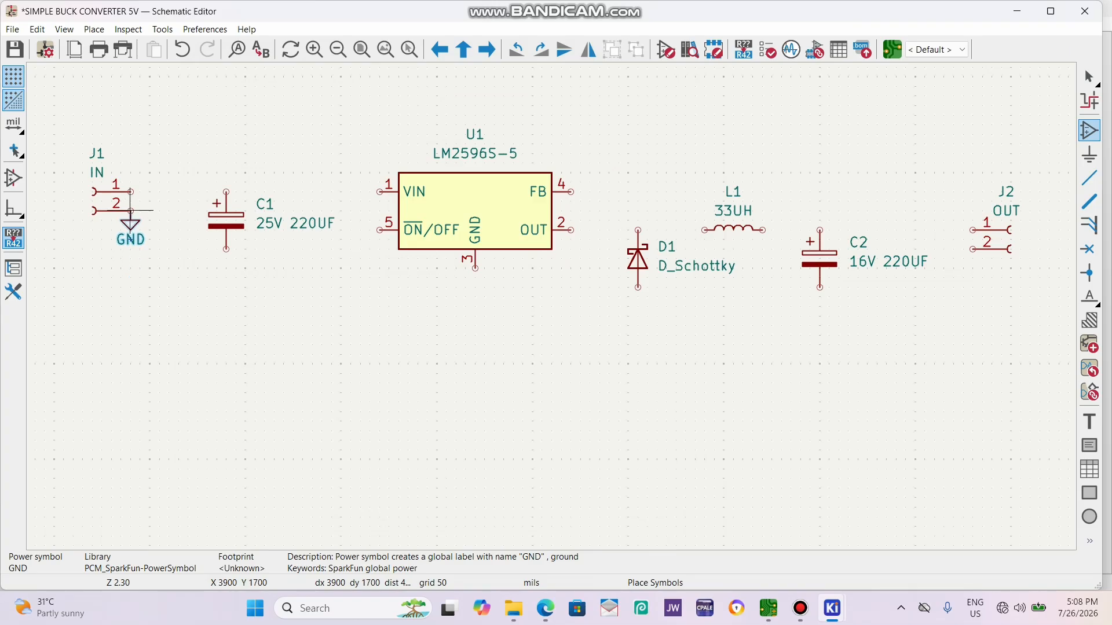
pyautogui.click(131, 210)
# Duplicate the GND symbol onto C1's negative pin, U1's GND pin, D1's anode and C2's negative pin.
pyautogui.hotkey('ctrl', 'd')
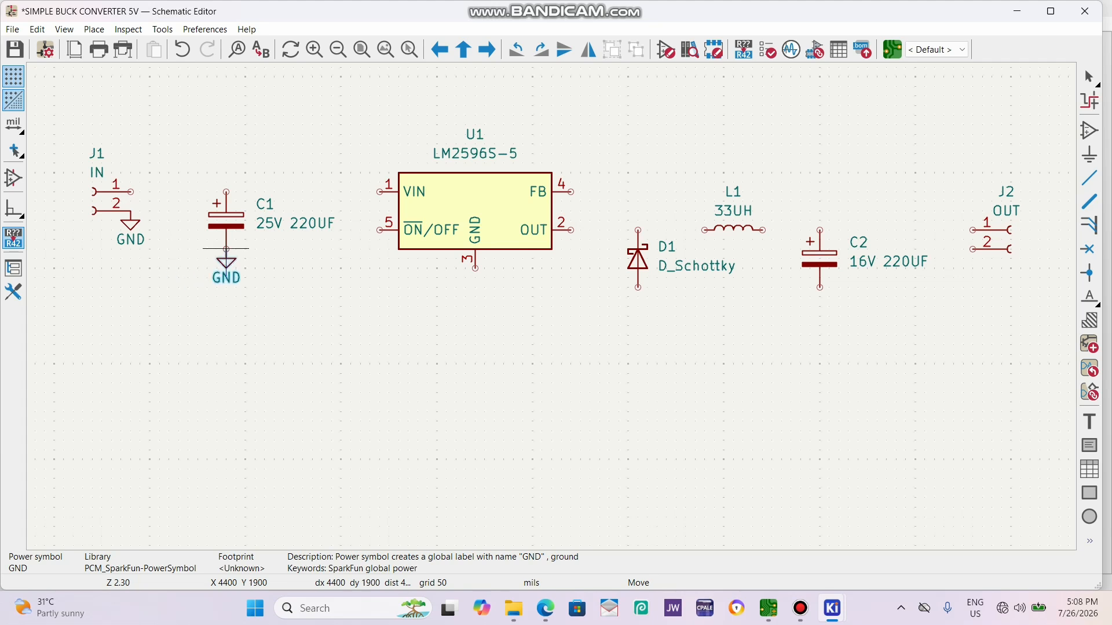
pyautogui.click(226, 249)
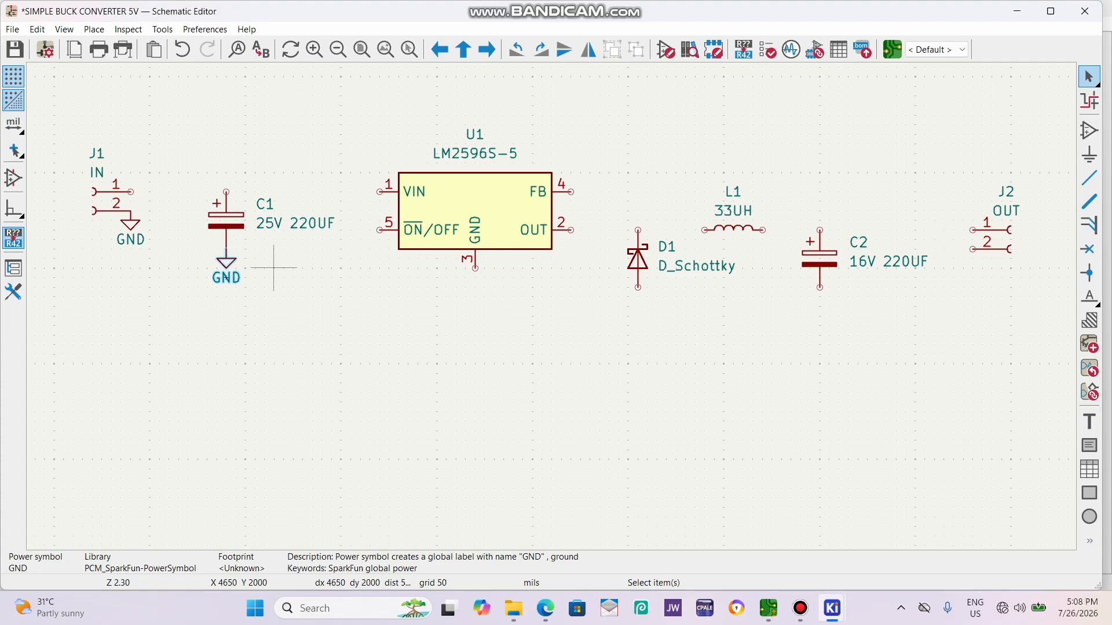
pyautogui.hotkey('ctrl', 'd')
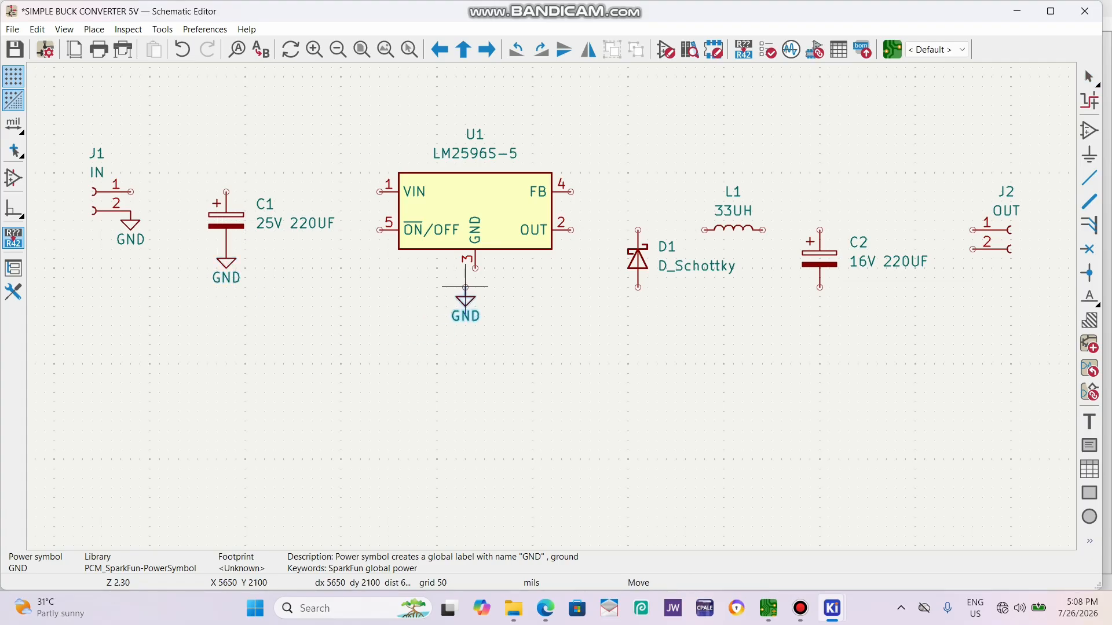
pyautogui.click(475, 268)
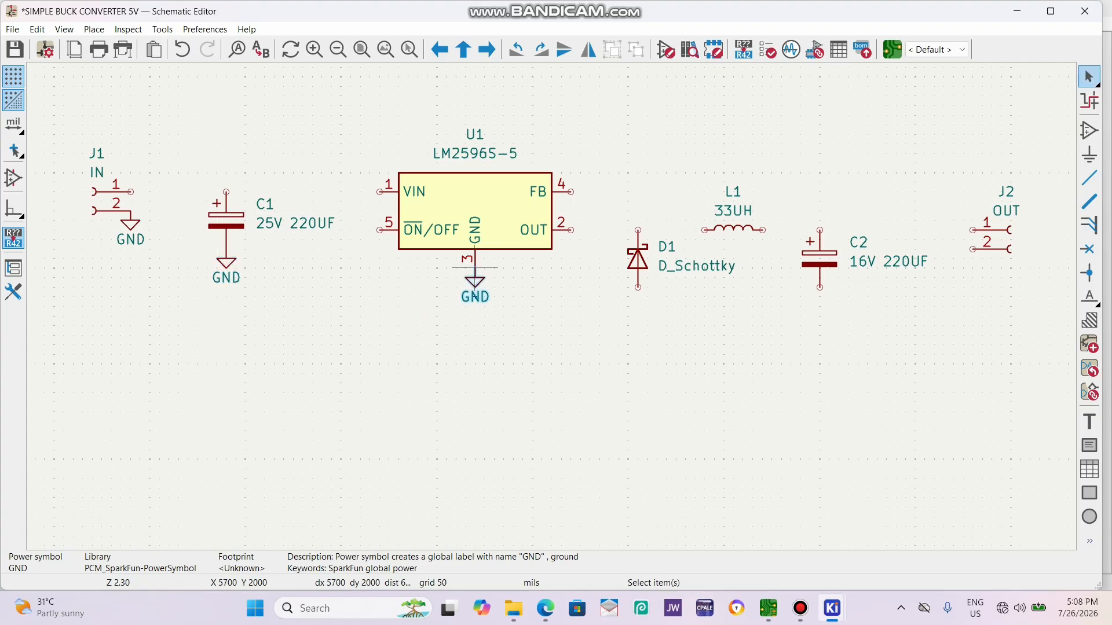
pyautogui.hotkey('ctrl', 'd')
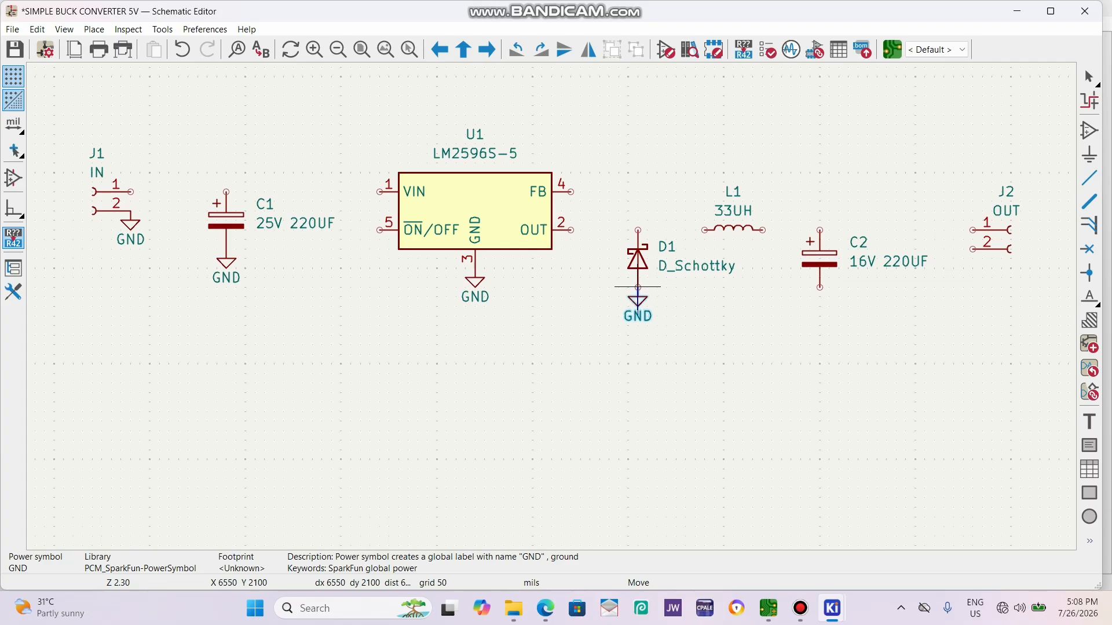
pyautogui.click(638, 286)
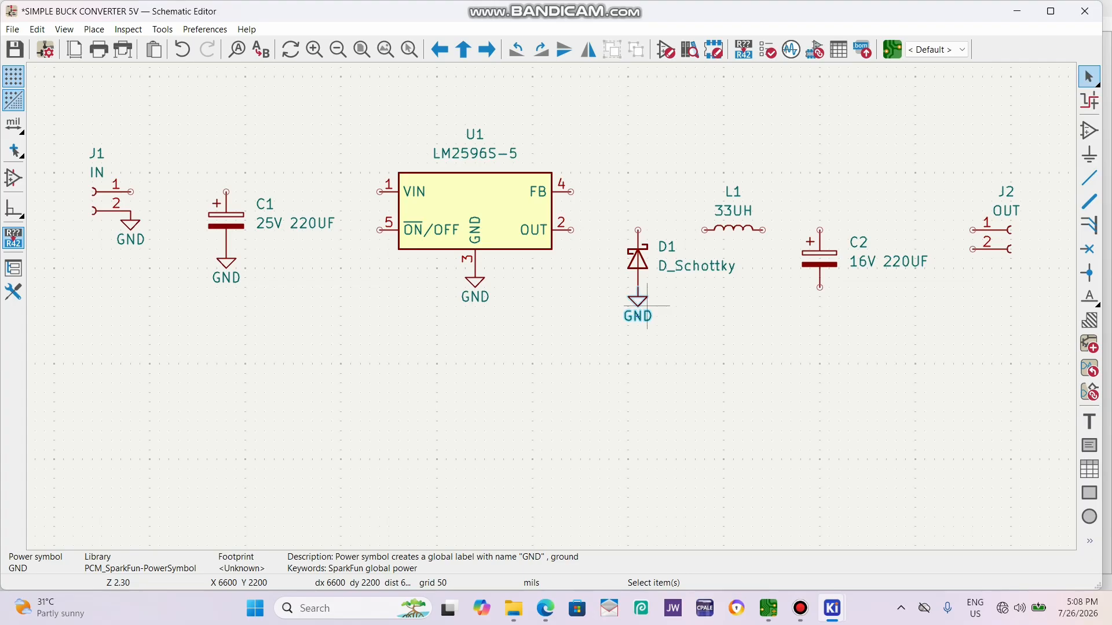
pyautogui.hotkey('ctrl', 'd')
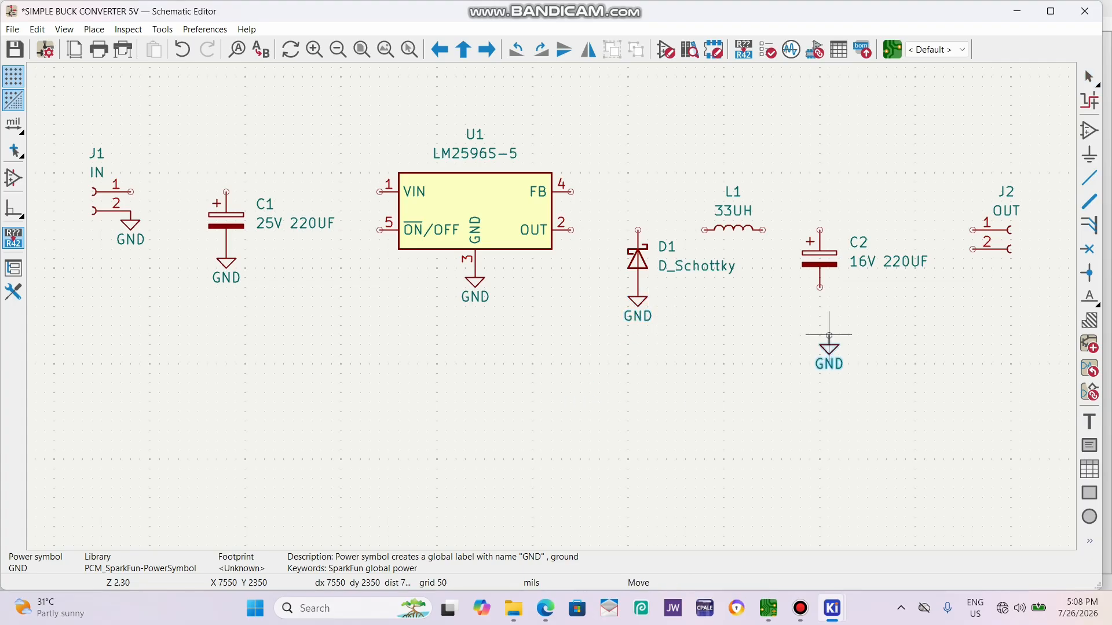
pyautogui.click(820, 287)
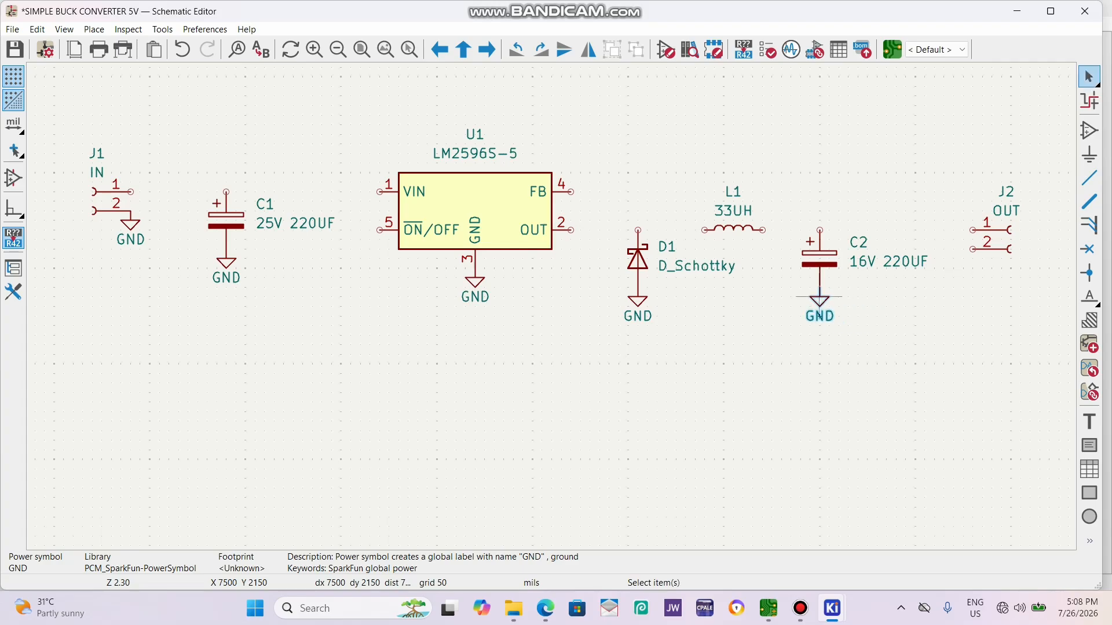
pyautogui.hotkey('ctrl', 'd')
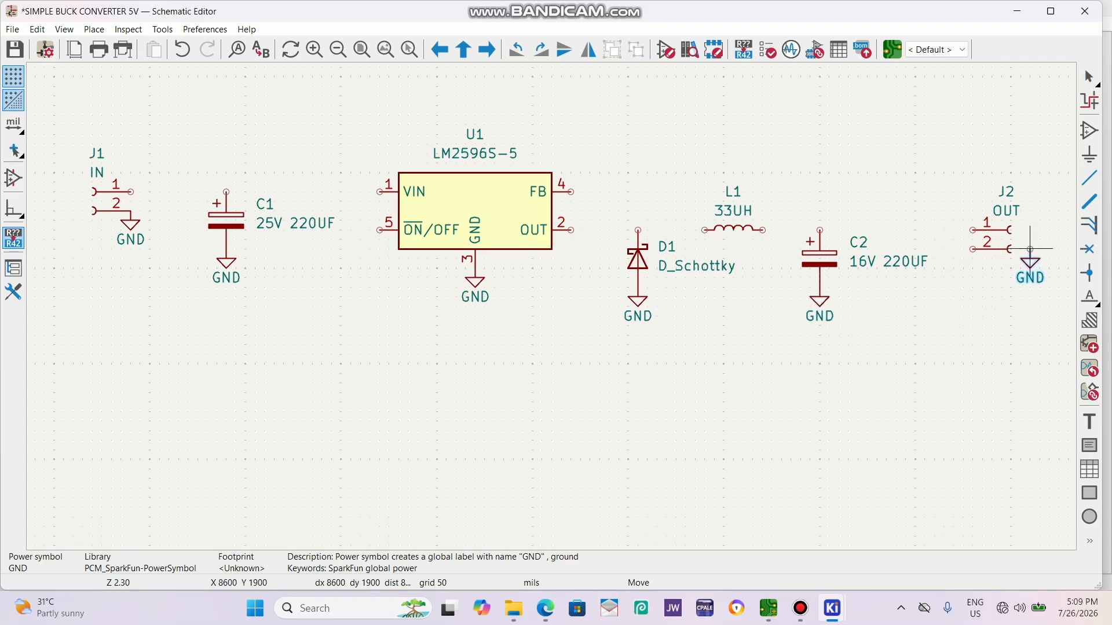
pyautogui.press('Escape')
pyautogui.click(1000, 249)
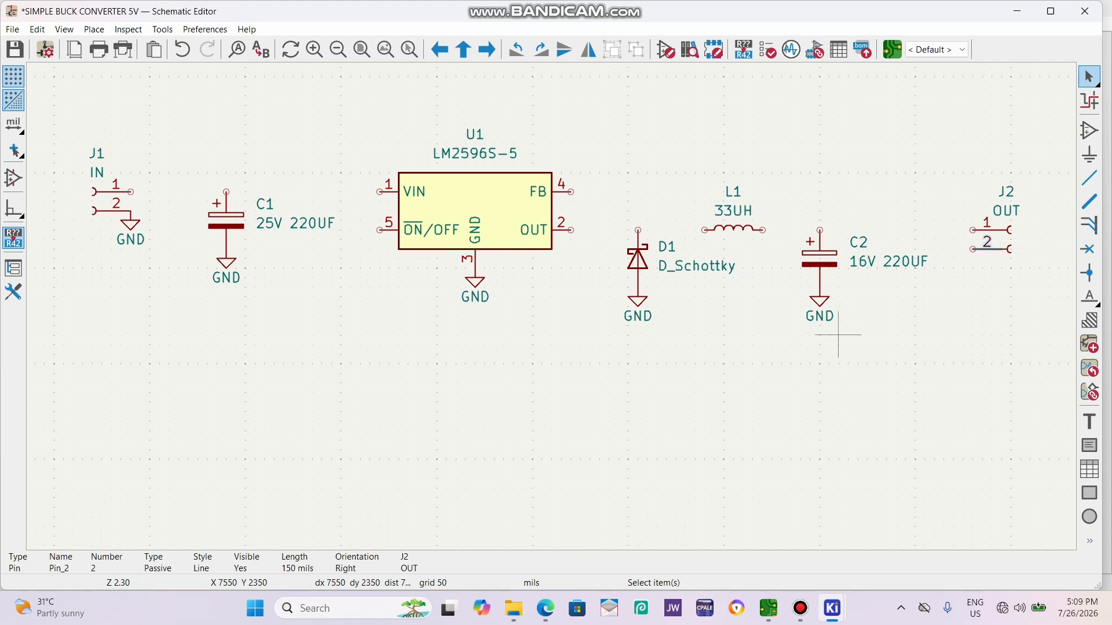
# Duplicate the GND symbol below C2 onto pin 2 of output connector J2.
pyautogui.click(819, 306)
pyautogui.hotkey('ctrl', 'd')
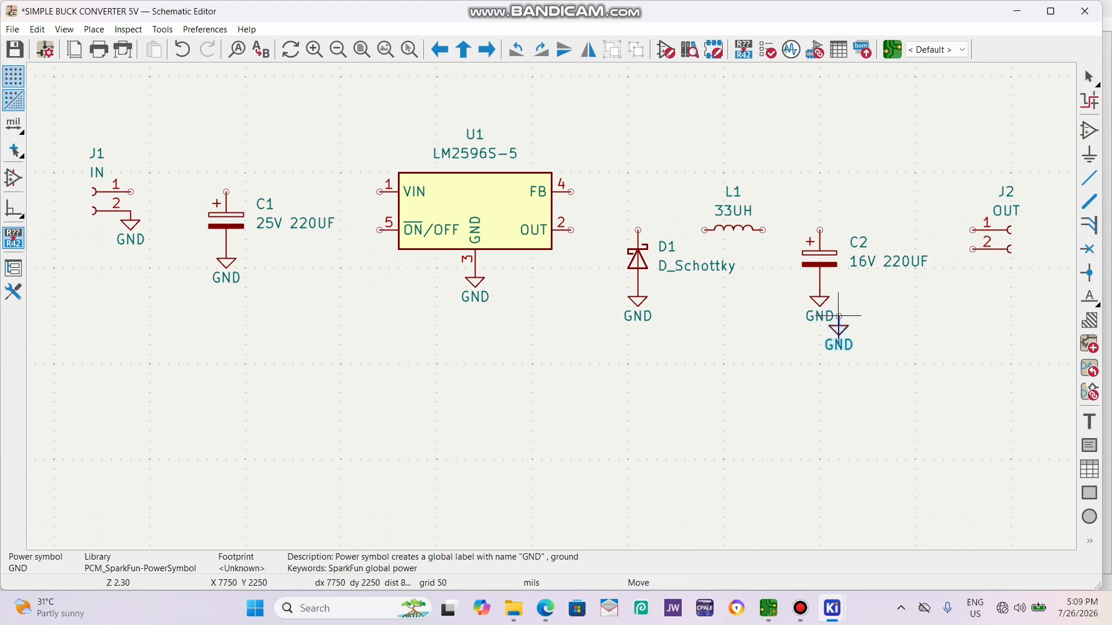
pyautogui.click(973, 249)
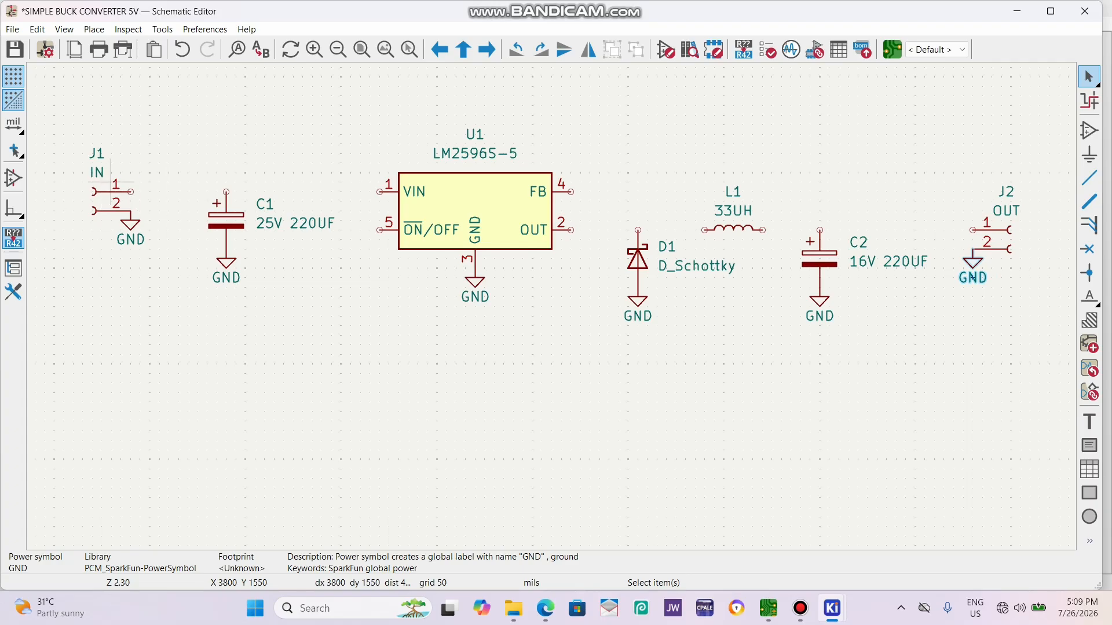
# Place a +12V net label just beside pin 1 of input connector J1, in line with the pin.
pyautogui.write('l+12V')
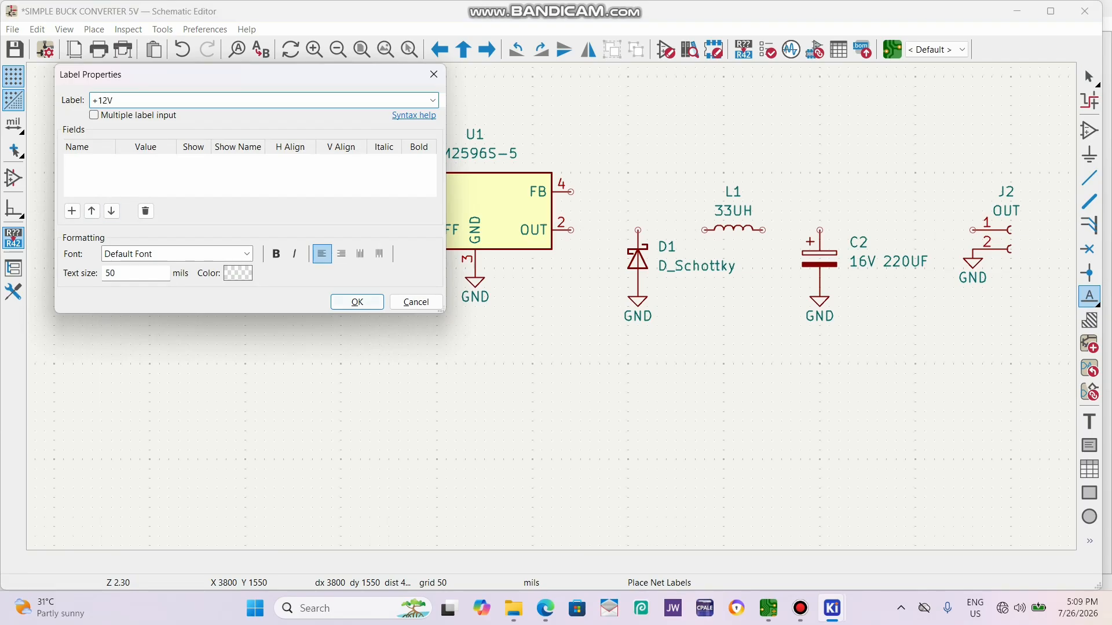
pyautogui.press('Return')
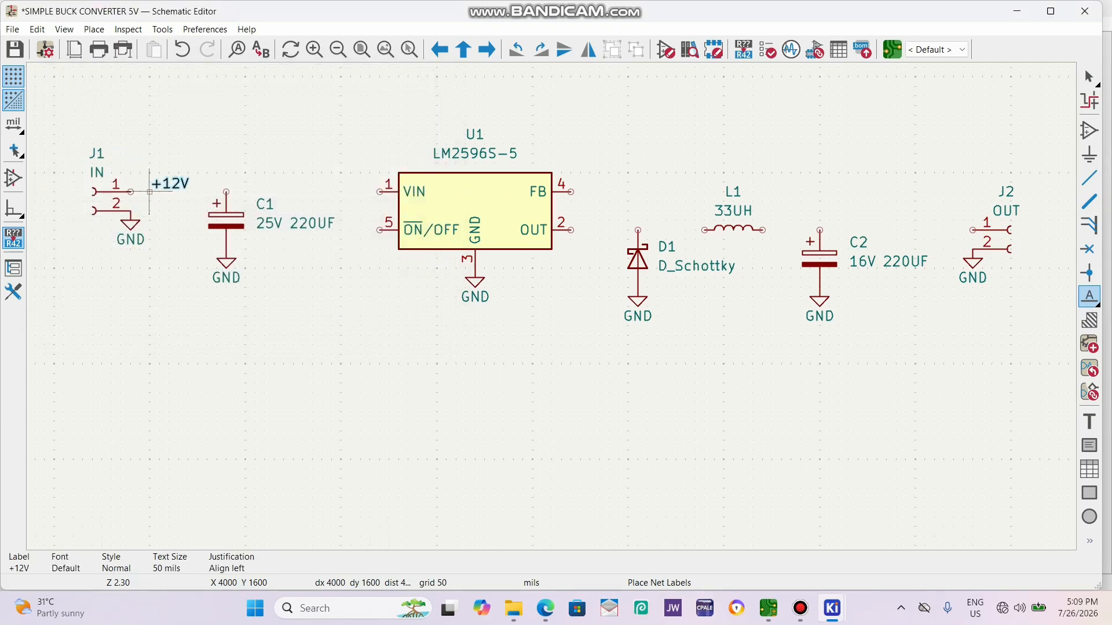
pyautogui.click(149, 191)
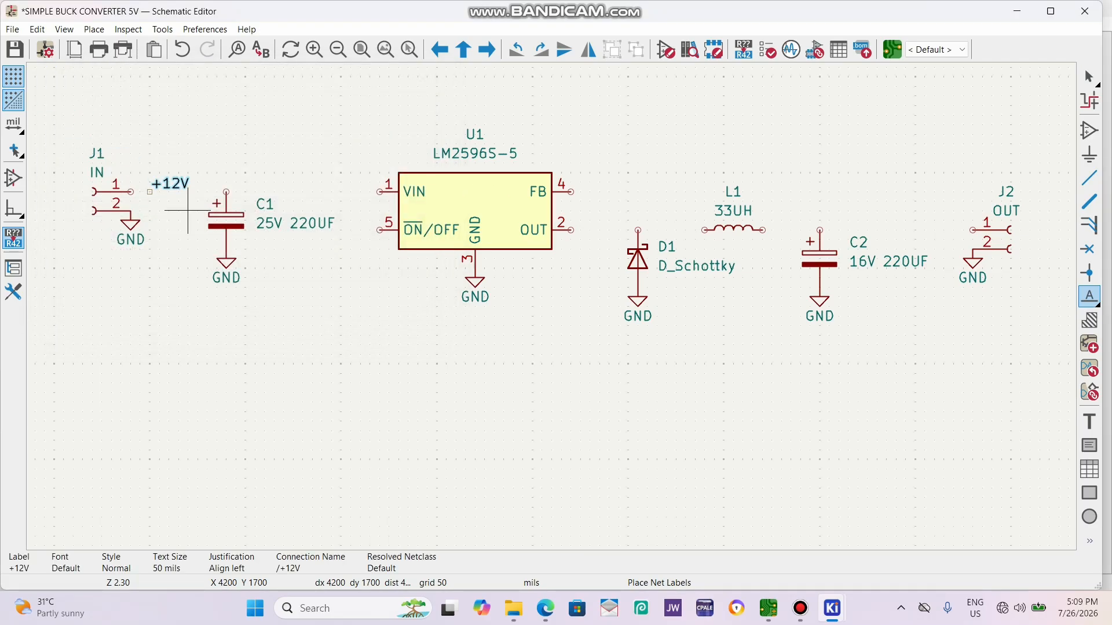
# Place a +5V net label, mirrored horizontally, just beside pin 1 of output connector J2.
pyautogui.click(398, 401)
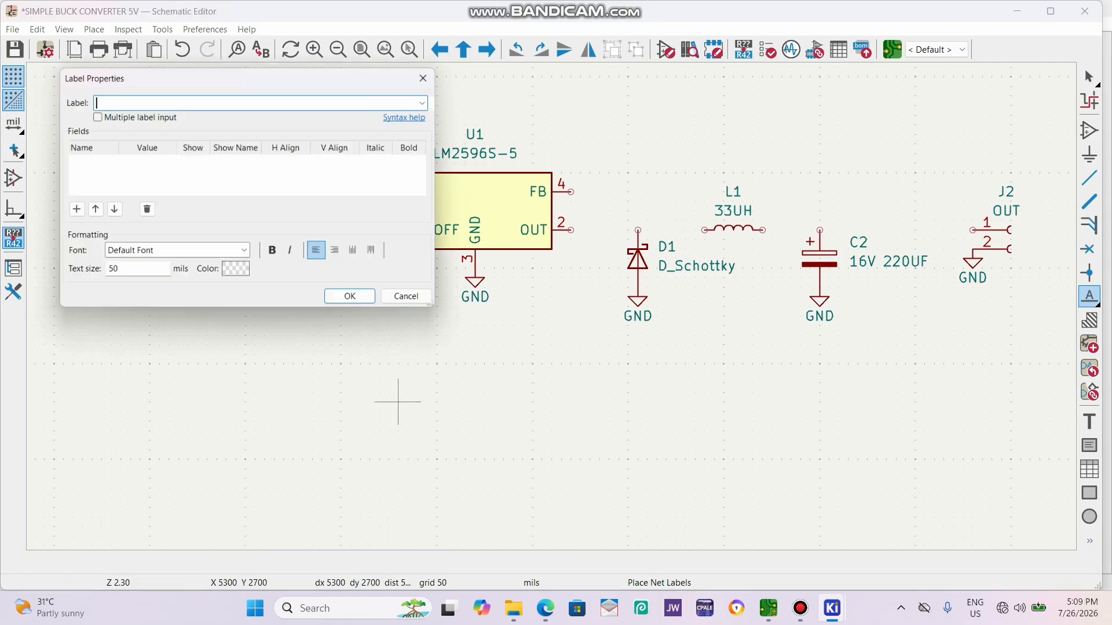
pyautogui.write('5V')
pyautogui.press('BackSpace')
pyautogui.press('BackSpace')
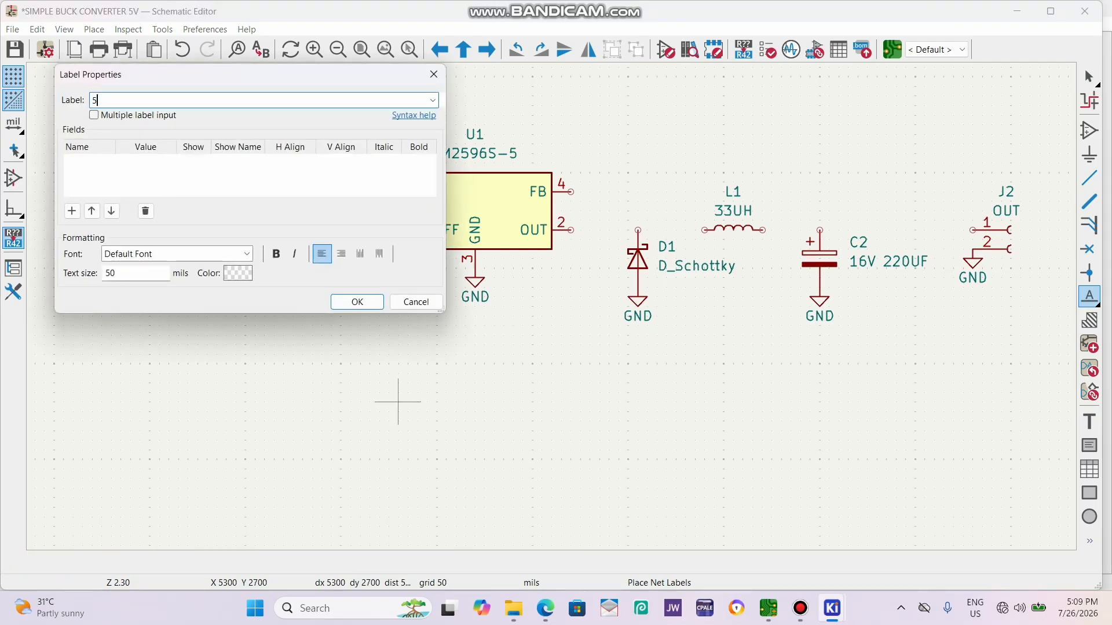
pyautogui.write('+5V')
pyautogui.press('Return')
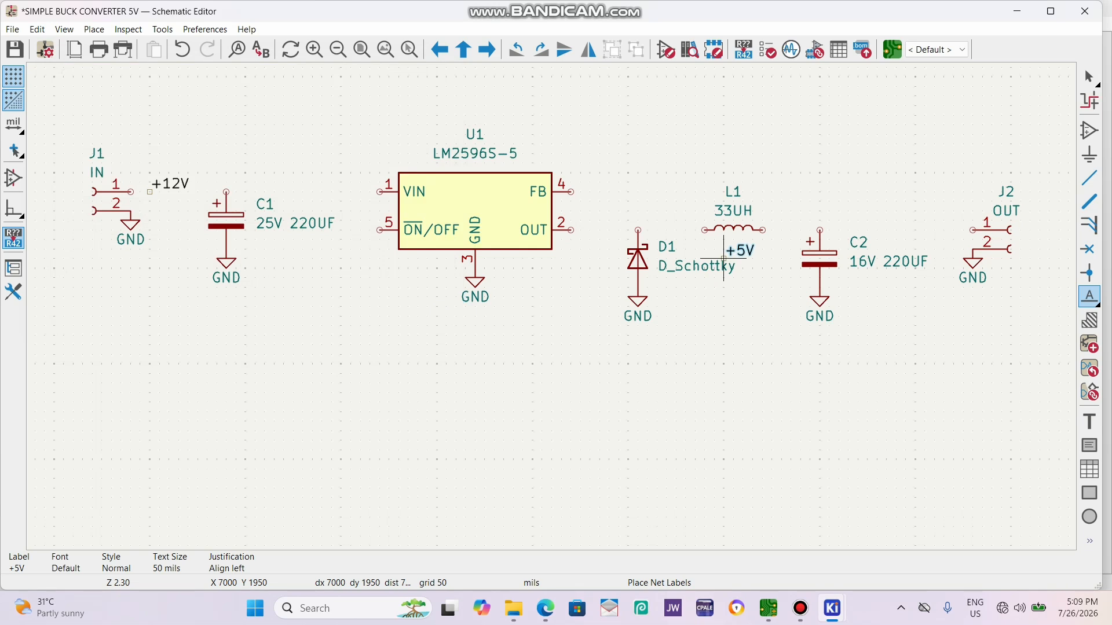
pyautogui.press('x')
pyautogui.click(953, 230)
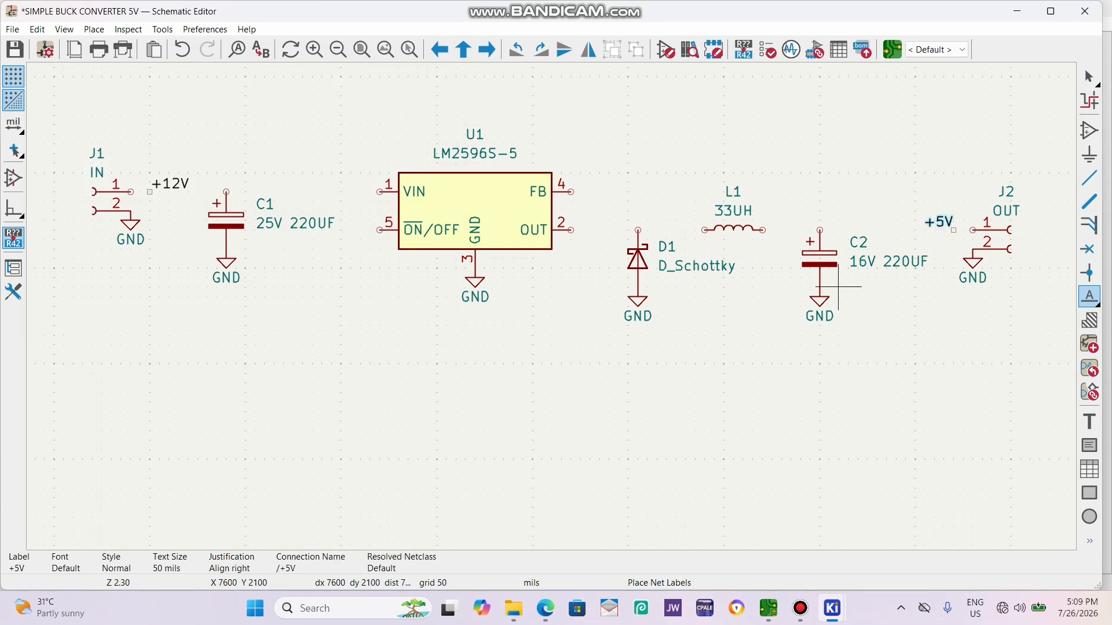
pyautogui.press('Escape')
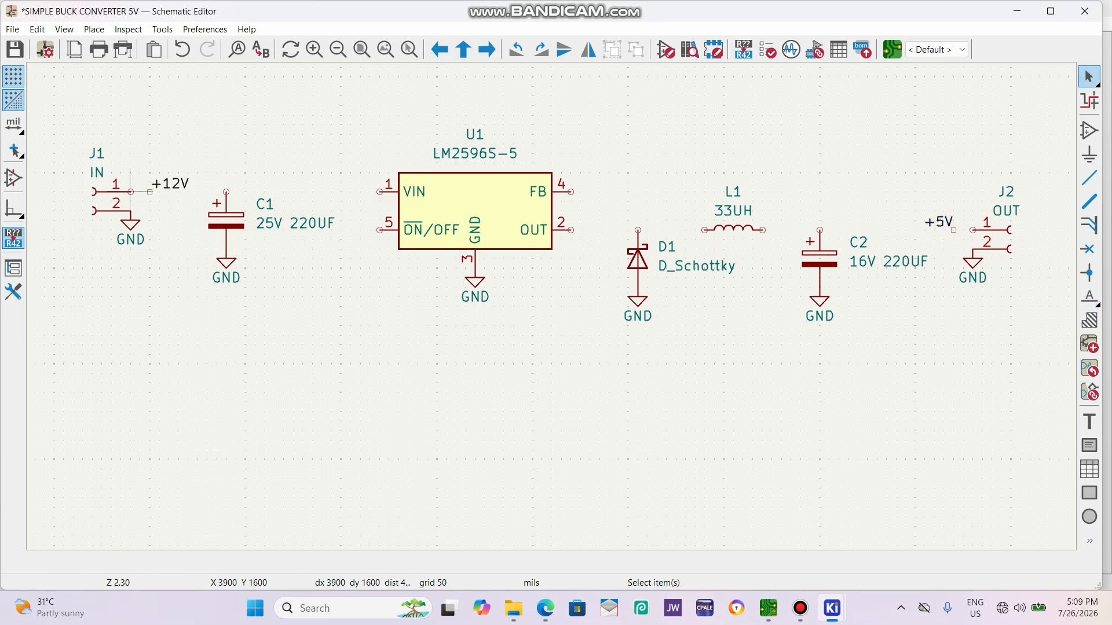
# Wire J1 pin 1 through the +12V label and C1's positive pin to U1's VIN pin.
pyautogui.press('w')
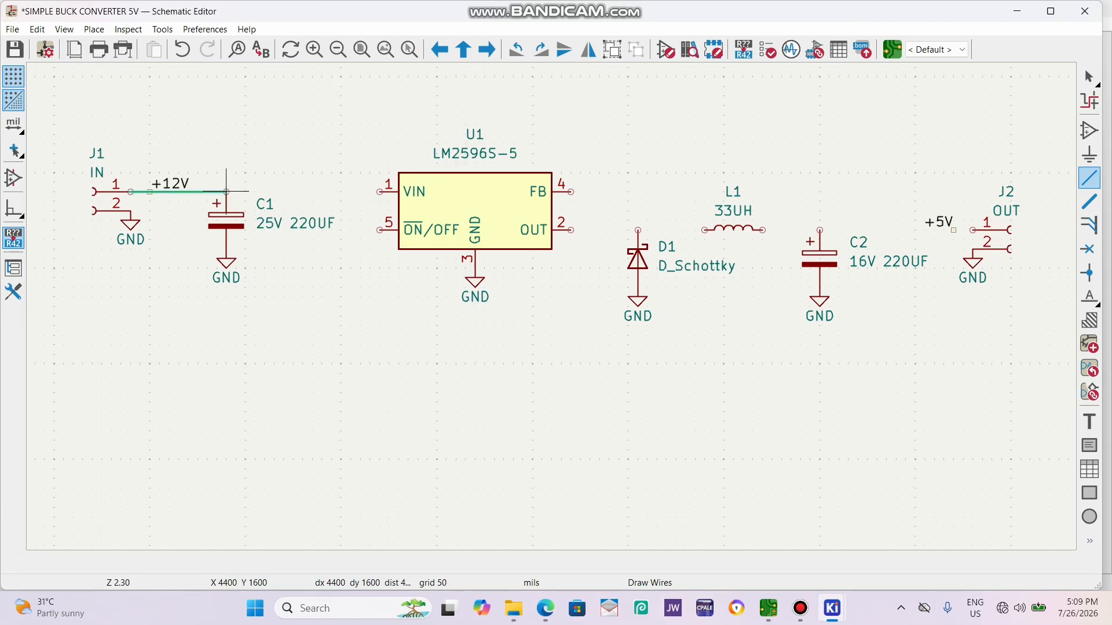
pyautogui.click(226, 192)
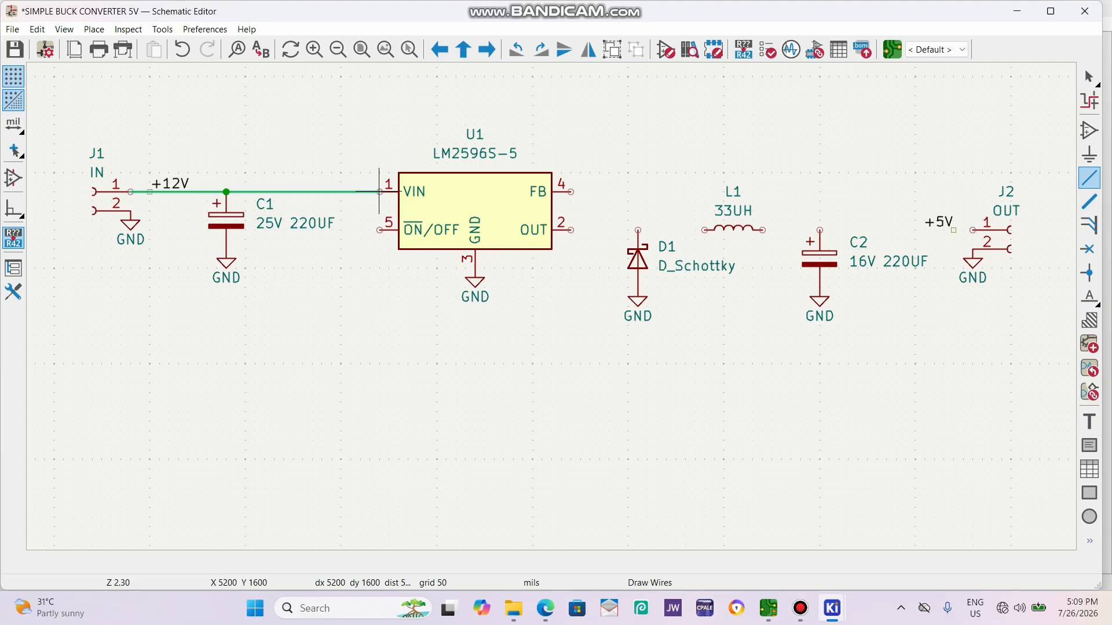
pyautogui.click(379, 192)
pyautogui.press('Escape')
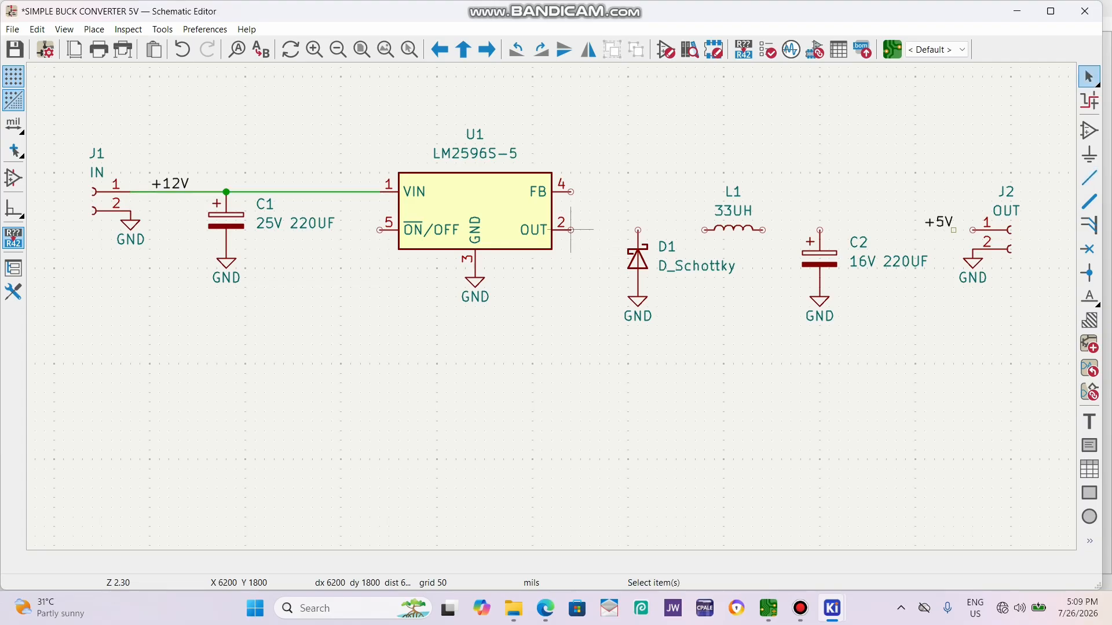
# Wire U1's OUT pin through D1's cathode to the near end of inductor L1.
pyautogui.press('w')
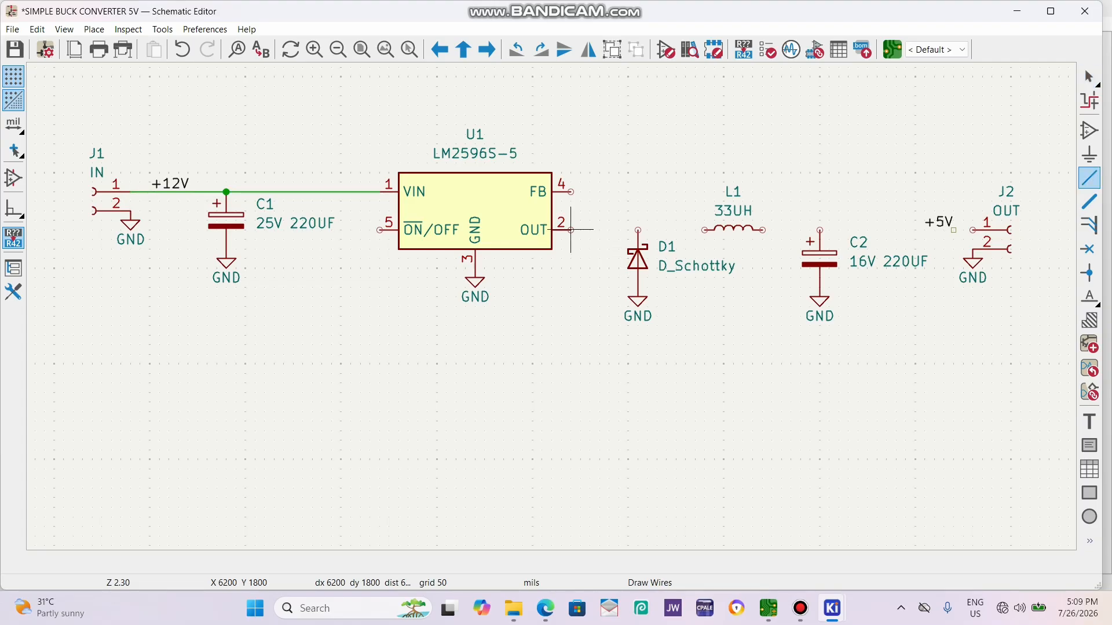
pyautogui.click(638, 229)
pyautogui.click(705, 229)
pyautogui.press('Escape')
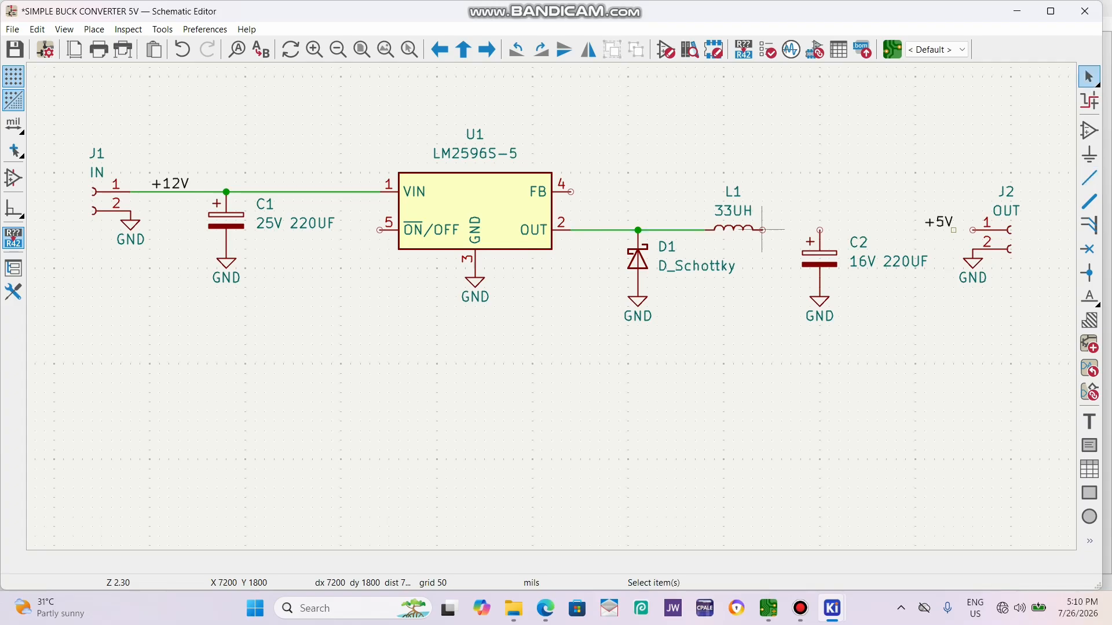
# Wire the free end of L1 through C2's positive pin and the +5V label to J2 pin 1.
pyautogui.press('w')
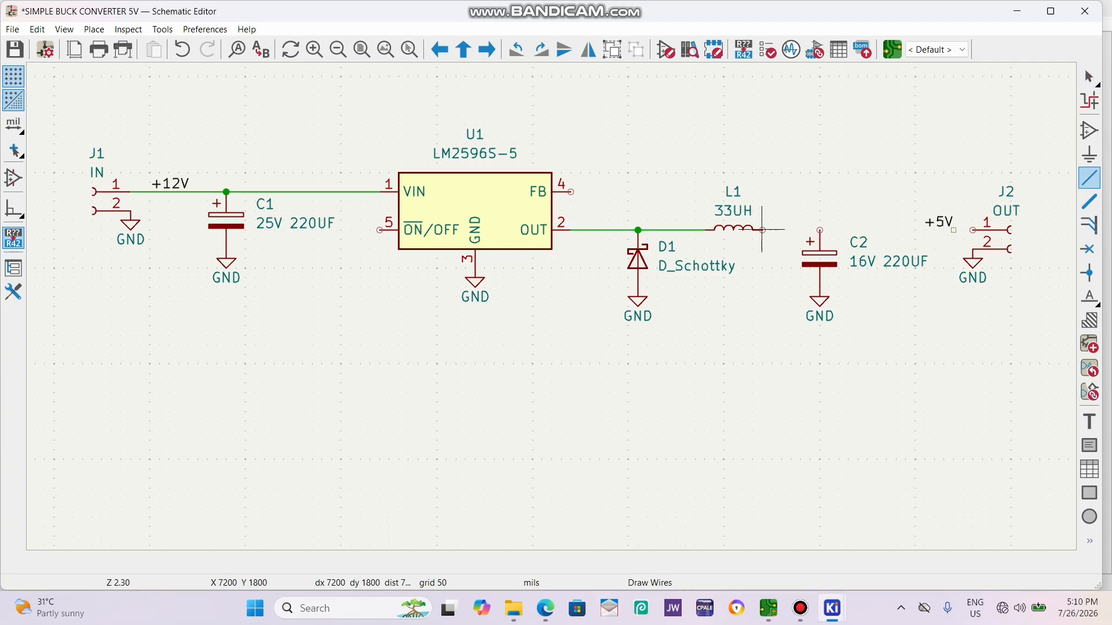
pyautogui.click(819, 230)
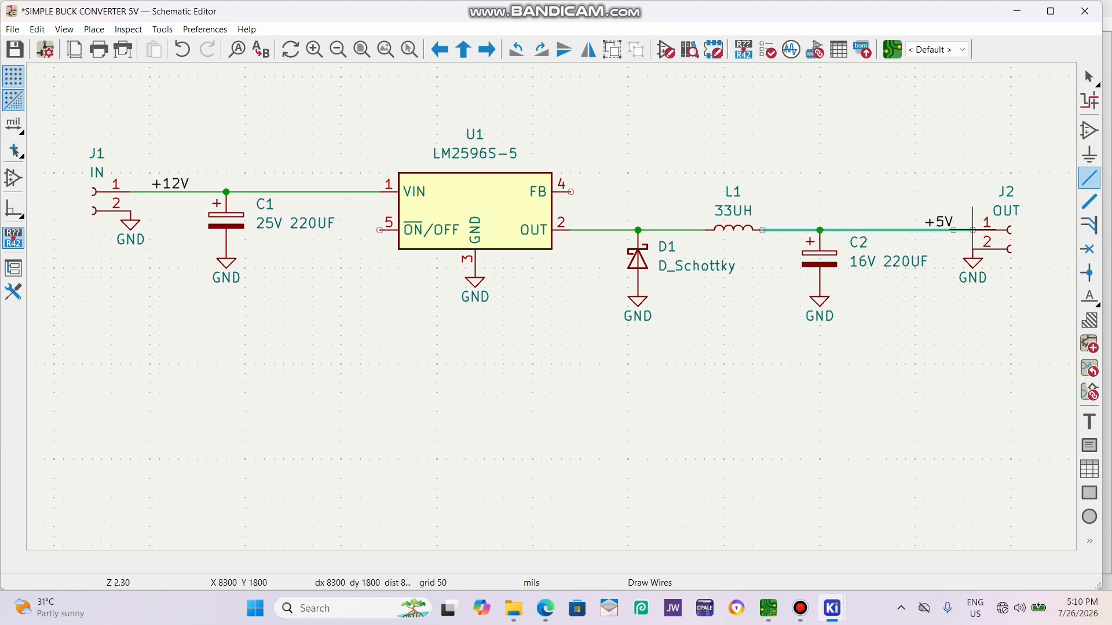
pyautogui.click(972, 230)
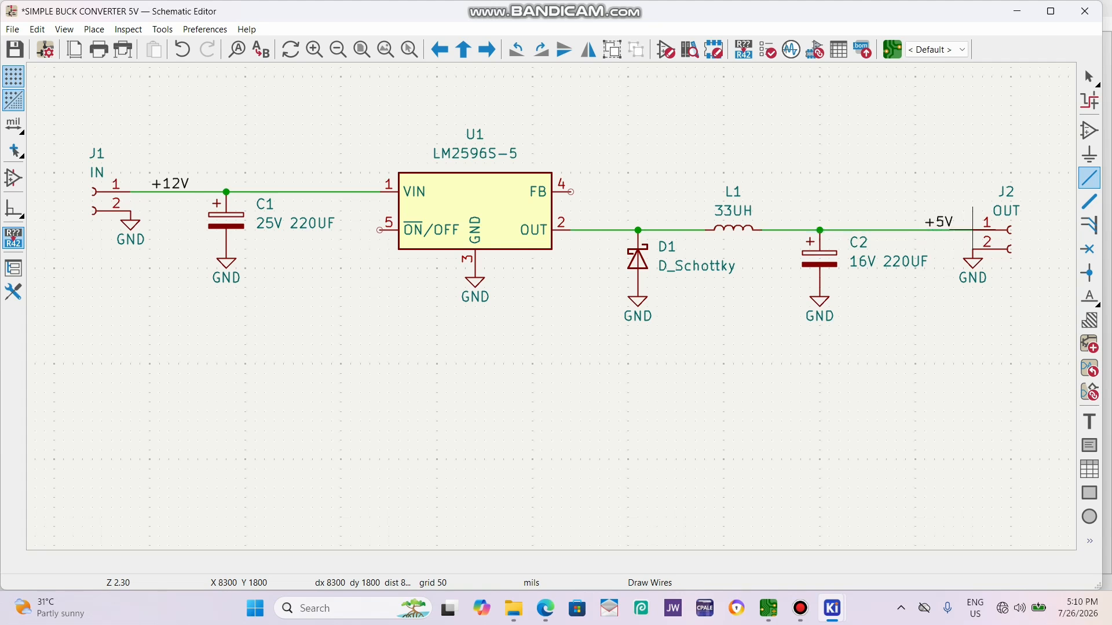
pyautogui.press('Escape')
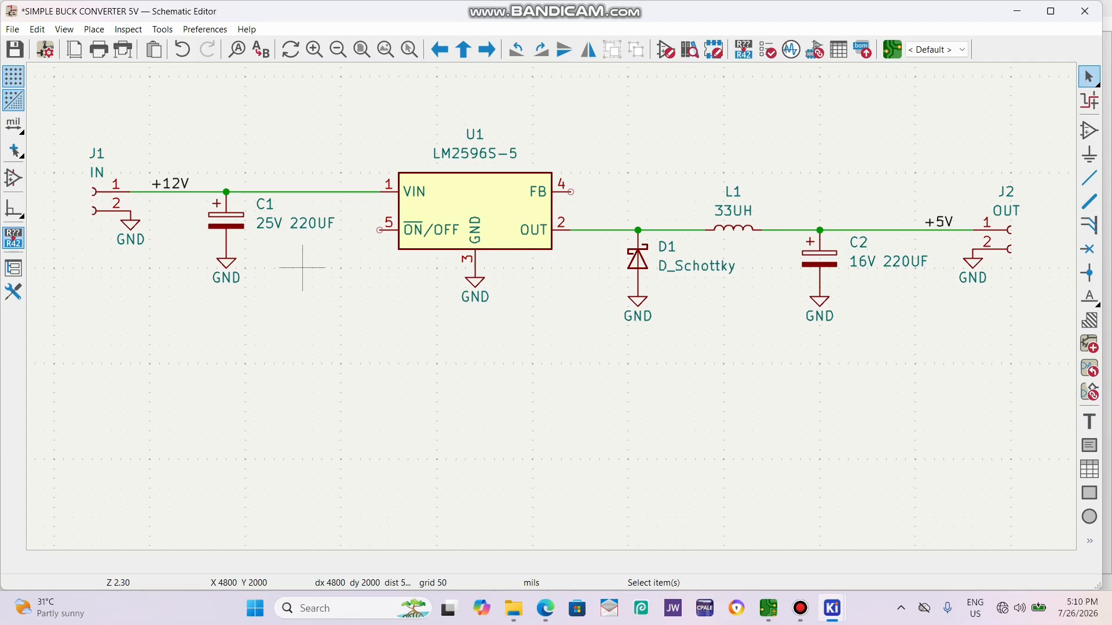
# Wire U1's ON/OFF pin with a short stub and a vertical segment up to the +12V line.
pyautogui.press('w')
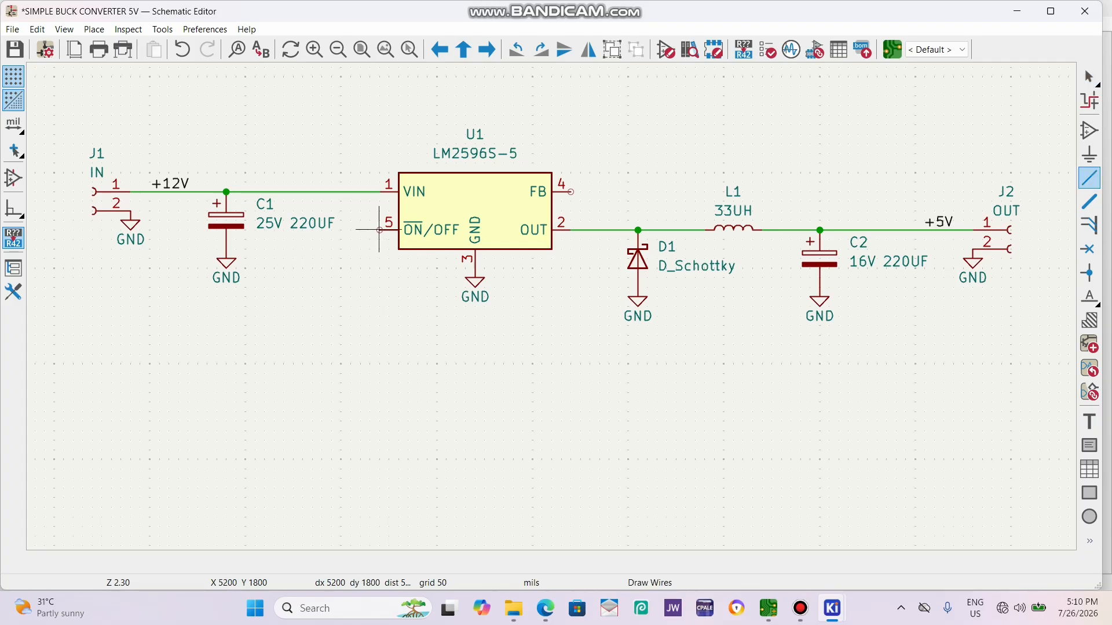
pyautogui.click(379, 230)
pyautogui.click(360, 192)
pyautogui.press('Escape')
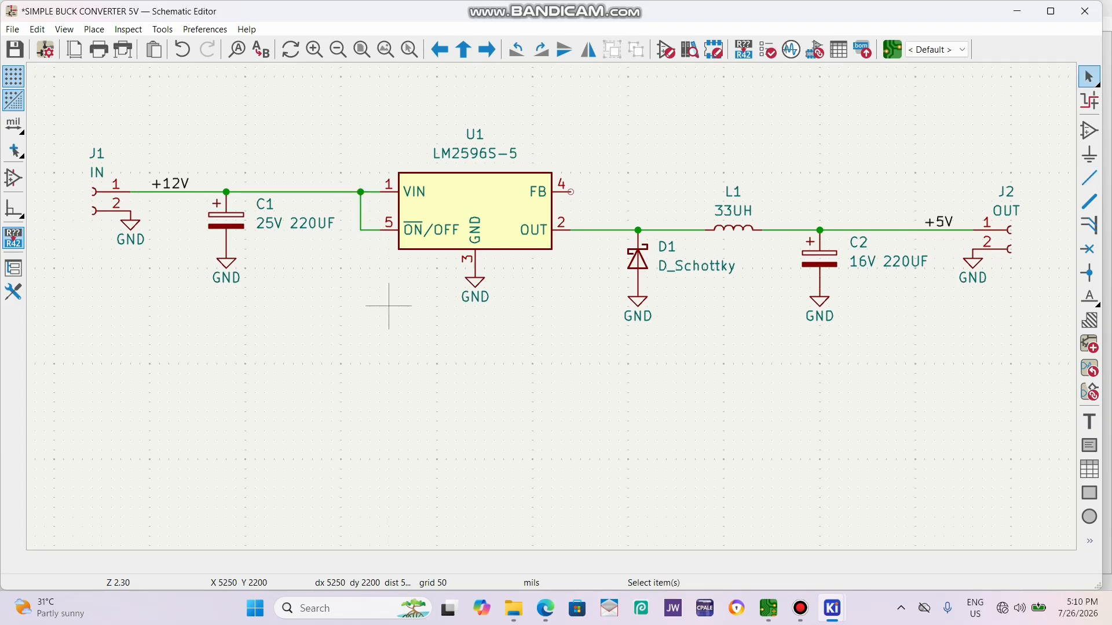
# Delete the vertical wire between ON/OFF and the +12V line, and duplicate U1's GND symbol onto the ON/OFF stub.
pyautogui.click(360, 210)
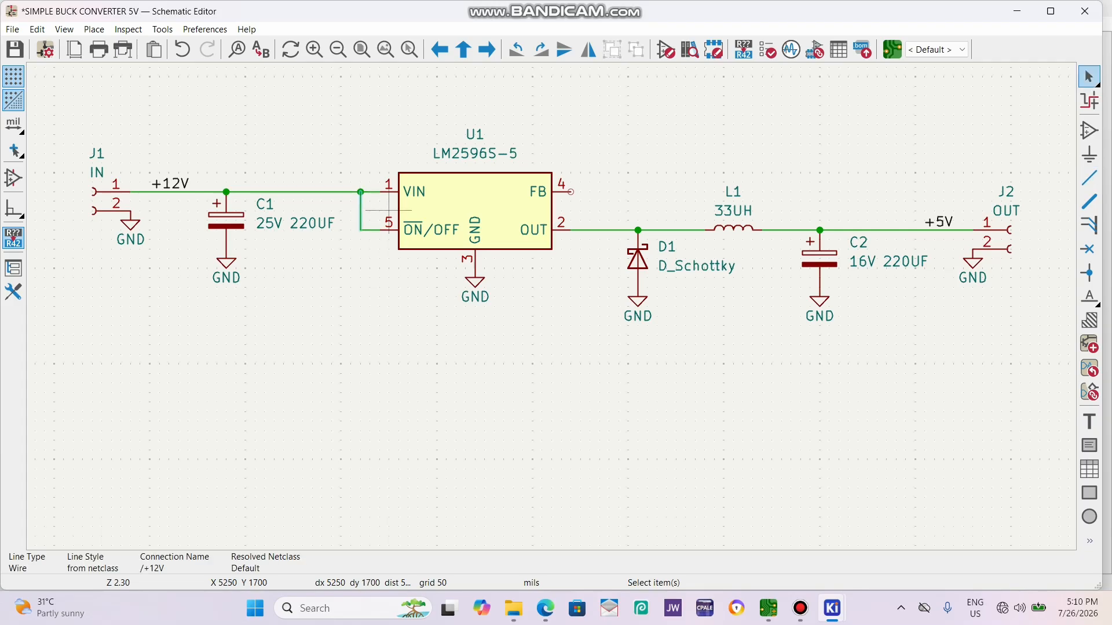
pyautogui.press('Delete')
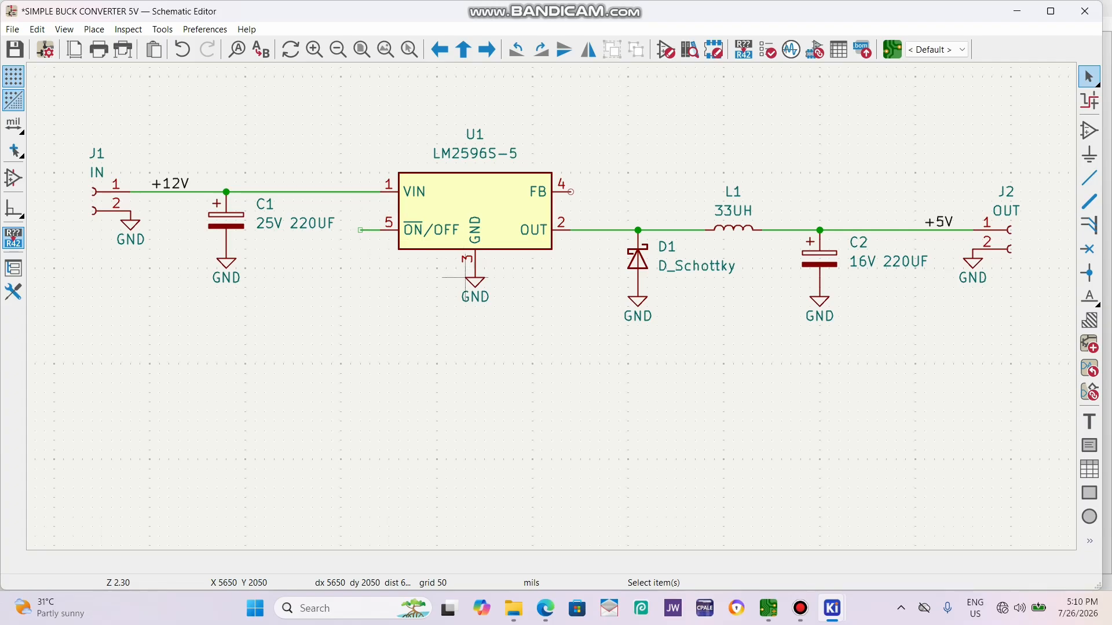
pyautogui.click(475, 279)
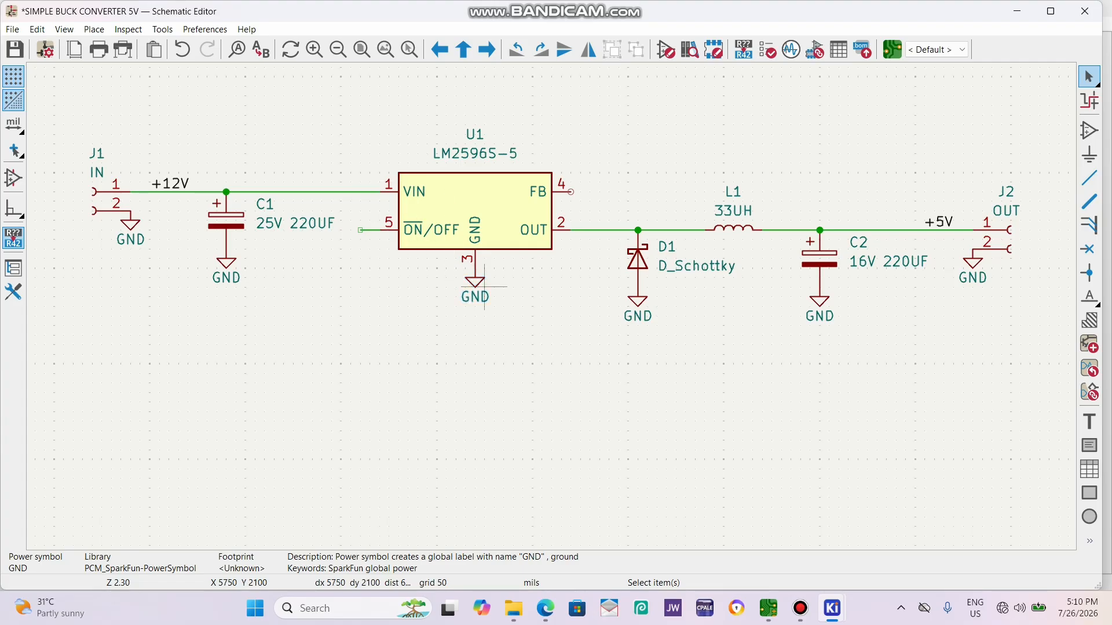
pyautogui.hotkey('ctrl', 'd')
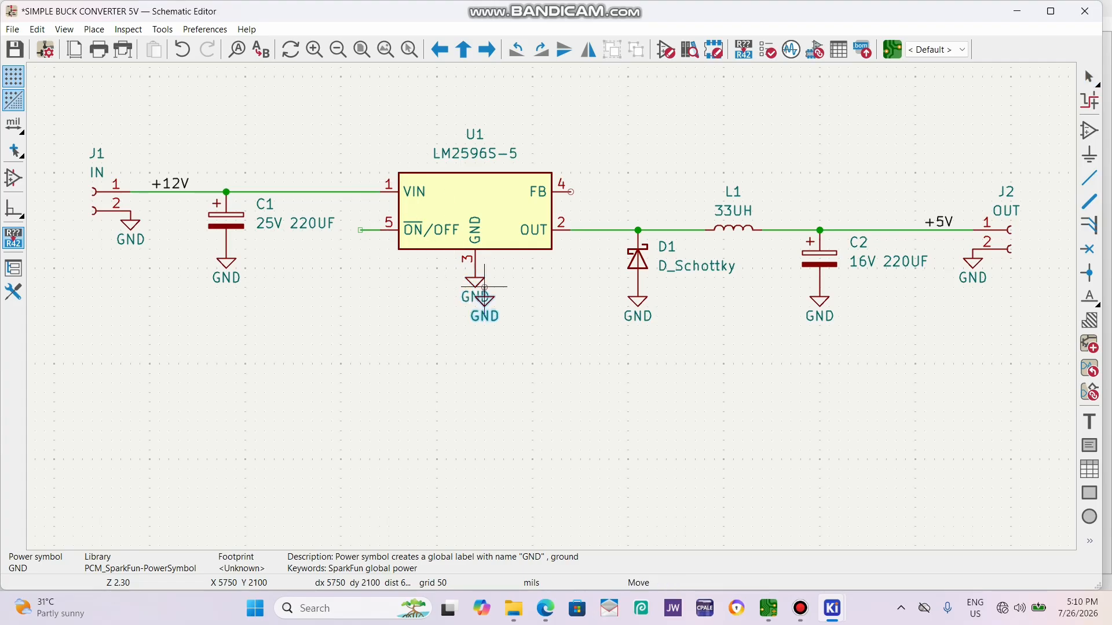
pyautogui.click(360, 230)
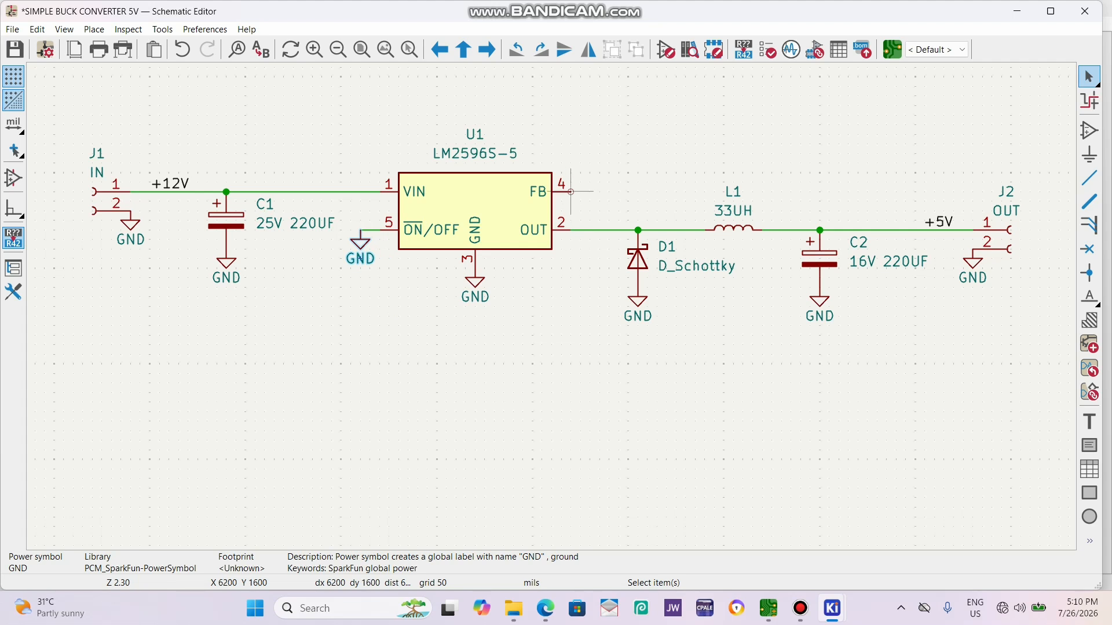
# Wire U1's FB pin over the top of L1 down to the output junction at C2's positive pin.
pyautogui.press('w')
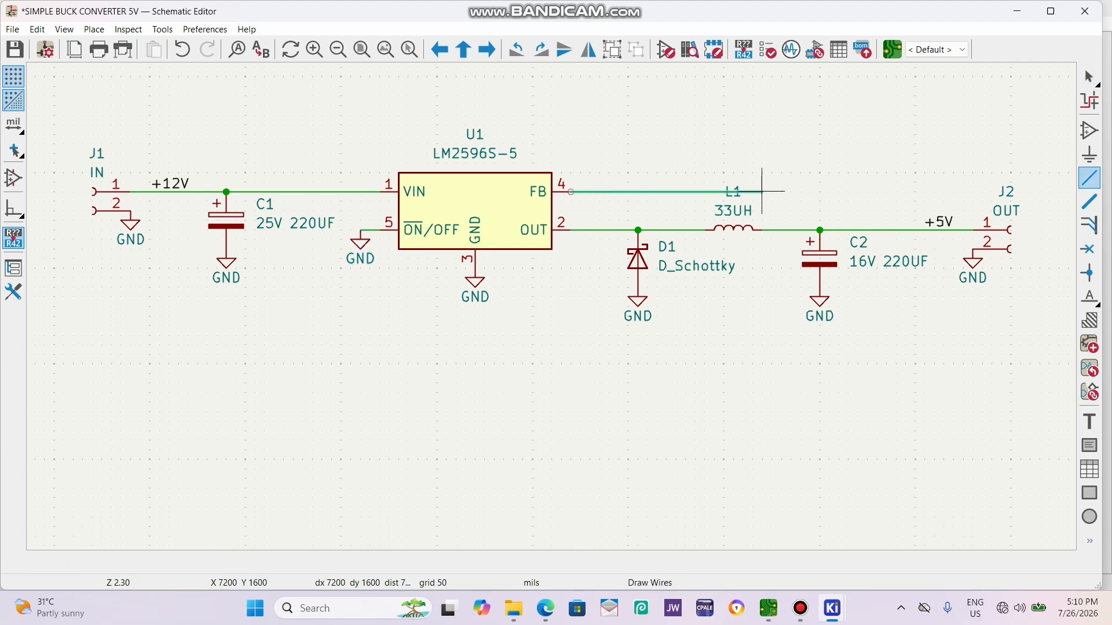
pyautogui.click(820, 230)
pyautogui.press('Escape')
pyautogui.scroll(-2, 550, 308)
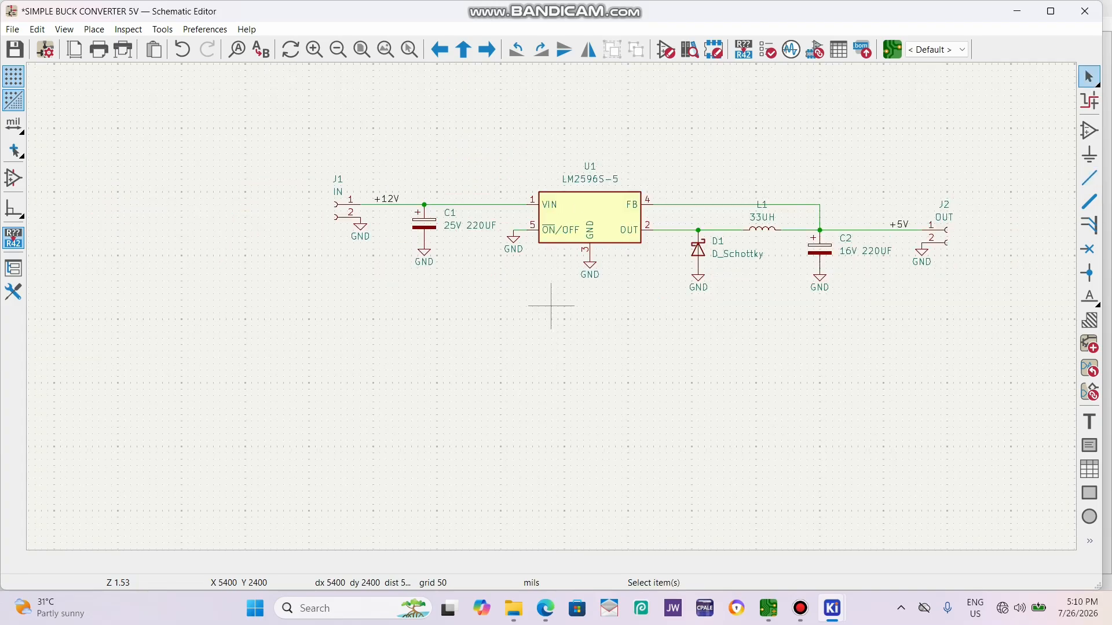
pyautogui.scroll(1, 596, 230)
pyautogui.scroll(-1, 559, 307)
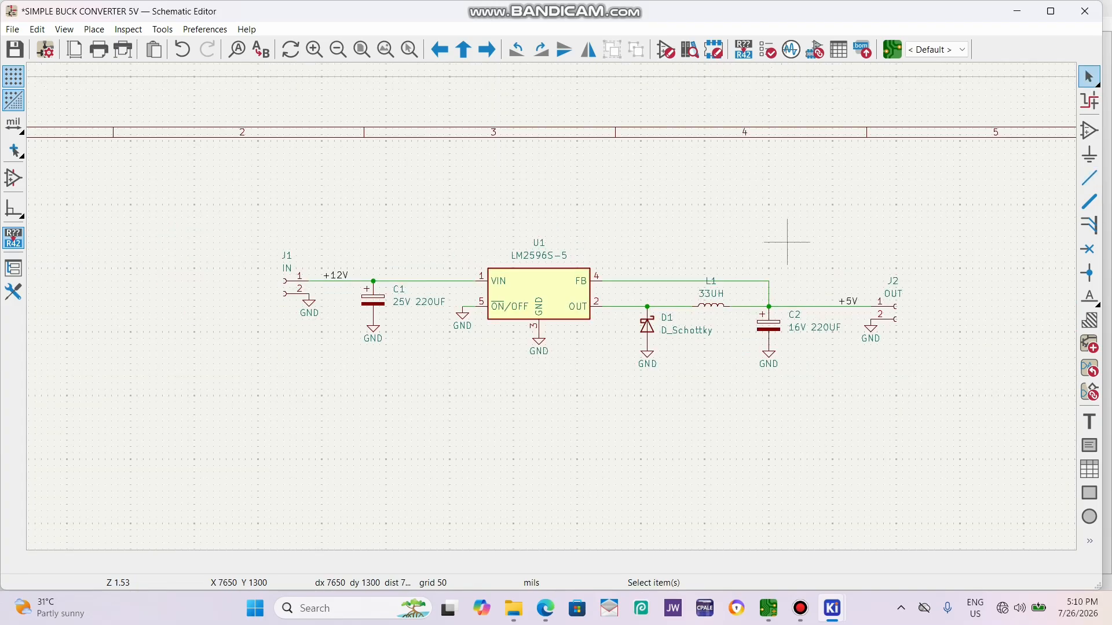
pyautogui.scroll(1, 622, 289)
pyautogui.scroll(-1, 622, 314)
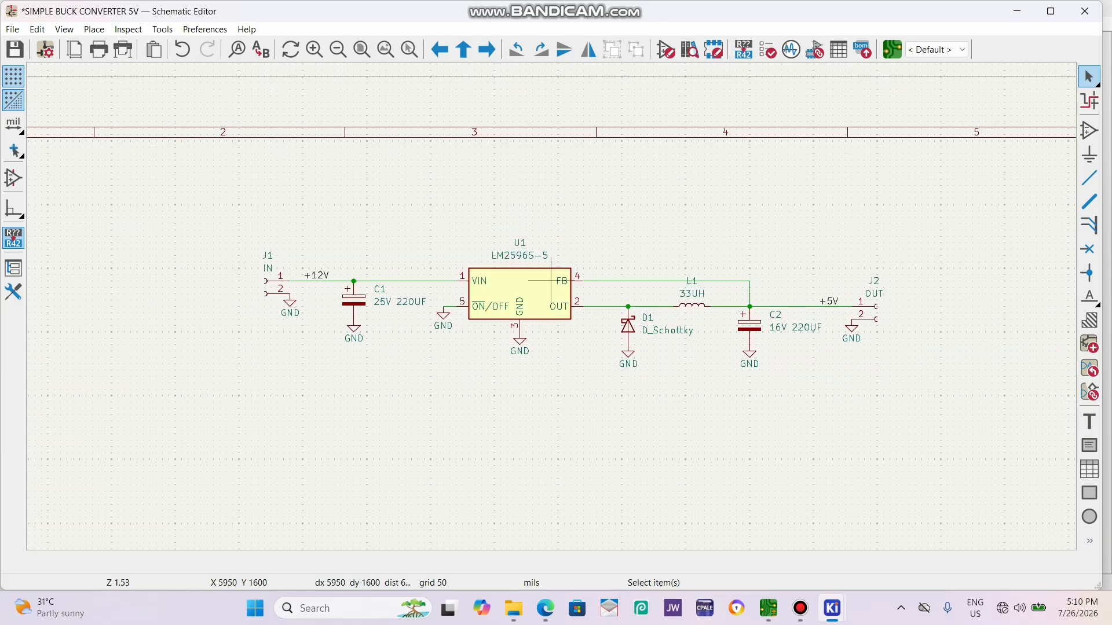
pyautogui.moveTo(800, 608)
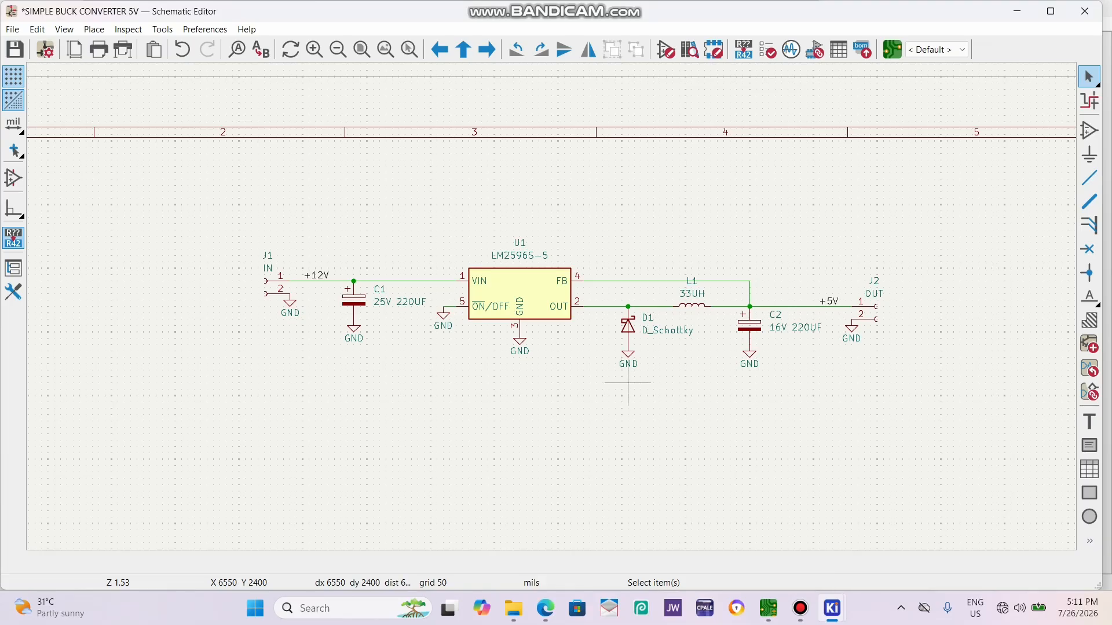
# Set the value of Schottky diode D1 to SS34.
pyautogui.scroll(2, 551, 307)
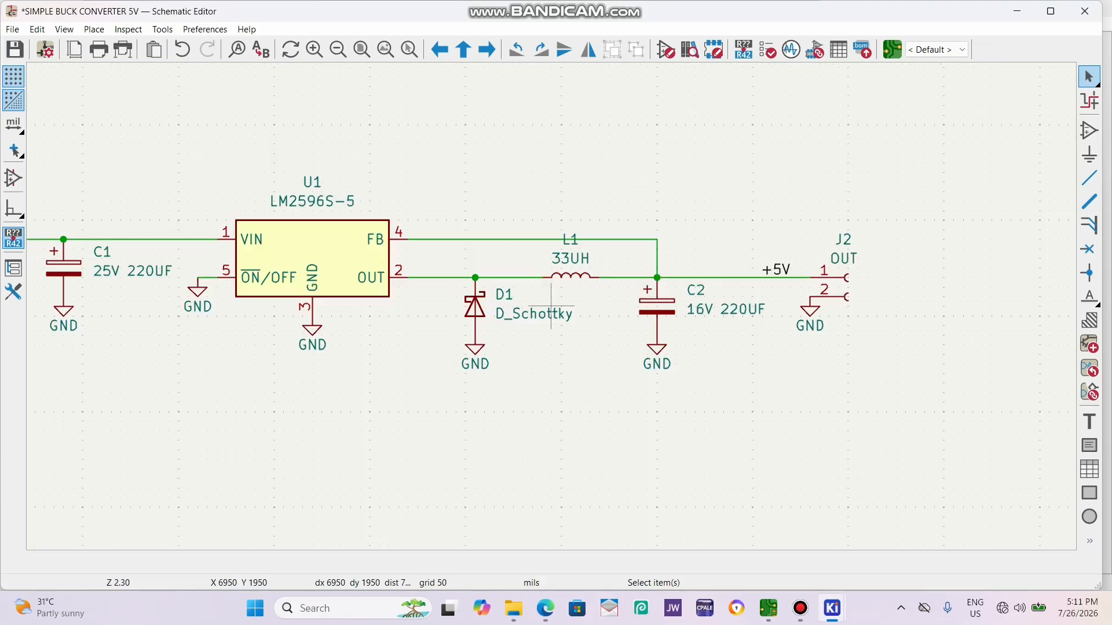
pyautogui.scroll(2, 550, 306)
pyautogui.doubleClick(523, 318)
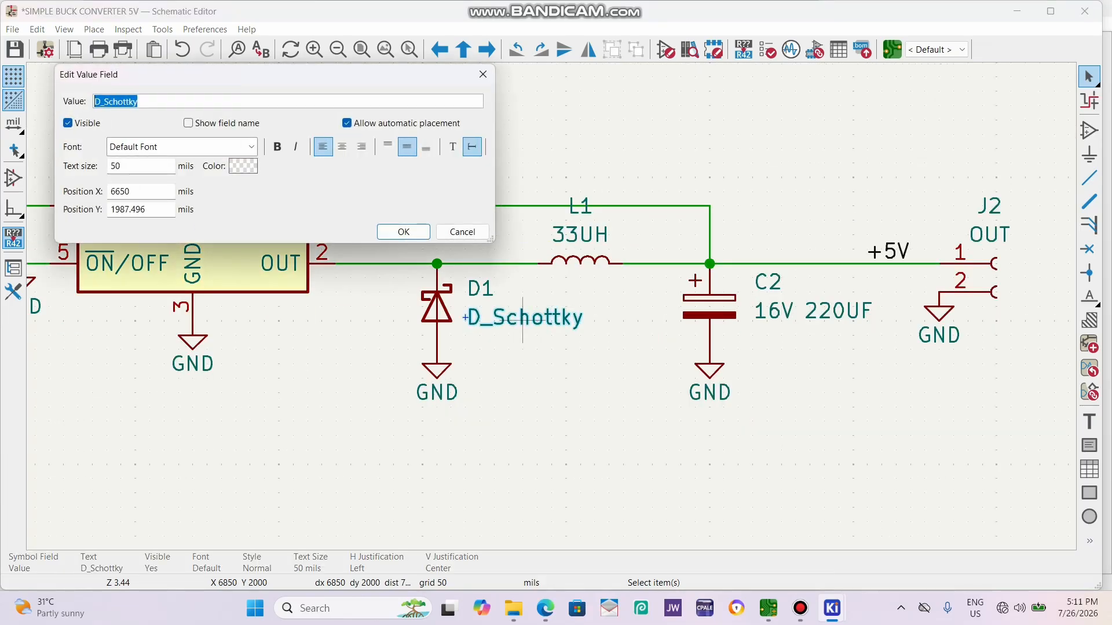
pyautogui.write('SS34')
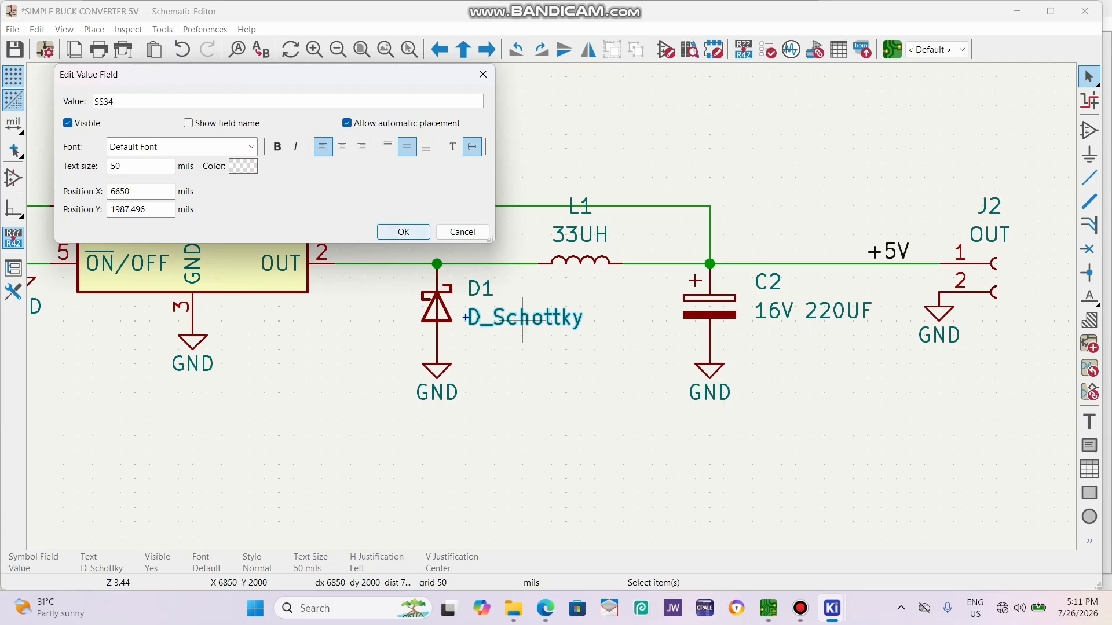
pyautogui.click(404, 232)
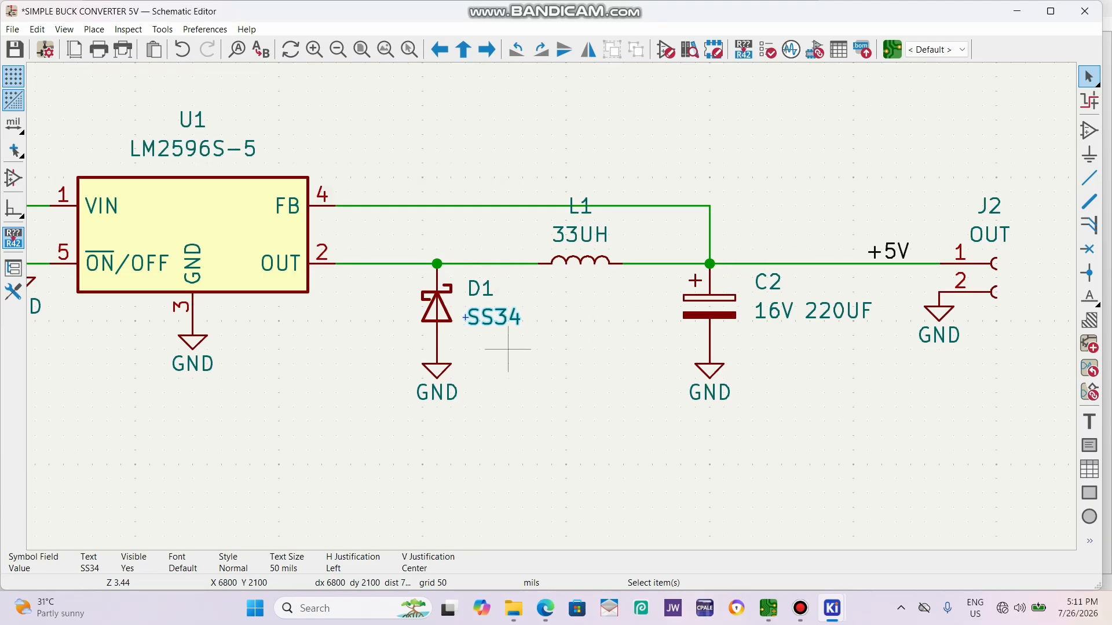
pyautogui.scroll(-3, 533, 397)
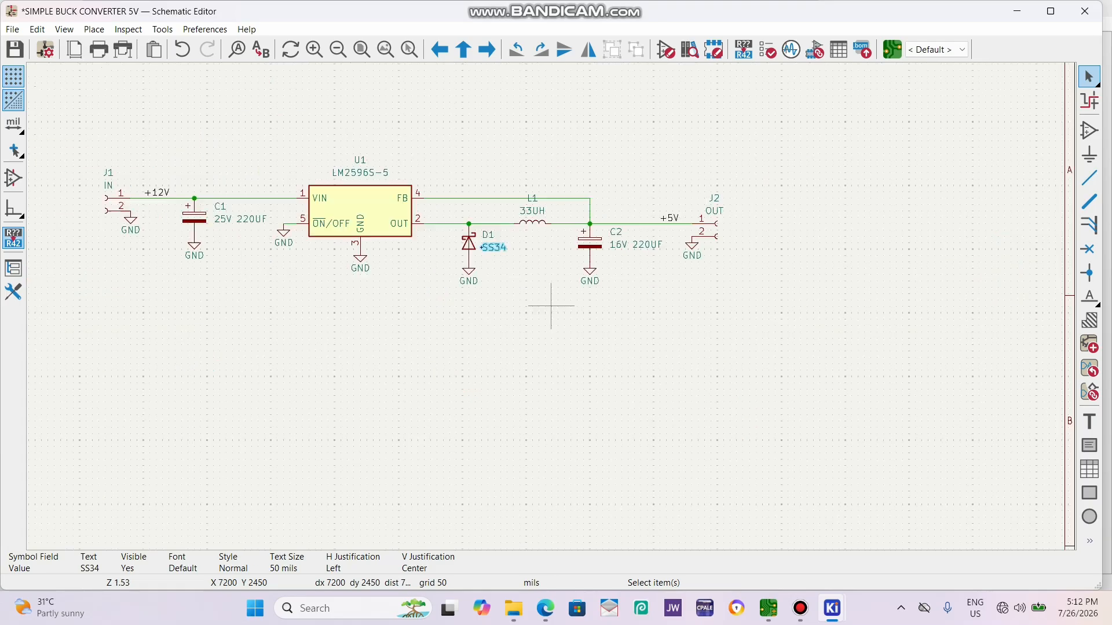
pyautogui.scroll(3, 485, 237)
pyautogui.scroll(-3, 551, 306)
pyautogui.click(532, 332)
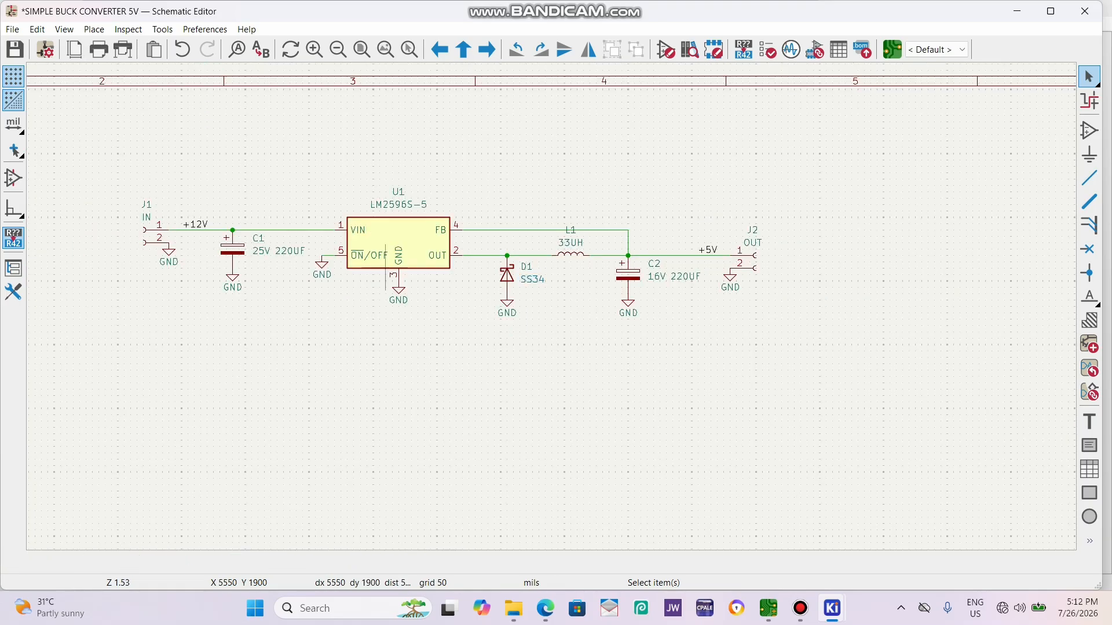
pyautogui.scroll(1, 411, 249)
pyautogui.scroll(-2, 605, 337)
pyautogui.scroll(1, 590, 279)
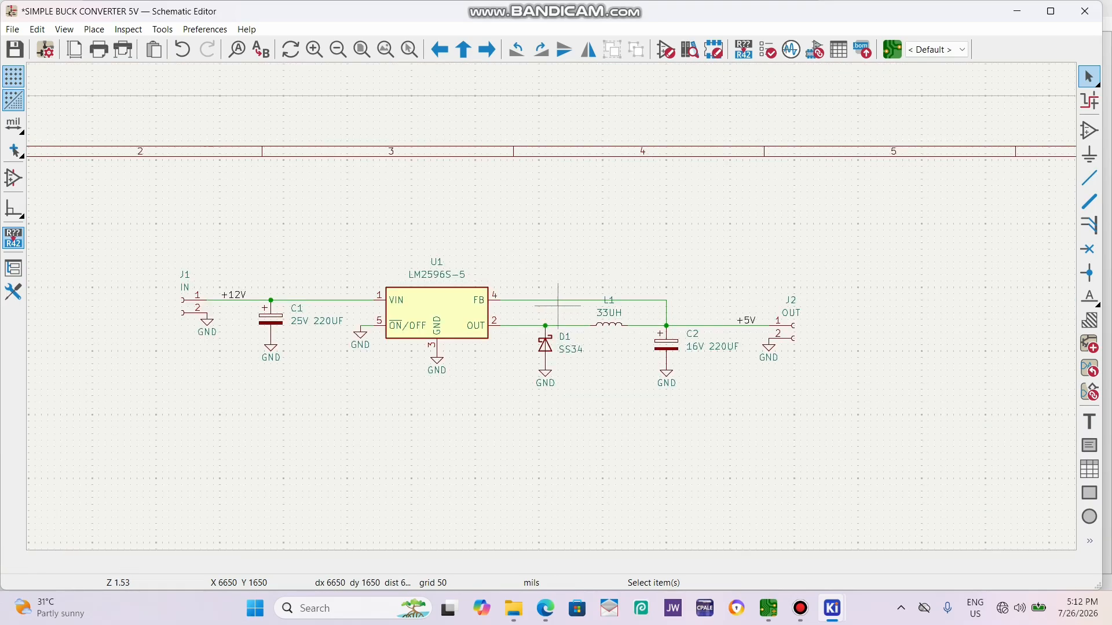
# Open footprint assignment for the schematic symbols and filter the footprint list by CAPAC for C1.
pyautogui.click(814, 50)
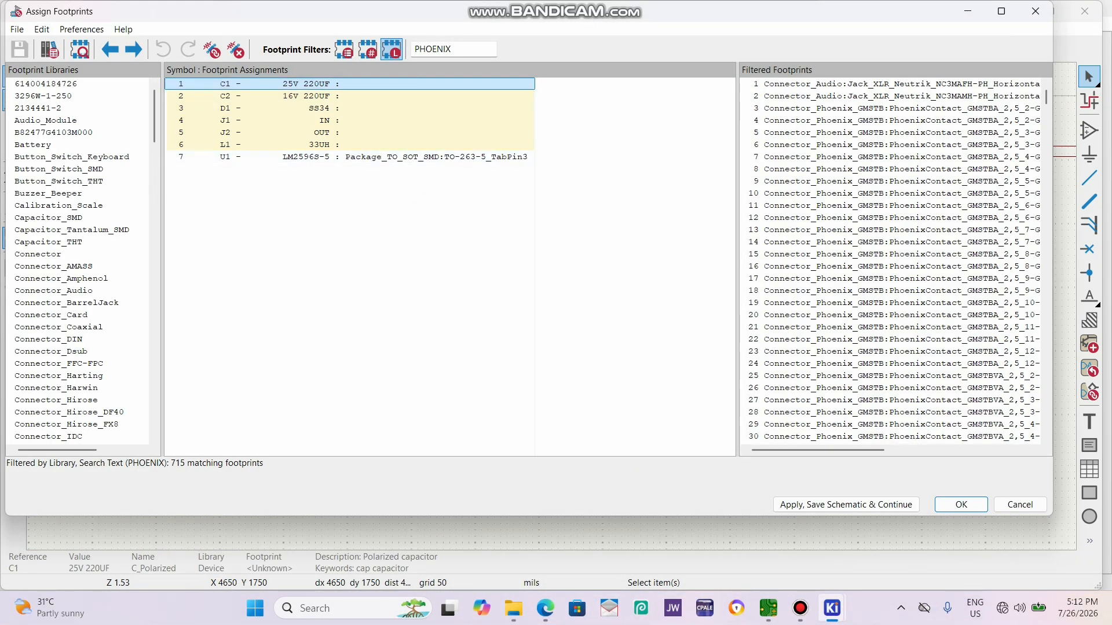
pyautogui.moveTo(464, 50); pyautogui.dragTo(400, 50)
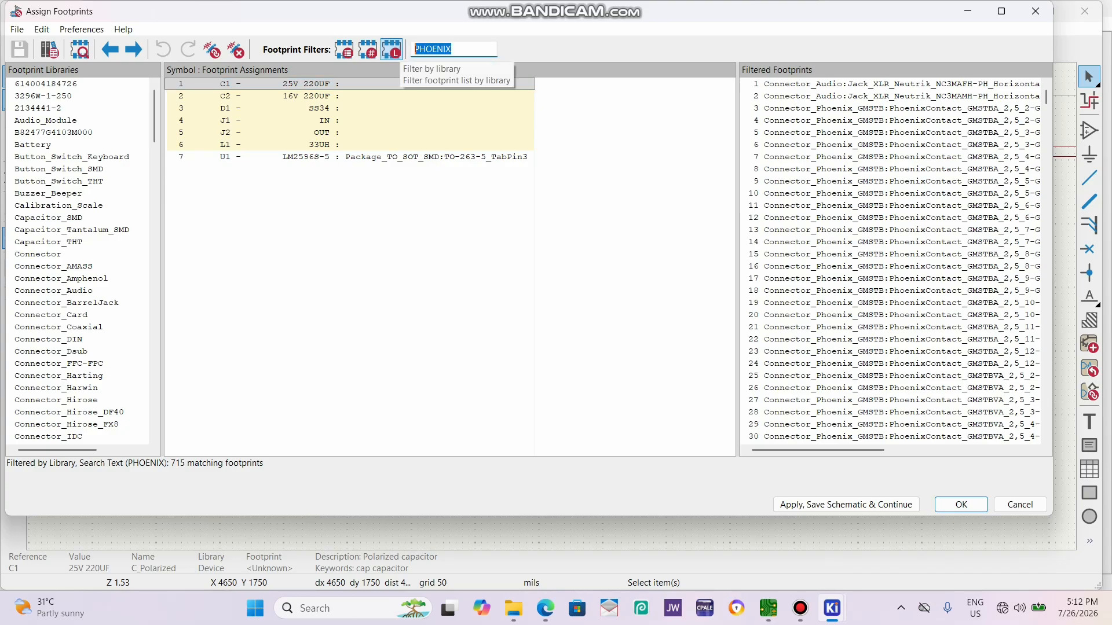
pyautogui.write('CAPATI')
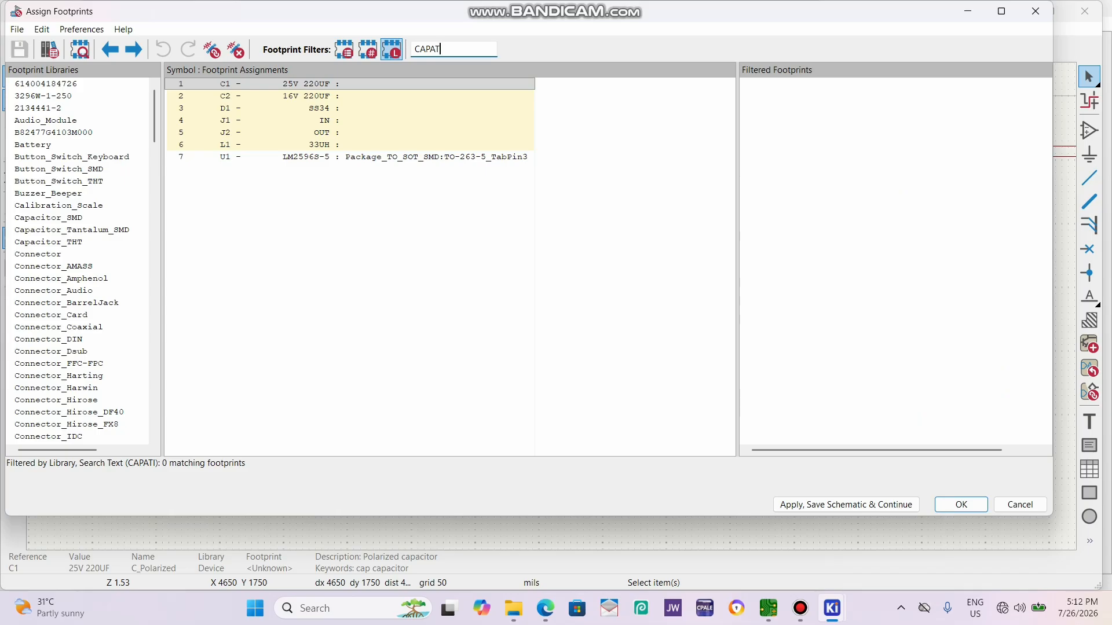
pyautogui.press('BackSpace')
pyautogui.press('BackSpace')
pyautogui.write('C')
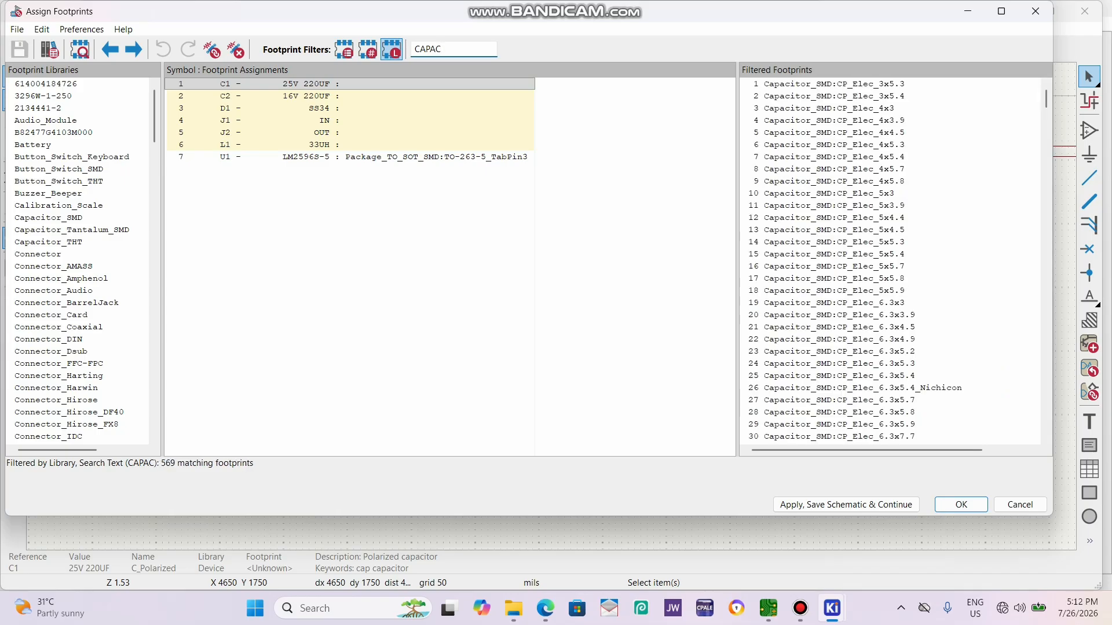
pyautogui.scroll(-7, 857, 266)
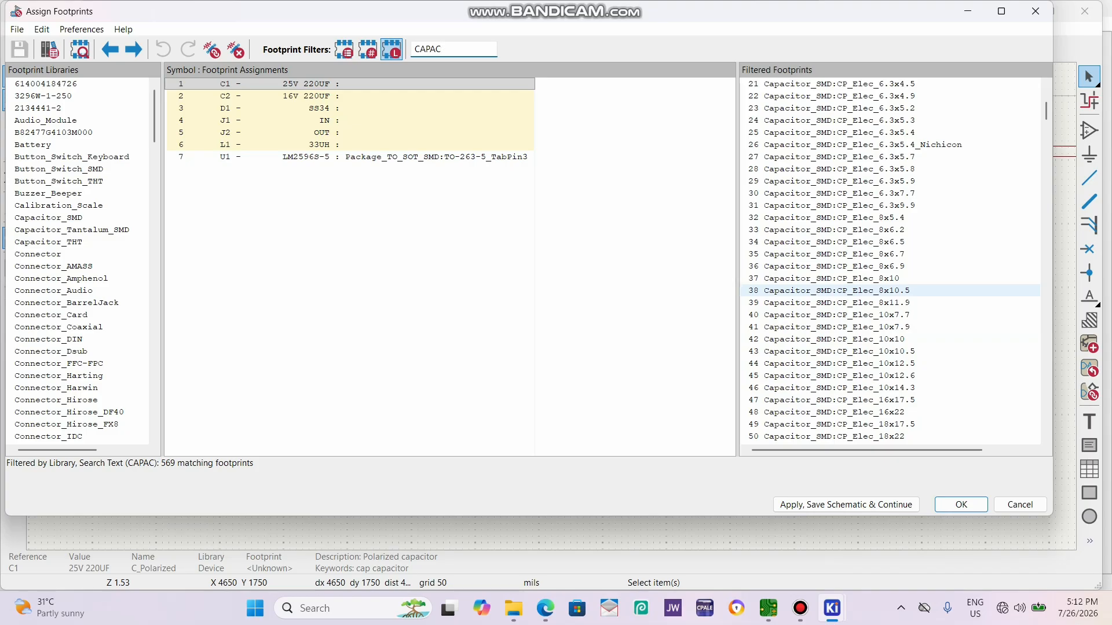
# Preview the Capacitor_SMD:CP_Elec_8x10.5 footprint and inspect its 3D model.
pyautogui.click(903, 291)
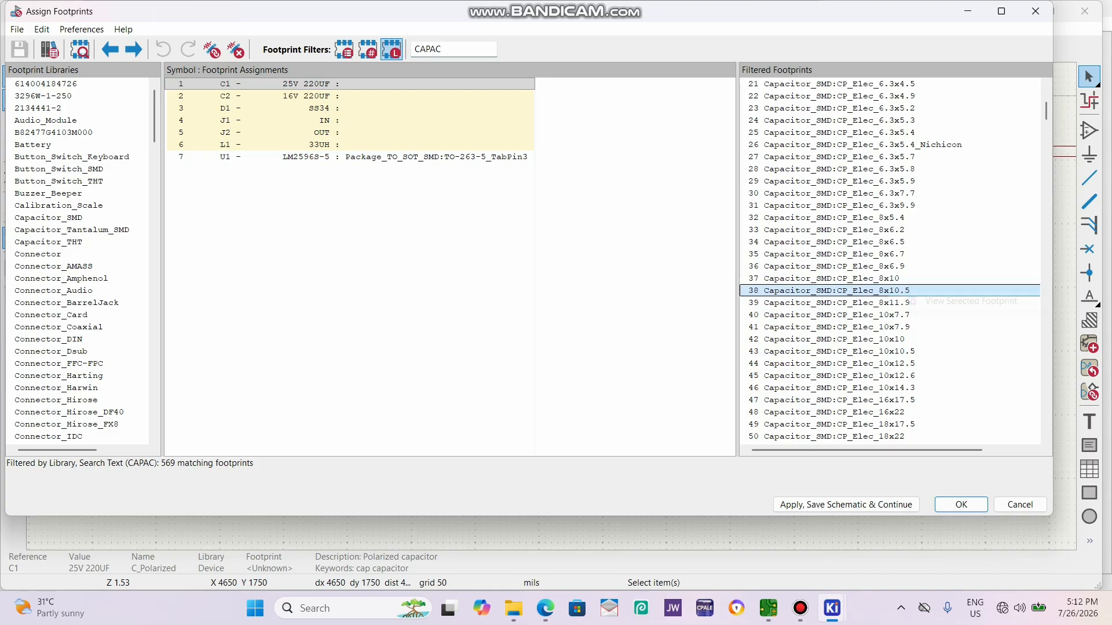
pyautogui.rightClick(904, 291)
pyautogui.click(978, 300)
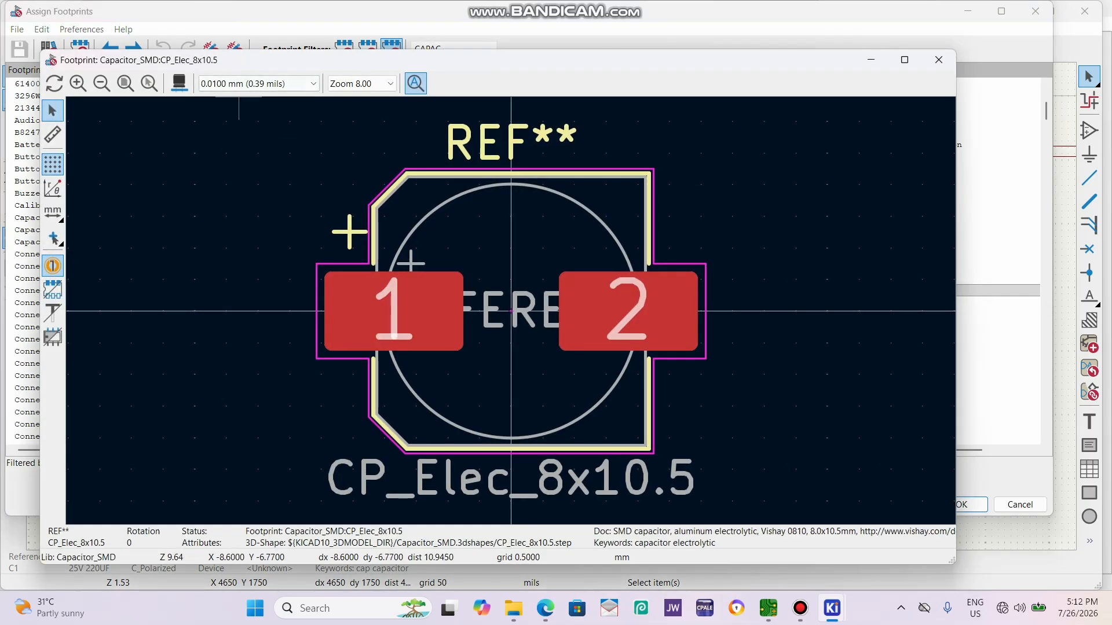
pyautogui.click(179, 82)
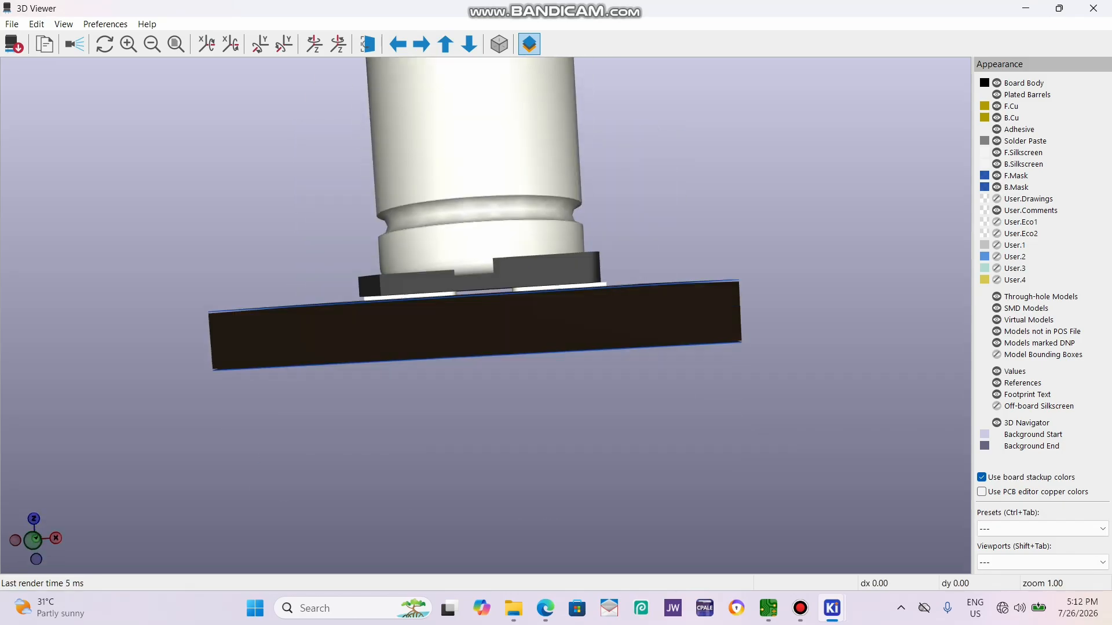
pyautogui.click(1093, 8)
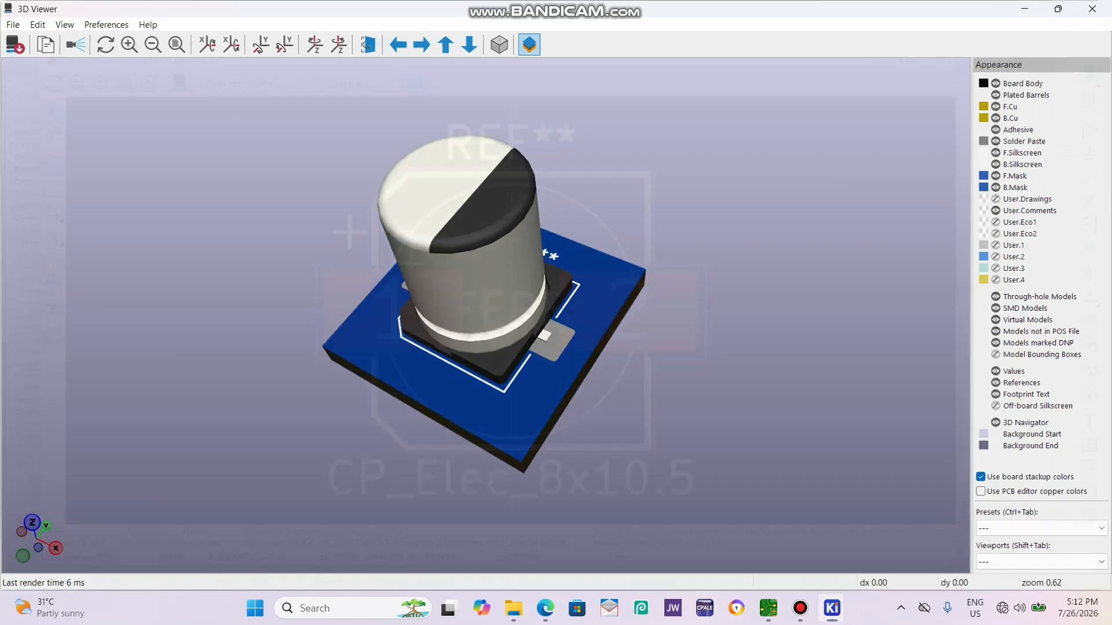
pyautogui.click(939, 59)
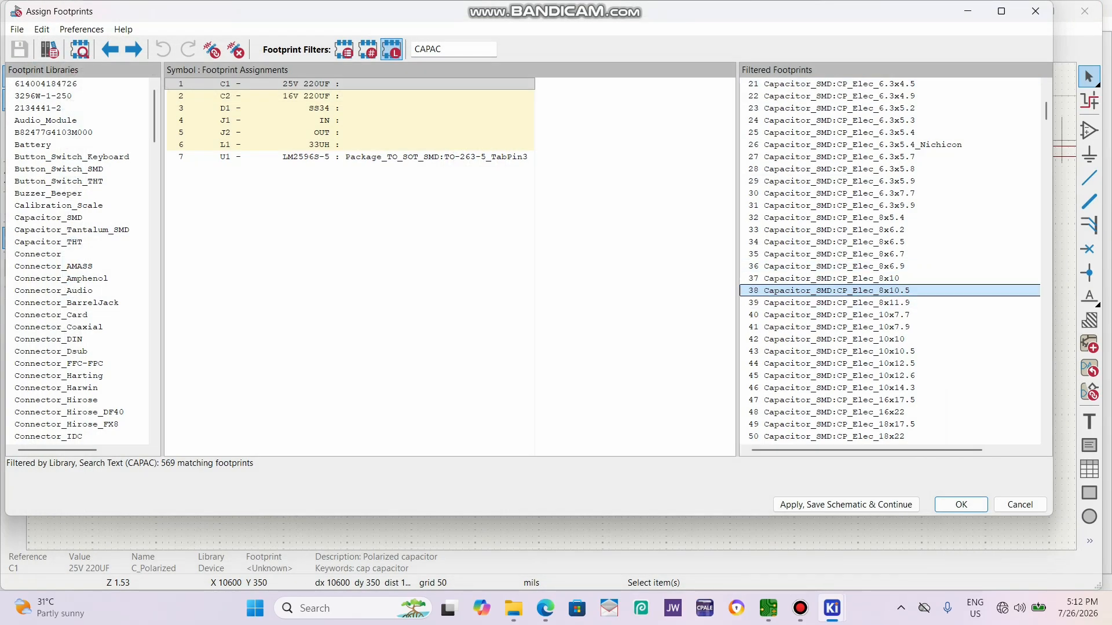
# Assign the footprint Capacitor_SMD:CP_Elec_8x10.5 to C1 and Capacitor_SMD:CP_Elec_8x6.5 to C2.
pyautogui.doubleClick(834, 290)
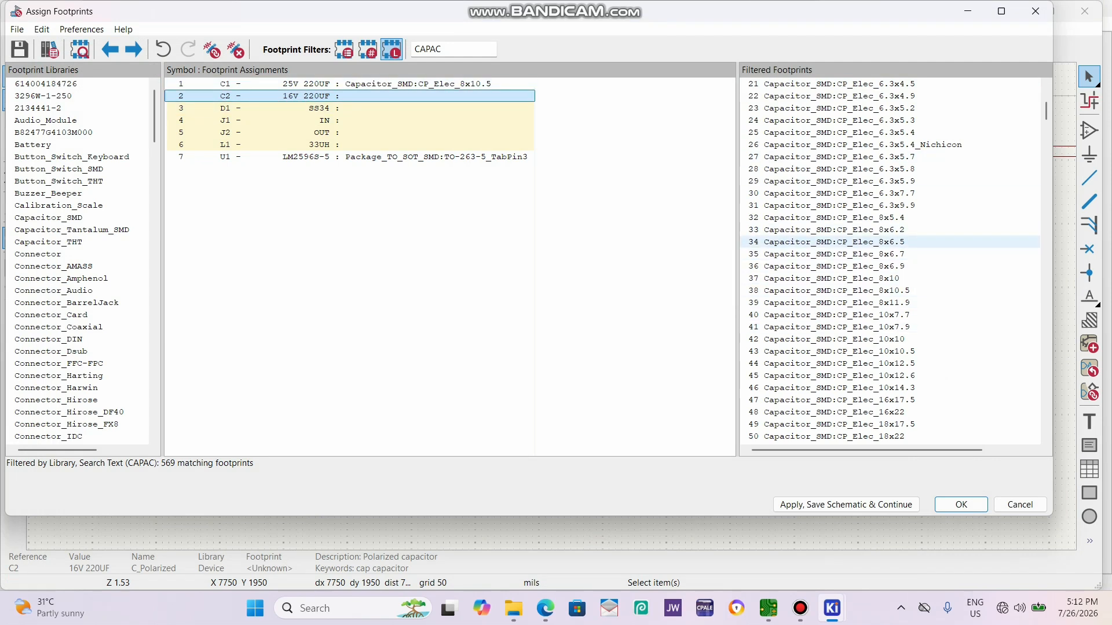
pyautogui.doubleClick(834, 241)
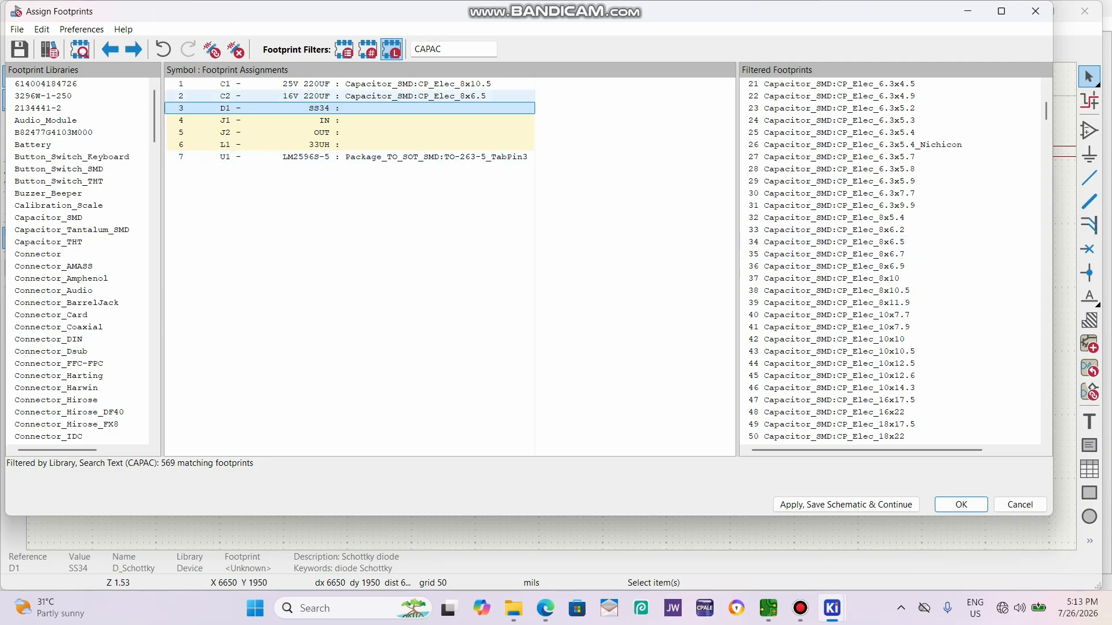
# Compare the descriptions of the footprints assigned to capacitors C1 and C2.
pyautogui.click(371, 84)
pyautogui.click(371, 96)
pyautogui.click(371, 84)
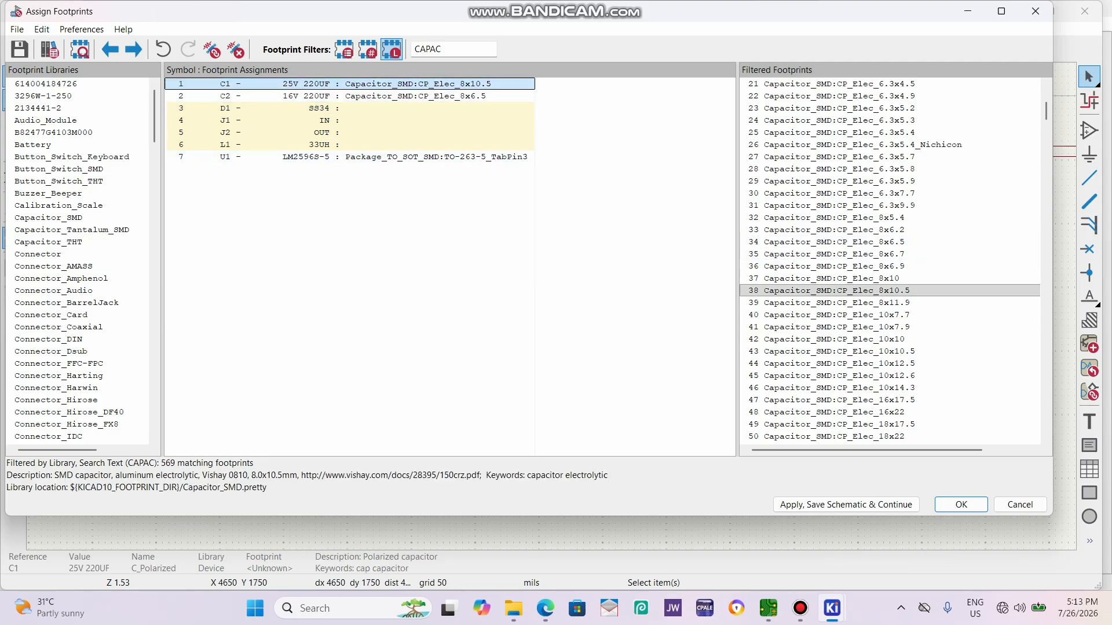
pyautogui.click(371, 97)
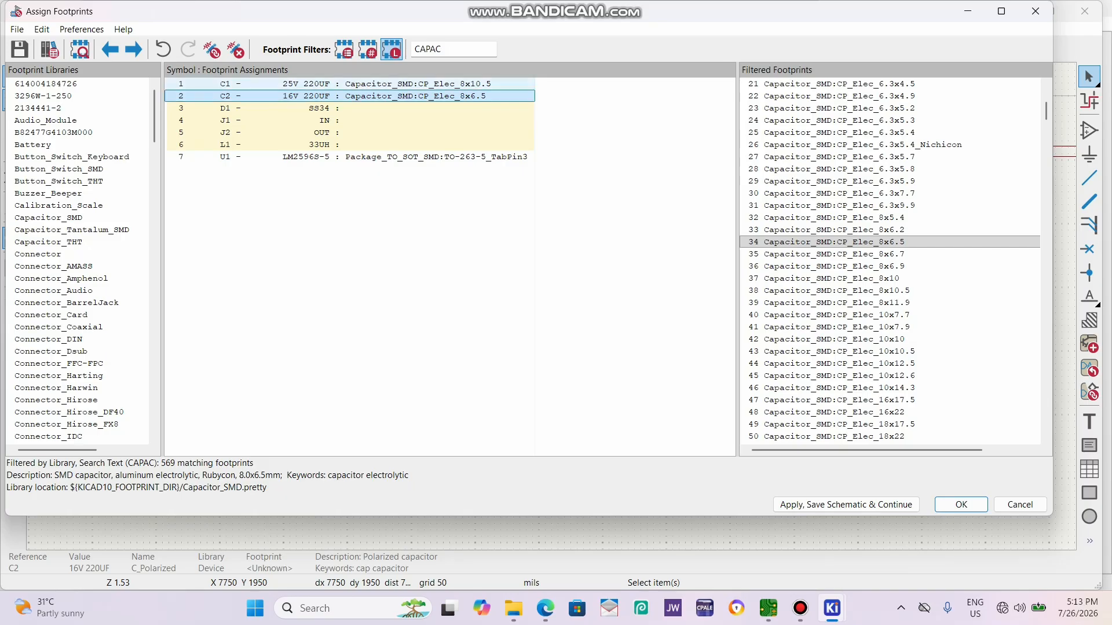
pyautogui.click(371, 84)
pyautogui.click(370, 96)
pyautogui.click(370, 84)
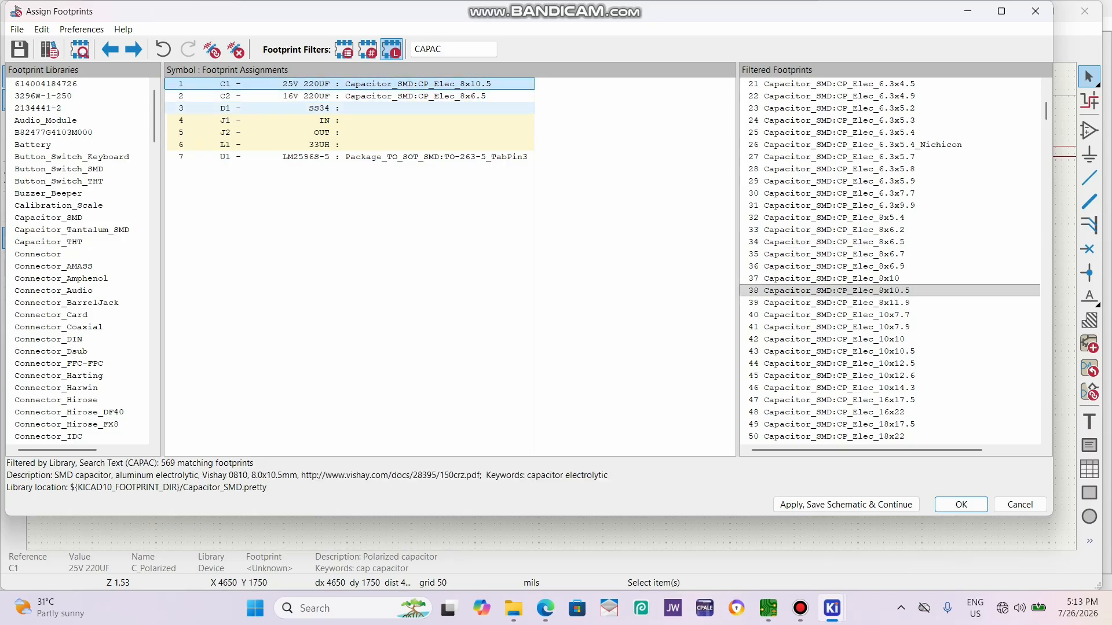
pyautogui.click(371, 96)
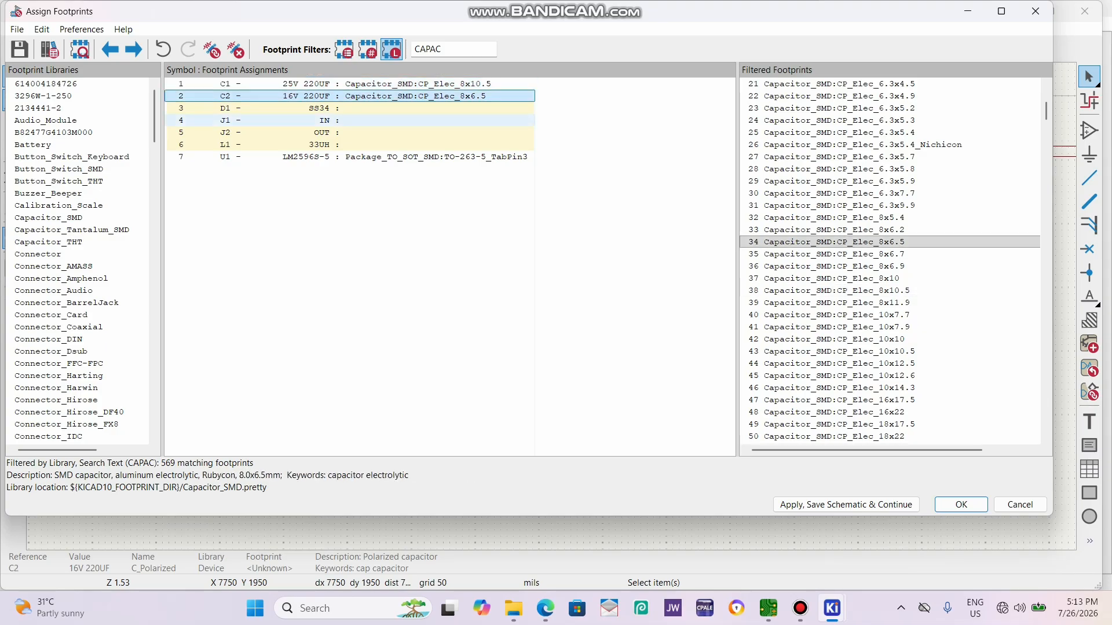
# Filter the footprint list by SS34 for diode D1.
pyautogui.click(370, 108)
pyautogui.moveTo(444, 49); pyautogui.dragTo(420, 49)
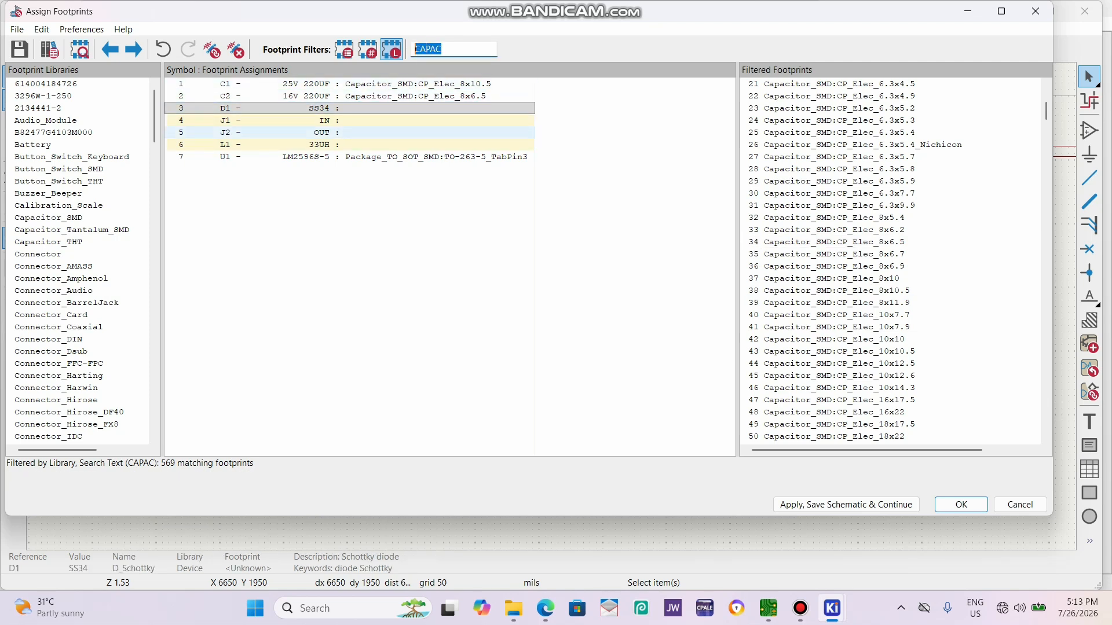
pyautogui.write('SS34')
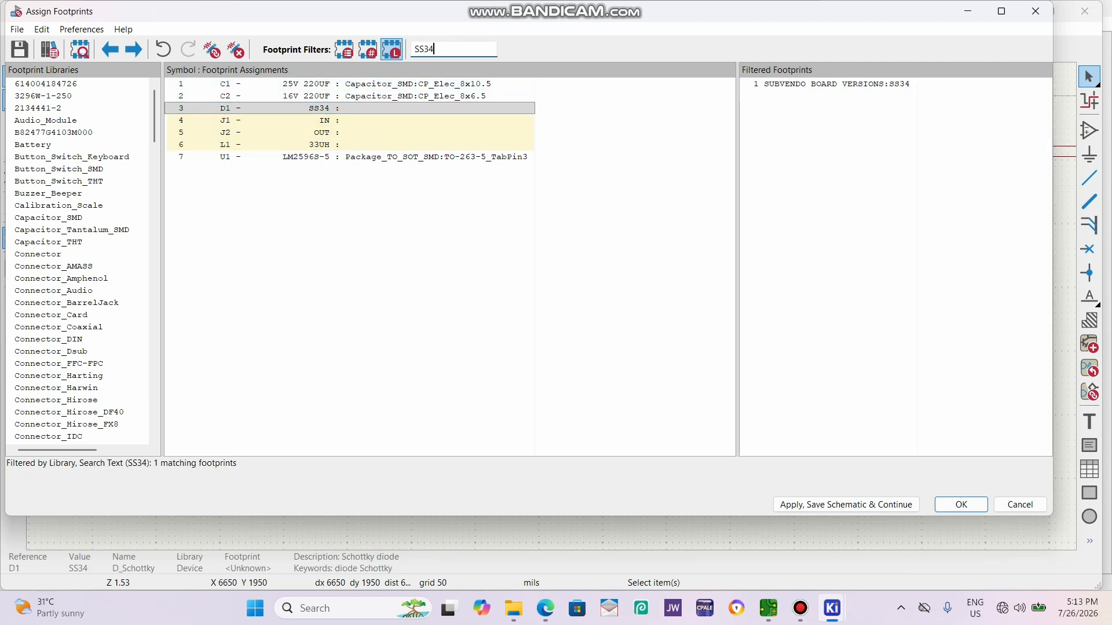
# Preview the SUBVENDO BOARD VERSIONS:SS34 footprint with its 3D model and assign it to D1.
pyautogui.click(853, 85)
pyautogui.rightClick(854, 86)
pyautogui.click(904, 107)
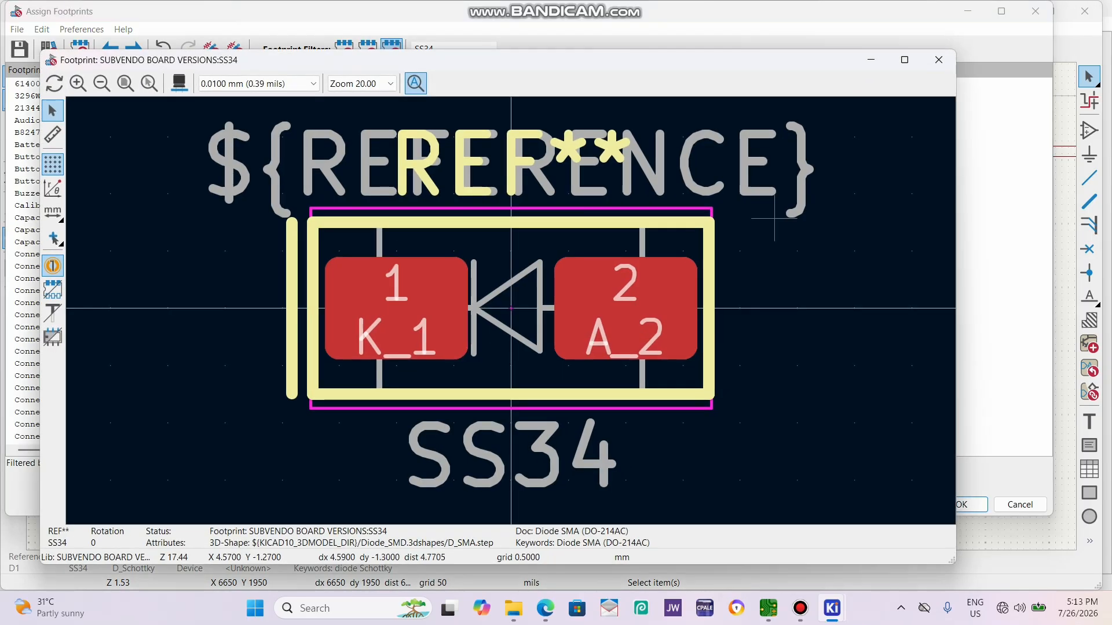
pyautogui.click(179, 83)
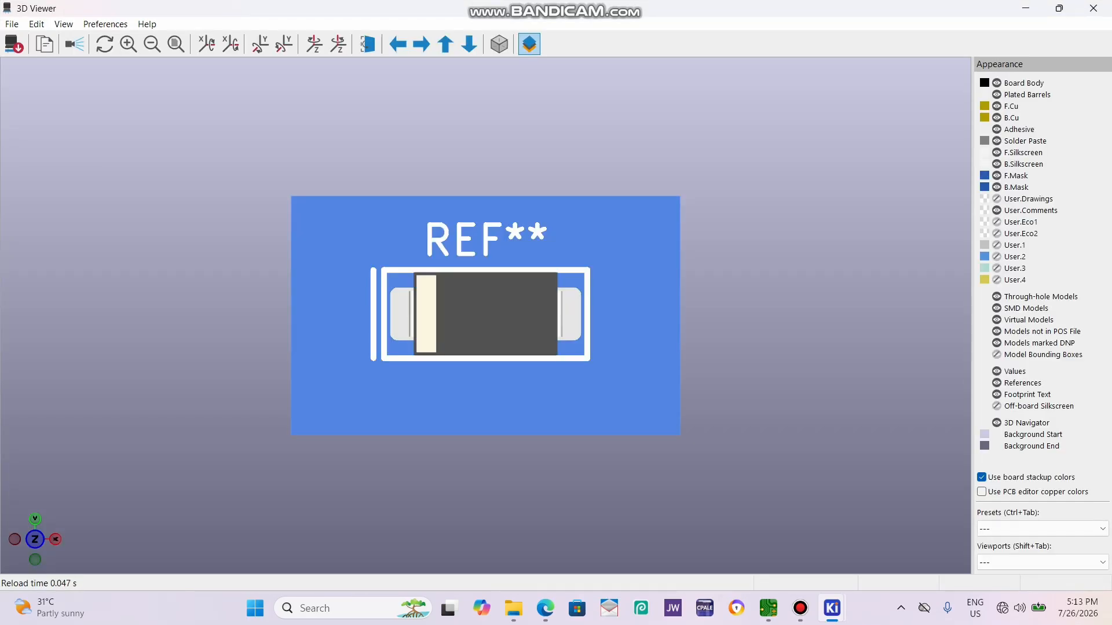
pyautogui.click(1093, 8)
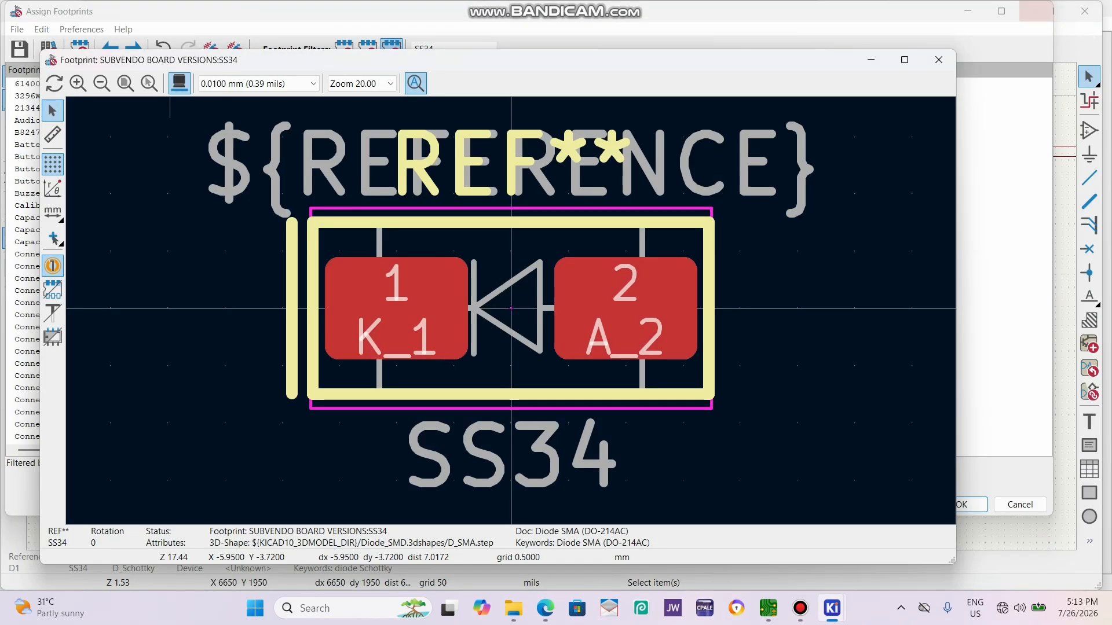
pyautogui.click(938, 60)
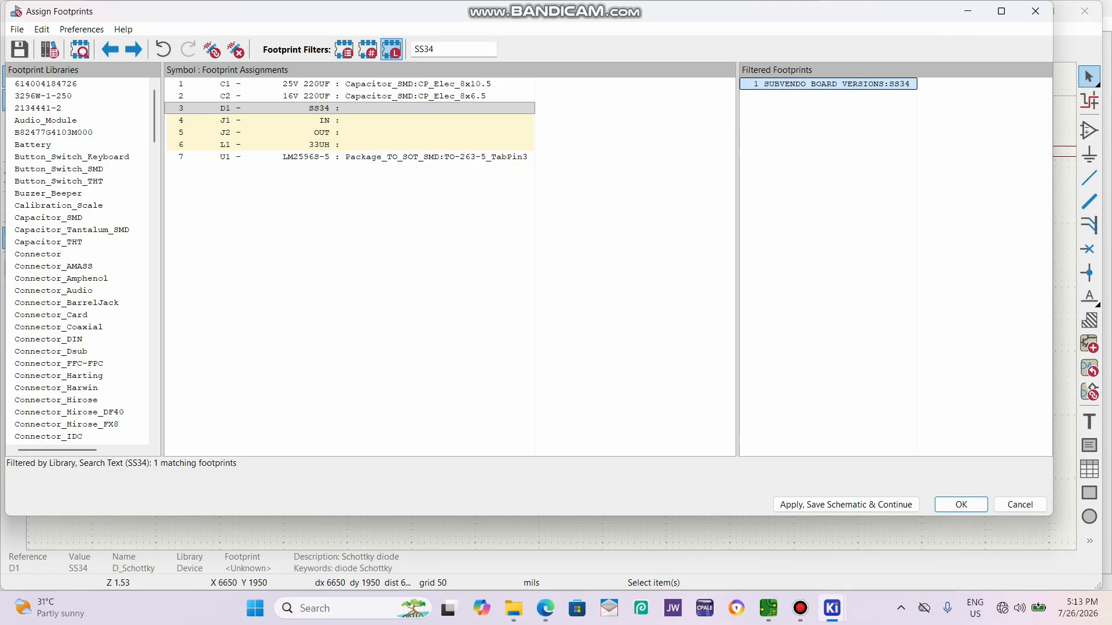
pyautogui.doubleClick(836, 84)
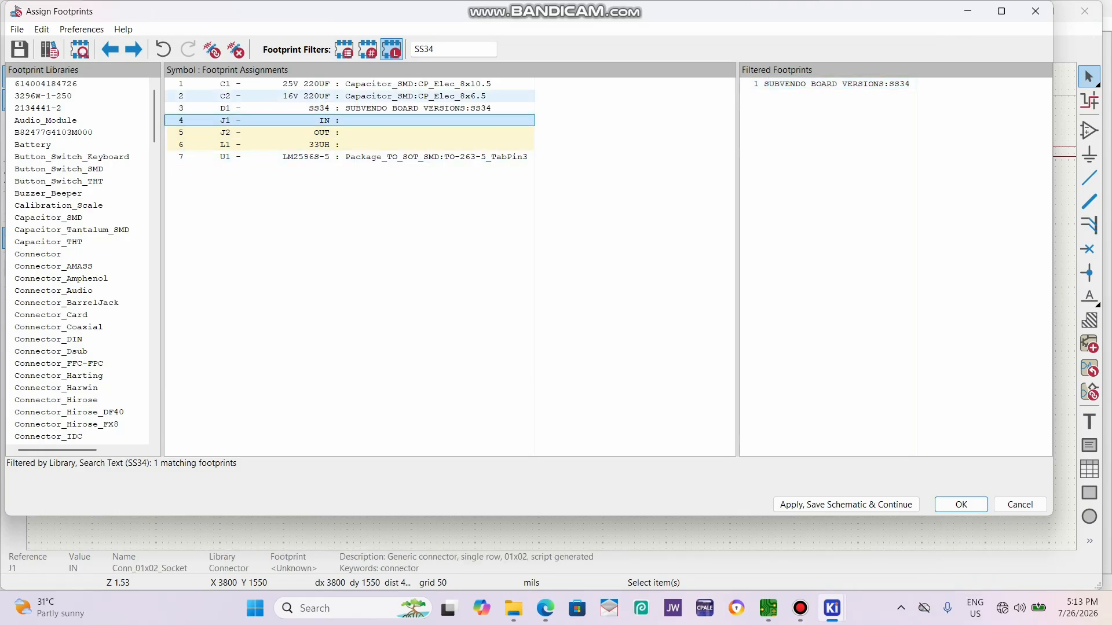
# Filter the footprint list by PHOEN for connector J1 and locate the Phoenix MKDS-1,5 terminal blocks.
pyautogui.doubleClick(424, 49)
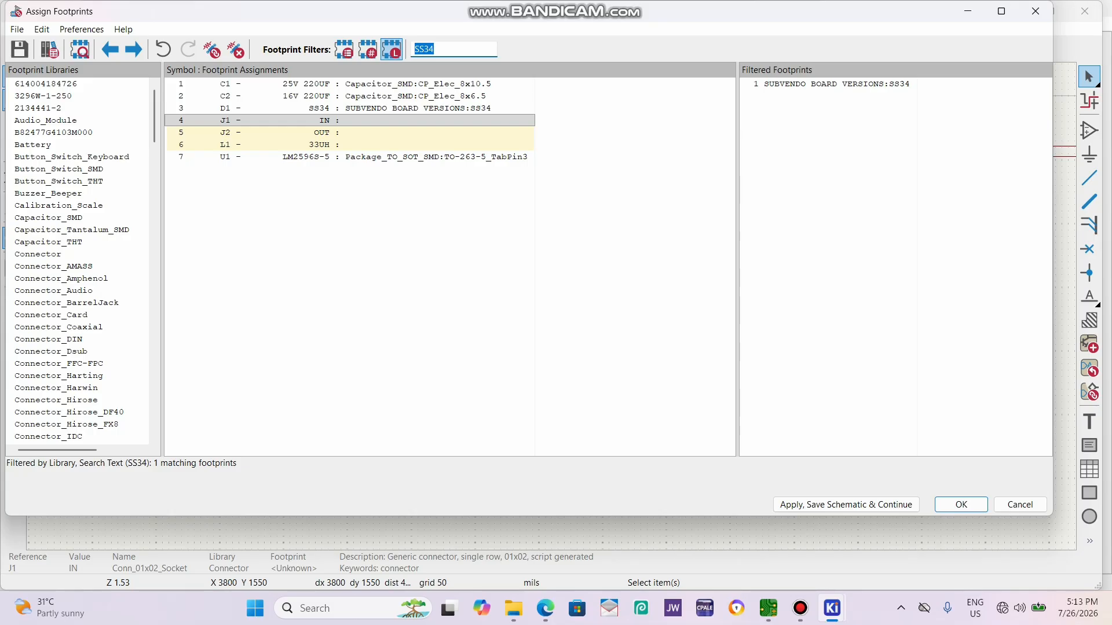
pyautogui.write('PHOEN')
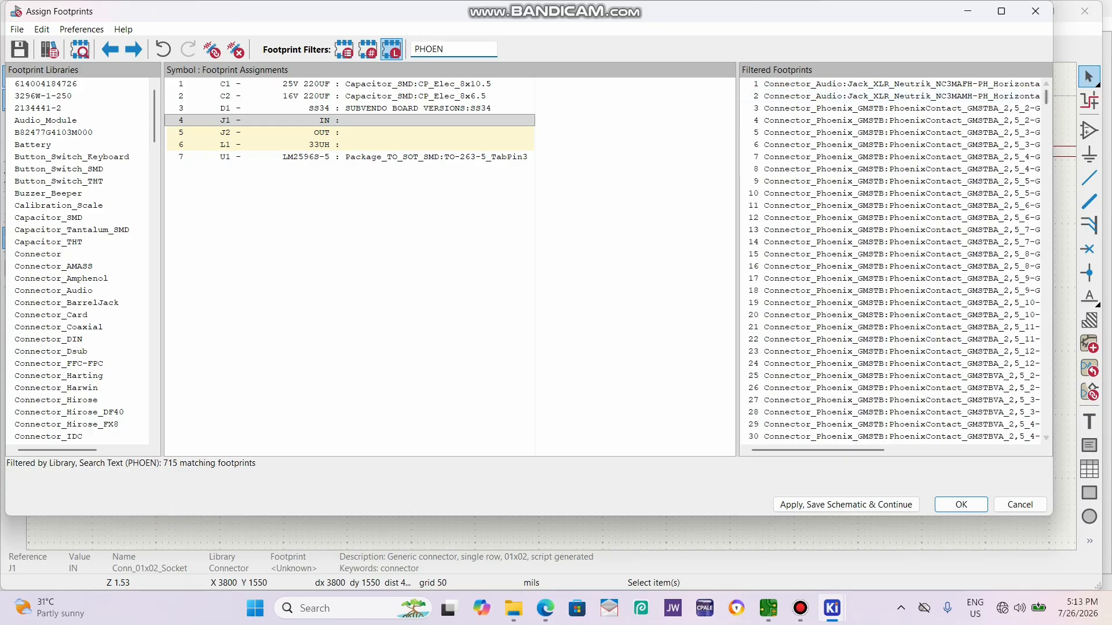
pyautogui.moveTo(1046, 97); pyautogui.dragTo(1046, 379)
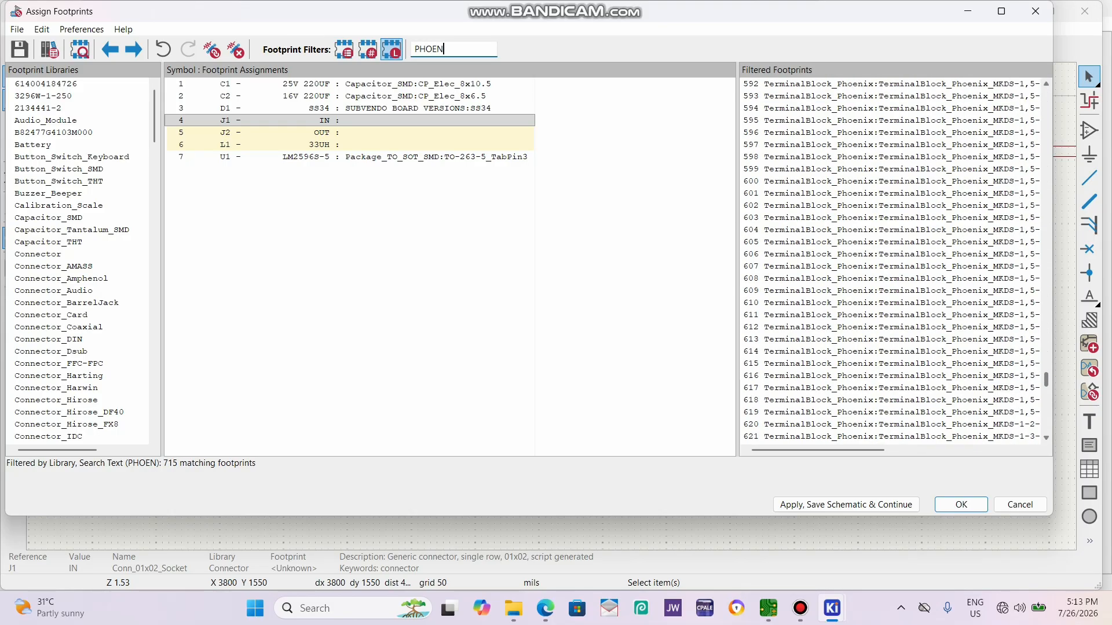
pyautogui.scroll(5, 984, 340)
pyautogui.moveTo(818, 449); pyautogui.dragTo(886, 450)
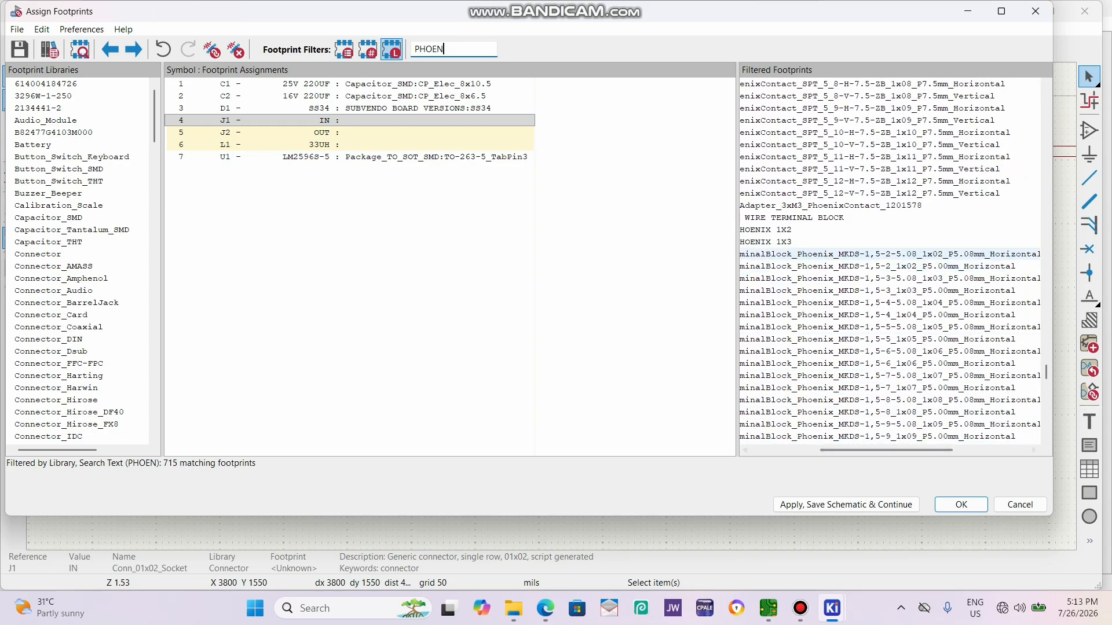
# Preview the TerminalBlock_Phoenix_MKDS-1,5-2-5.08_1x02_P5.08mm_Horizontal footprint and inspect its 3D model.
pyautogui.click(964, 254)
pyautogui.rightClick(965, 254)
pyautogui.click(1011, 265)
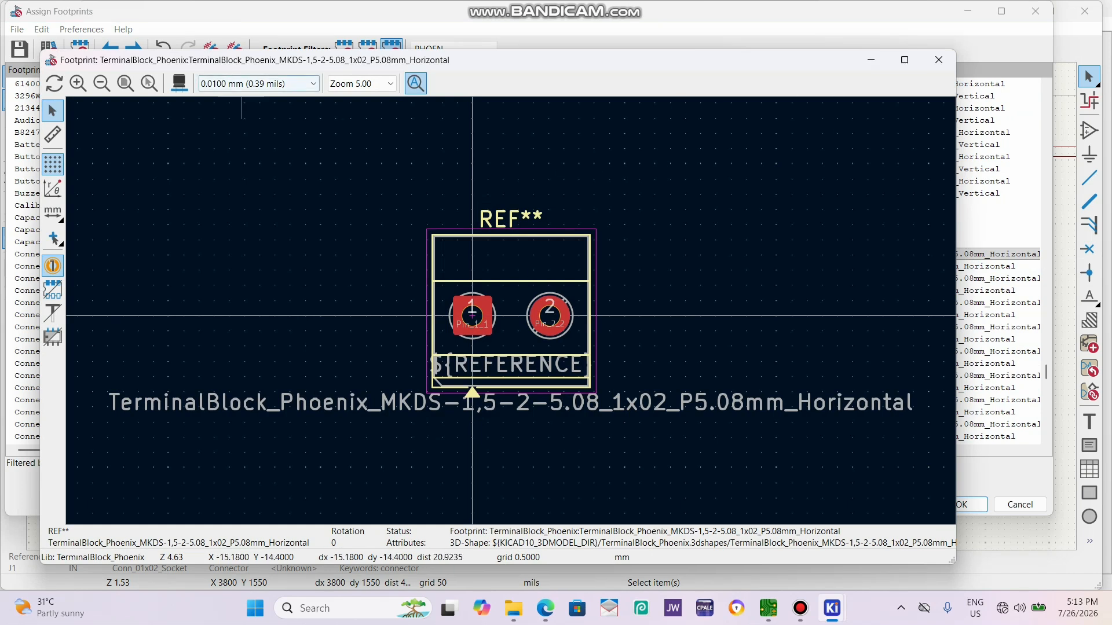
pyautogui.click(179, 82)
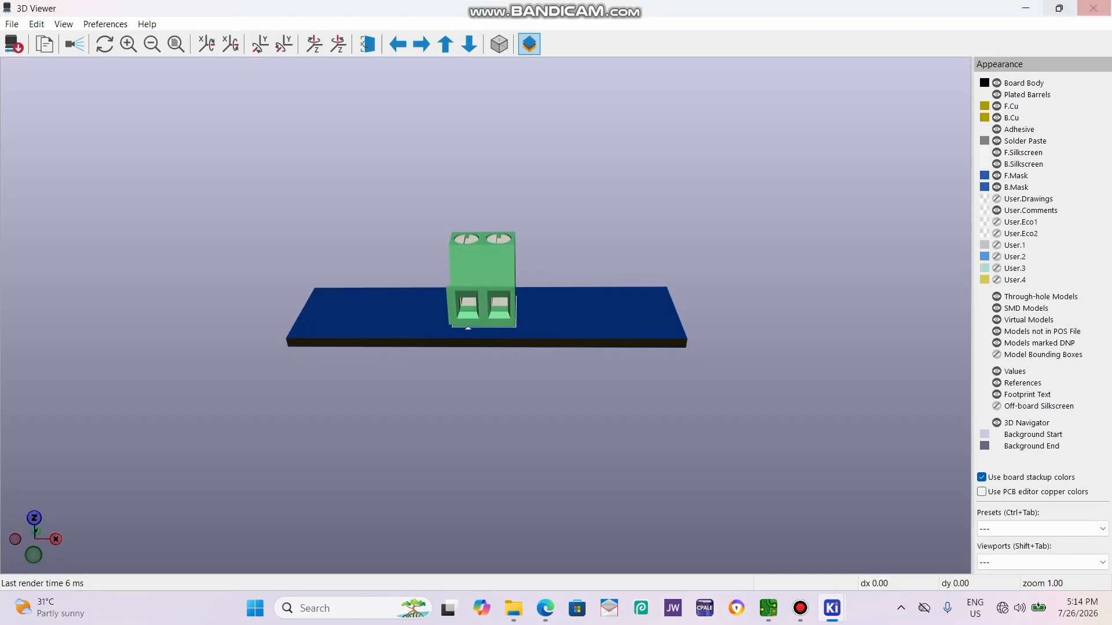
pyautogui.click(1093, 8)
pyautogui.click(940, 60)
# Assign the footprint TerminalBlock_Phoenix_MKDS-1,5-2-5.08_1x02_P5.08mm_Horizontal to both connectors J1 and J2.
pyautogui.doubleClick(889, 254)
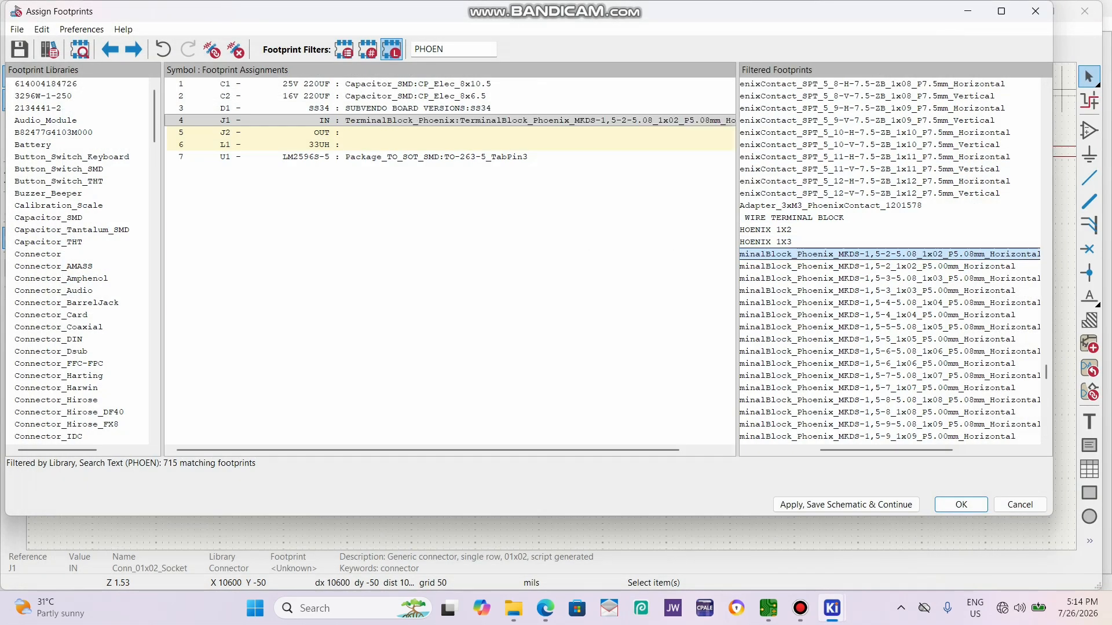
pyautogui.click(890, 254)
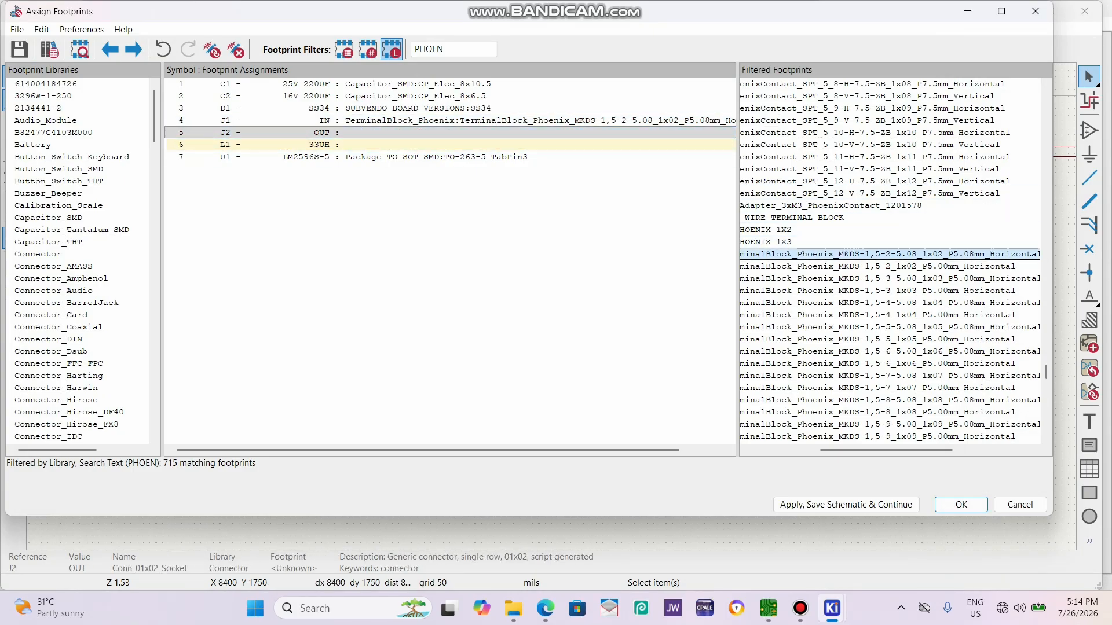
pyautogui.doubleClick(890, 253)
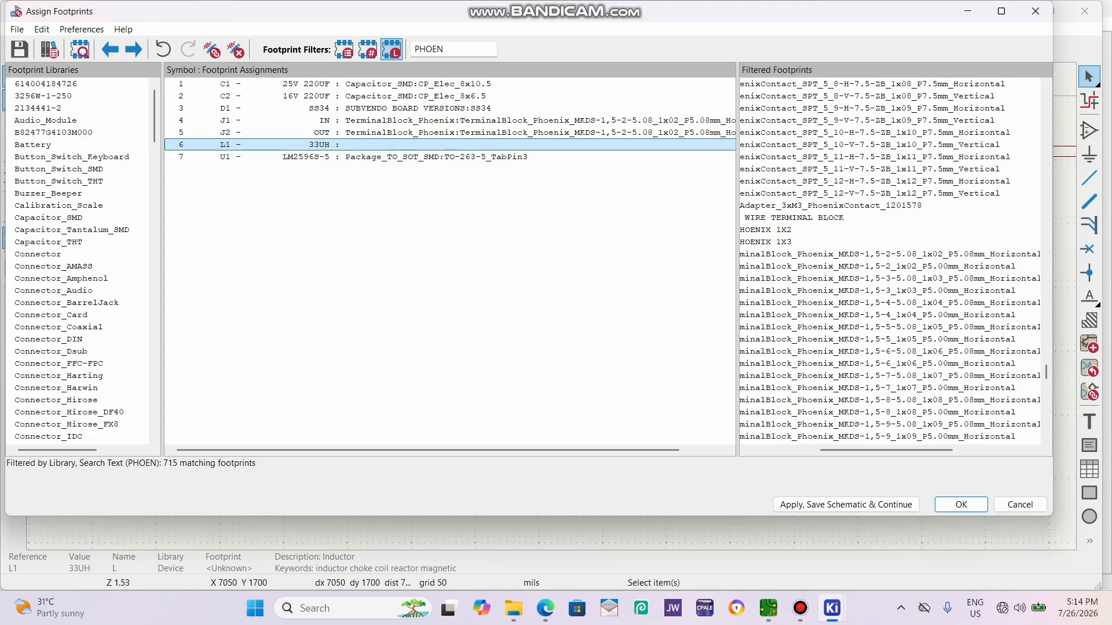
# Filter the footprint list by INDUCT for inductor L1 and bring the full footprint names into view.
pyautogui.moveTo(446, 49); pyautogui.dragTo(412, 49)
pyautogui.write('INDUCT')
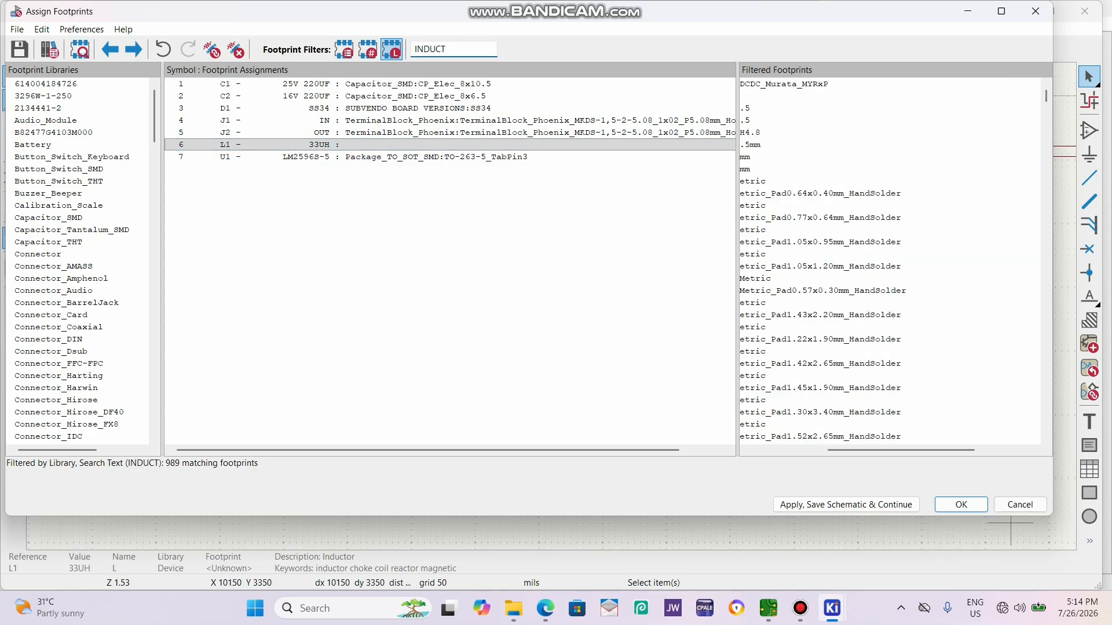
pyautogui.moveTo(921, 450); pyautogui.dragTo(837, 450)
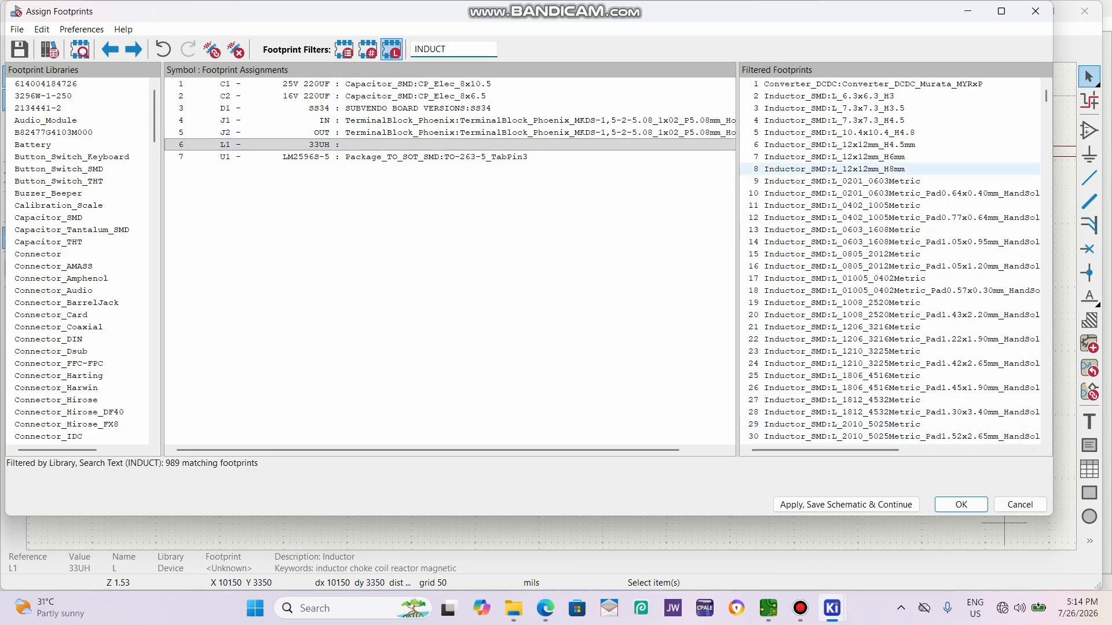
# Preview the Inductor_SMD:L_12x12mm_H8mm footprint with its 3D model and assign it to L1, accepting all footprint assignments.
pyautogui.click(867, 167)
pyautogui.rightClick(866, 167)
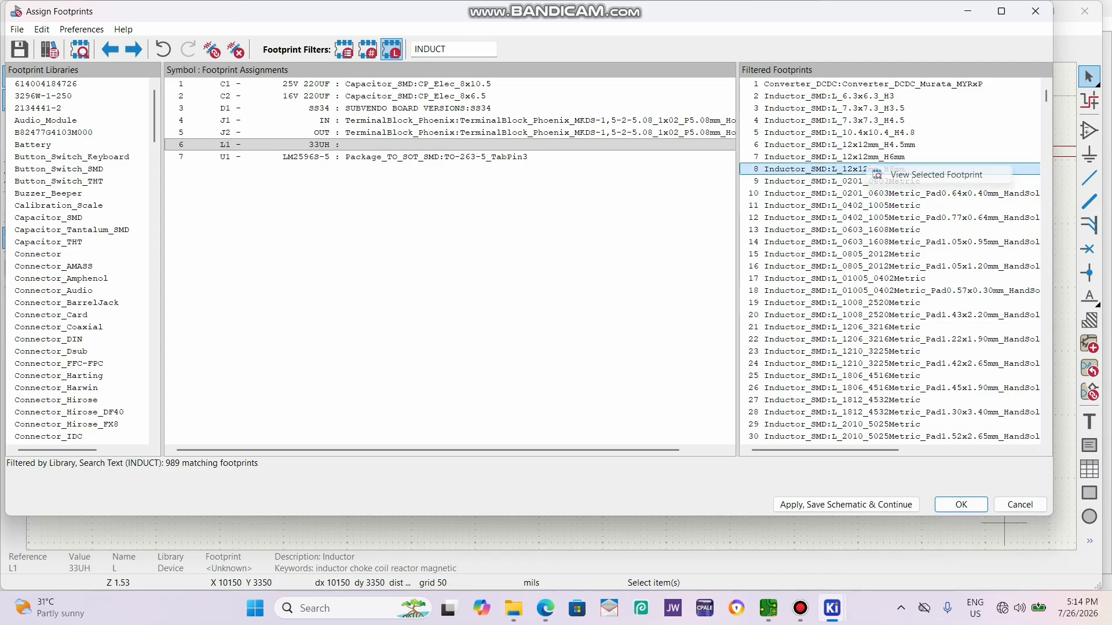
pyautogui.click(911, 176)
pyautogui.click(179, 83)
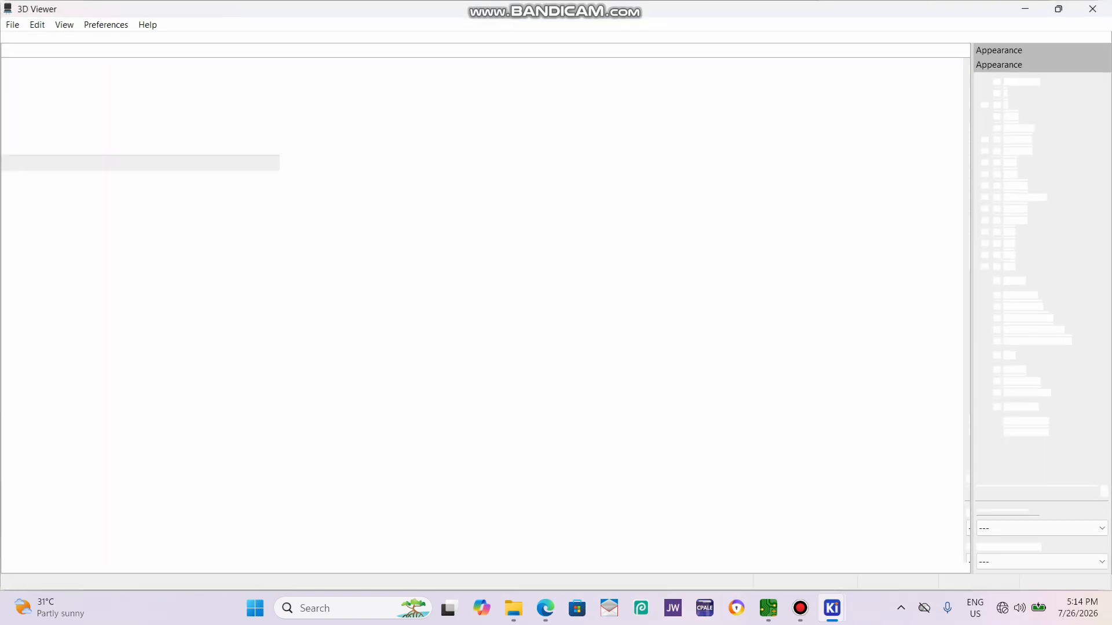
pyautogui.moveTo(484, 278); pyautogui.dragTo(474, 312)
pyautogui.scroll(-1, 492, 348)
pyautogui.click(1093, 8)
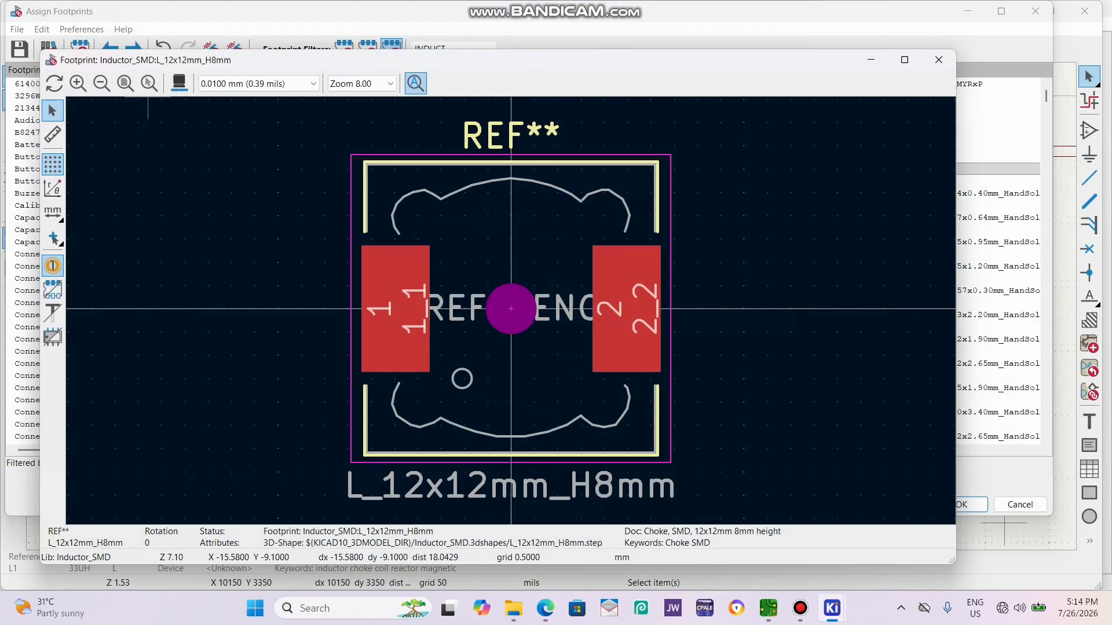
pyautogui.click(939, 59)
pyautogui.doubleClick(834, 168)
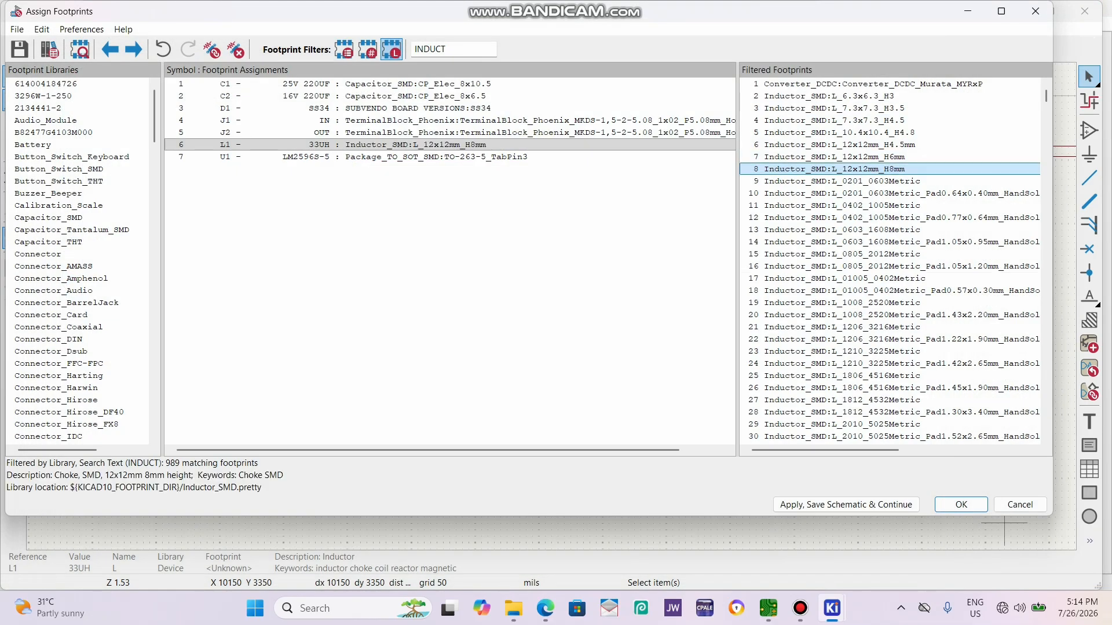
pyautogui.click(961, 504)
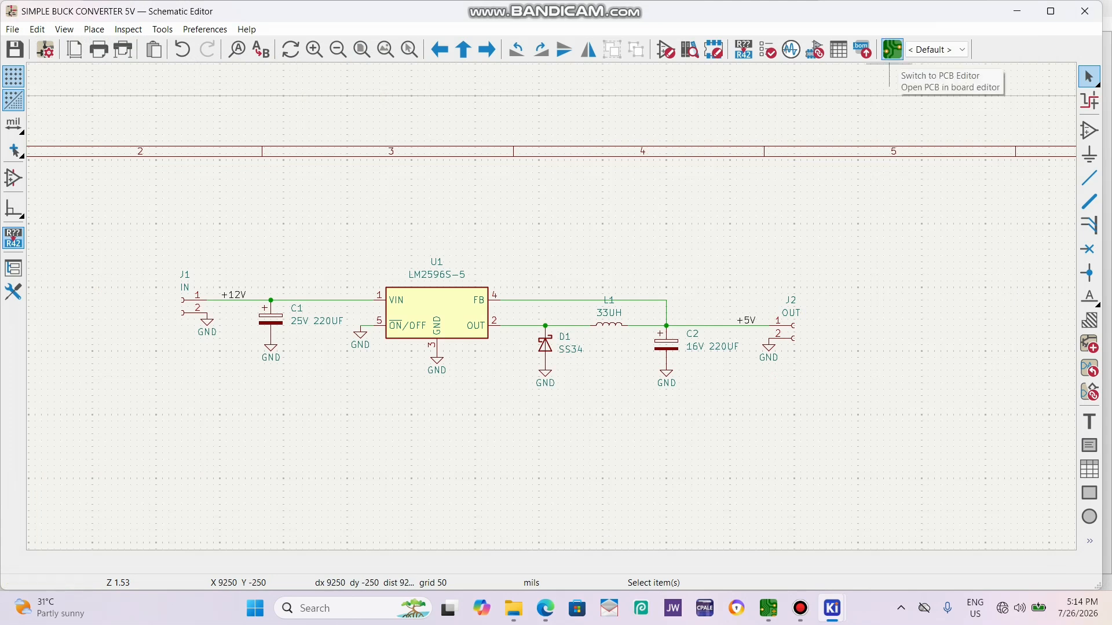
# Switch from the schematic to the project's empty board in the PCB Editor.
pyautogui.click(891, 50)
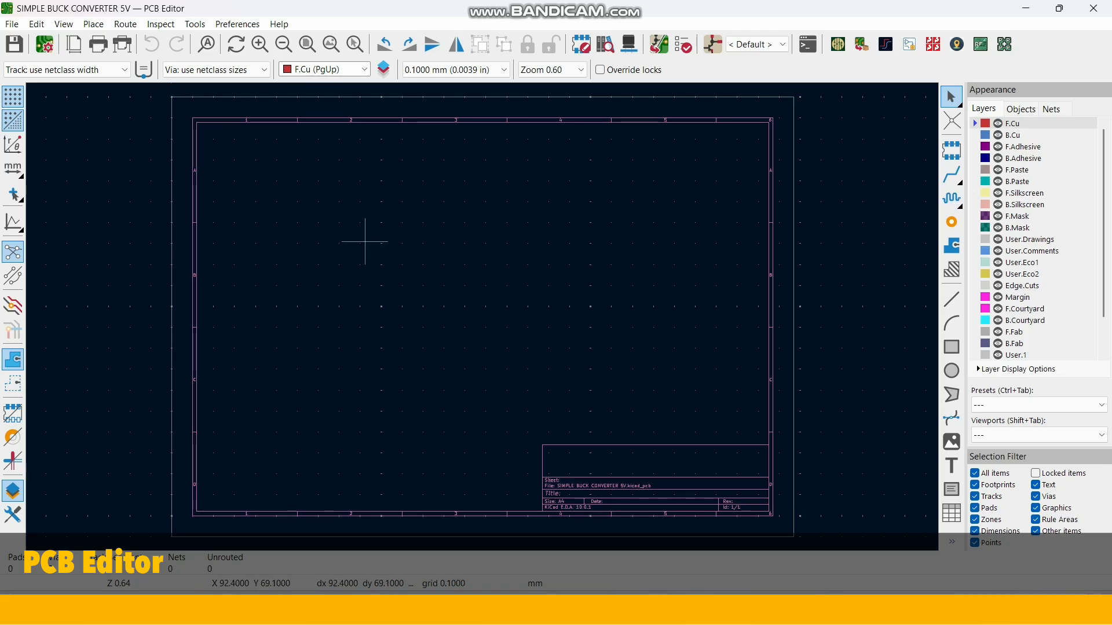
pyautogui.scroll(2, 482, 316)
pyautogui.scroll(-3, 481, 317)
pyautogui.scroll(1, 482, 317)
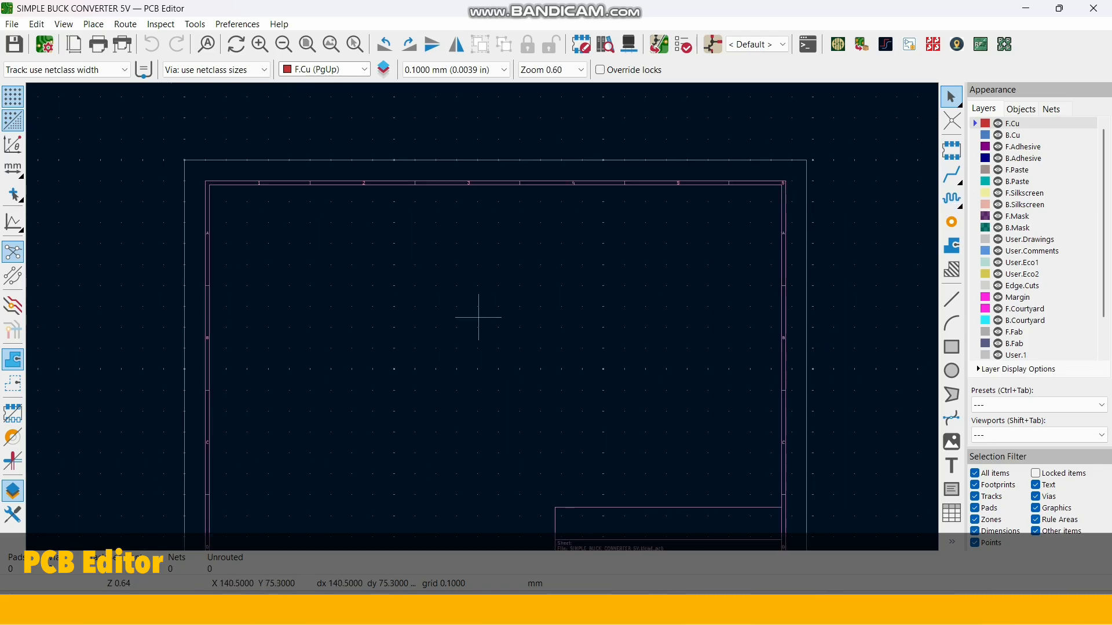
pyautogui.scroll(-1, 479, 313)
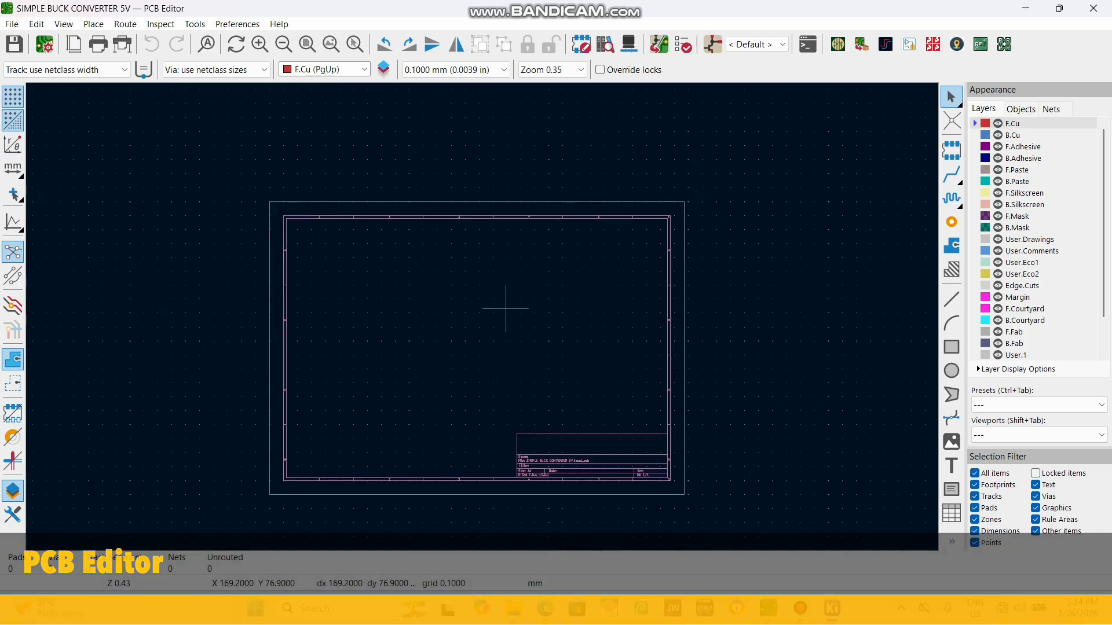
pyautogui.scroll(1, 484, 316)
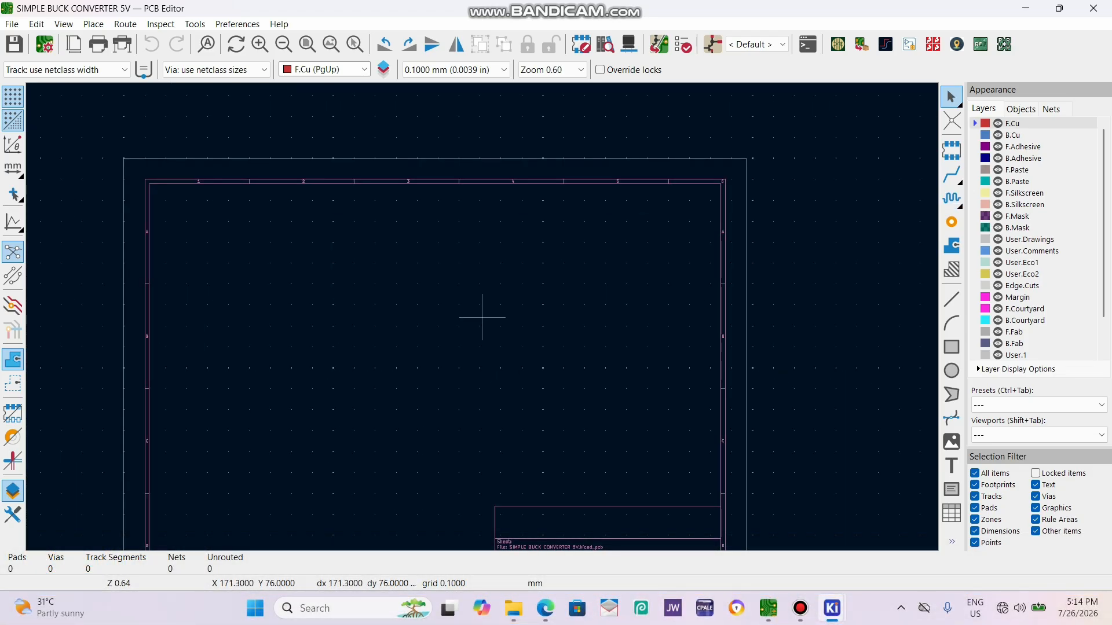
# Update the PCB from the schematic and place the imported group of footprints in the upper middle of the sheet.
pyautogui.press('F8')
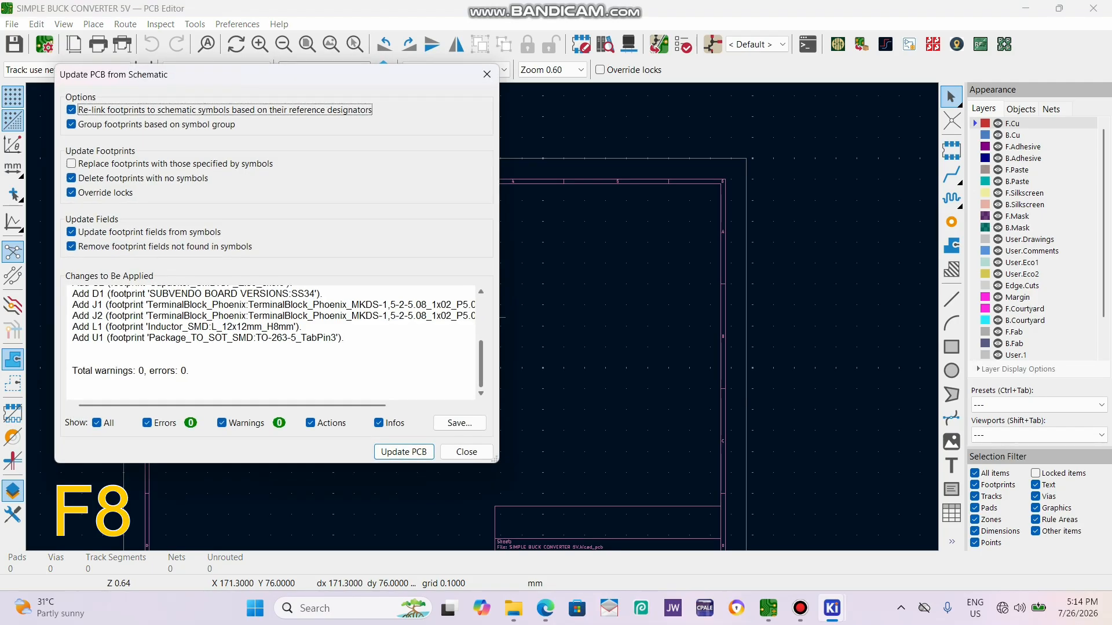
pyautogui.press('Return')
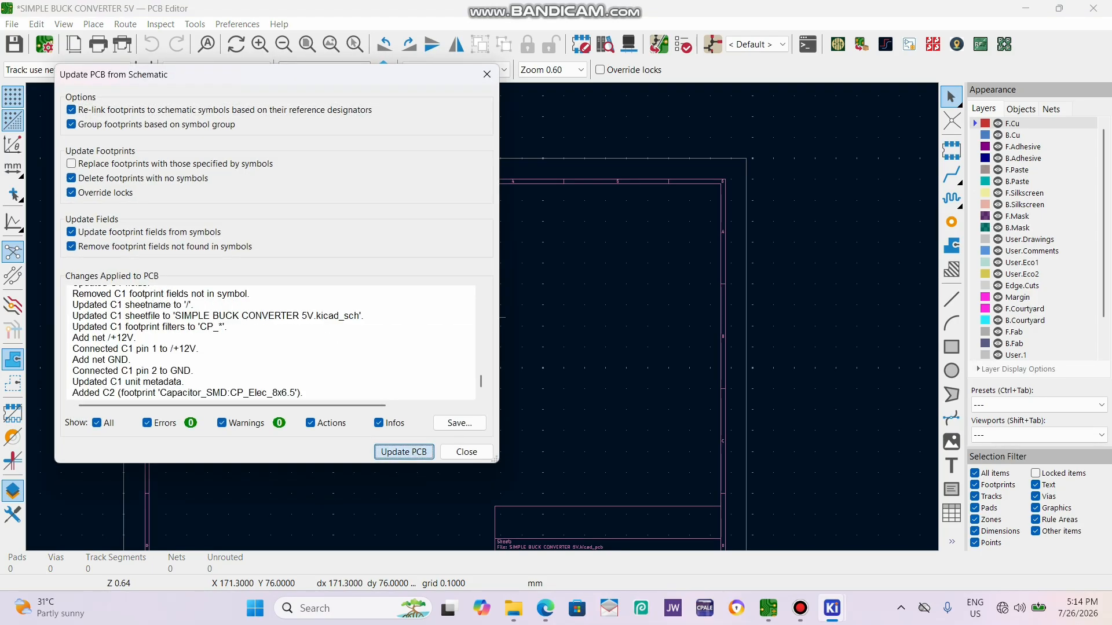
pyautogui.click(466, 452)
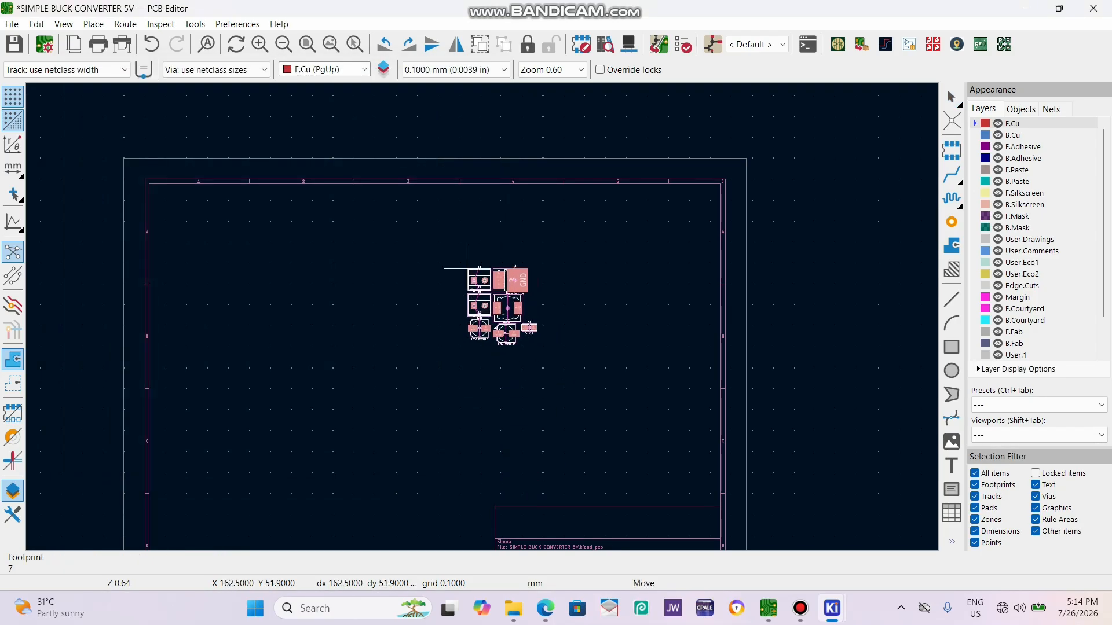
pyautogui.click(439, 257)
pyautogui.scroll(5, 457, 277)
pyautogui.scroll(-1, 586, 342)
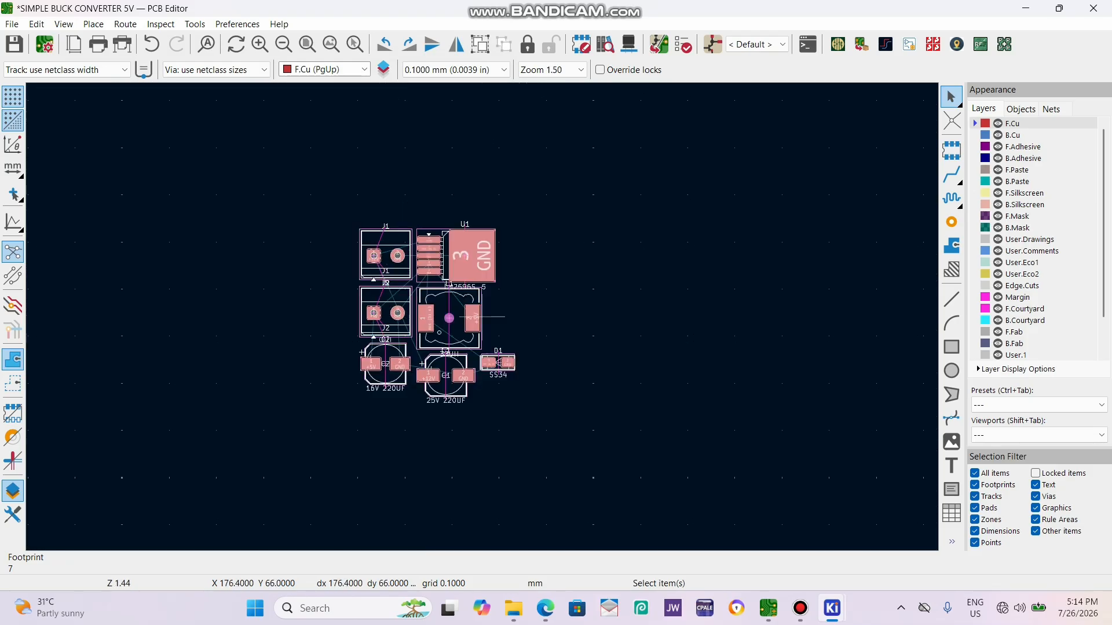
pyautogui.scroll(1, 455, 340)
pyautogui.scroll(1, 432, 264)
pyautogui.scroll(-1, 482, 317)
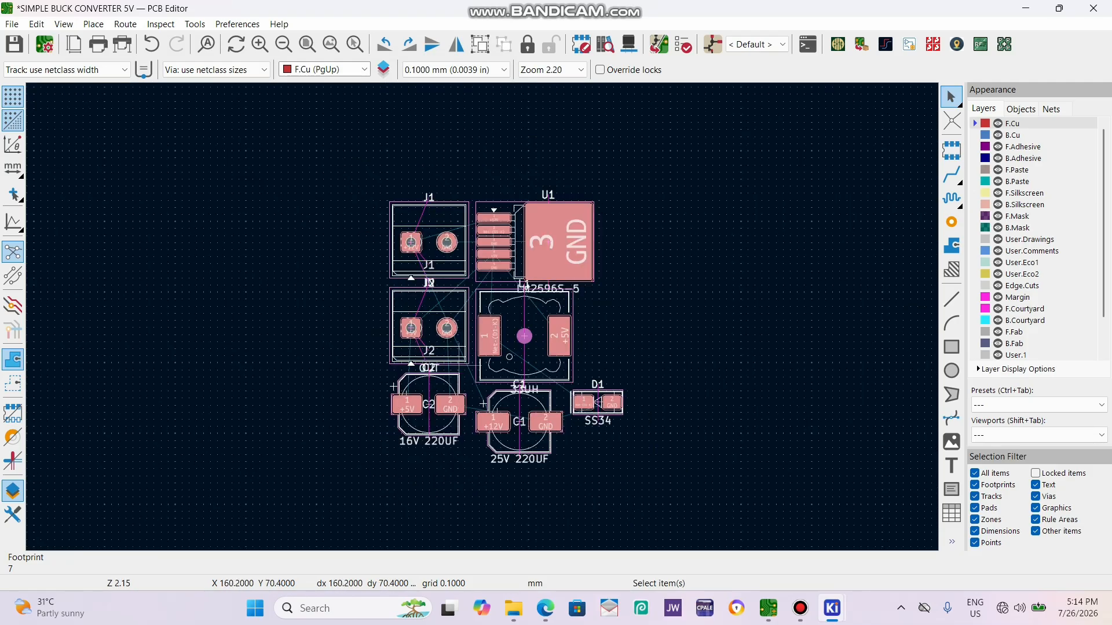
pyautogui.click(634, 484)
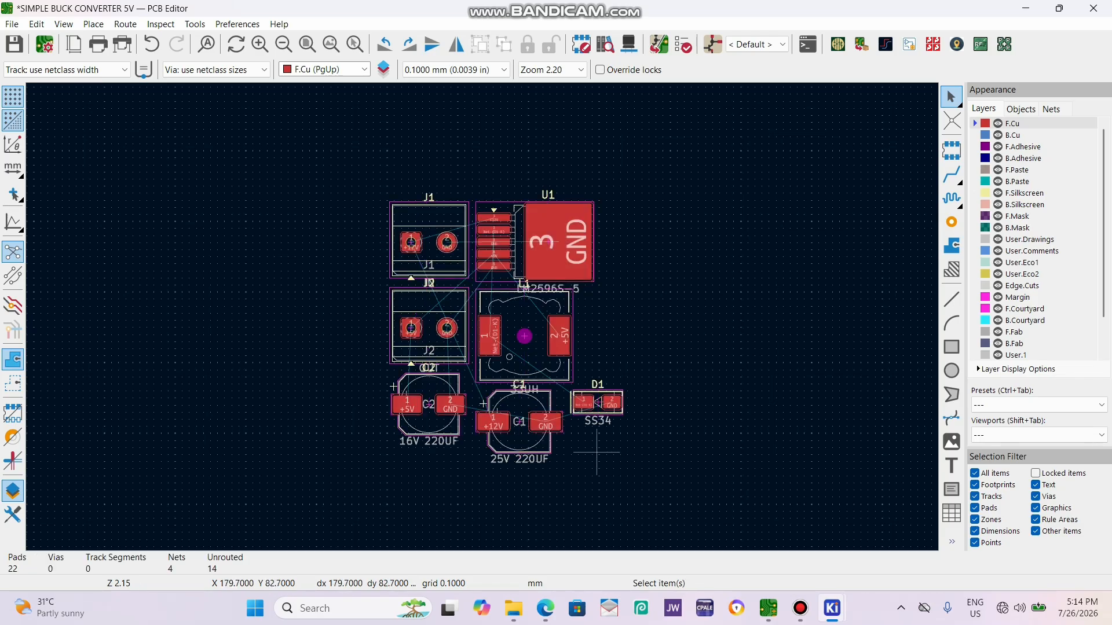
# Inspect the imported components in the 3D Viewer from several angles, including the inductor's missing model area.
pyautogui.hotkey('alt', '3')
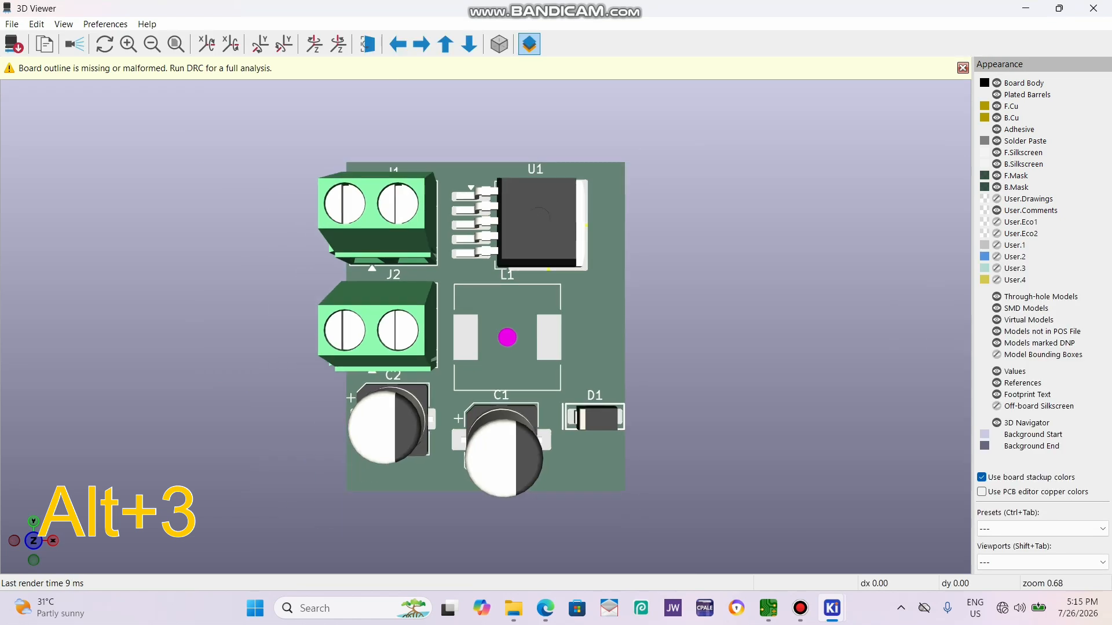
pyautogui.moveTo(509, 371)
pyautogui.mouseDown()
pyautogui.moveTo(492, 243)
pyautogui.moveTo(504, 353)
pyautogui.moveTo(521, 365)
pyautogui.mouseUp()
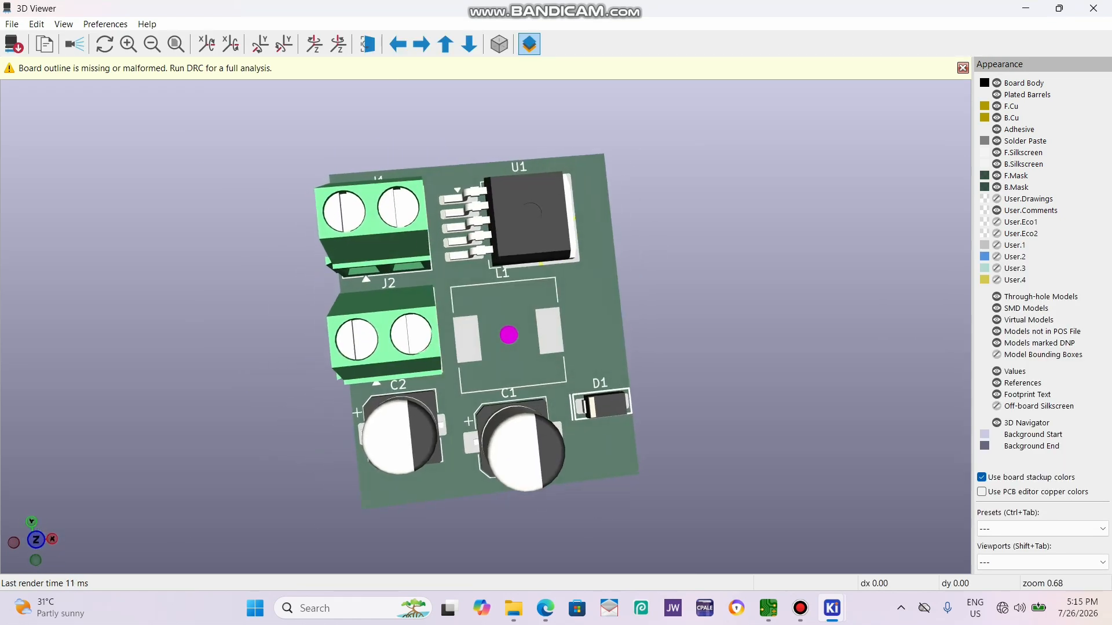
pyautogui.moveTo(532, 429); pyautogui.dragTo(483, 452)
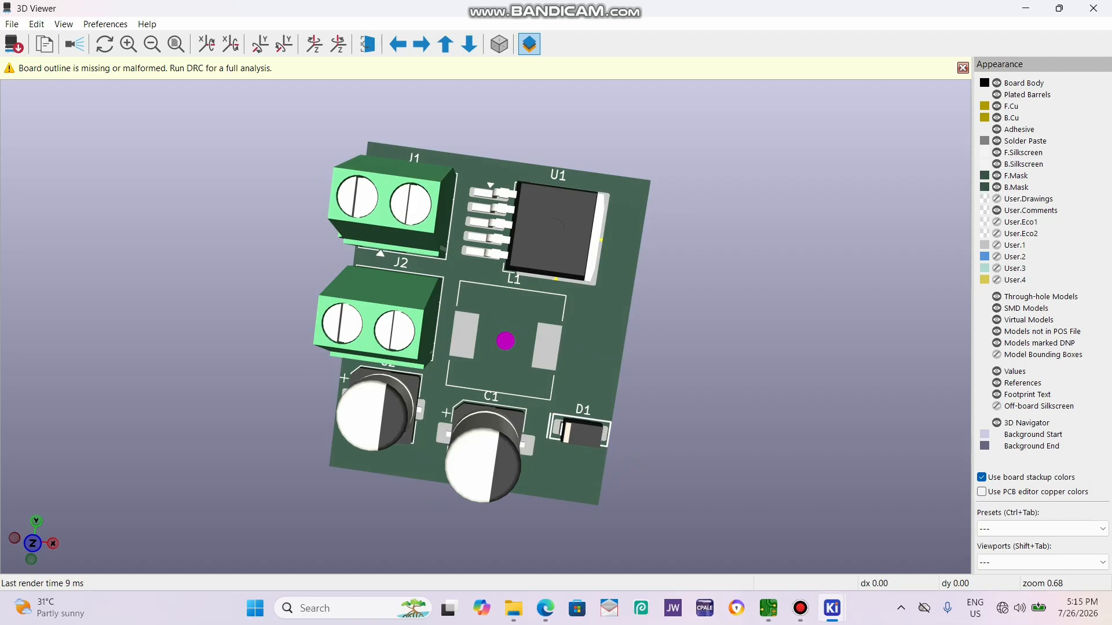
pyautogui.moveTo(561, 325); pyautogui.dragTo(544, 232)
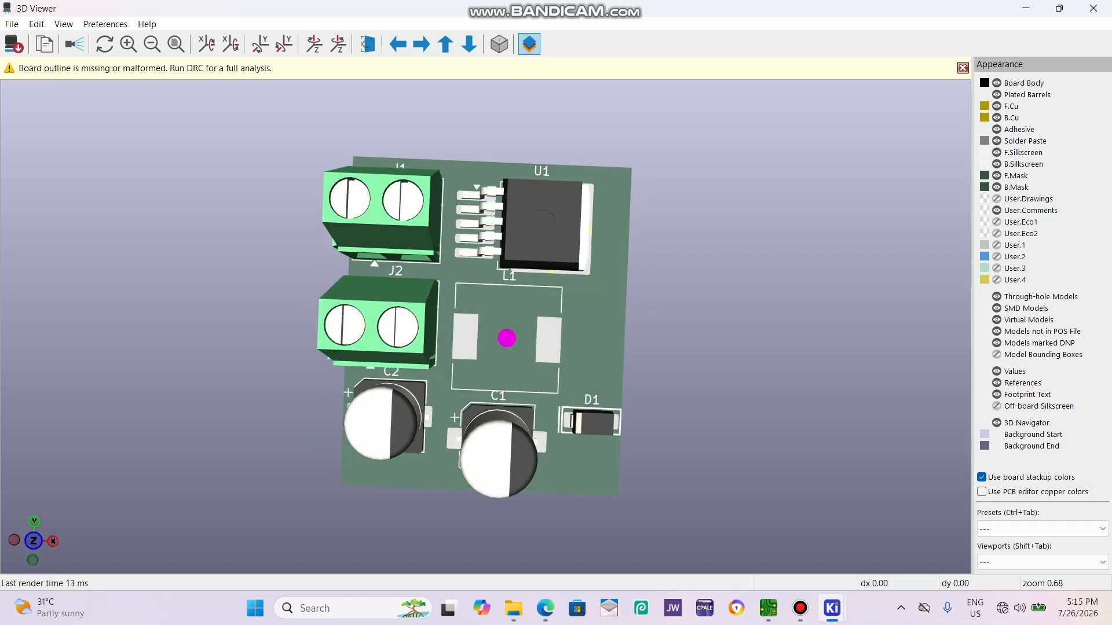
pyautogui.click(1093, 8)
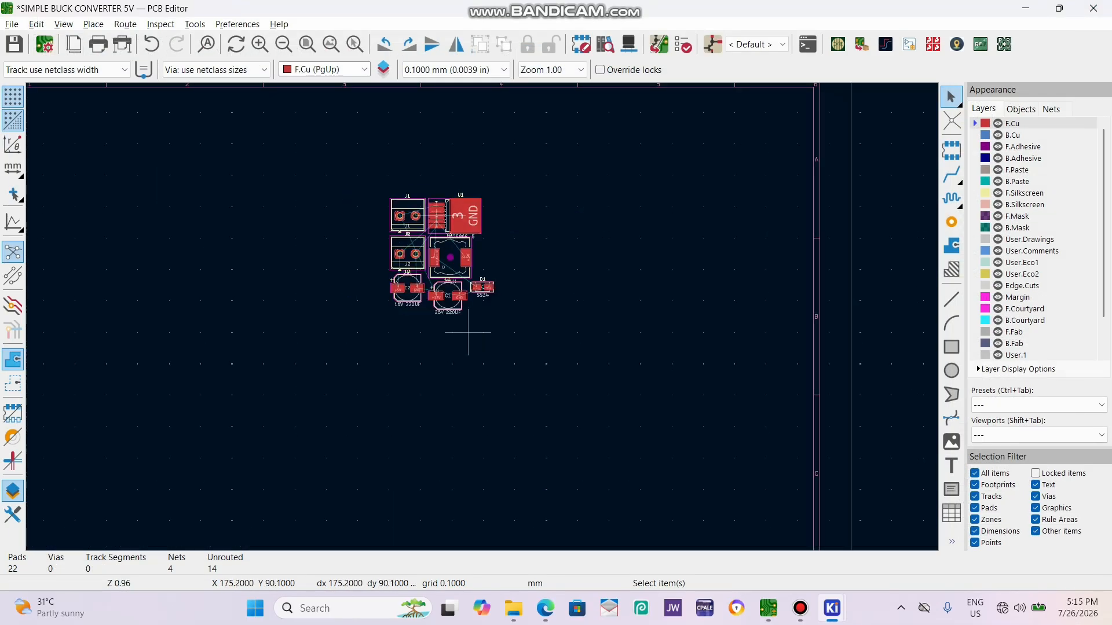
# Draw a 50 x 20 mm board-outline rectangle on the Edge.Cuts layer beside the footprints, using a 1 mm grid.
pyautogui.scroll(4, 468, 333)
pyautogui.scroll(-2, 468, 332)
pyautogui.scroll(1, 468, 333)
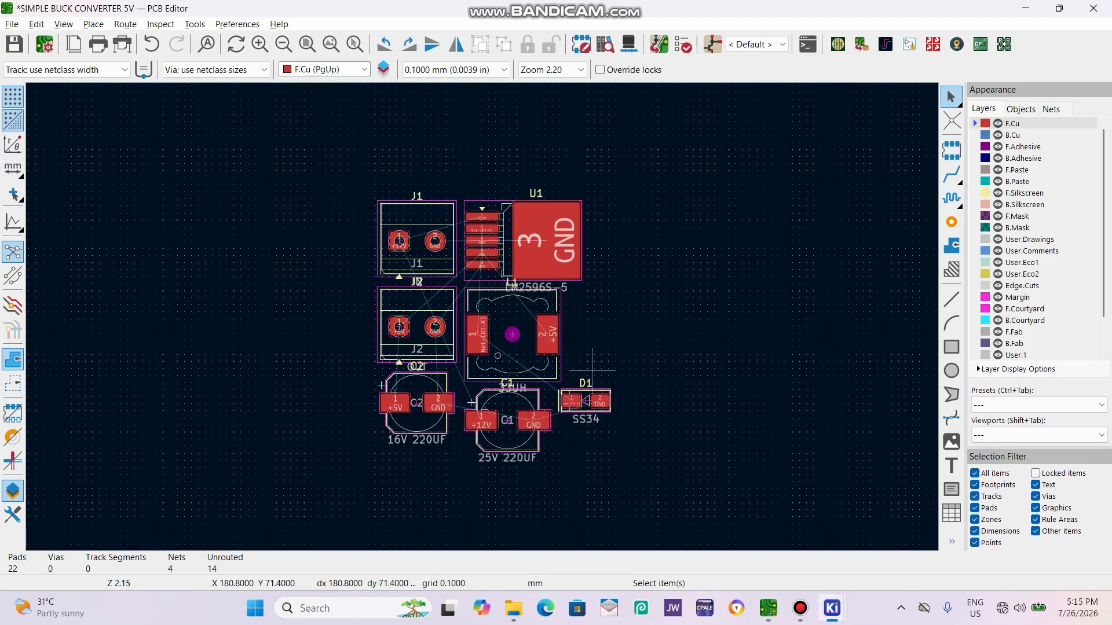
pyautogui.scroll(-1, 424, 214)
pyautogui.scroll(1, 482, 317)
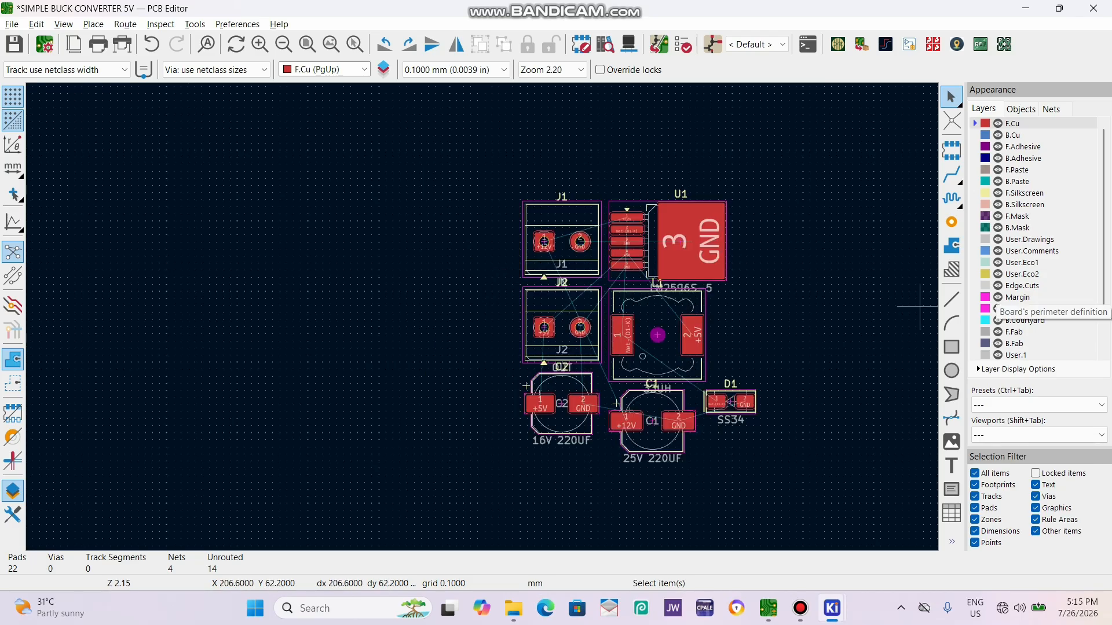
pyautogui.click(1022, 286)
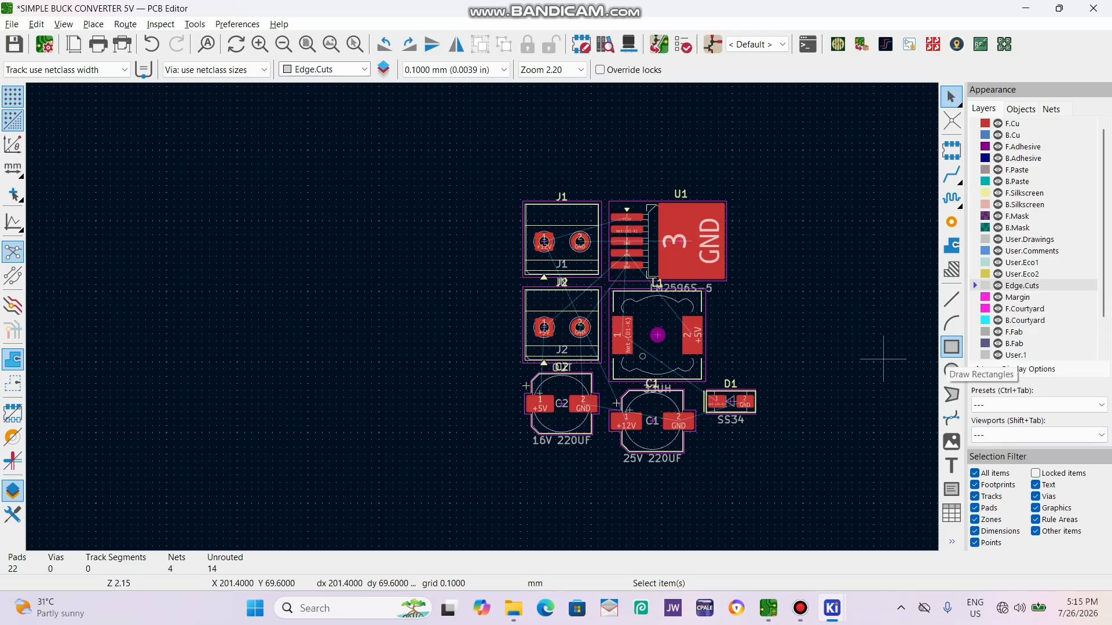
pyautogui.click(951, 347)
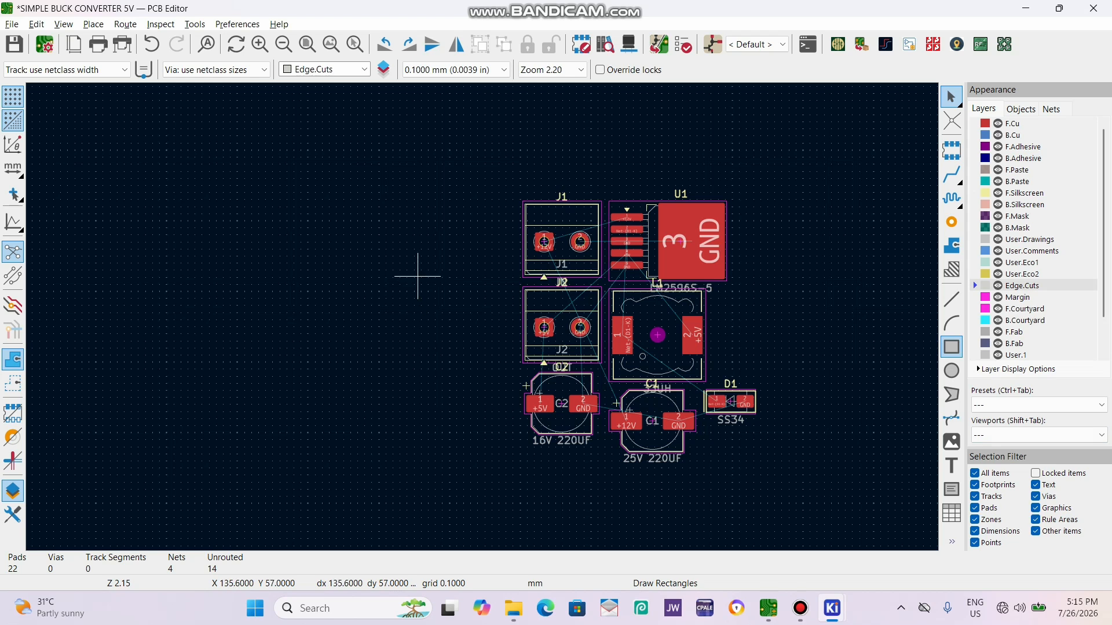
pyautogui.scroll(-2, 279, 253)
pyautogui.scroll(5, 426, 286)
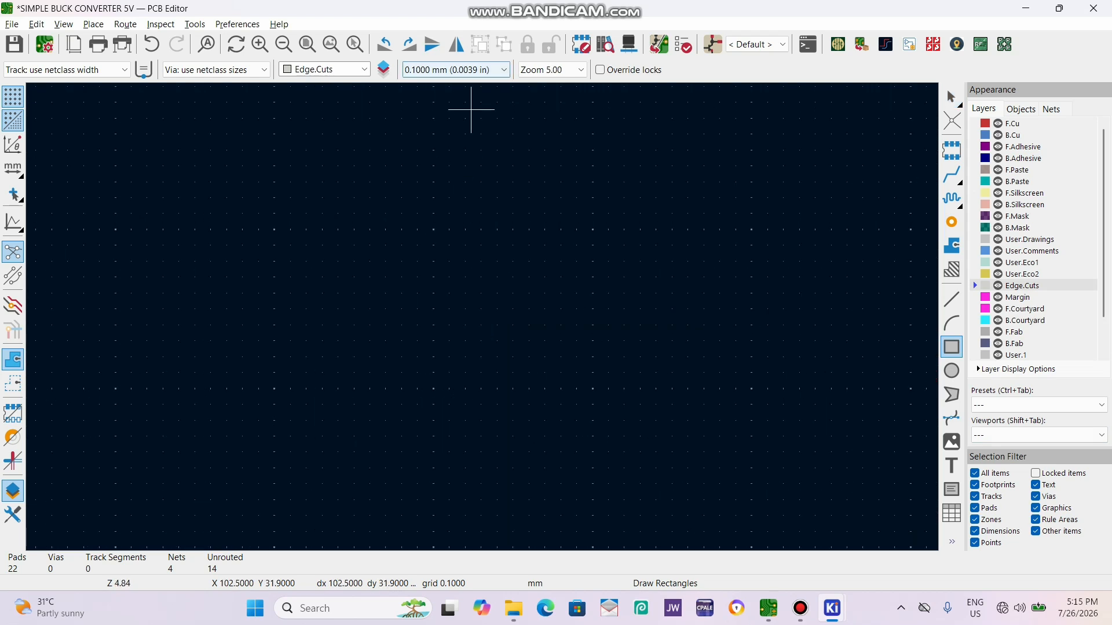
pyautogui.click(474, 70)
pyautogui.click(457, 246)
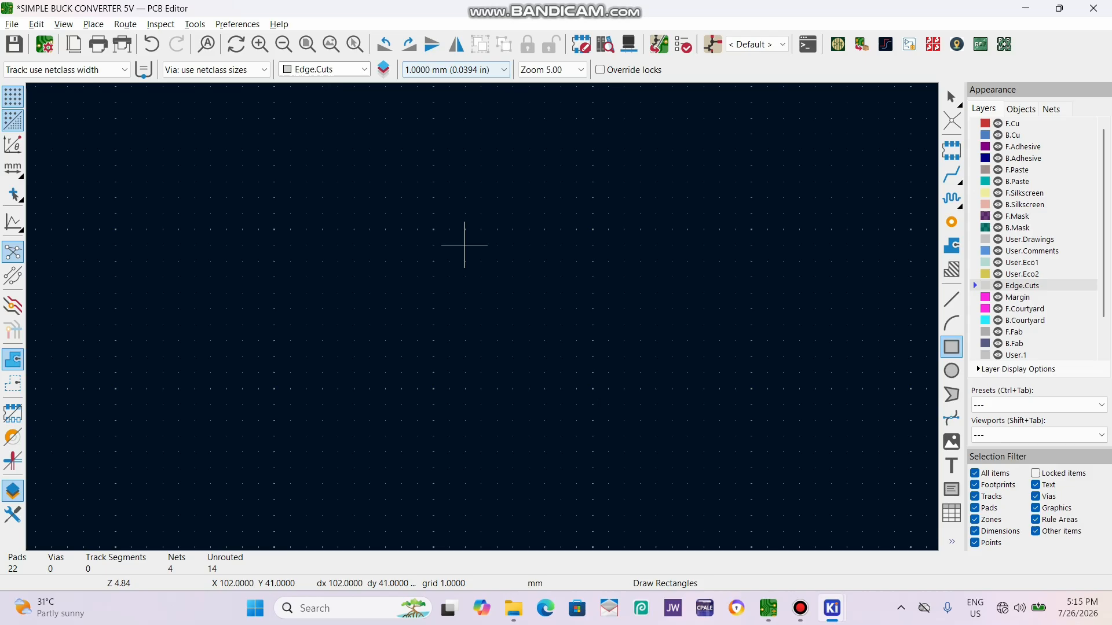
pyautogui.scroll(-2, 464, 240)
pyautogui.click(440, 200)
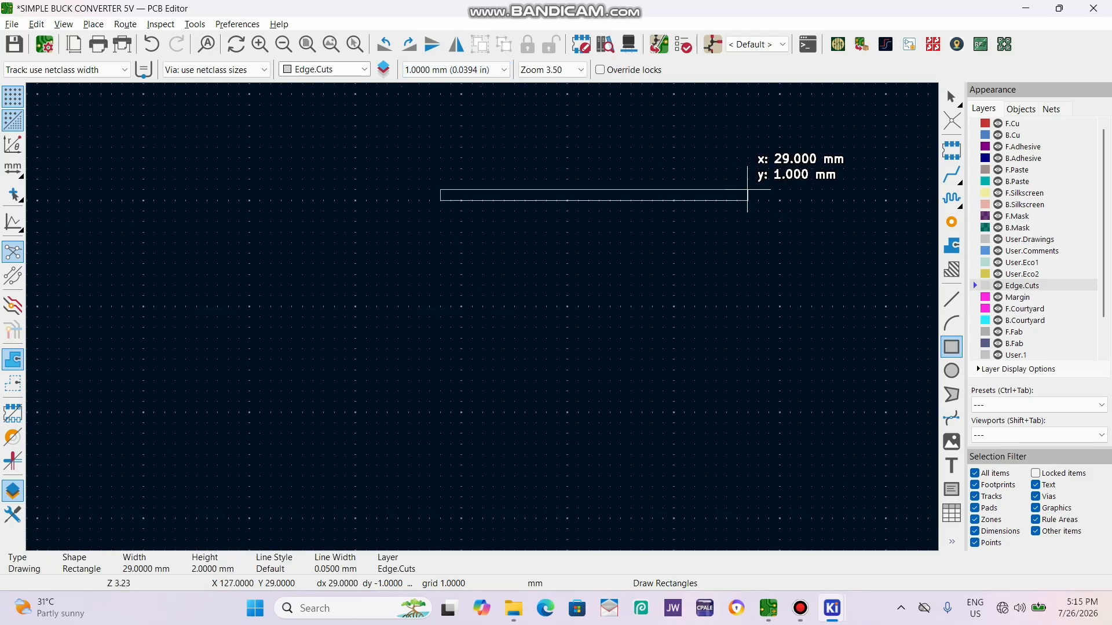
pyautogui.scroll(-3, 789, 238)
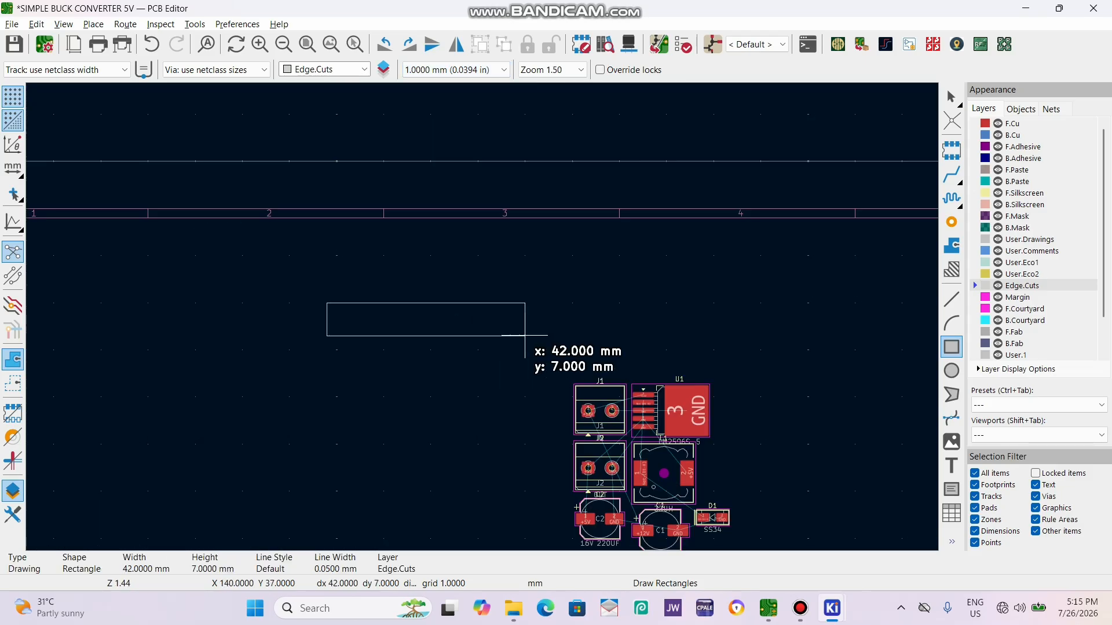
pyautogui.click(563, 397)
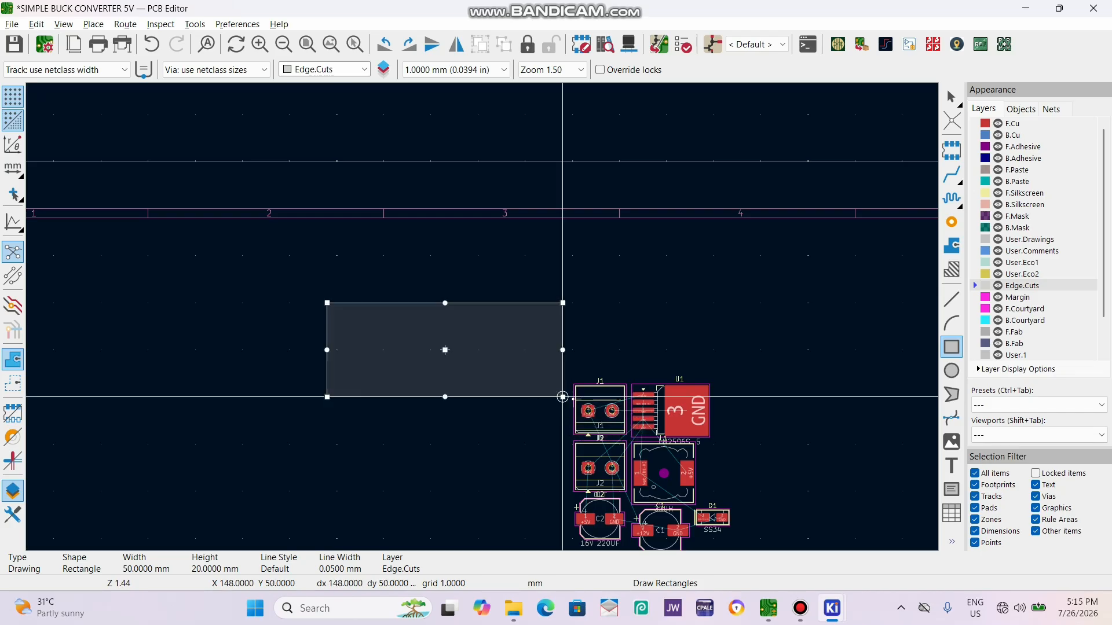
pyautogui.press('Escape')
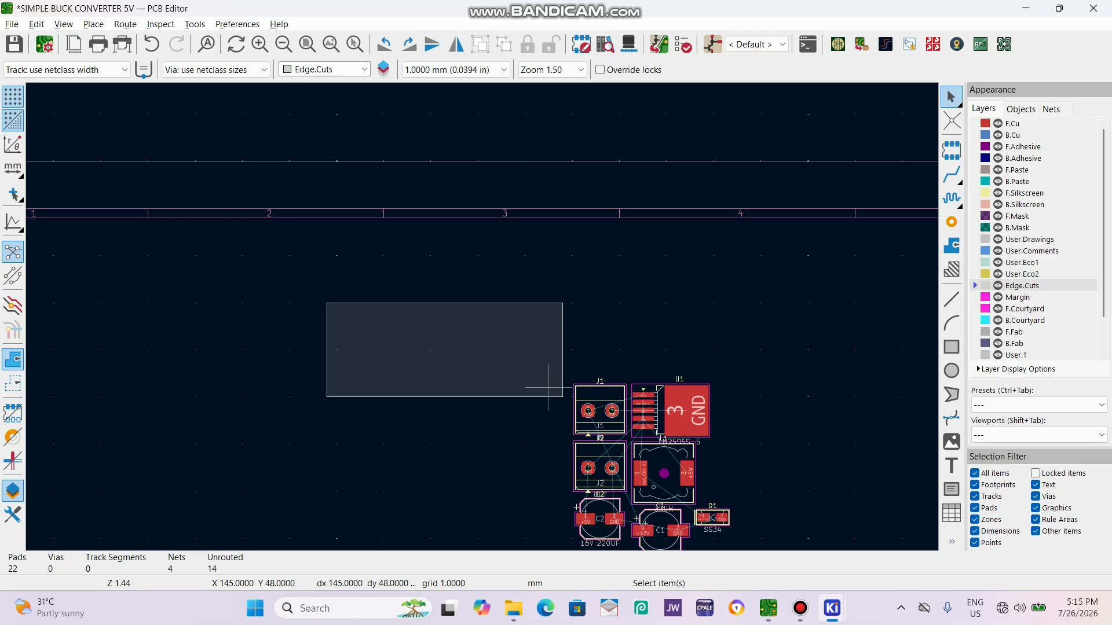
# Move the board-outline rectangle about 32 mm to the left, farther away from the footprints.
pyautogui.click(514, 397)
pyautogui.moveTo(515, 397); pyautogui.dragTo(422, 392)
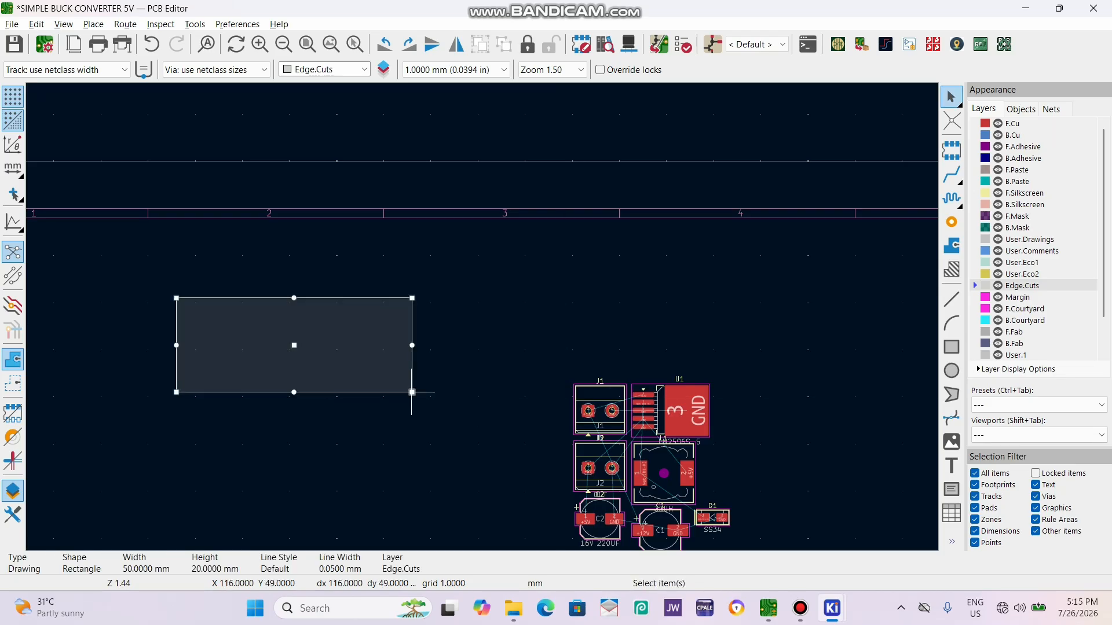
# Make the board outline a rounded rectangle with a 1 mm corner radius.
pyautogui.scroll(5, 348, 441)
pyautogui.scroll(-3, 513, 253)
pyautogui.scroll(2, 417, 227)
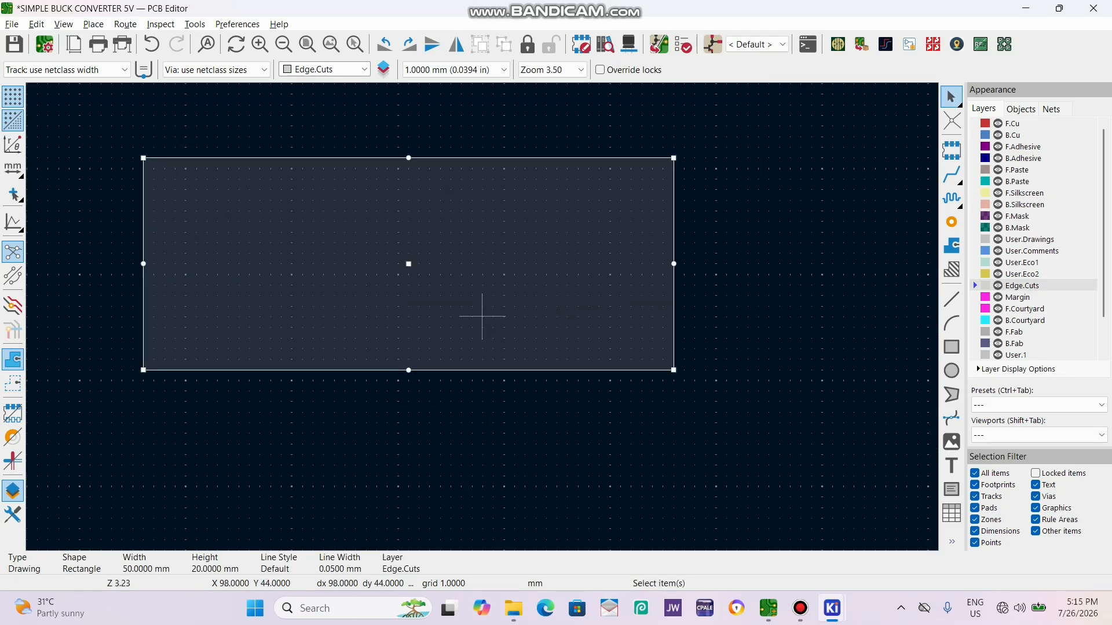
pyautogui.doubleClick(577, 370)
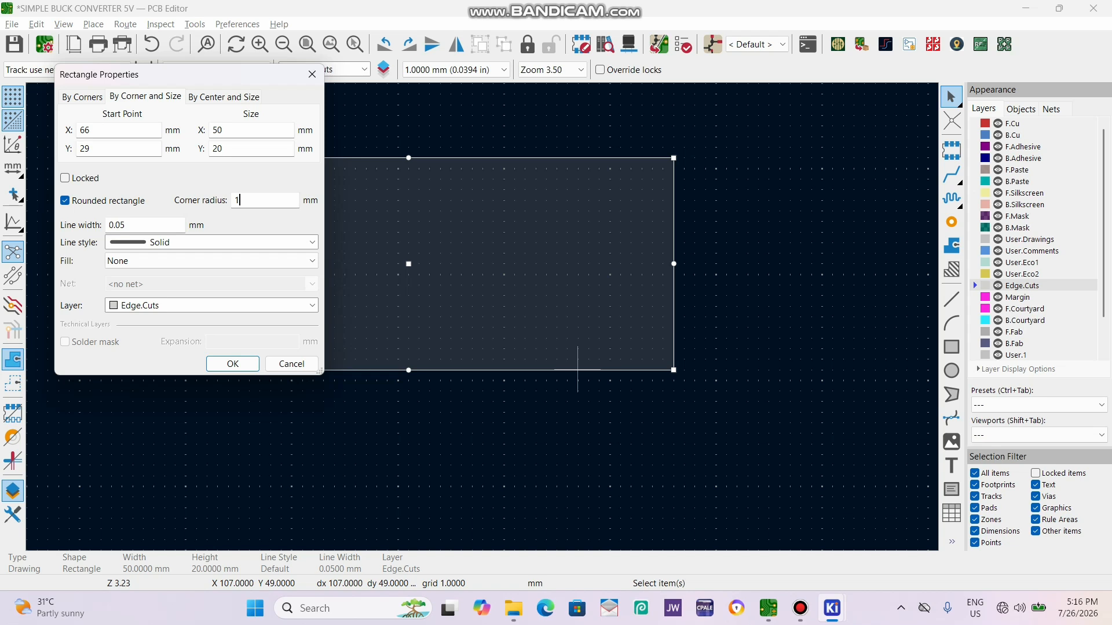
pyautogui.press('Return')
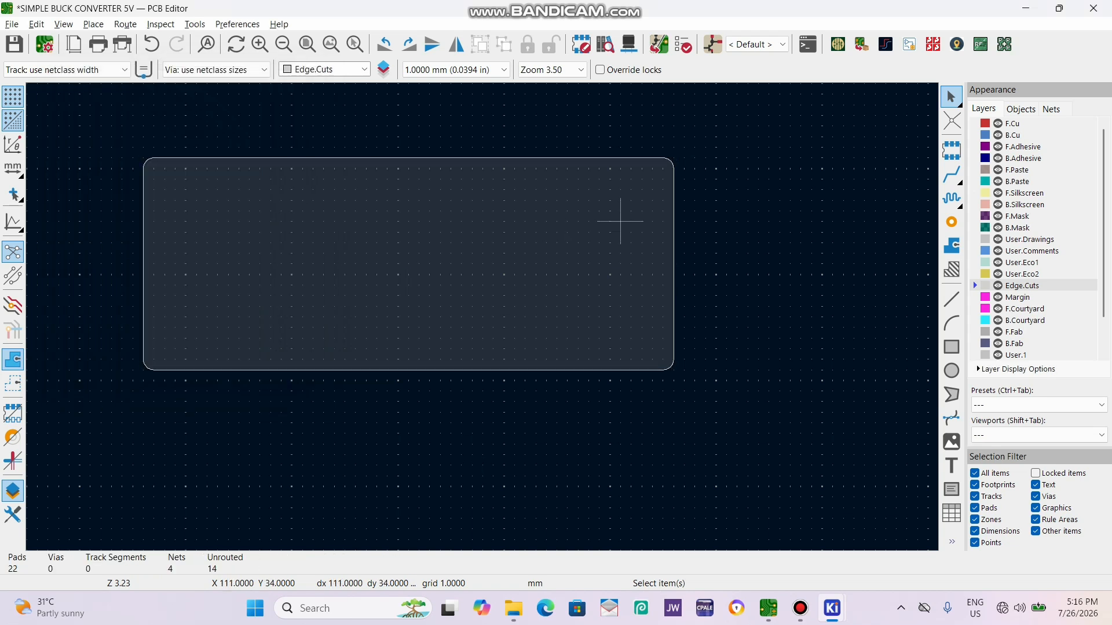
# Reduce the board outline's corner radius to 0.5 mm and check the board's shape in the 3D Viewer.
pyautogui.doubleClick(620, 370)
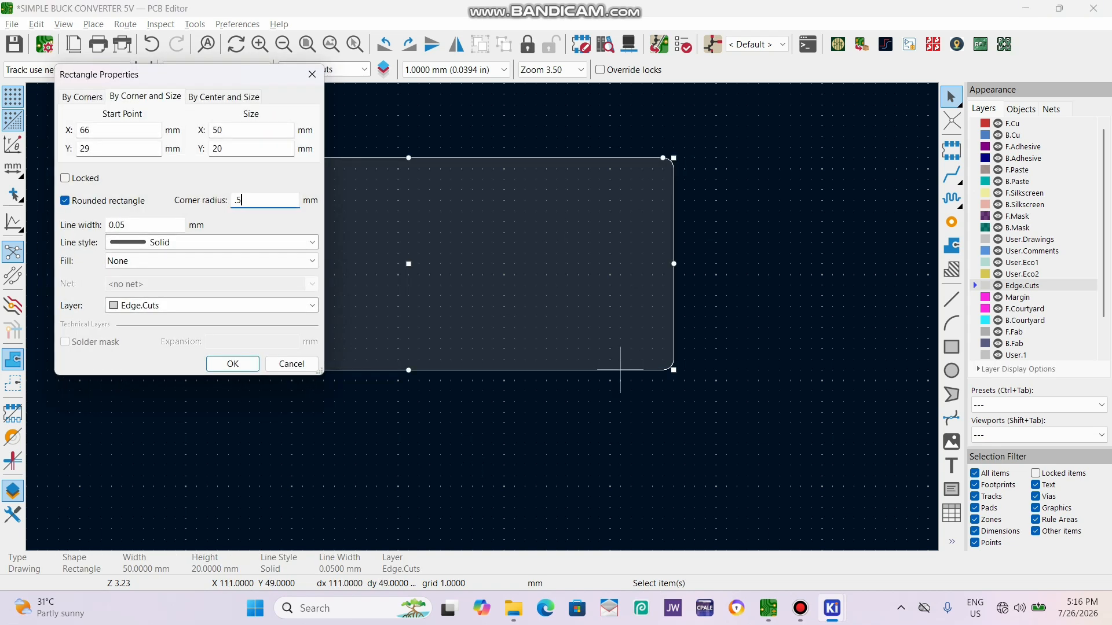
pyautogui.press('Return')
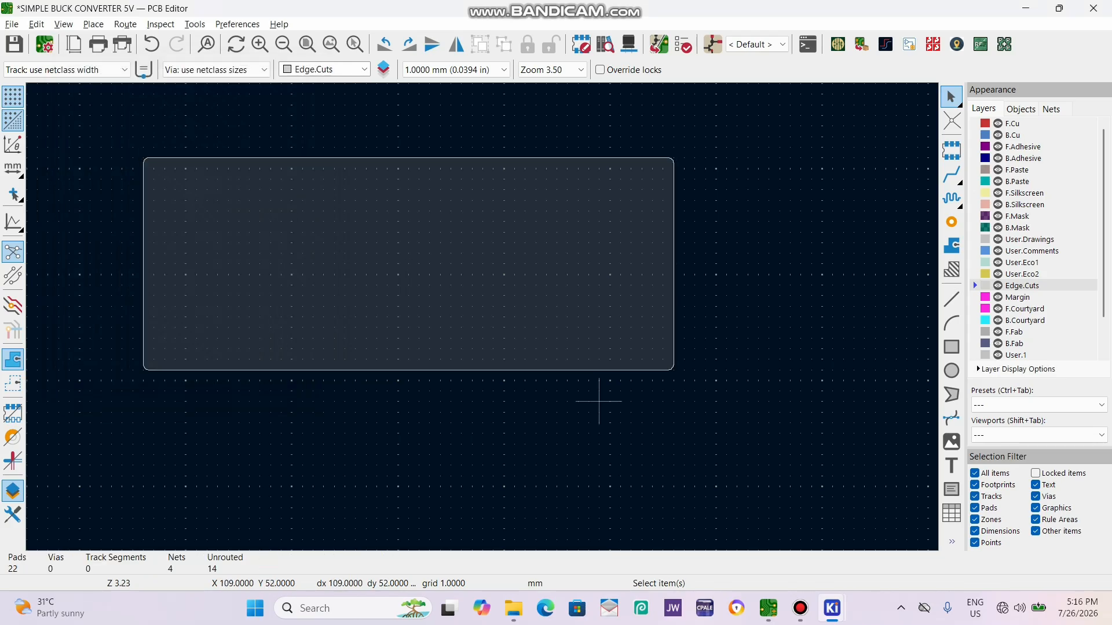
pyautogui.hotkey('alt', '3')
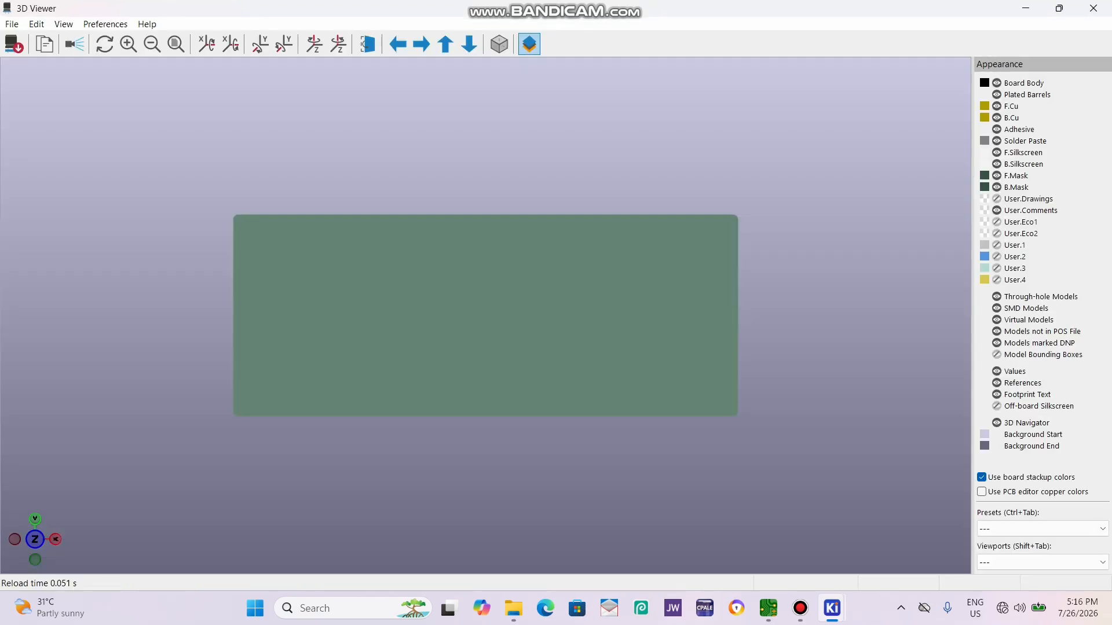
pyautogui.moveTo(513, 244); pyautogui.dragTo(509, 347)
pyautogui.click(1093, 8)
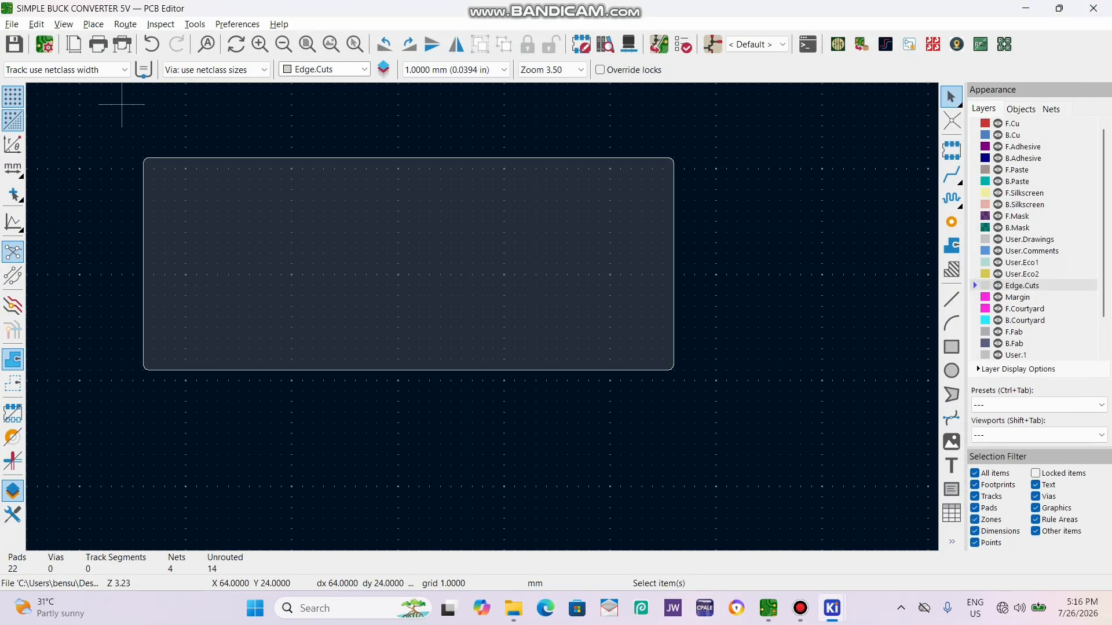
# Set the F.Mask and B.Mask solder mask colours to Blue in the board's physical stackup.
pyautogui.click(44, 44)
pyautogui.click(339, 176)
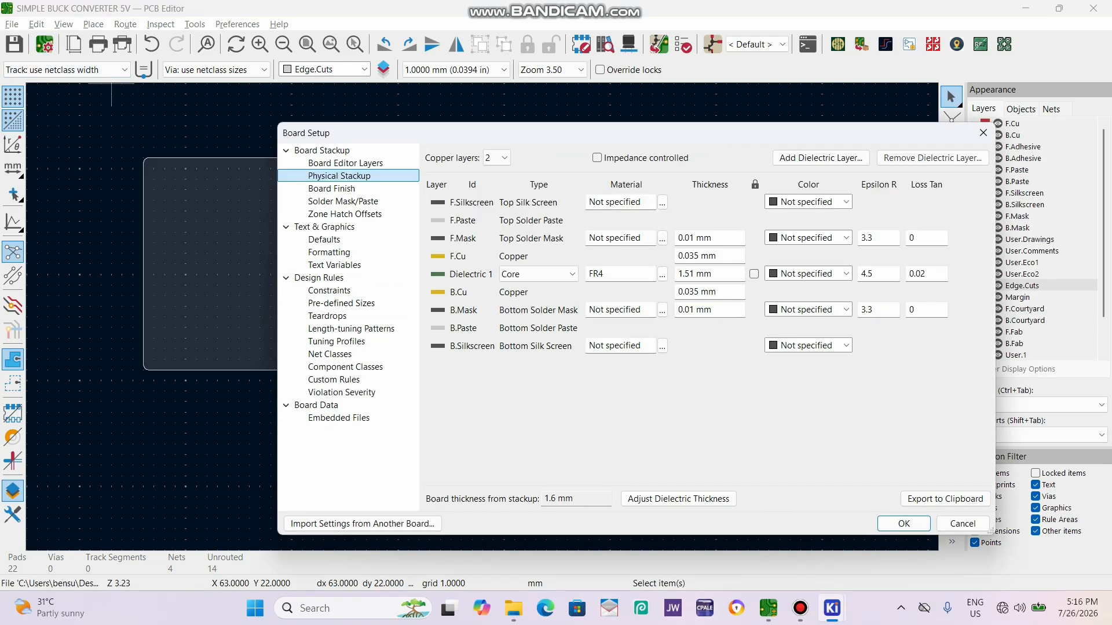
pyautogui.click(808, 238)
pyautogui.click(799, 286)
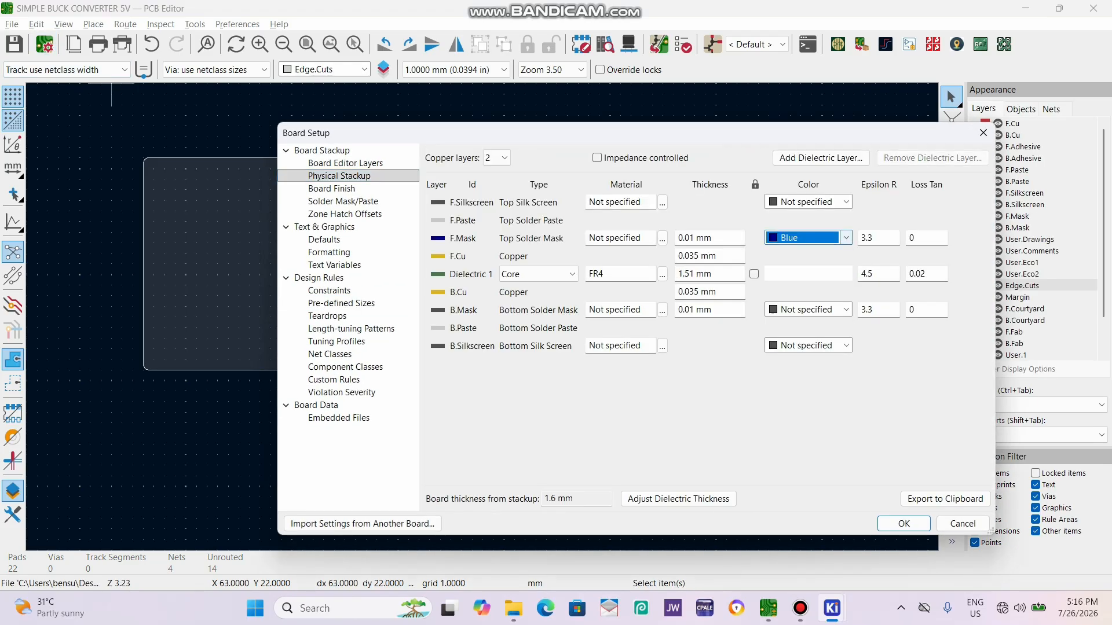
pyautogui.click(808, 309)
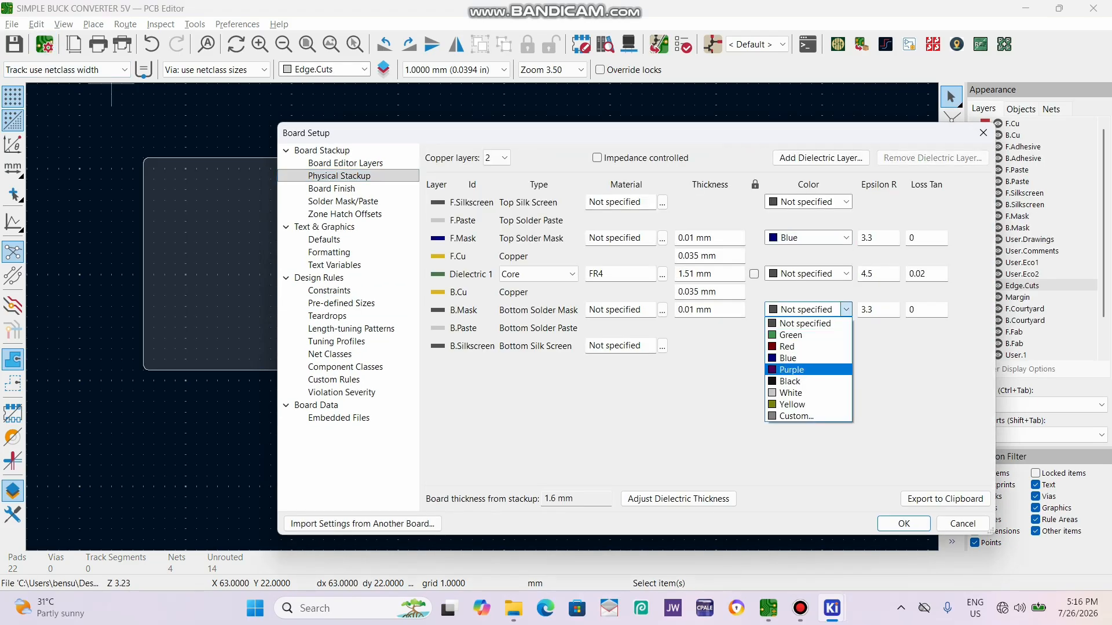
pyautogui.click(799, 358)
# Set the F.Silkscreen and B.Silkscreen colours to White in the stackup and check the board in the 3D Viewer.
pyautogui.click(807, 202)
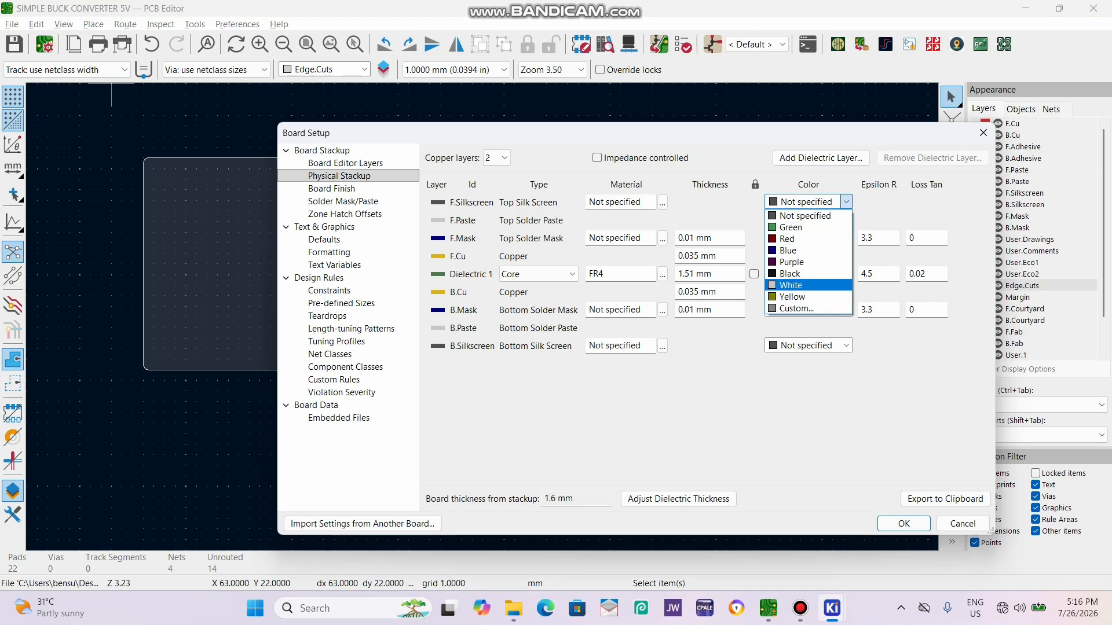
pyautogui.click(799, 285)
pyautogui.click(807, 345)
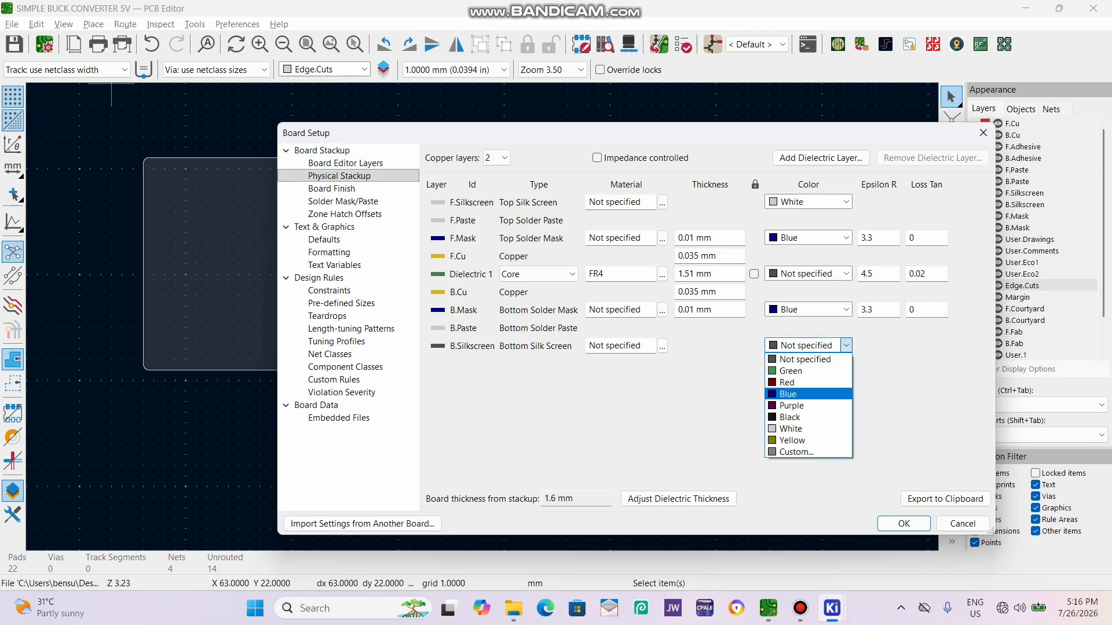
pyautogui.click(790, 428)
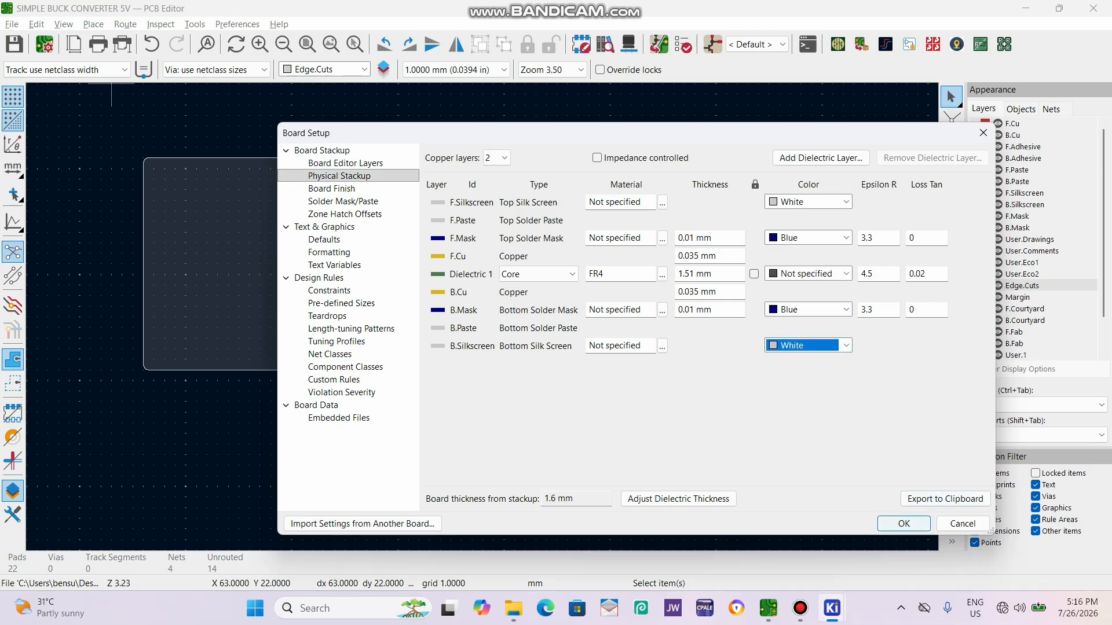
pyautogui.click(904, 524)
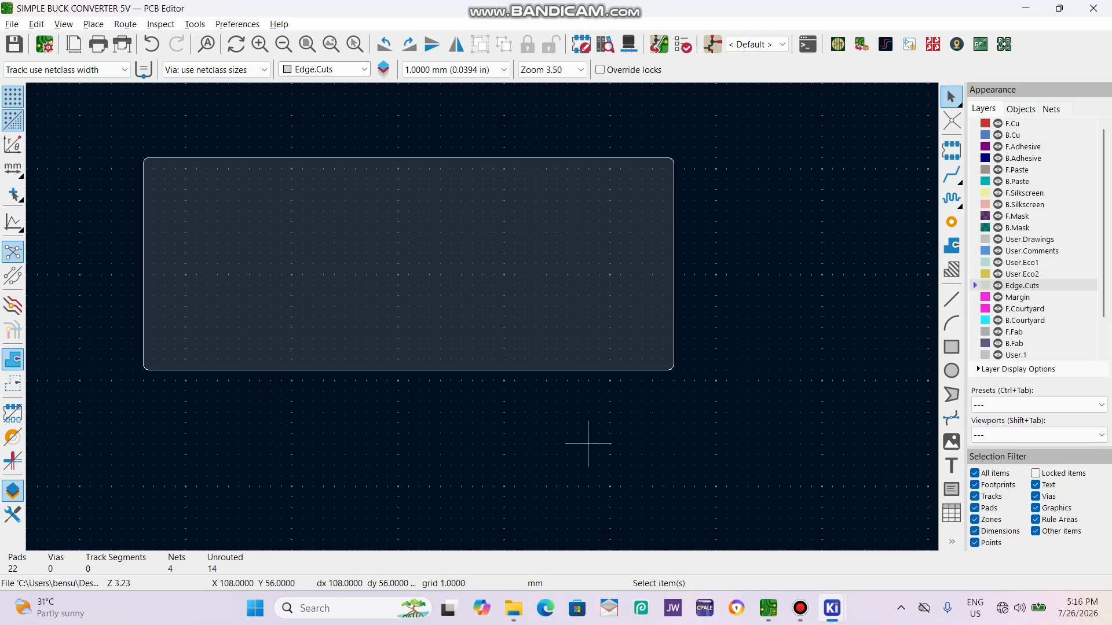
pyautogui.hotkey('alt', '3')
pyautogui.scroll(-3, 485, 315)
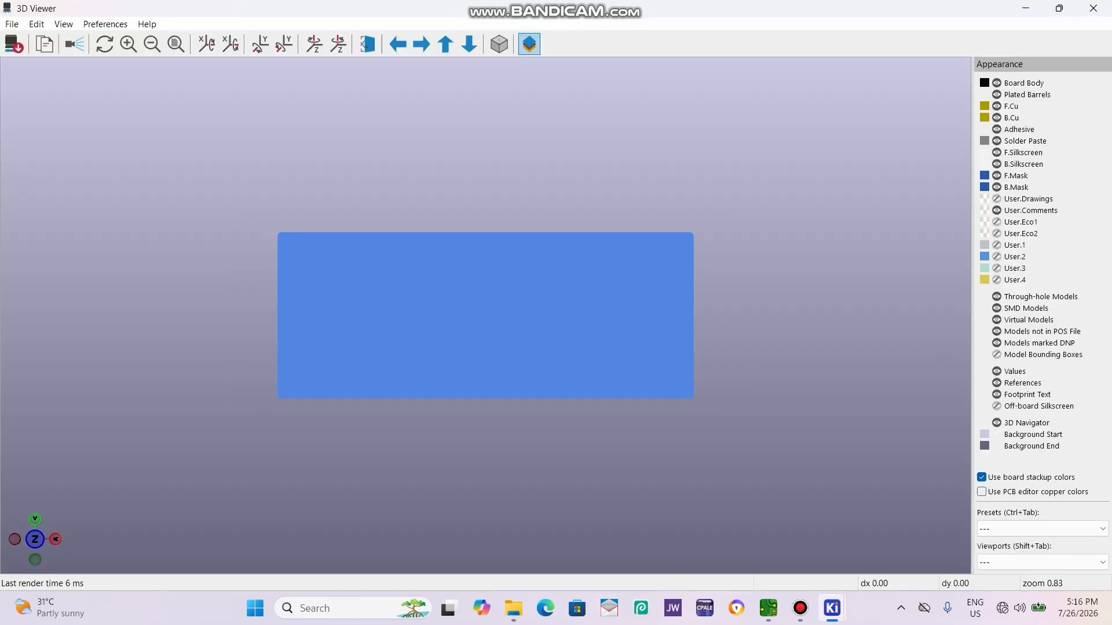
pyautogui.moveTo(498, 359); pyautogui.dragTo(481, 324)
pyautogui.click(1093, 8)
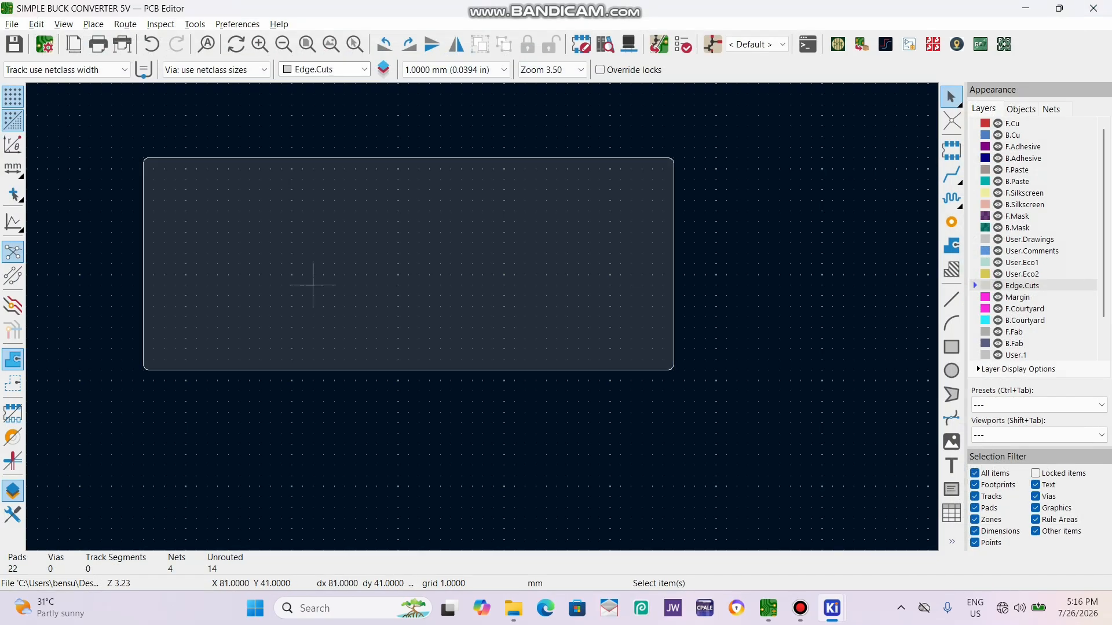
# Move the input terminal block J1 inside the board outline and check it in the 3D Viewer.
pyautogui.scroll(-4, 486, 316)
pyautogui.scroll(4, 492, 322)
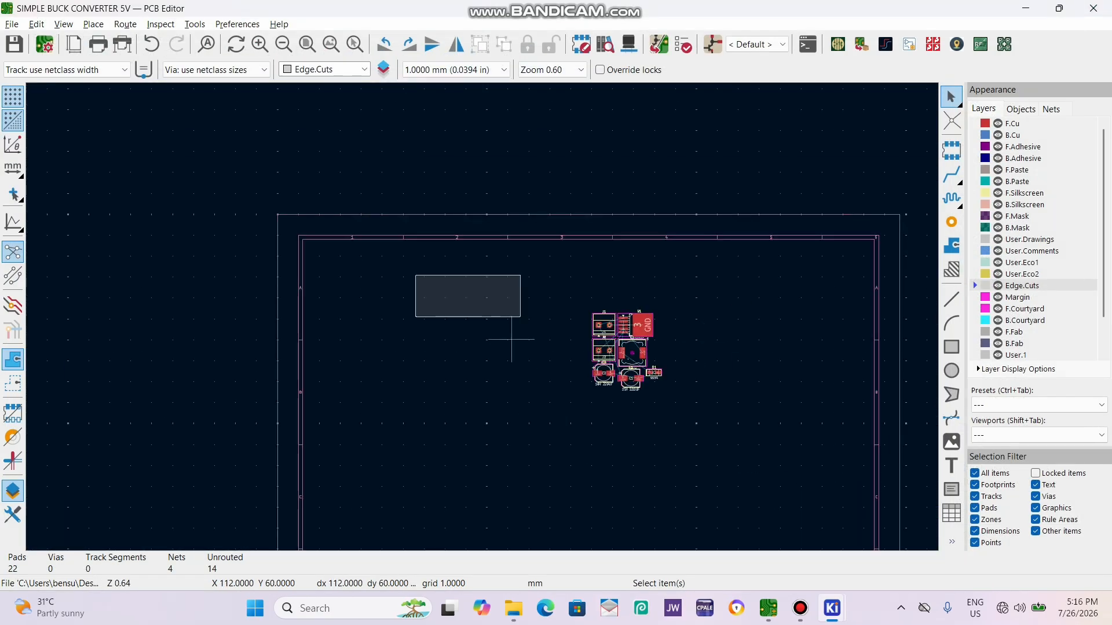
pyautogui.click(728, 389)
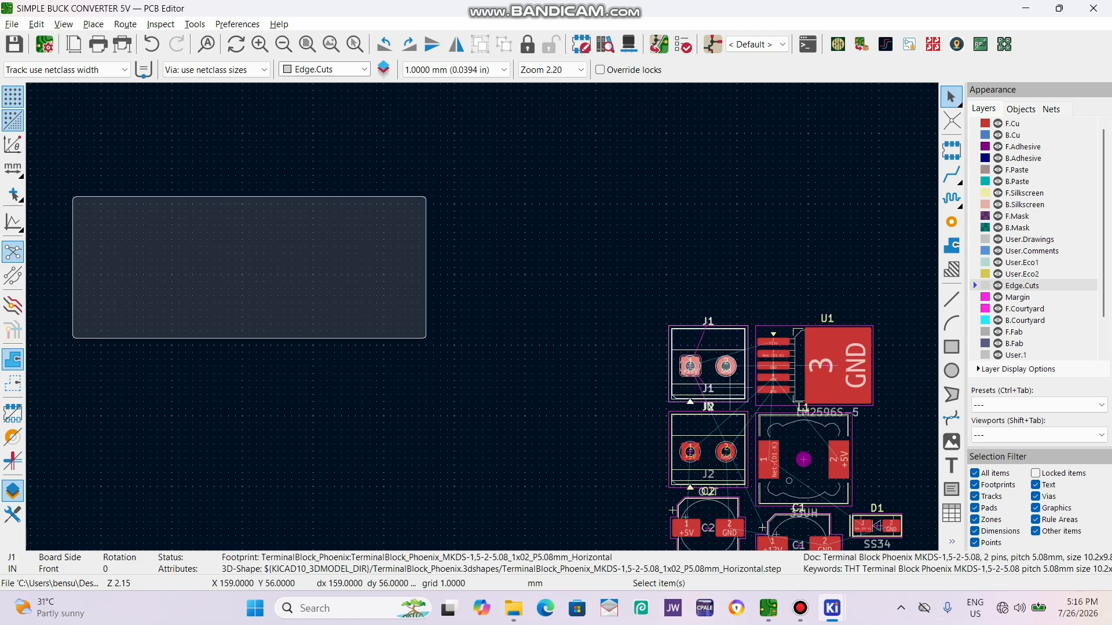
pyautogui.moveTo(730, 387); pyautogui.dragTo(315, 197)
pyautogui.hotkey('alt', '3')
pyautogui.click(1093, 8)
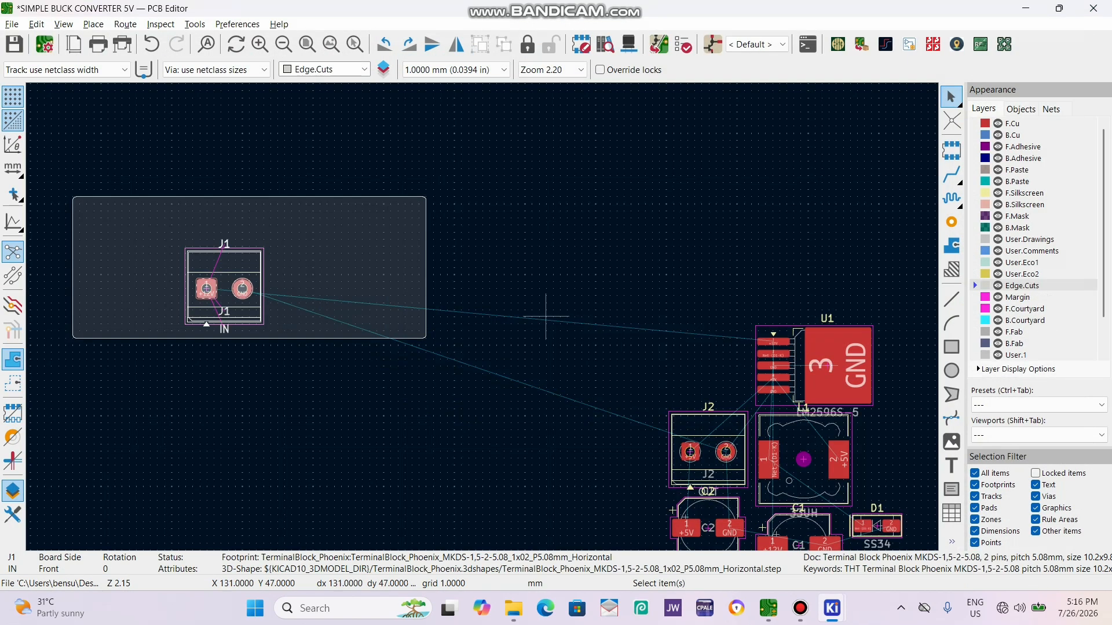
# Rotate J1 to -90 degrees and place it against the board's left edge, at mid-height.
pyautogui.scroll(3, 652, 284)
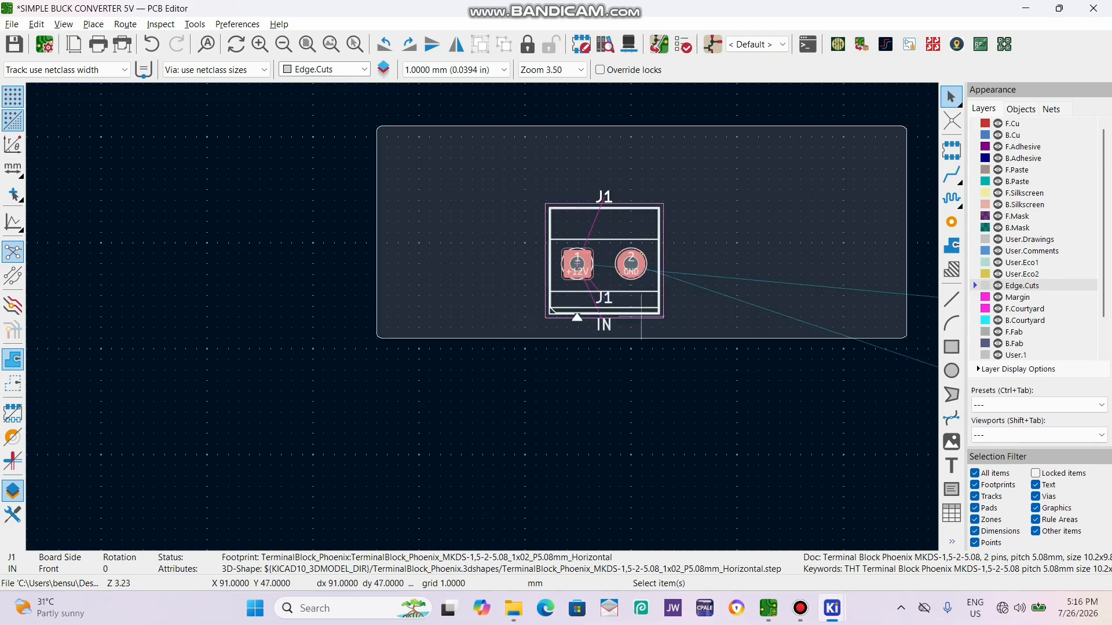
pyautogui.press('Escape')
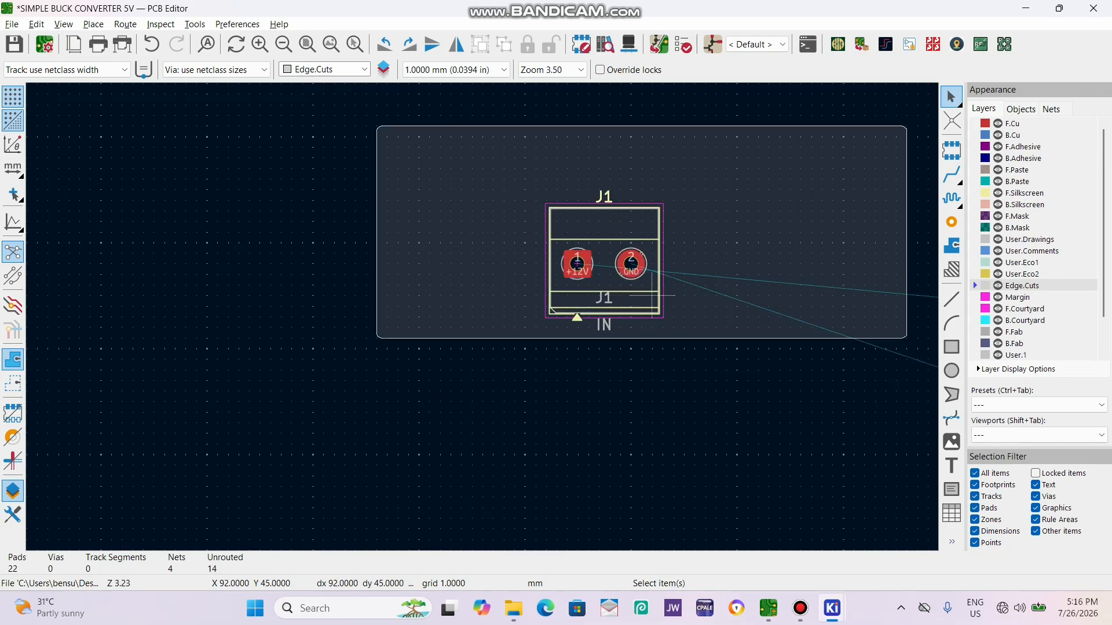
pyautogui.click(620, 286)
pyautogui.press('m')
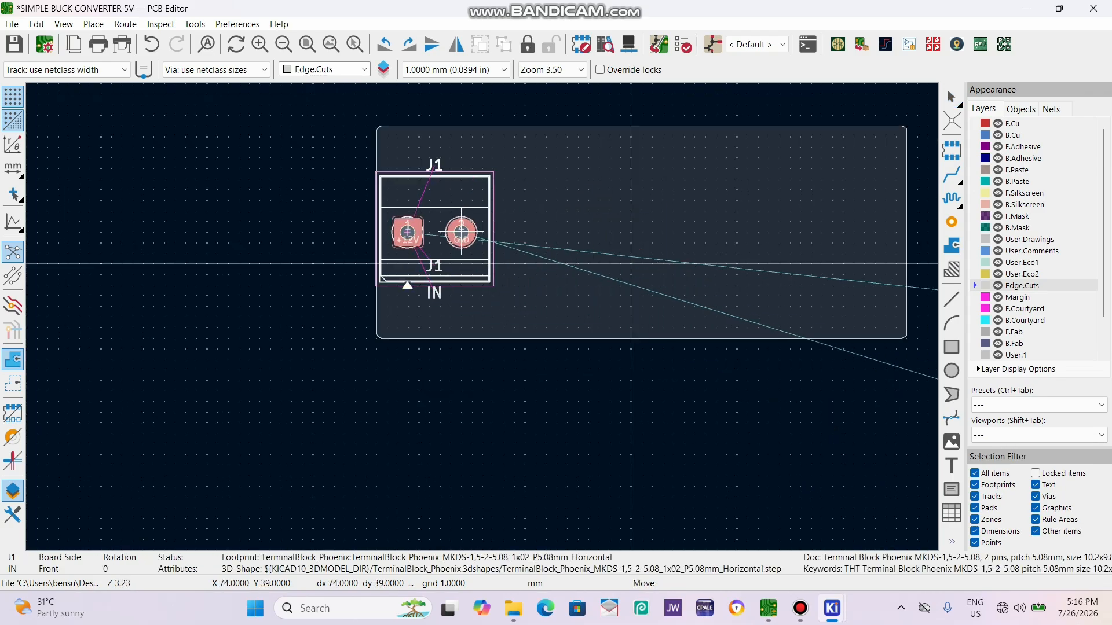
pyautogui.press('r')
pyautogui.press('r')
pyautogui.press('r')
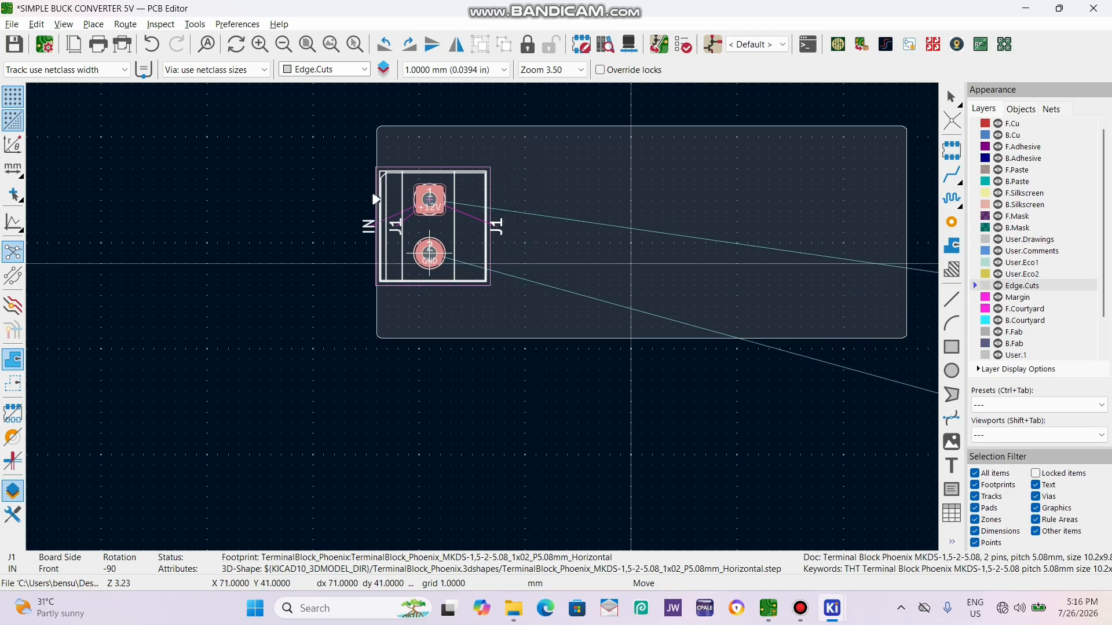
pyautogui.click(429, 253)
pyautogui.click(503, 401)
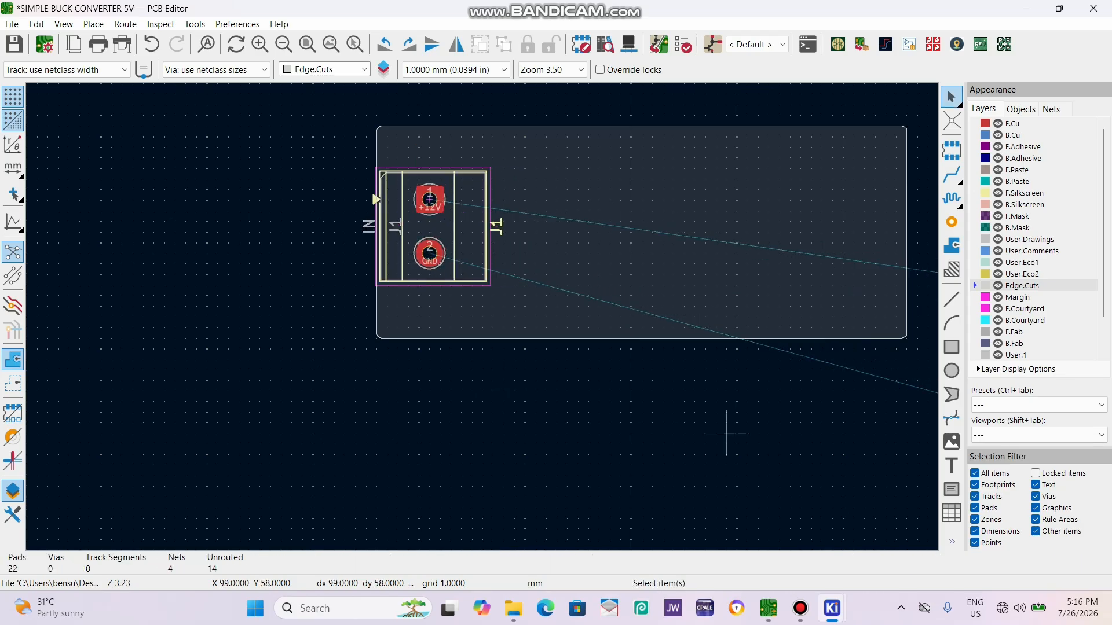
# Move the output terminal block J2 onto the board, rotated to 90 degrees, in the lower right corner.
pyautogui.scroll(-2, 670, 297)
pyautogui.click(734, 349)
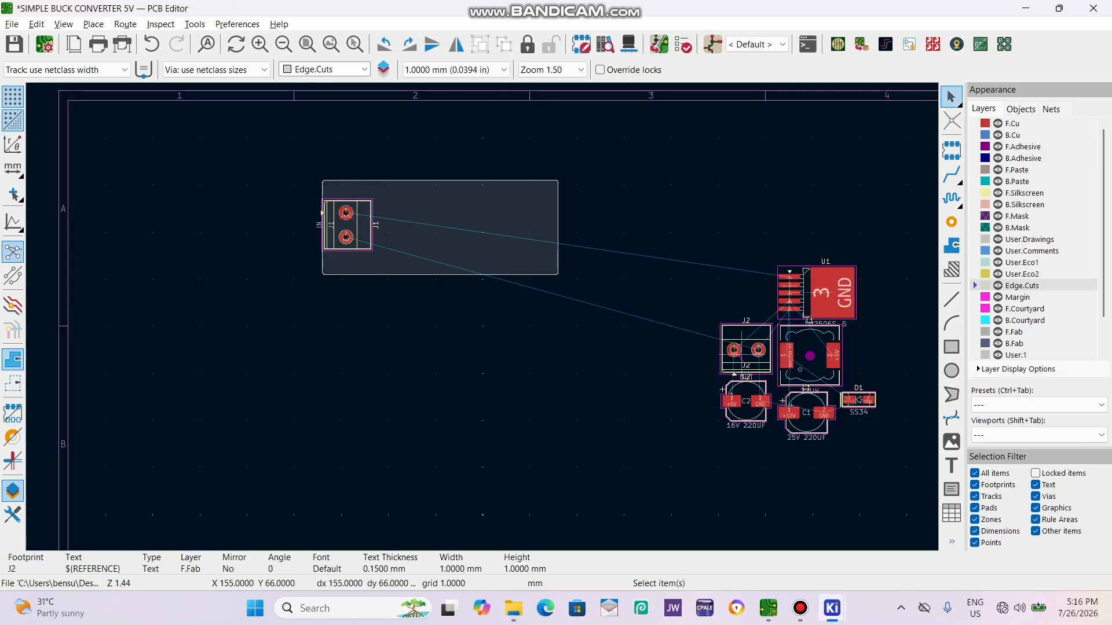
pyautogui.press('m')
pyautogui.scroll(2, 557, 275)
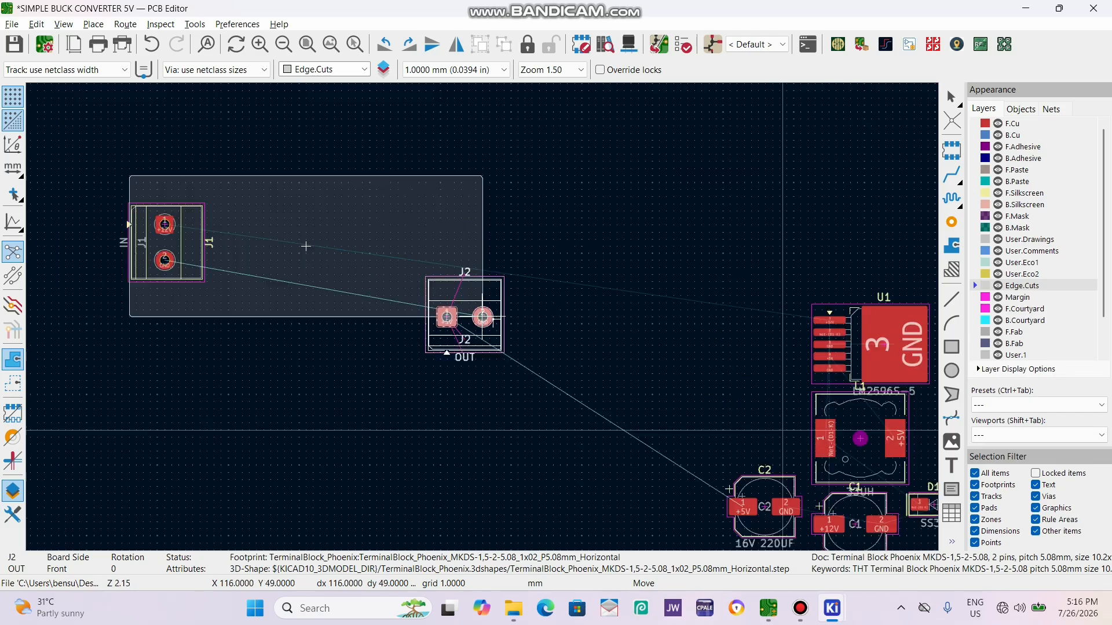
pyautogui.press('r')
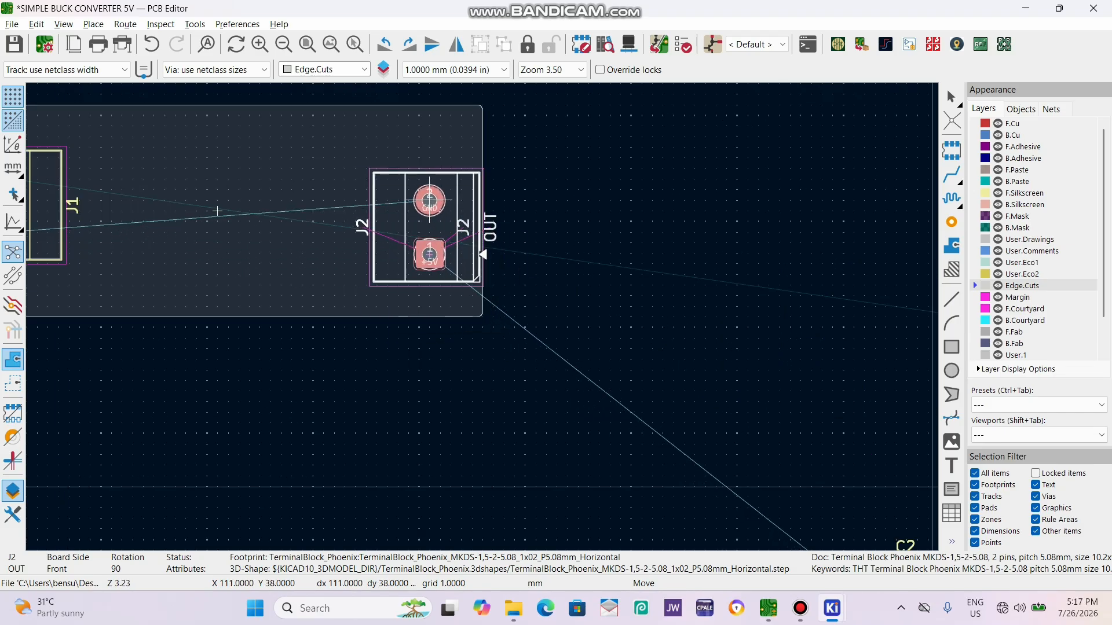
pyautogui.click(429, 233)
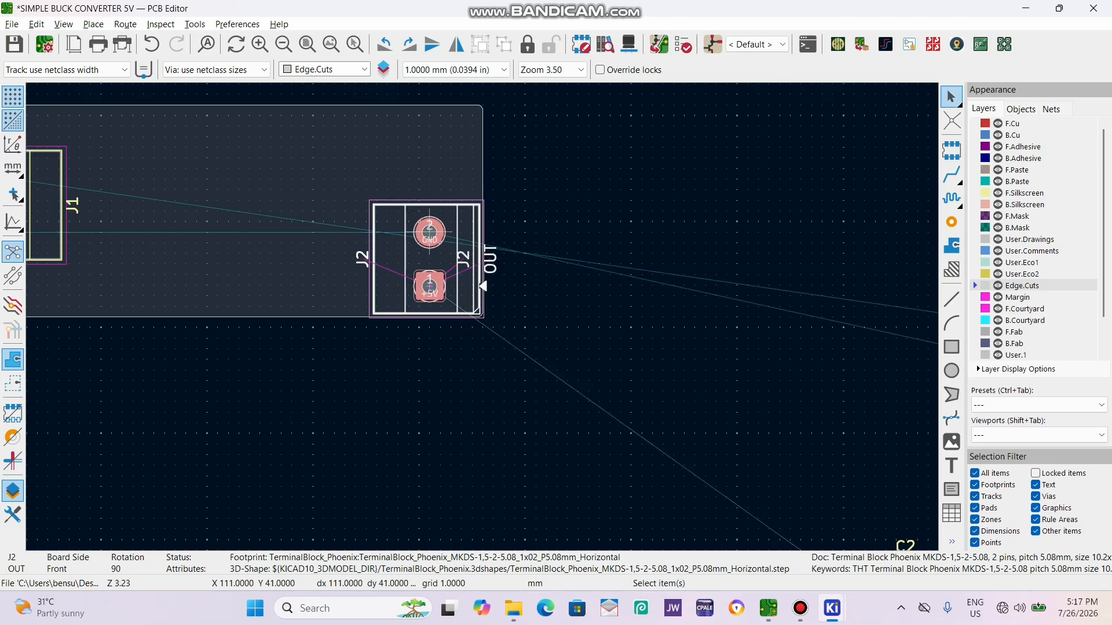
pyautogui.scroll(-2, 508, 422)
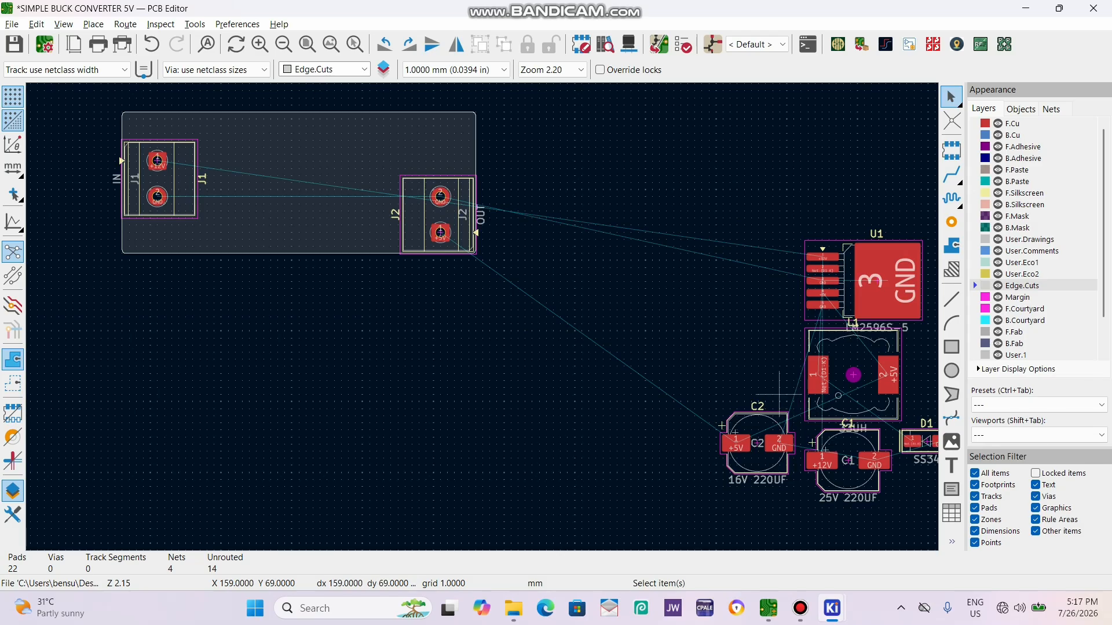
# Switch to the schematic and examine the connections from J1 and C1 through U1, D1 and L1 to C2 and J2.
pyautogui.click(712, 44)
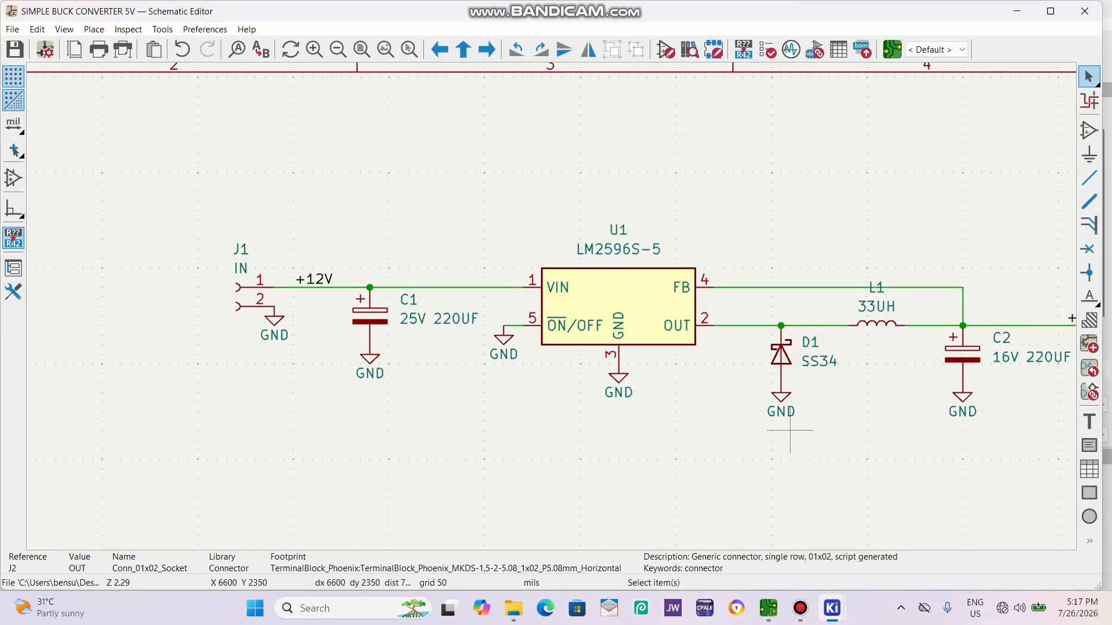
pyautogui.scroll(-1, 466, 353)
pyautogui.scroll(2, 550, 306)
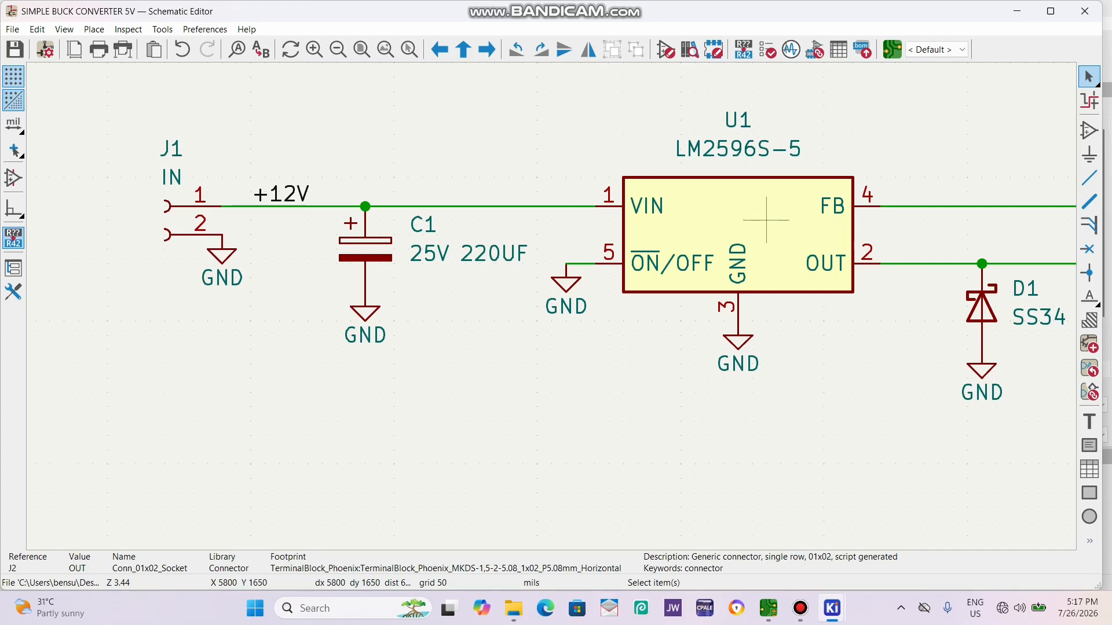
pyautogui.scroll(-2, 766, 205)
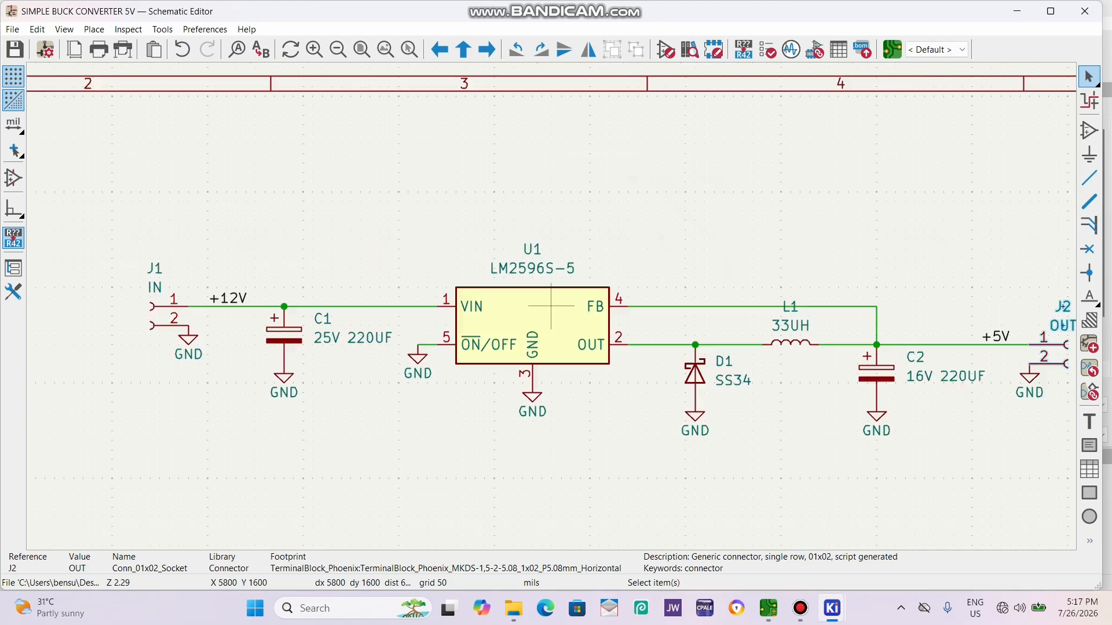
pyautogui.scroll(4, 551, 305)
pyautogui.scroll(-2, 551, 306)
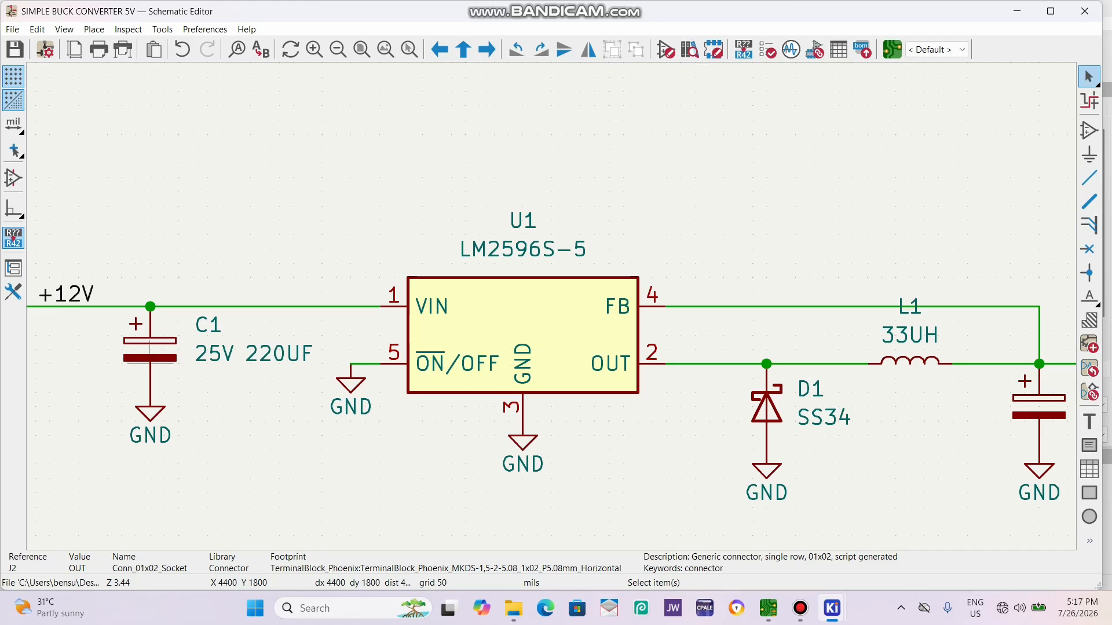
pyautogui.click(150, 358)
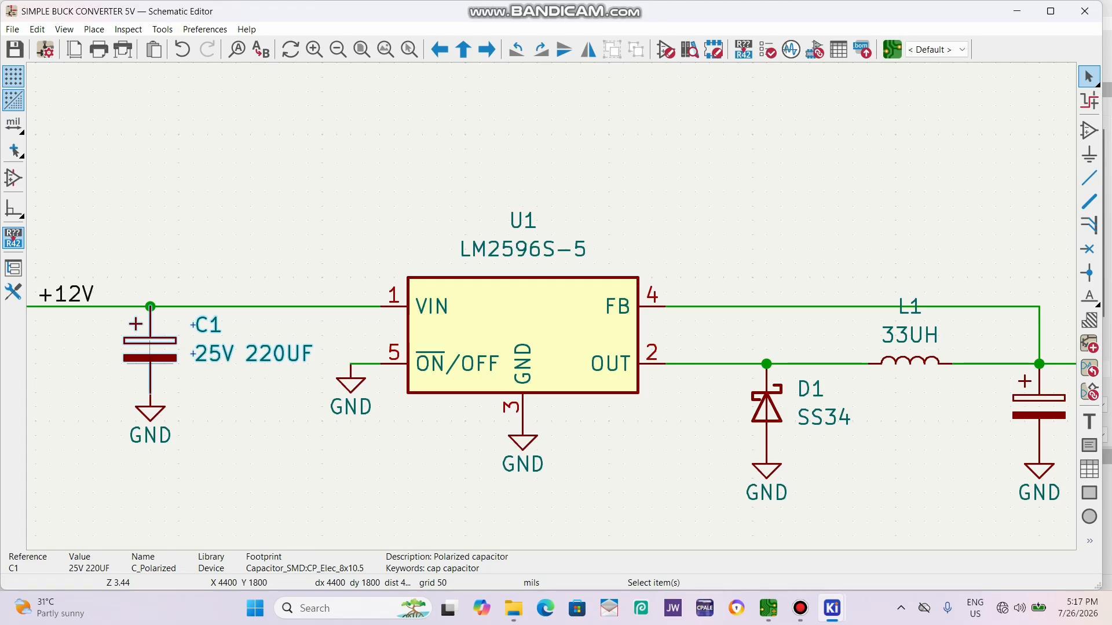
pyautogui.scroll(-3, 780, 440)
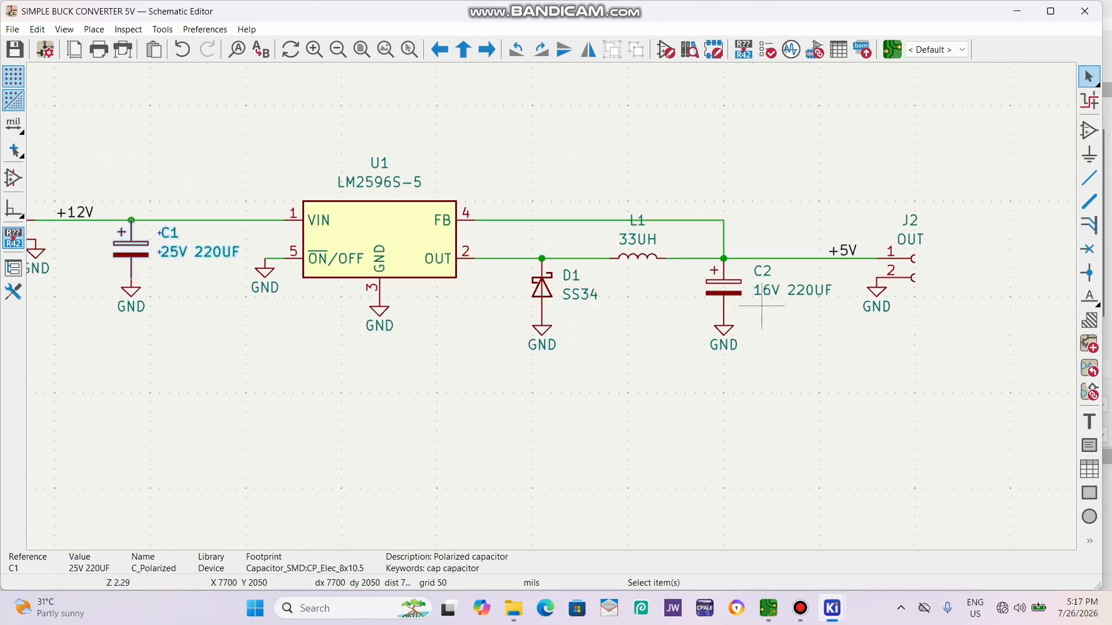
# Select C2 and C1 in the schematic and compare their footprints in the PCB layout.
pyautogui.click(704, 307)
pyautogui.click(704, 307)
pyautogui.click(157, 256)
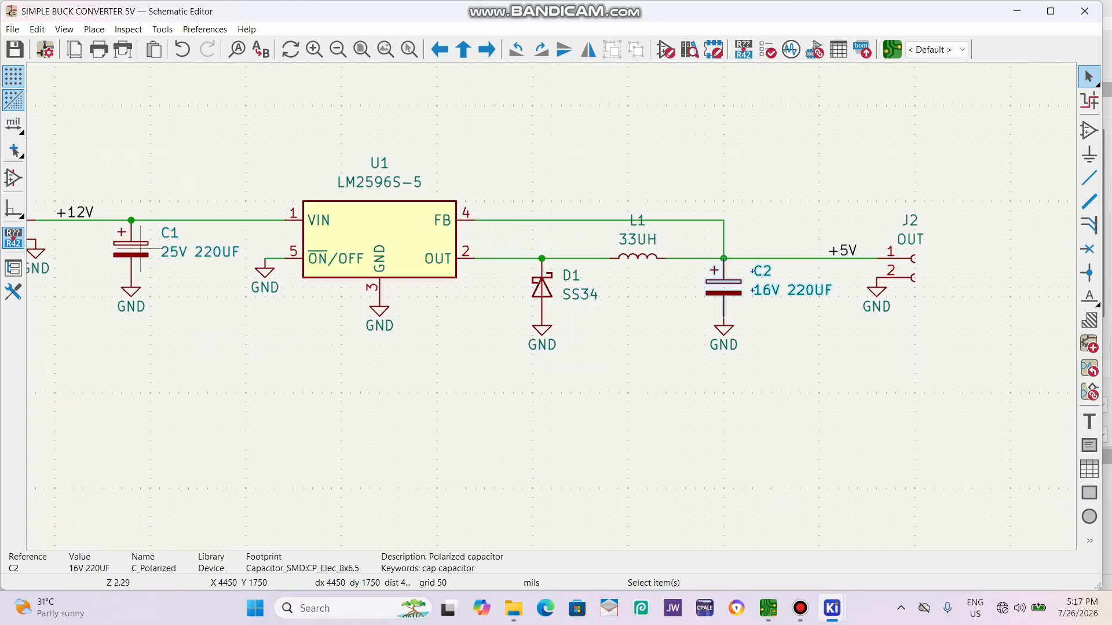
pyautogui.click(891, 49)
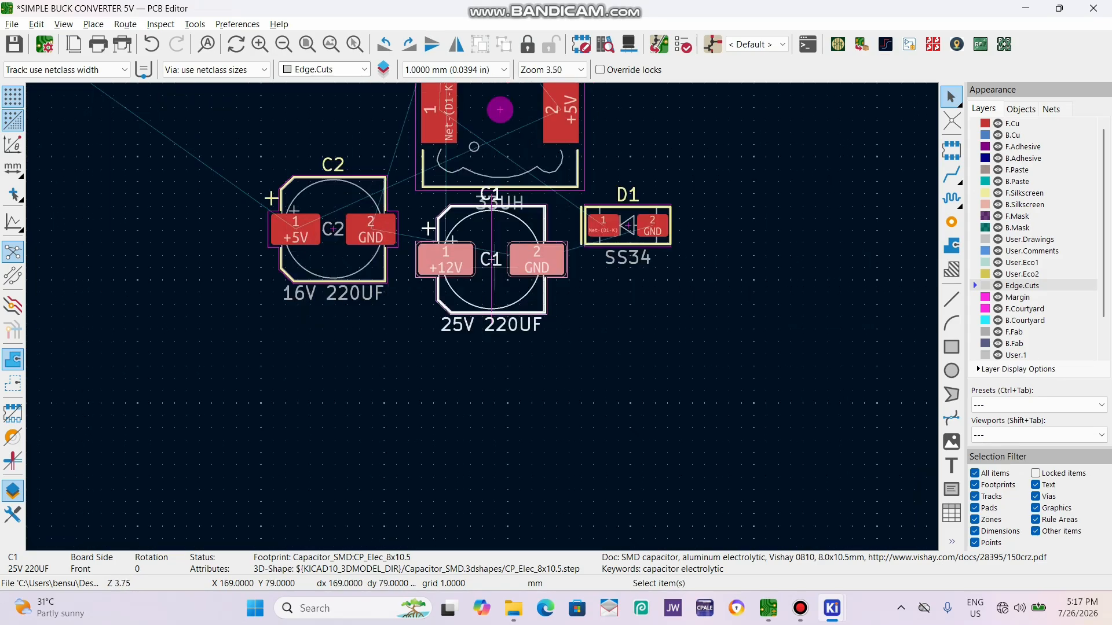
pyautogui.scroll(-1, 457, 242)
pyautogui.scroll(1, 482, 317)
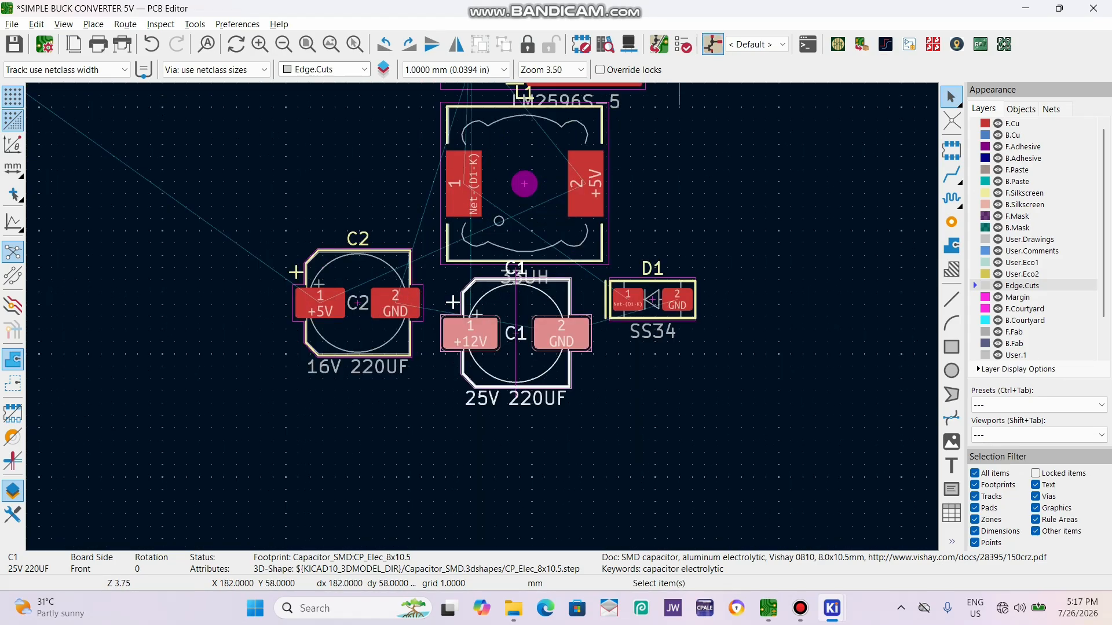
# Return to the schematic, open the footprint assignments and check the ones for capacitors C1 and C2.
pyautogui.click(712, 44)
pyautogui.click(815, 49)
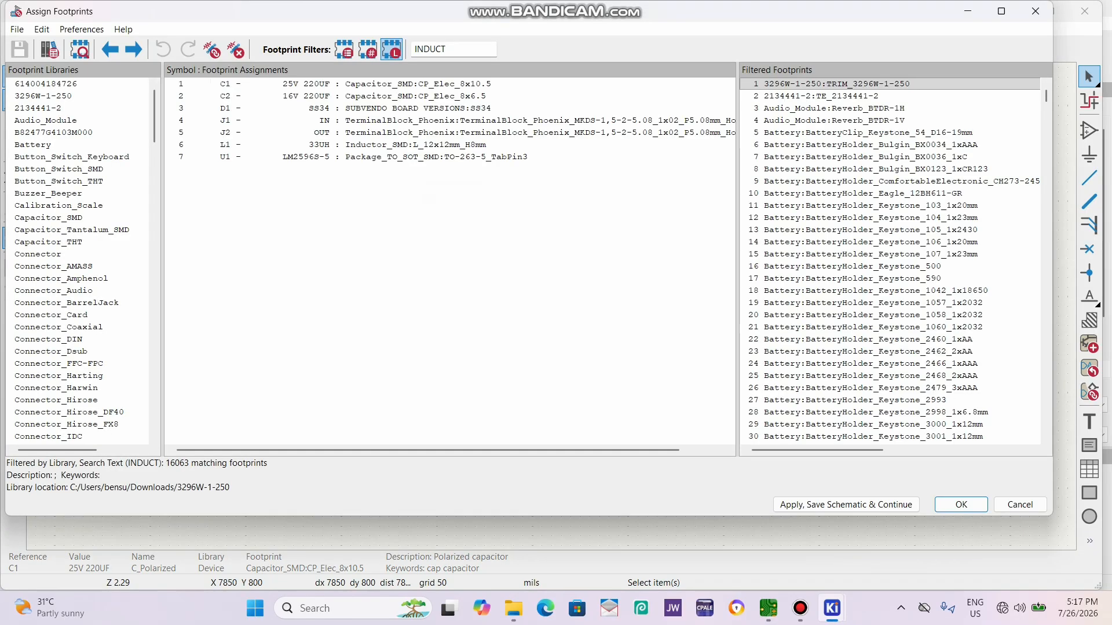
pyautogui.click(440, 96)
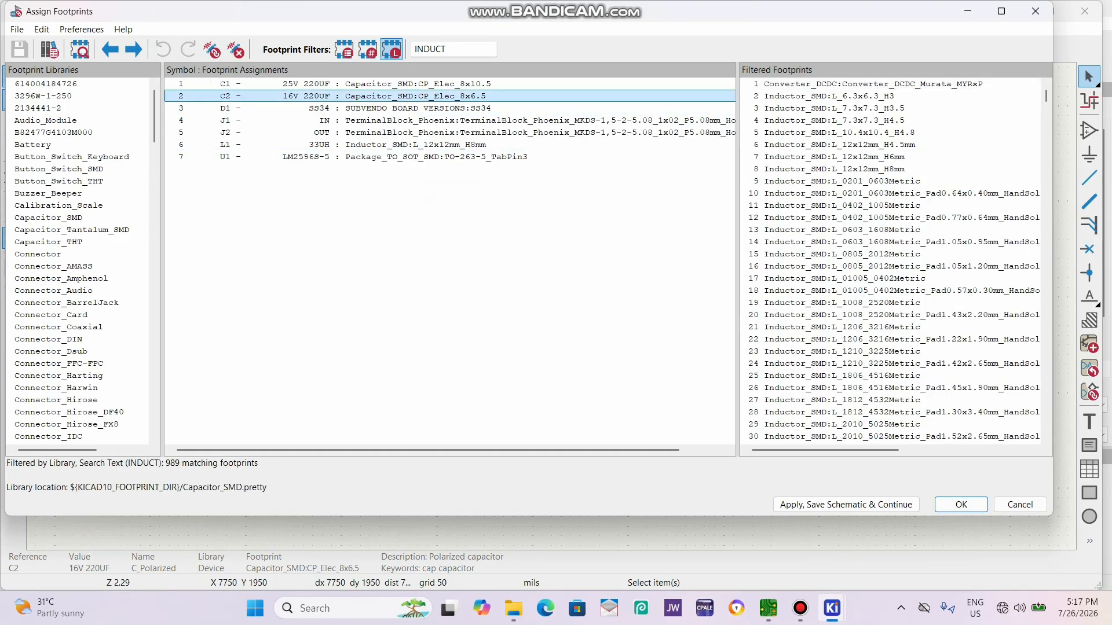
pyautogui.scroll(-3, 892, 156)
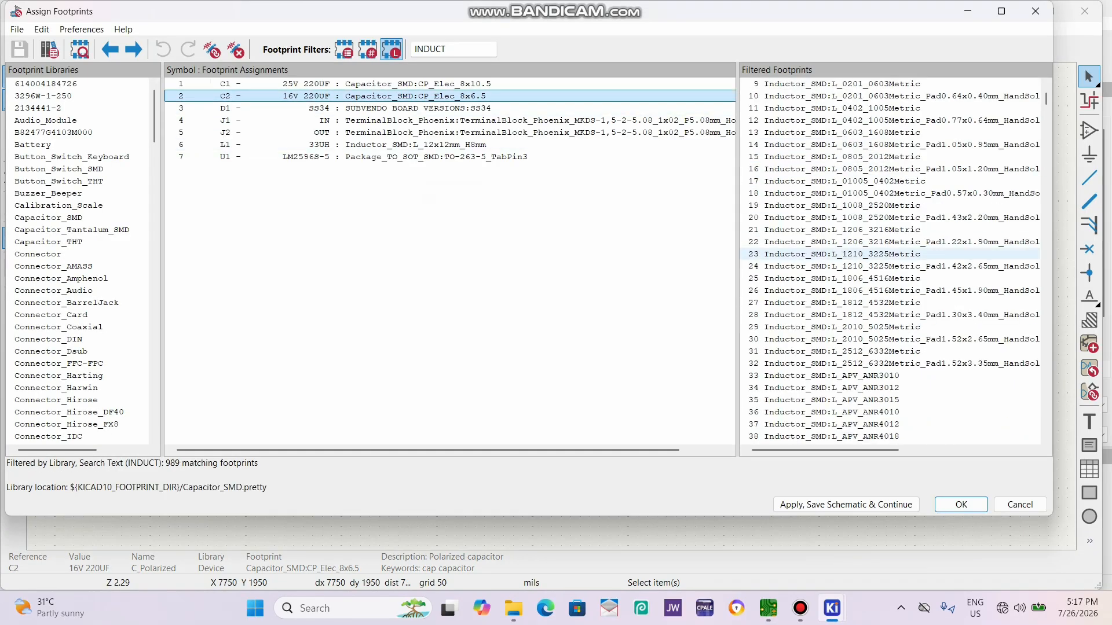
pyautogui.scroll(3, 892, 253)
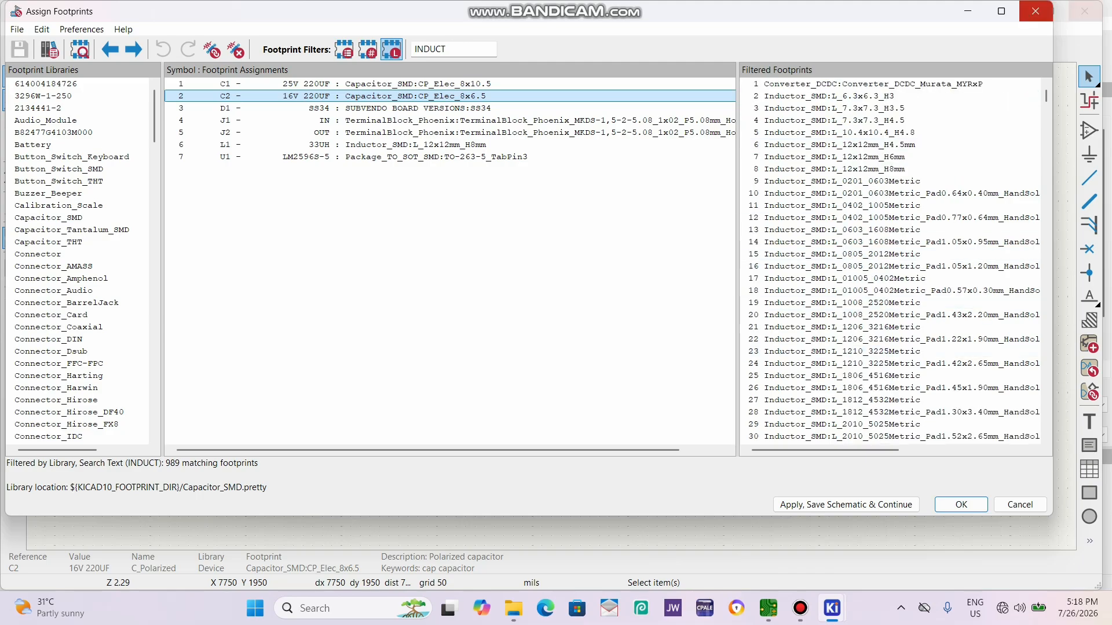
pyautogui.click(1036, 11)
# View the components still outside the board in the PCB layout and check them against the schematic.
pyautogui.click(891, 49)
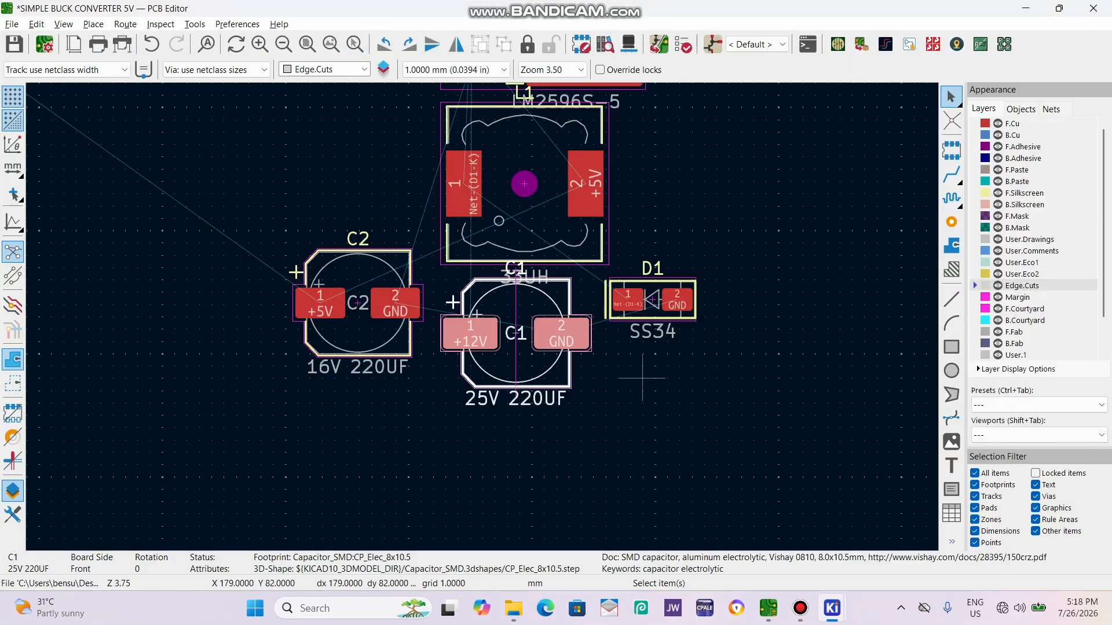
pyautogui.scroll(-3, 472, 327)
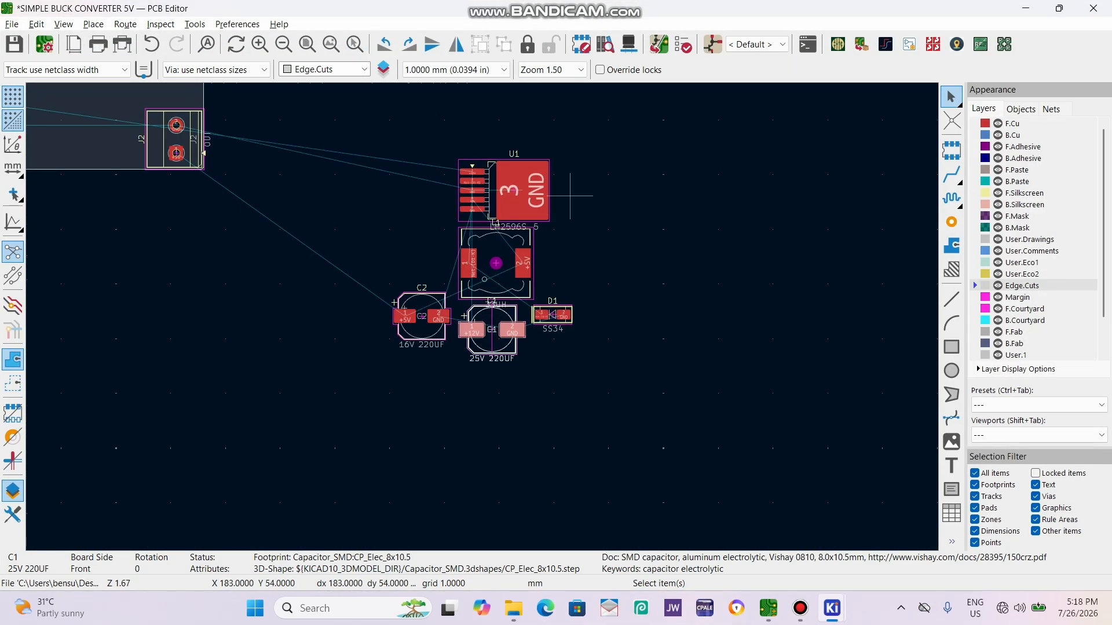
pyautogui.hotkey('alt', 'Tab')
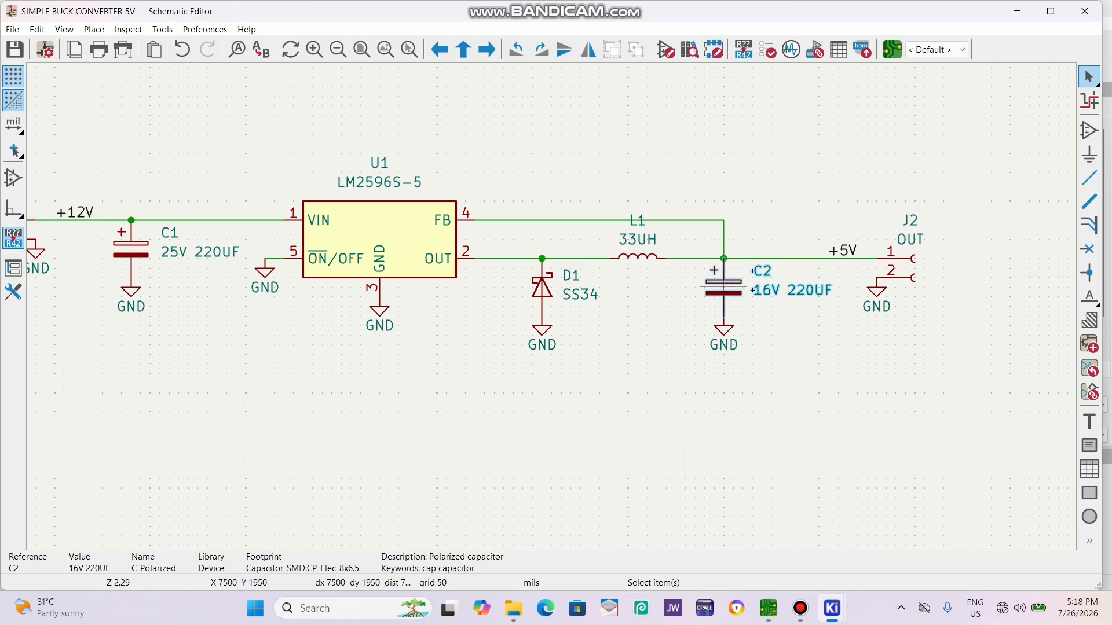
# Compare the unplaced components in the PCB layout with the schematic connections from J1 and C1 to U1.
pyautogui.click(892, 49)
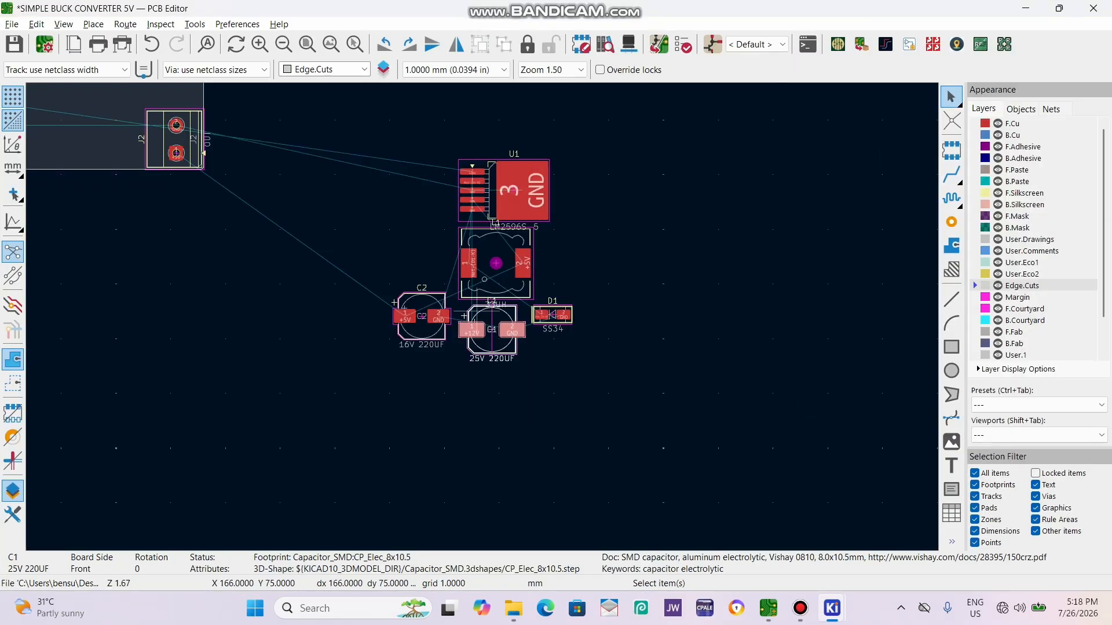
pyautogui.scroll(5, 441, 287)
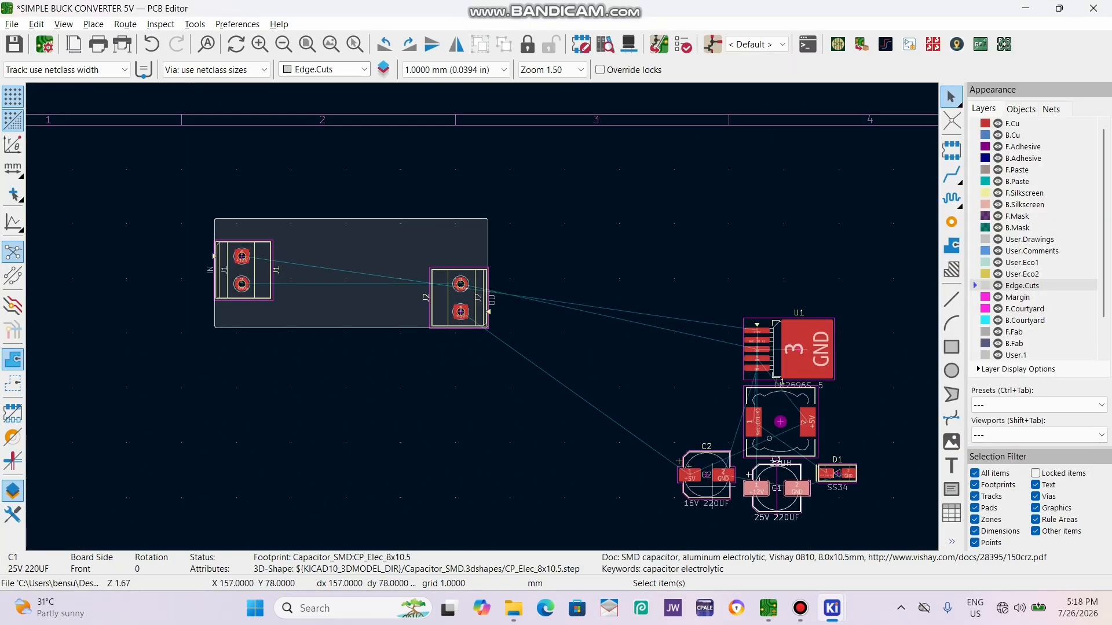
pyautogui.scroll(-5, 482, 317)
pyautogui.click(712, 44)
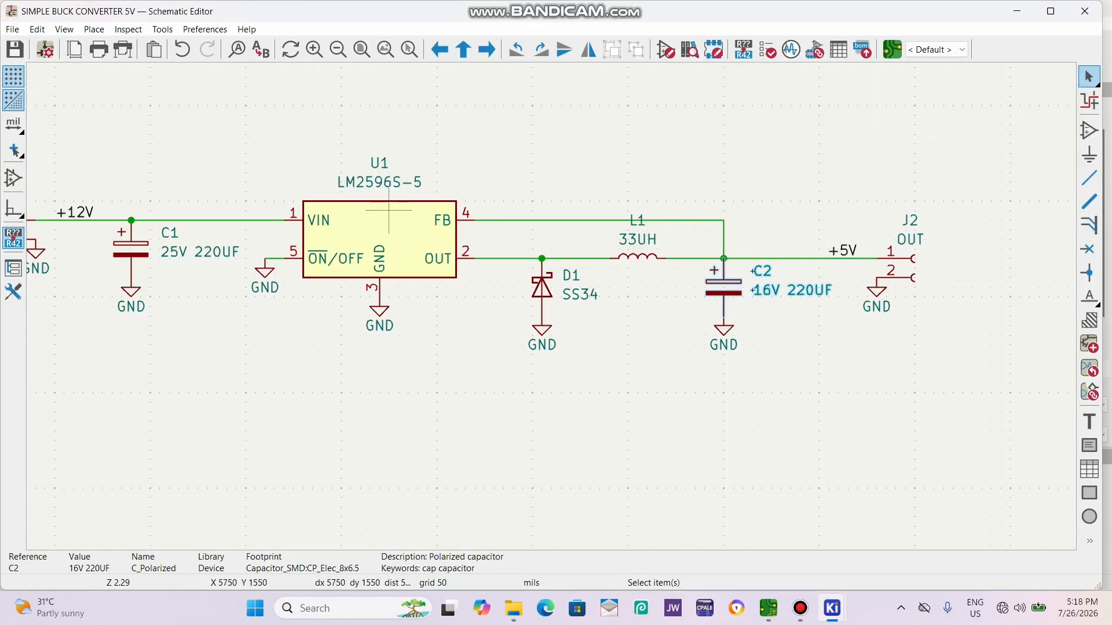
pyautogui.scroll(-3, 388, 212)
pyautogui.scroll(5, 436, 205)
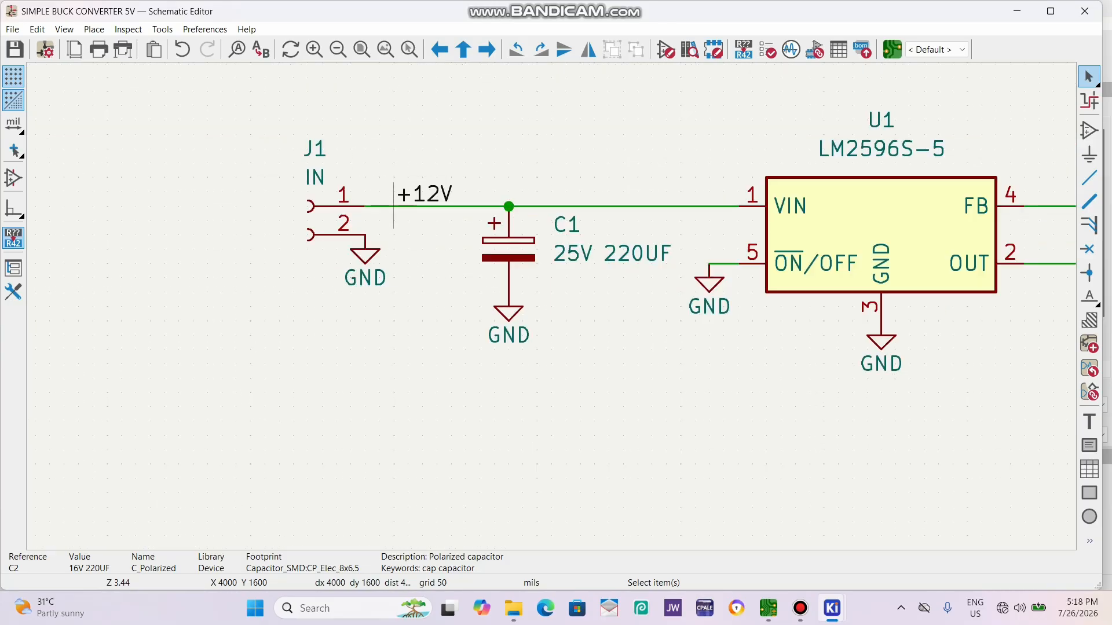
pyautogui.scroll(-2, 561, 310)
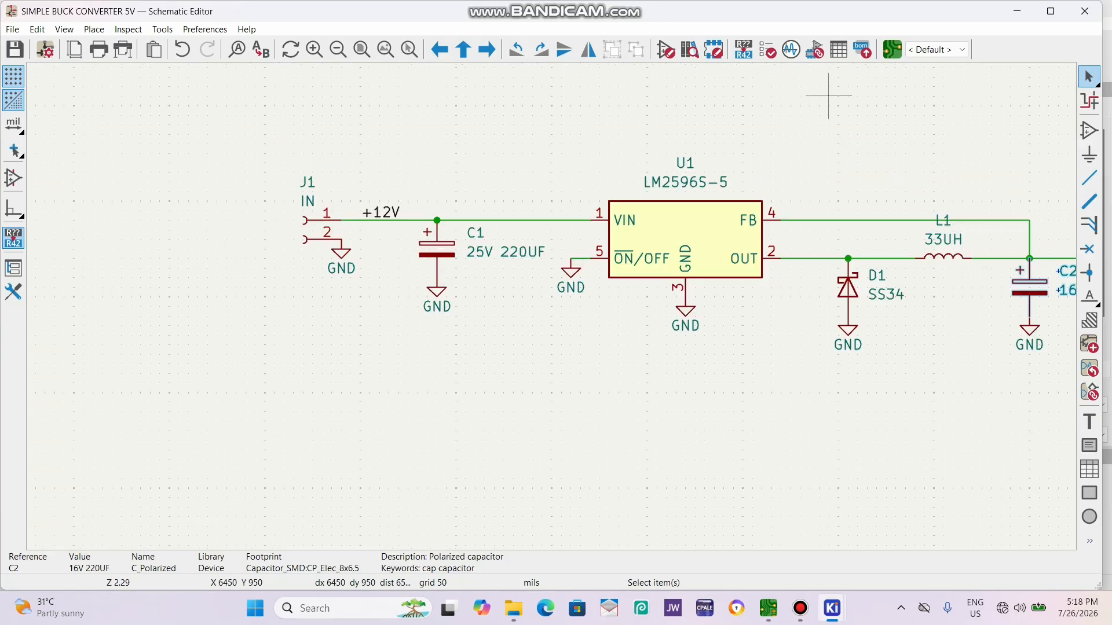
pyautogui.click(892, 49)
# Place capacitor C1 on the board beside the input terminal J1, near the board's lower edge.
pyautogui.scroll(1, 538, 295)
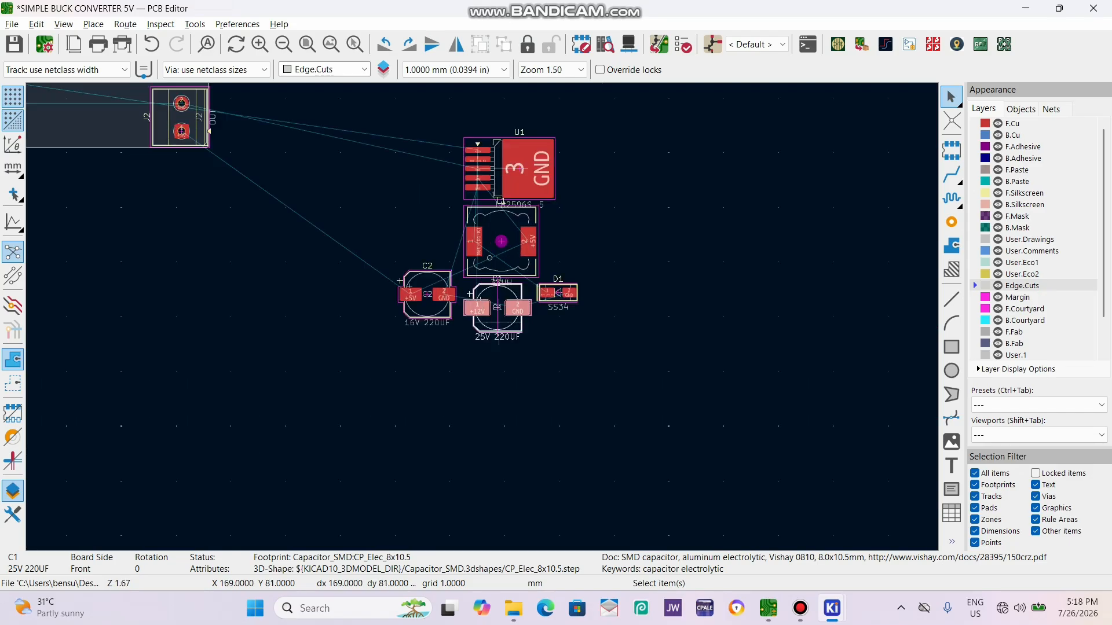
pyautogui.moveTo(504, 322); pyautogui.dragTo(165, 229)
pyautogui.scroll(-1, 154, 224)
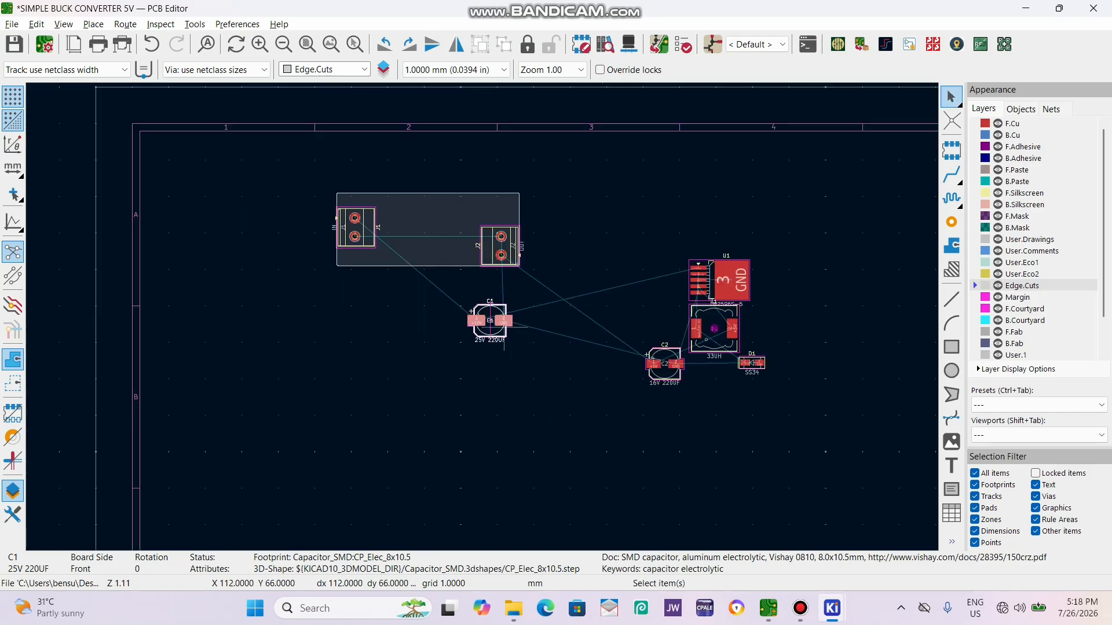
pyautogui.moveTo(504, 327); pyautogui.dragTo(391, 232)
pyautogui.scroll(2, 390, 232)
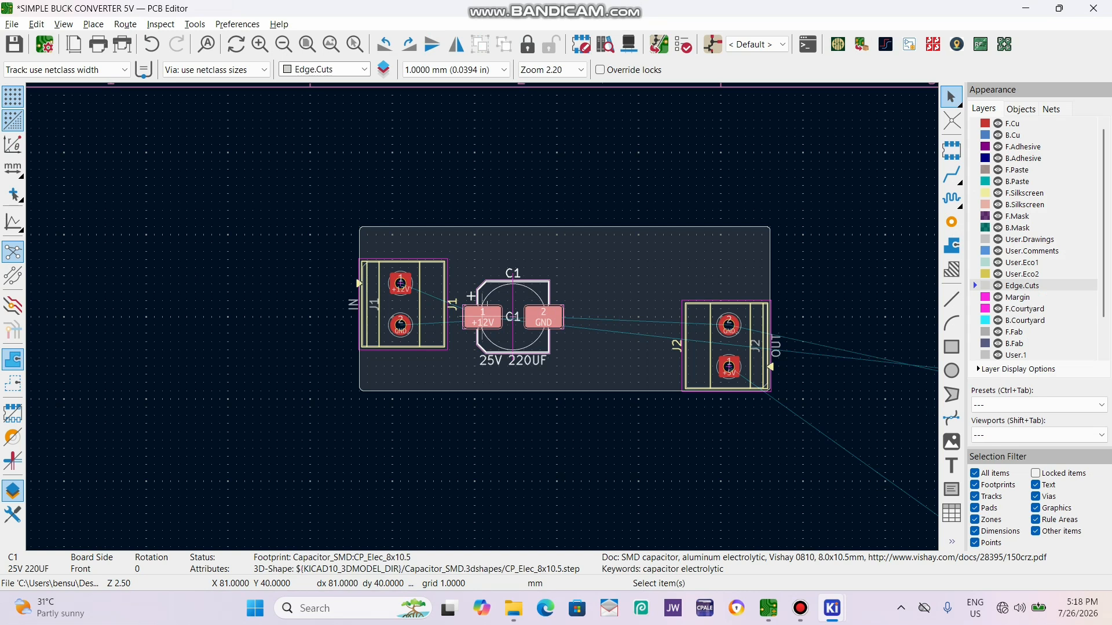
pyautogui.moveTo(508, 312); pyautogui.dragTo(509, 340)
pyautogui.scroll(2, 509, 340)
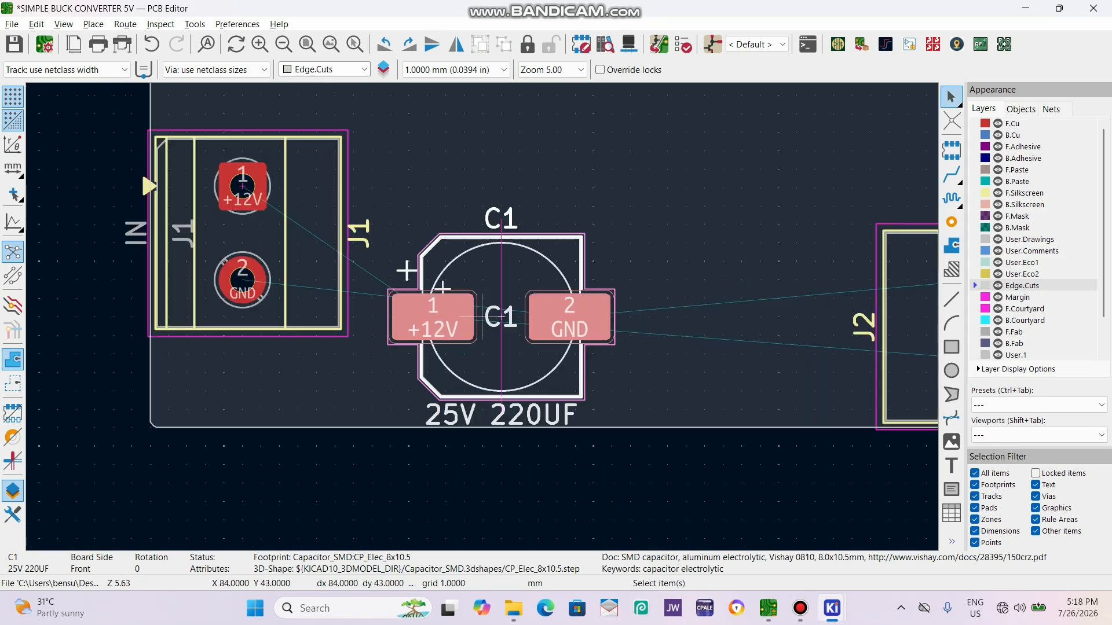
pyautogui.press('m')
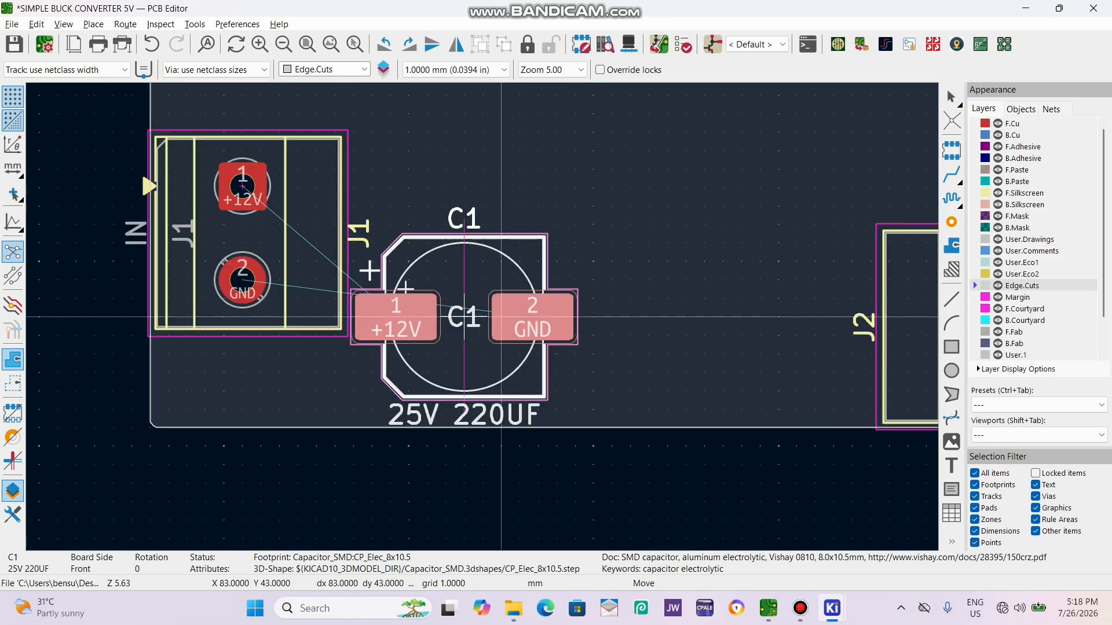
pyautogui.press('Down')
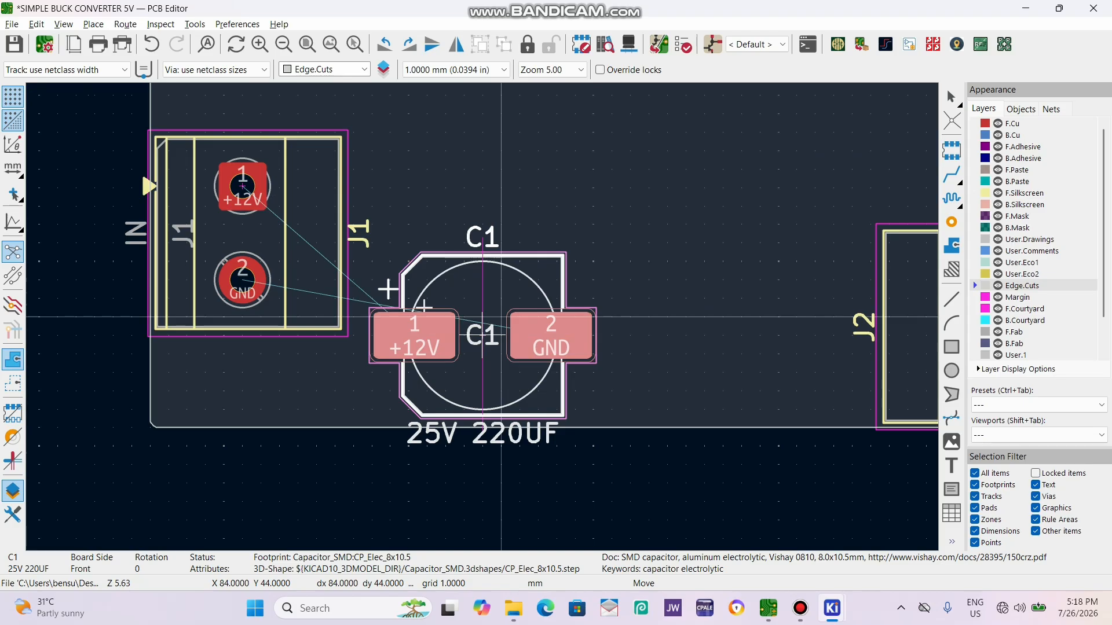
pyautogui.press('Left')
pyautogui.click(483, 317)
# Set the grid to 0.1 mm and fine-tune C1's position beside J1.
pyautogui.click(454, 69)
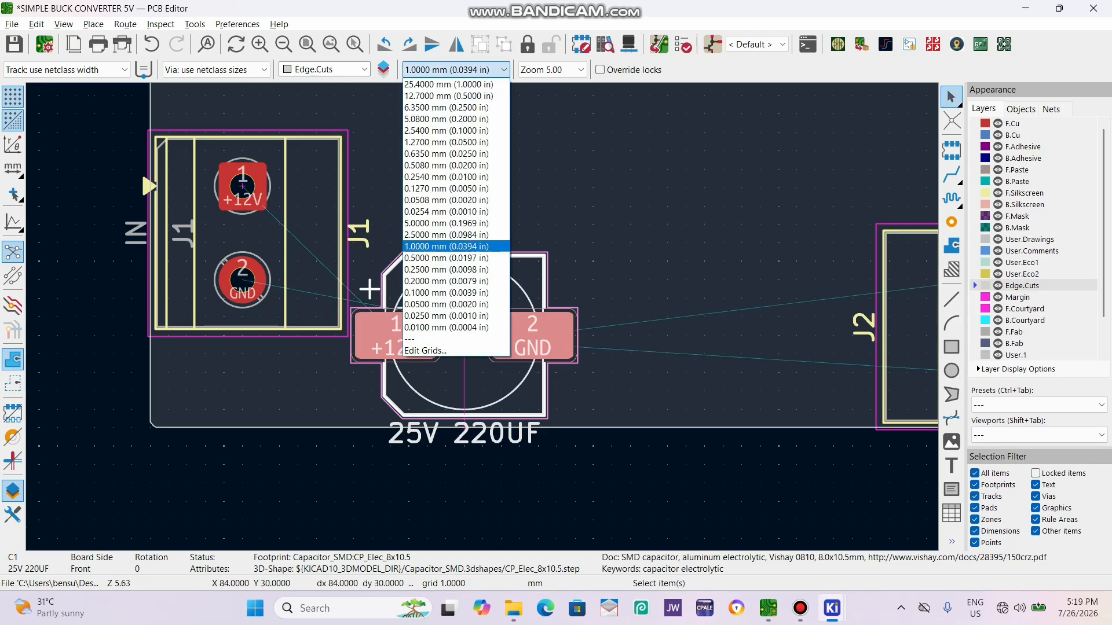
pyautogui.press('Up')
pyautogui.press('Up')
pyautogui.press('Return')
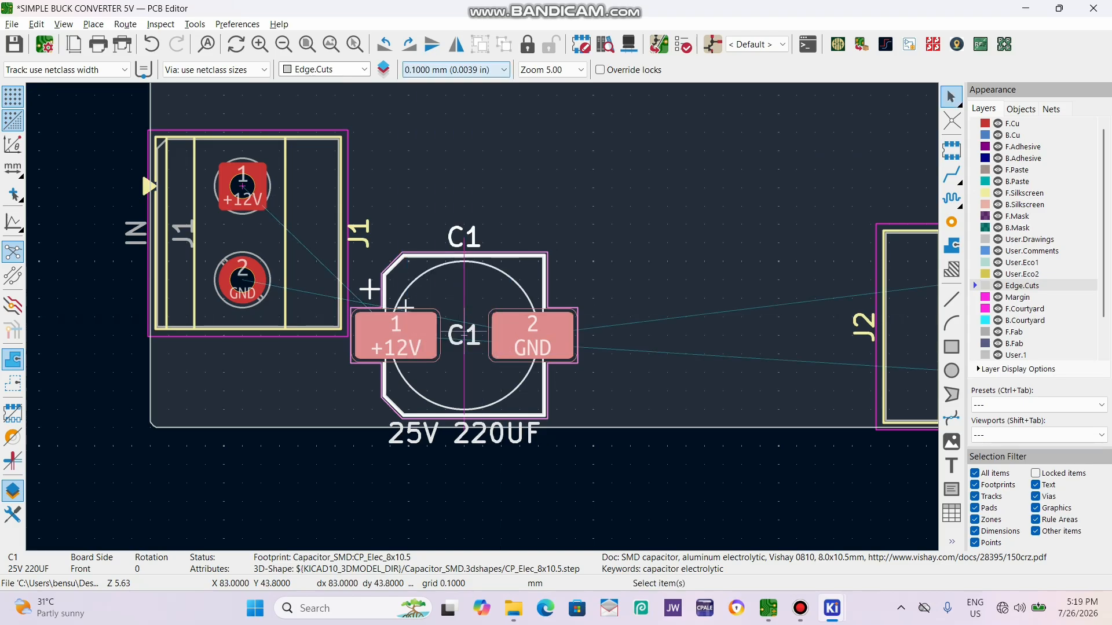
pyautogui.press('m')
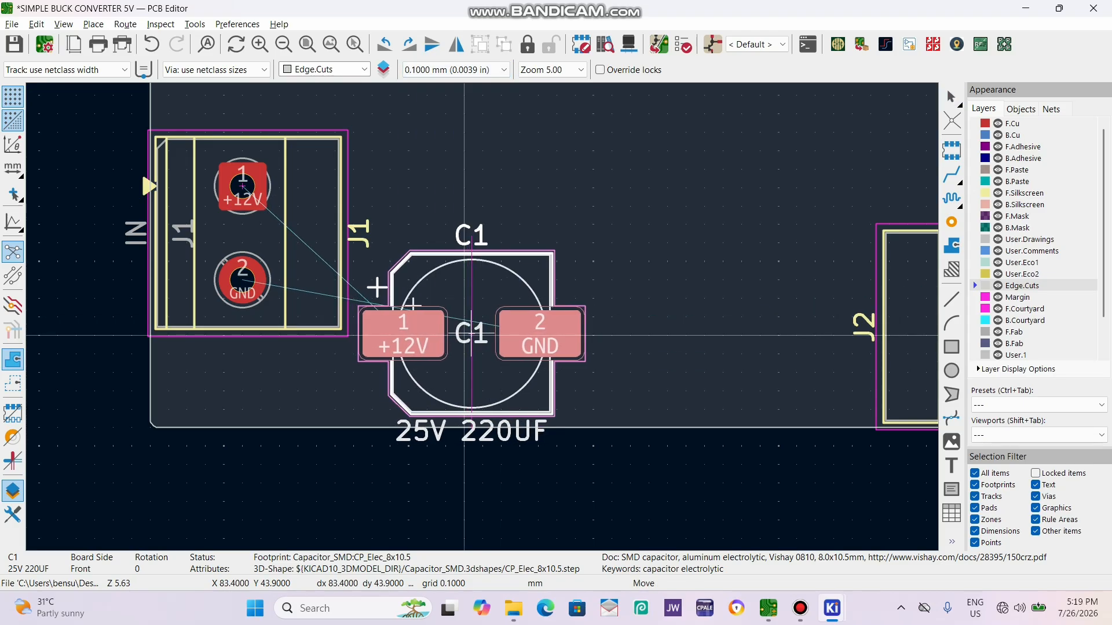
pyautogui.click(475, 335)
pyautogui.click(633, 477)
pyautogui.scroll(-1, 632, 477)
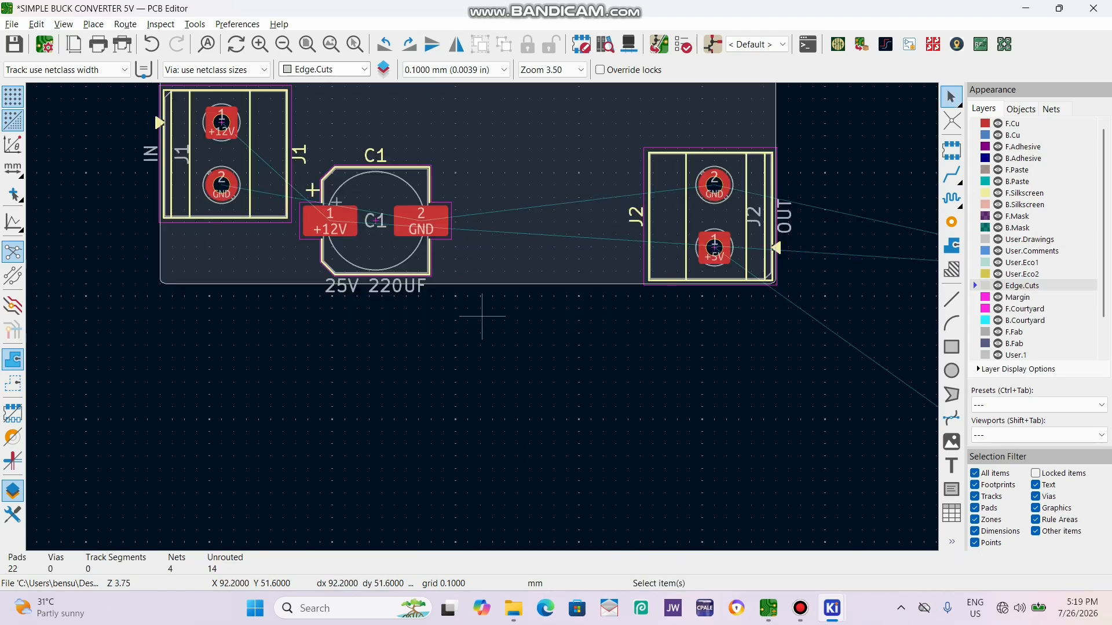
# Move regulator U1 onto the board above C1 and rotate it to 180°, with its pins facing J2.
pyautogui.scroll(-1, 509, 291)
pyautogui.scroll(-1, 480, 316)
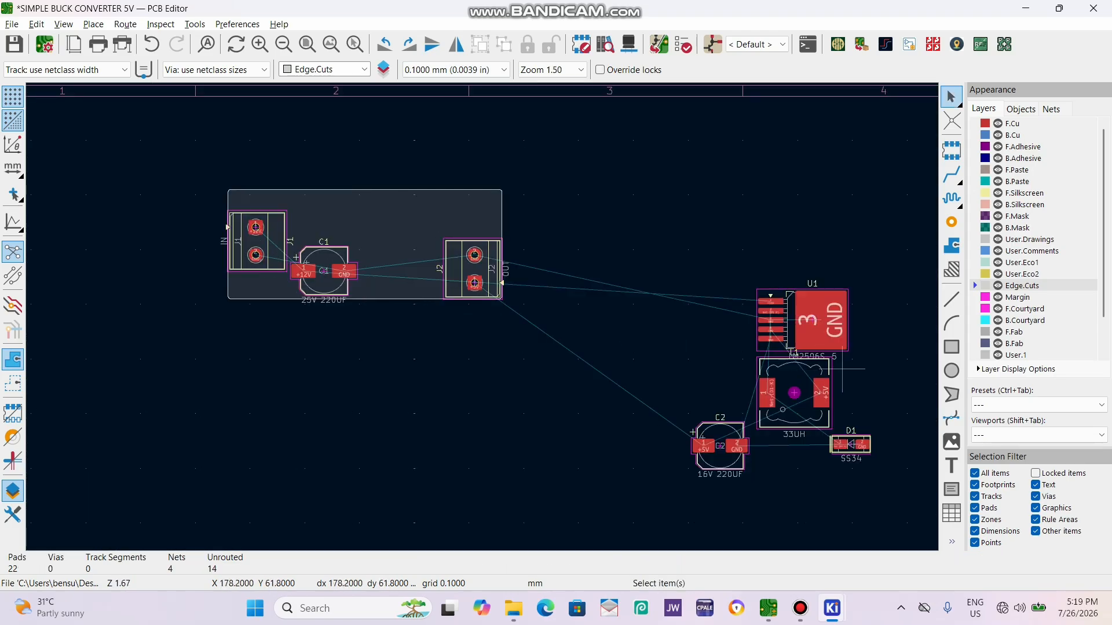
pyautogui.click(792, 350)
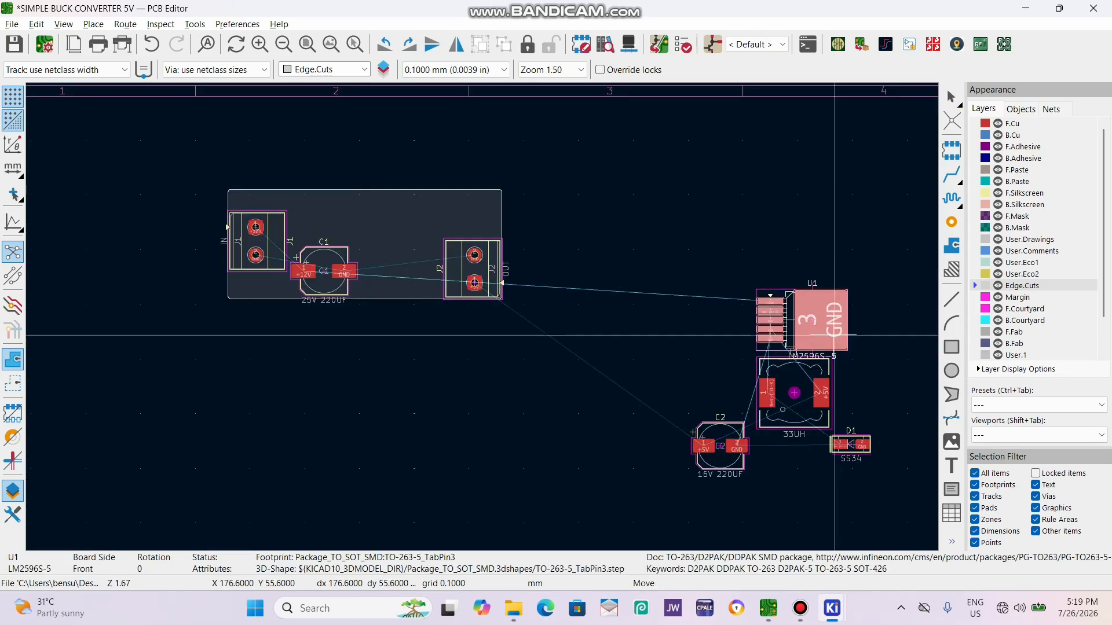
pyautogui.moveTo(792, 351); pyautogui.dragTo(344, 270)
pyautogui.scroll(1, 385, 258)
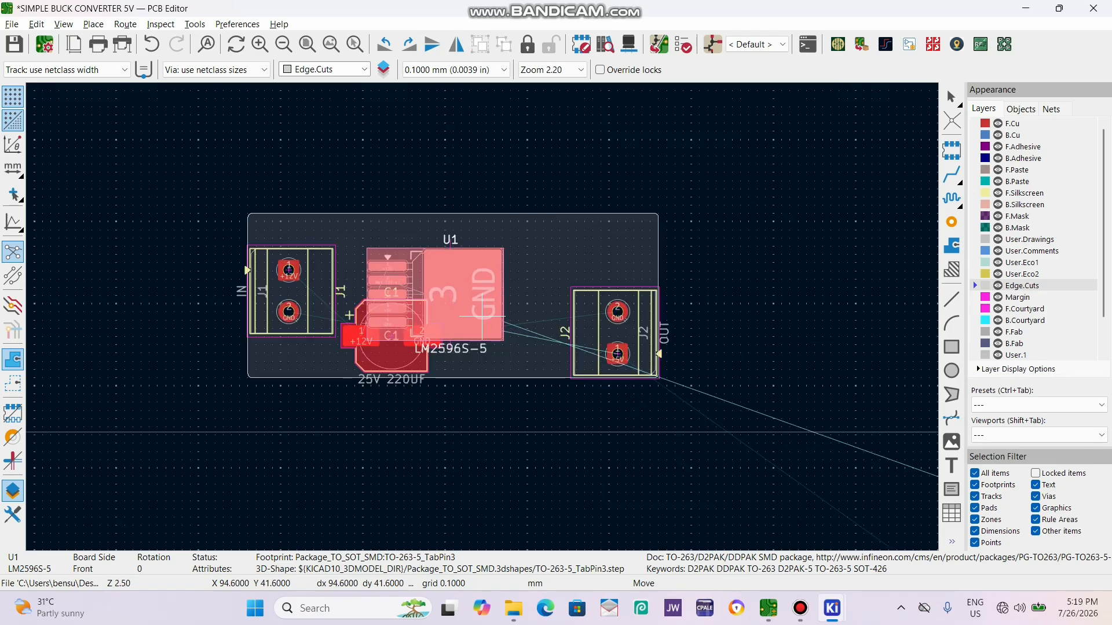
pyautogui.press('r')
pyautogui.press('r')
pyautogui.moveTo(481, 316); pyautogui.dragTo(368, 226)
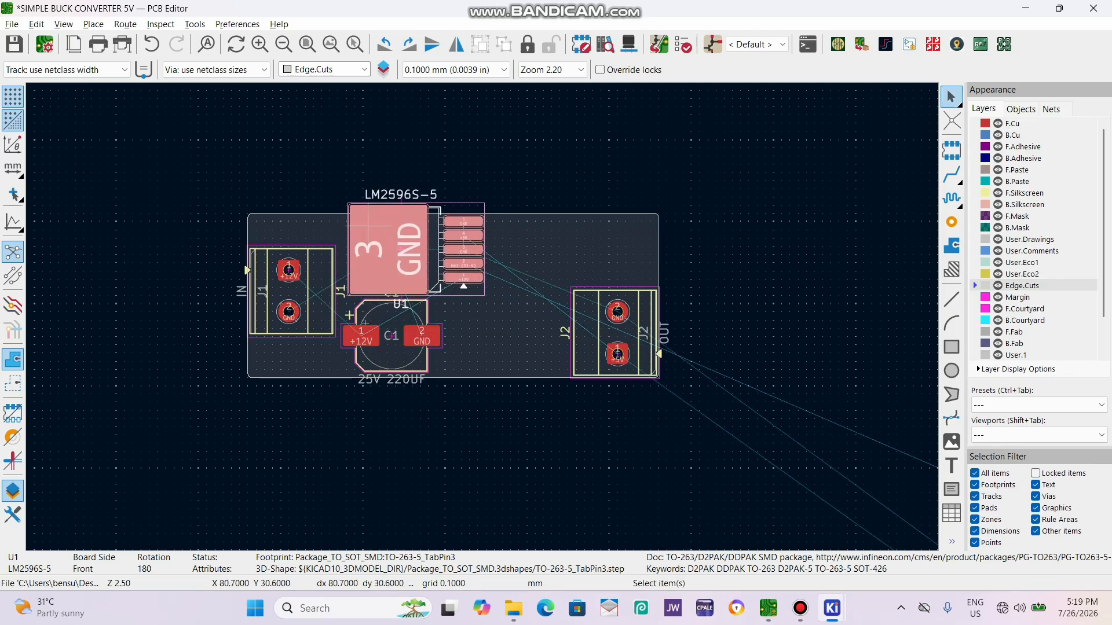
# Extend the board outline's upper edge past U1 to make the board 21.9 mm high.
pyautogui.click(498, 216)
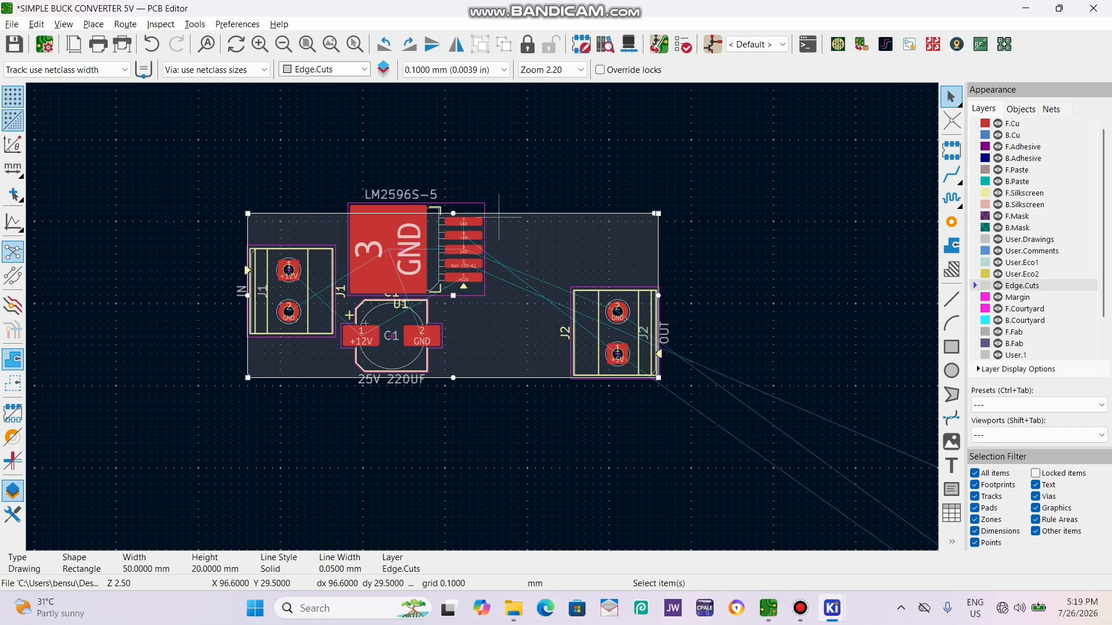
pyautogui.moveTo(453, 213); pyautogui.dragTo(452, 198)
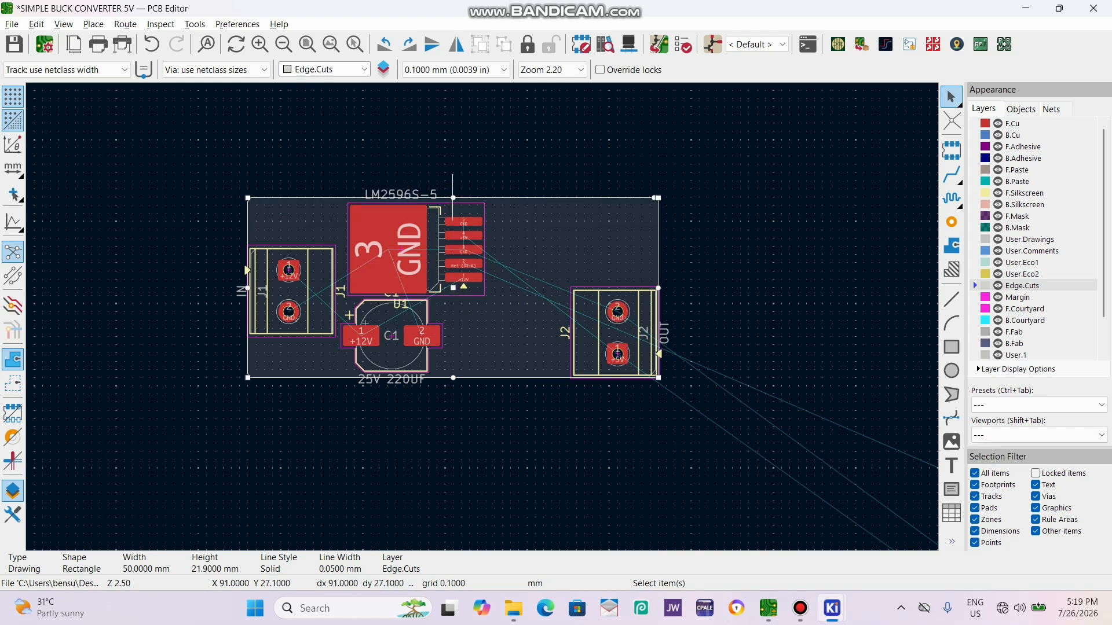
pyautogui.click(767, 250)
pyautogui.scroll(-1, 608, 308)
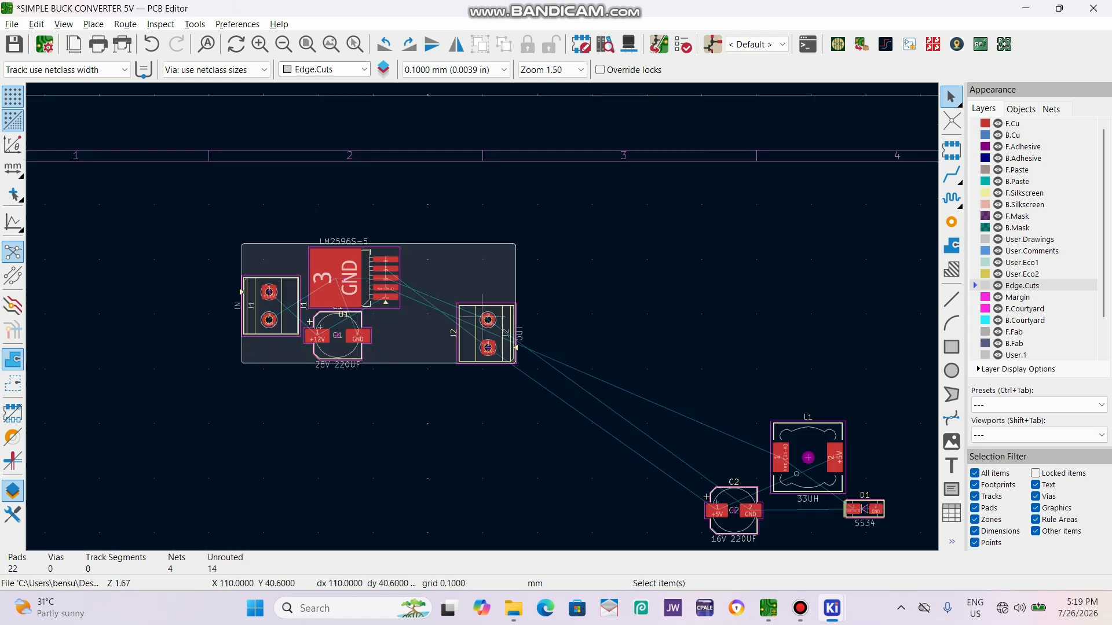
# Widen the board outline to 52 mm on the output side and shift terminal J2 to the new edge.
pyautogui.scroll(1, 619, 441)
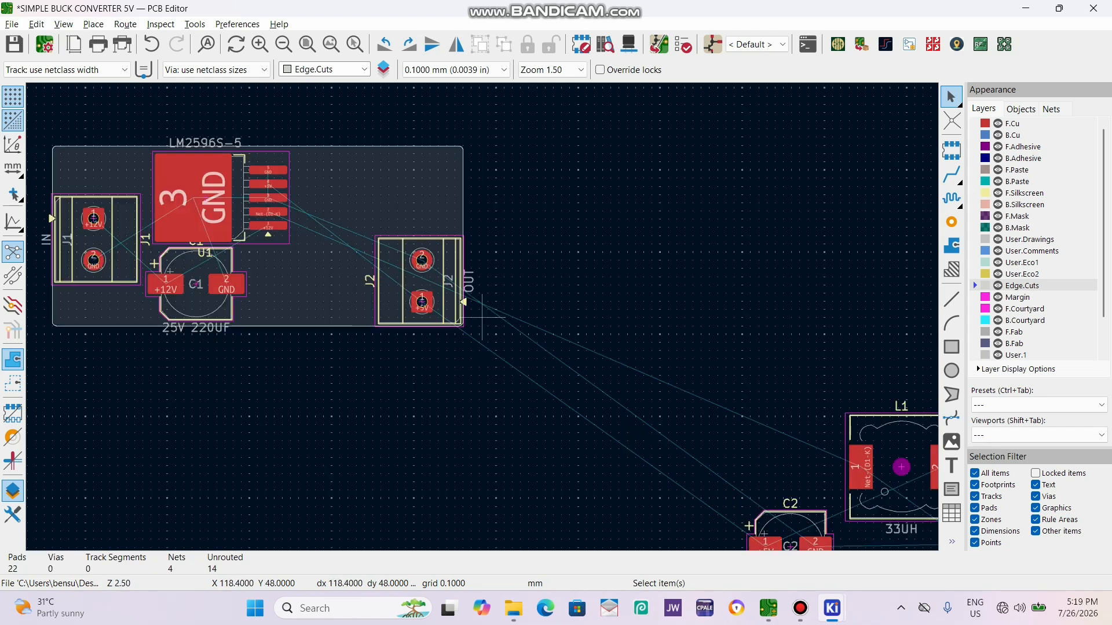
pyautogui.click(463, 236)
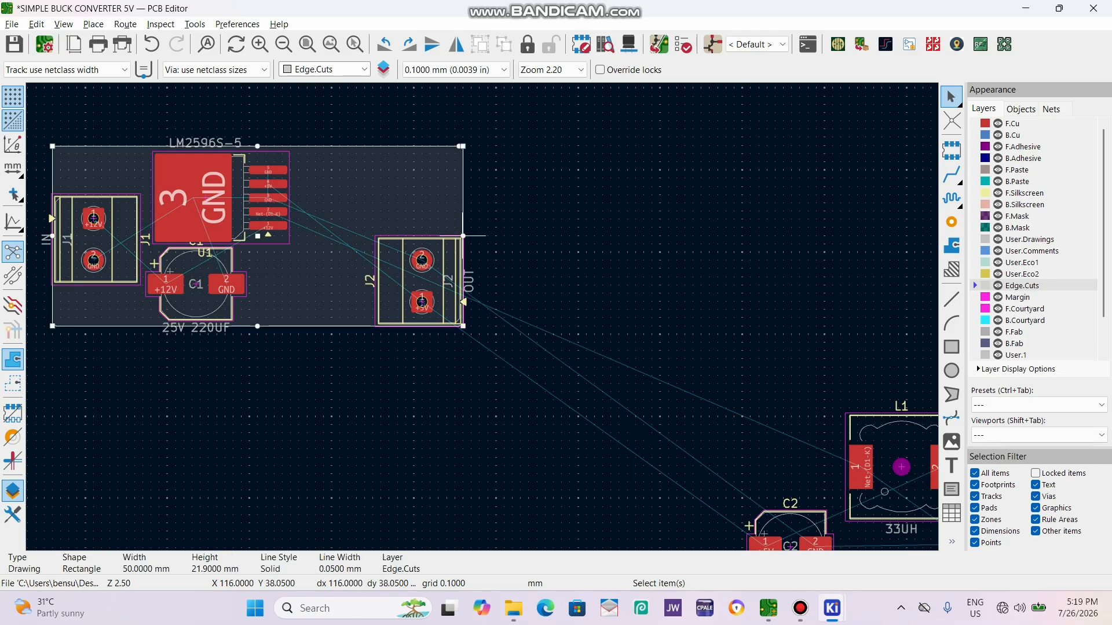
pyautogui.moveTo(463, 235); pyautogui.dragTo(479, 236)
pyautogui.doubleClick(430, 281)
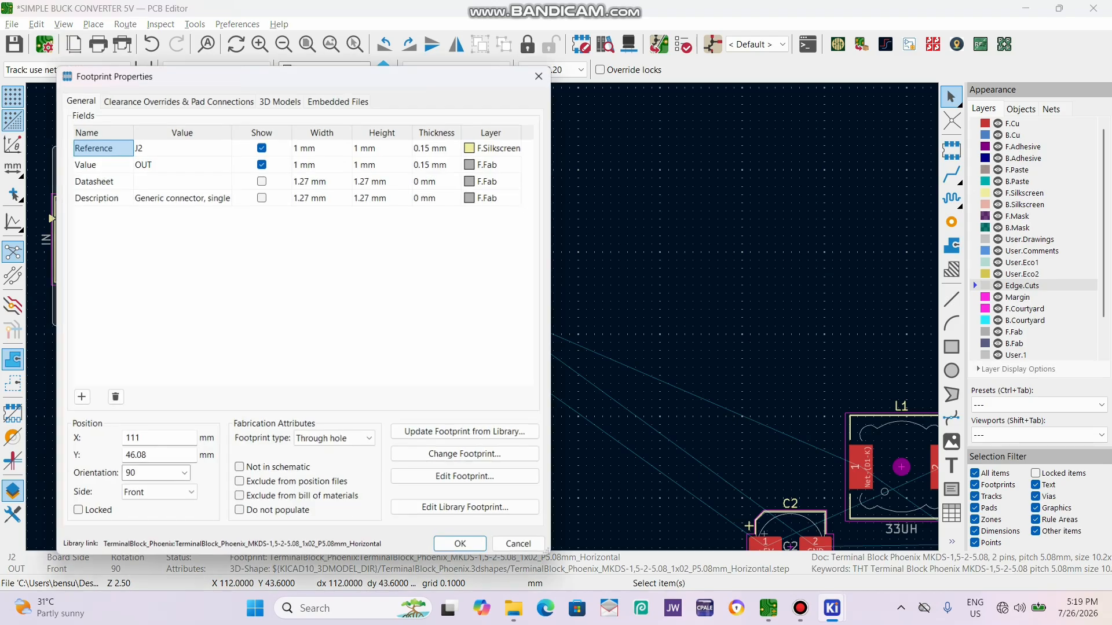
pyautogui.click(541, 74)
pyautogui.moveTo(430, 280); pyautogui.dragTo(445, 281)
# Move inductor L1 onto the board next to U1's pins and rotate it to 90°, just inside the upper edge.
pyautogui.scroll(-1, 648, 375)
pyautogui.click(657, 389)
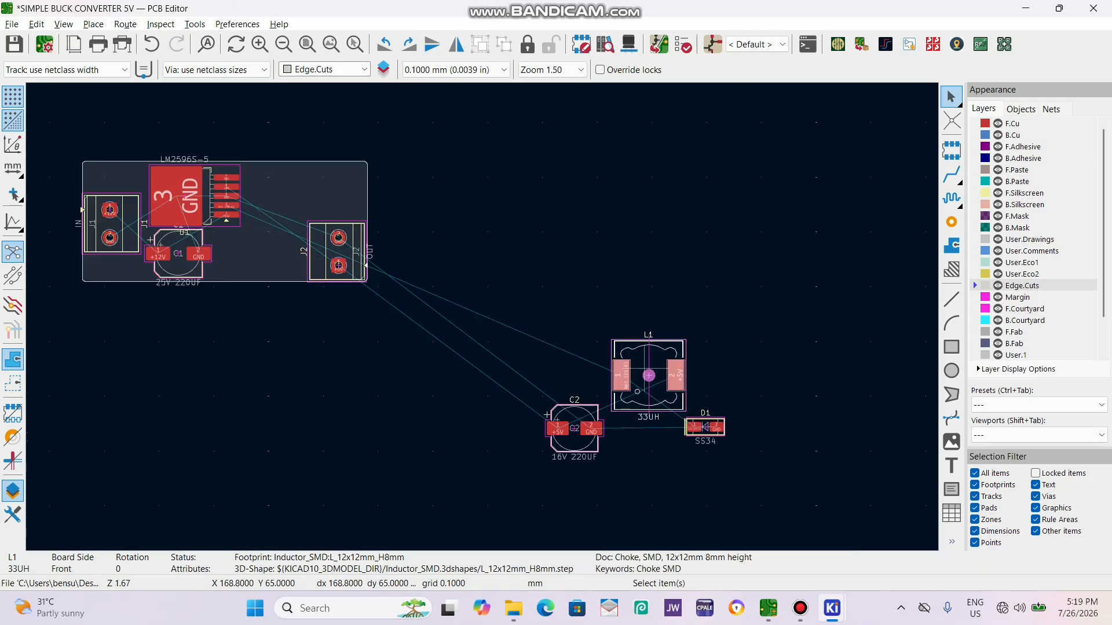
pyautogui.moveTo(653, 383); pyautogui.dragTo(225, 221)
pyautogui.moveTo(282, 258); pyautogui.dragTo(282, 207)
pyautogui.press('r')
pyautogui.scroll(1, 283, 207)
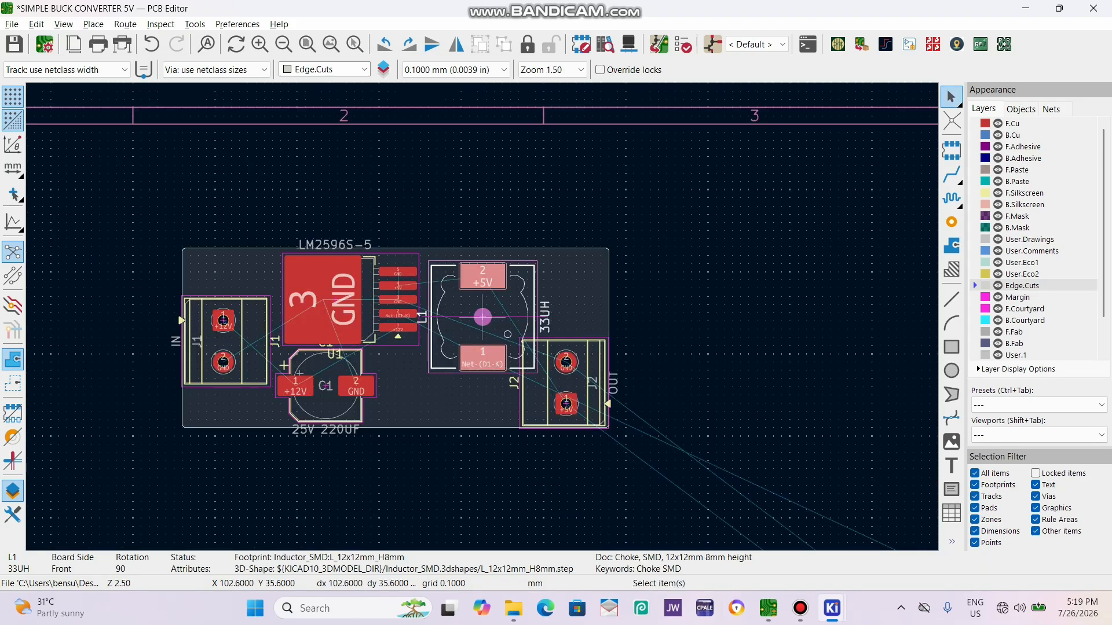
pyautogui.scroll(2, 482, 317)
pyautogui.moveTo(535, 306); pyautogui.dragTo(479, 294)
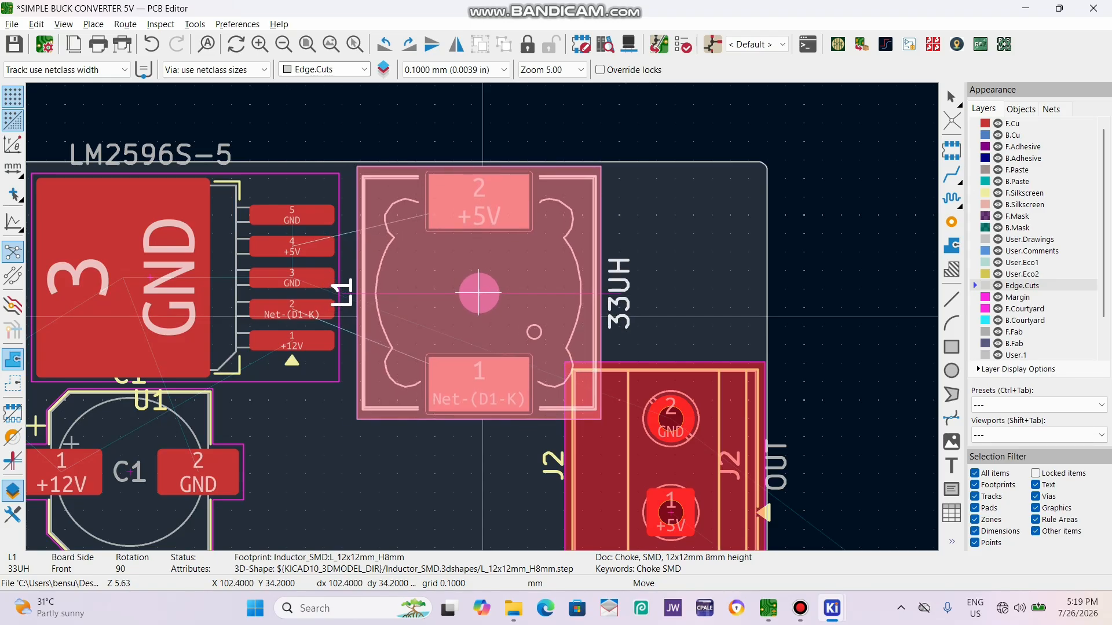
pyautogui.click(479, 294)
# Widen the board outline to 53.9 mm and move J2 outward to the new edge, clear of L1.
pyautogui.scroll(-2, 479, 294)
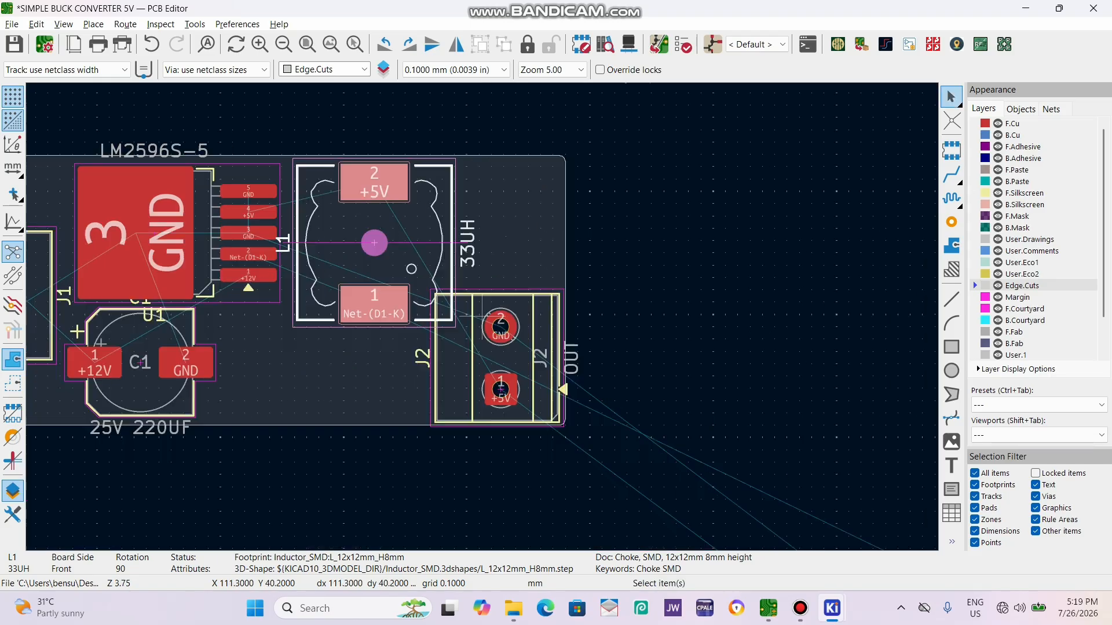
pyautogui.click(564, 282)
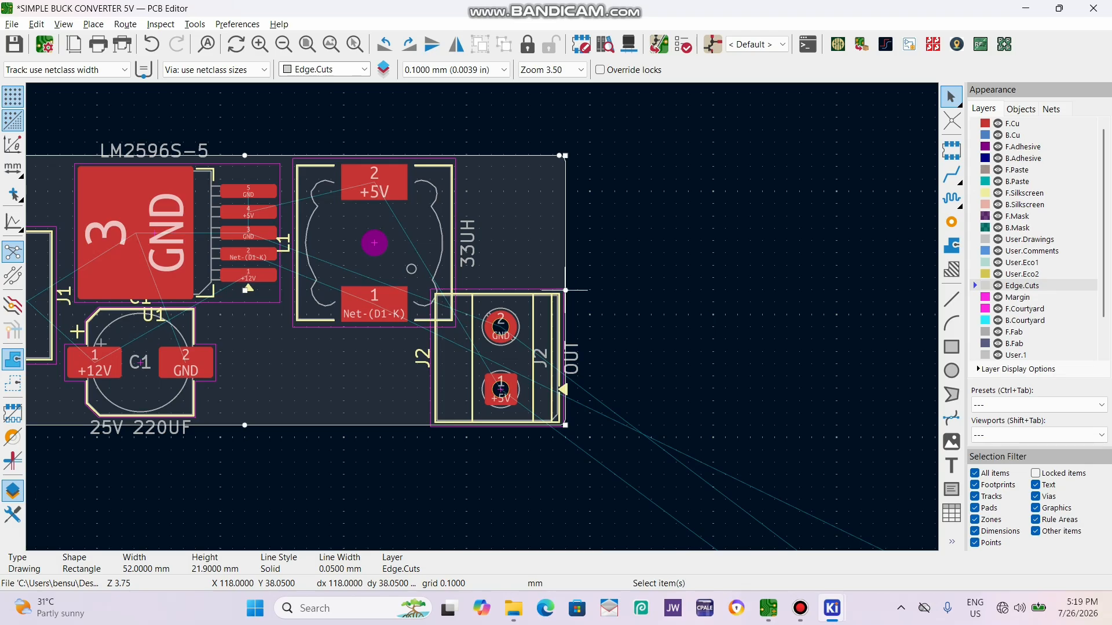
pyautogui.moveTo(564, 290); pyautogui.dragTo(589, 289)
pyautogui.click(524, 345)
pyautogui.moveTo(510, 347); pyautogui.dragTo(532, 348)
# Stretch the output side of the board outline slightly further and realign J2 with that edge.
pyautogui.click(594, 268)
pyautogui.click(589, 278)
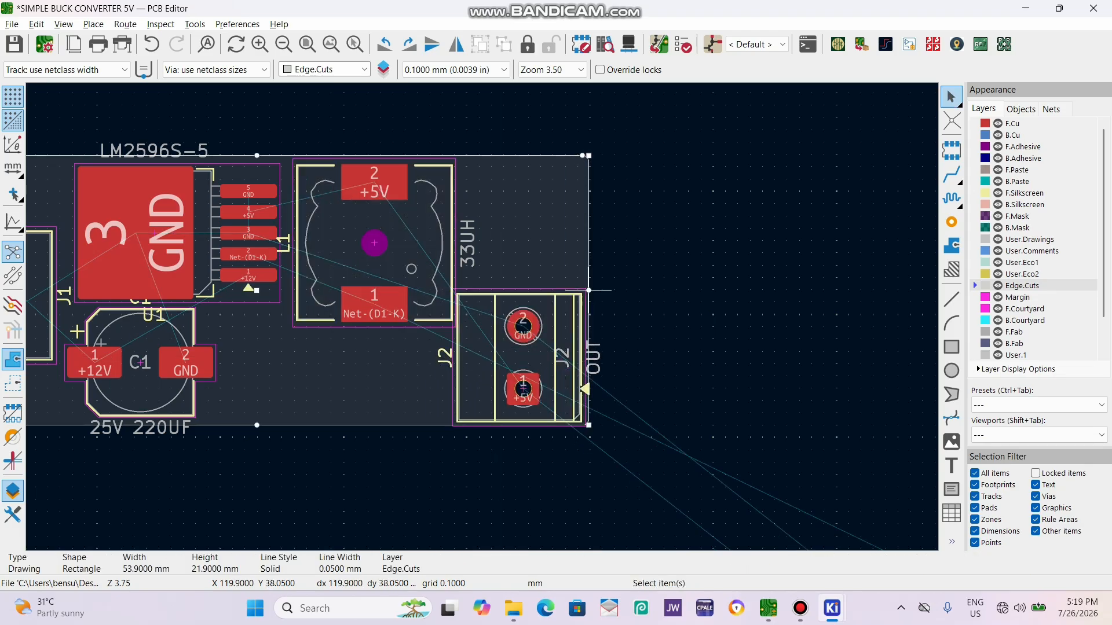
pyautogui.moveTo(589, 290); pyautogui.dragTo(604, 290)
pyautogui.click(505, 358)
pyautogui.moveTo(505, 357); pyautogui.dragTo(523, 354)
# Place capacitor C2 on the board above J2, between L1 and the output-side edge.
pyautogui.scroll(-4, 521, 357)
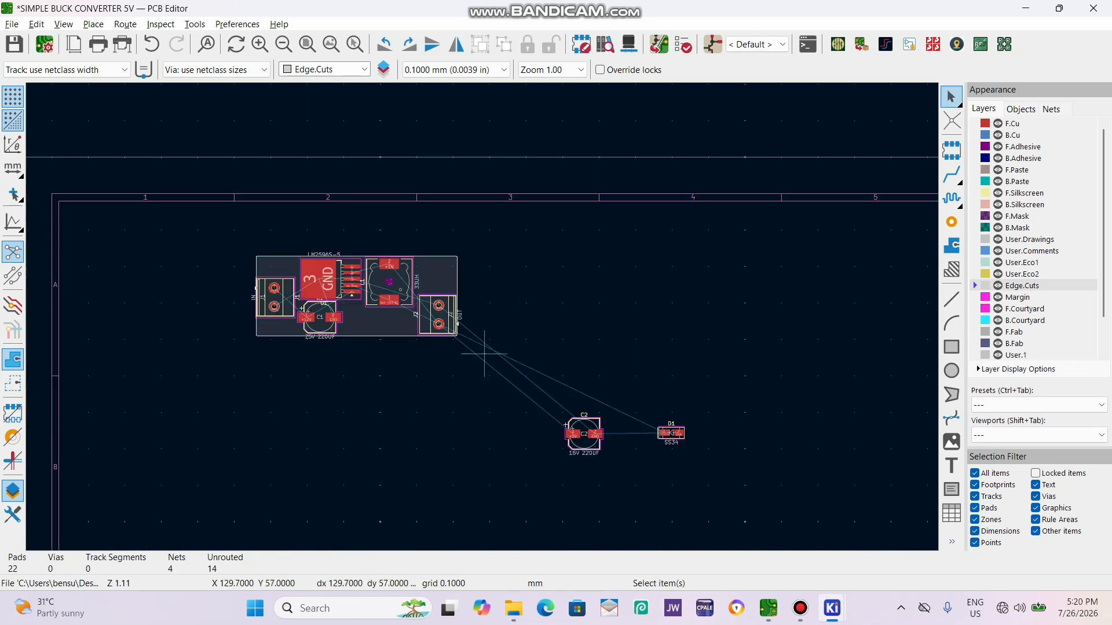
pyautogui.click(583, 434)
pyautogui.moveTo(583, 433); pyautogui.dragTo(438, 282)
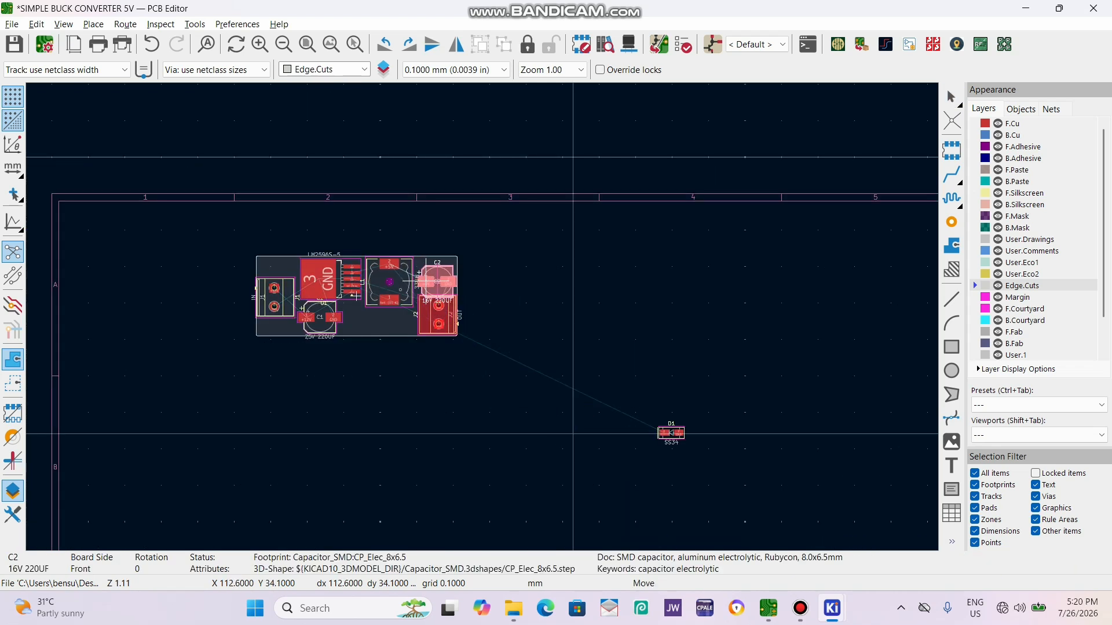
pyautogui.scroll(4, 438, 281)
pyautogui.moveTo(520, 357); pyautogui.dragTo(513, 301)
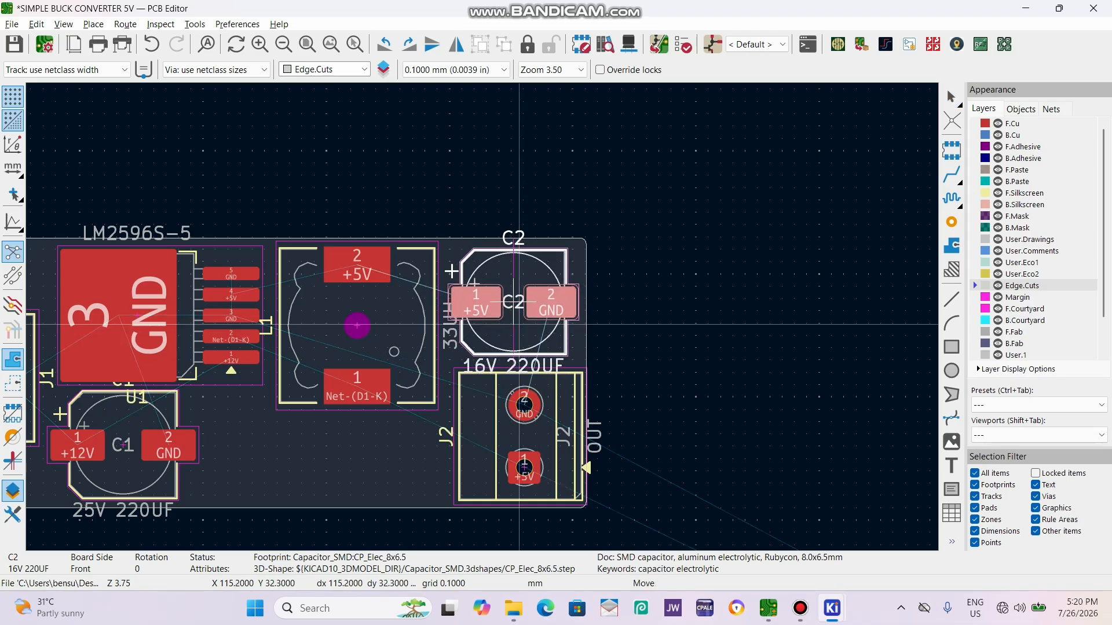
pyautogui.click(520, 324)
pyautogui.scroll(-3, 596, 460)
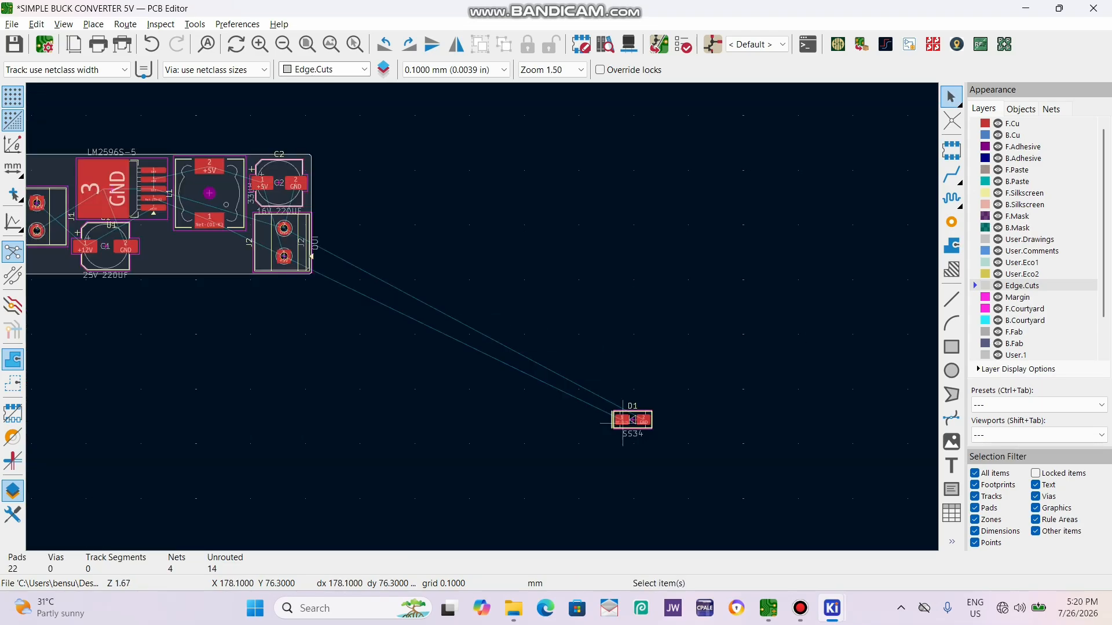
# Move diode D1 onto the board between C1 and J2, below U1 and L1, and rotate it 180°.
pyautogui.click(632, 419)
pyautogui.moveTo(632, 419); pyautogui.dragTo(180, 251)
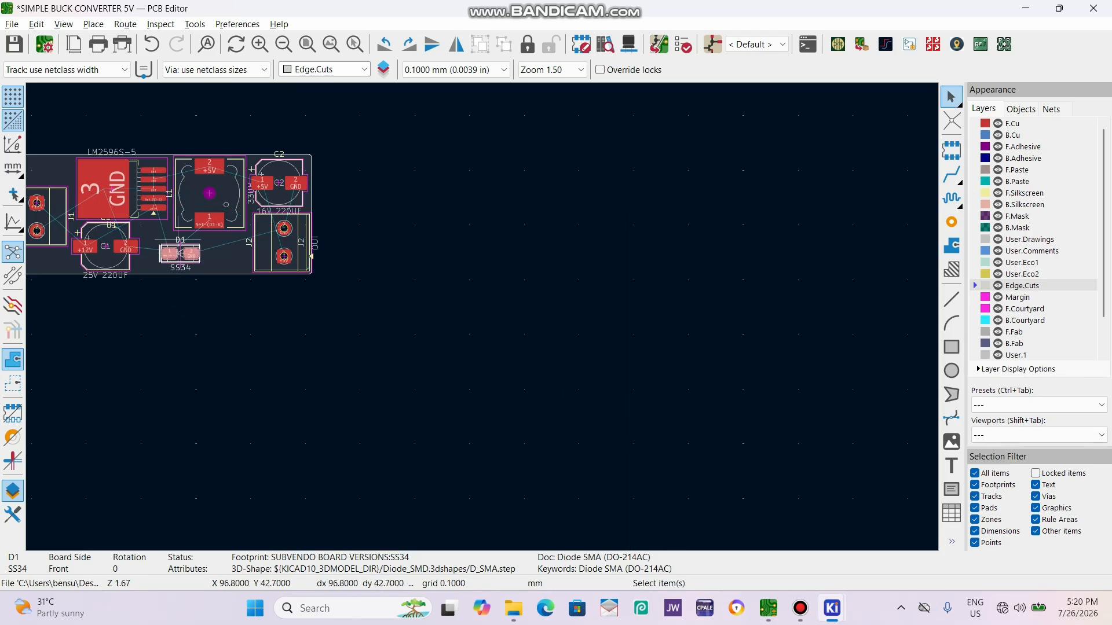
pyautogui.scroll(3, 180, 251)
pyautogui.moveTo(486, 363)
pyautogui.mouseDown()
pyautogui.moveTo(490, 333)
pyautogui.moveTo(477, 348)
pyautogui.mouseUp()
pyautogui.press('r')
pyautogui.press('r')
# Check the Net-(D1-K) pads on U1, D1 and L1, and shift D1 toward J2 so it sits beneath L1.
pyautogui.click(410, 176)
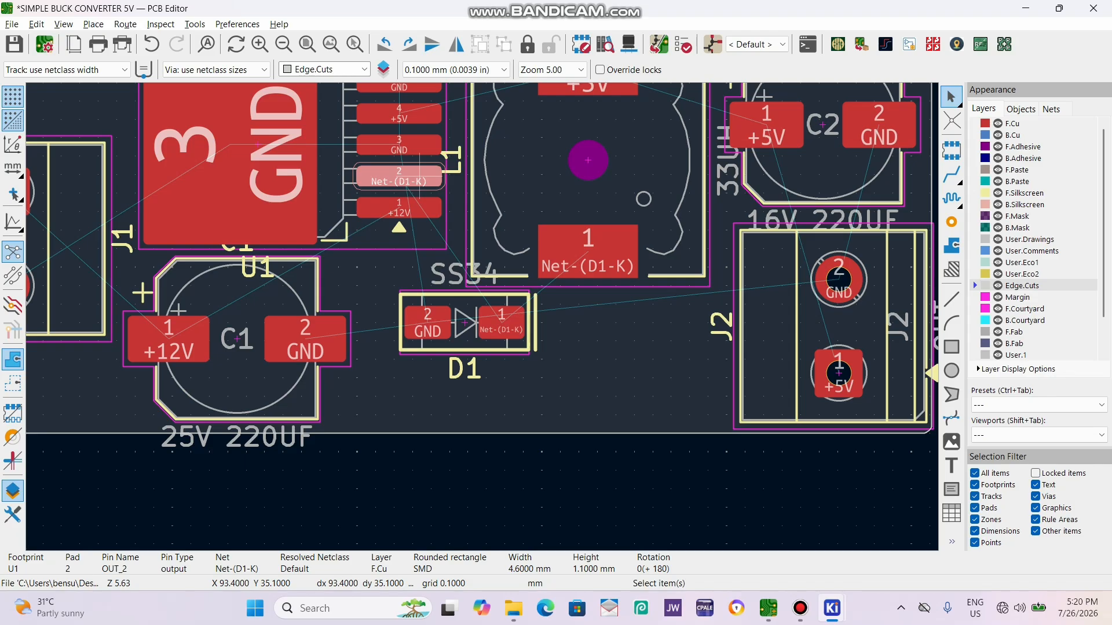
pyautogui.click(502, 325)
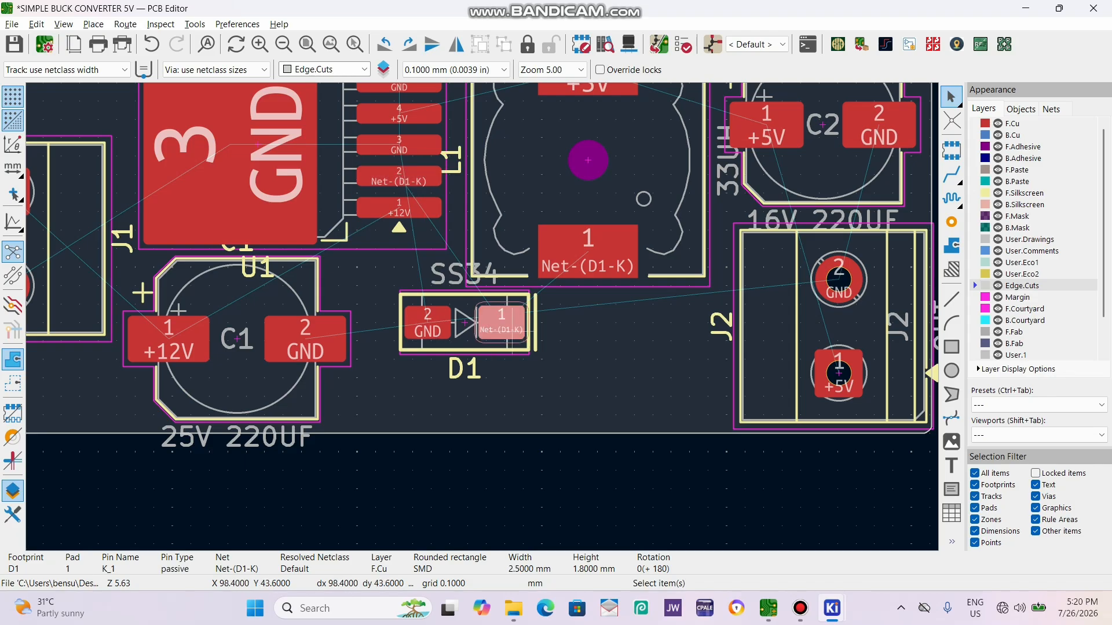
pyautogui.click(598, 260)
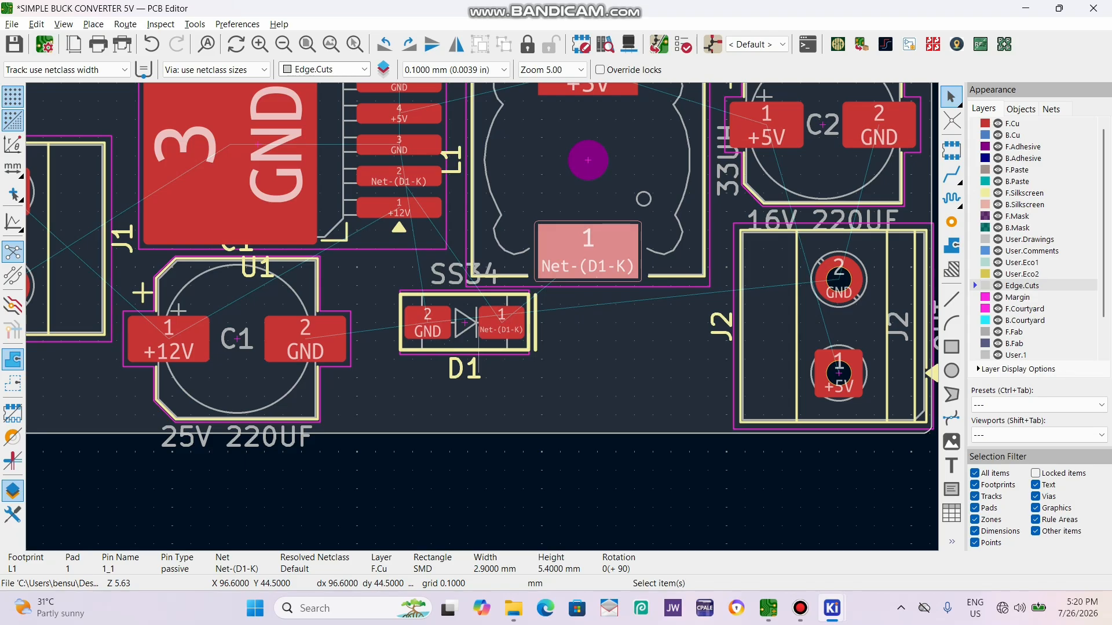
pyautogui.press('Escape')
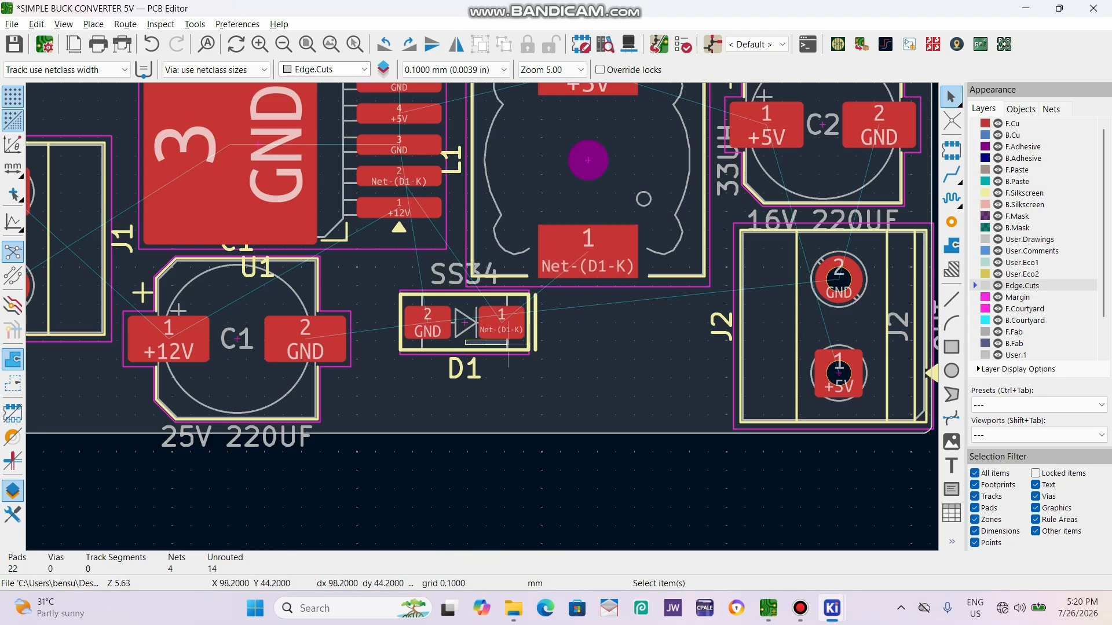
pyautogui.click(471, 328)
pyautogui.moveTo(468, 323)
pyautogui.mouseDown()
pyautogui.moveTo(530, 324)
pyautogui.moveTo(472, 323)
pyautogui.mouseUp()
# Move capacitor C1 toward D1 so its GND pad sits close beside the diode below U1's pins.
pyautogui.click(237, 312)
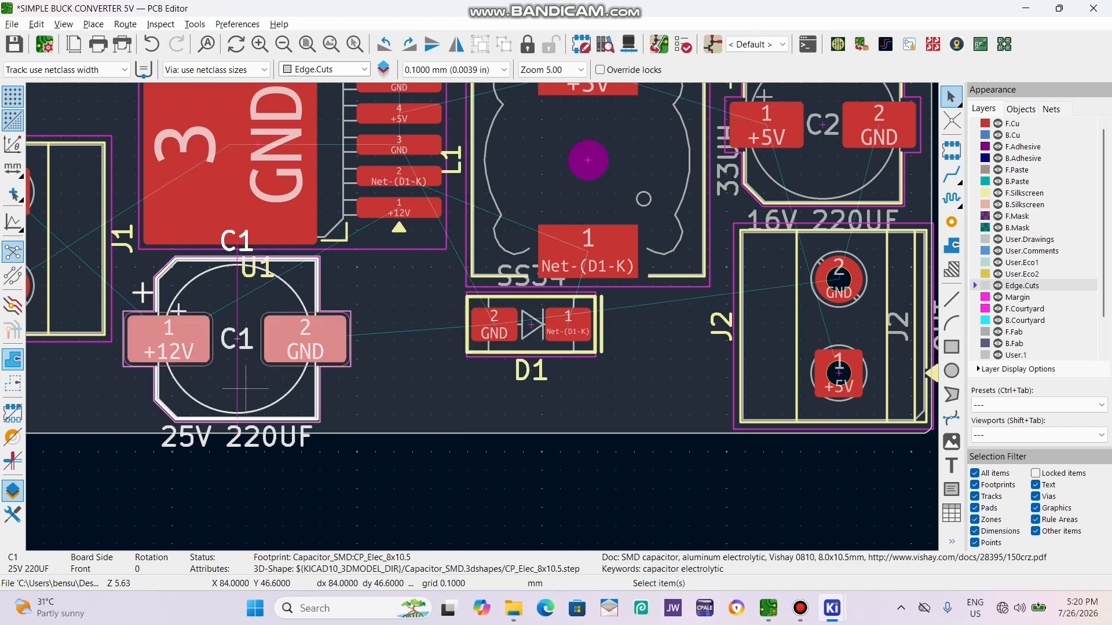
pyautogui.moveTo(253, 311); pyautogui.dragTo(341, 339)
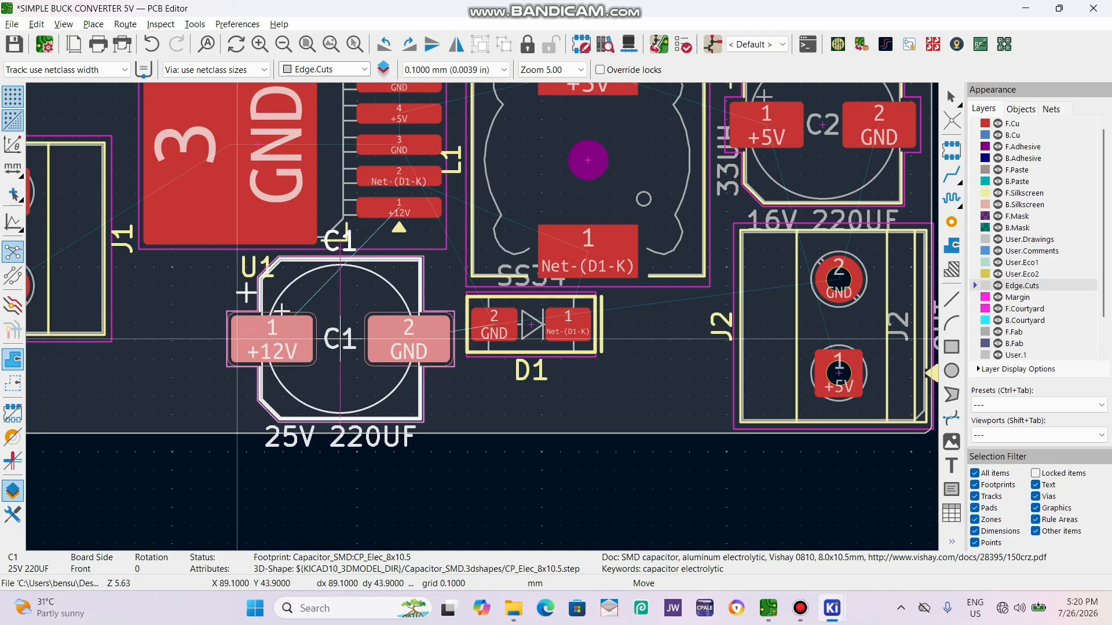
pyautogui.click(341, 338)
# Lower D1 slightly so its pads line up horizontally with C1's pads.
pyautogui.click(532, 340)
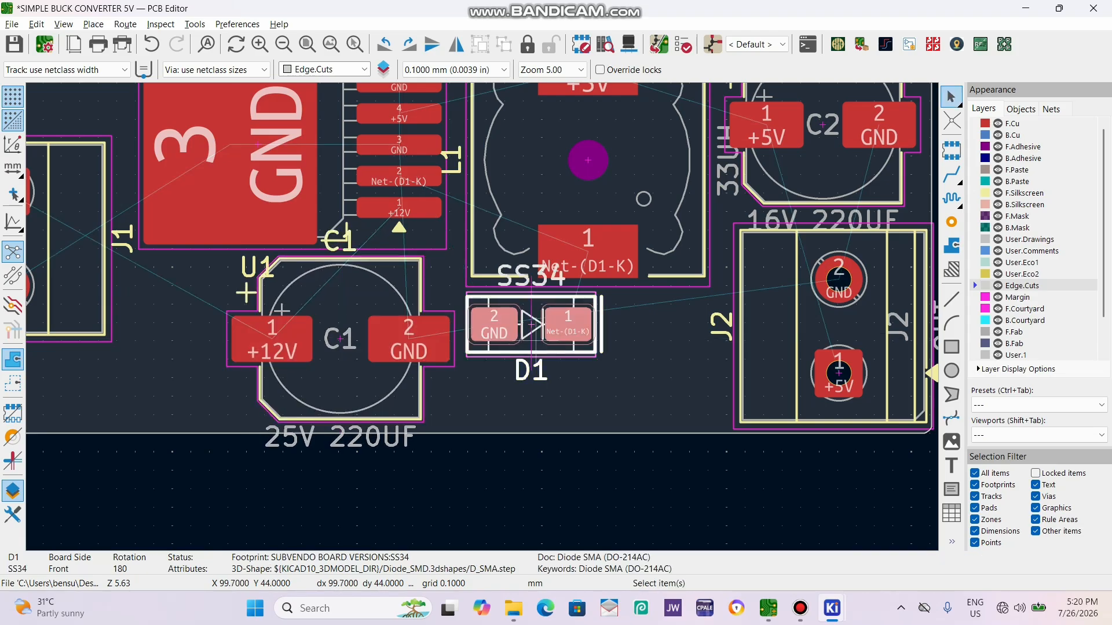
pyautogui.press('m')
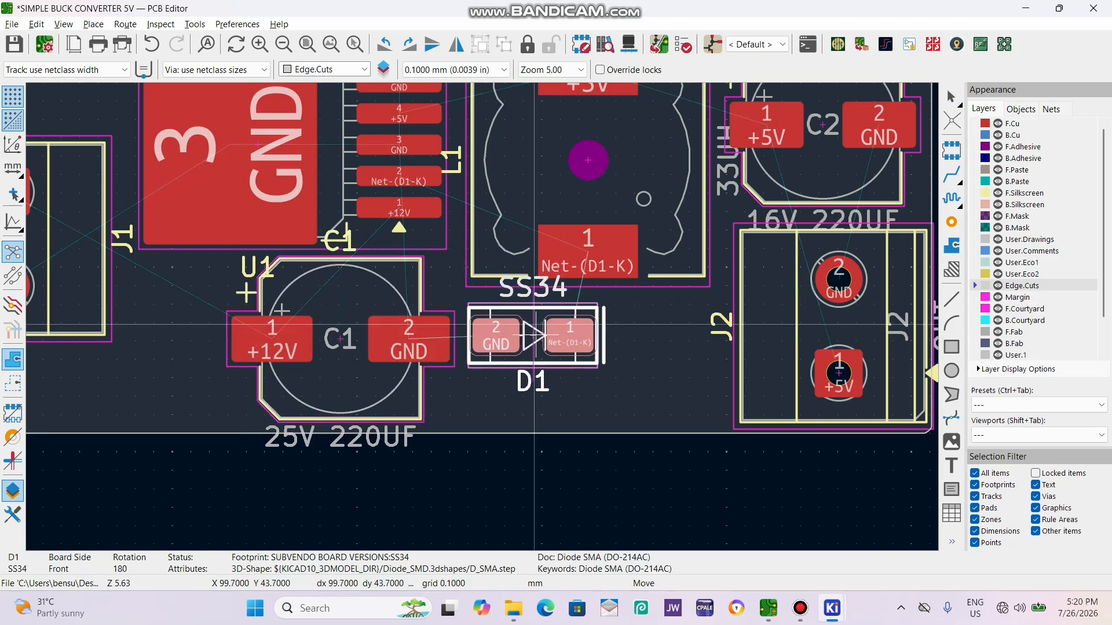
pyautogui.click(534, 340)
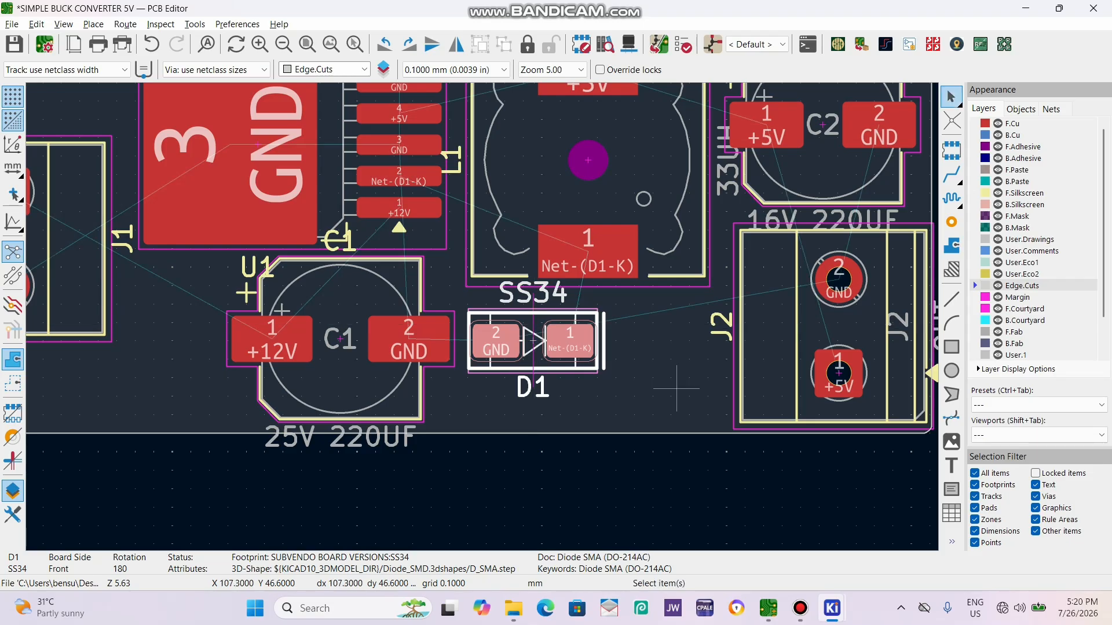
pyautogui.press('Escape')
# Examine the component placement in the 3D view, both tilted and from above, and return to the board layout.
pyautogui.scroll(-3, 652, 386)
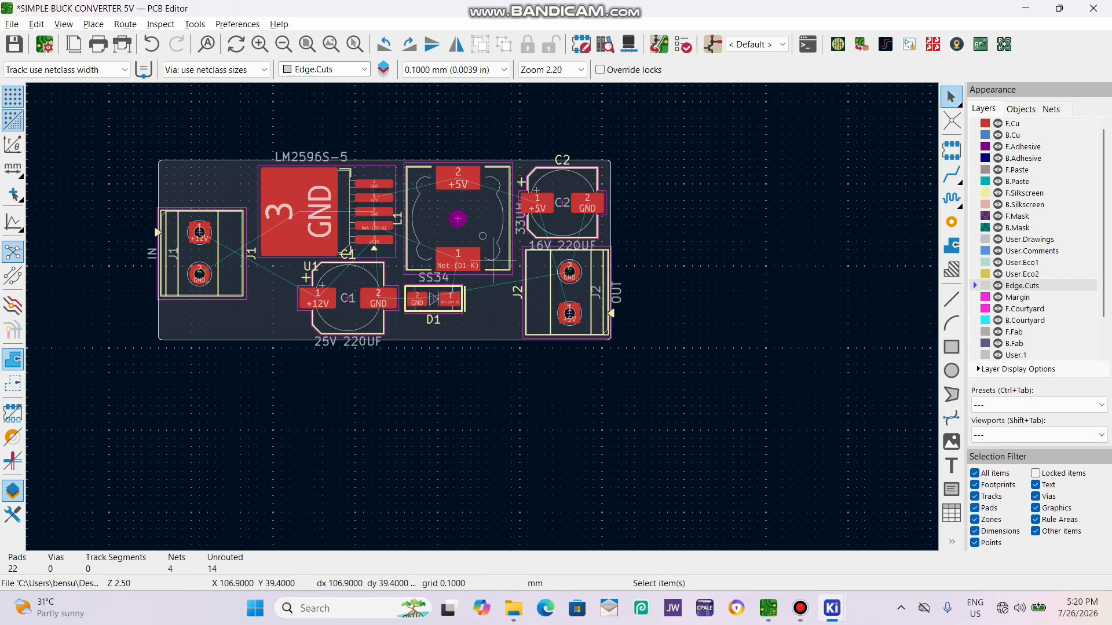
pyautogui.hotkey('alt', '3')
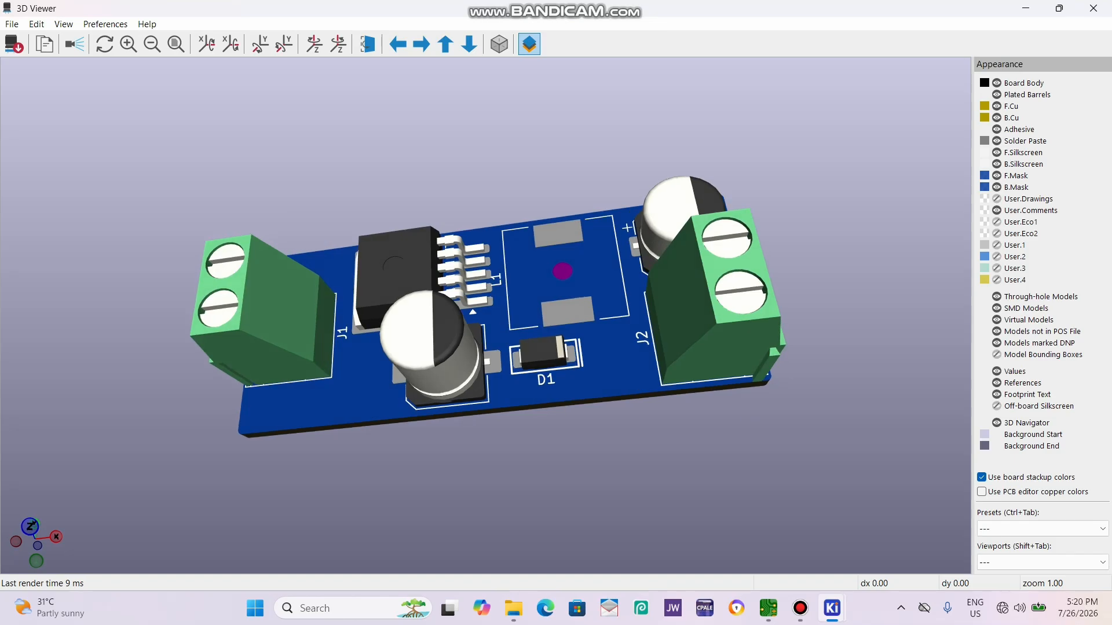
pyautogui.moveTo(579, 278); pyautogui.dragTo(637, 362)
pyautogui.click(1094, 8)
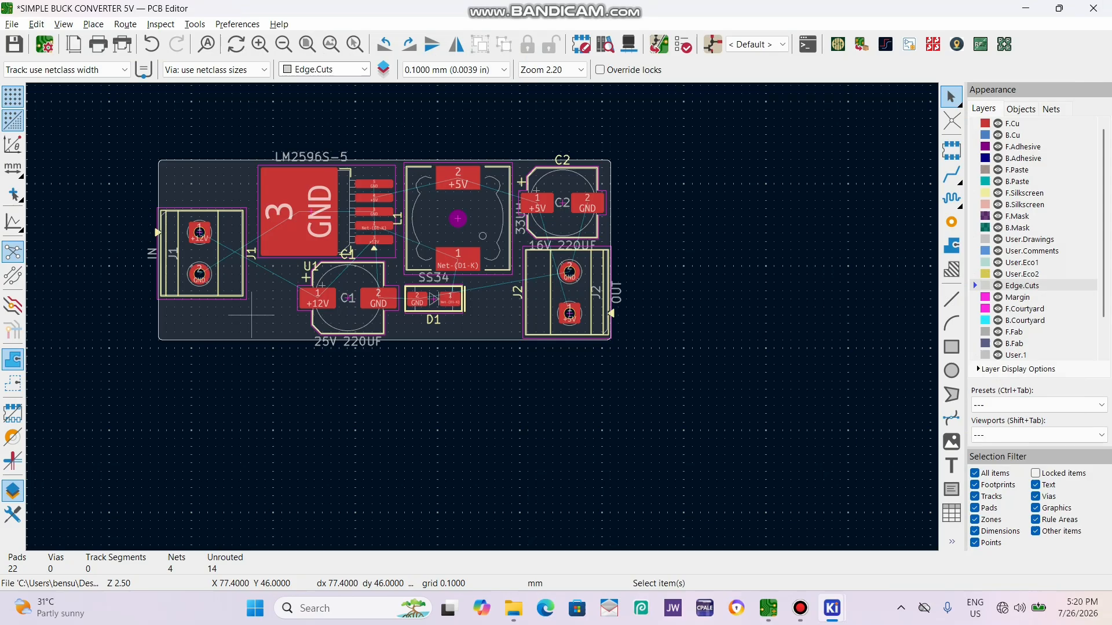
pyautogui.scroll(5, 261, 320)
pyautogui.scroll(-3, 496, 318)
pyautogui.scroll(-2, 527, 270)
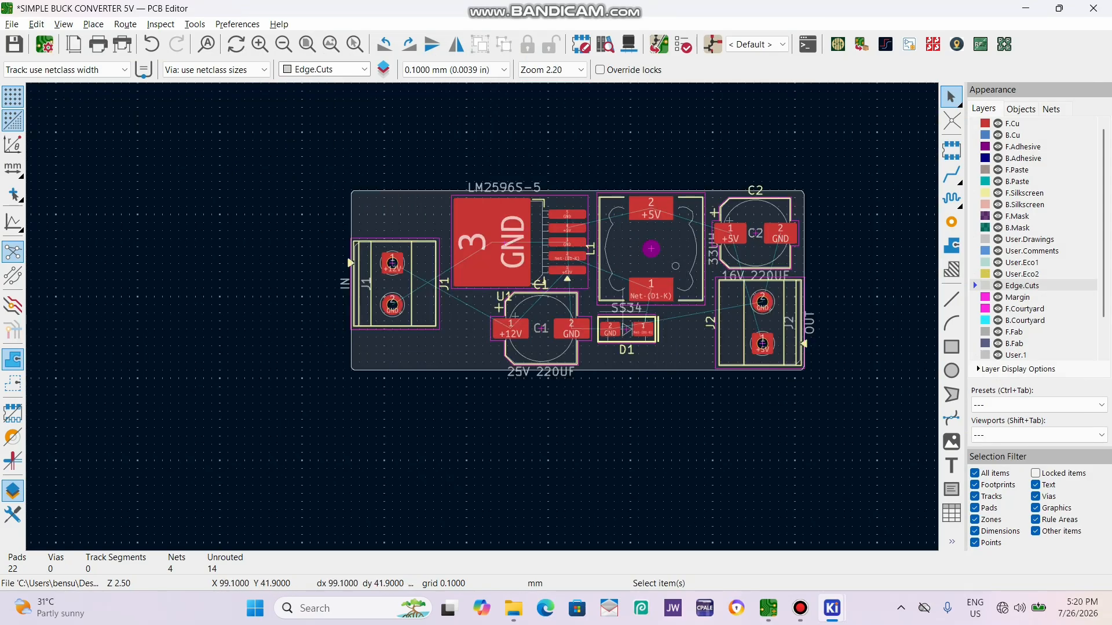
pyautogui.hotkey('alt', '3')
pyautogui.moveTo(800, 608)
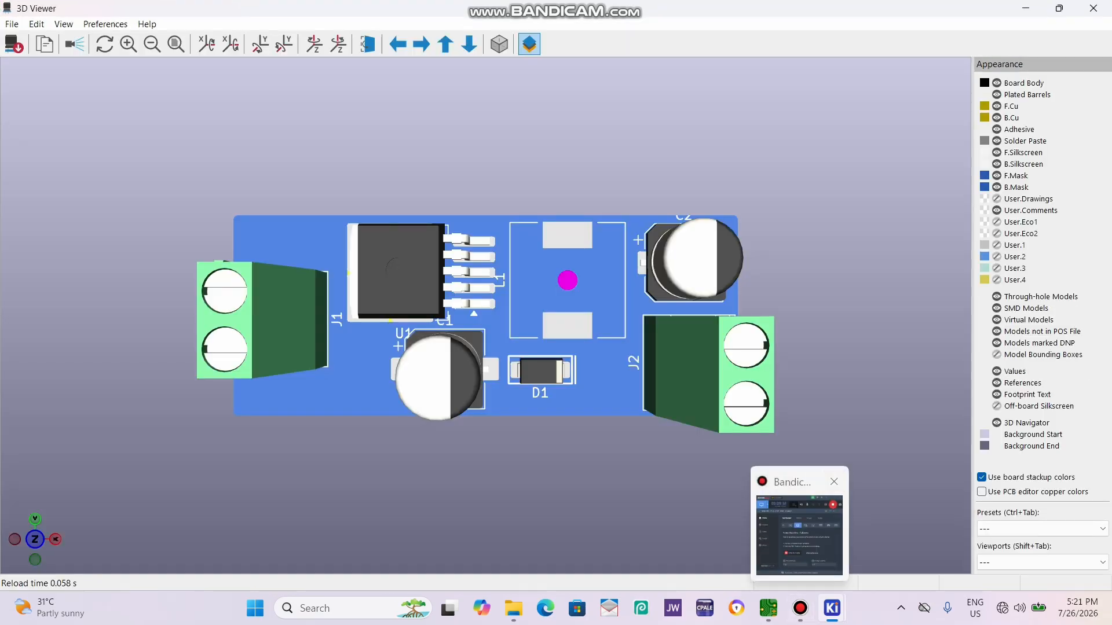
pyautogui.moveTo(799, 536)
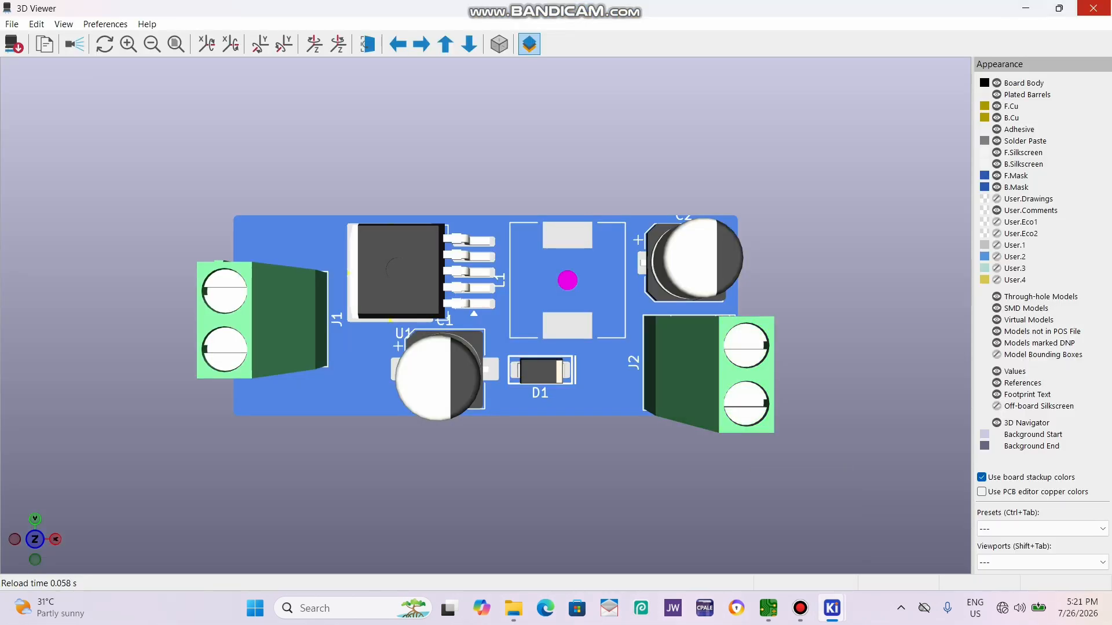
pyautogui.click(1094, 8)
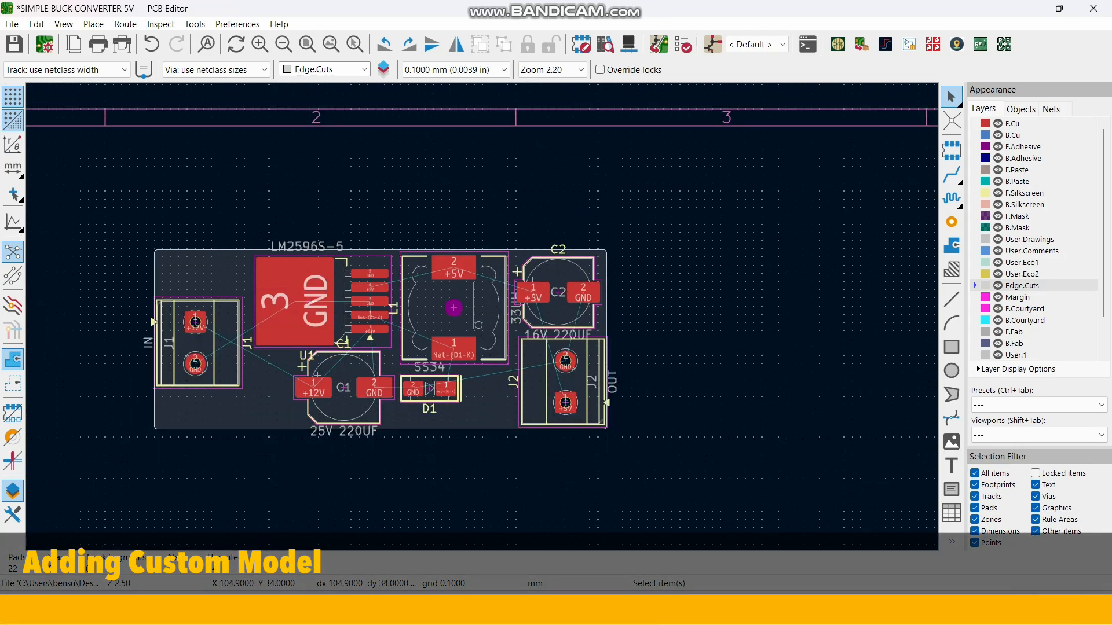
# Open the footprint properties of inductor L1 and display its 3D model settings.
pyautogui.click(457, 308)
pyautogui.doubleClick(485, 303)
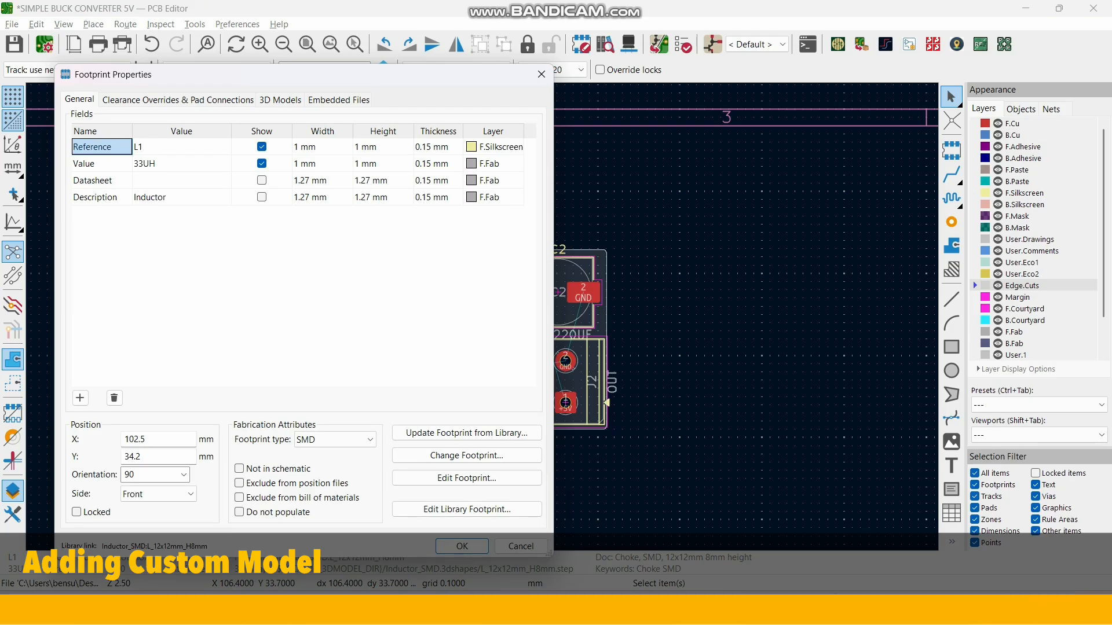
pyautogui.click(280, 100)
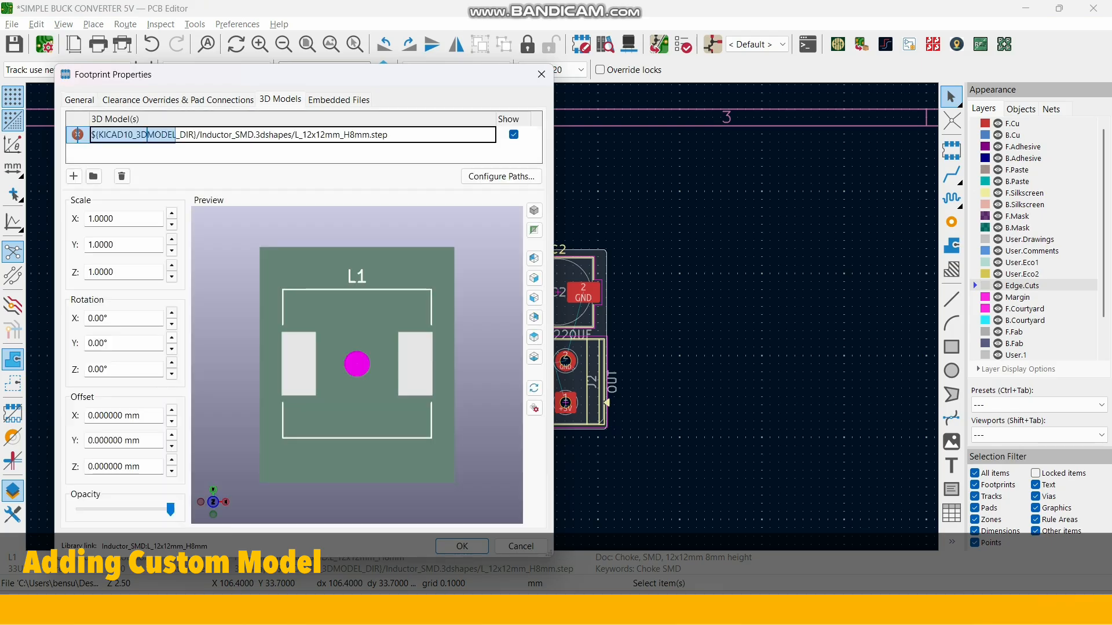
# Switch to Microsoft Edge, maximize its window and search the web for snapeda.
pyautogui.click(545, 608)
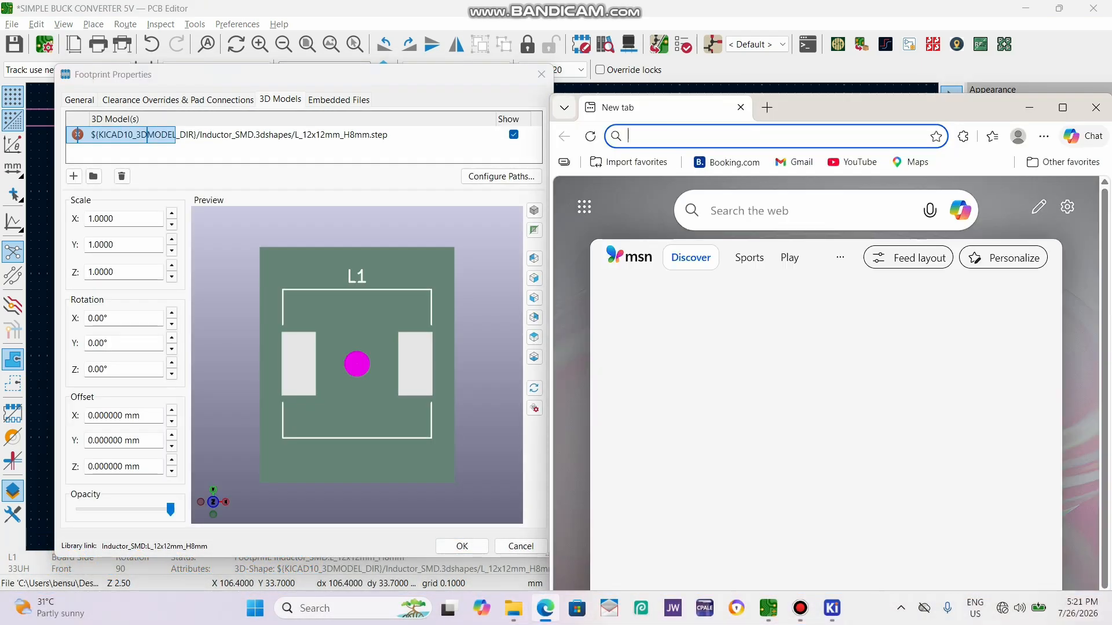
pyautogui.moveTo(903, 107); pyautogui.dragTo(664, 57)
pyautogui.click(823, 57)
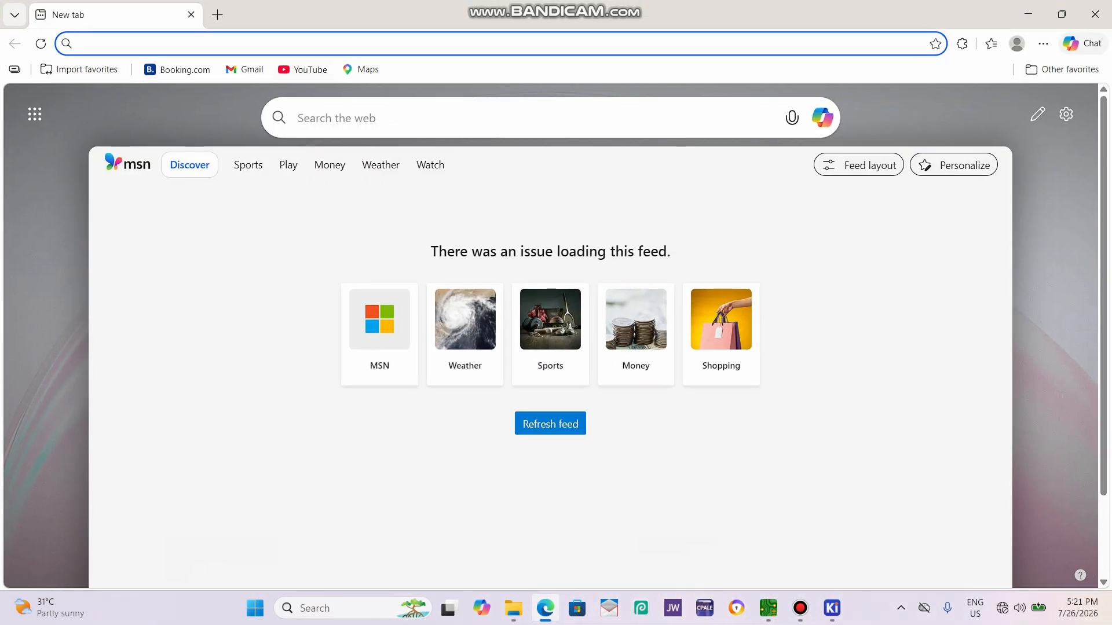
pyautogui.click(93, 44)
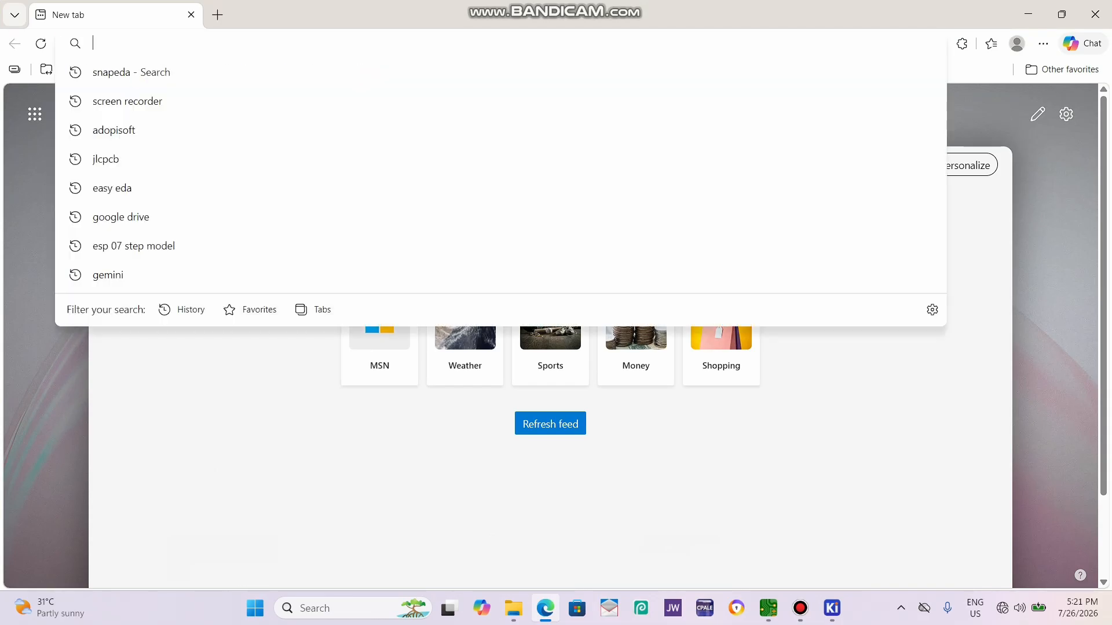
pyautogui.write('SM')
pyautogui.press('BackSpace')
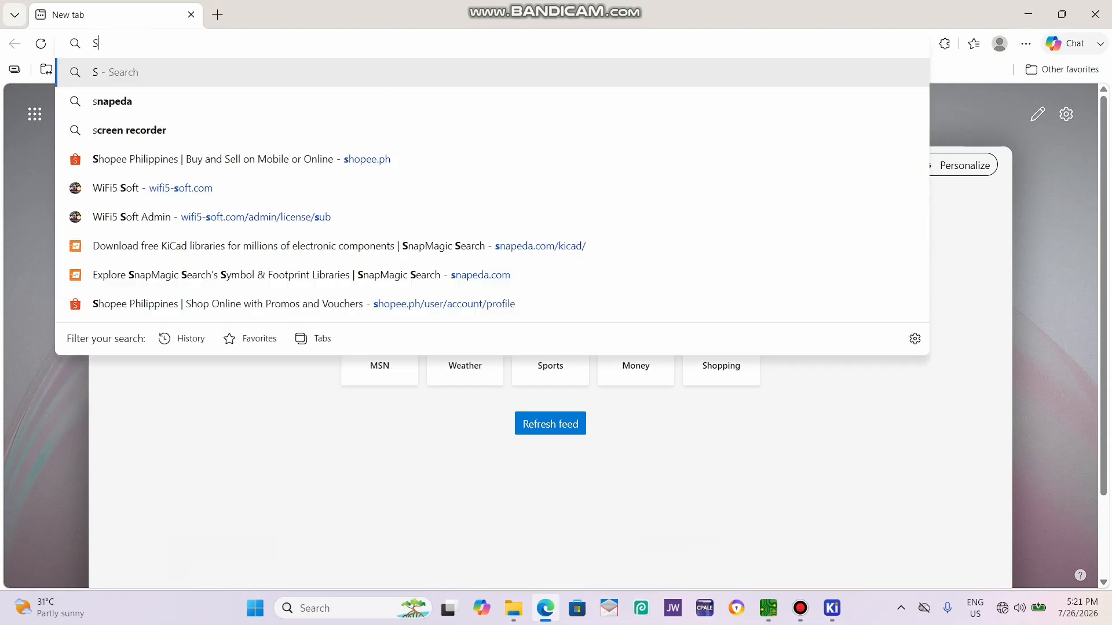
pyautogui.write('NAP')
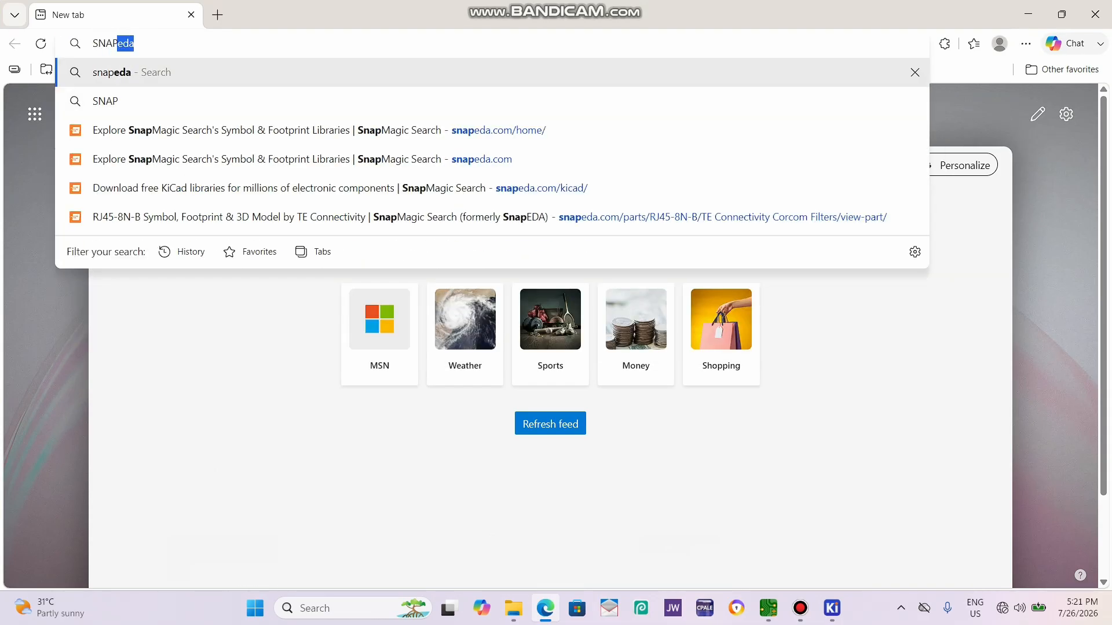
pyautogui.press('Return')
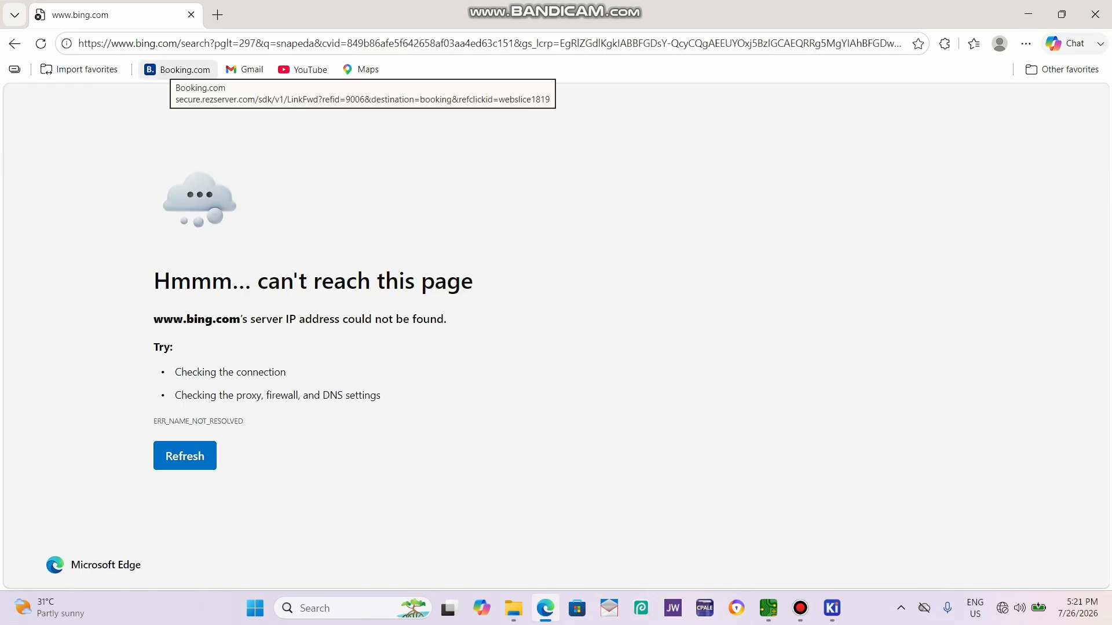
# Connect the computer to the secured Wi-Fi network to restore internet access for the web search.
pyautogui.click(1003, 608)
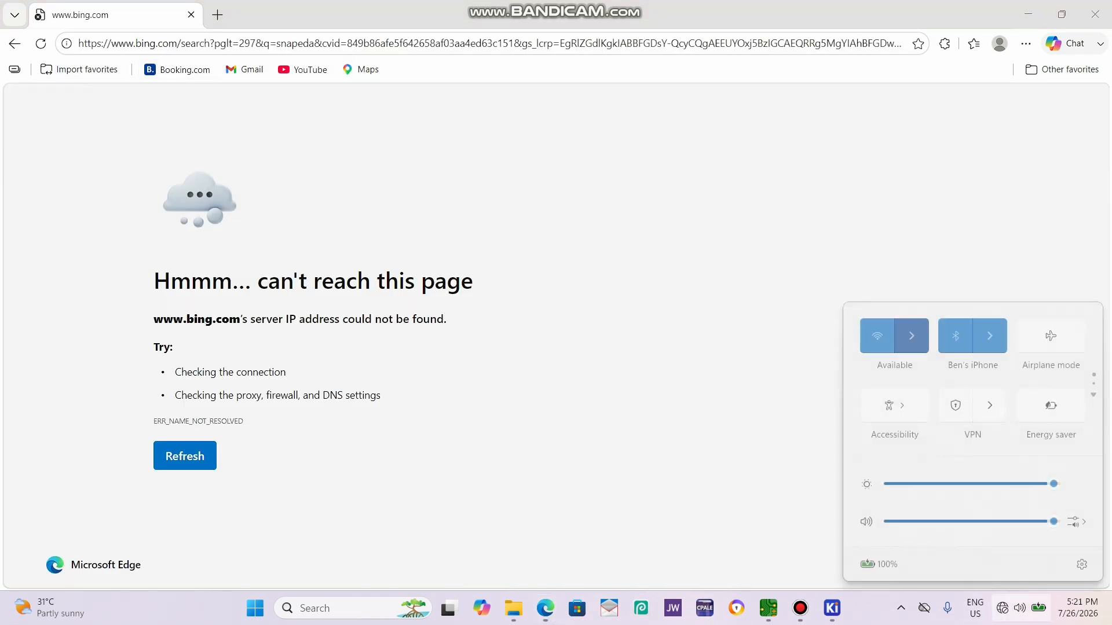
pyautogui.click(910, 336)
pyautogui.click(938, 346)
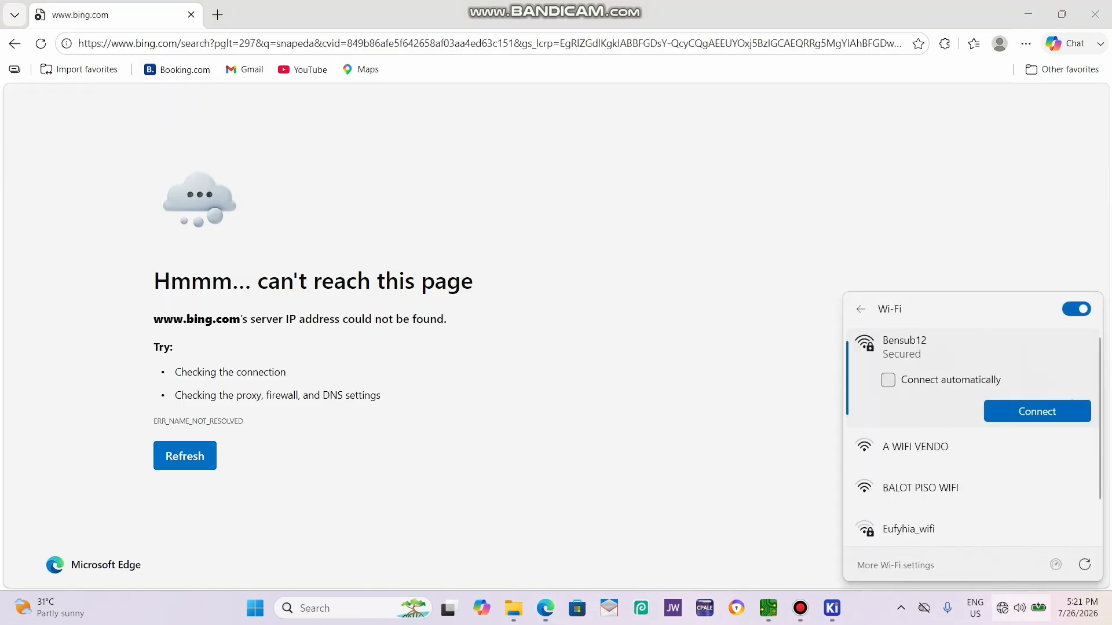
pyautogui.click(1037, 411)
pyautogui.click(683, 359)
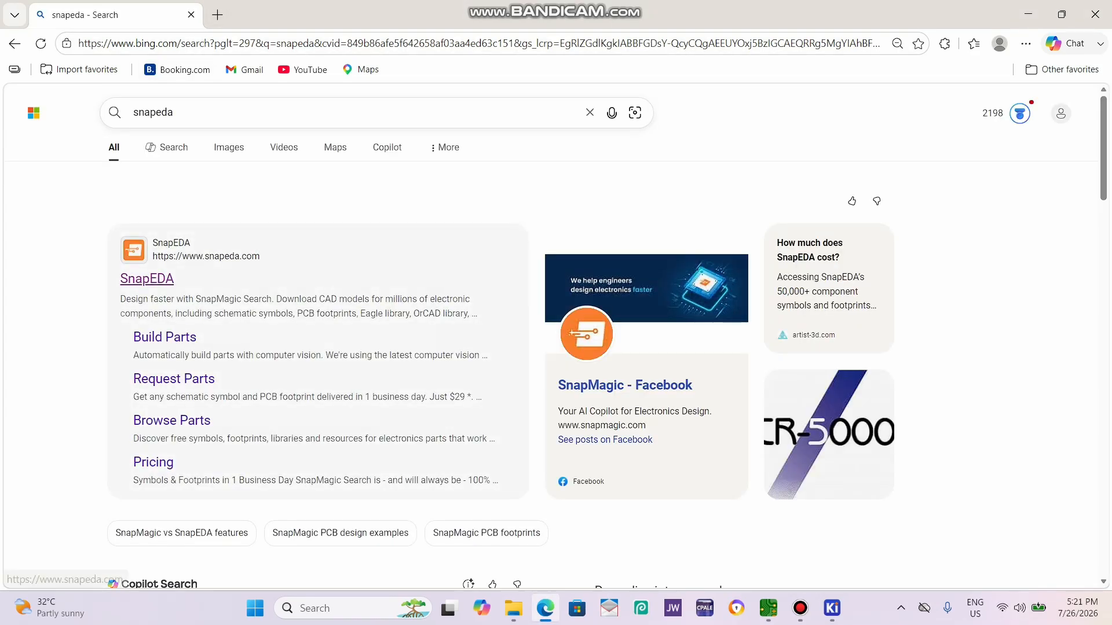
# Open the SnapMagic Search home page from the web results and search its parts for INDUCTOR.
pyautogui.click(145, 279)
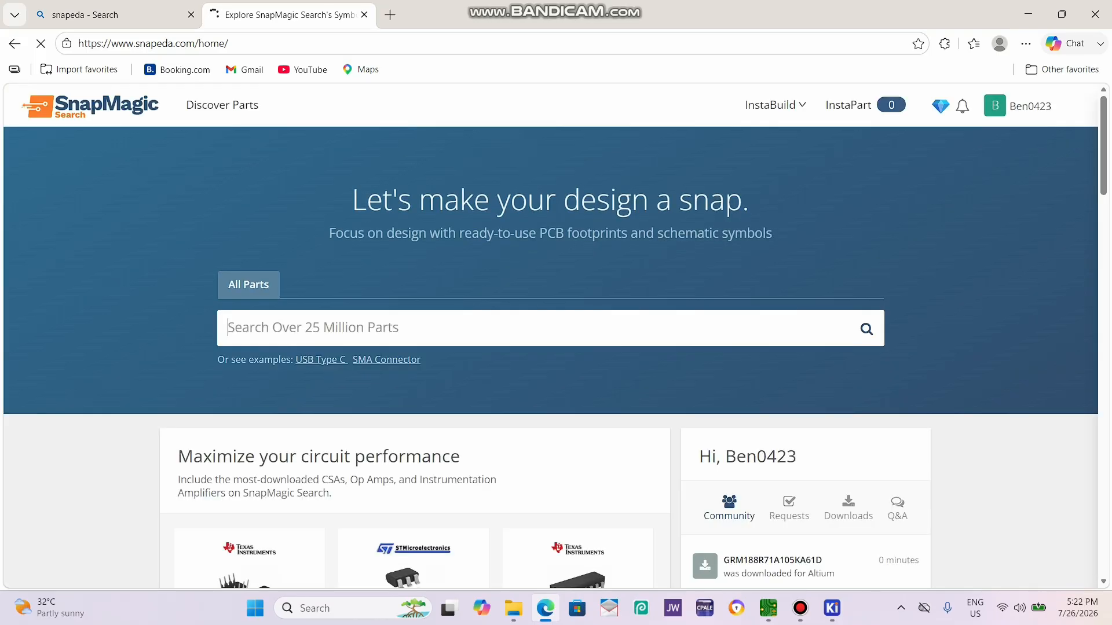
pyautogui.write('INDUCTO')
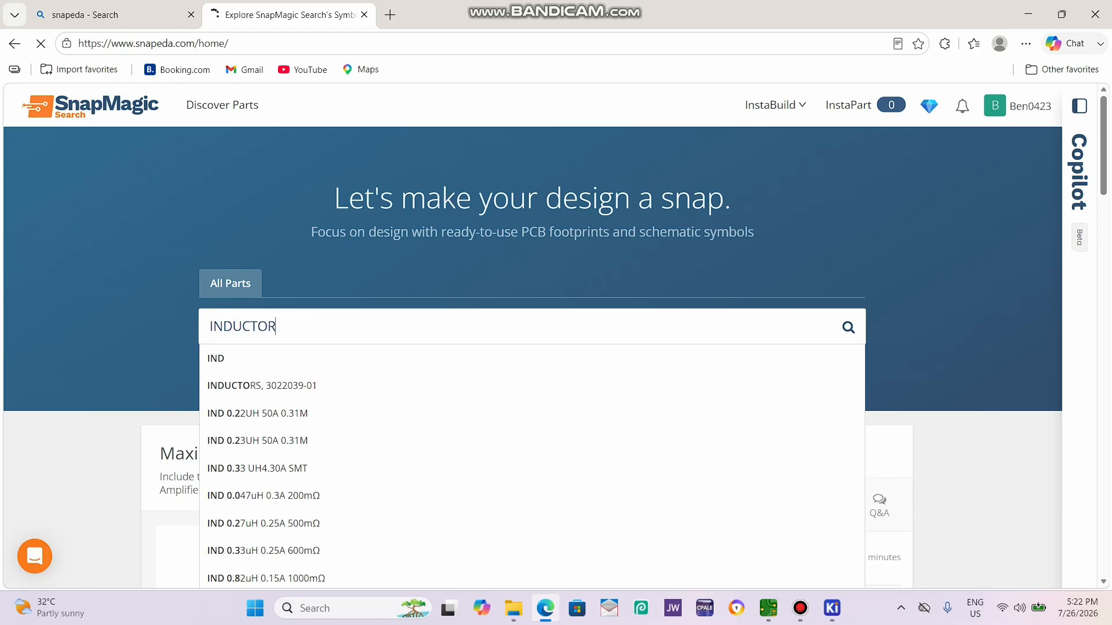
pyautogui.write('R')
pyautogui.press('Return')
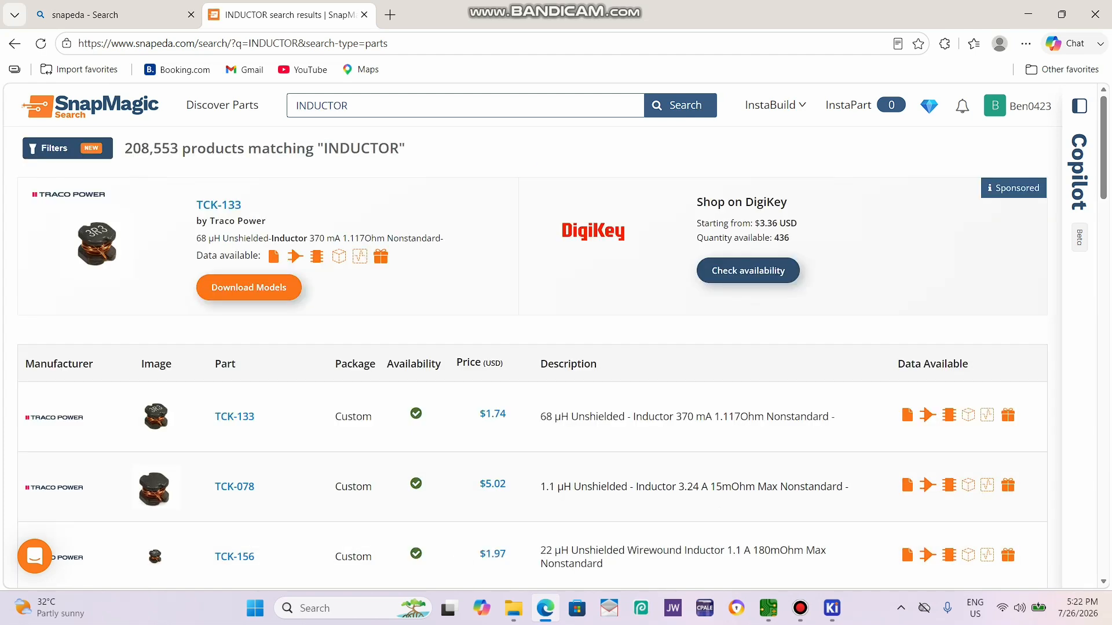
# Open the Panasonic ETQP4M6R8KVC inductor from the search results and display its 3D model.
pyautogui.scroll(-15, 556, 359)
pyautogui.scroll(-5, 255, 388)
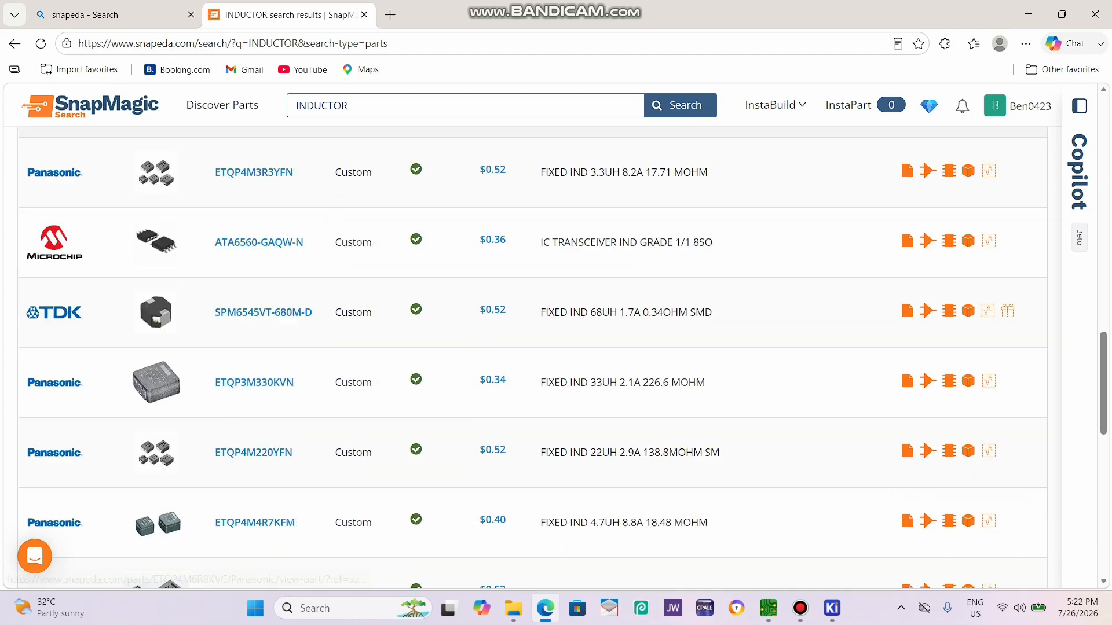
pyautogui.scroll(2, 255, 231)
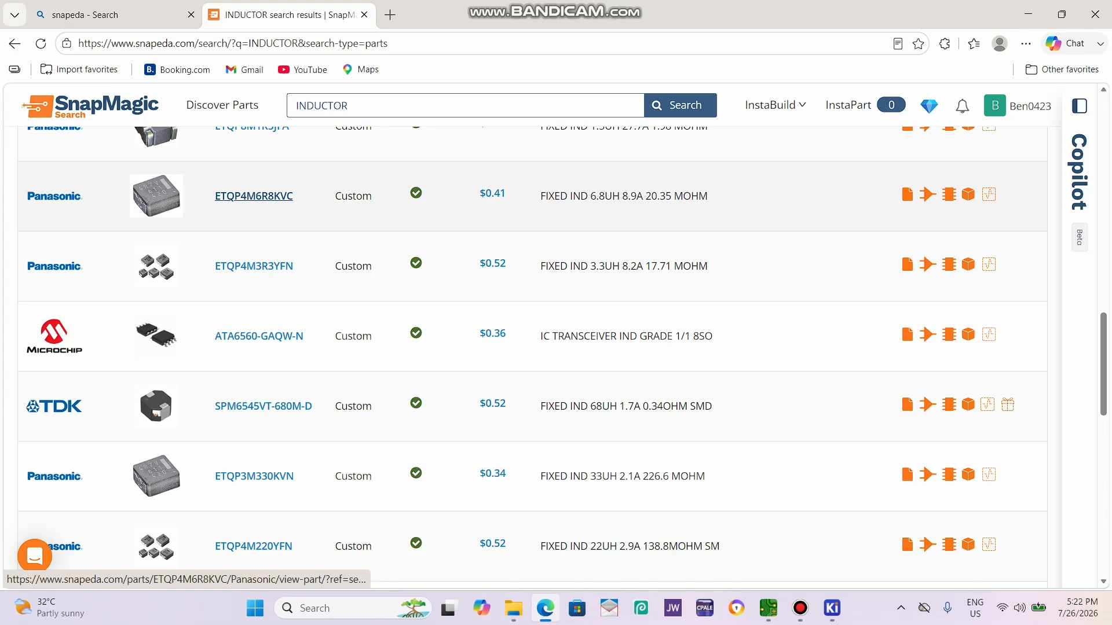
pyautogui.click(254, 196)
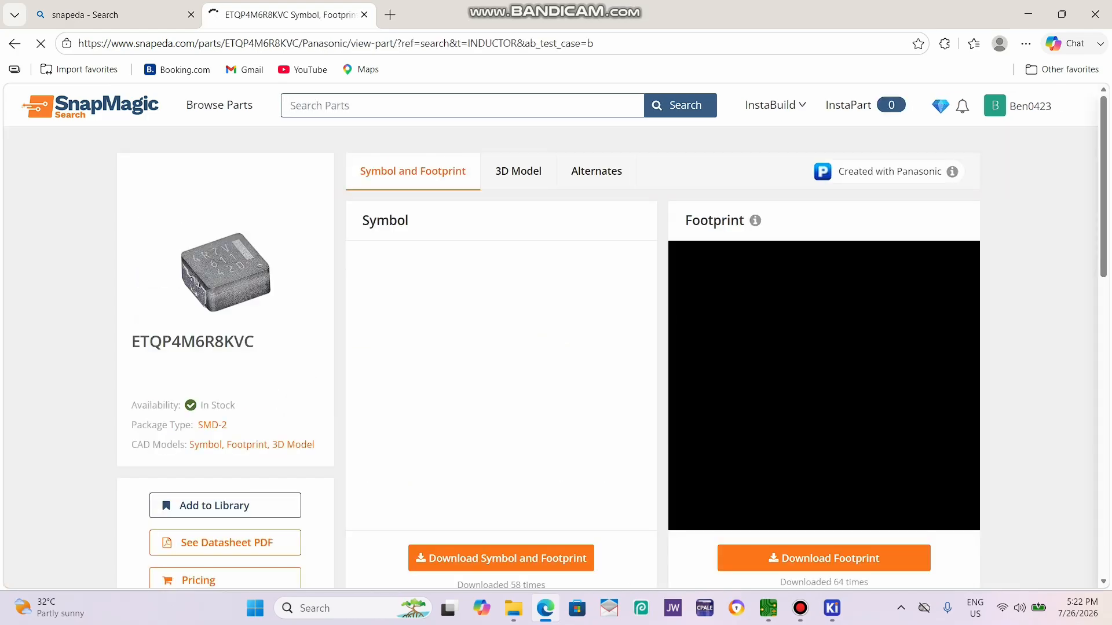
pyautogui.click(501, 172)
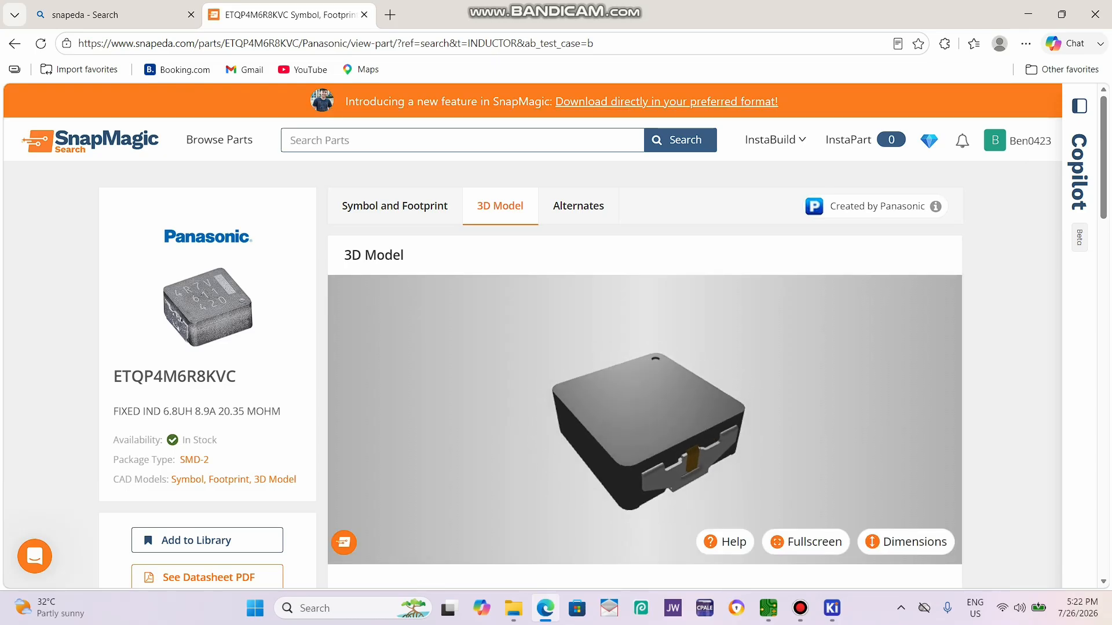
# Download the Panasonic inductor's 3D model as ETQP4M6R8KVC.STEP and switch back to the KiCad PCB Editor.
pyautogui.scroll(-5, 644, 315)
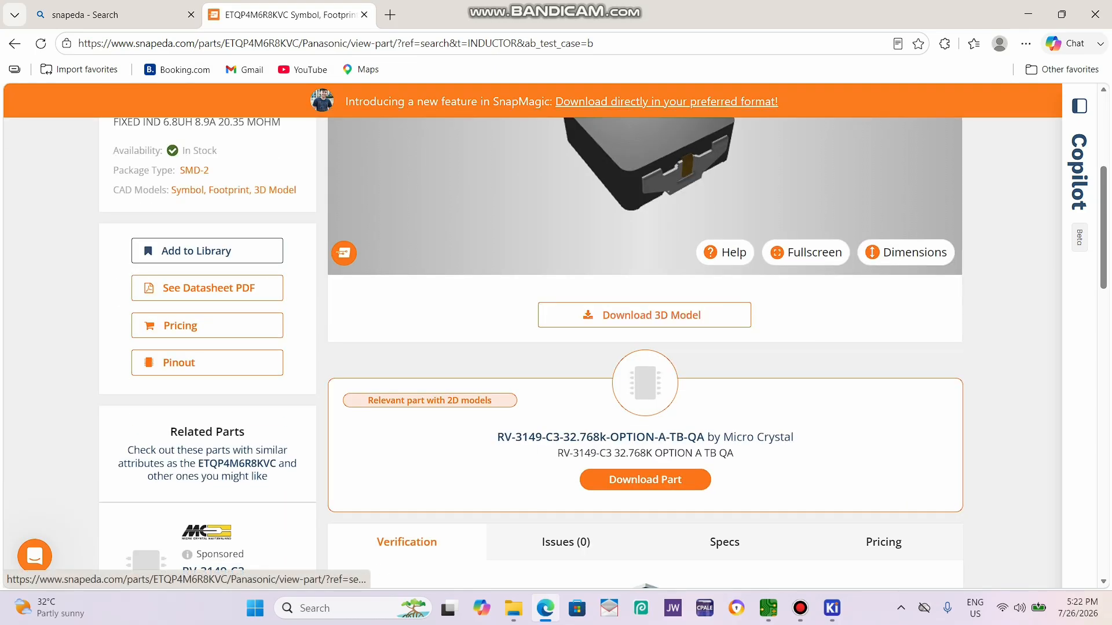
pyautogui.click(645, 315)
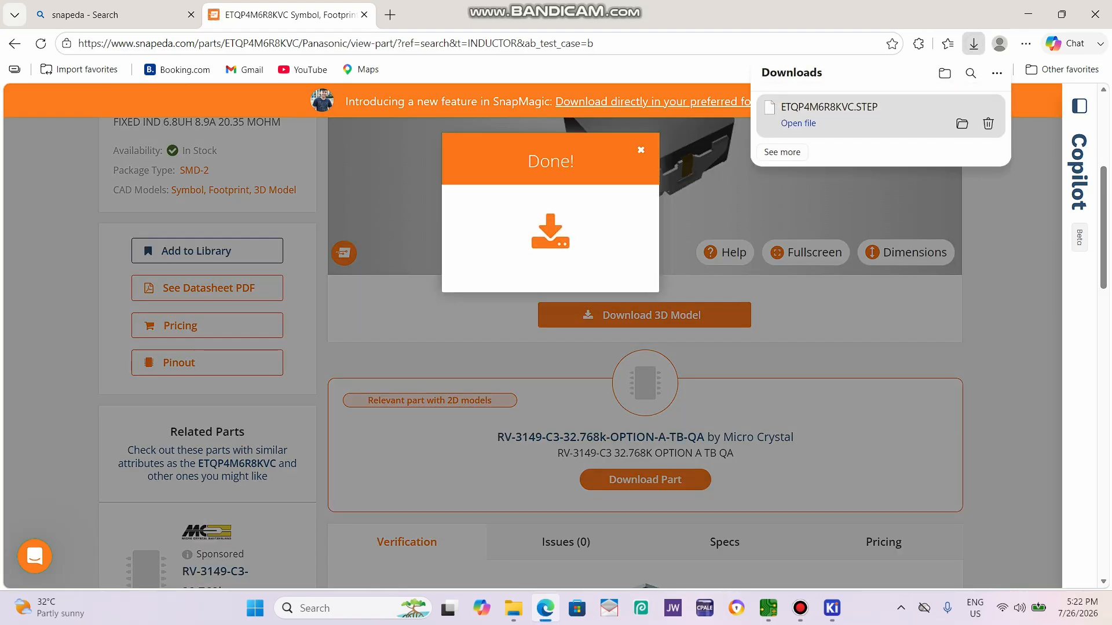
pyautogui.moveTo(832, 608)
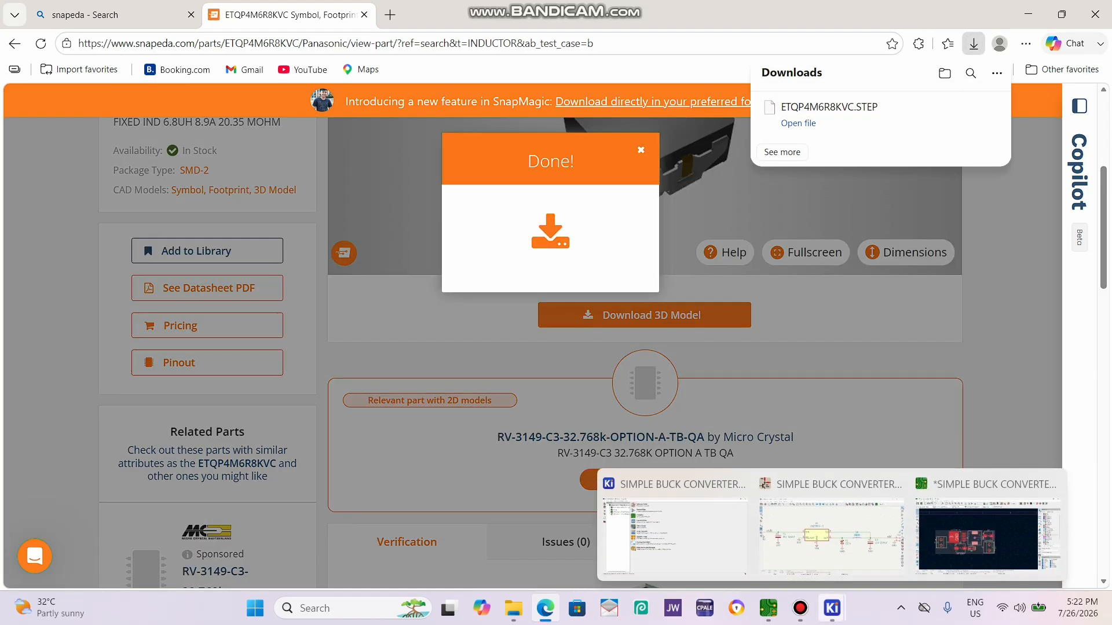
pyautogui.click(831, 532)
pyautogui.click(987, 533)
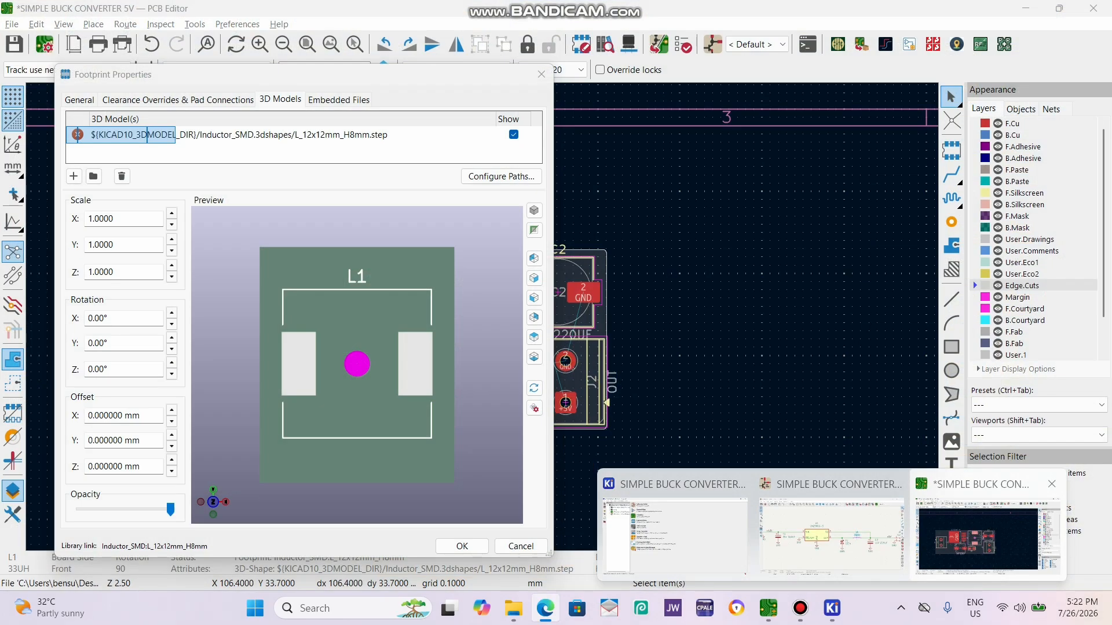
# Add a 3D model entry to footprint L1 using ETQP4M6R8KVC.STEP from the Downloads folder.
pyautogui.click(542, 74)
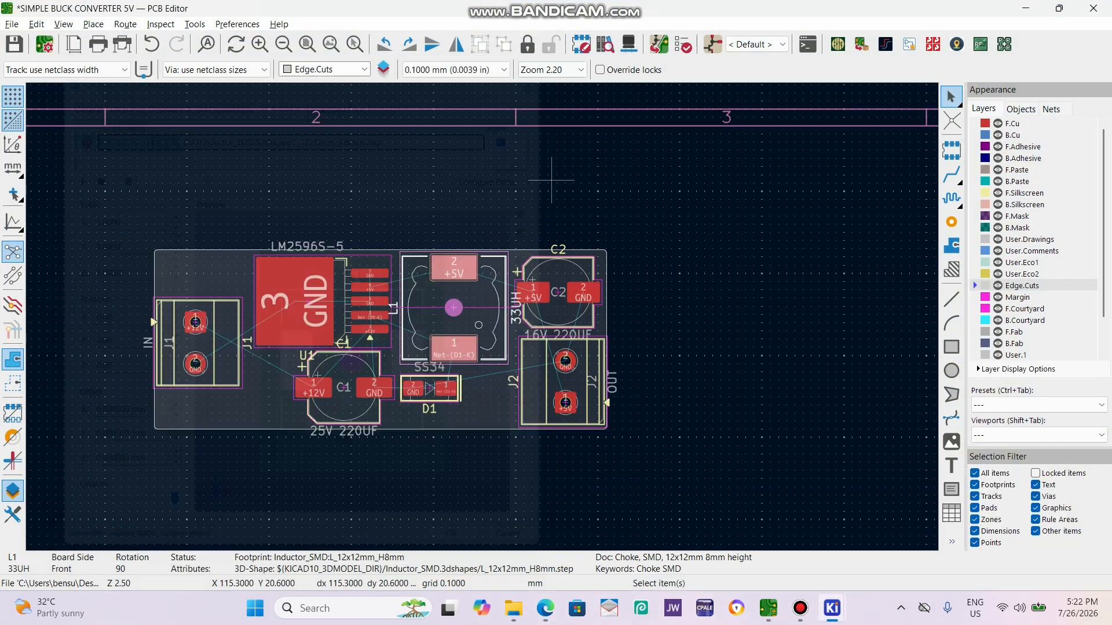
pyautogui.doubleClick(470, 296)
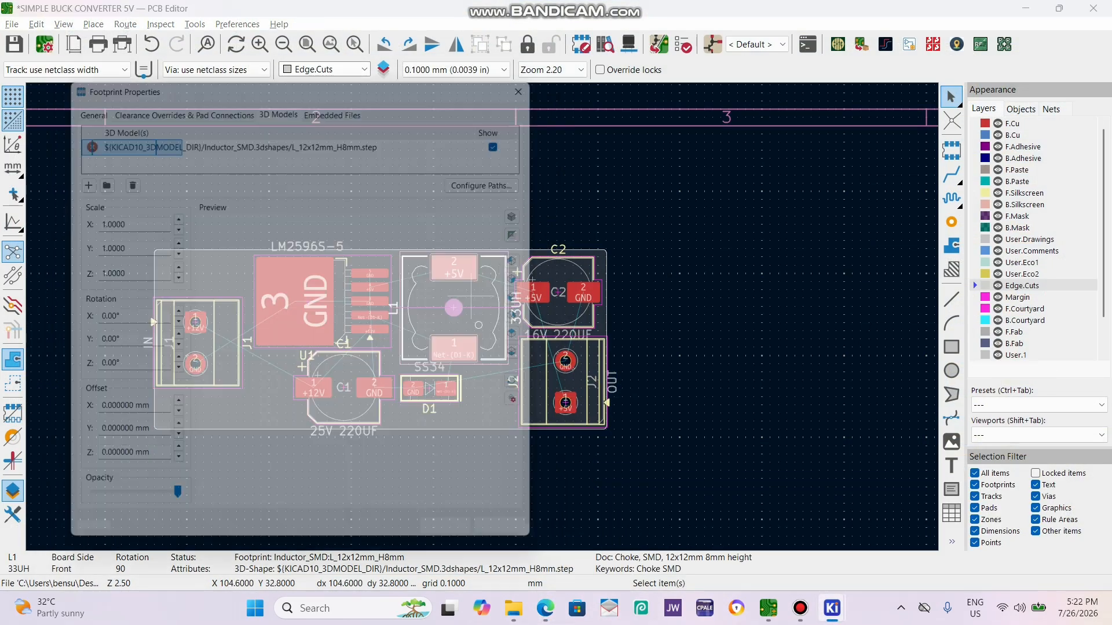
pyautogui.click(73, 176)
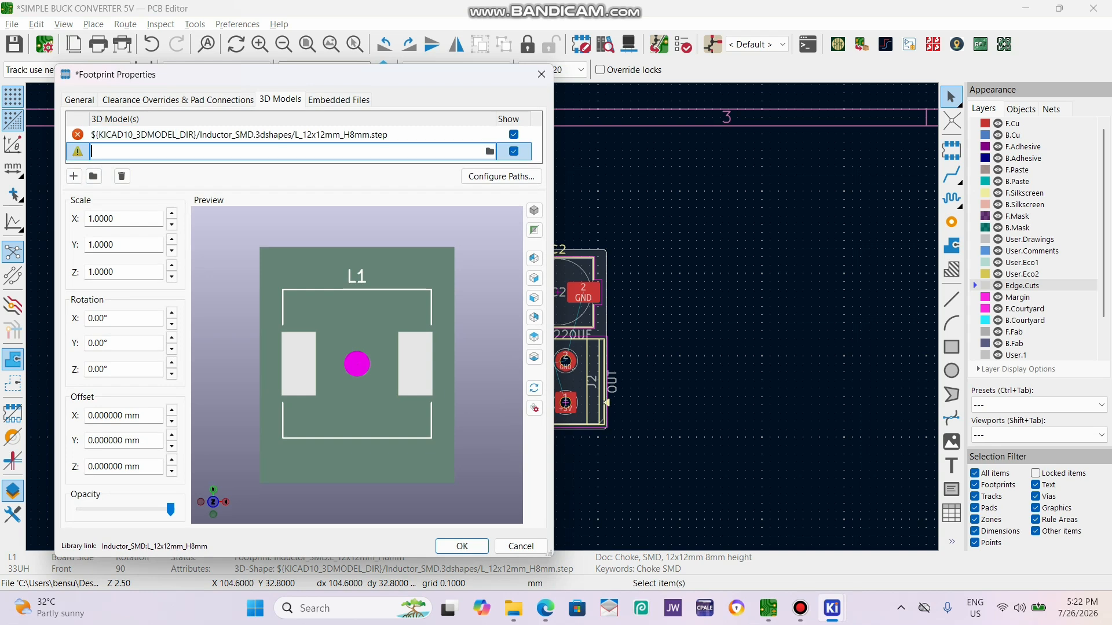
pyautogui.click(490, 151)
pyautogui.click(120, 250)
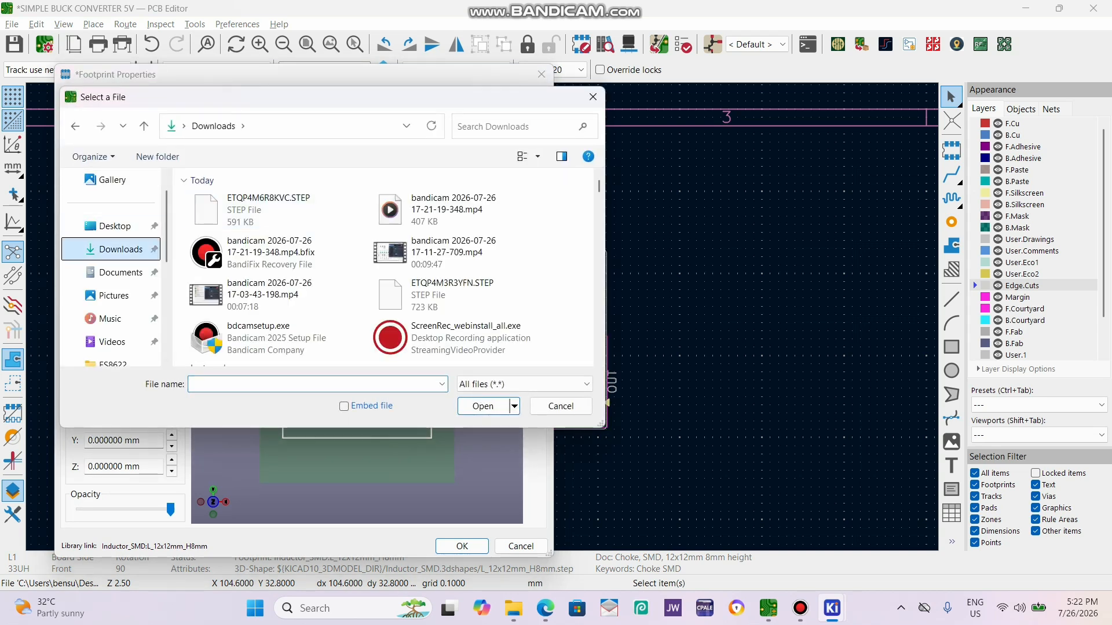
pyautogui.click(272, 210)
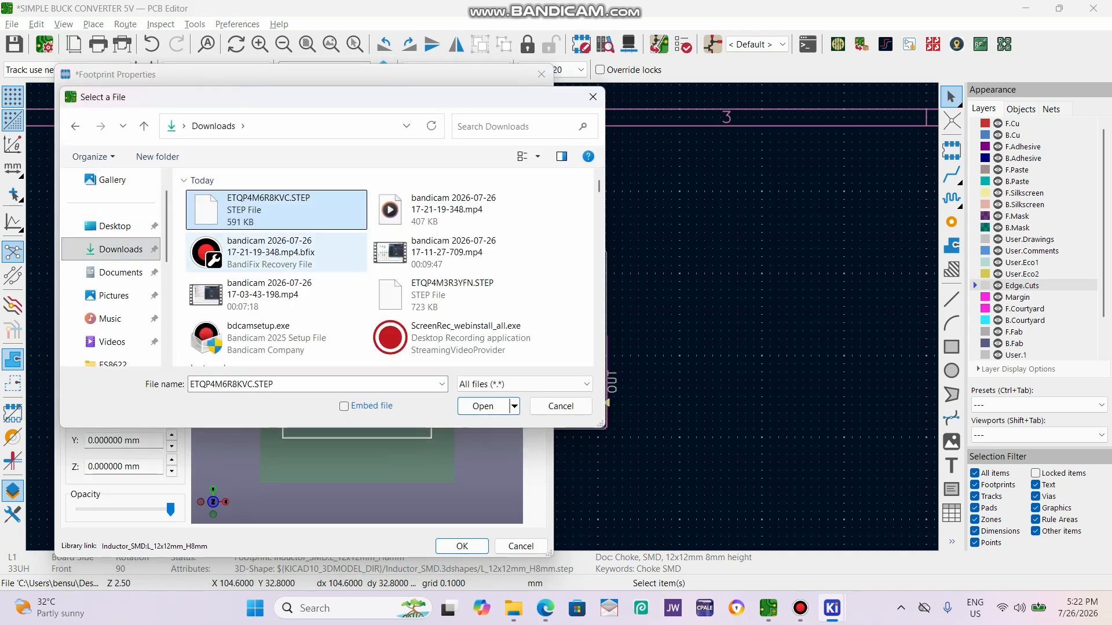
pyautogui.click(482, 406)
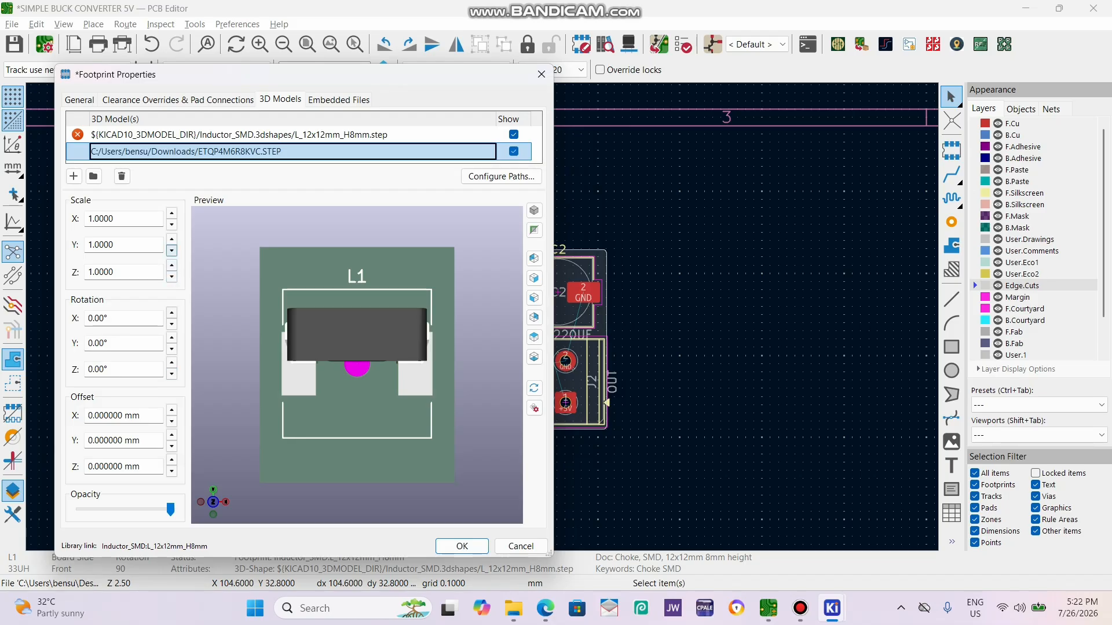
pyautogui.click(171, 213)
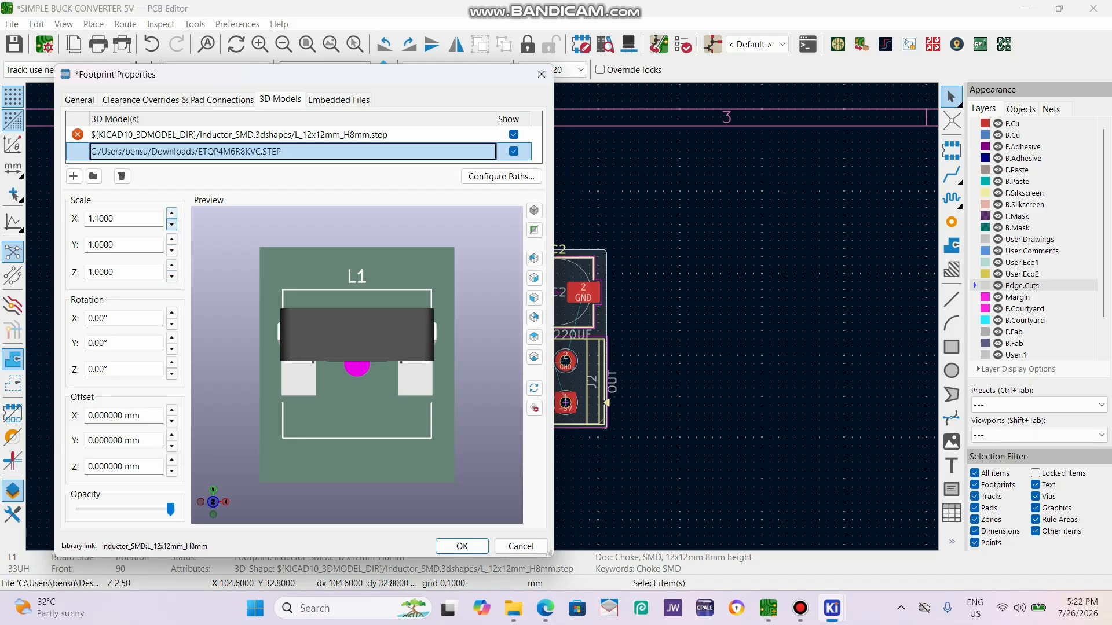
pyautogui.click(171, 224)
pyautogui.click(171, 250)
pyautogui.click(171, 239)
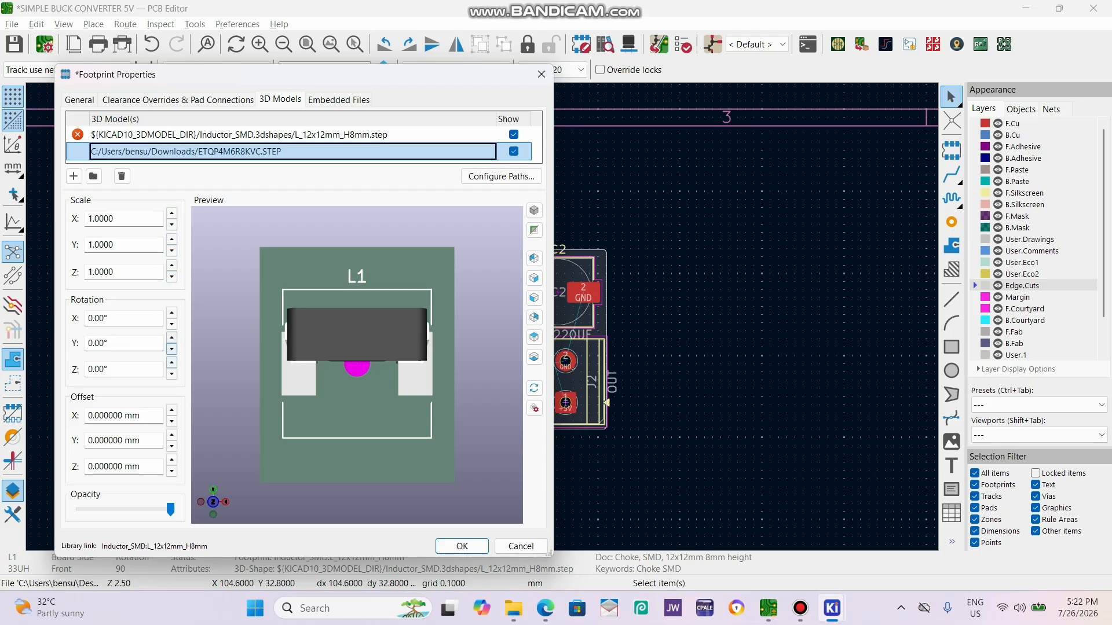
pyautogui.click(171, 338)
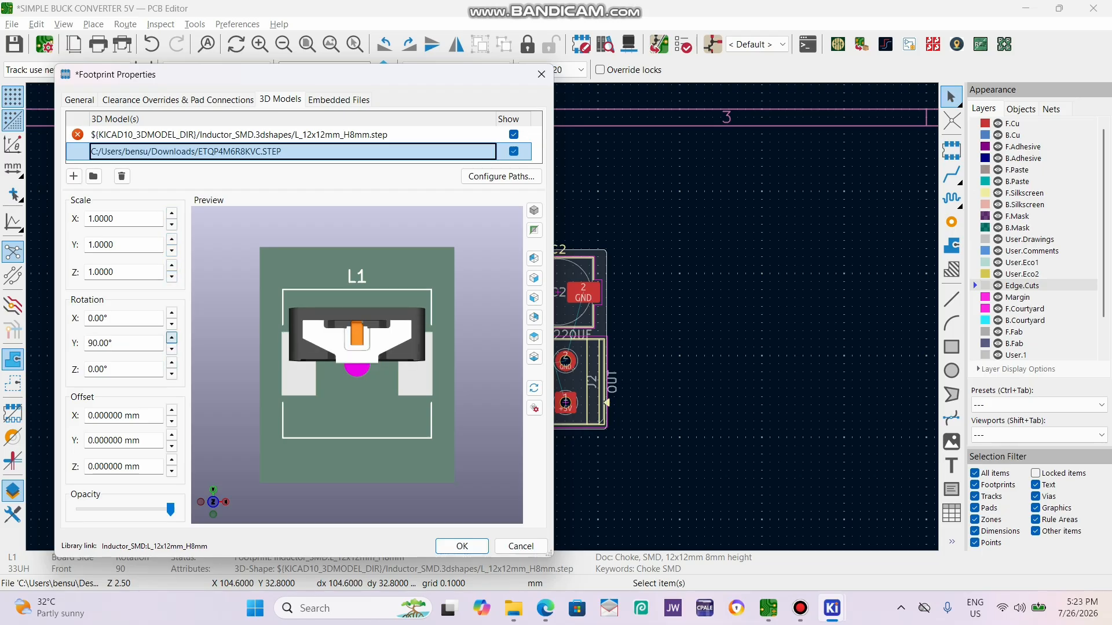
pyautogui.click(172, 349)
# Set the X rotation of L1's new 3D model to -270° and check its orientation in the preview.
pyautogui.click(171, 323)
pyautogui.click(171, 324)
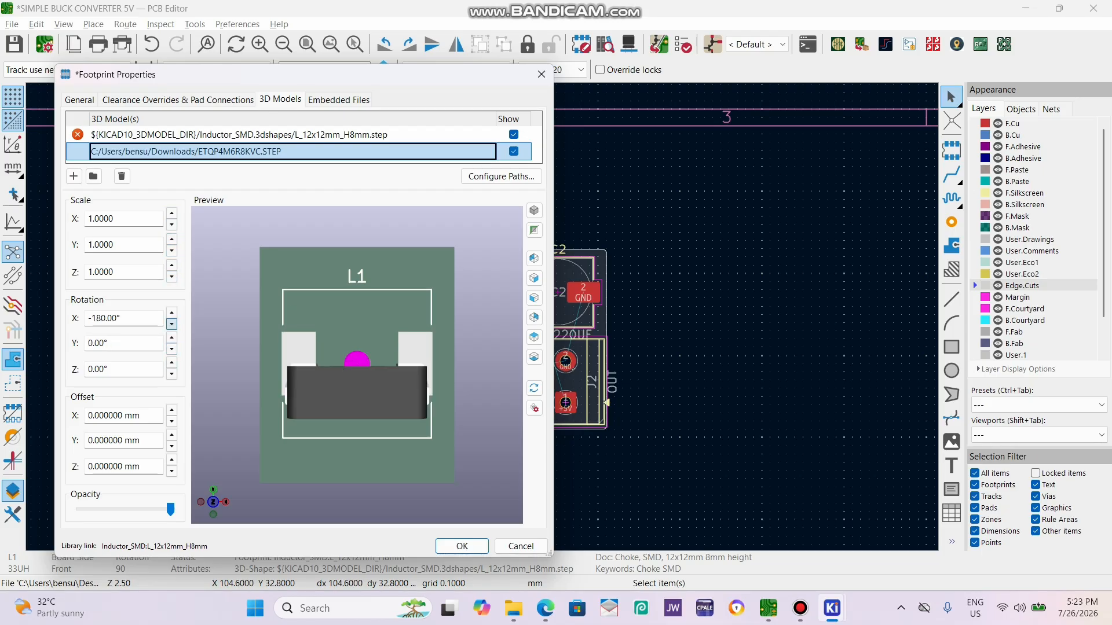
pyautogui.click(171, 323)
pyautogui.moveTo(370, 371); pyautogui.dragTo(376, 324)
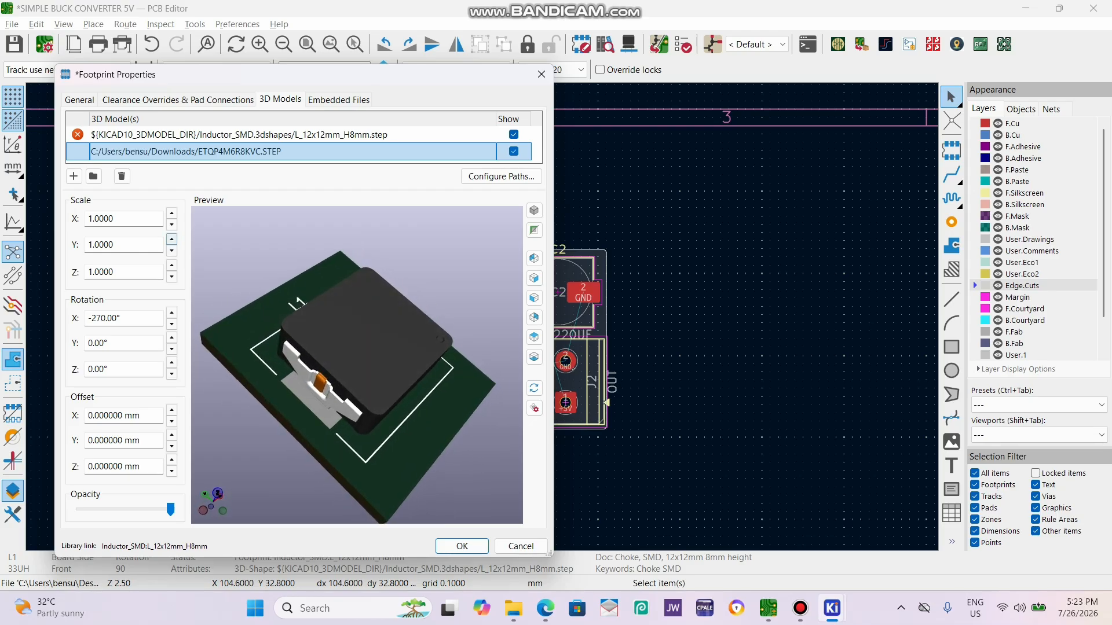
# Scale L1's new 3D model to 1.2 in X, 1.5 in Y and 1.2 in Z, and apply the footprint properties.
pyautogui.click(171, 213)
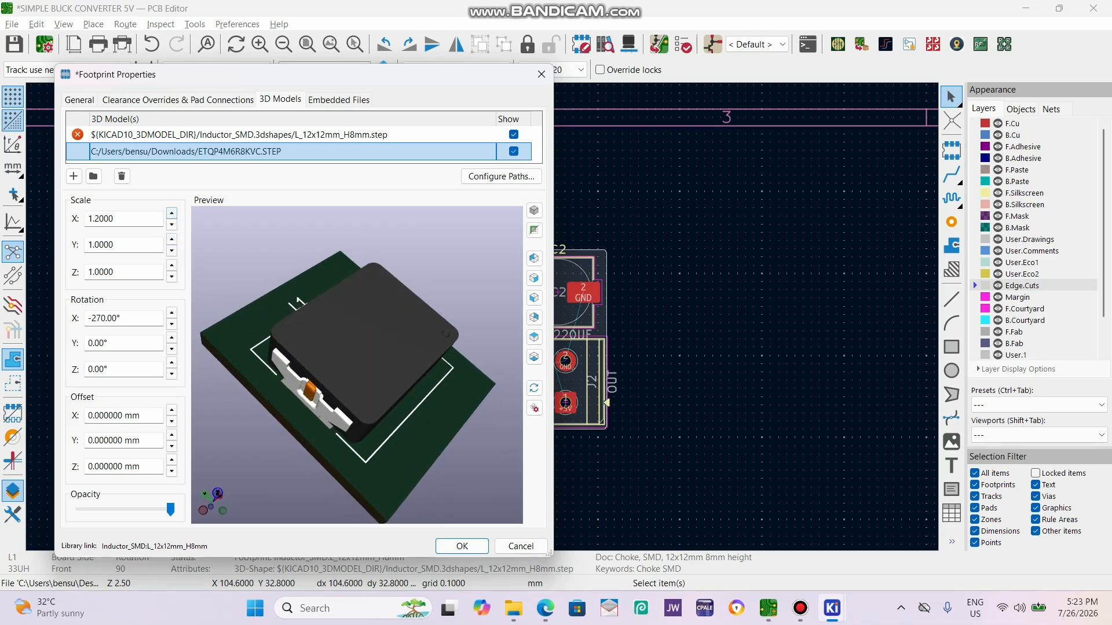
pyautogui.moveTo(330, 371); pyautogui.dragTo(420, 370)
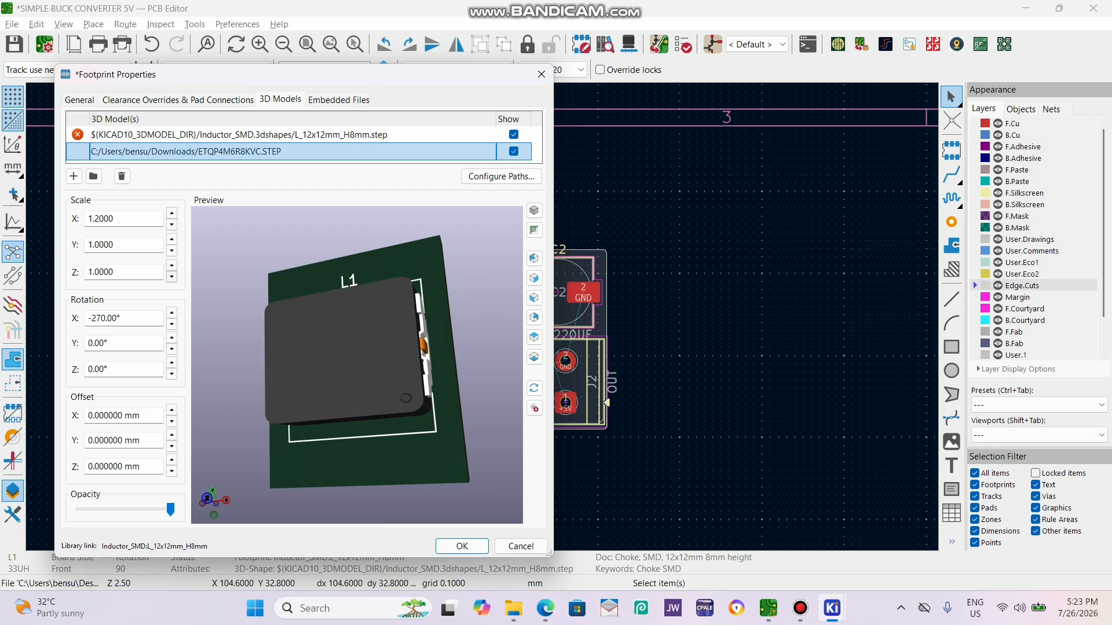
pyautogui.moveTo(348, 382); pyautogui.dragTo(399, 259)
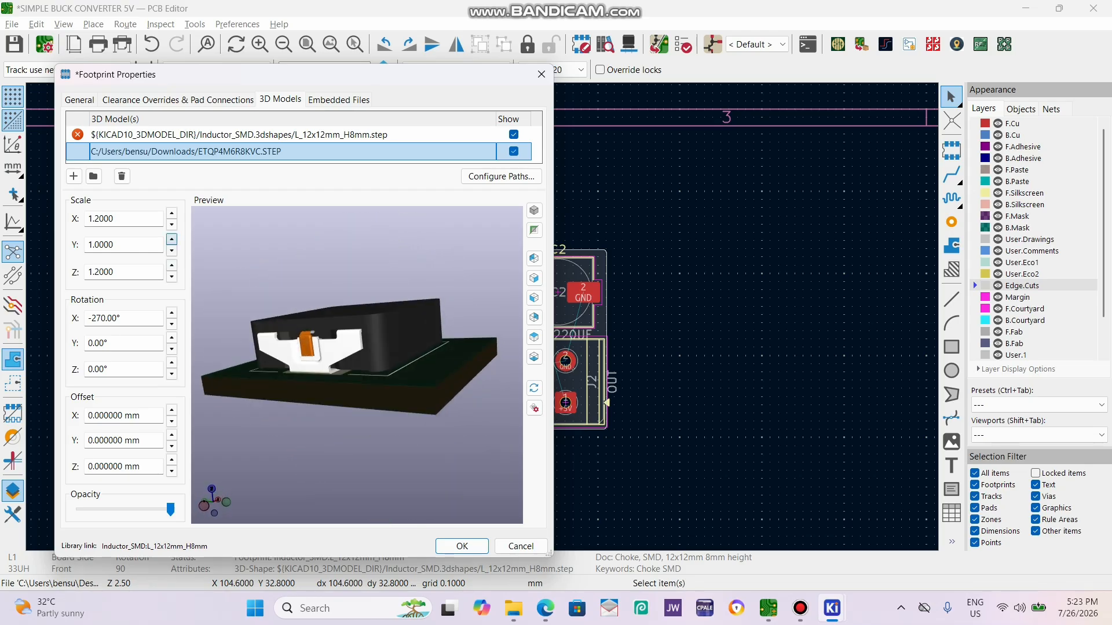
pyautogui.click(172, 239)
pyautogui.click(171, 239)
pyautogui.click(171, 239)
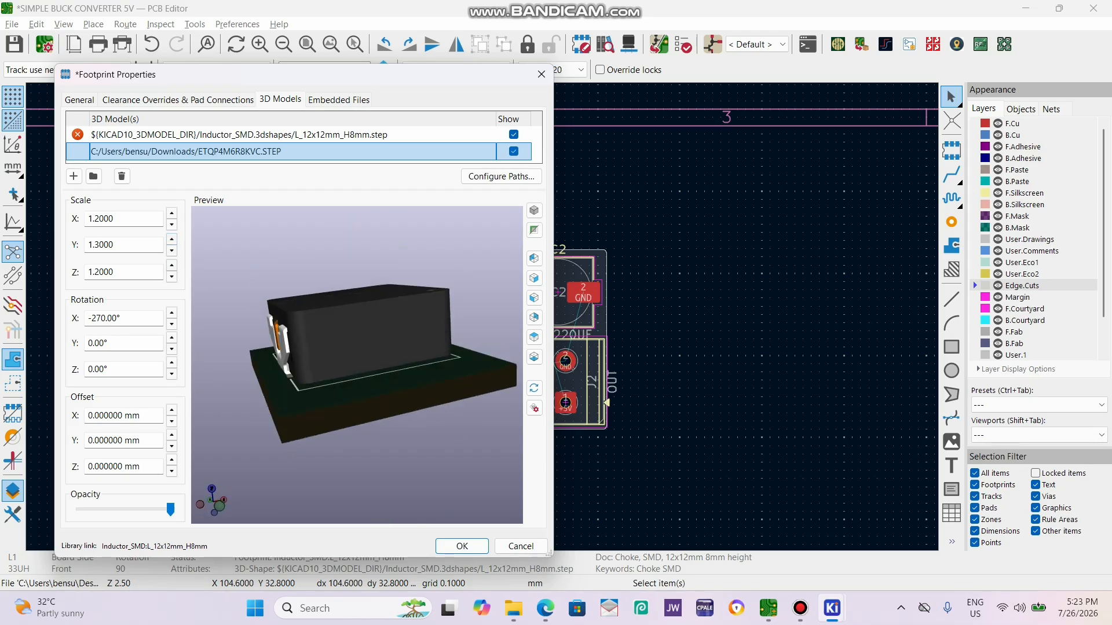
pyautogui.click(171, 239)
pyautogui.click(171, 239)
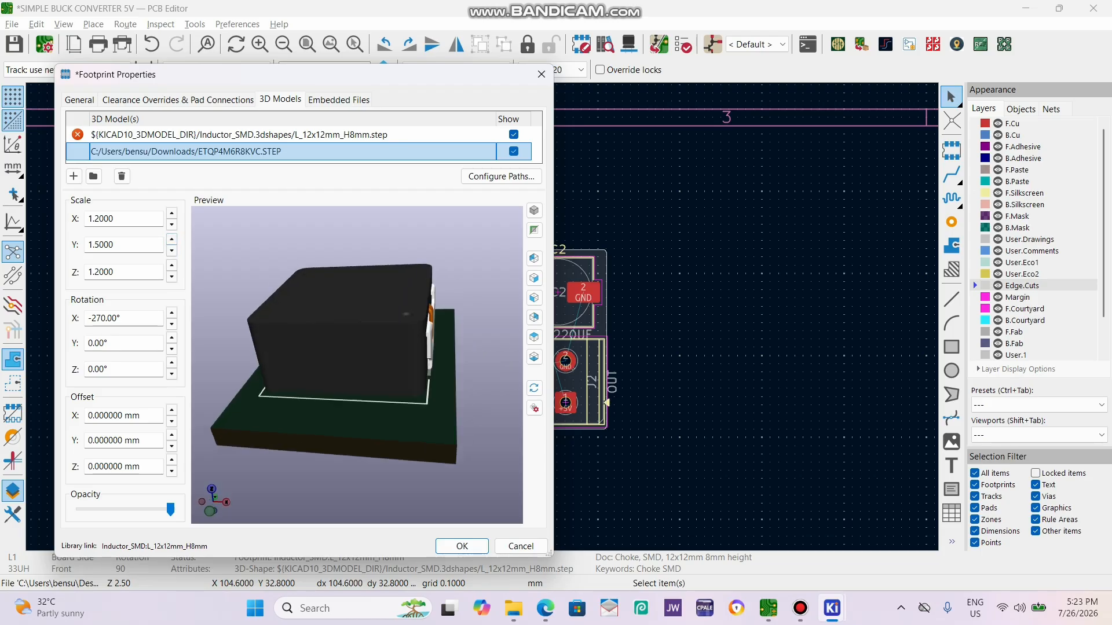
pyautogui.moveTo(325, 370); pyautogui.dragTo(426, 359)
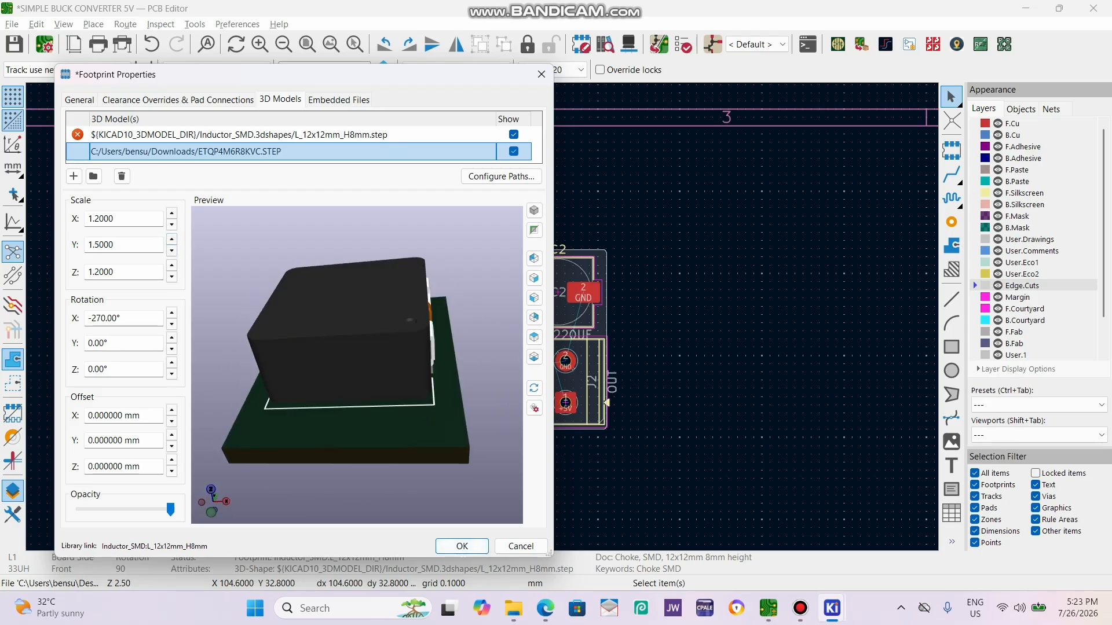
pyautogui.click(461, 546)
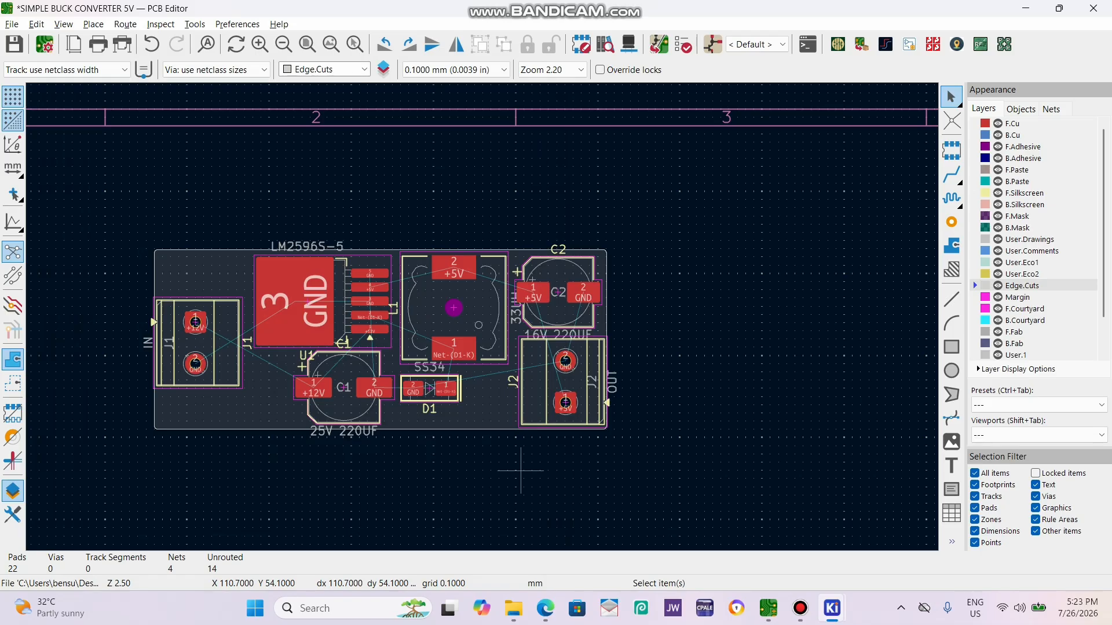
# Examine the board and the new L1 inductor model in the 3D viewer, then close the viewer.
pyautogui.hotkey('alt', '3')
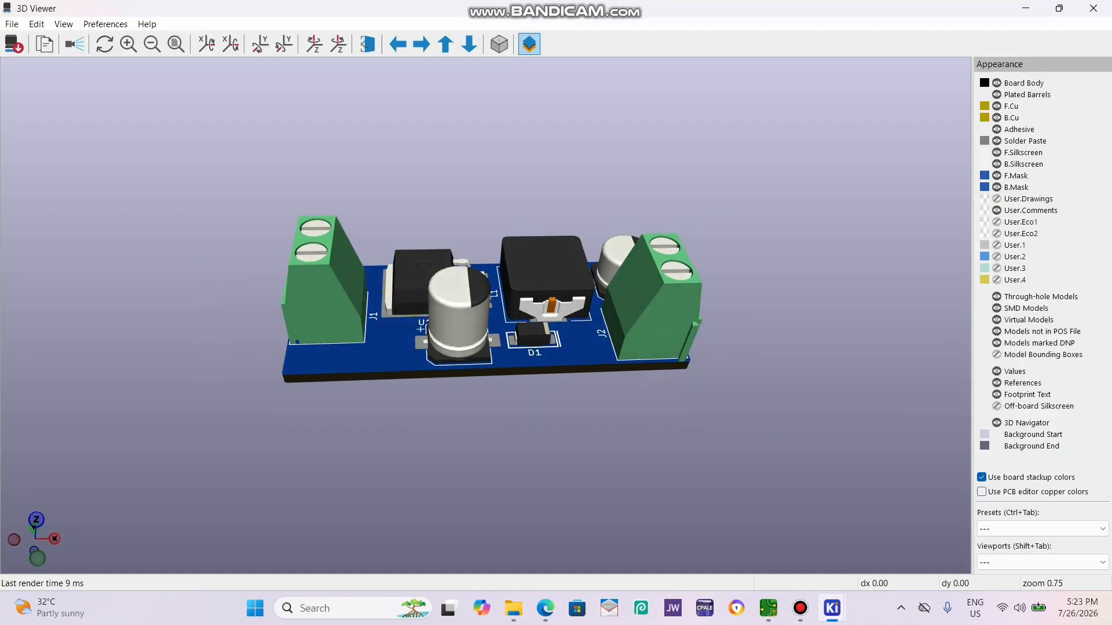
pyautogui.moveTo(371, 277); pyautogui.dragTo(452, 376)
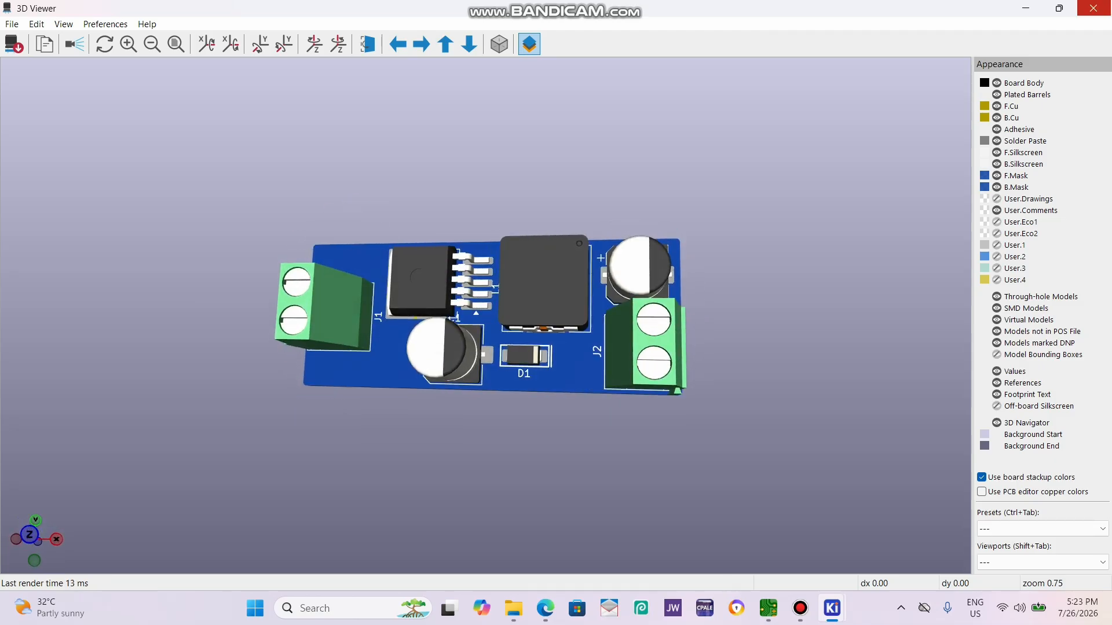
pyautogui.click(1093, 8)
# Move the U1 silkscreen reference text off capacitor C1 onto the regulator, then delete it.
pyautogui.scroll(5, 472, 307)
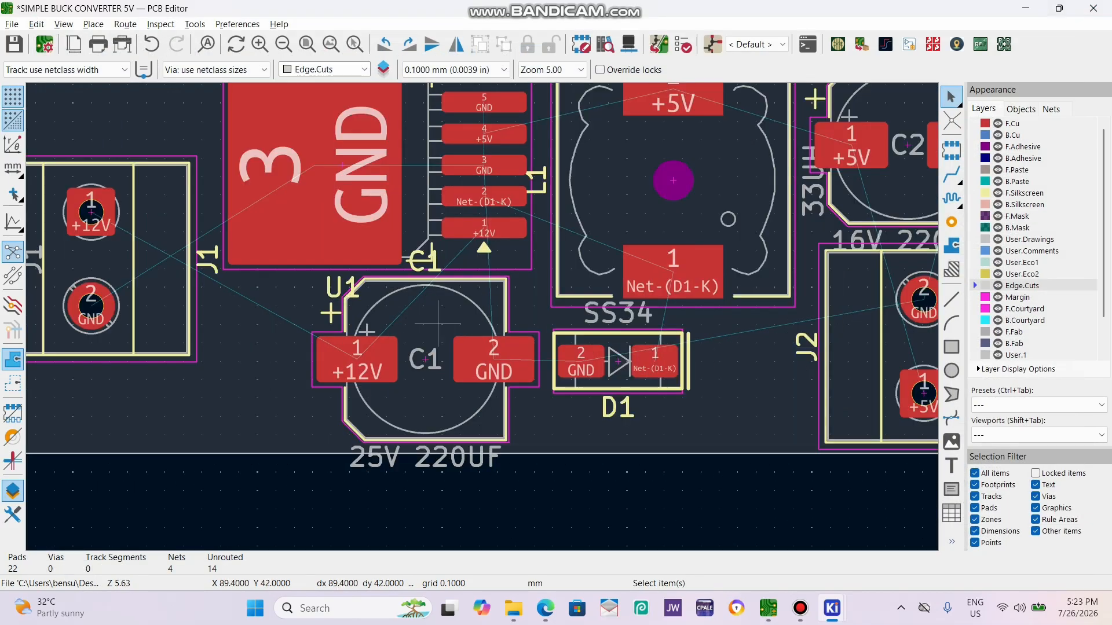
pyautogui.click(342, 288)
pyautogui.moveTo(334, 293); pyautogui.dragTo(410, 167)
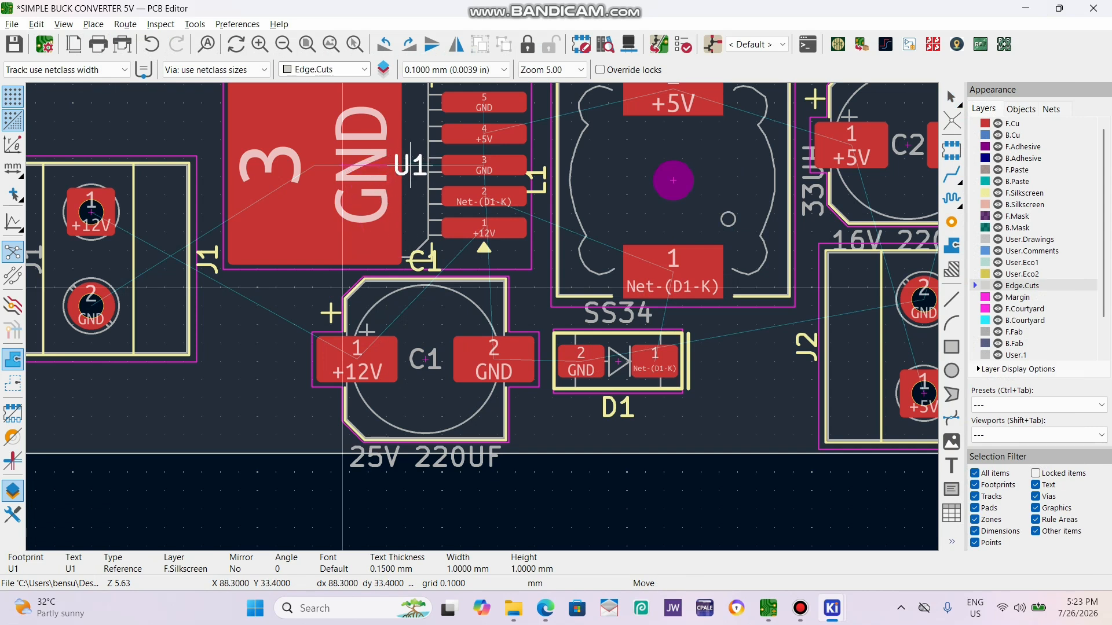
pyautogui.click(410, 167)
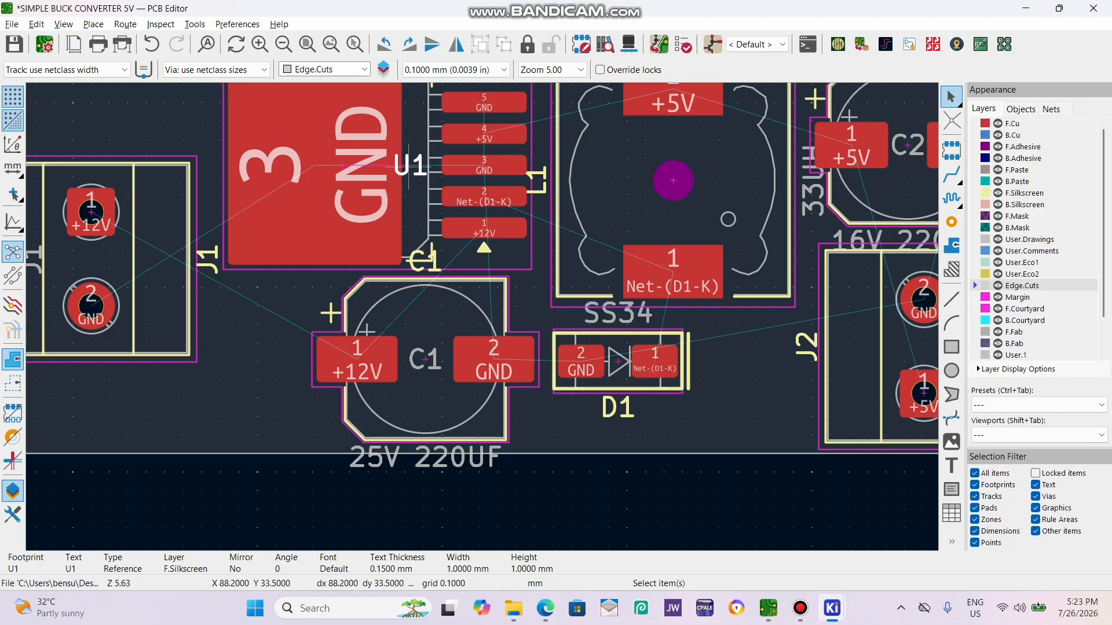
pyautogui.moveTo(408, 167); pyautogui.dragTo(411, 195)
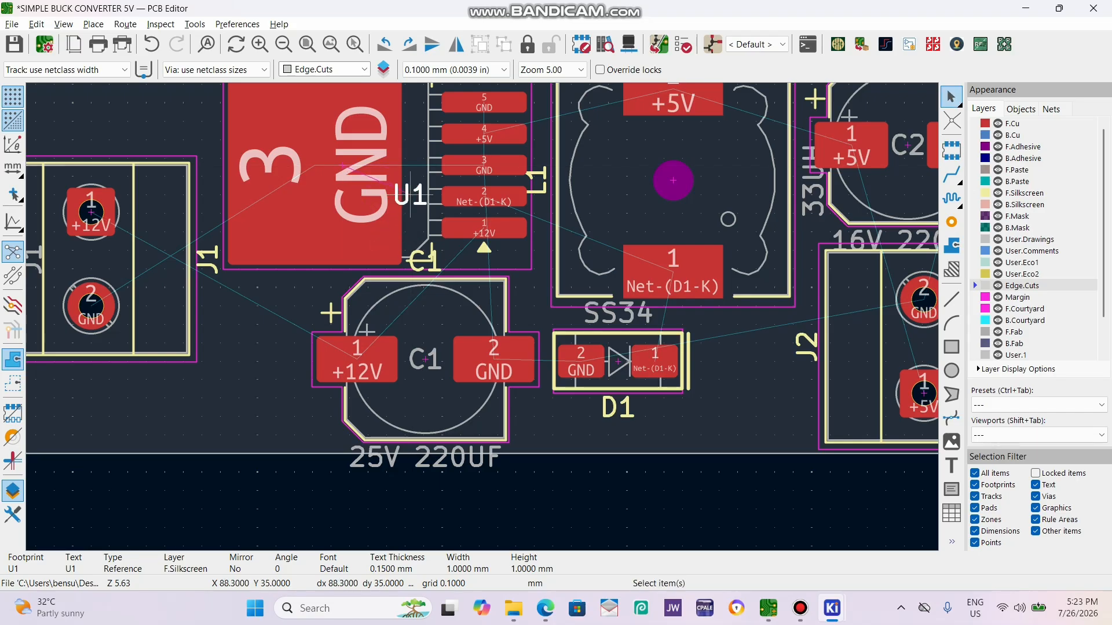
pyautogui.press('Delete')
# Delete the silkscreen reference texts of C1, J1 and L1.
pyautogui.click(436, 263)
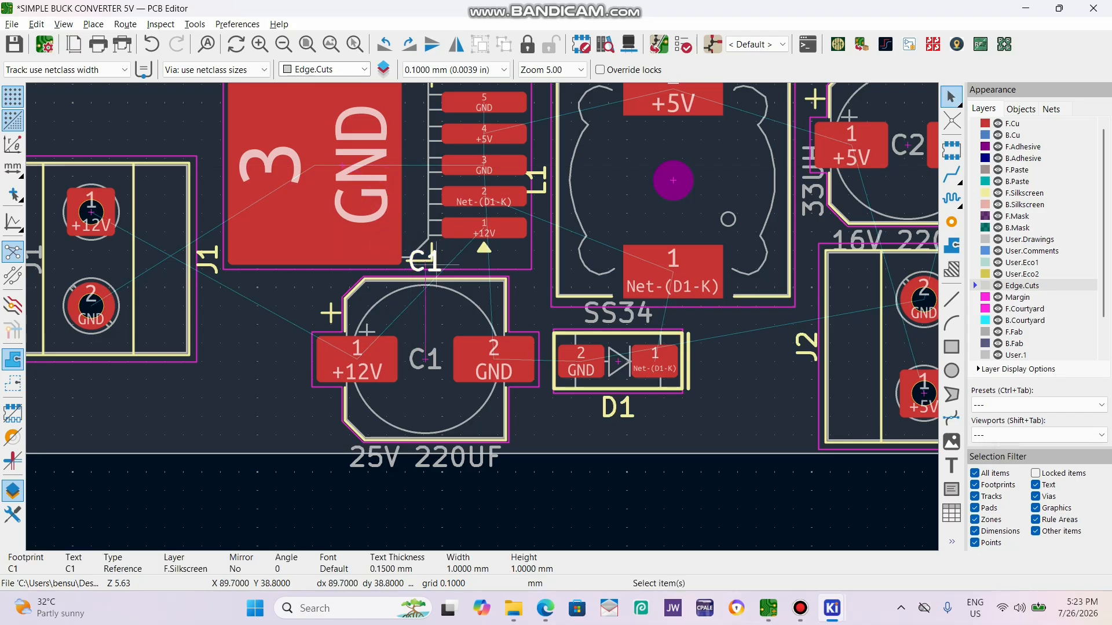
pyautogui.press('Delete')
pyautogui.click(208, 267)
pyautogui.press('Delete')
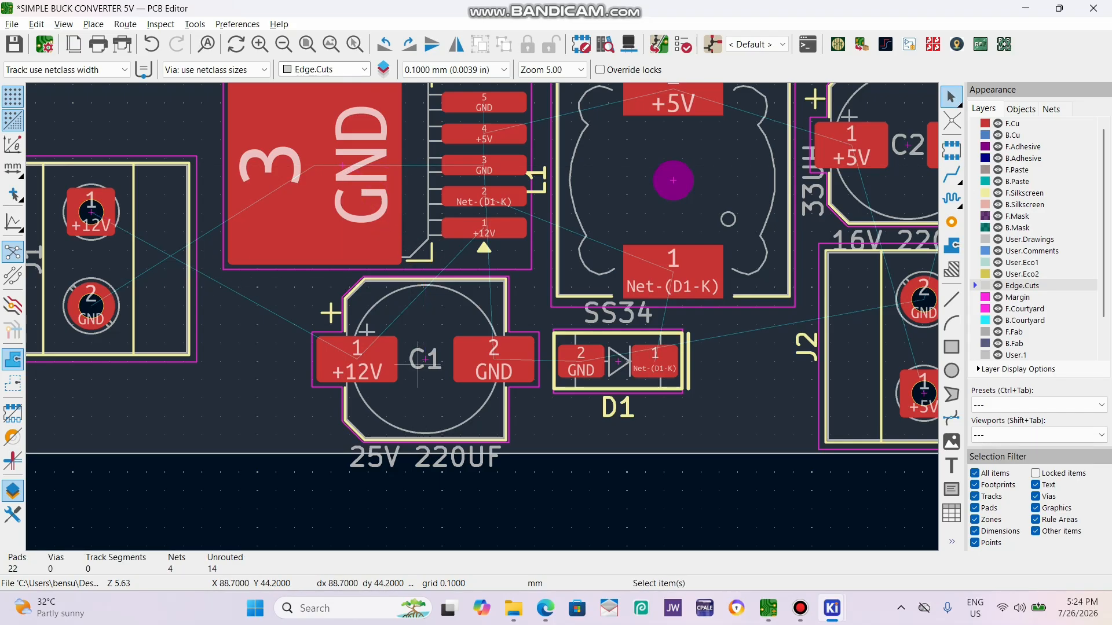
pyautogui.click(418, 364)
pyautogui.click(535, 192)
pyautogui.press('Delete')
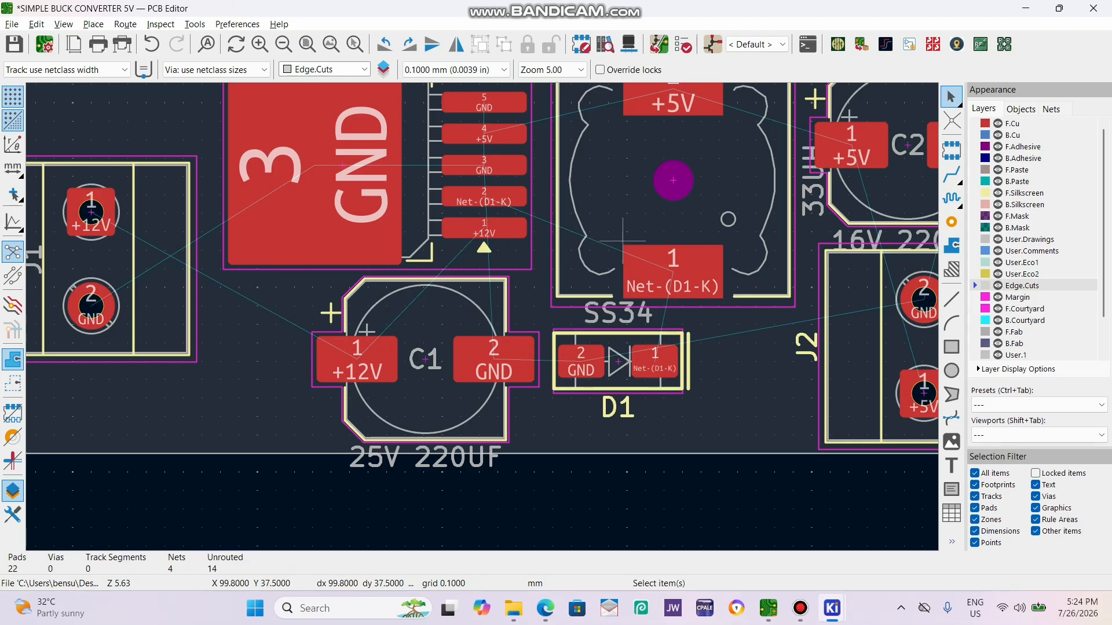
# Delete the silkscreen reference texts of J2, D1 and C2, keeping their fabrication-layer labels.
pyautogui.scroll(-1, 623, 236)
pyautogui.scroll(1, 601, 395)
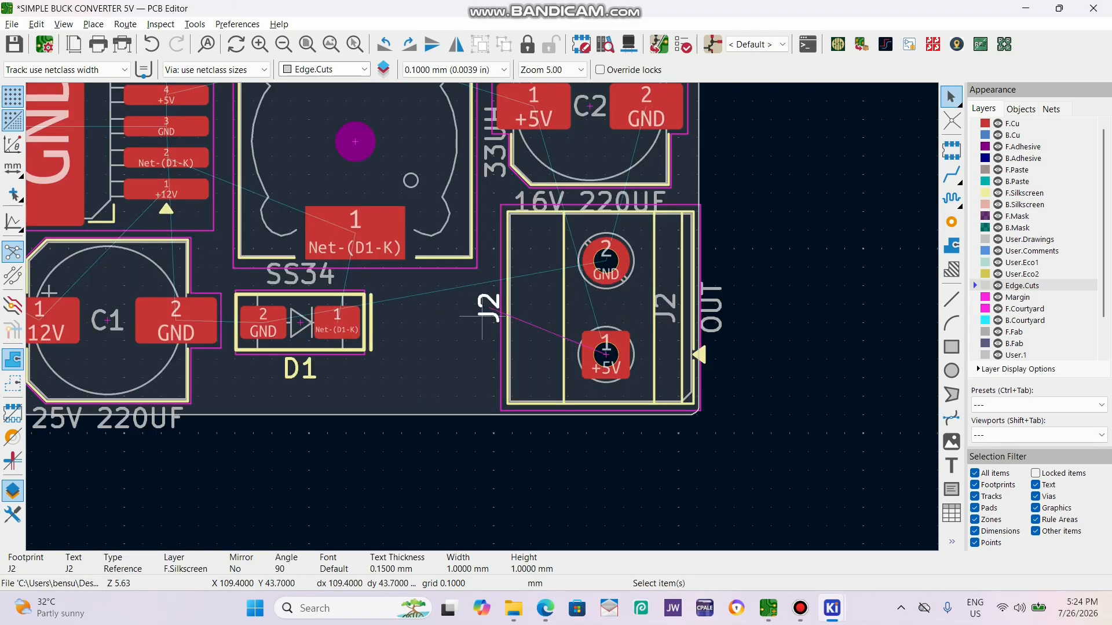
pyautogui.click(301, 369)
pyautogui.click(294, 369)
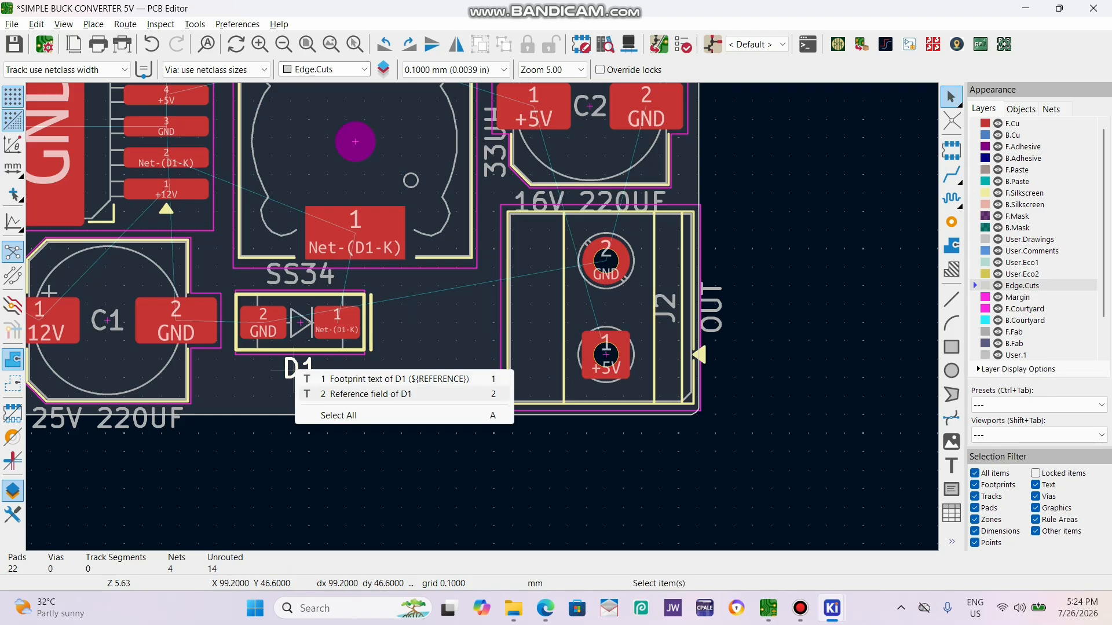
pyautogui.click(359, 394)
pyautogui.press('Delete')
pyautogui.scroll(-2, 486, 250)
pyautogui.scroll(2, 549, 218)
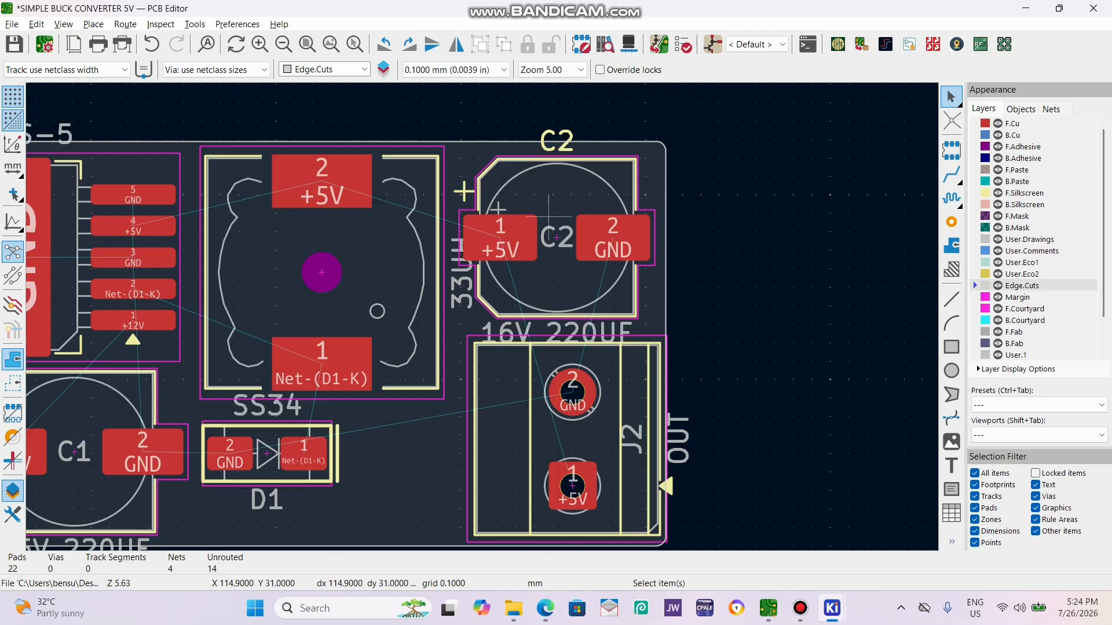
pyautogui.click(567, 137)
pyautogui.press('Delete')
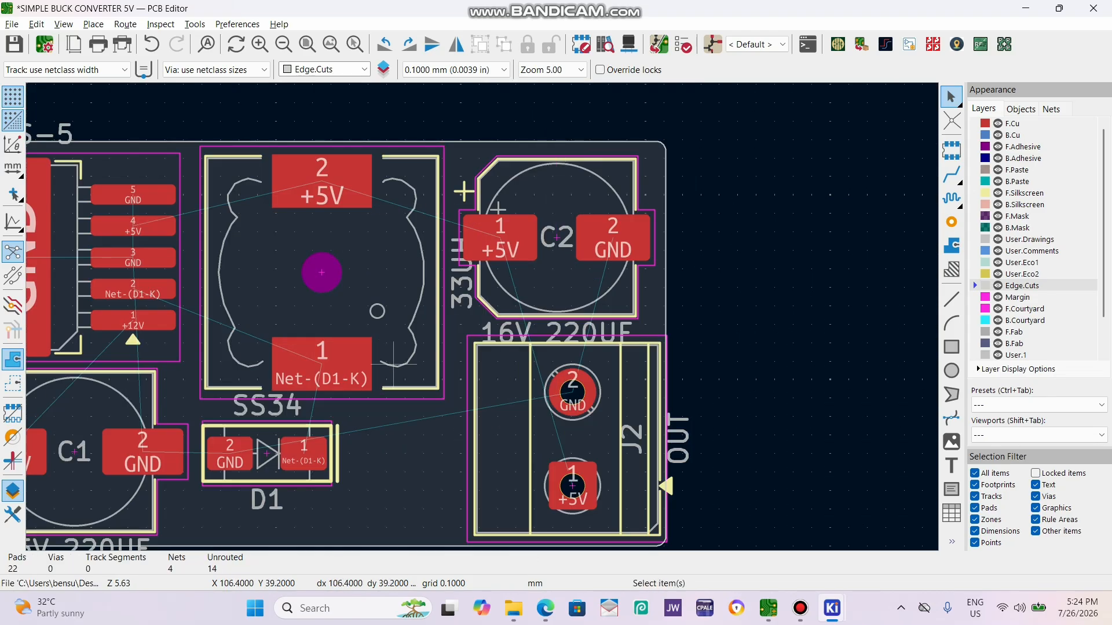
# Shift terminal blocks J1 and J2 slightly inward from the short edges of the board.
pyautogui.scroll(-2, 394, 364)
pyautogui.scroll(1, 386, 285)
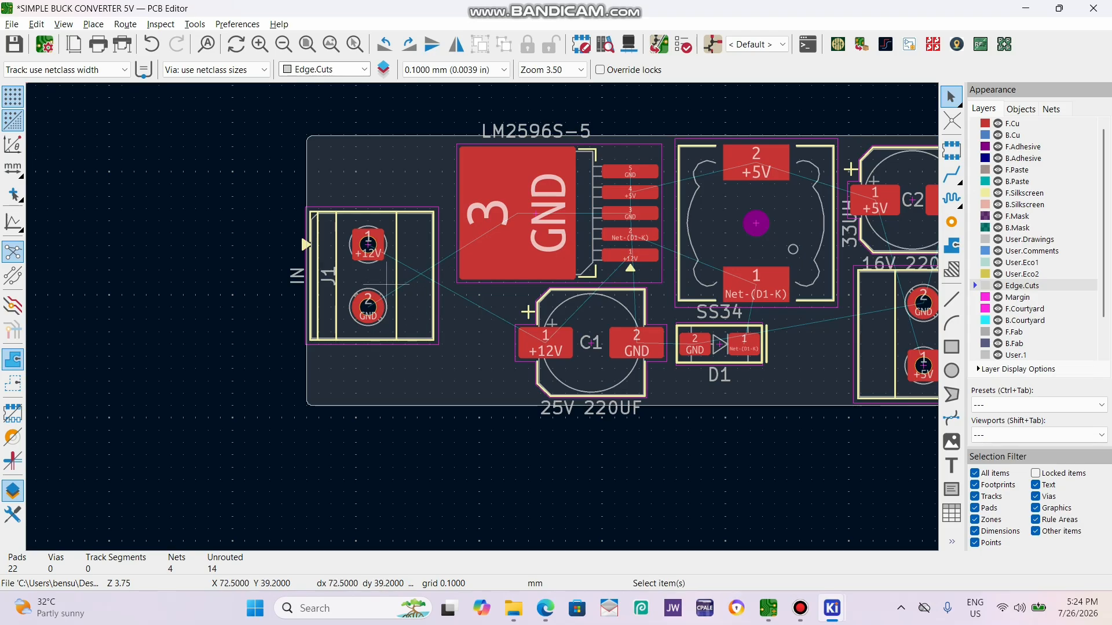
pyautogui.click(388, 282)
pyautogui.moveTo(387, 277); pyautogui.dragTo(376, 276)
pyautogui.scroll(-3, 423, 297)
pyautogui.scroll(3, 618, 304)
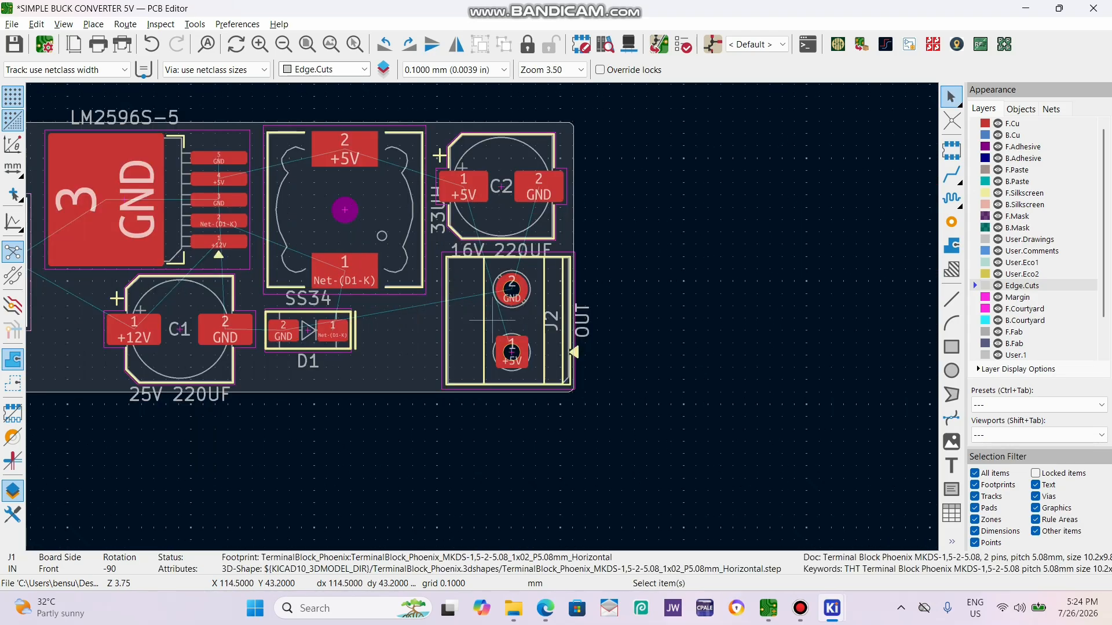
pyautogui.click(510, 320)
pyautogui.press('m')
pyautogui.click(506, 321)
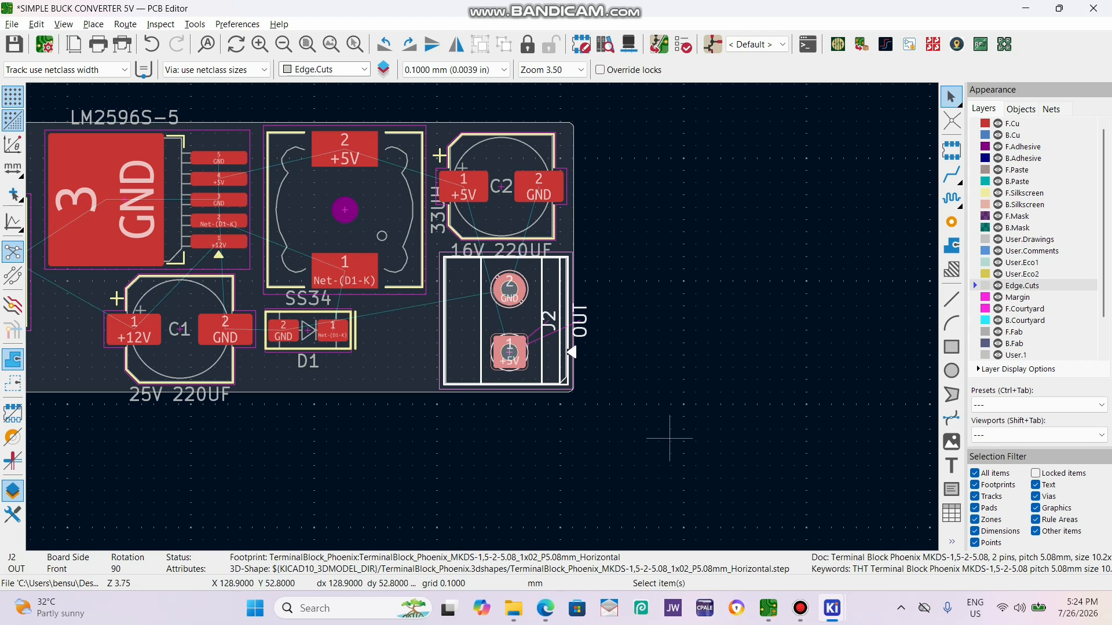
pyautogui.click(669, 439)
# Inspect the terminal block placement from an angle in the 3D viewer, then close the viewer.
pyautogui.hotkey('alt', '3')
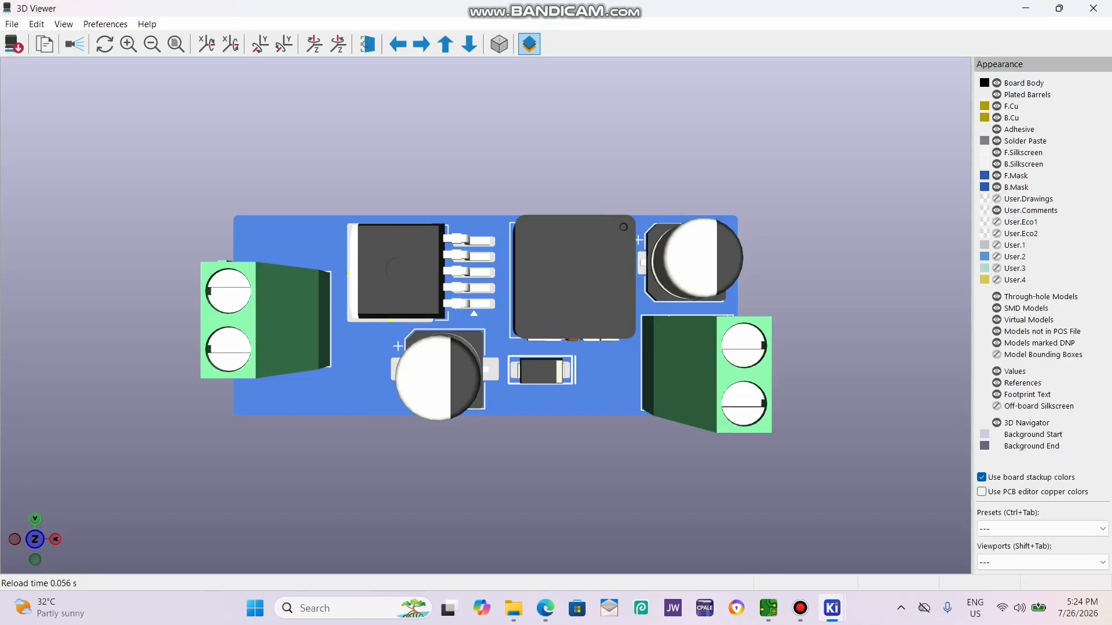
pyautogui.moveTo(631, 278); pyautogui.dragTo(474, 238)
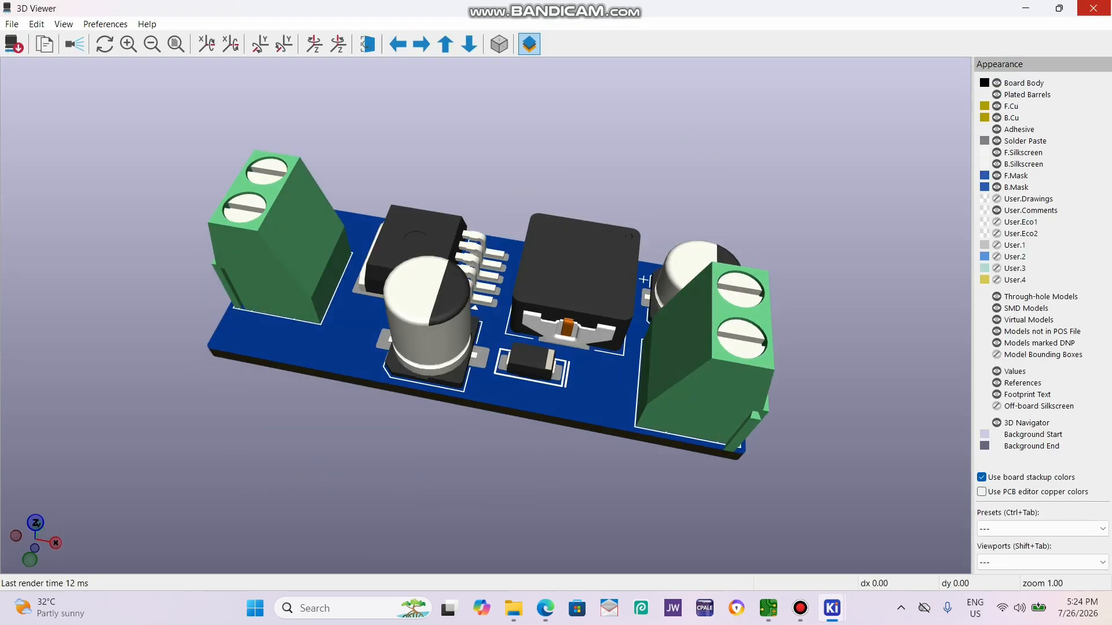
pyautogui.click(1093, 8)
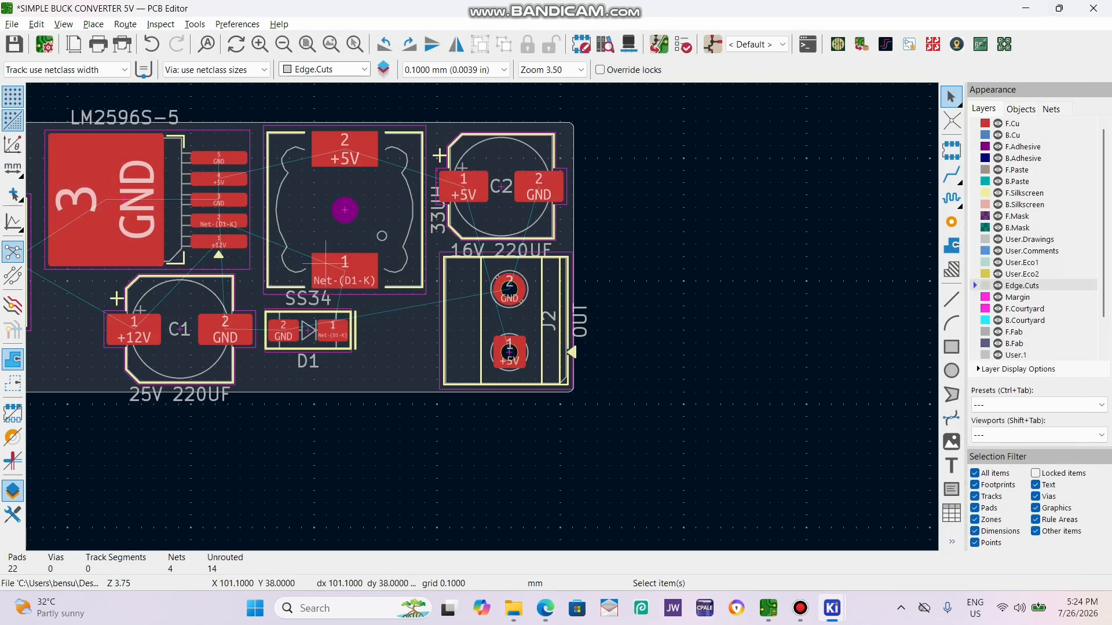
# Nudge diode D1 slightly upward so that its pads line up with the pads of capacitor C1.
pyautogui.scroll(-2, 325, 232)
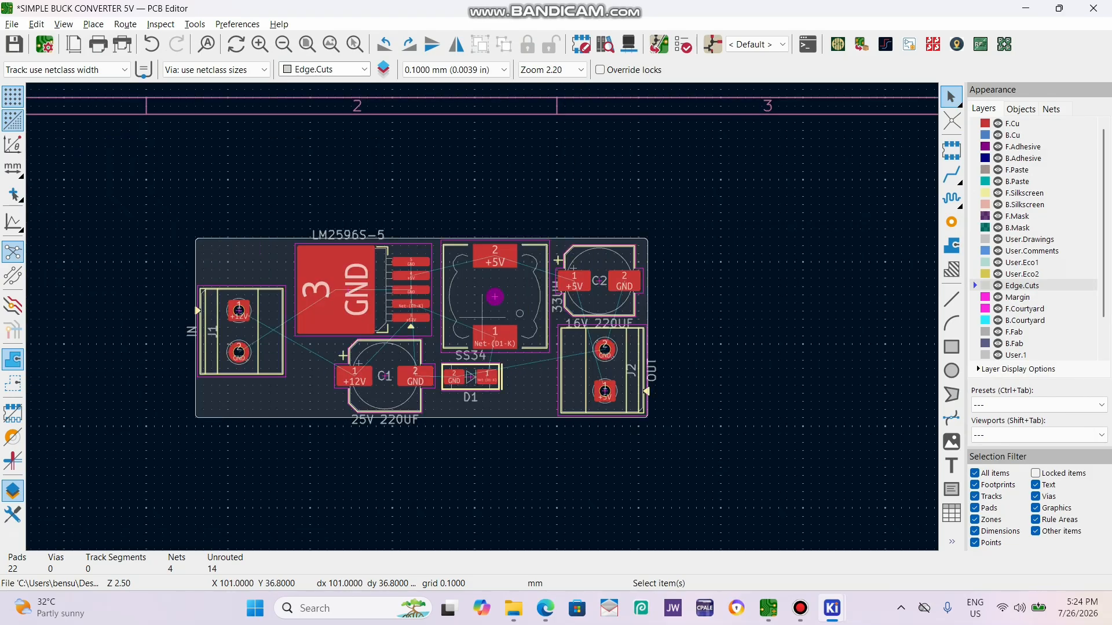
pyautogui.scroll(2, 588, 358)
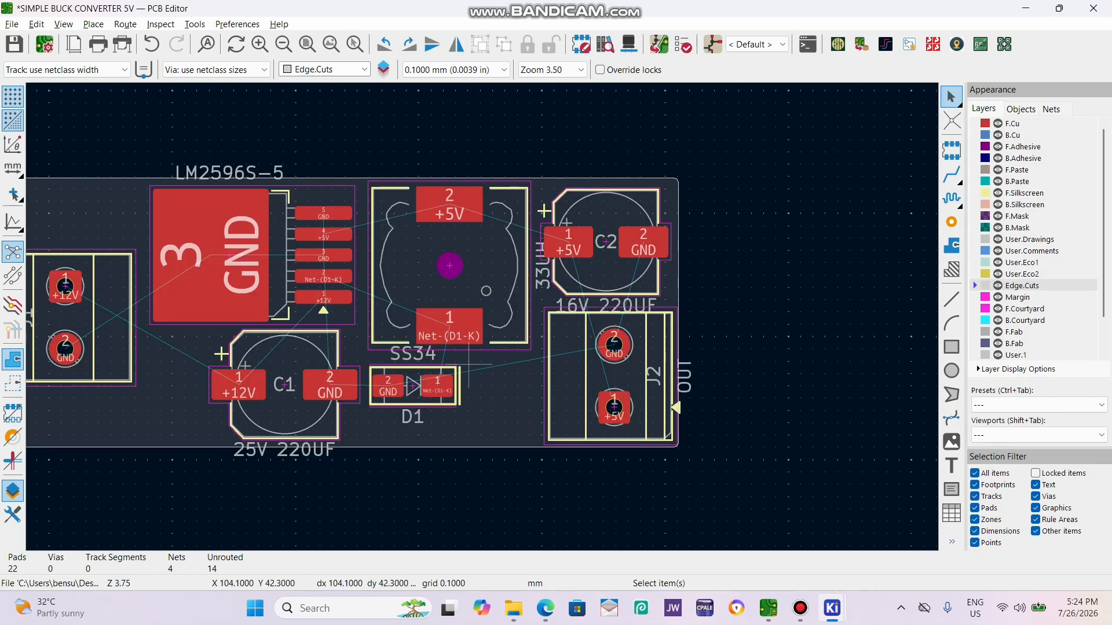
pyautogui.scroll(2, 398, 371)
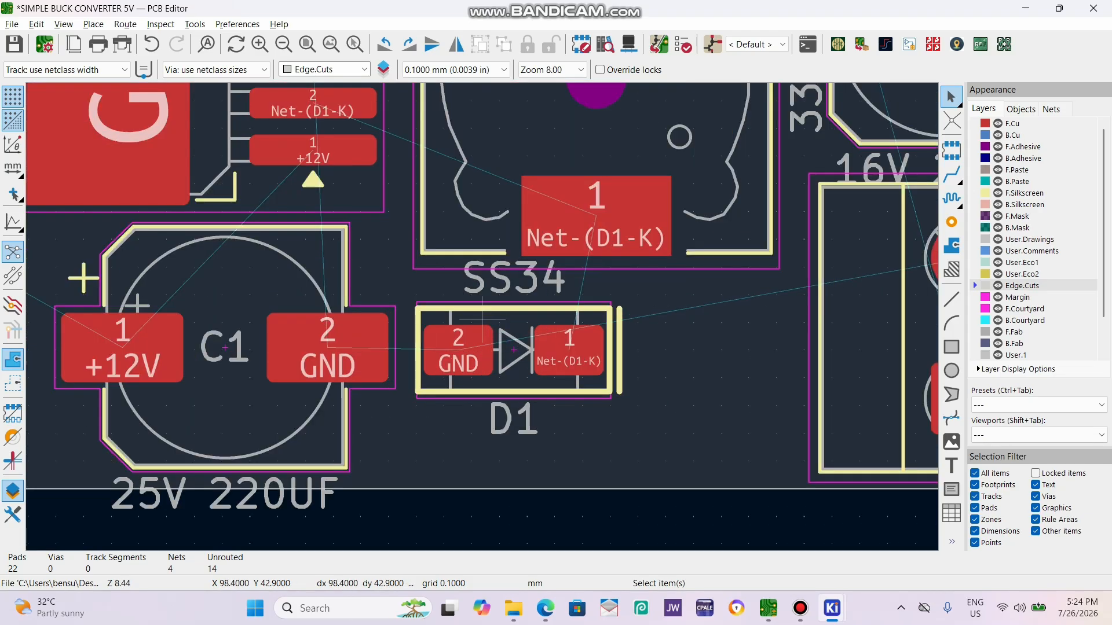
pyautogui.click(514, 334)
pyautogui.press('m')
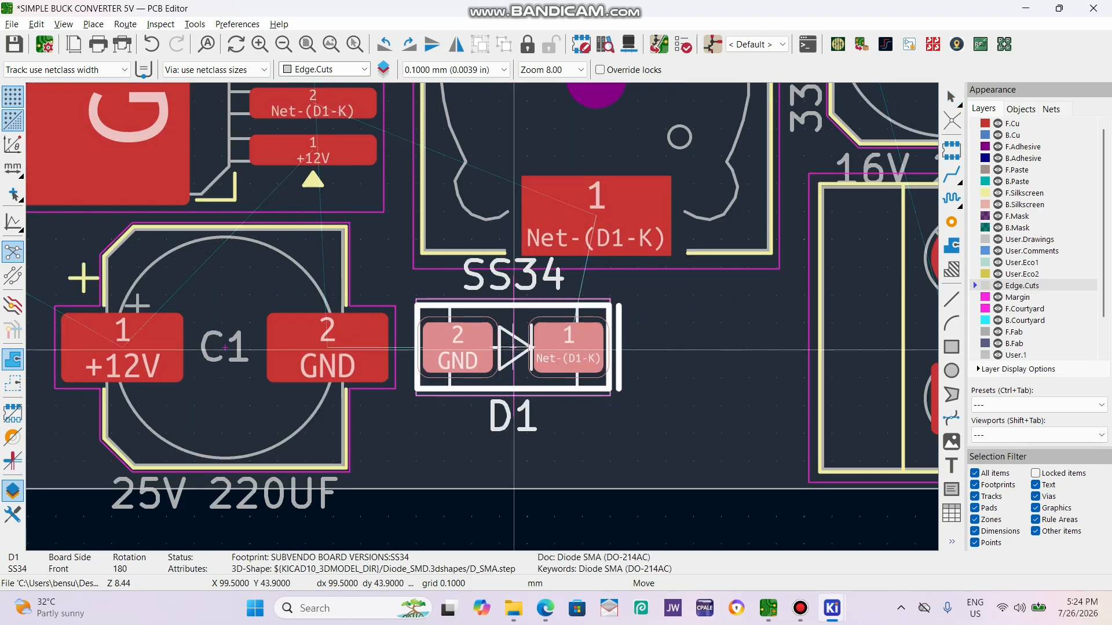
pyautogui.press('Escape')
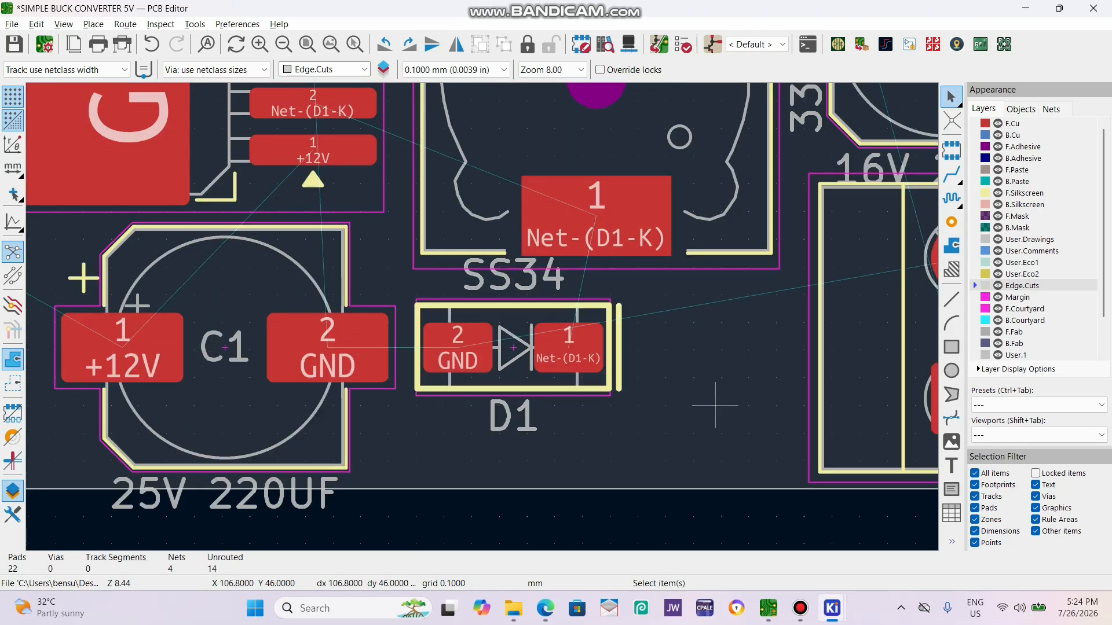
# Try routing 0.2 mm +12V tracks on F.Cu from J1 pad 1 to C1 and on to the regulator's pin 1, and undo both.
pyautogui.scroll(-2, 481, 315)
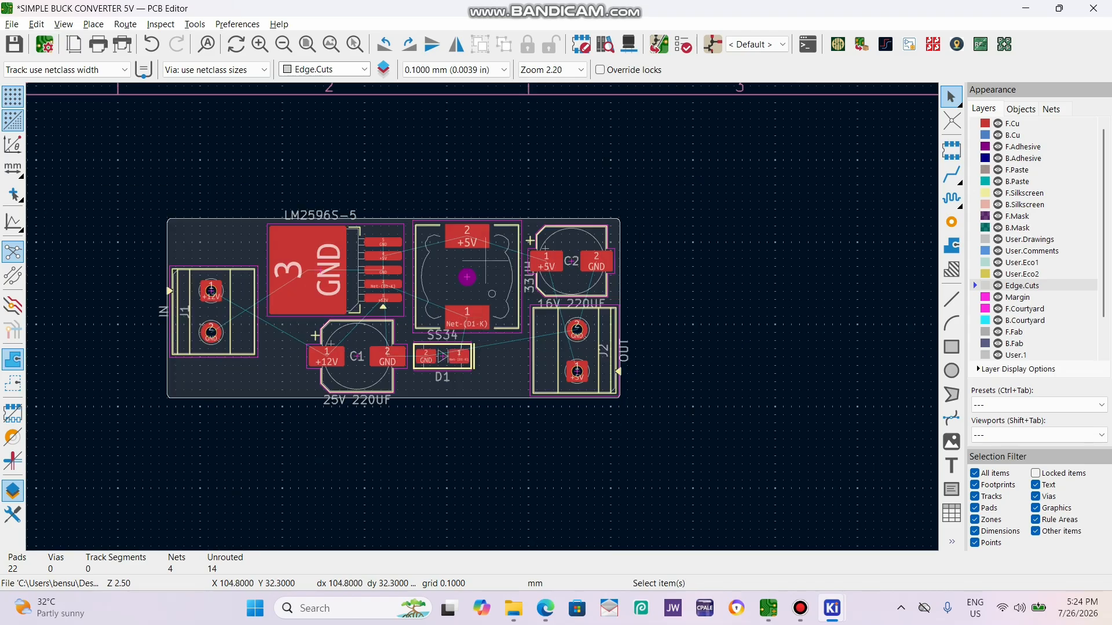
pyautogui.scroll(2, 482, 317)
pyautogui.scroll(-2, 482, 316)
pyautogui.scroll(2, 482, 316)
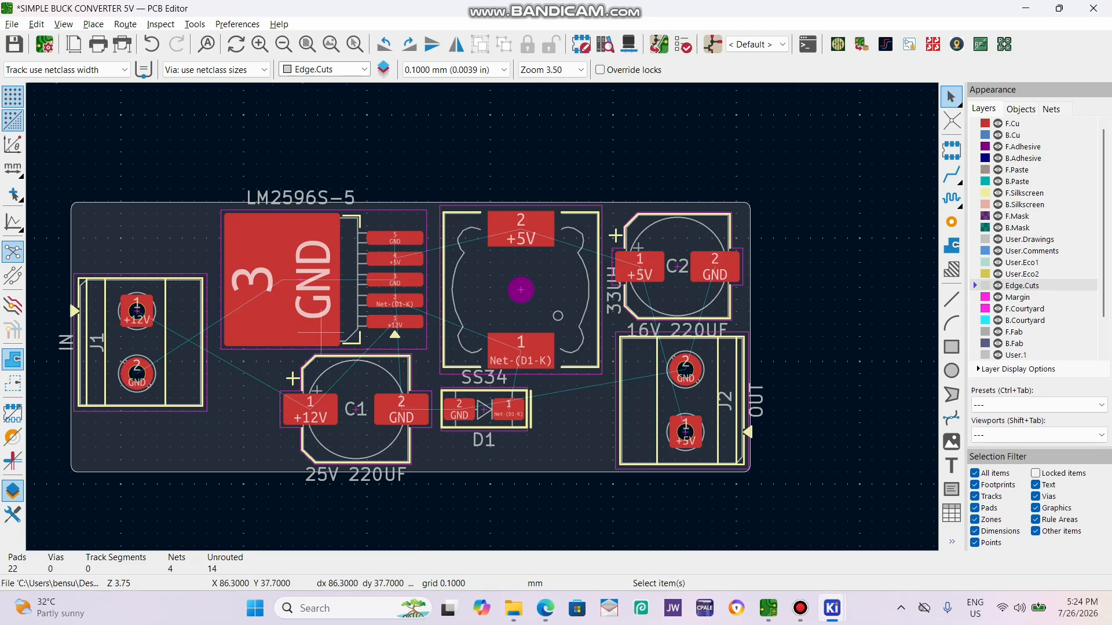
pyautogui.click(952, 174)
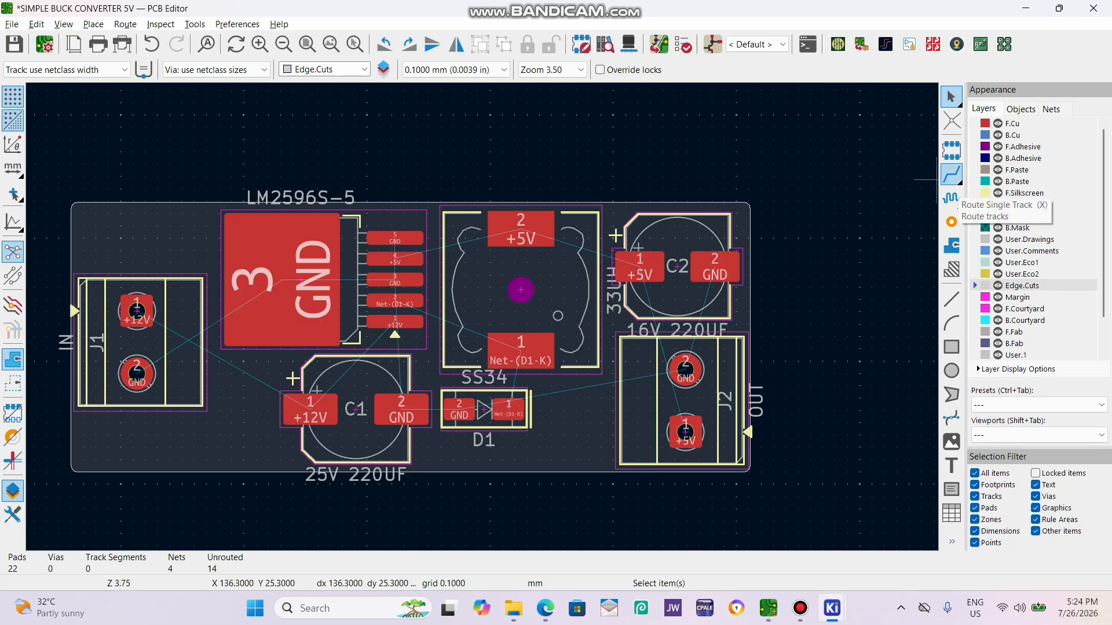
pyautogui.click(952, 174)
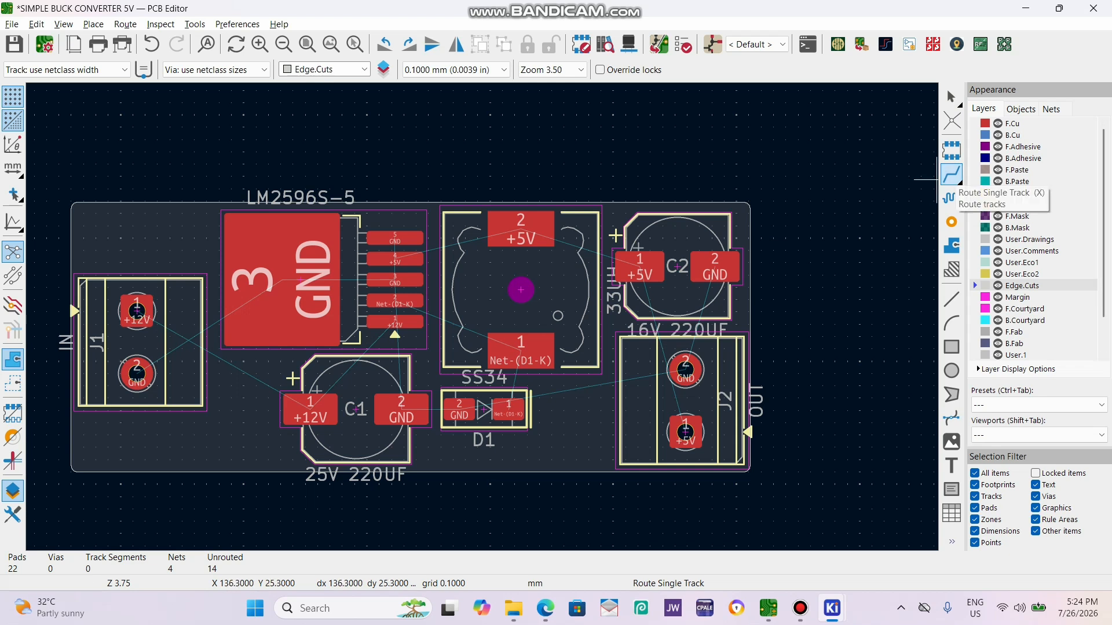
pyautogui.click(136, 311)
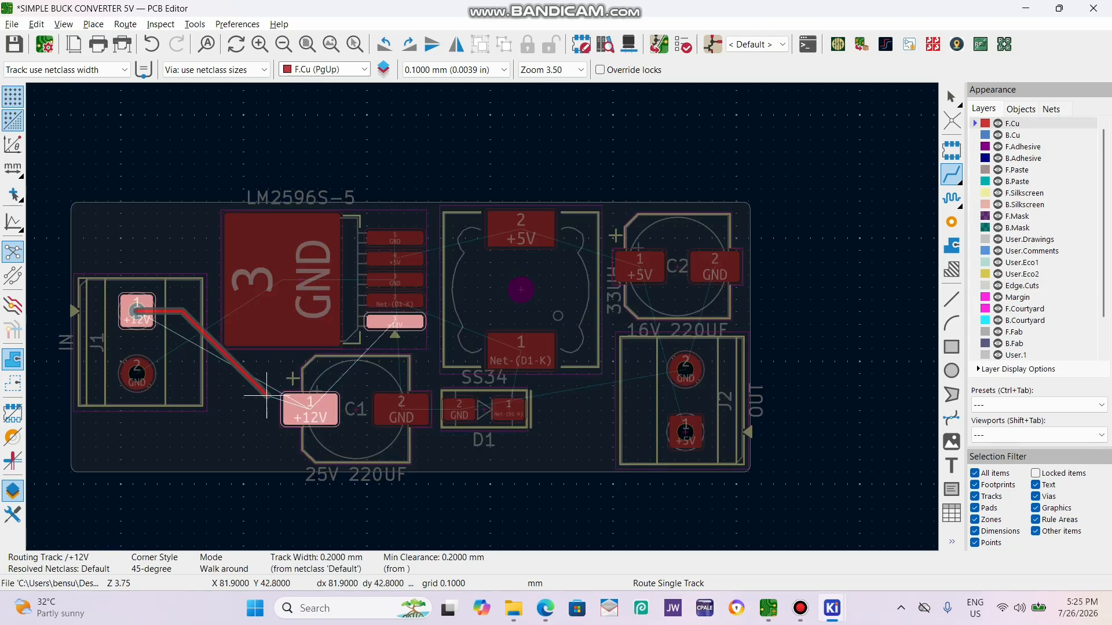
pyautogui.click(310, 409)
pyautogui.click(310, 410)
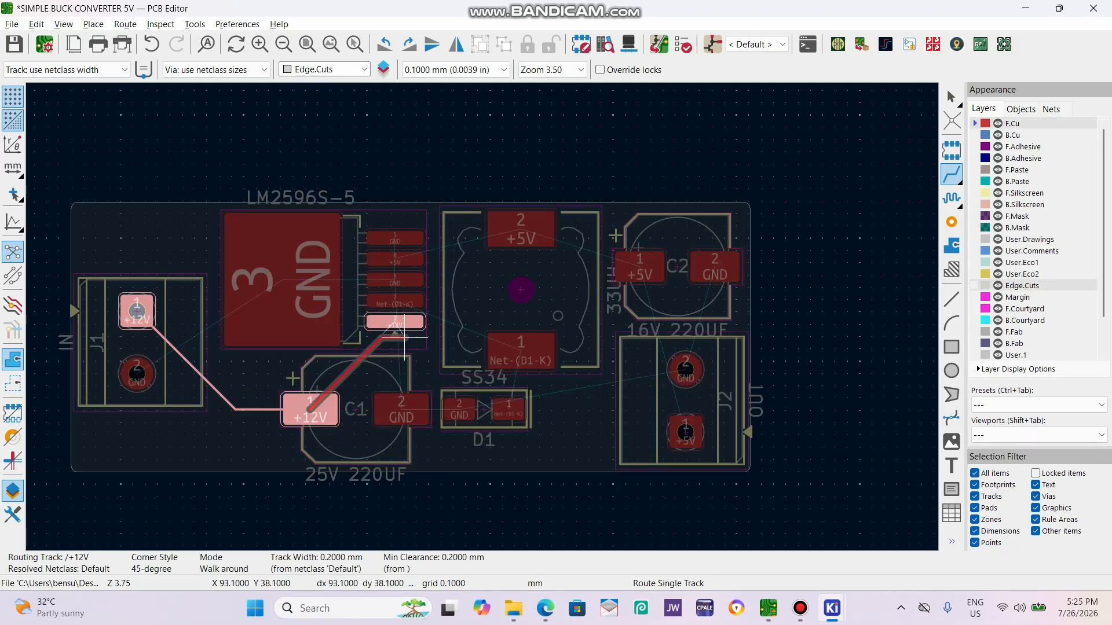
pyautogui.click(394, 322)
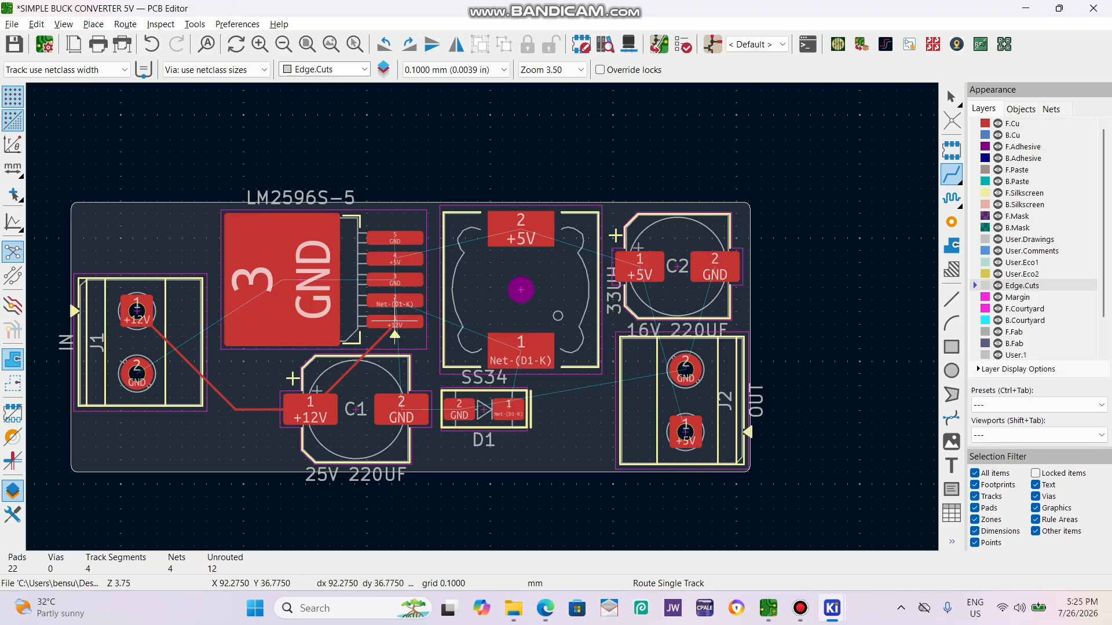
pyautogui.hotkey('ctrl', 'z')
pyautogui.hotkey('ctrl', 'z')
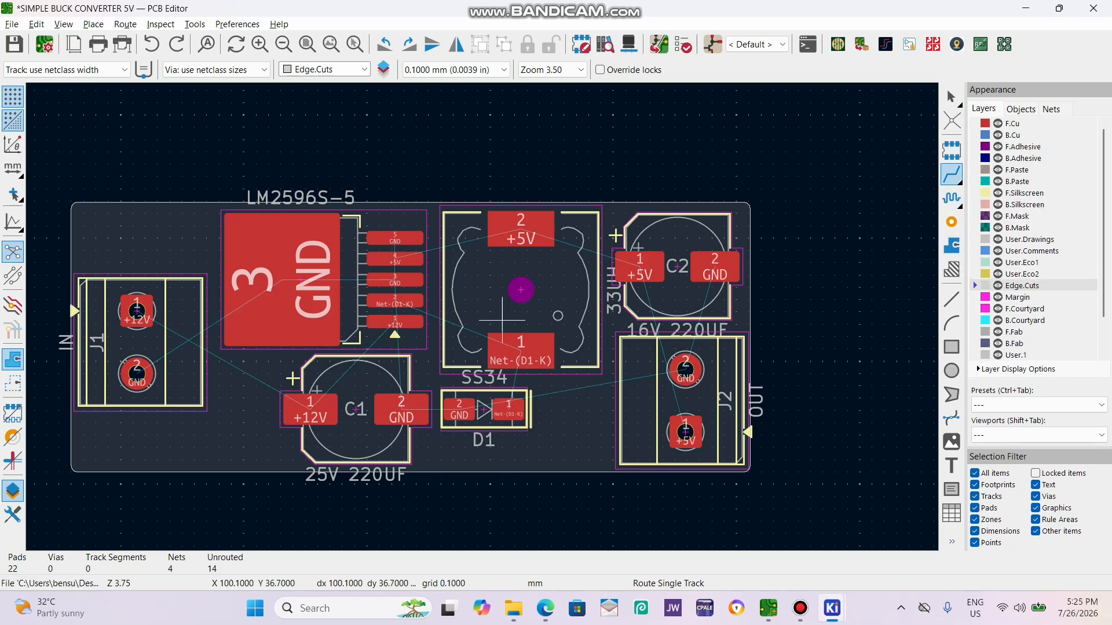
pyautogui.press('Escape')
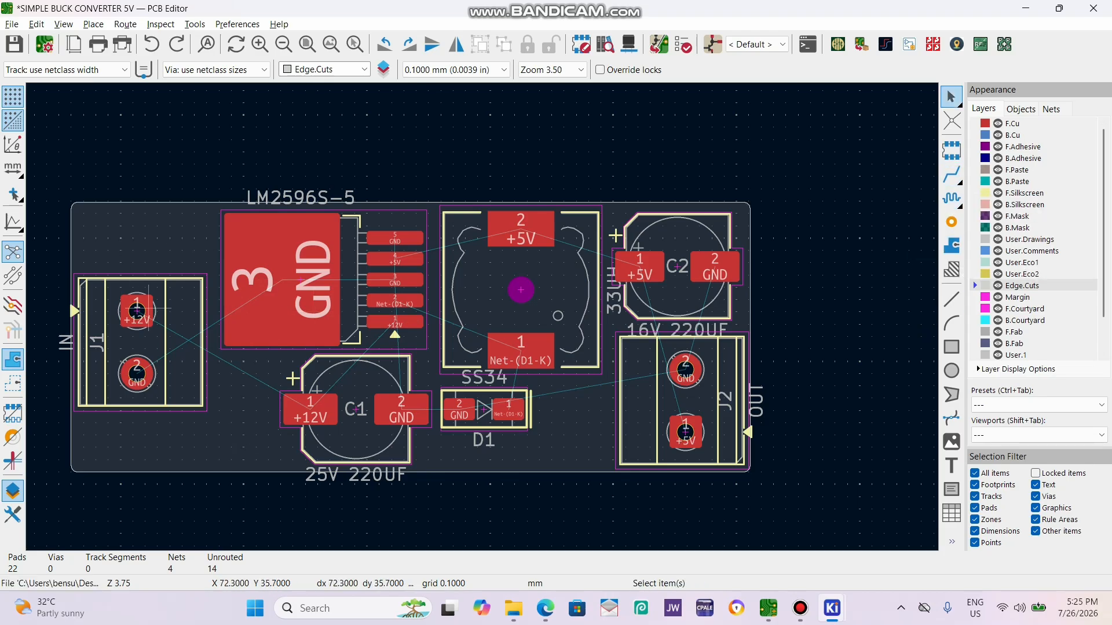
# View the unrouted board in the 3D viewer and return to the layout.
pyautogui.hotkey('alt', '3')
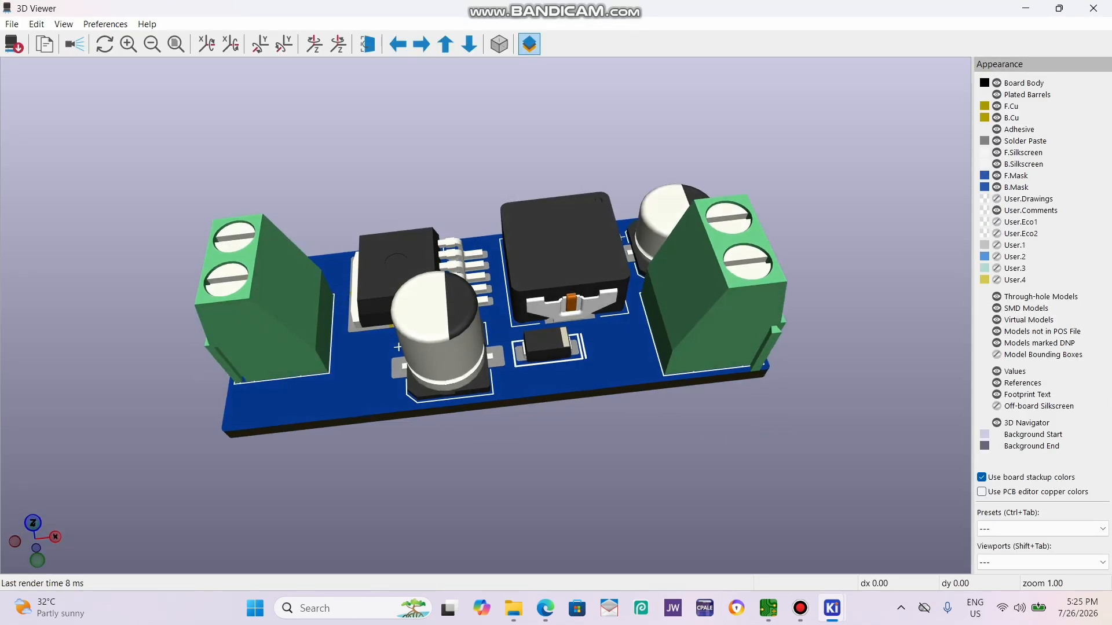
pyautogui.click(1093, 8)
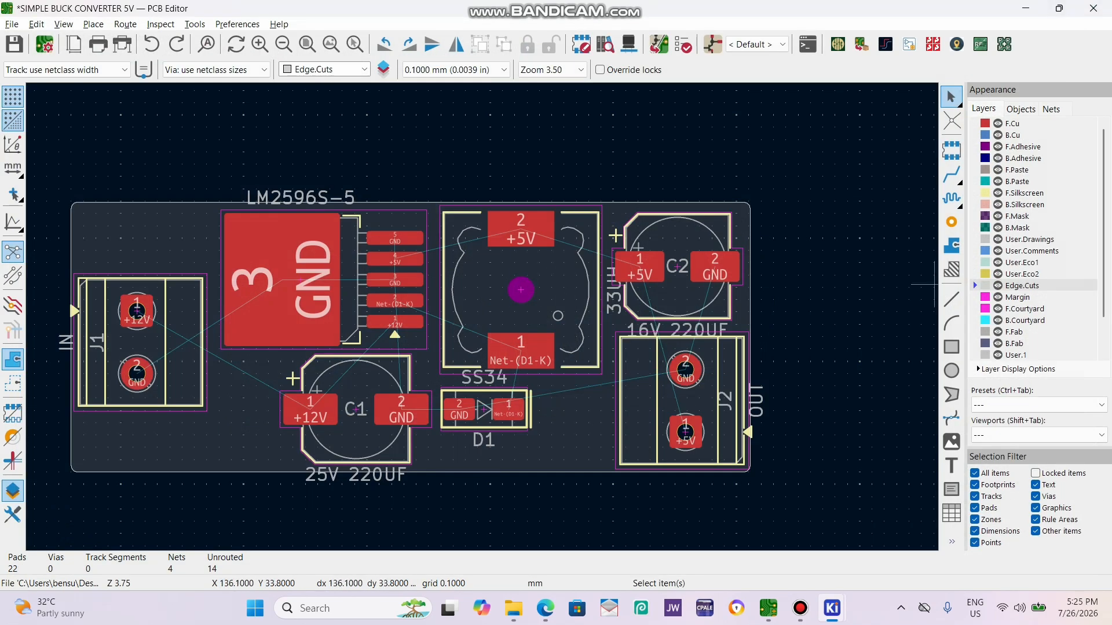
# Start a filled copper zone outside the board's upper-left corner on F.Cu and B.Cu, assigned to the GND net.
pyautogui.click(1012, 123)
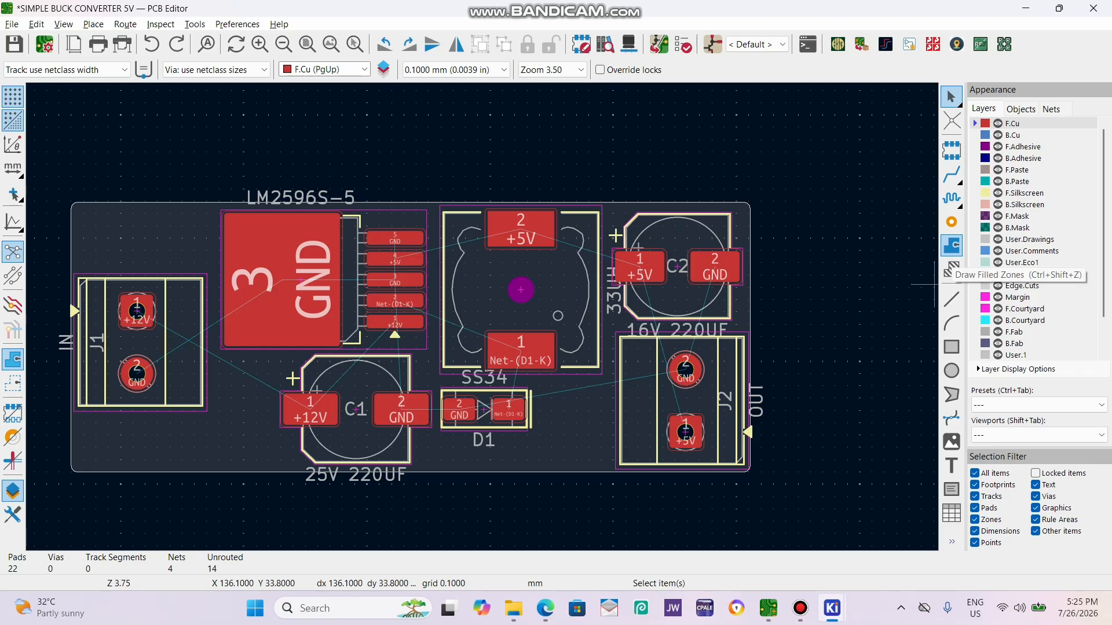
pyautogui.click(951, 268)
pyautogui.scroll(-2, 579, 342)
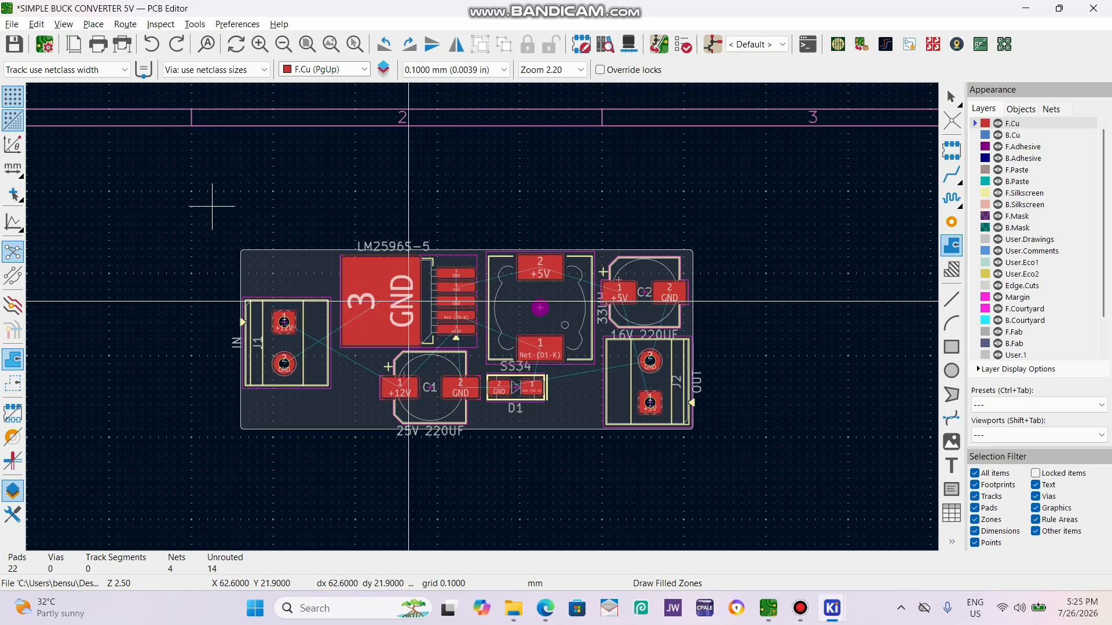
pyautogui.click(212, 206)
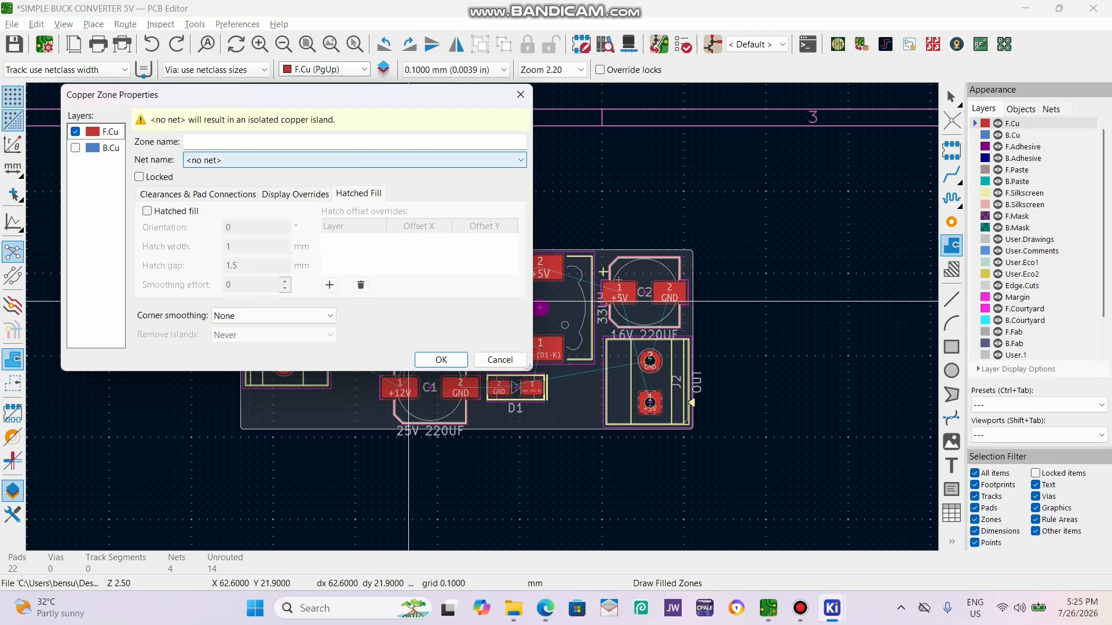
pyautogui.moveTo(318, 94); pyautogui.dragTo(277, 35)
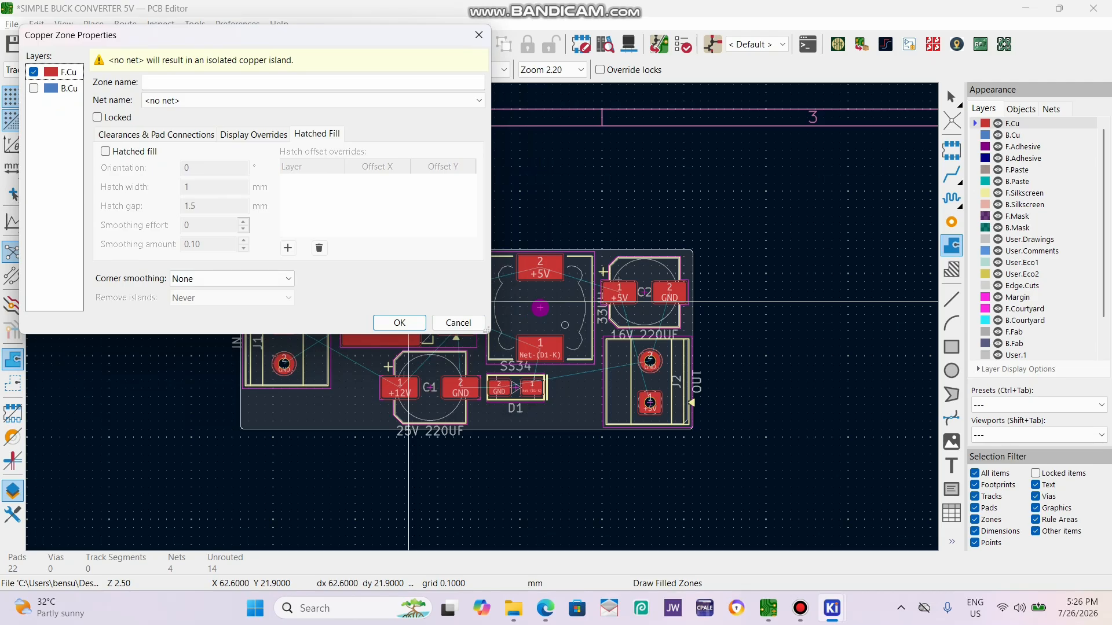
pyautogui.click(34, 88)
pyautogui.click(260, 100)
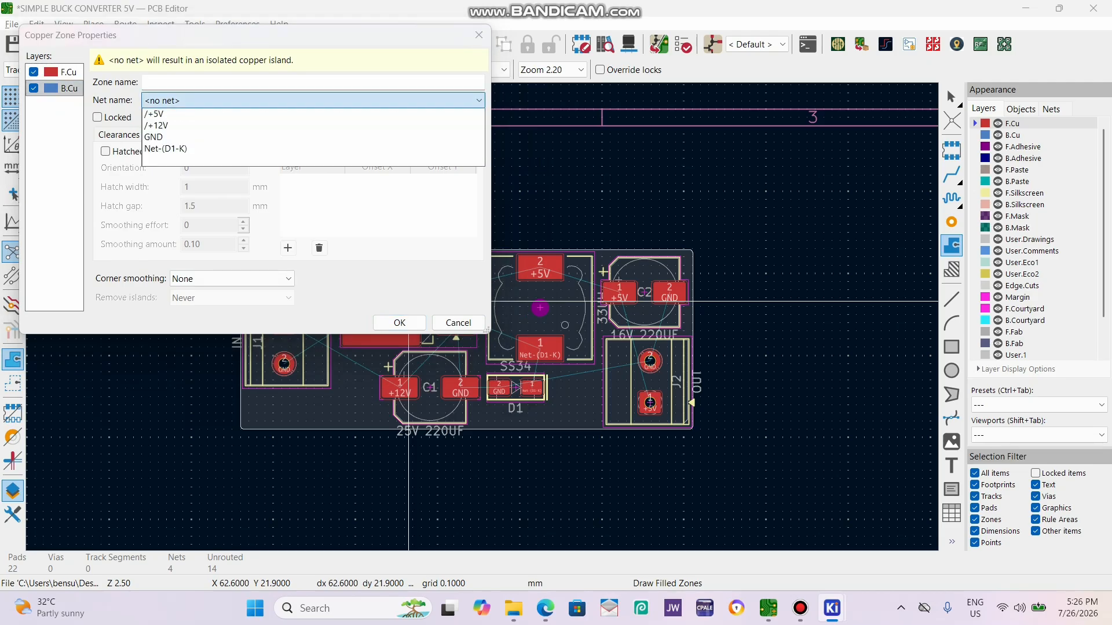
pyautogui.click(153, 180)
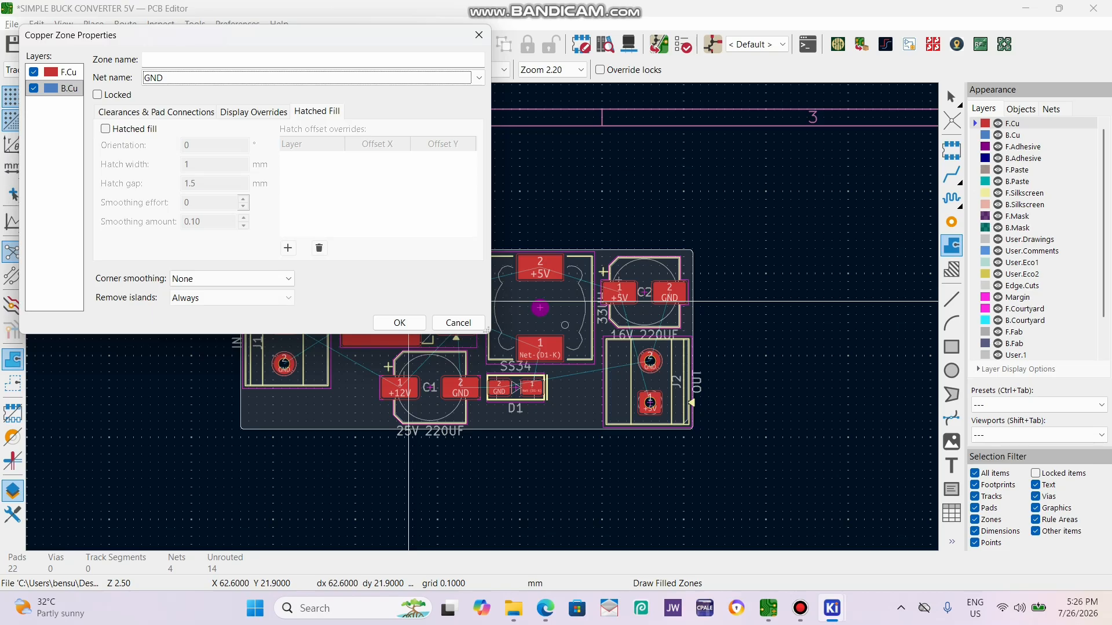
pyautogui.click(399, 323)
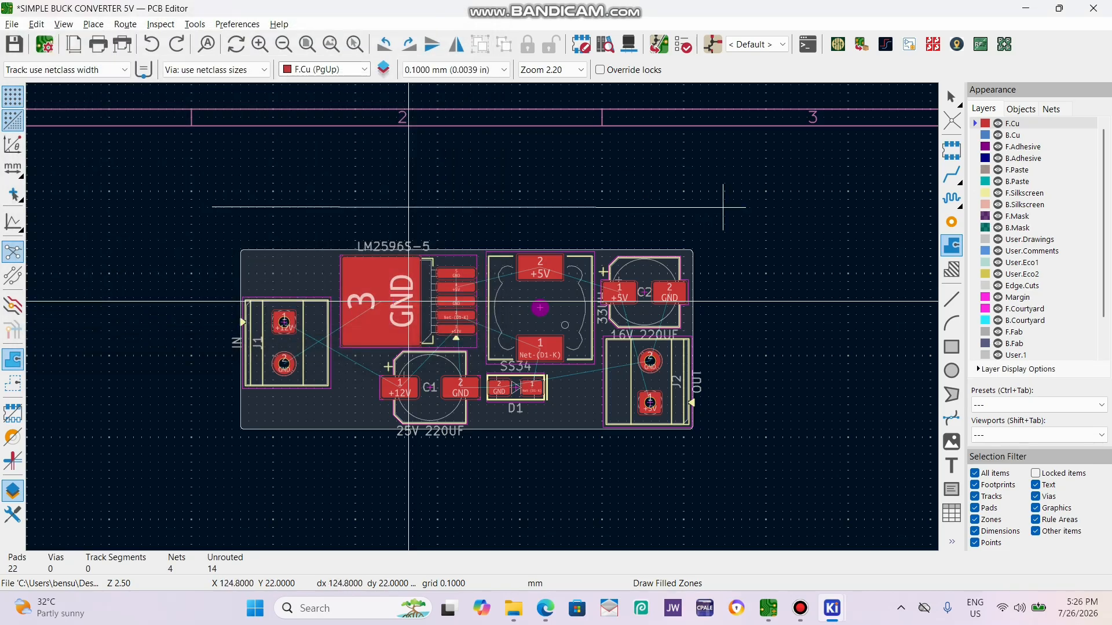
# Draw the GND zone outline as a rectangle of about 62 × 30 mm around the whole board, accept its properties and fill all zones.
pyautogui.click(723, 207)
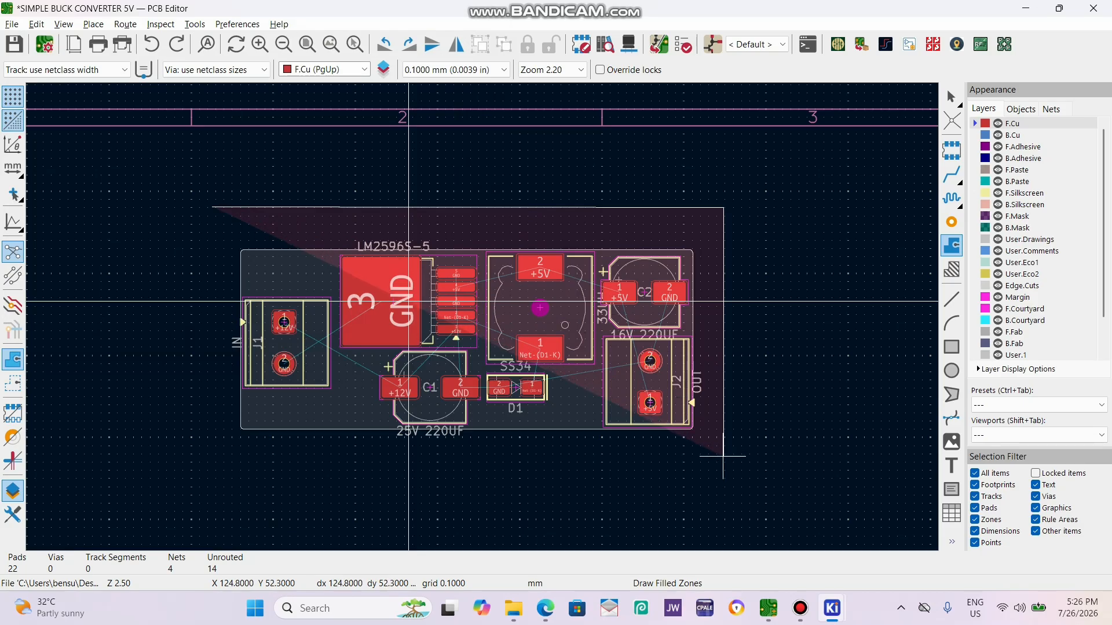
pyautogui.click(723, 456)
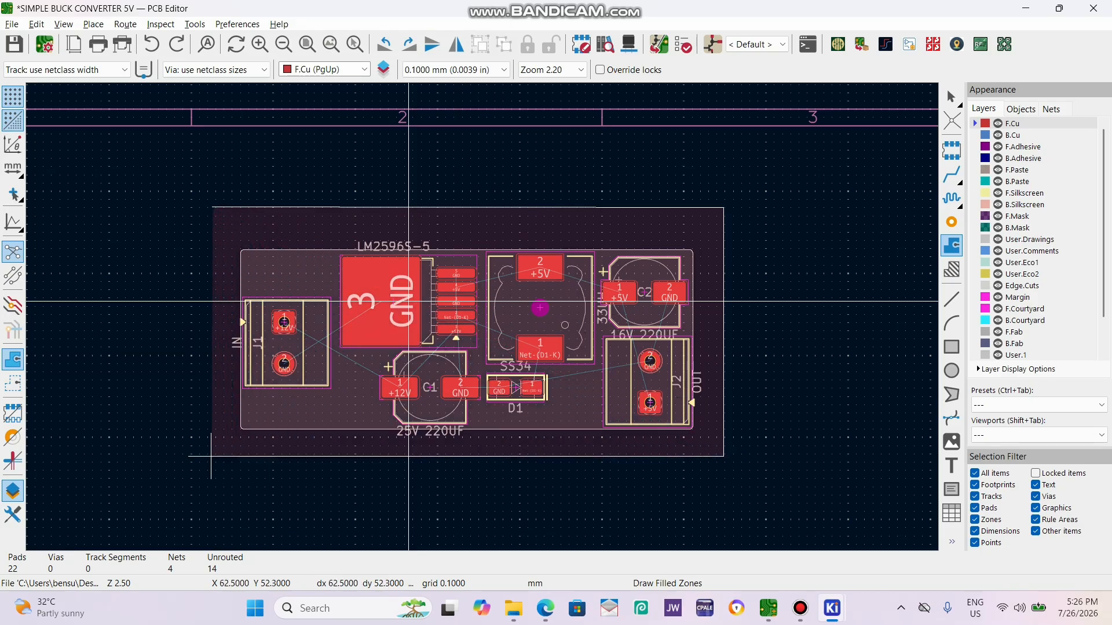
pyautogui.click(211, 456)
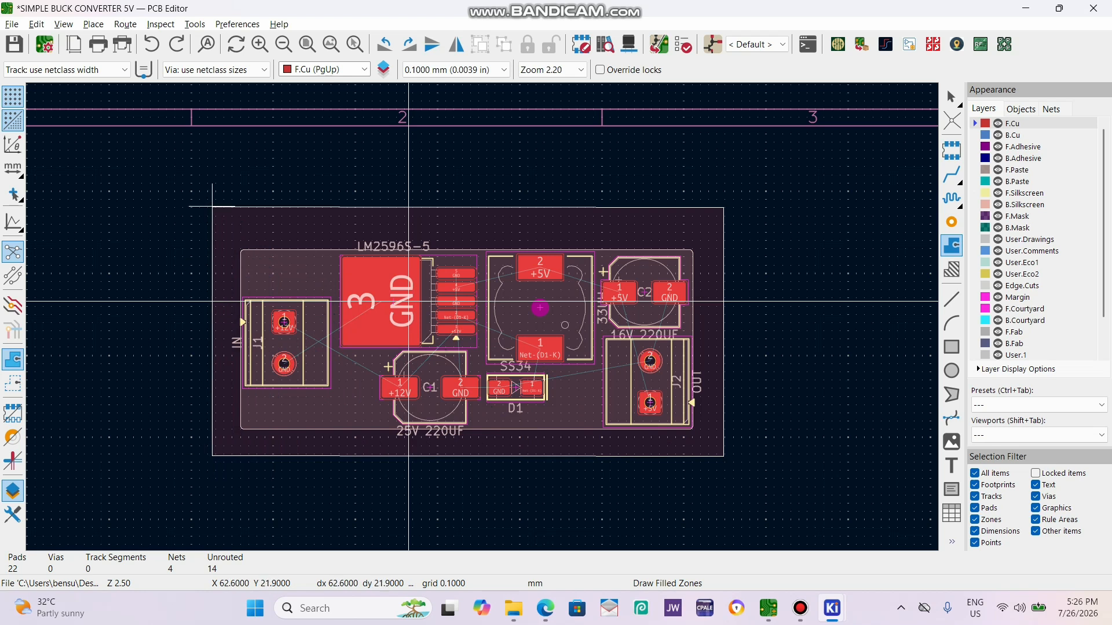
pyautogui.click(212, 206)
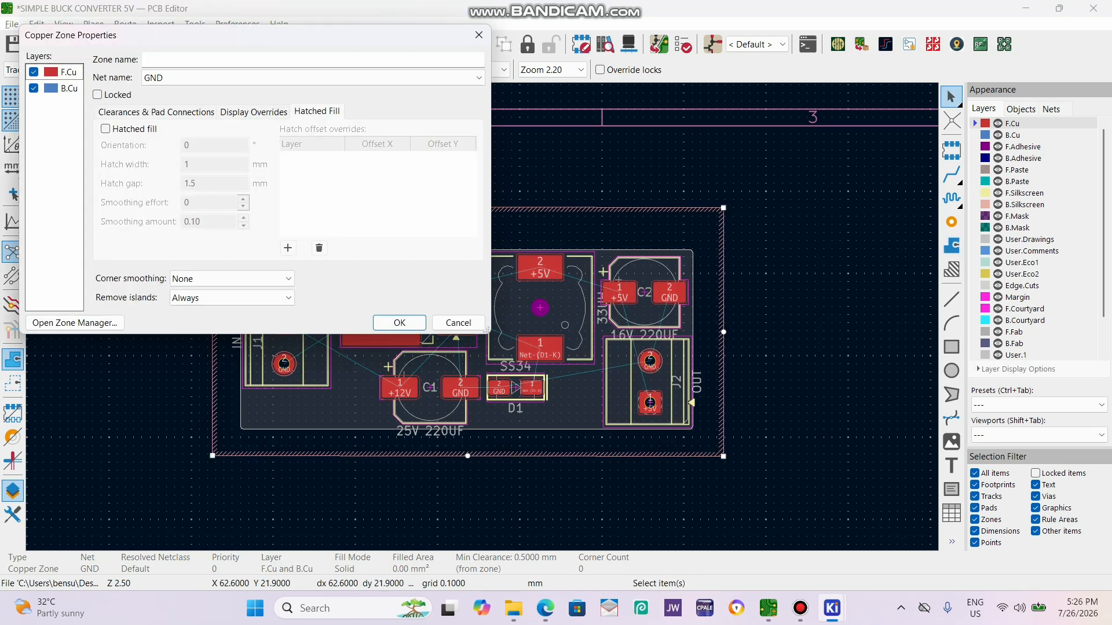
pyautogui.press('Return')
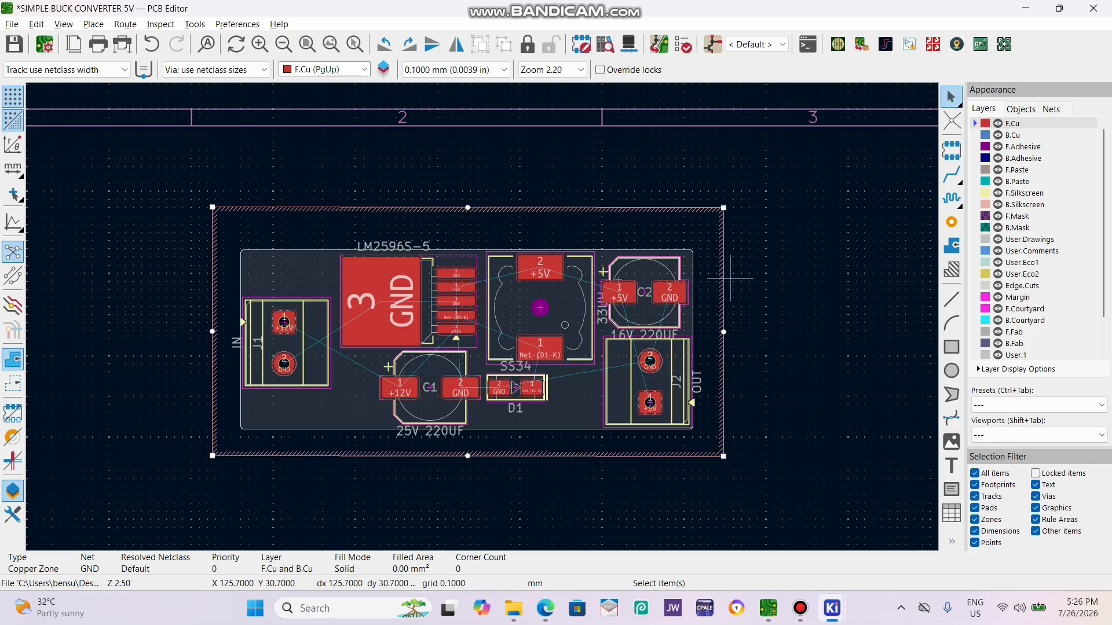
pyautogui.press('b')
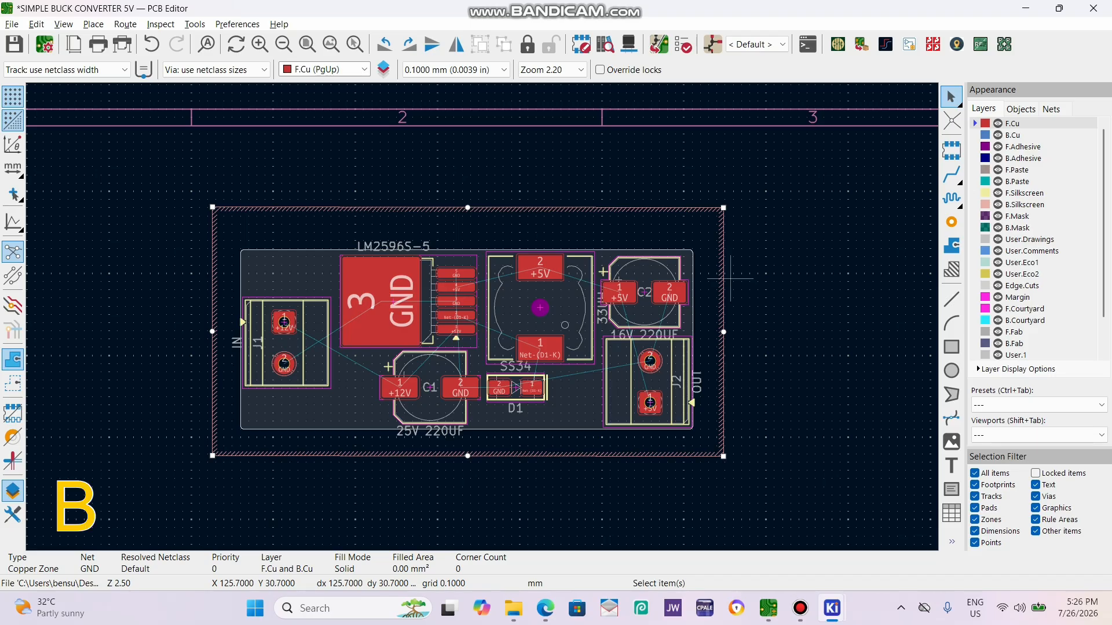
# Examine how the GND fill connects to the ground pads and clears the other pads around C1, D1 and C2.
pyautogui.click(807, 427)
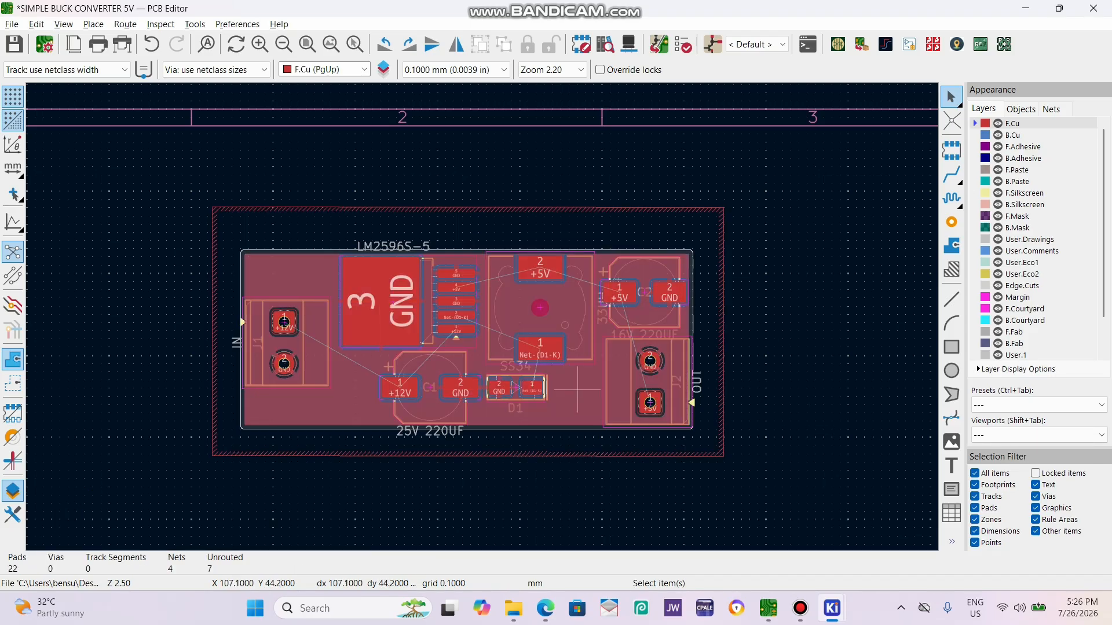
pyautogui.scroll(2, 465, 382)
pyautogui.scroll(2, 483, 315)
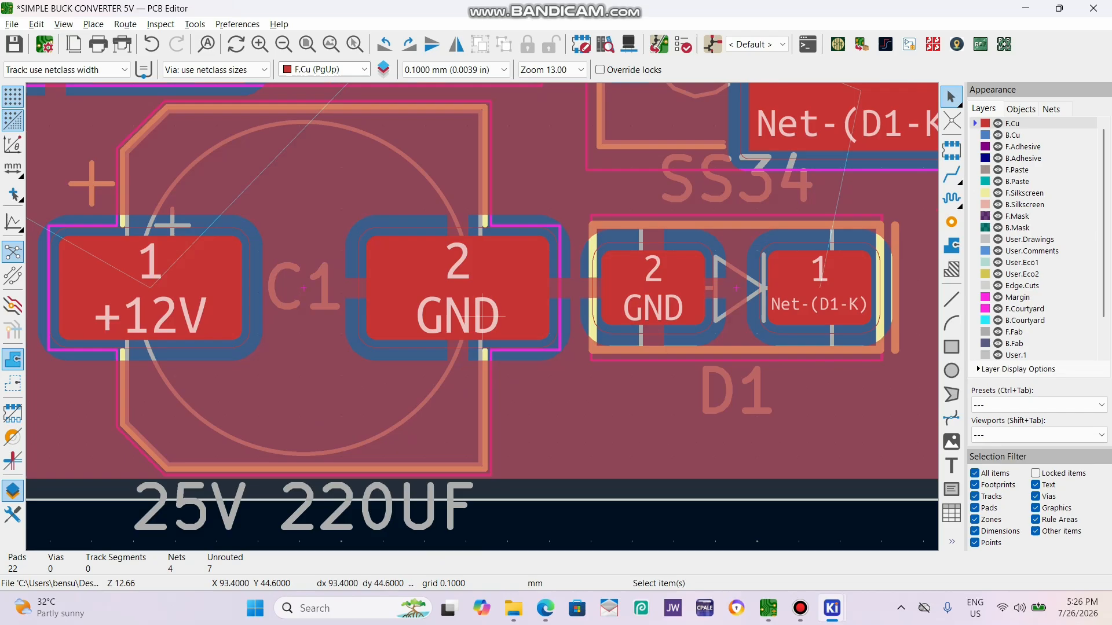
pyautogui.scroll(-2, 608, 292)
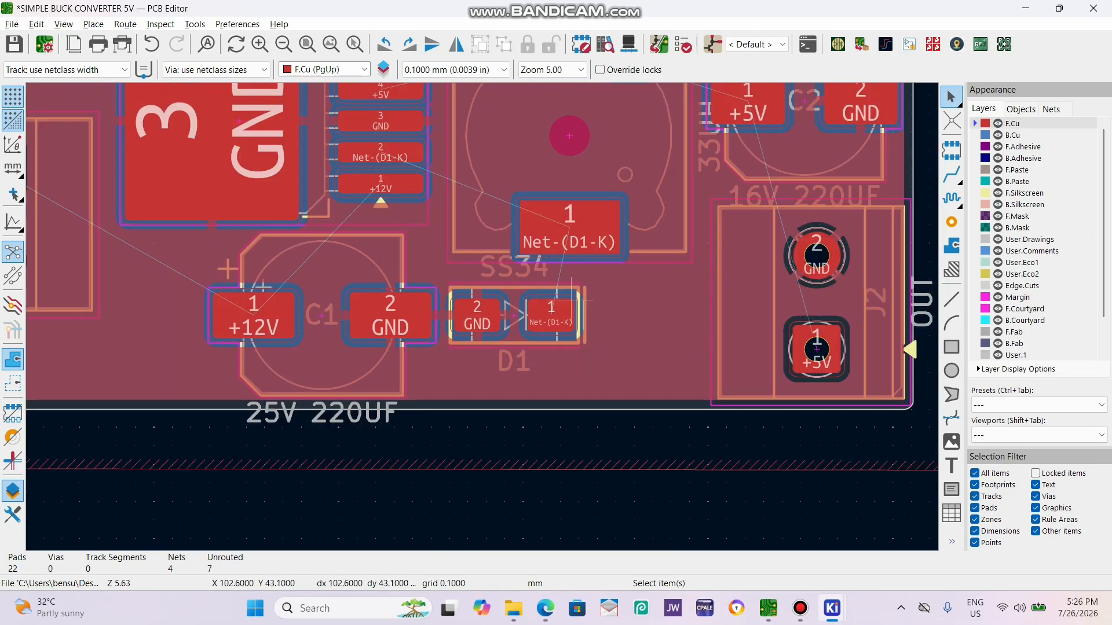
pyautogui.scroll(-1, 802, 257)
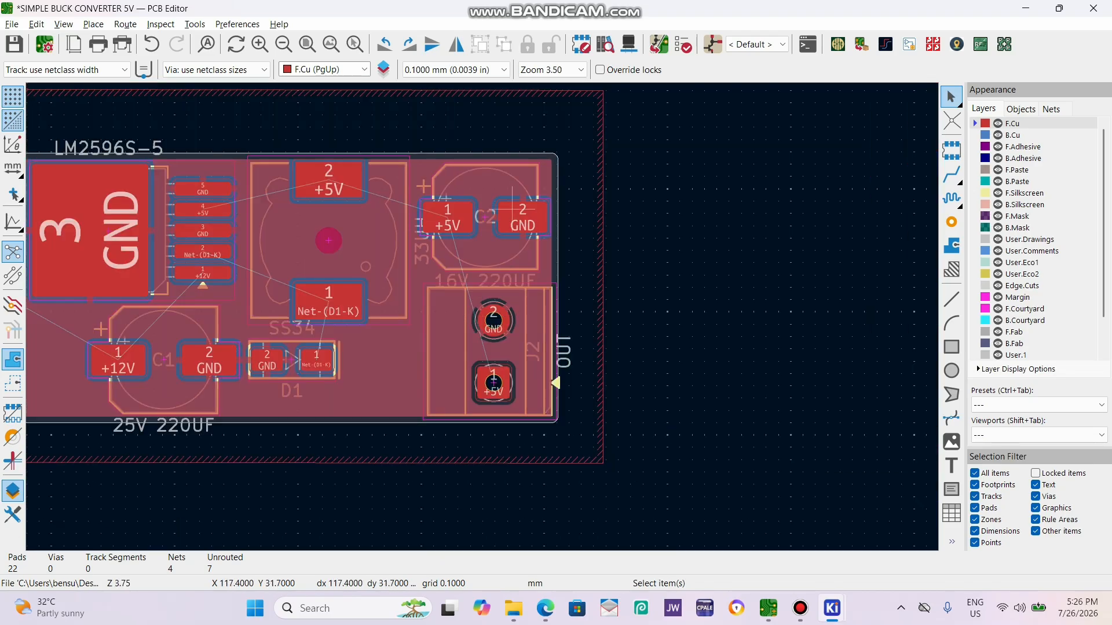
pyautogui.scroll(2, 512, 211)
pyautogui.scroll(-2, 482, 316)
pyautogui.scroll(2, 155, 476)
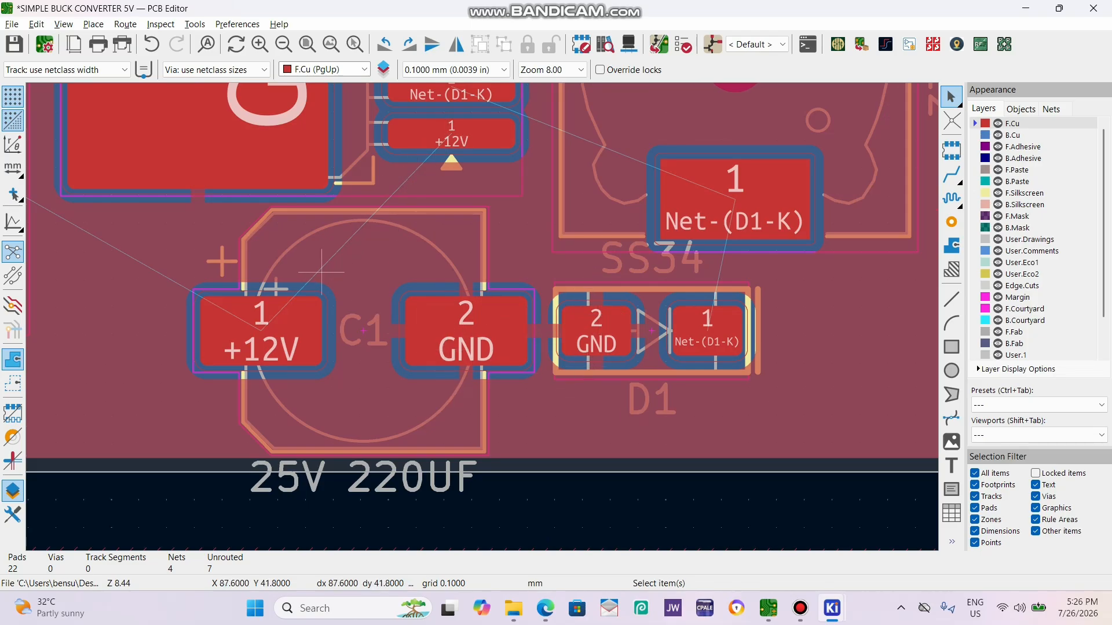
# Undo the GND zone fill, refill all zones and select C1's GND pad.
pyautogui.hotkey('ctrl', 'z')
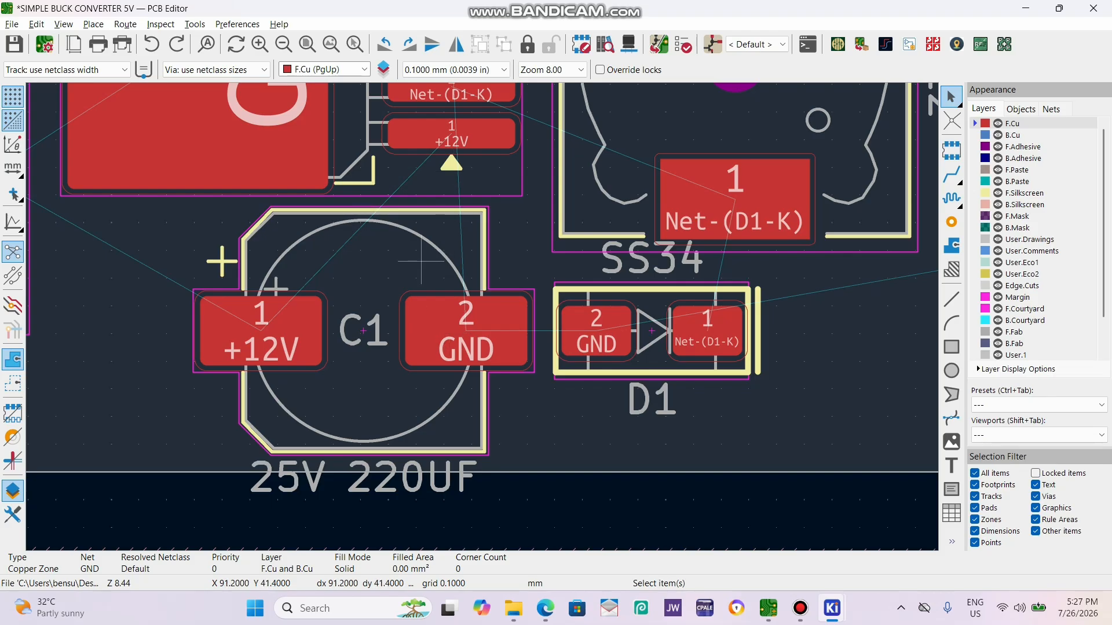
pyautogui.press('b')
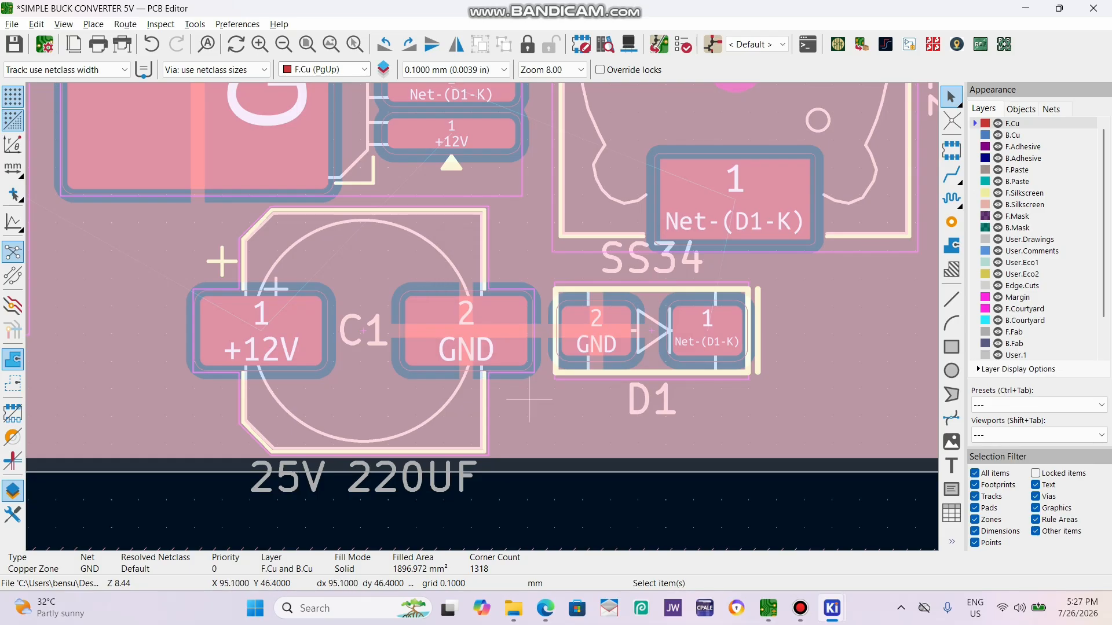
pyautogui.click(493, 339)
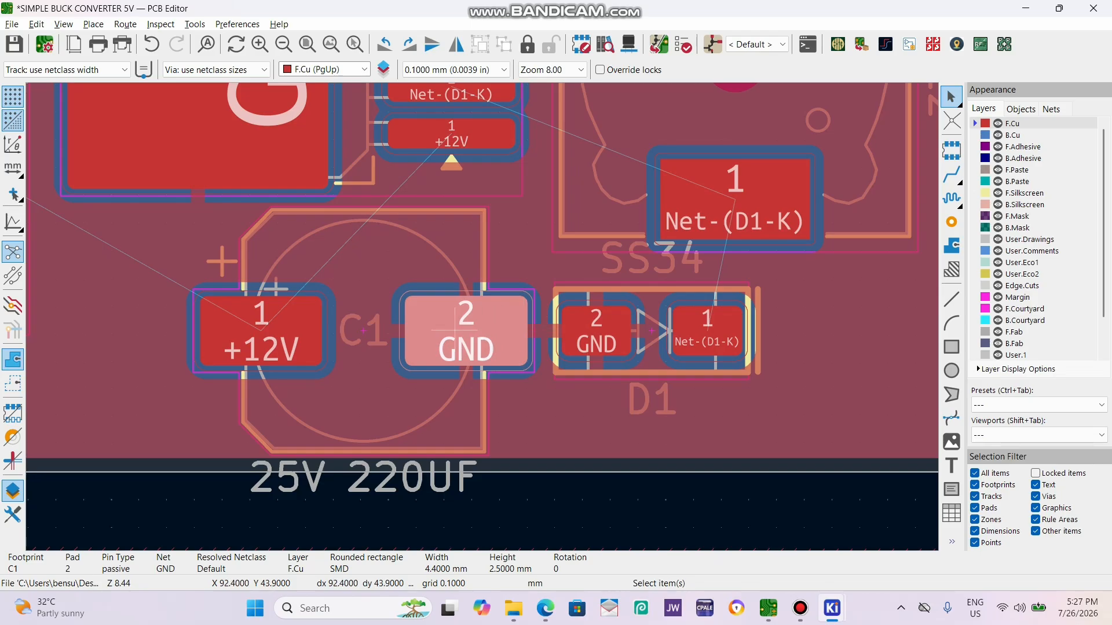
pyautogui.scroll(-4, 493, 330)
pyautogui.scroll(2, 483, 316)
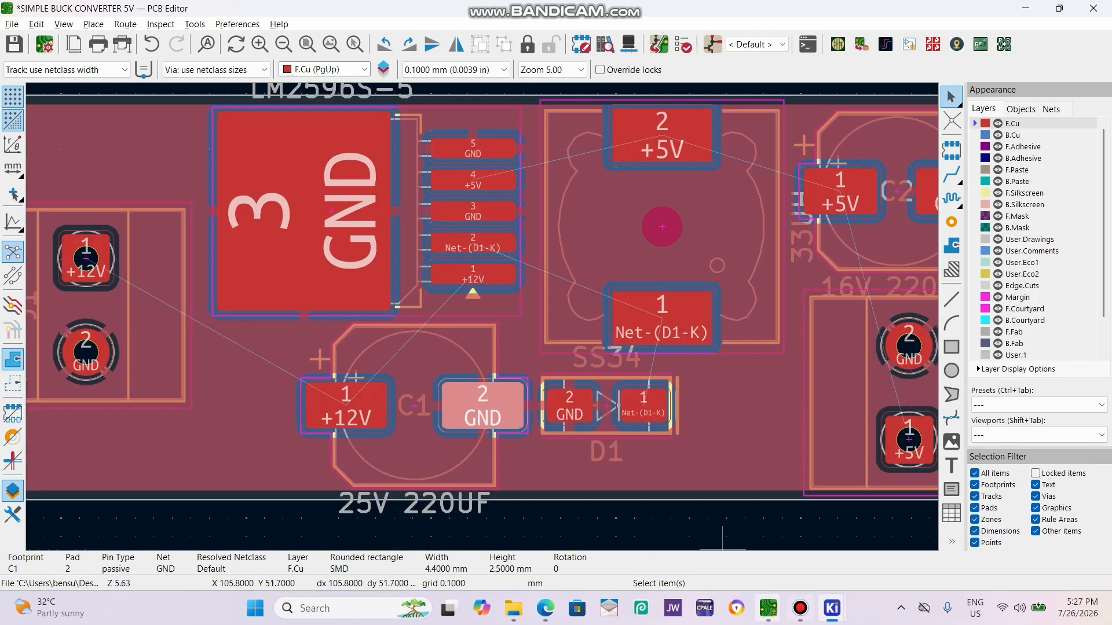
# Inspect the board with its GND copper zones in the 3D viewer from a tilted angle and return to the layout.
pyautogui.moveTo(800, 608)
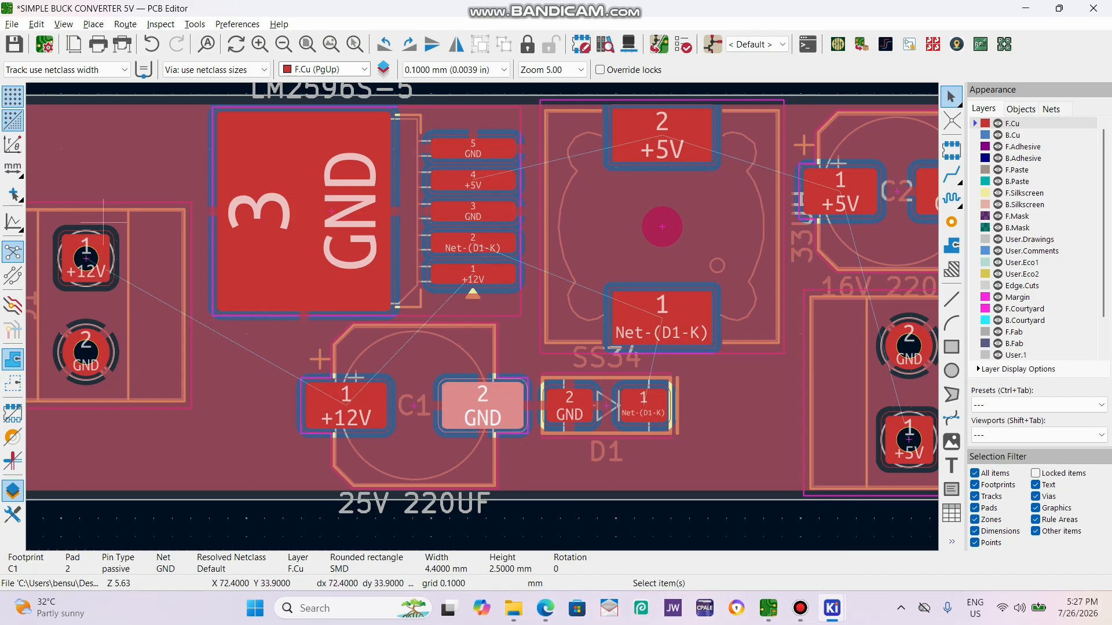
pyautogui.scroll(-1, 482, 317)
pyautogui.scroll(-2, 483, 317)
pyautogui.click(582, 431)
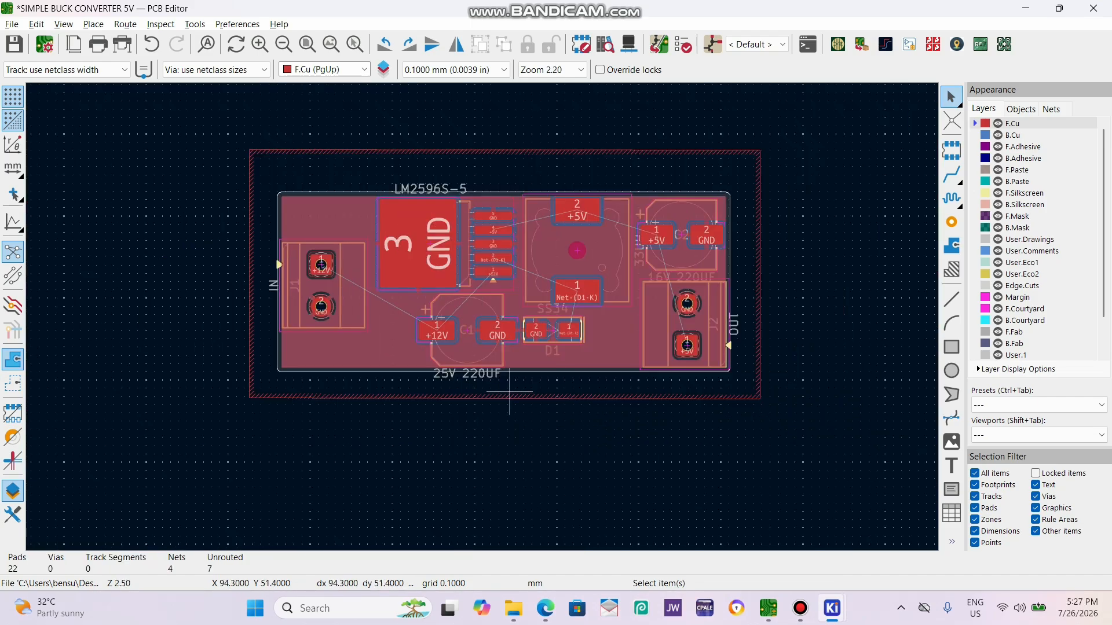
pyautogui.hotkey('alt', '3')
pyautogui.moveTo(510, 391); pyautogui.dragTo(510, 278)
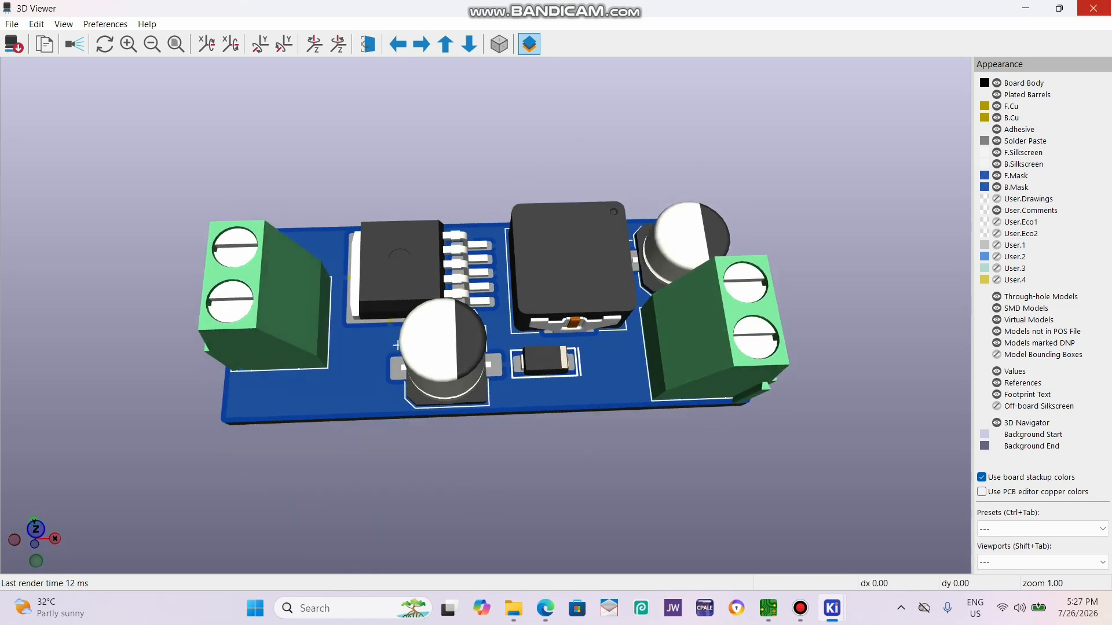
pyautogui.click(1094, 8)
pyautogui.scroll(-1, 278, 341)
pyautogui.scroll(2, 577, 273)
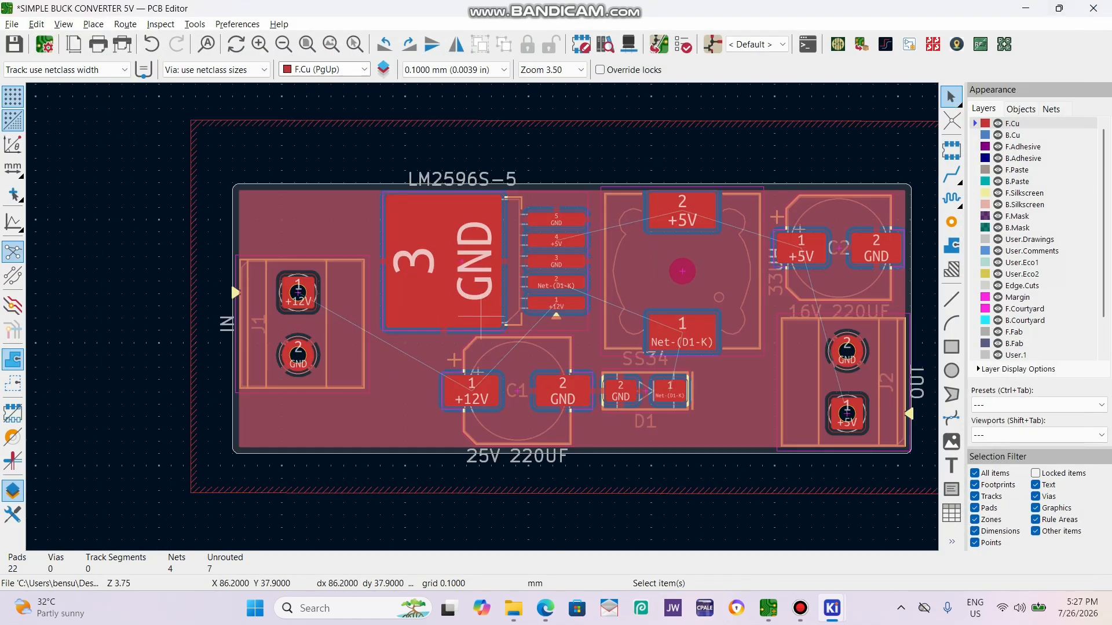
# Try routing 0.2 mm +12V tracks from J1 pad 1 to C1 and from C1 to the regulator's pin 1, and undo both.
pyautogui.scroll(1, 323, 313)
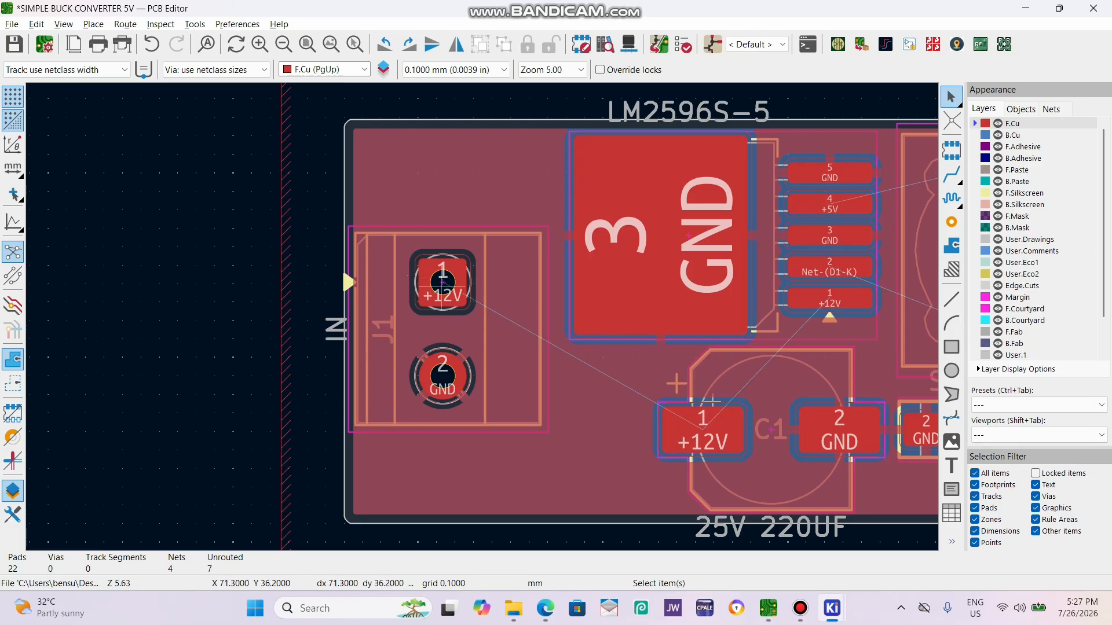
pyautogui.press('x')
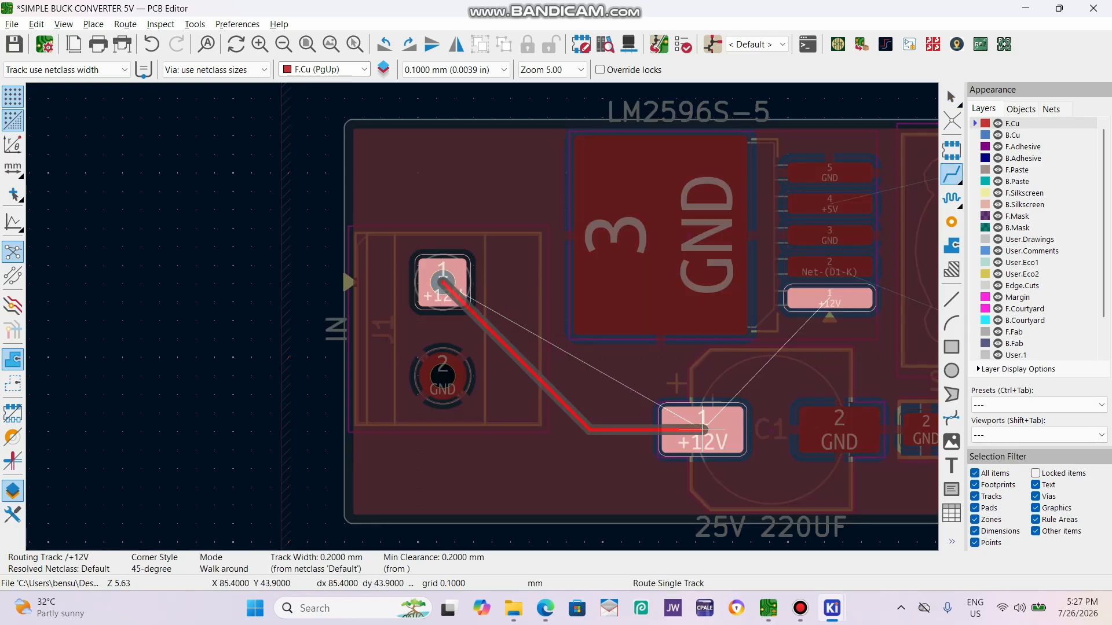
pyautogui.click(702, 430)
pyautogui.click(829, 299)
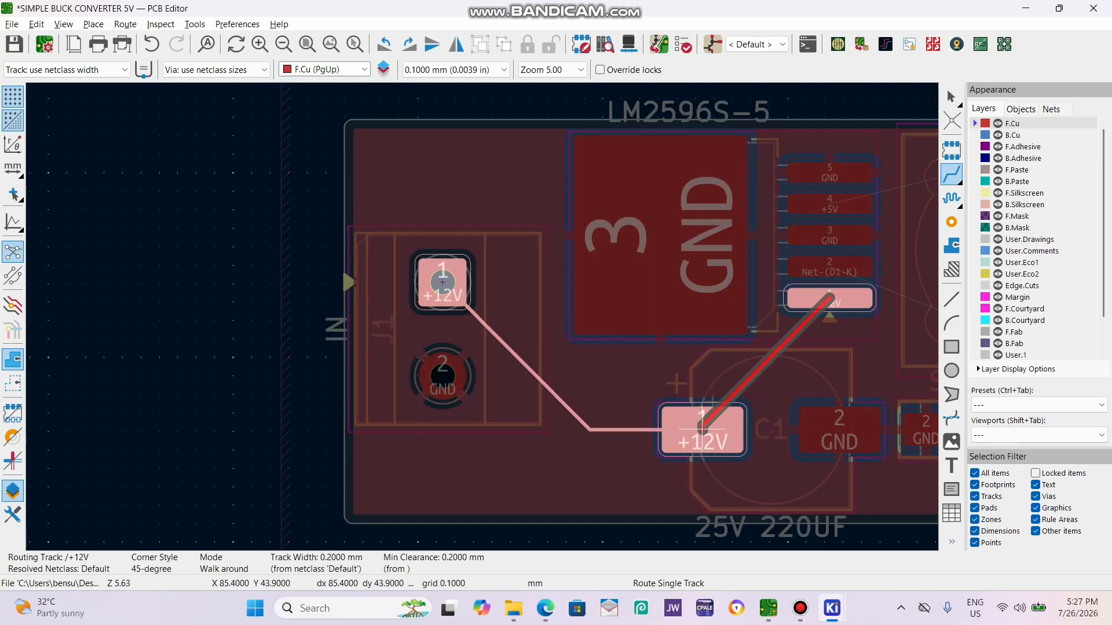
pyautogui.click(702, 430)
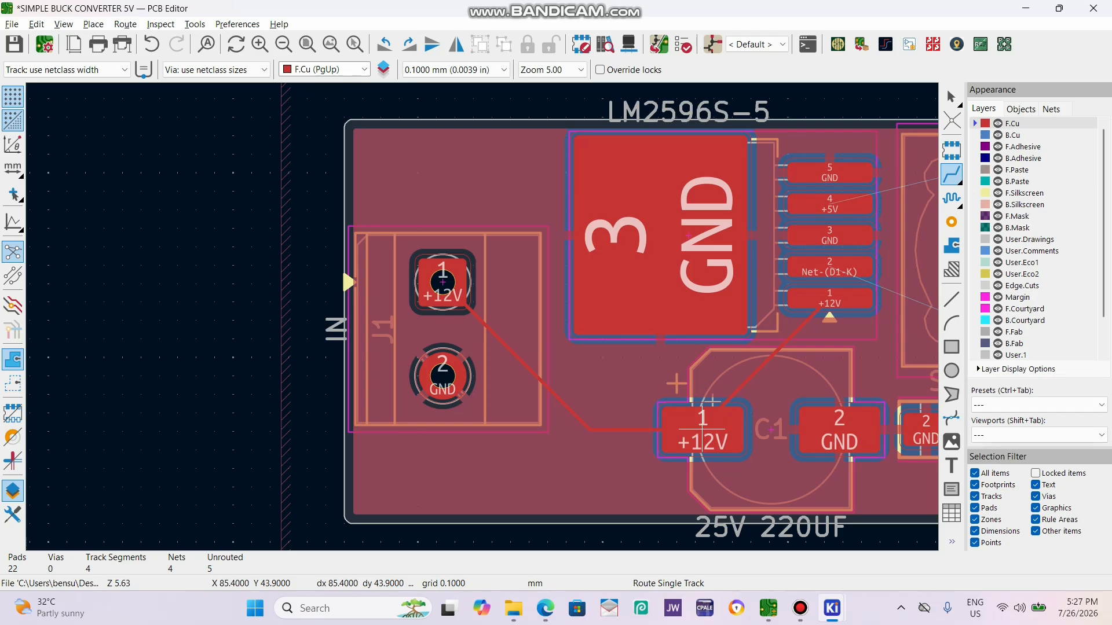
pyautogui.hotkey('ctrl', 'z')
pyautogui.hotkey('ctrl', 'z')
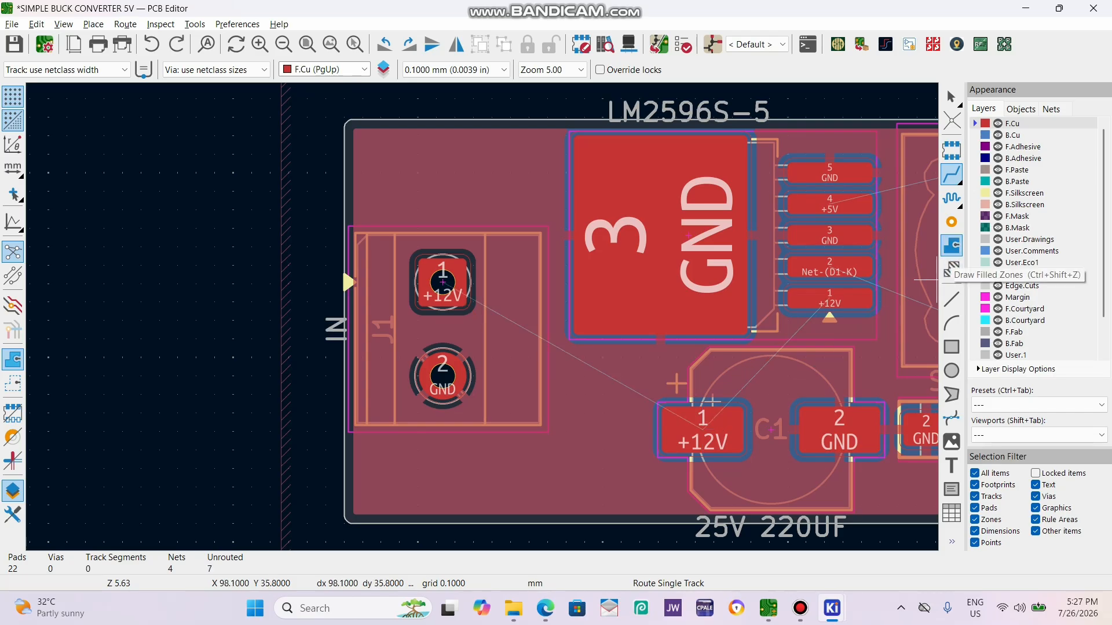
pyautogui.click(951, 270)
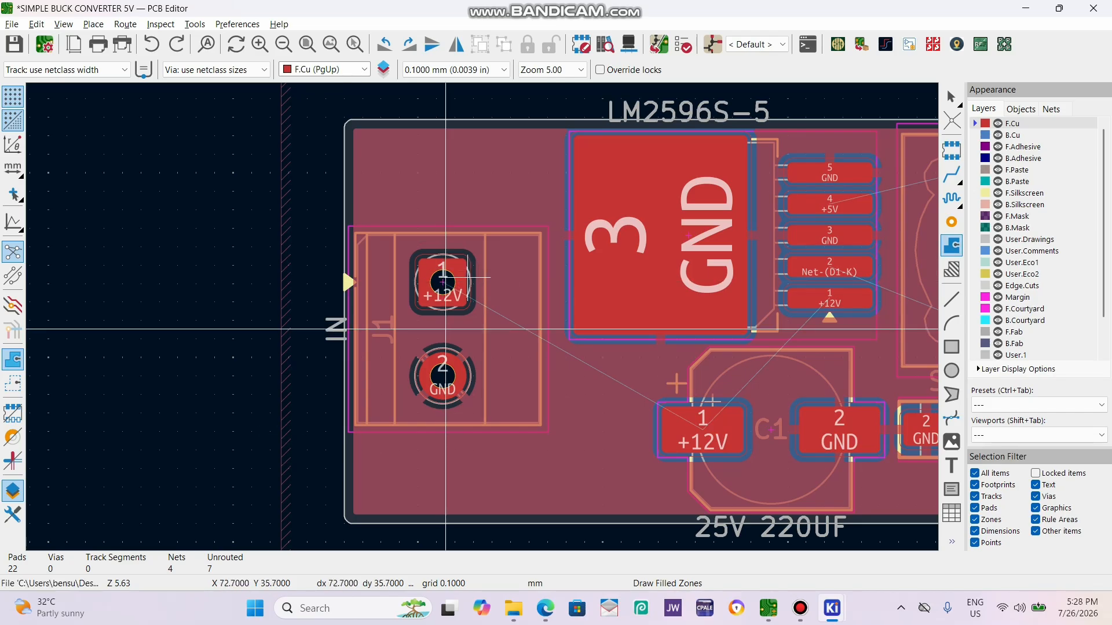
pyautogui.scroll(3, 467, 276)
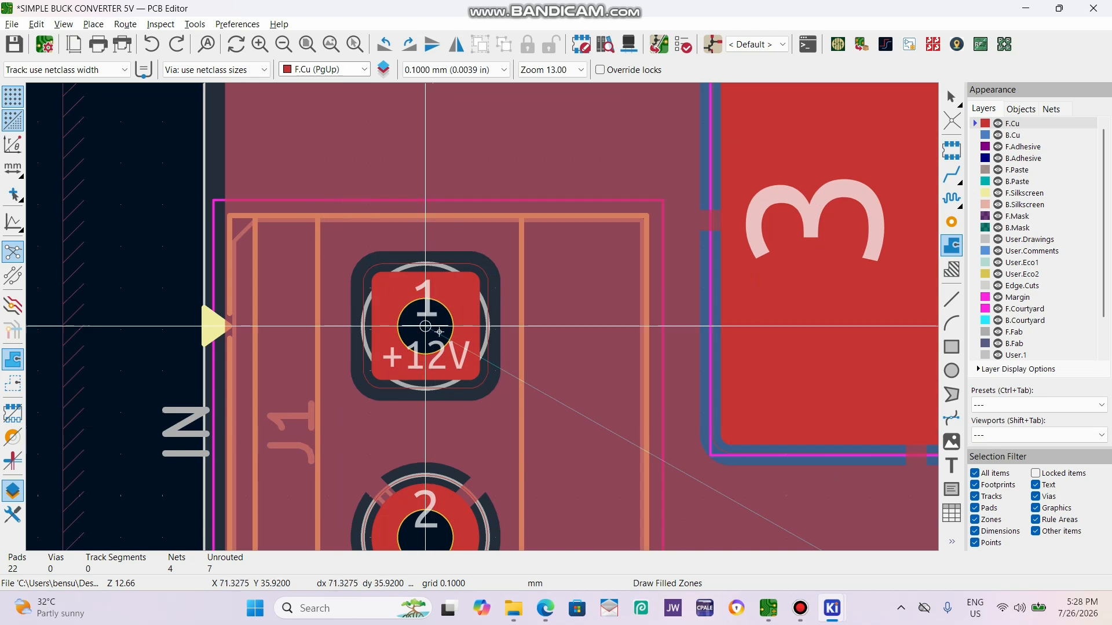
pyautogui.click(332, 204)
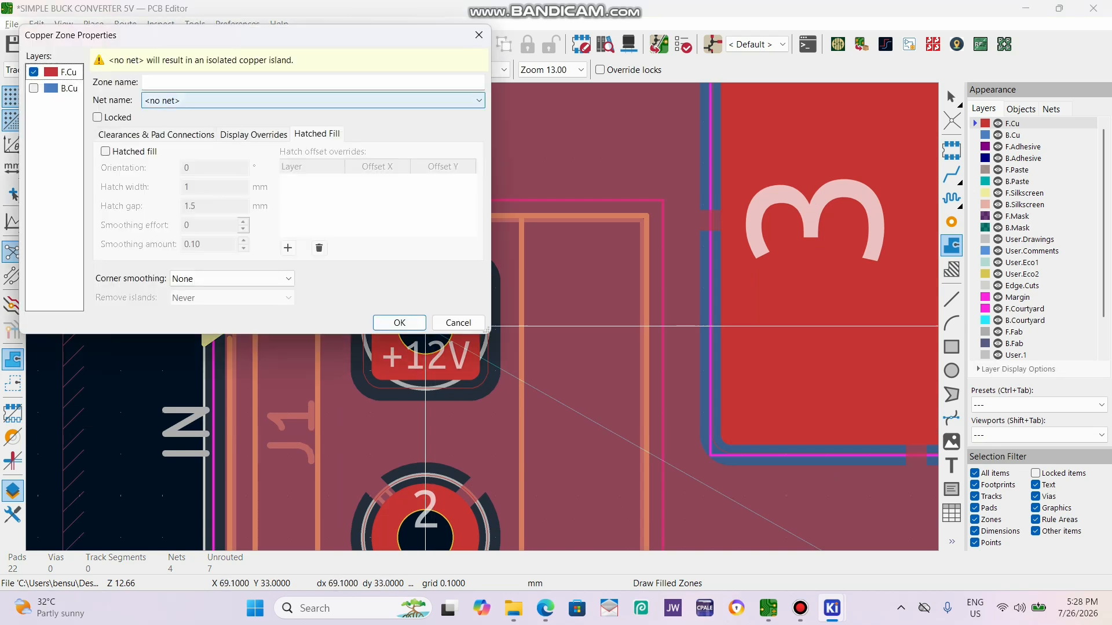
pyautogui.click(479, 35)
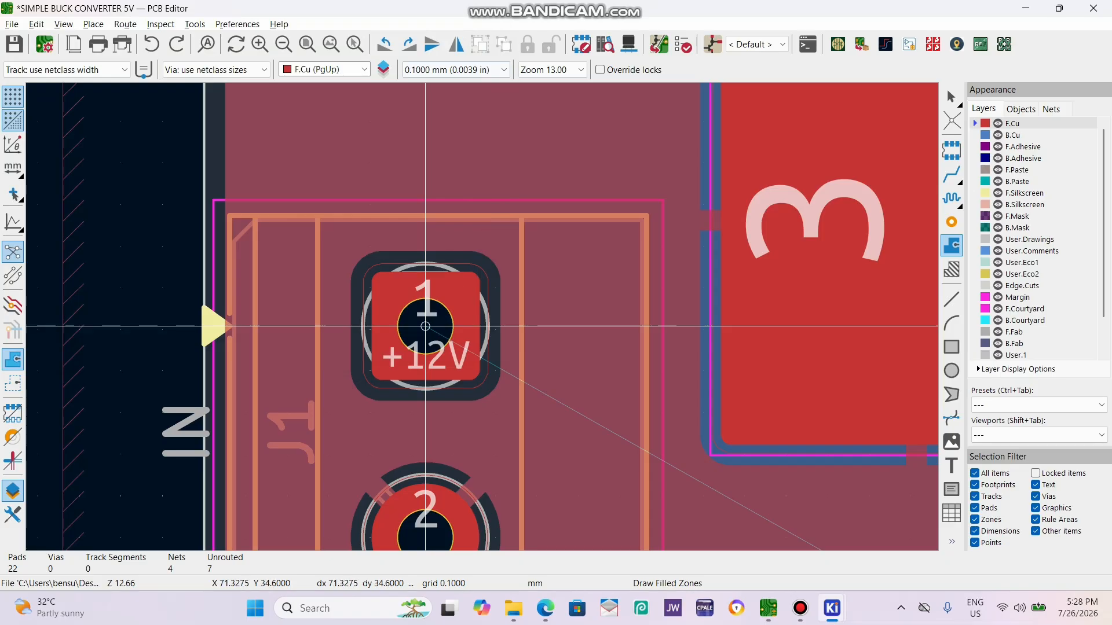
pyautogui.click(319, 217)
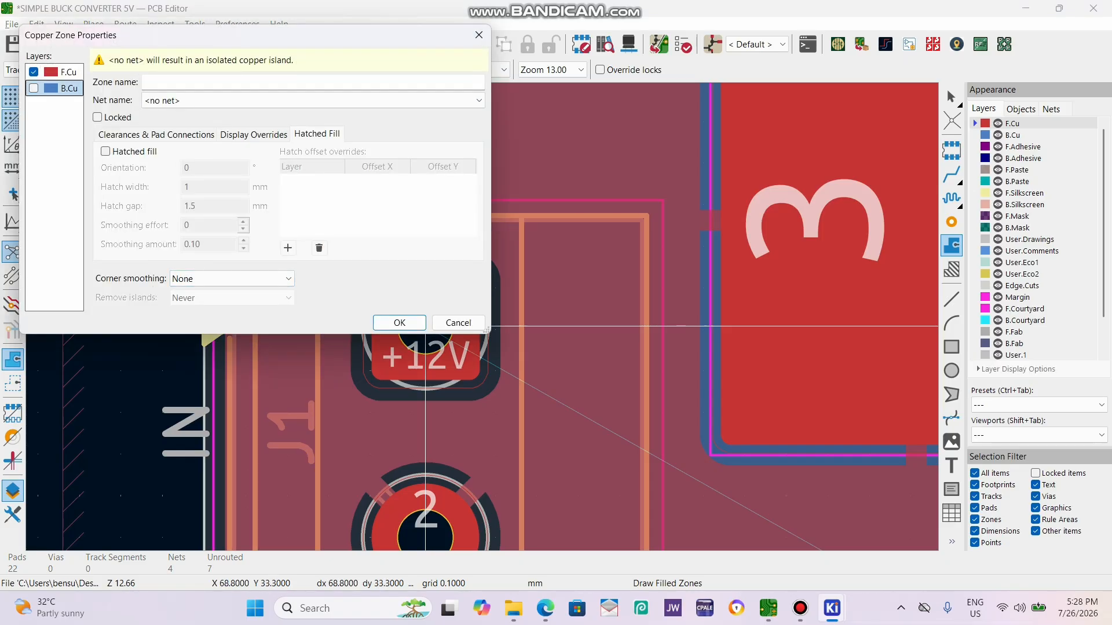
pyautogui.click(458, 322)
pyautogui.scroll(-5, 499, 346)
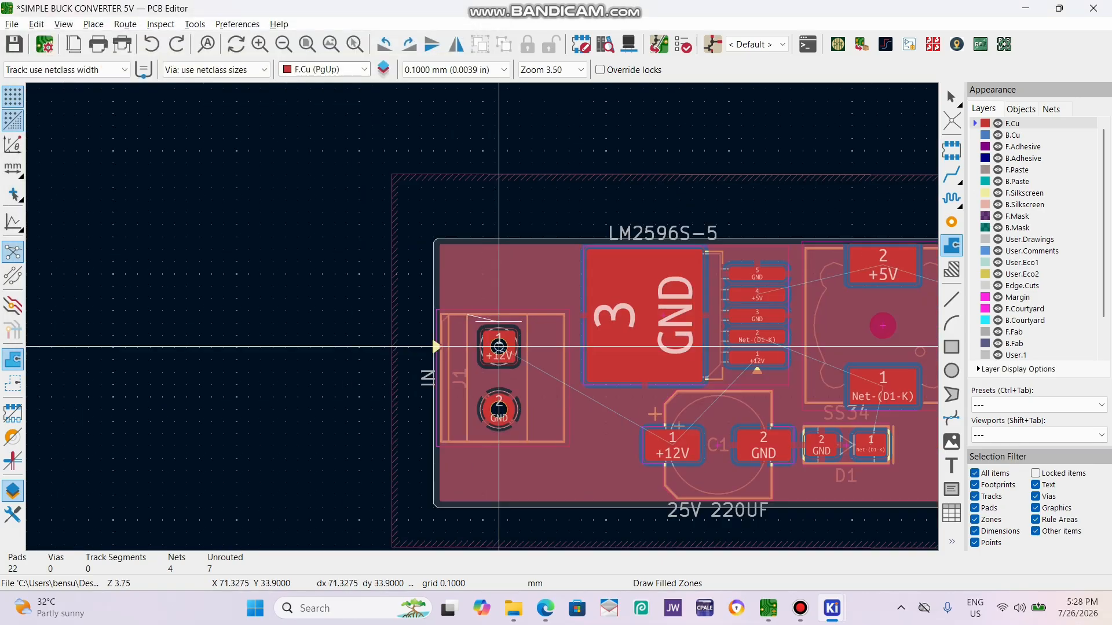
pyautogui.press('Escape')
pyautogui.scroll(-3, 498, 346)
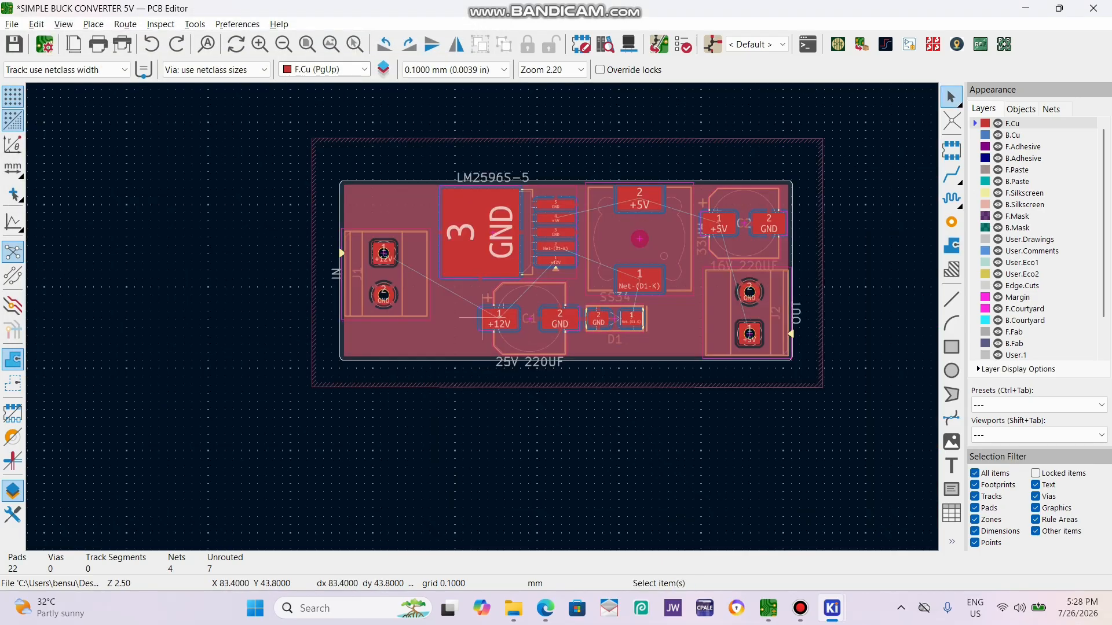
# Inspect the underside and the component side of the board in the 3D viewer and return to the layout.
pyautogui.hotkey('alt', '3')
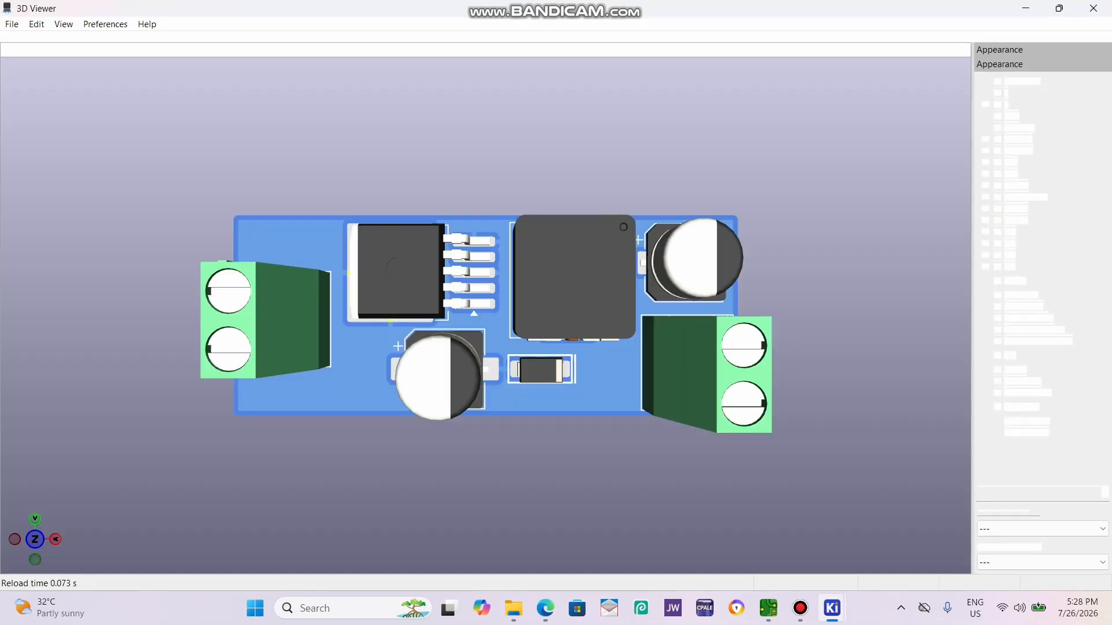
pyautogui.moveTo(499, 261); pyautogui.dragTo(500, 346)
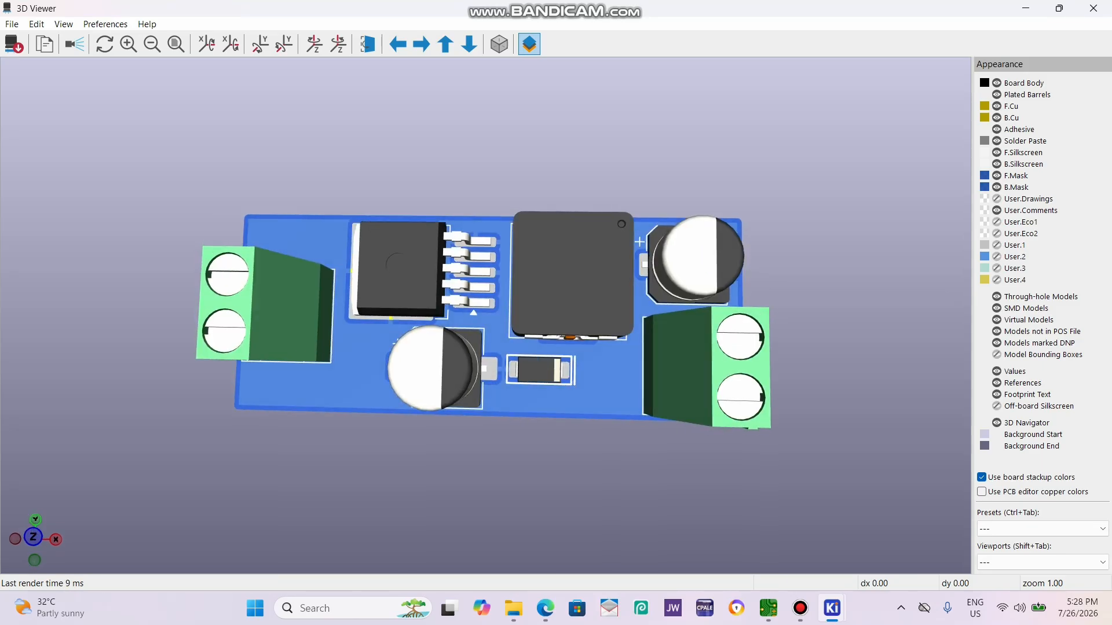
pyautogui.hotkey('shift', 'z')
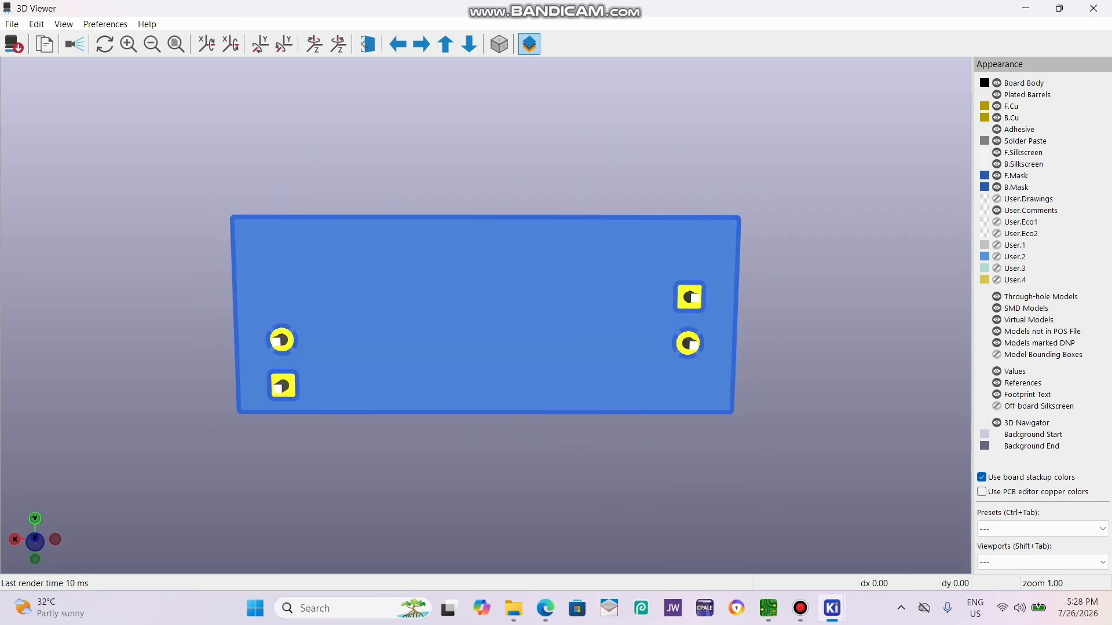
pyautogui.press('z')
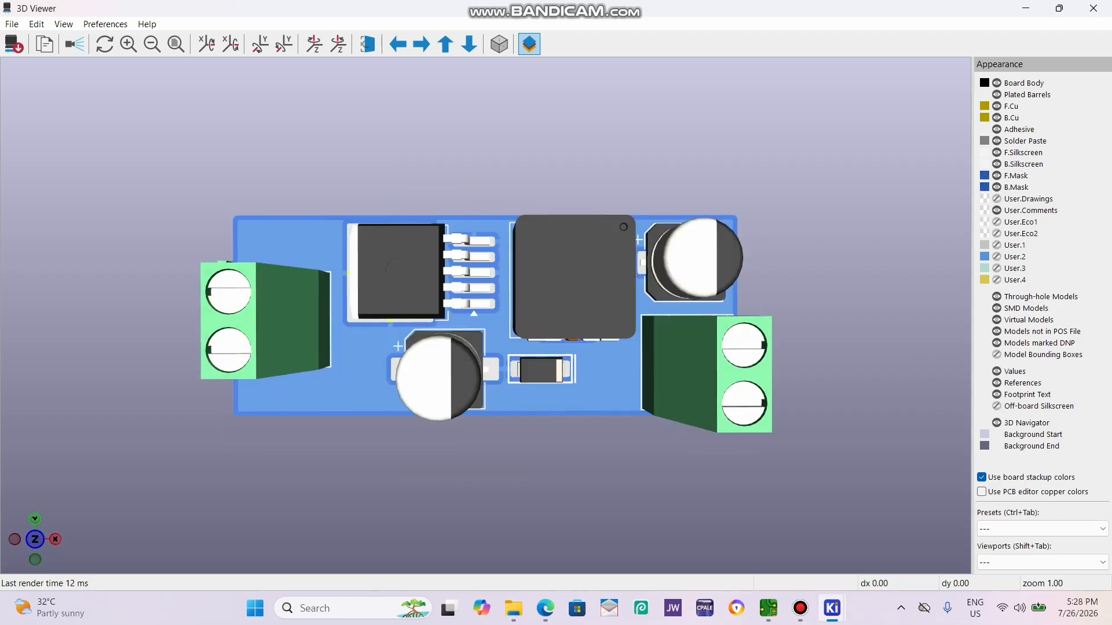
pyautogui.moveTo(499, 342)
pyautogui.mouseDown()
pyautogui.moveTo(492, 255)
pyautogui.moveTo(485, 338)
pyautogui.moveTo(486, 324)
pyautogui.mouseUp()
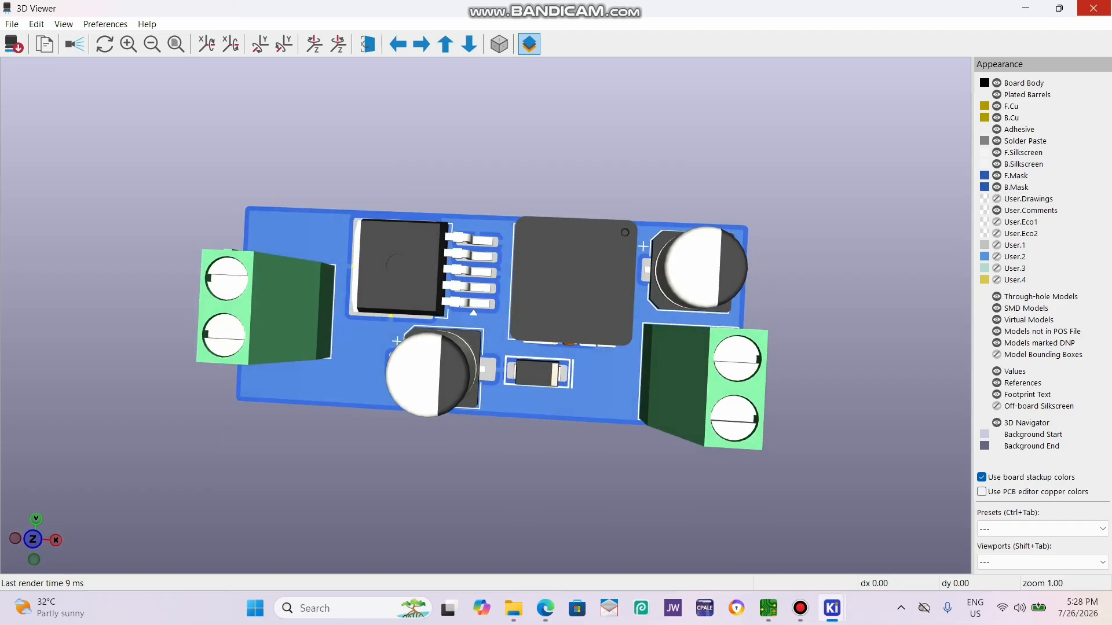
pyautogui.click(1094, 8)
# Start a solid copper zone on F.Cu at the upper left of J1's pad 1 and assign it to the /+12V net.
pyautogui.click(951, 245)
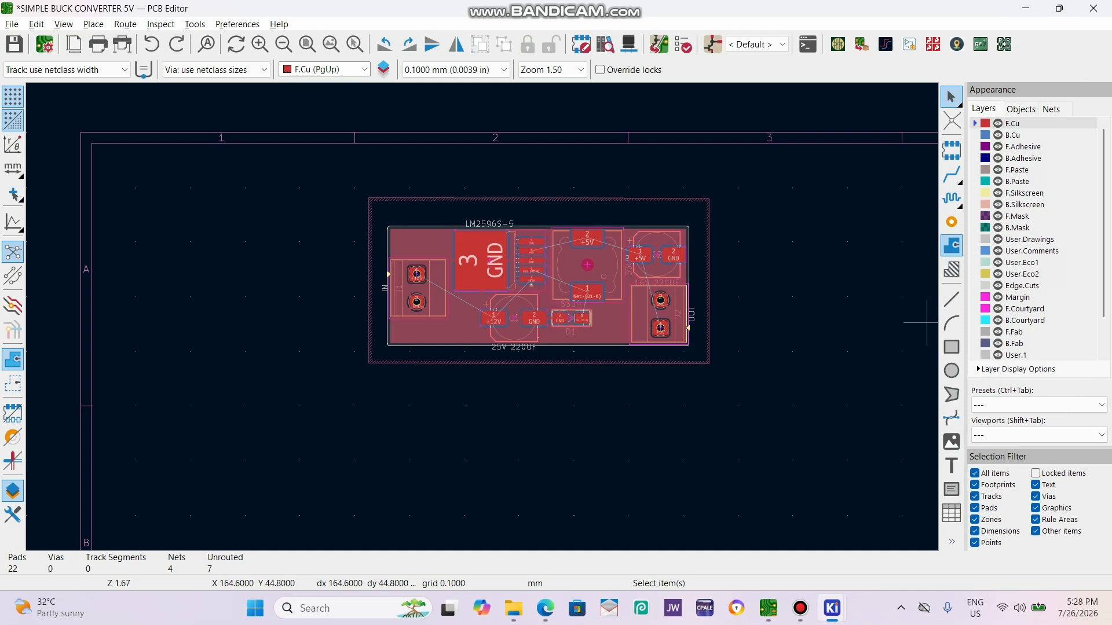
pyautogui.scroll(4, 417, 288)
pyautogui.scroll(4, 482, 317)
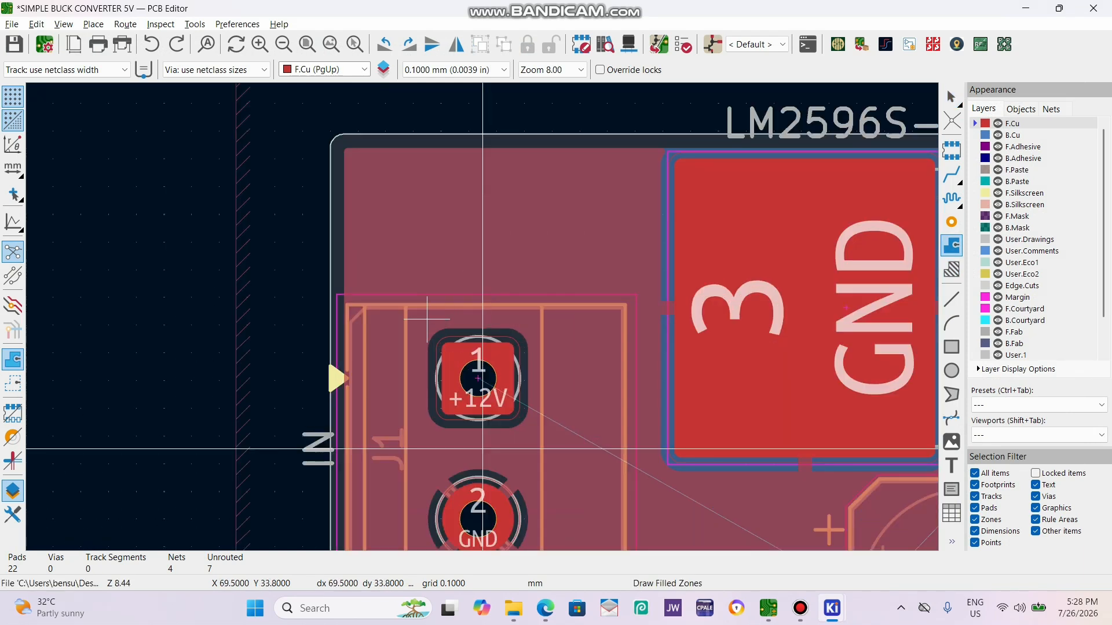
pyautogui.click(482, 448)
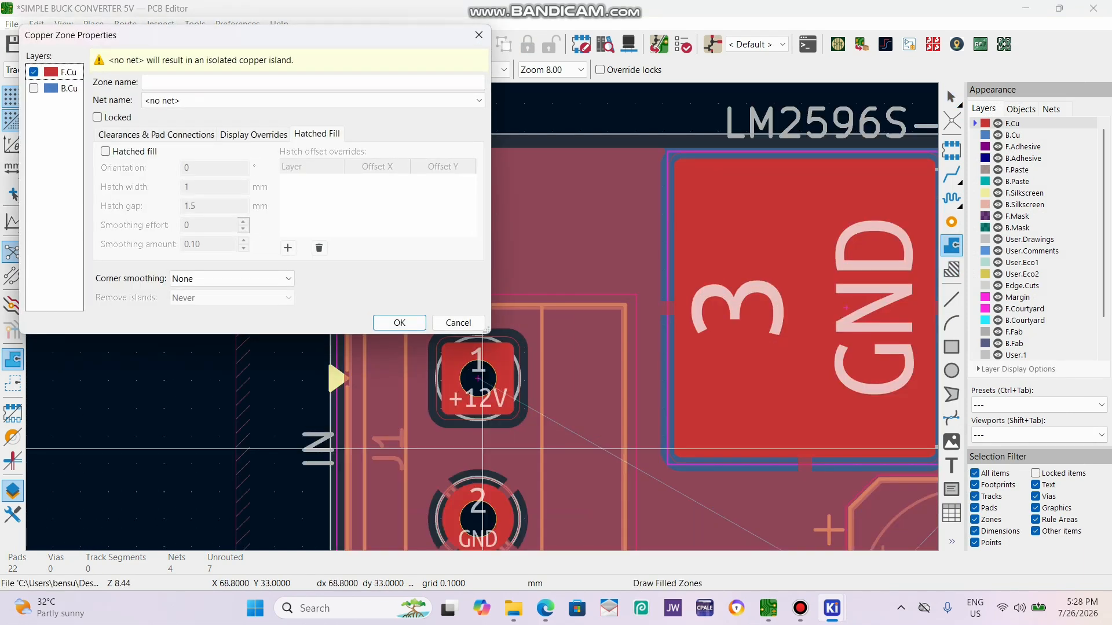
pyautogui.click(312, 100)
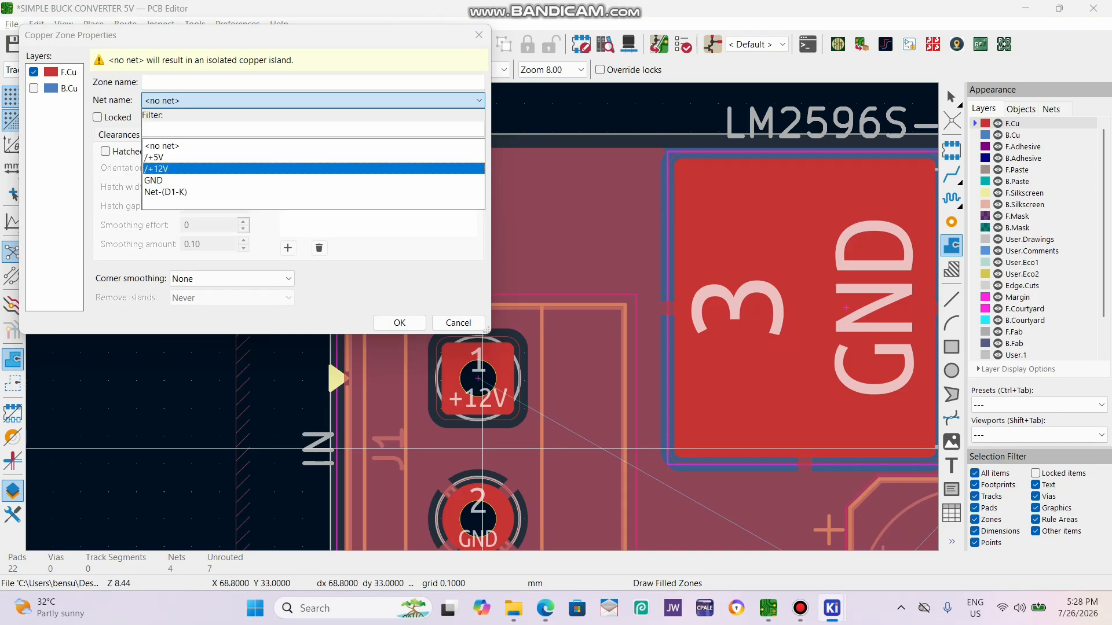
pyautogui.press('Return')
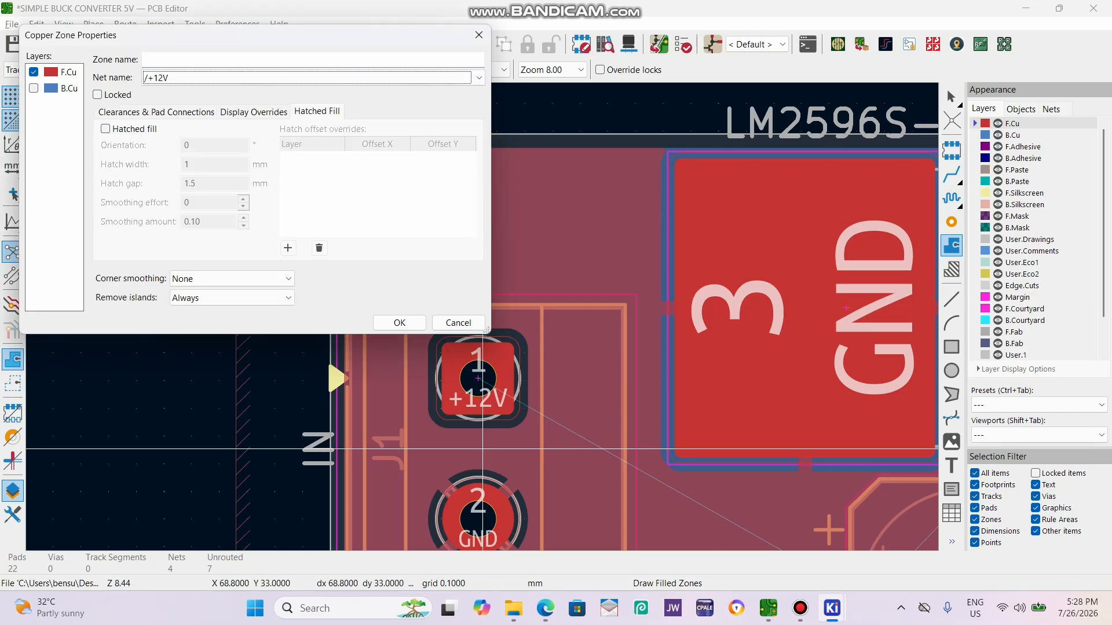
pyautogui.click(399, 323)
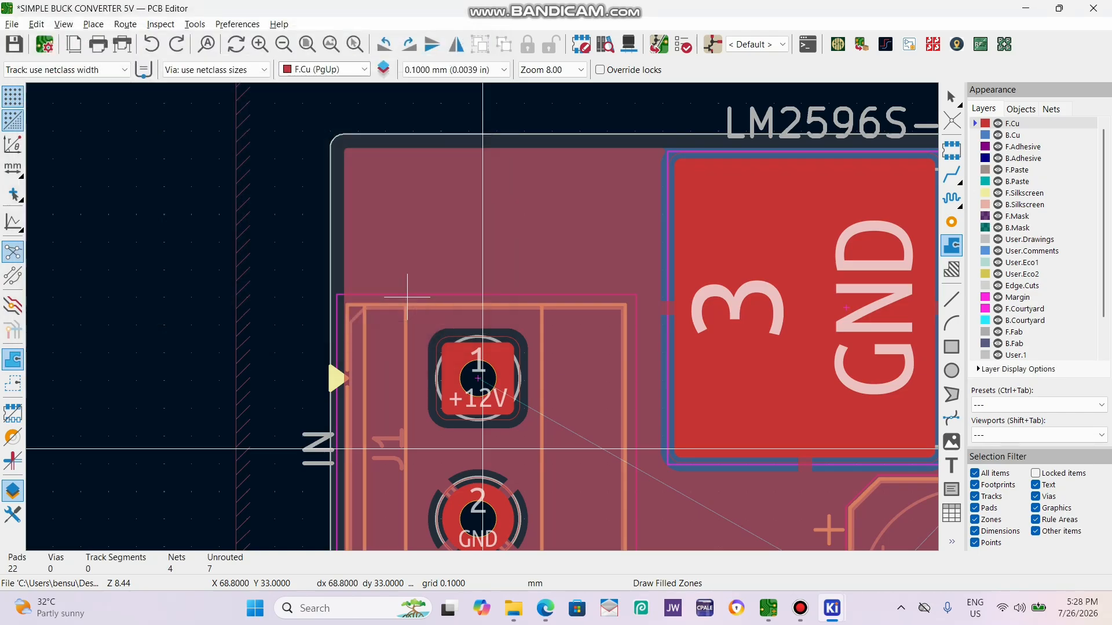
# Outline the +12V zone along J1's upper edge and down its right side to the level of pad 2.
pyautogui.click(573, 298)
pyautogui.scroll(-2, 480, 347)
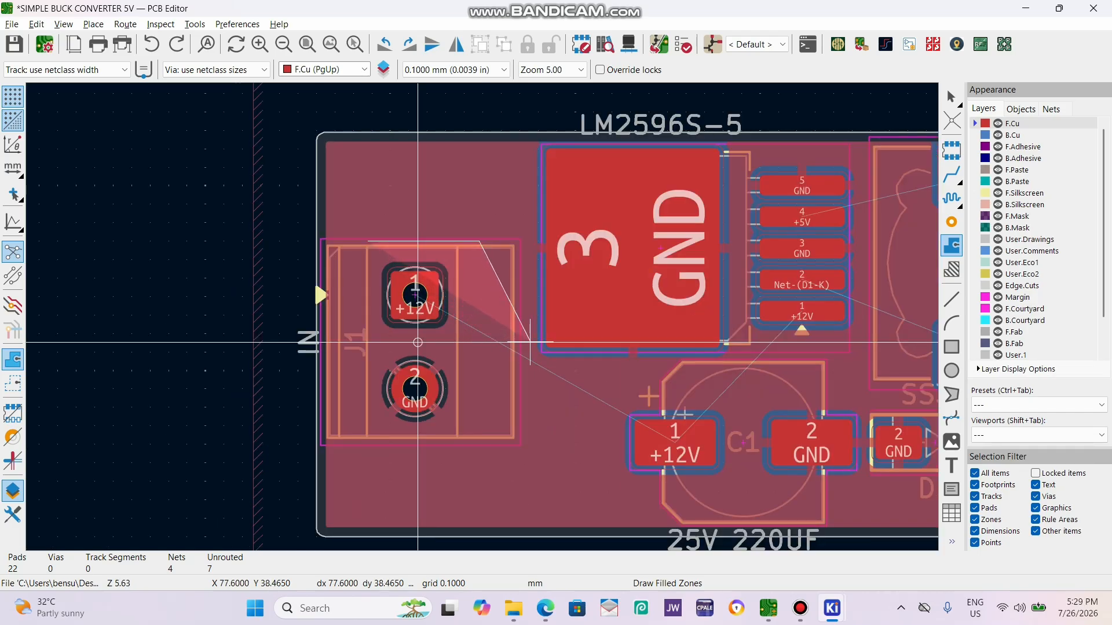
pyautogui.scroll(2, 516, 242)
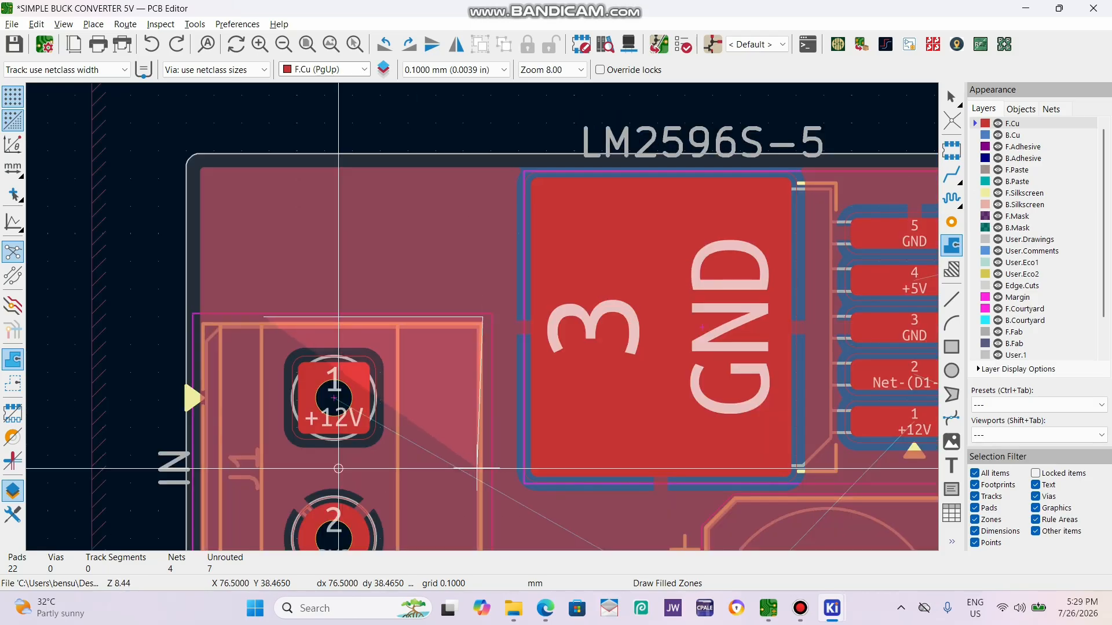
pyautogui.scroll(-2, 482, 317)
pyautogui.scroll(3, 421, 316)
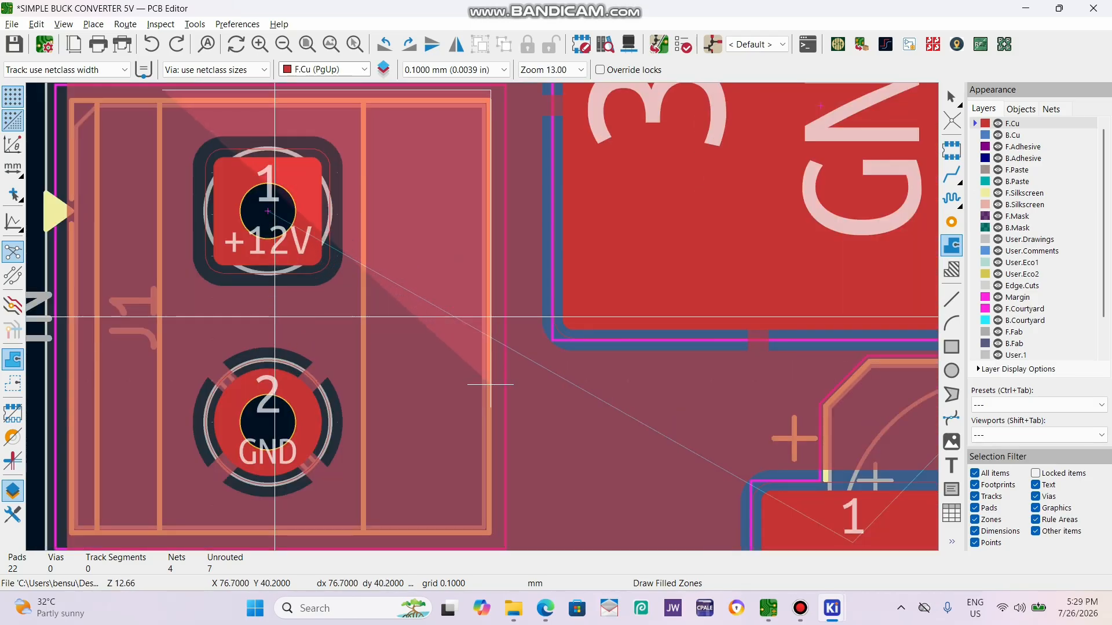
pyautogui.click(490, 417)
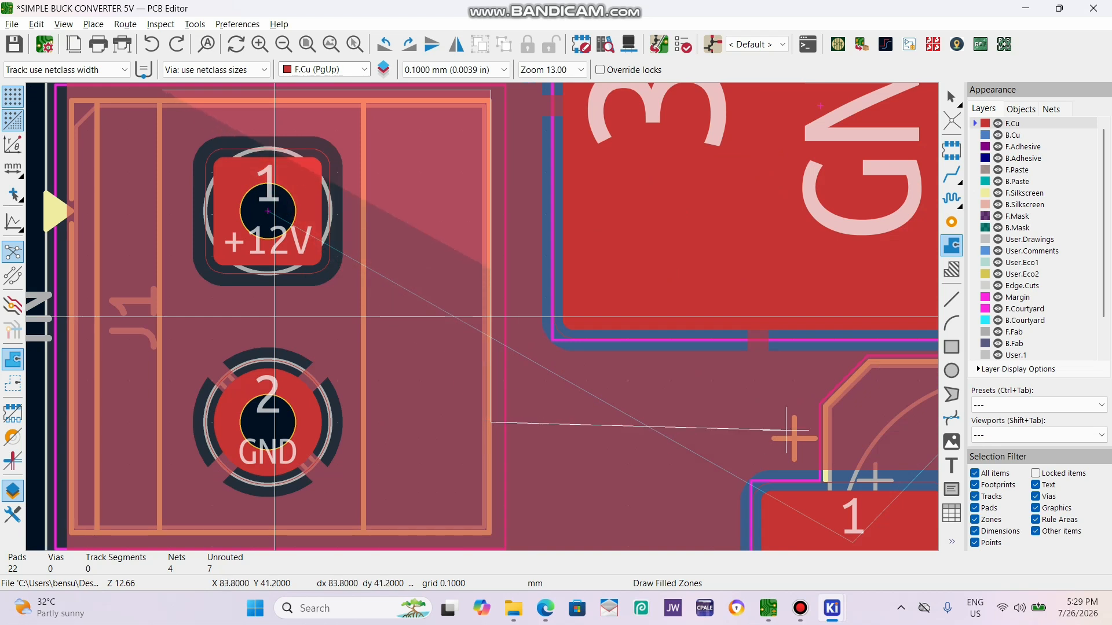
# Extend the +12V zone outline over C1 to the regulator, around its pin 1 pad and back down above C1's GND pad.
pyautogui.scroll(-1, 548, 315)
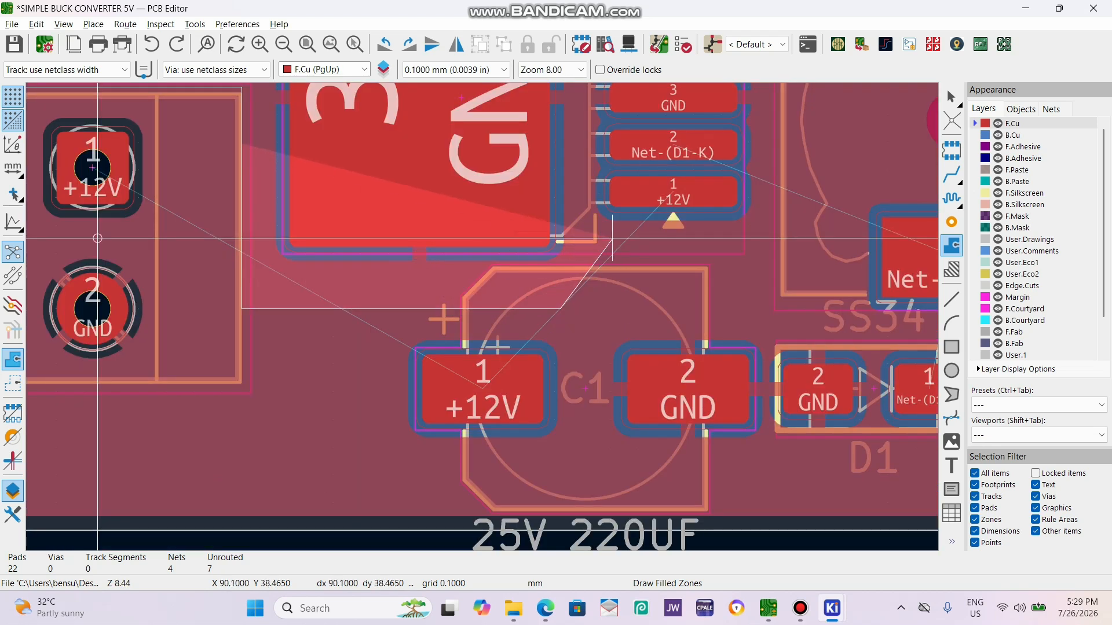
pyautogui.scroll(3, 617, 231)
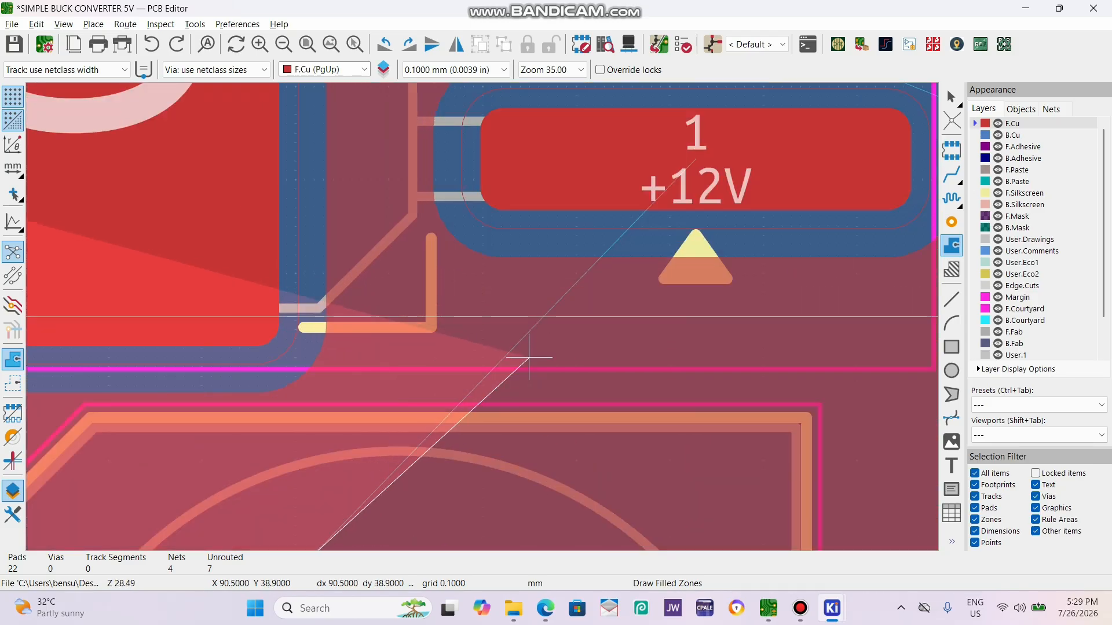
pyautogui.click(501, 357)
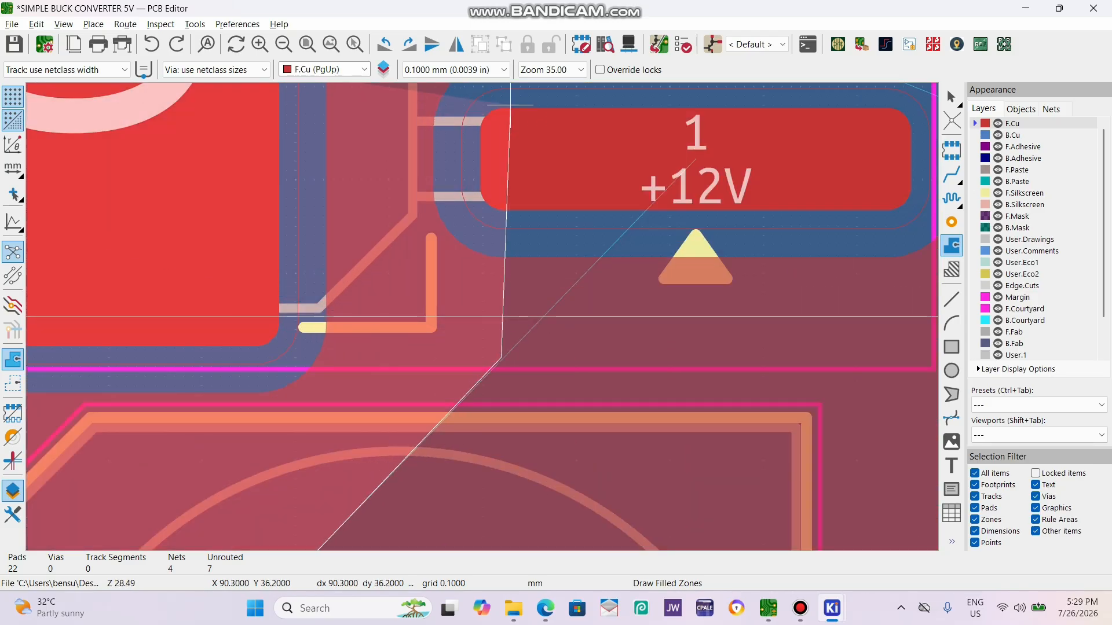
pyautogui.click(501, 106)
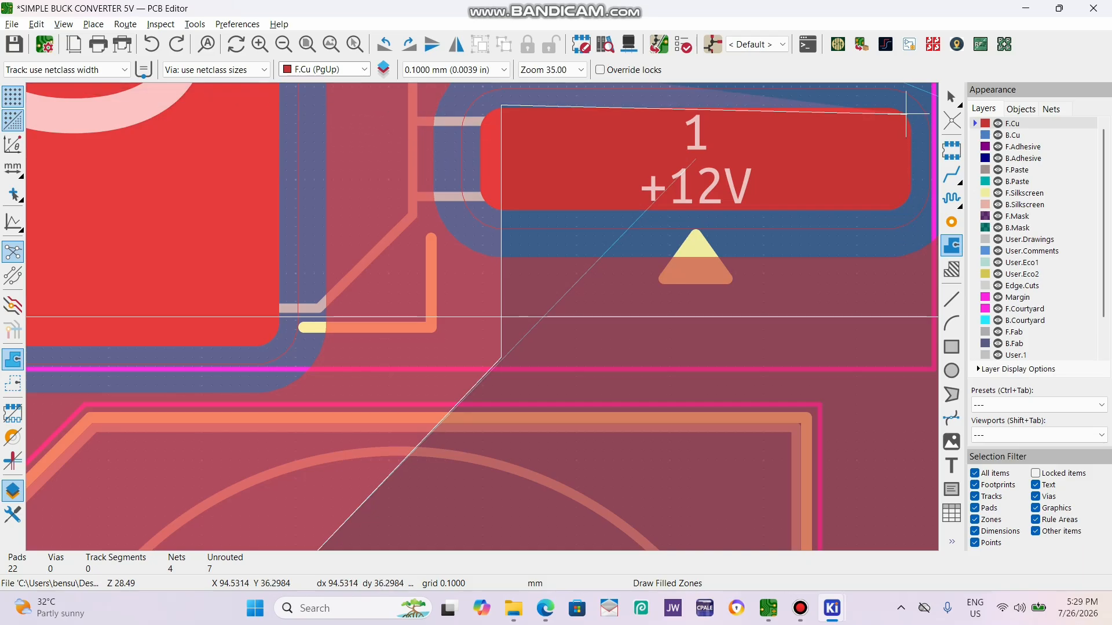
pyautogui.scroll(-4, 903, 106)
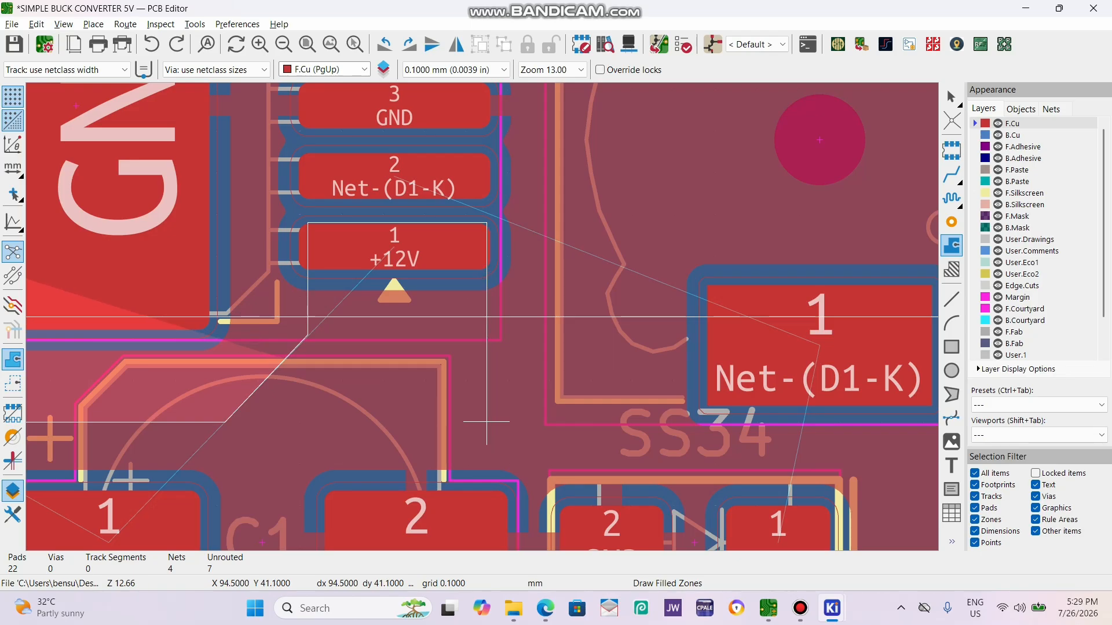
pyautogui.click(487, 426)
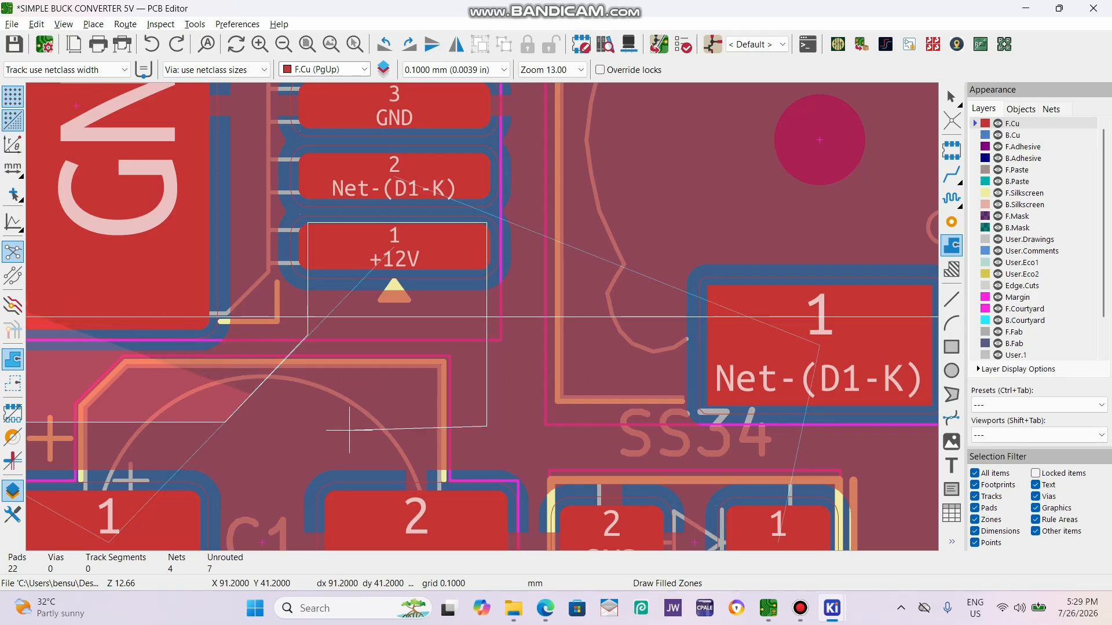
pyautogui.click(362, 426)
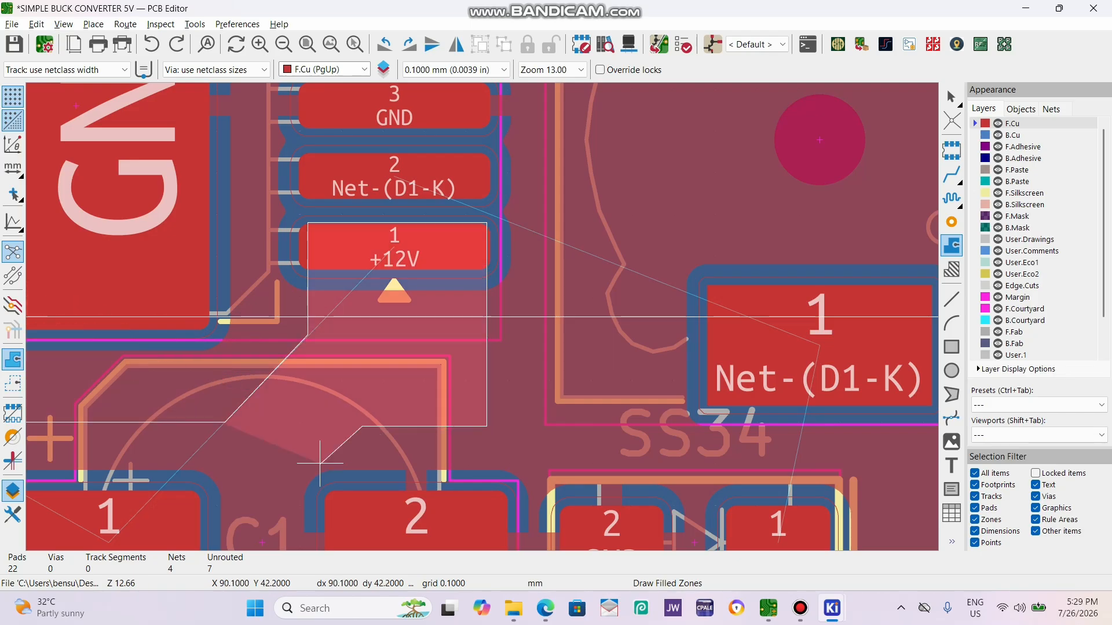
# Run the zone outline between C1's pads, below its +12V pad and back between J1's pads, and close it at the starting corner.
pyautogui.scroll(2, 291, 496)
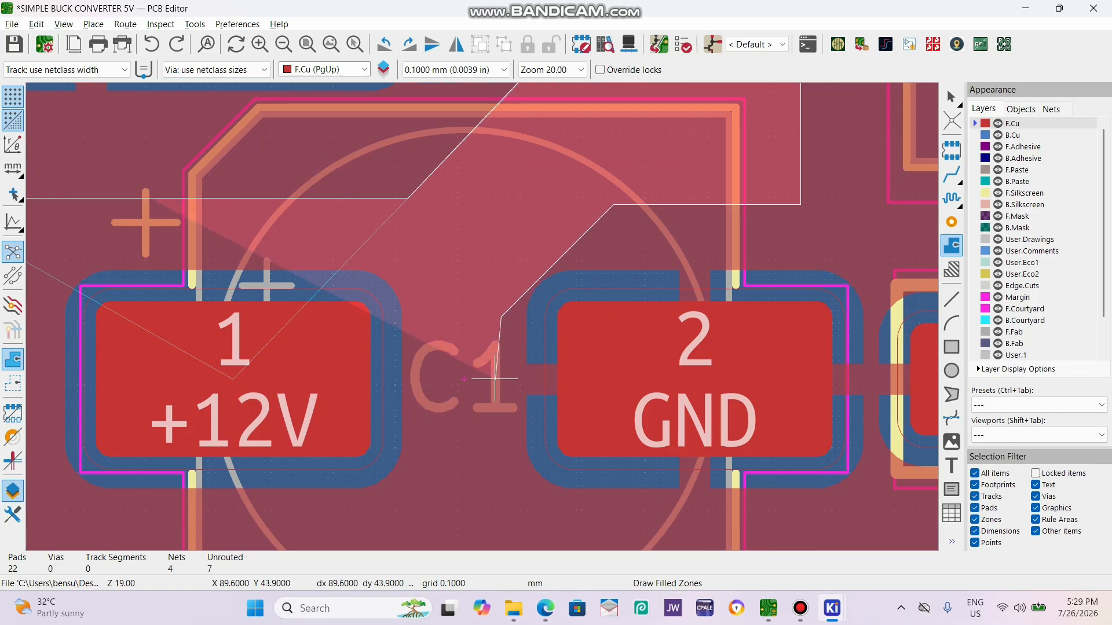
pyautogui.scroll(-2, 492, 313)
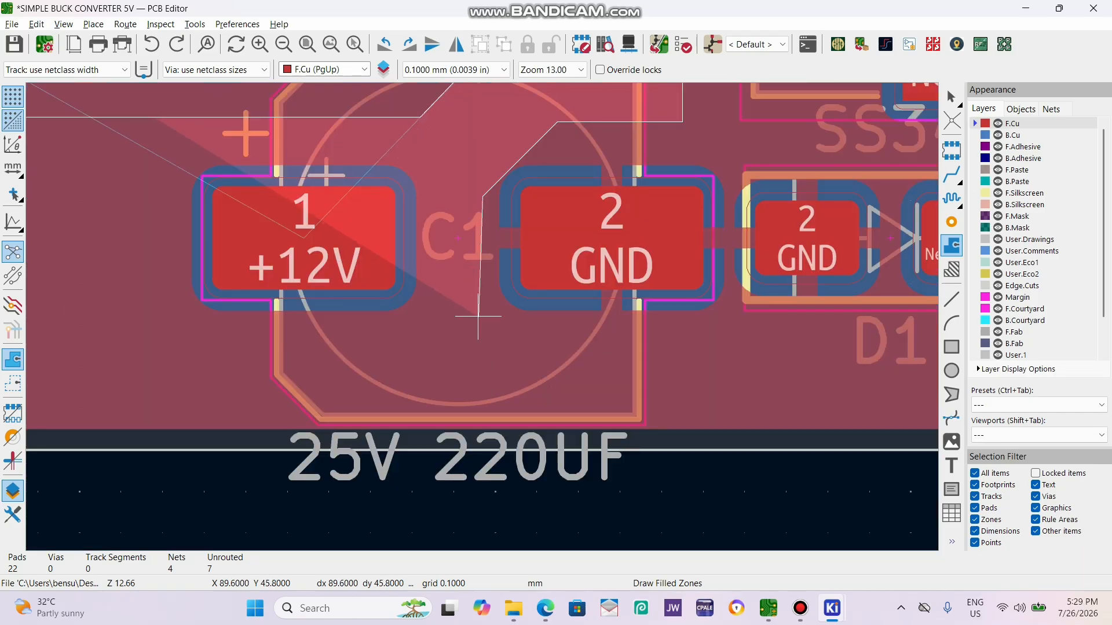
pyautogui.click(482, 320)
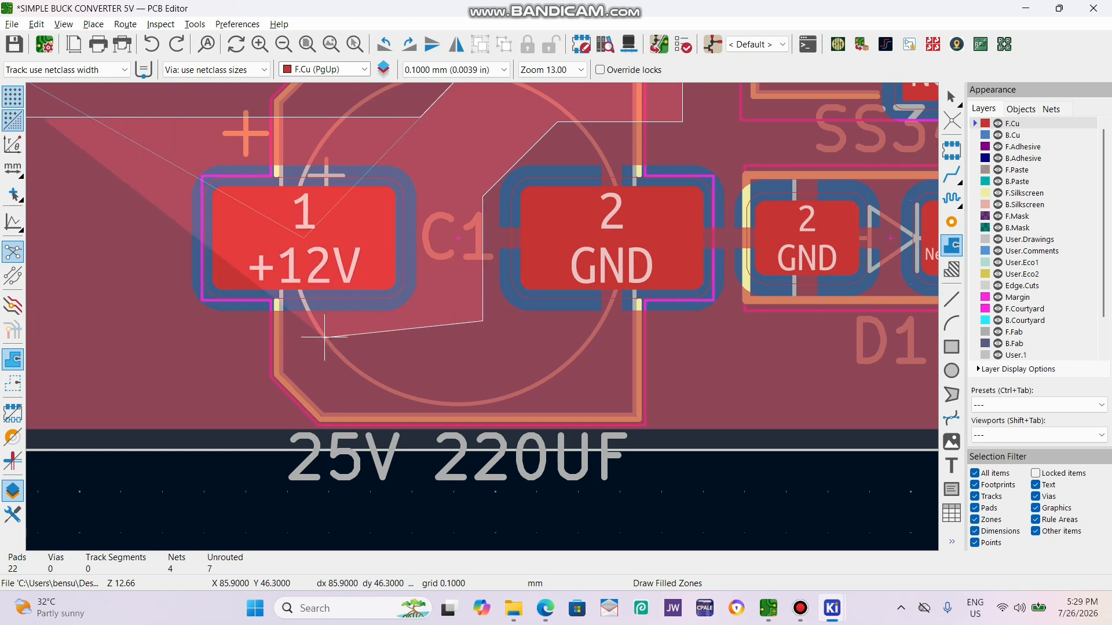
pyautogui.scroll(-5, 195, 317)
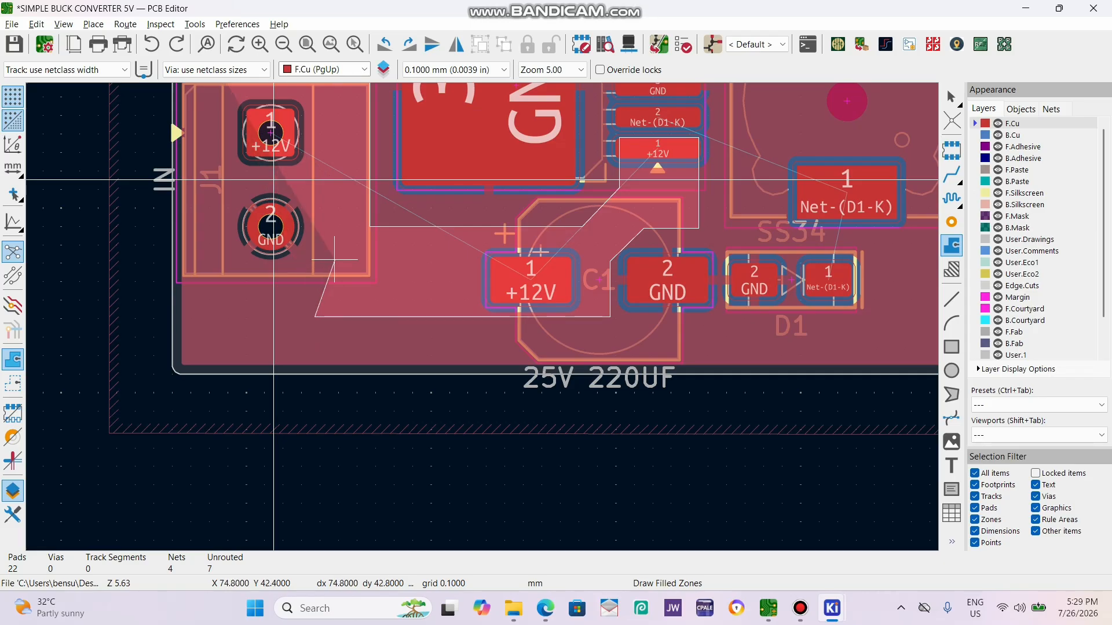
pyautogui.scroll(2, 314, 180)
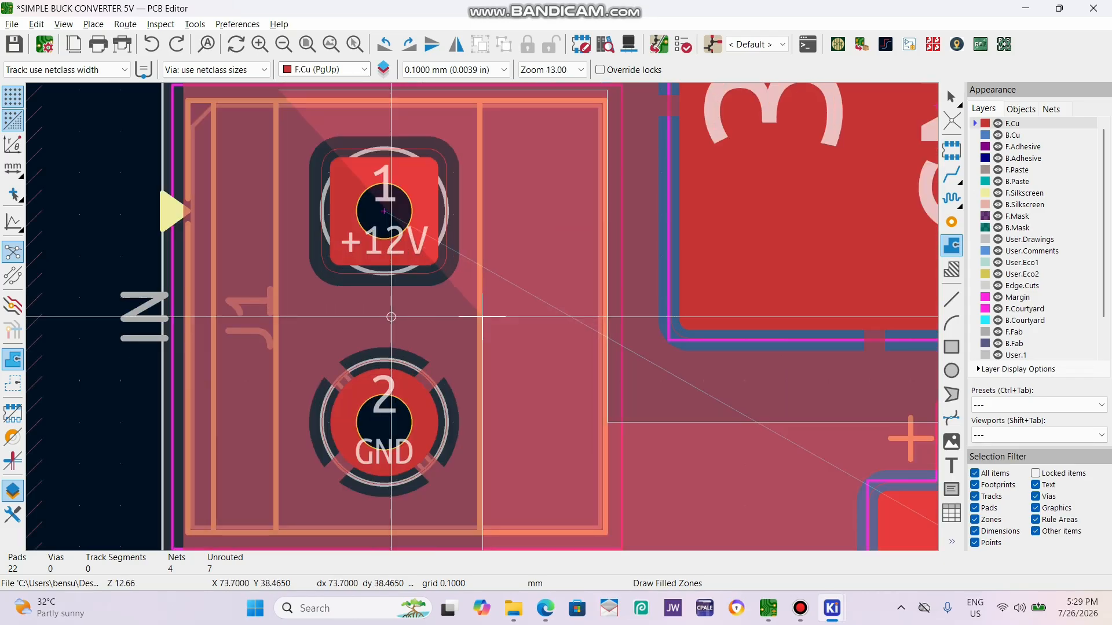
pyautogui.click(279, 317)
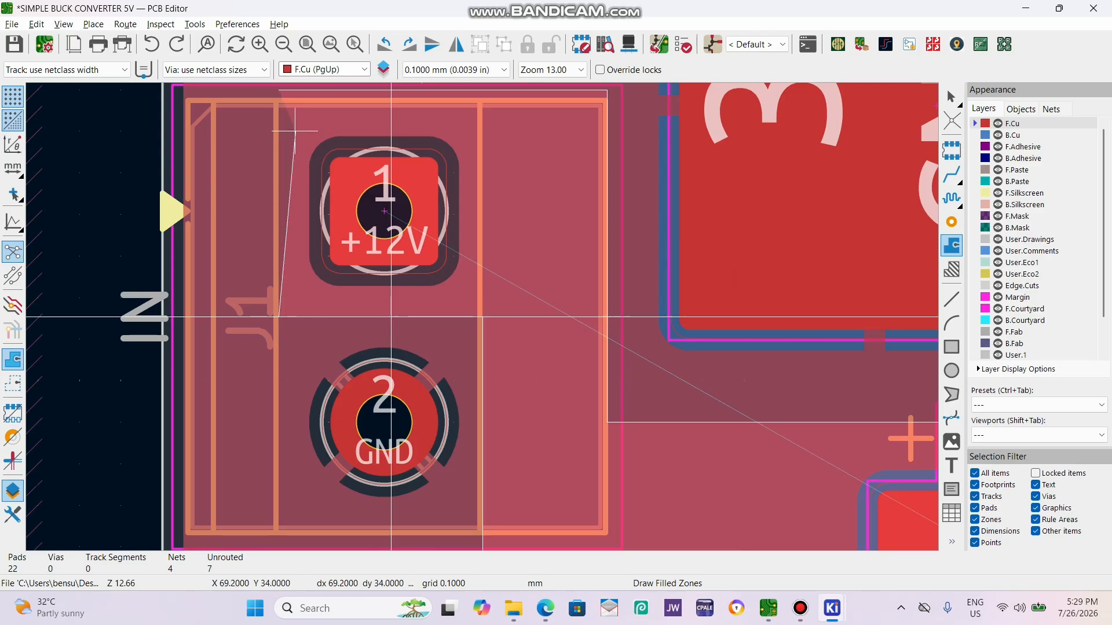
pyautogui.click(279, 90)
pyautogui.press('Escape')
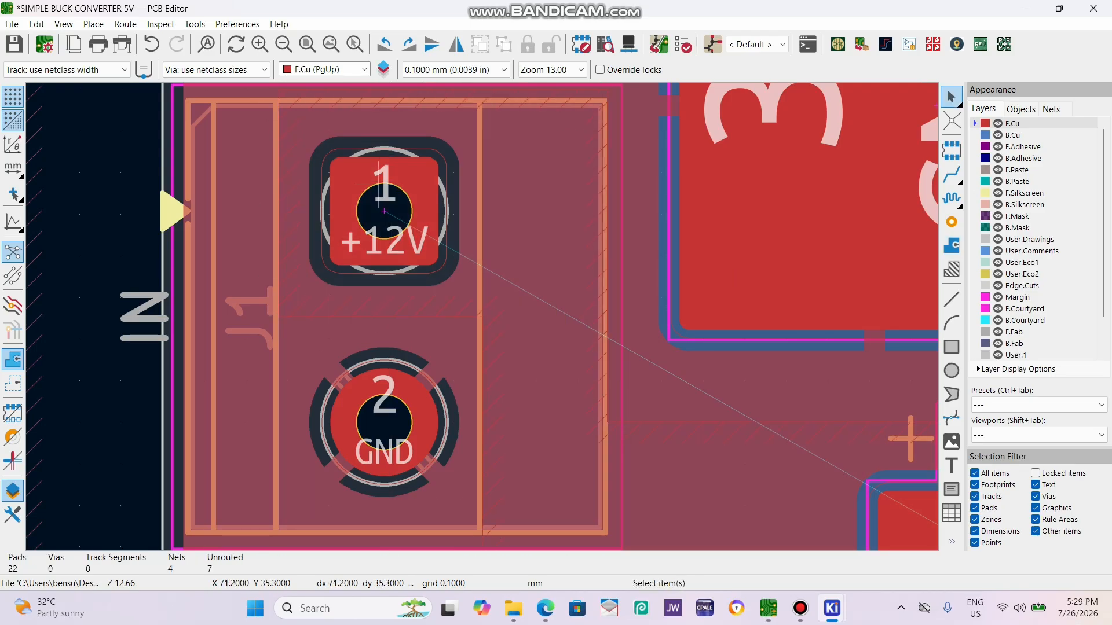
# Move the +12V zone's edge between J1's two pads slightly toward pad 2, to Y 38.5 mm.
pyautogui.click(411, 310)
pyautogui.click(394, 317)
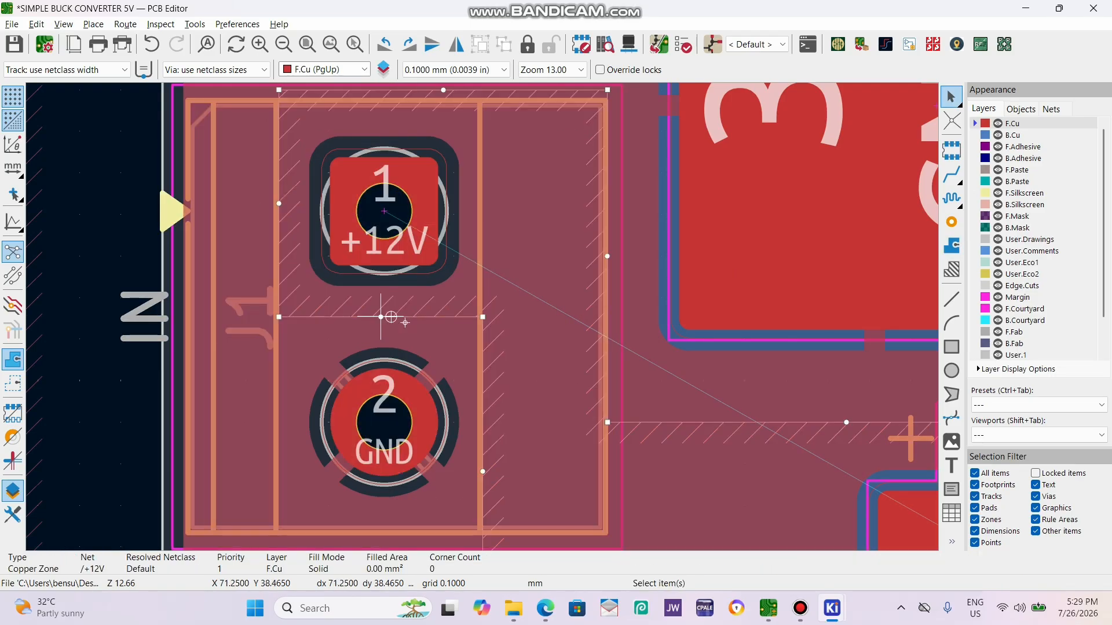
pyautogui.moveTo(380, 317)
pyautogui.mouseDown()
pyautogui.moveTo(380, 335)
pyautogui.moveTo(381, 319)
pyautogui.mouseUp()
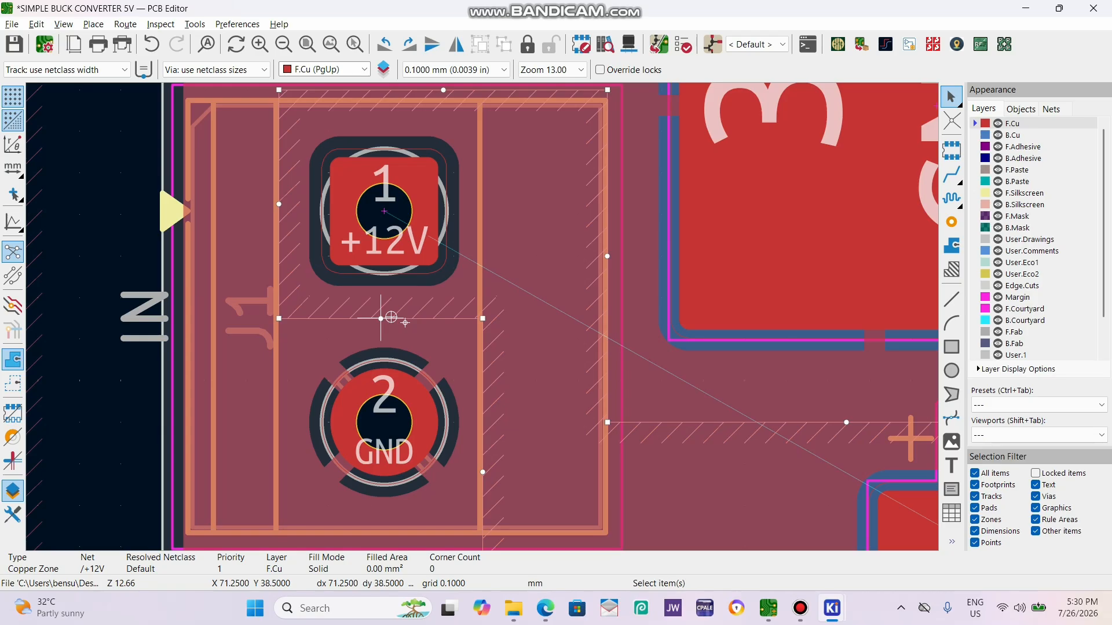
# Select the +12V zone and refill all zones on the board.
pyautogui.scroll(-4, 293, 326)
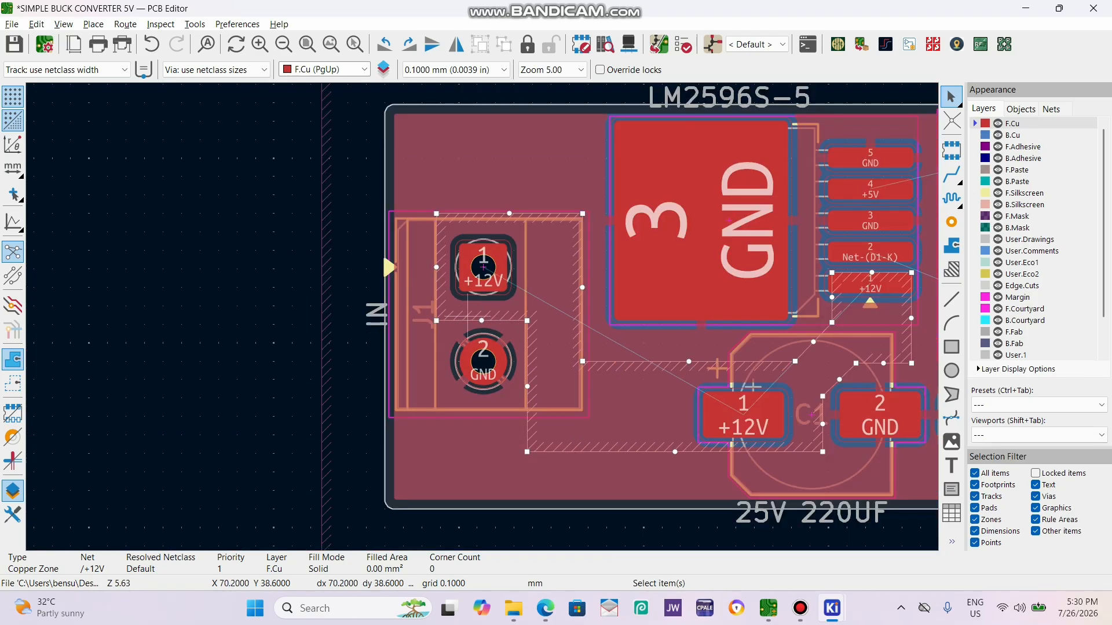
pyautogui.click(238, 311)
pyautogui.click(583, 293)
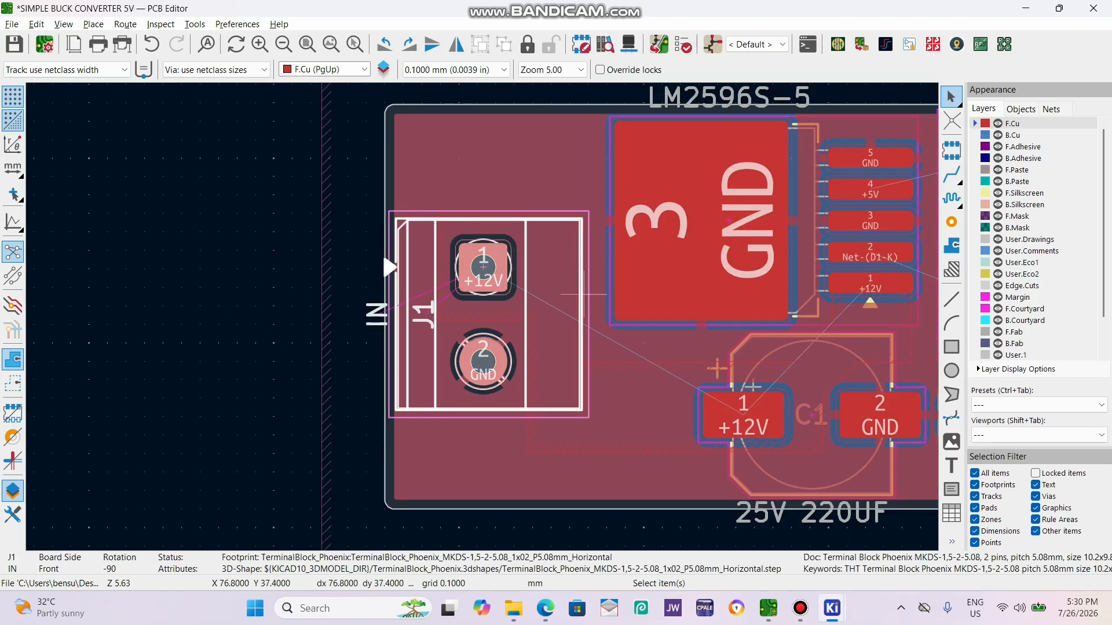
pyautogui.click(619, 451)
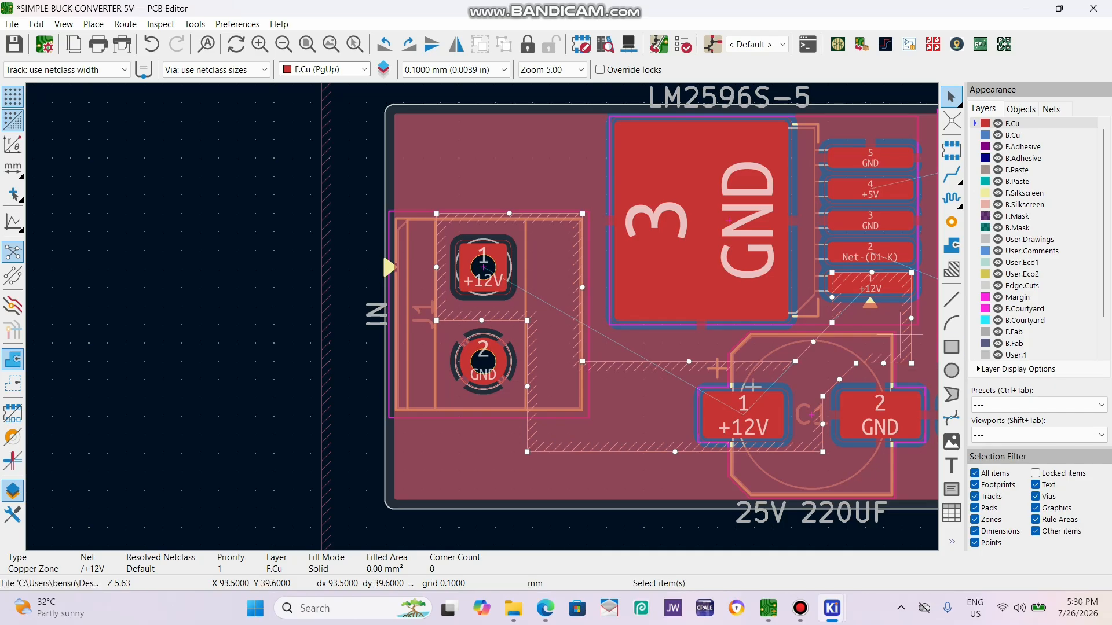
pyautogui.press('b')
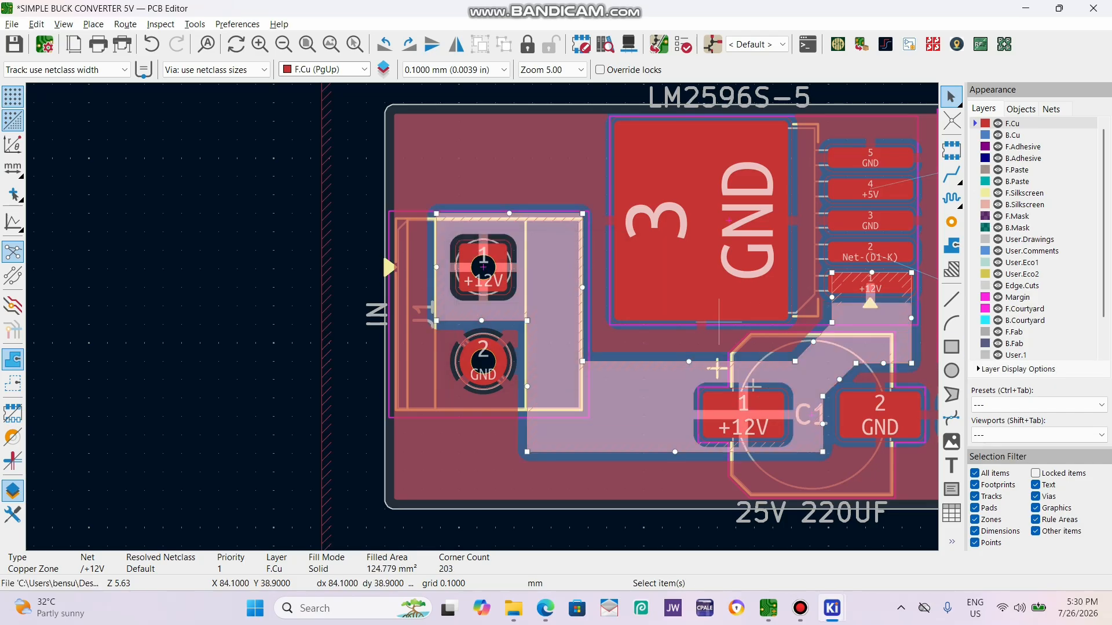
# Shift the +12V zone's edge between C1's pads slightly toward C1's GND pad.
pyautogui.click(207, 334)
pyautogui.scroll(4, 469, 307)
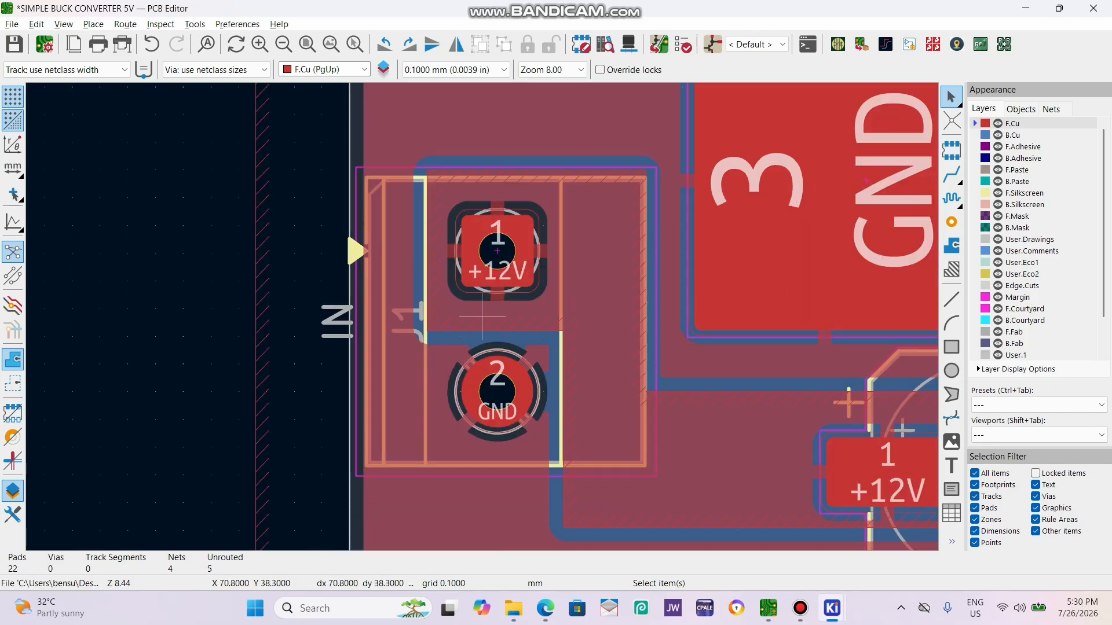
pyautogui.scroll(-2, 544, 300)
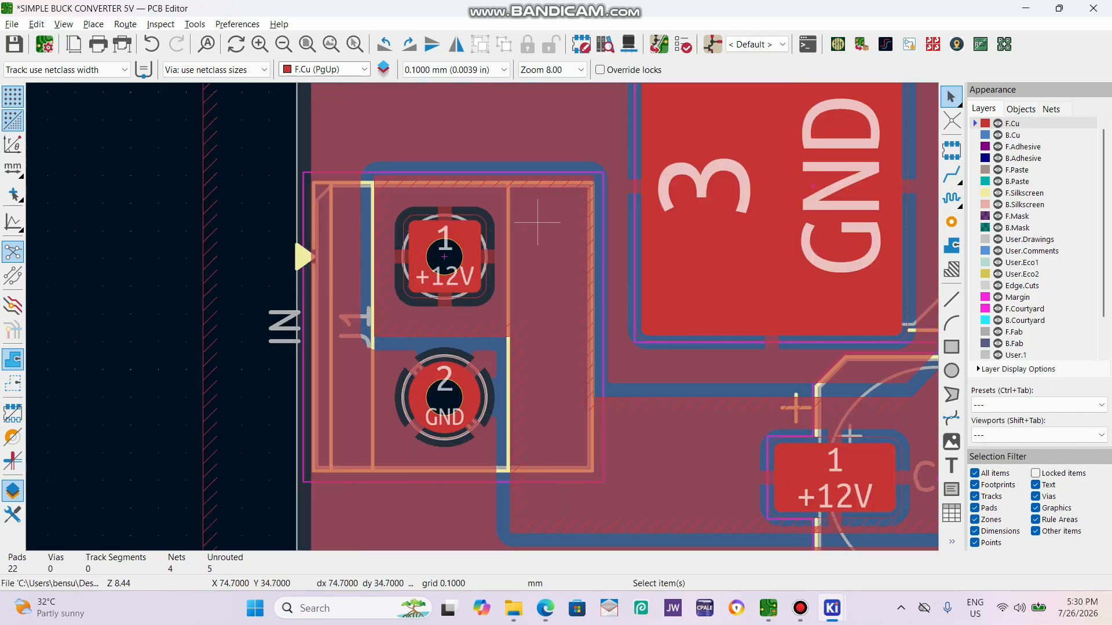
pyautogui.scroll(-2, 857, 516)
pyautogui.scroll(2, 475, 309)
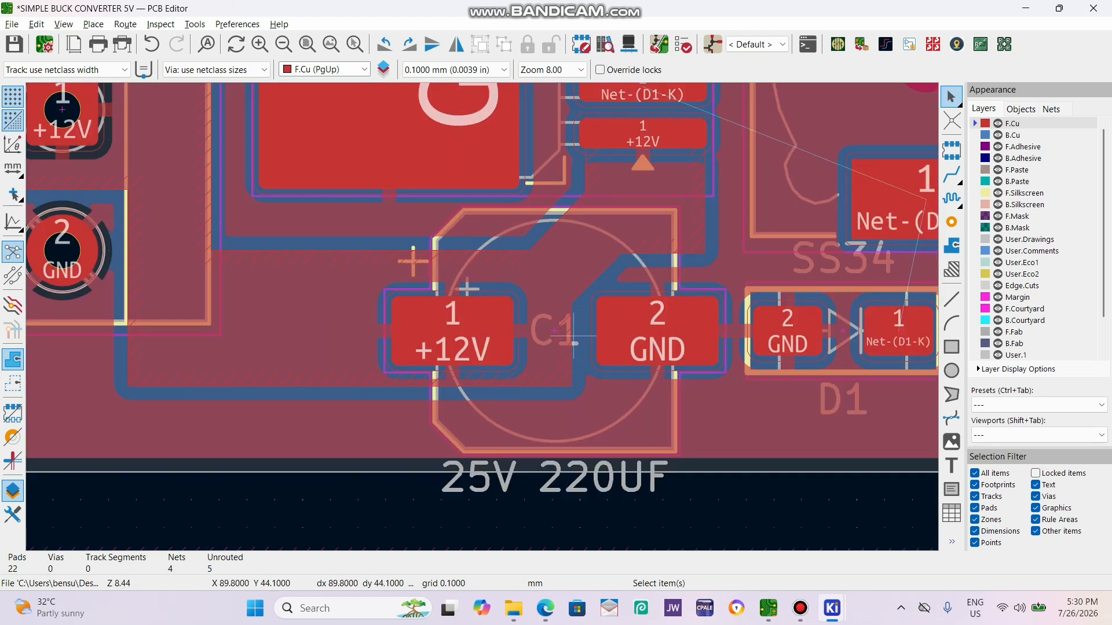
pyautogui.click(574, 345)
pyautogui.scroll(2, 573, 353)
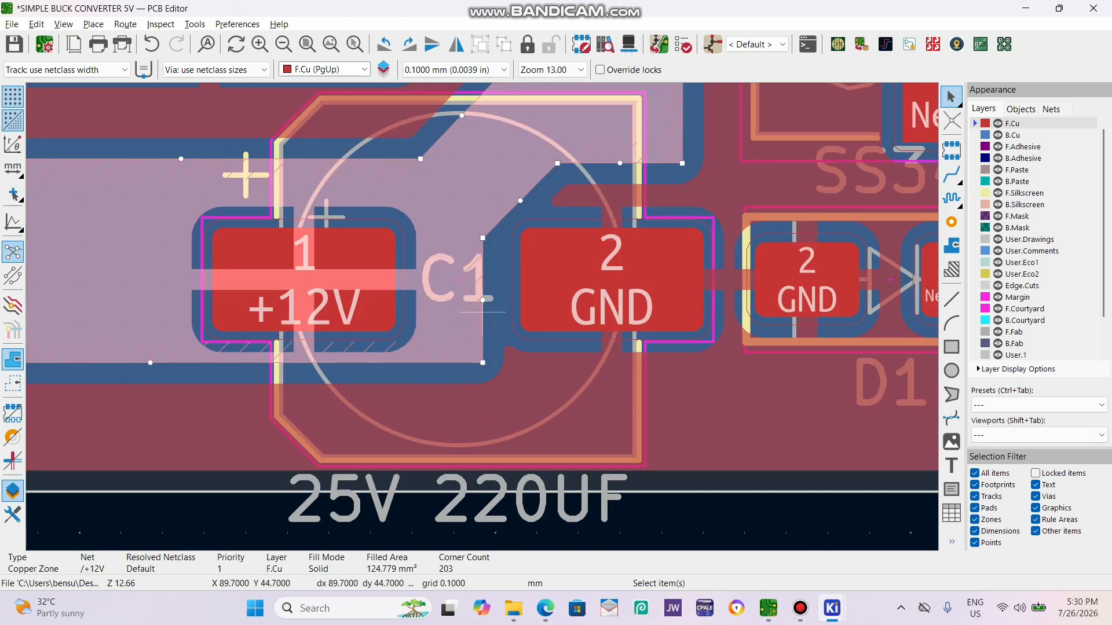
pyautogui.click(491, 296)
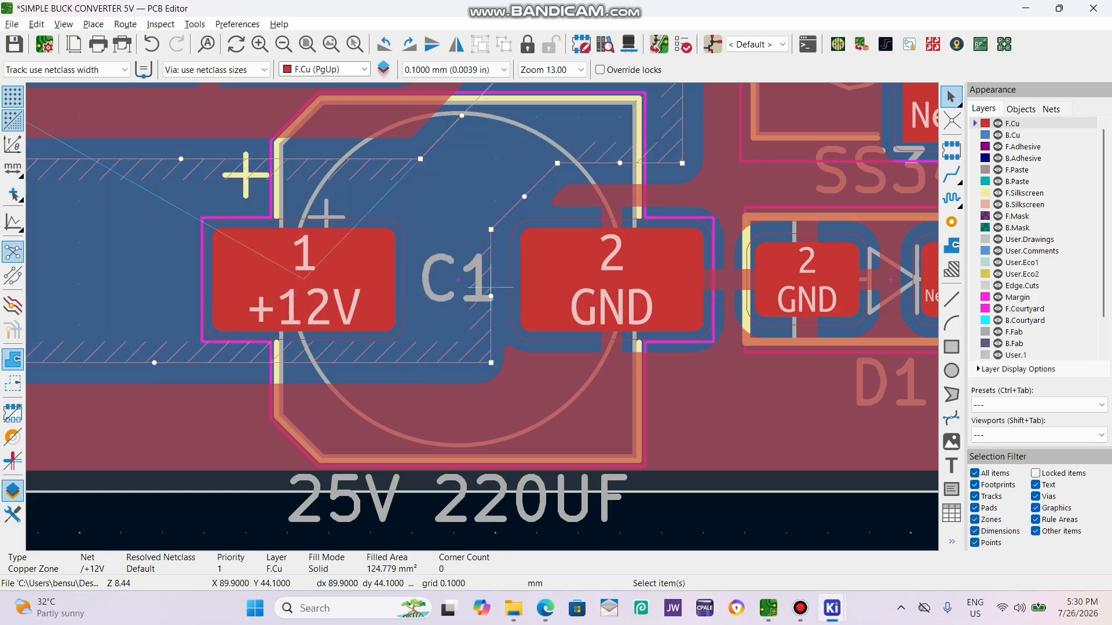
# Deselect the +12V zone and refill all zones on the board.
pyautogui.scroll(-2, 509, 459)
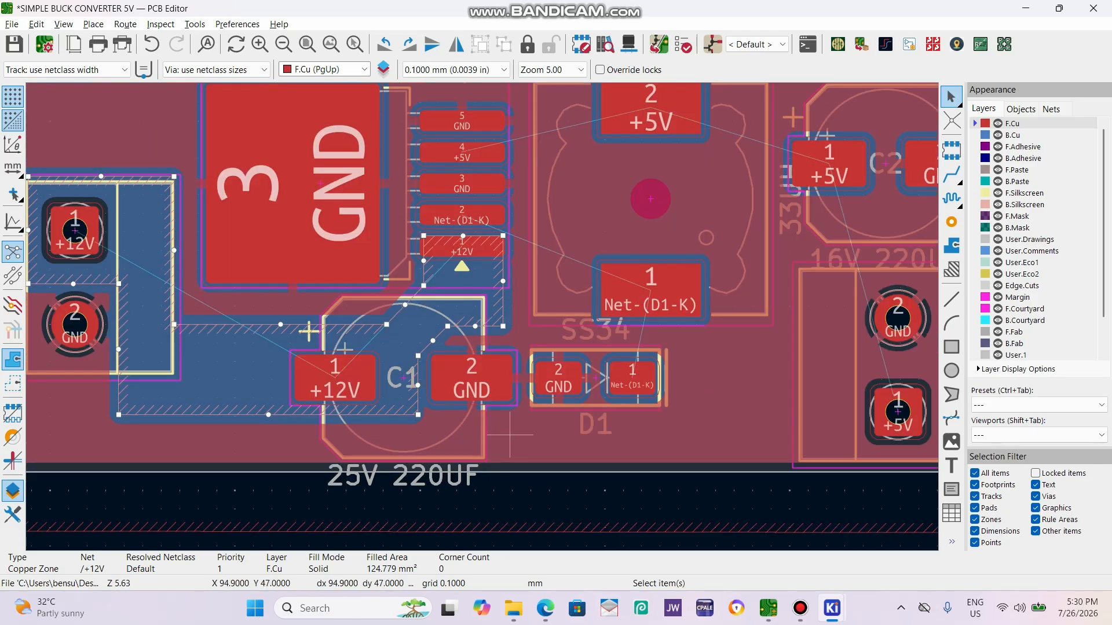
pyautogui.click(495, 537)
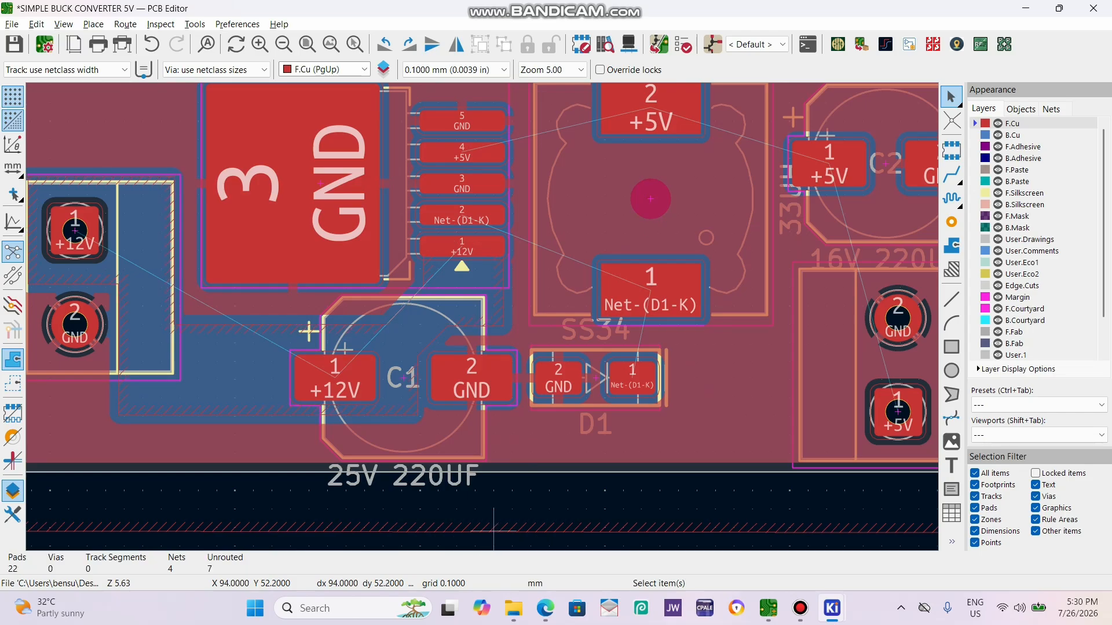
pyautogui.press('b')
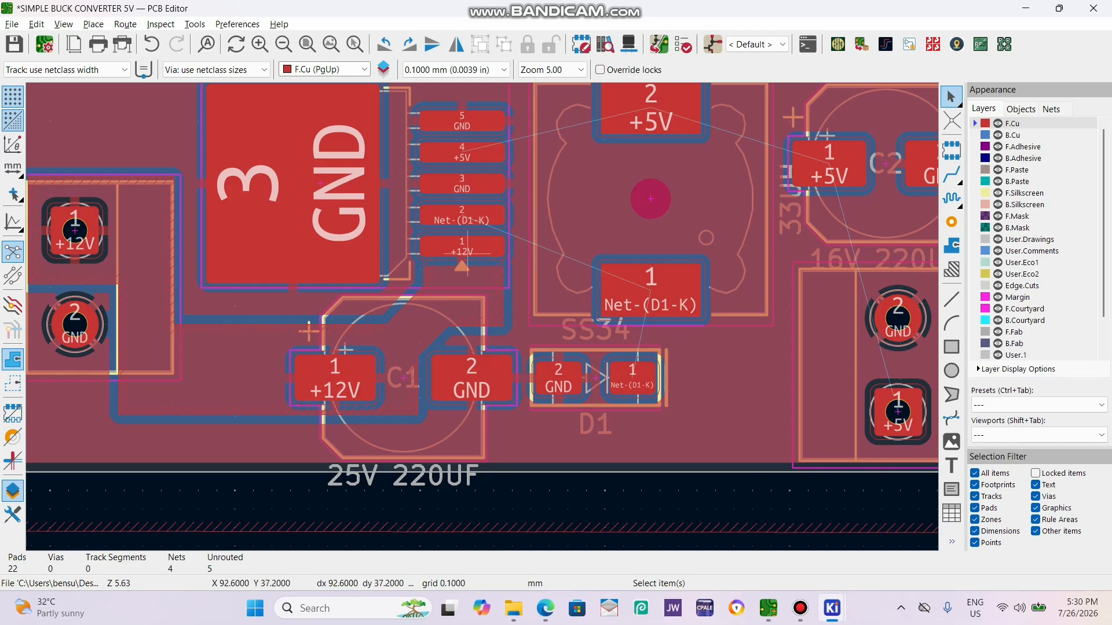
# Set the copper zone connection of U1's +12V pad 1 to Solid.
pyautogui.scroll(4, 467, 253)
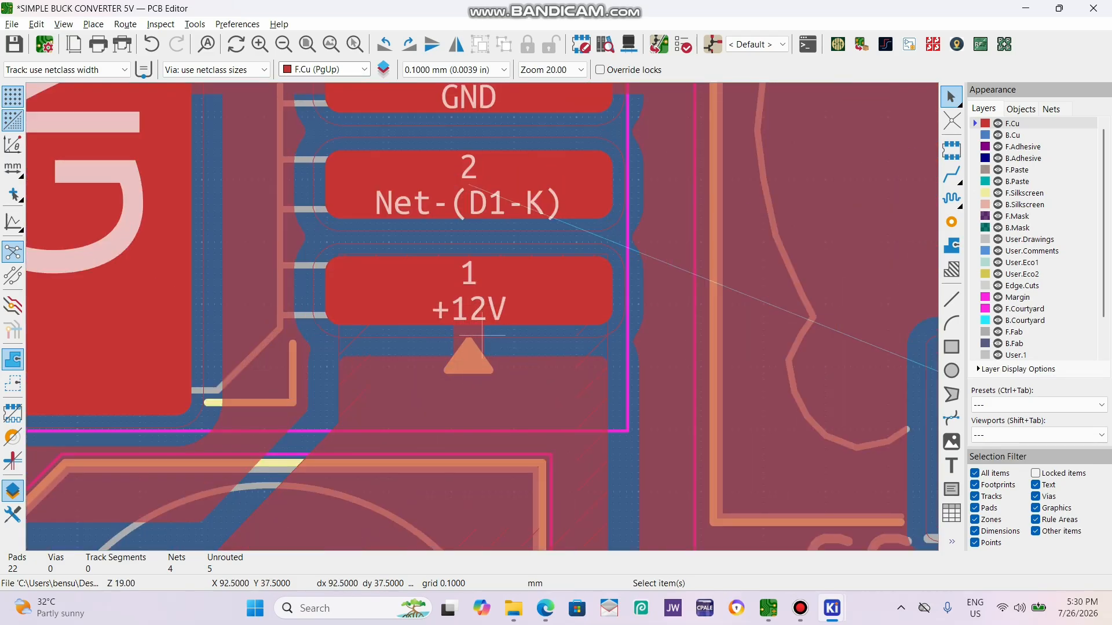
pyautogui.click(513, 292)
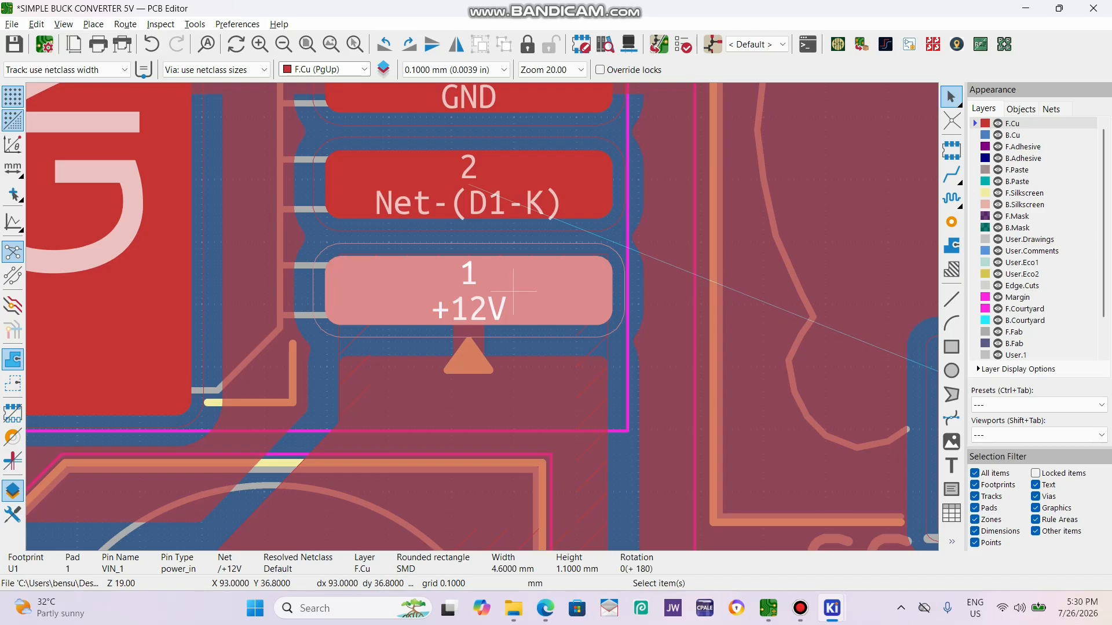
pyautogui.doubleClick(513, 291)
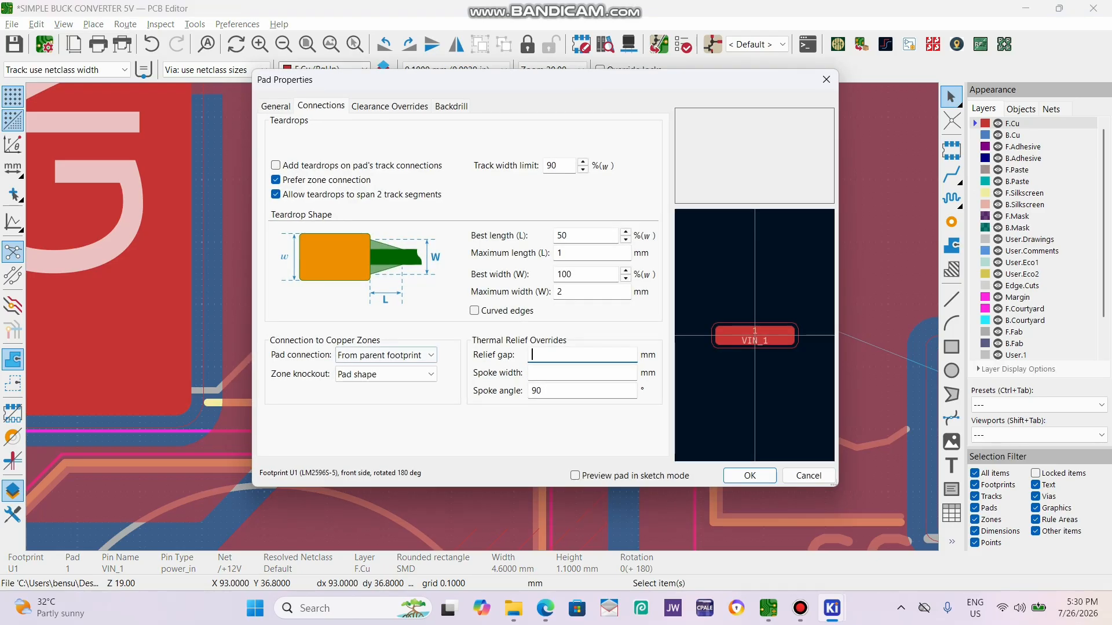
pyautogui.click(384, 355)
pyautogui.press('Up')
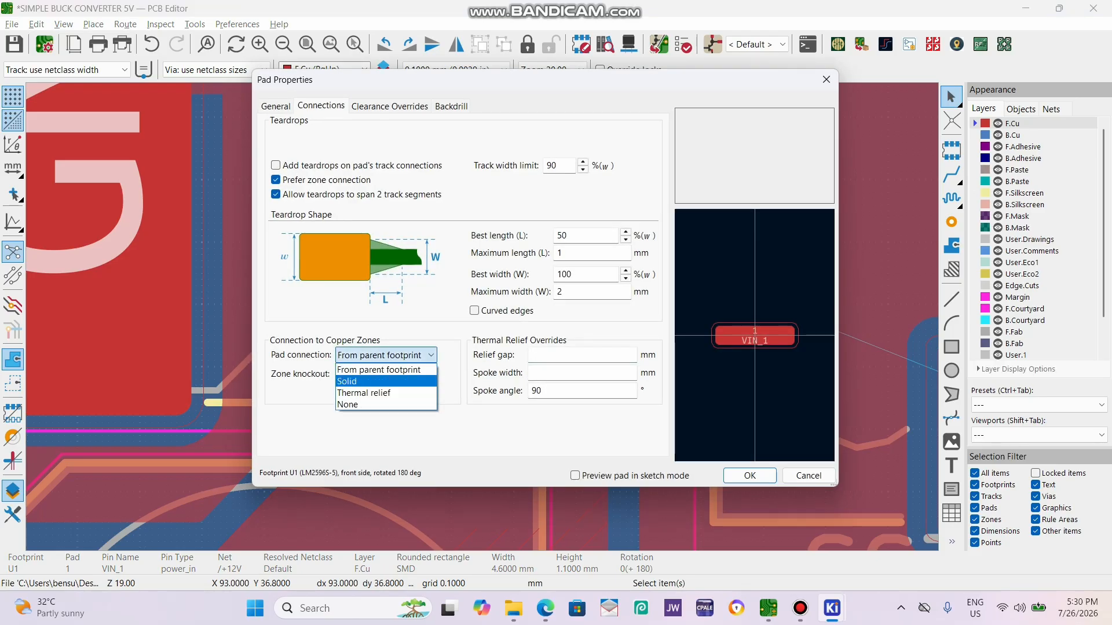
pyautogui.press('Return')
pyautogui.press('Return')
# Set the copper zone connection of C1's +12V pad to Solid.
pyautogui.scroll(-4, 371, 231)
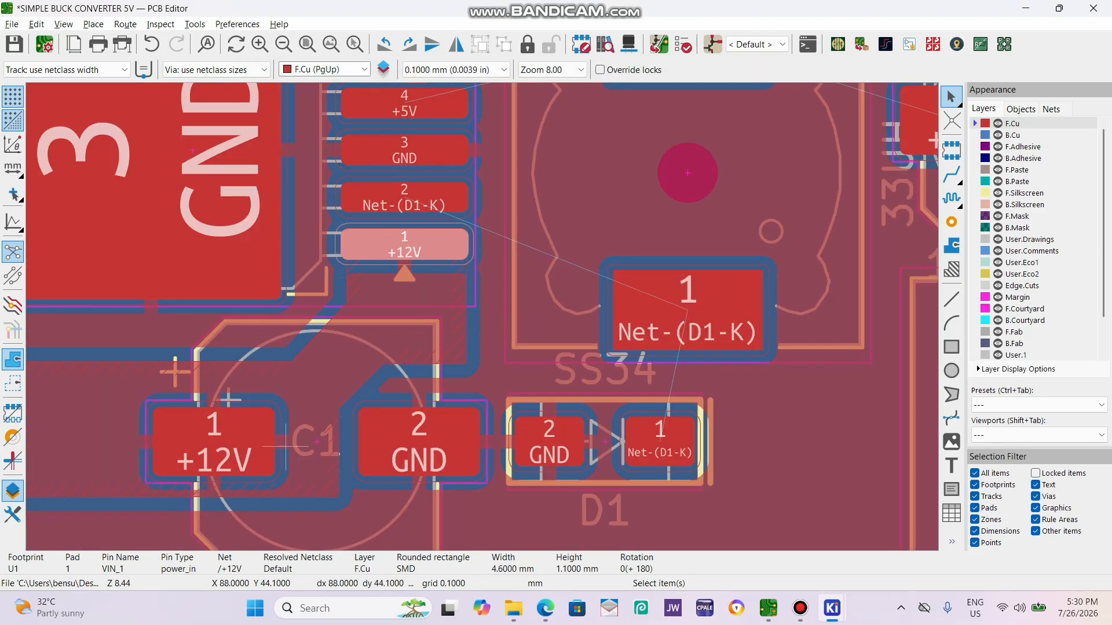
pyautogui.click(252, 445)
pyautogui.press('e')
pyautogui.click(384, 355)
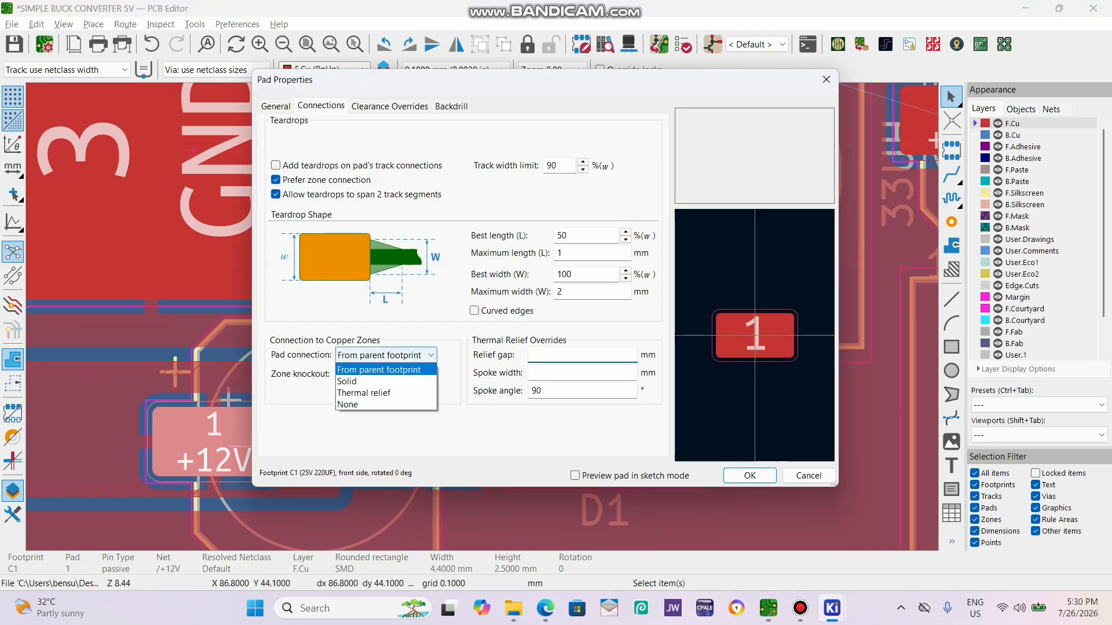
pyautogui.click(376, 381)
pyautogui.click(750, 475)
# Set the copper zone connection of J1's +12V pad to Solid and refill all zones on the board.
pyautogui.scroll(-2, 312, 428)
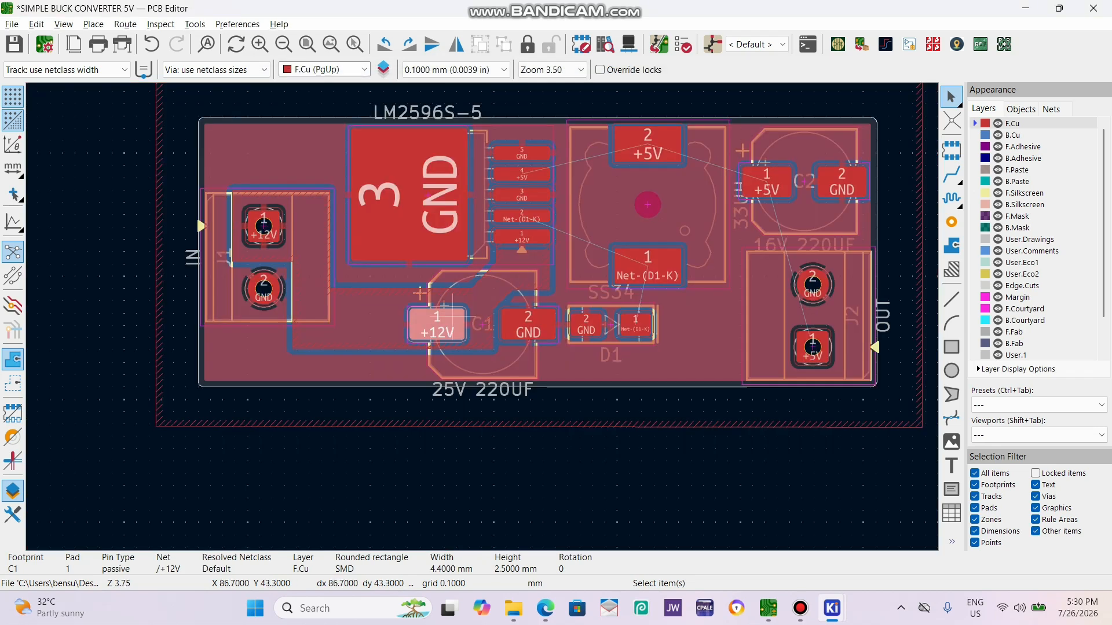
pyautogui.scroll(2, 341, 302)
pyautogui.click(324, 151)
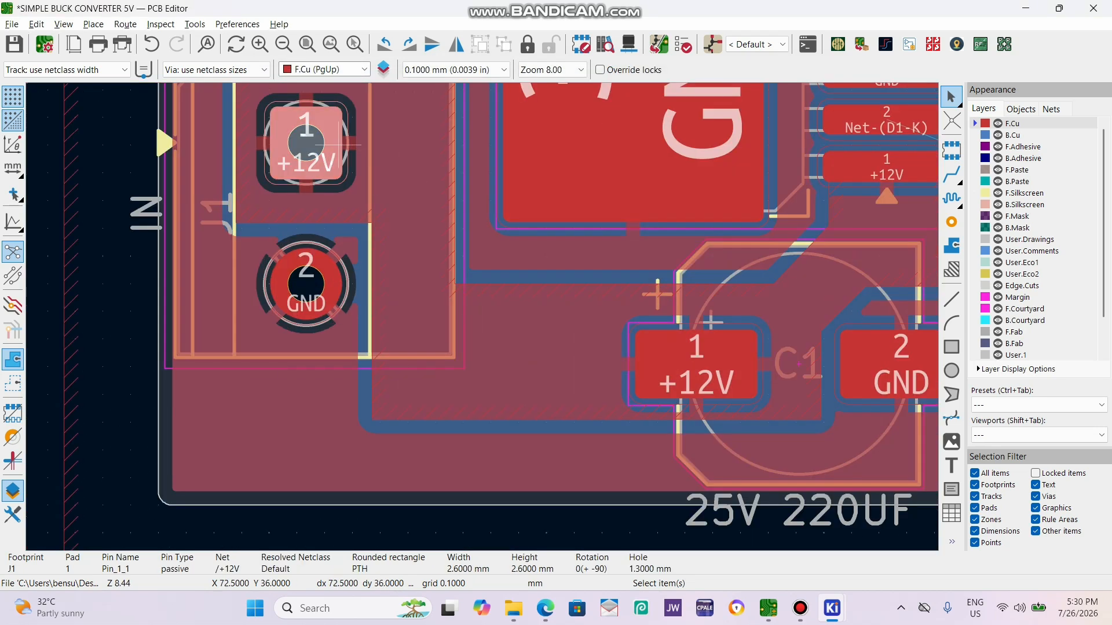
pyautogui.press('e')
pyautogui.click(385, 355)
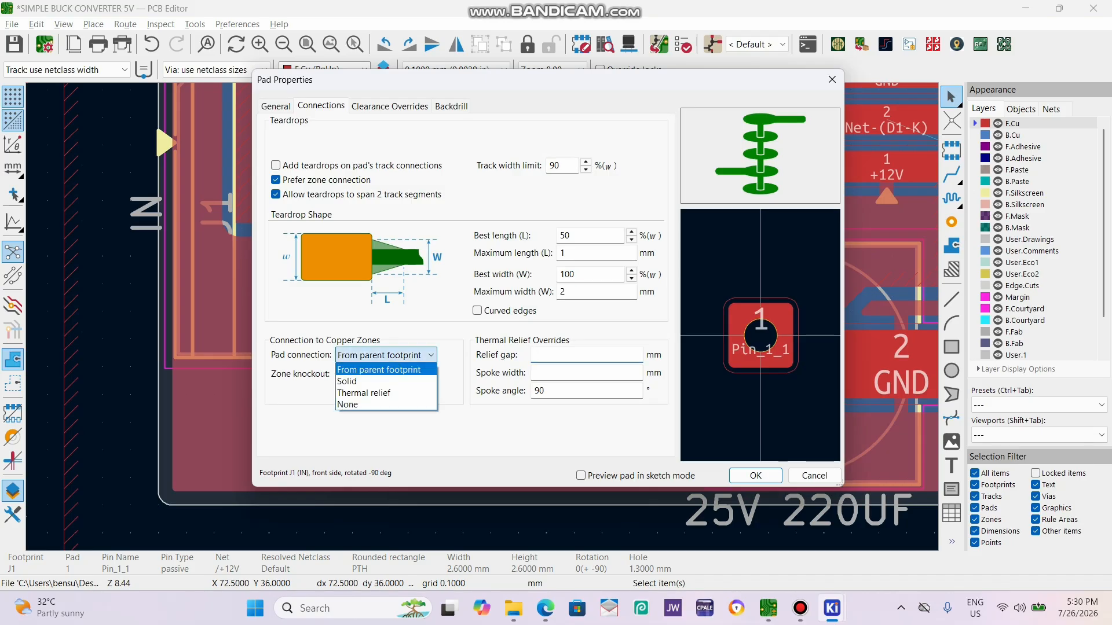
pyautogui.click(376, 381)
pyautogui.click(747, 475)
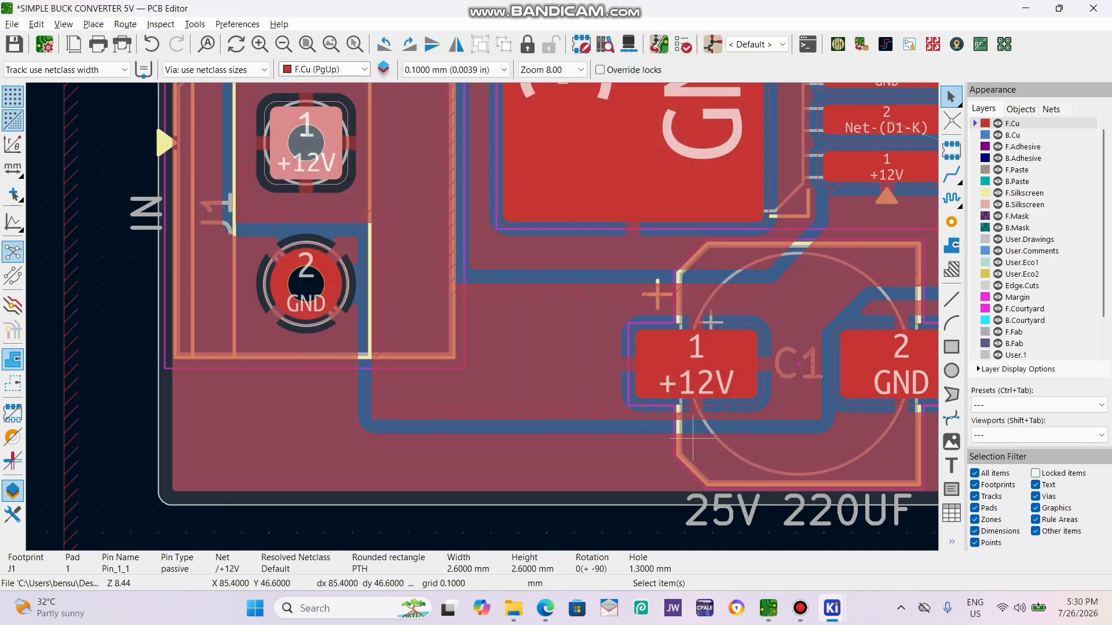
pyautogui.scroll(-3, 693, 438)
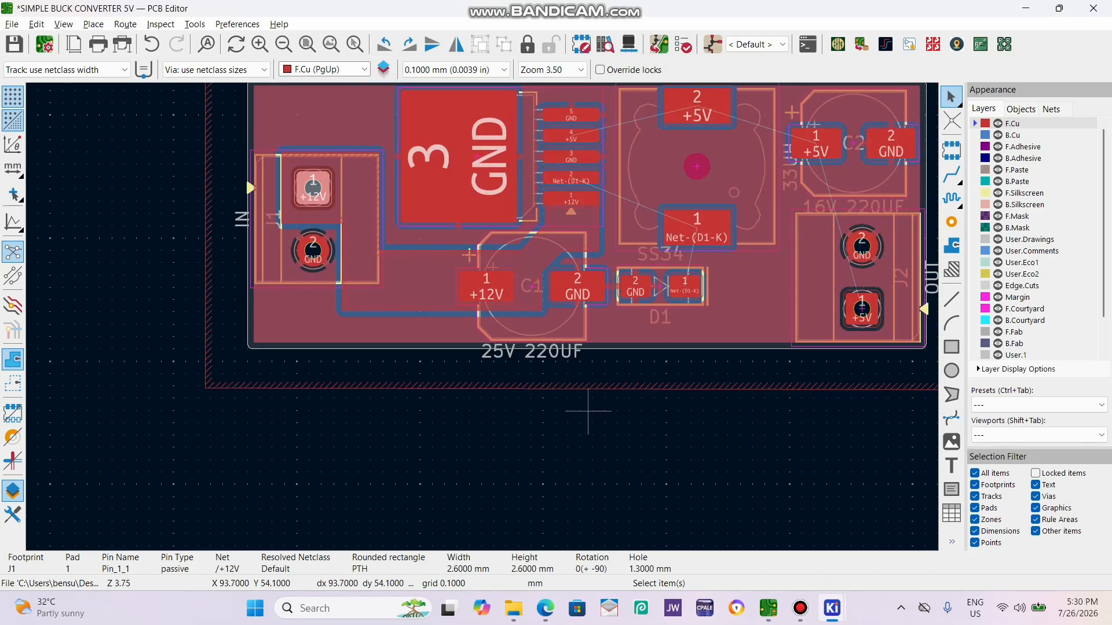
# Start a filled zone on F.Cu for Net-(D1-K) at the upper corner of U1's pad 2 nearest the GND tab, at X 90.2, Y 34.6 mm.
pyautogui.scroll(-1, 588, 411)
pyautogui.scroll(4, 566, 366)
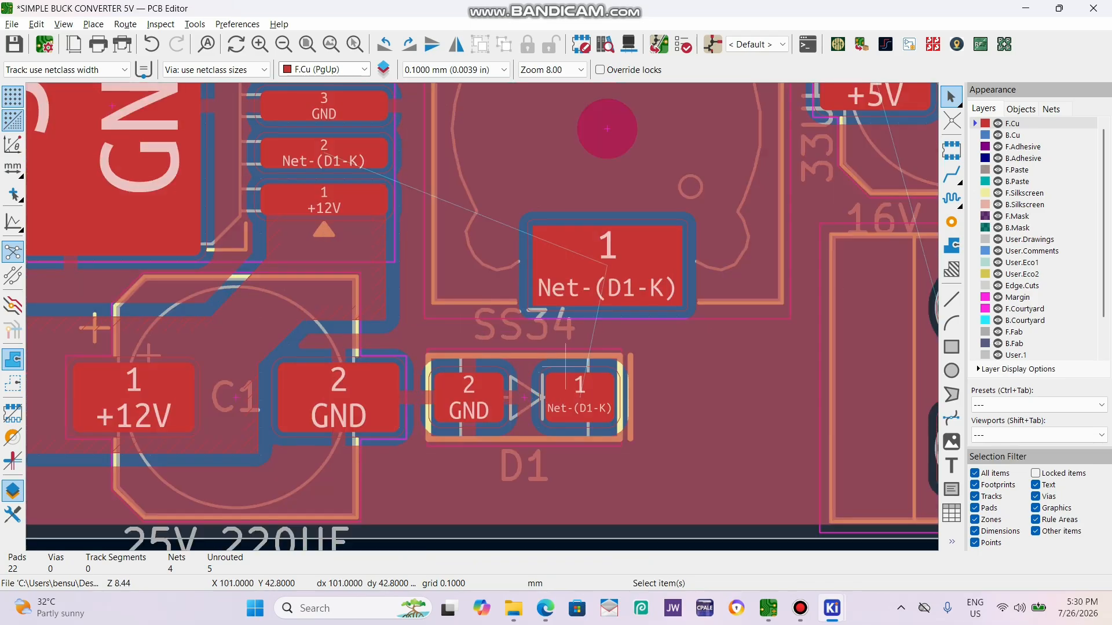
pyautogui.click(951, 246)
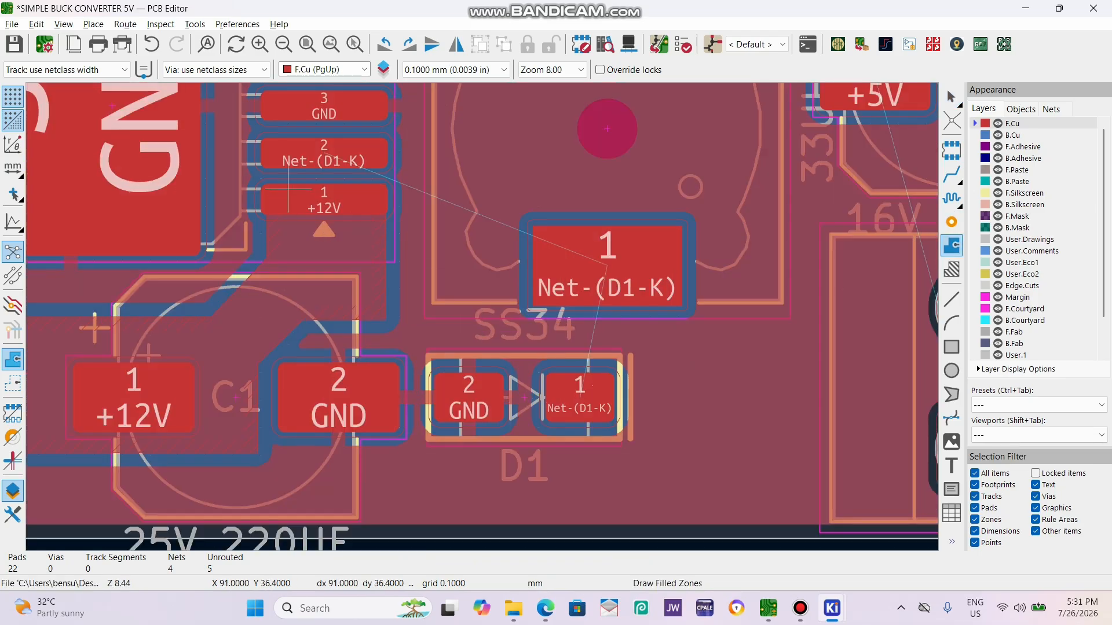
pyautogui.click(266, 139)
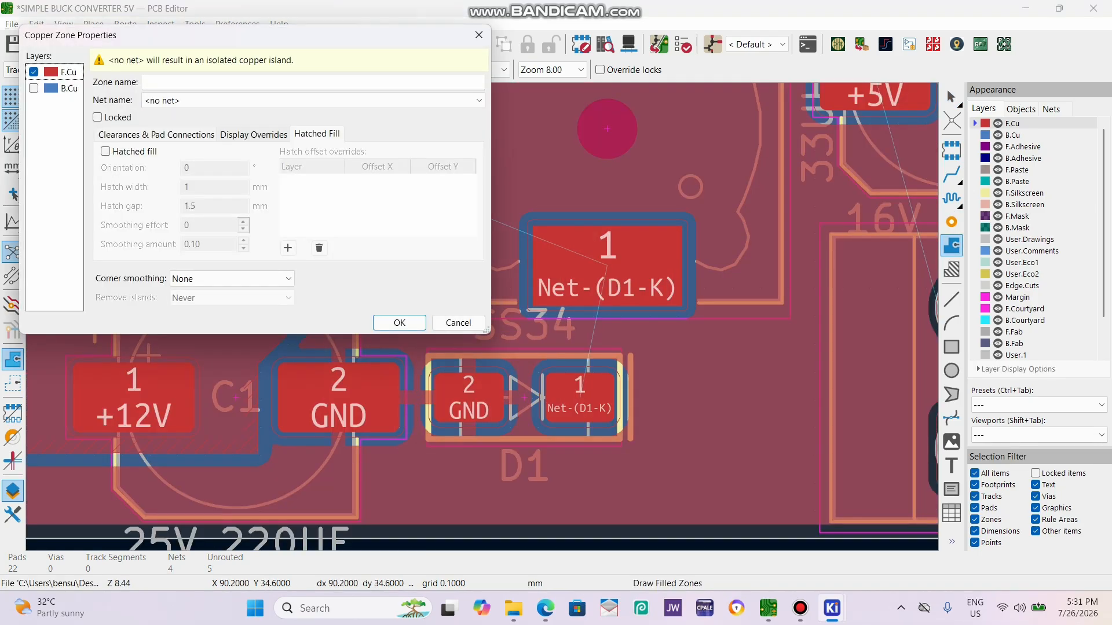
pyautogui.click(313, 100)
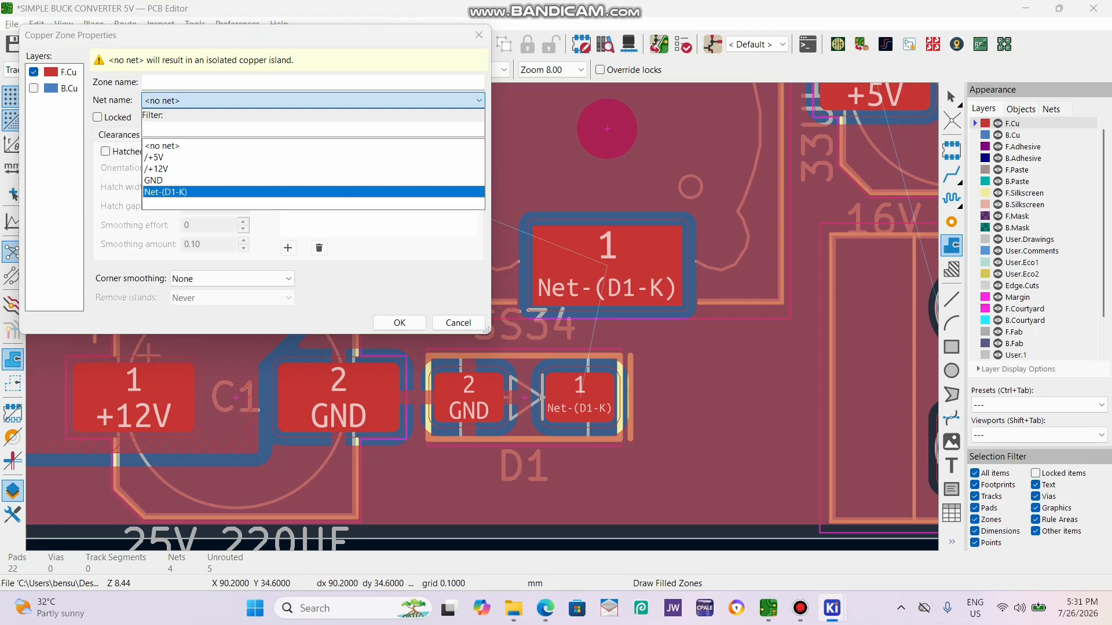
pyautogui.click(313, 192)
pyautogui.click(400, 323)
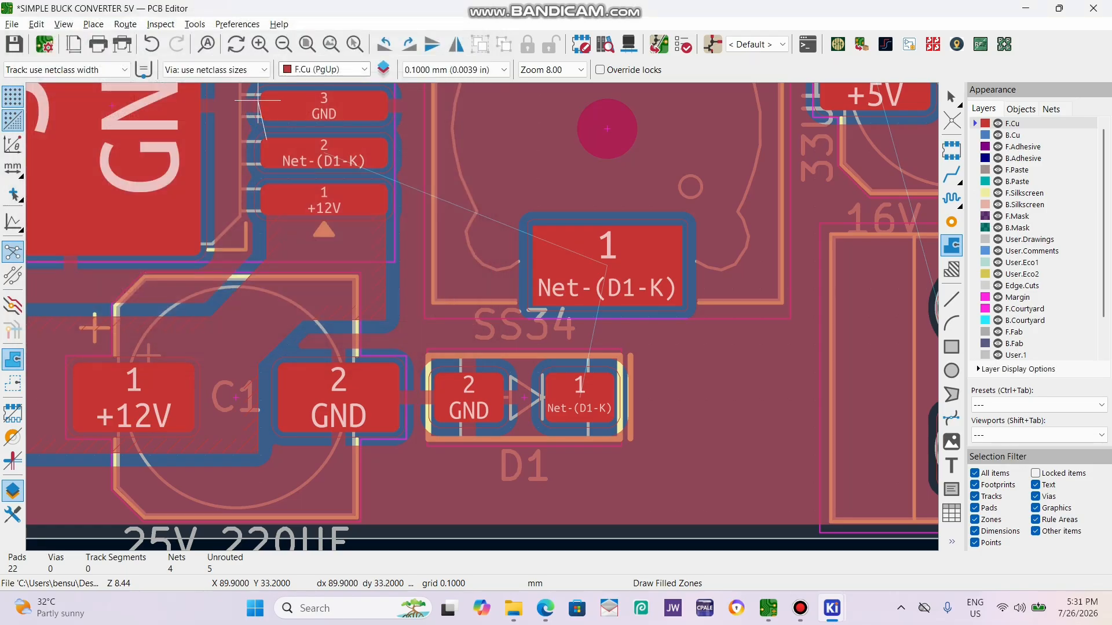
# Run the zone outline about 5.9 mm horizontally across U1's pad 2 to the inductor's edge and continue down toward inductor pad 1.
pyautogui.scroll(5, 348, 136)
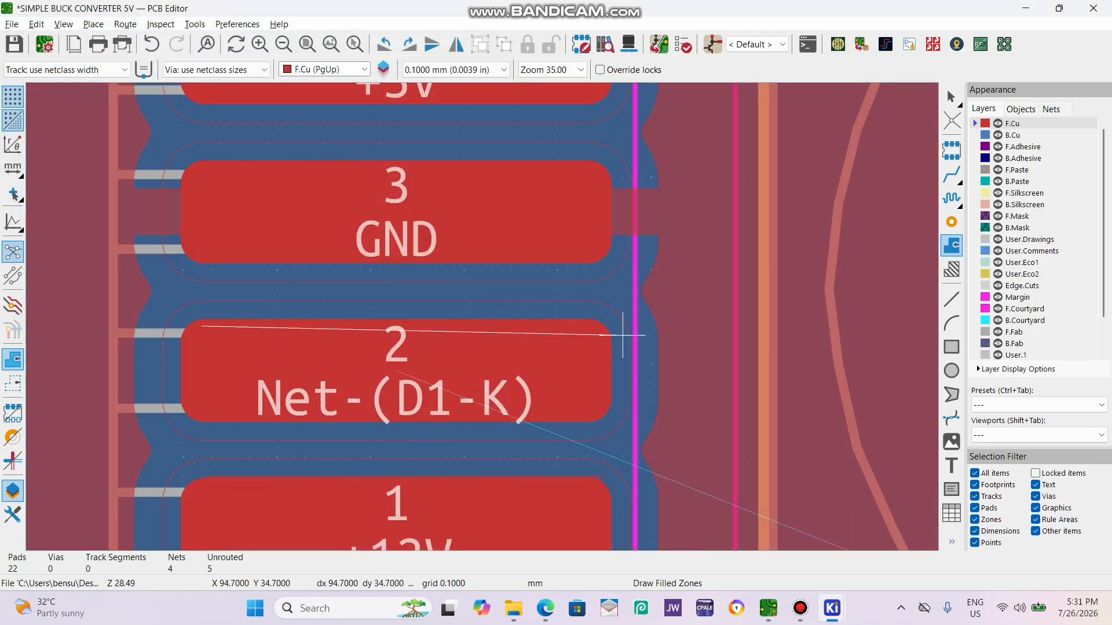
pyautogui.click(753, 326)
pyautogui.scroll(-5, 753, 326)
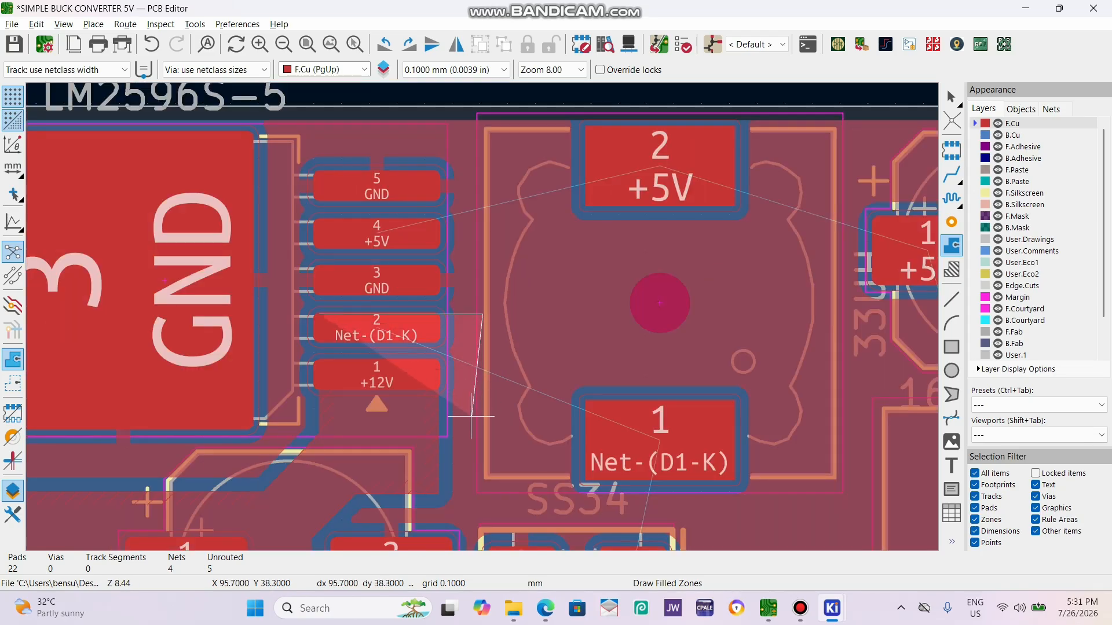
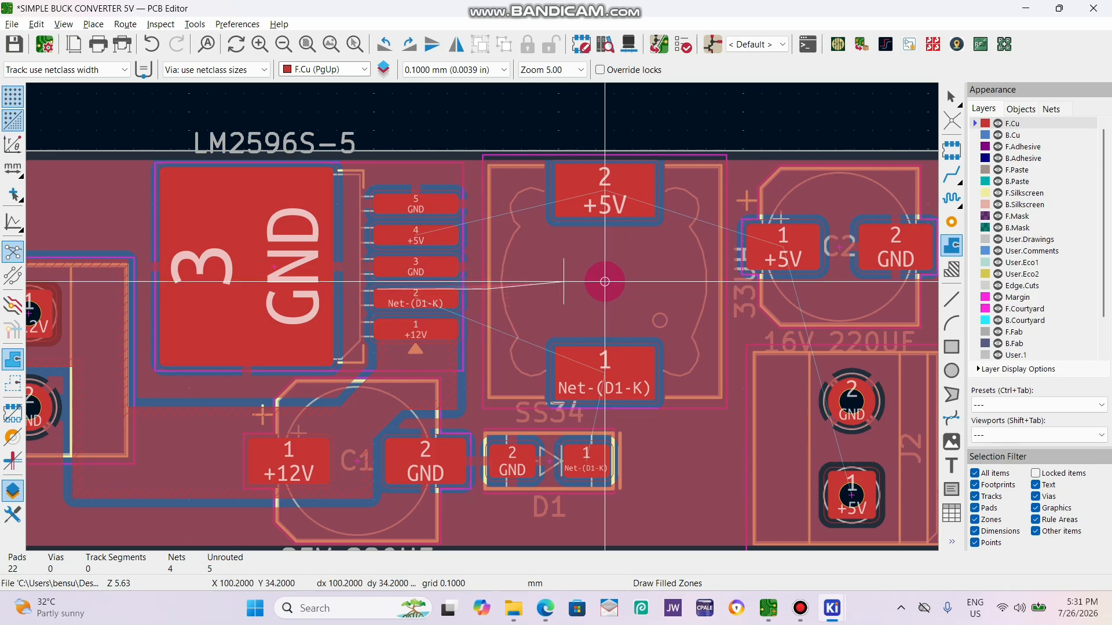
pyautogui.scroll(3, 567, 282)
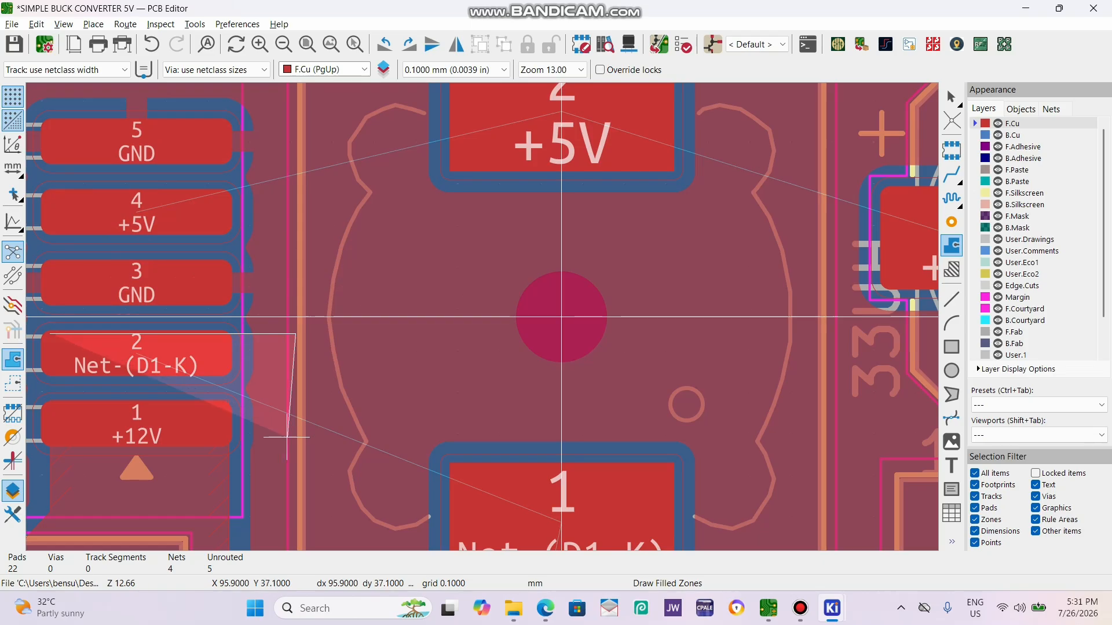
pyautogui.scroll(-2, 249, 212)
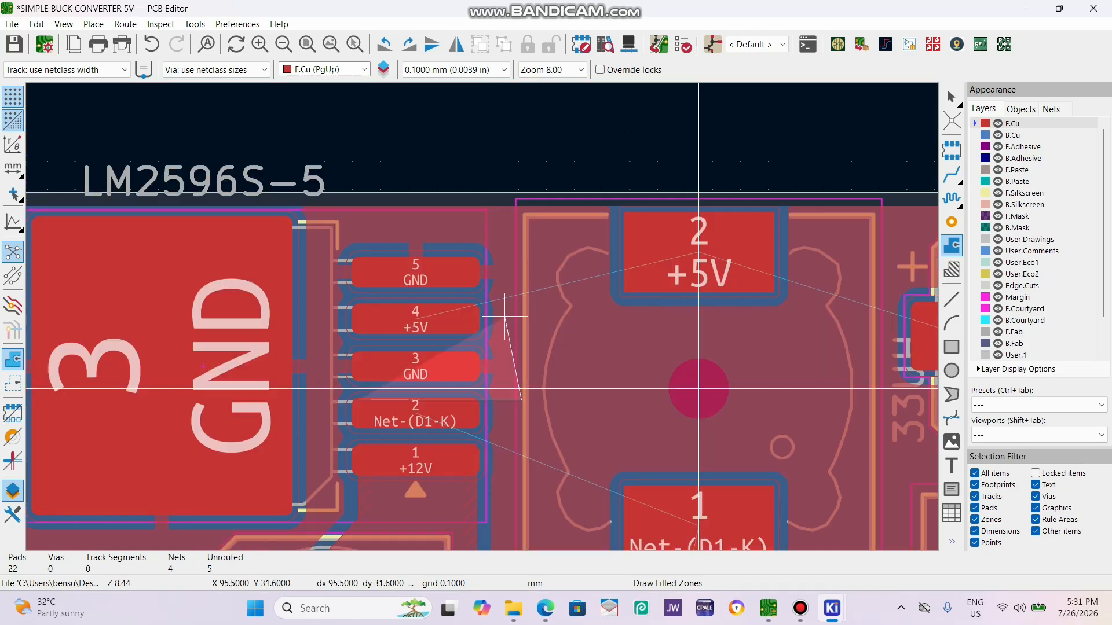
pyautogui.scroll(-2, 540, 211)
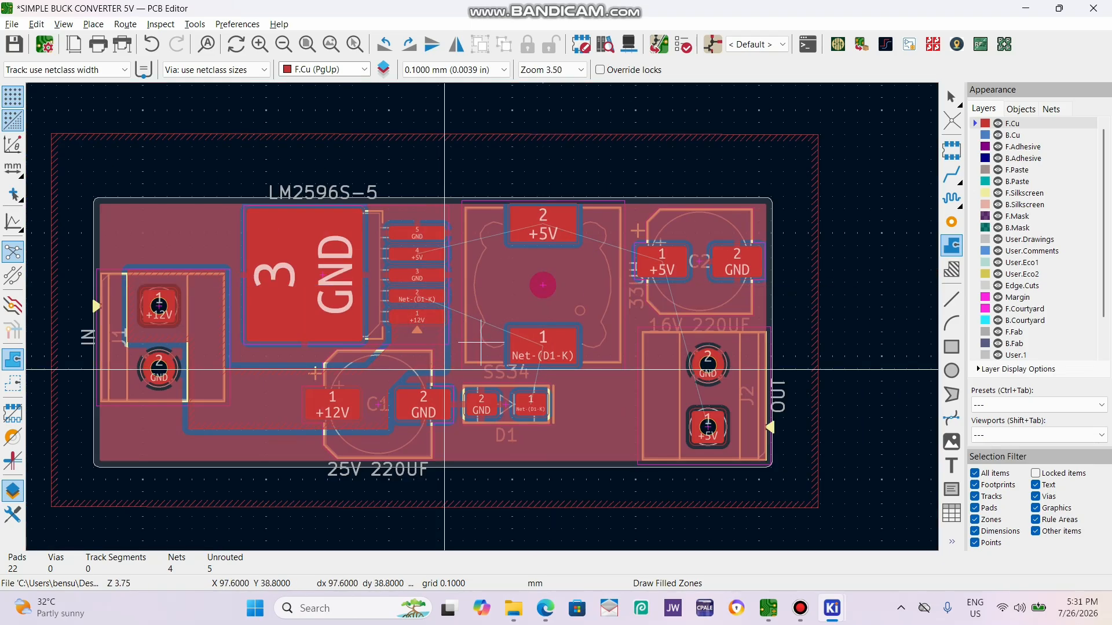
pyautogui.scroll(1, 444, 370)
pyautogui.click(444, 370)
pyautogui.click(479, 34)
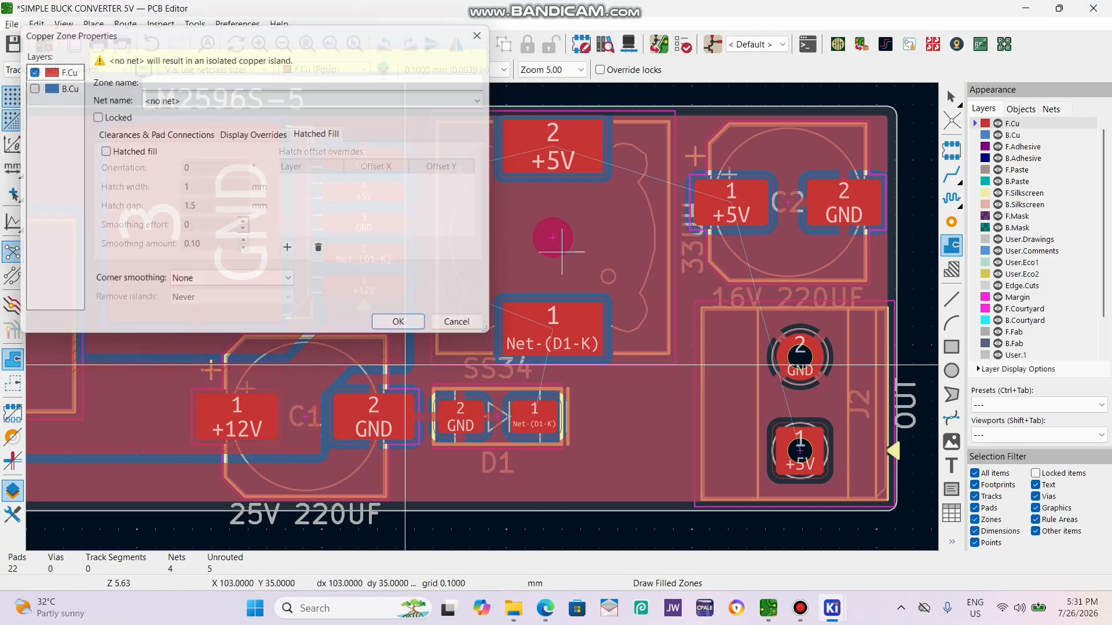
pyautogui.press('Escape')
# Move inductor L1 slightly down toward diode D1.
pyautogui.click(589, 219)
pyautogui.press('m')
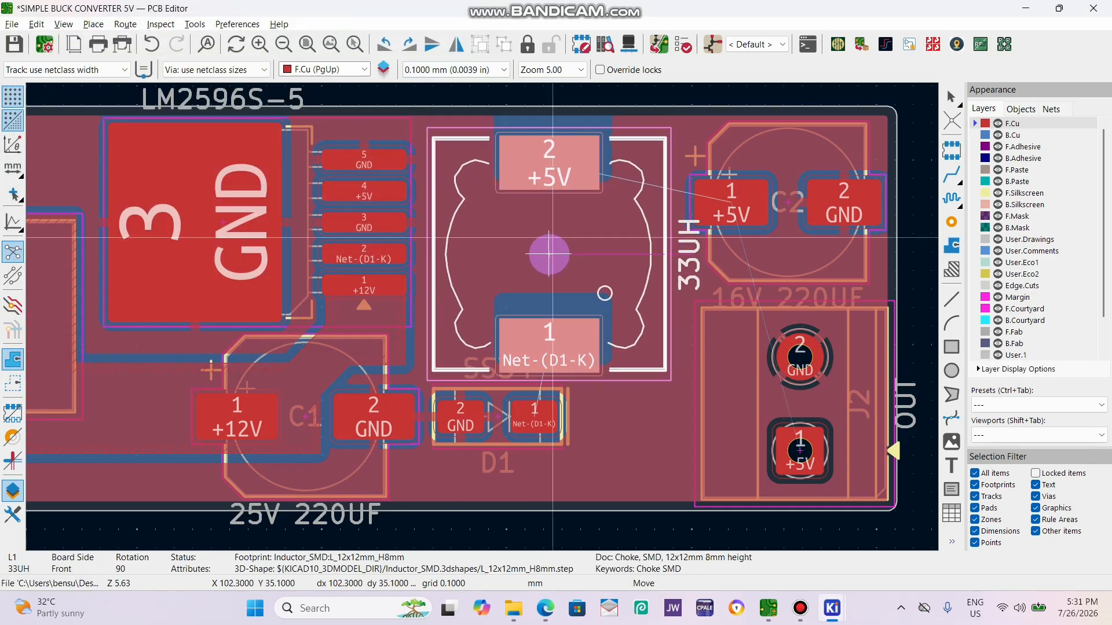
pyautogui.click(553, 237)
# Start a filled zone on F.Cu for Net-(D1-K) on U1's pad 2, at its upper corner nearest the GND tab, X 90.2, Y 34.7 mm.
pyautogui.scroll(2, 206, 428)
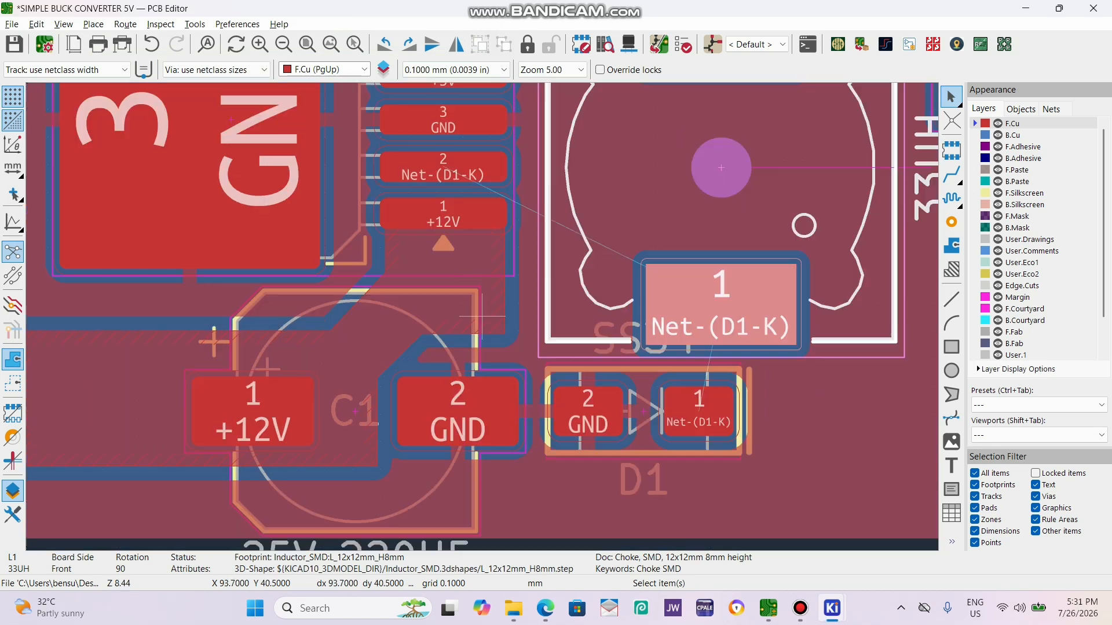
pyautogui.click(951, 245)
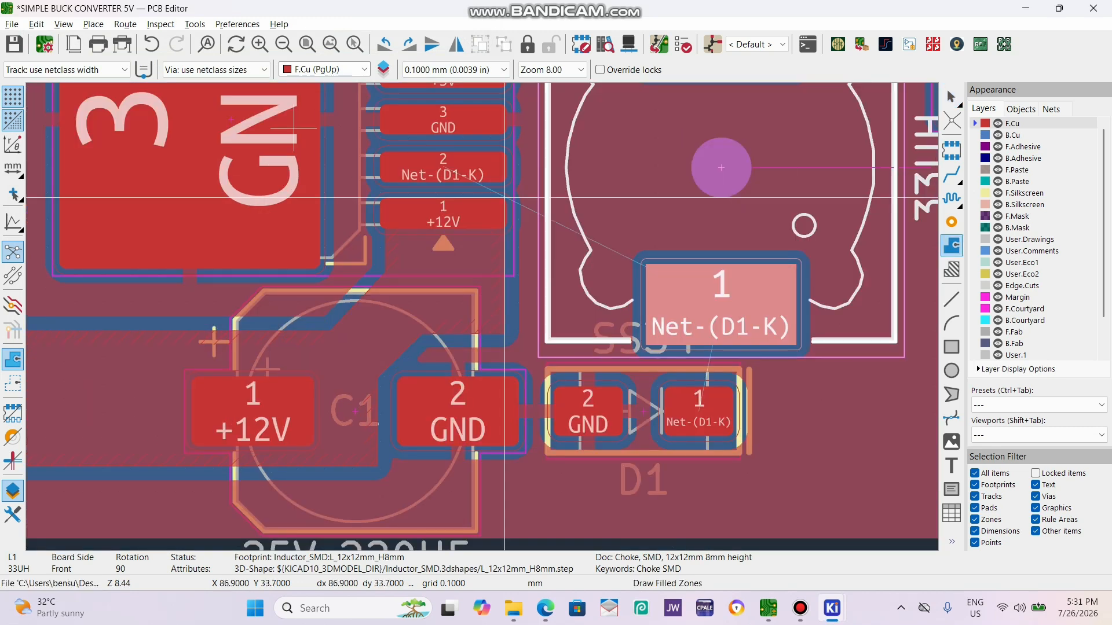
pyautogui.click(504, 198)
pyautogui.click(313, 100)
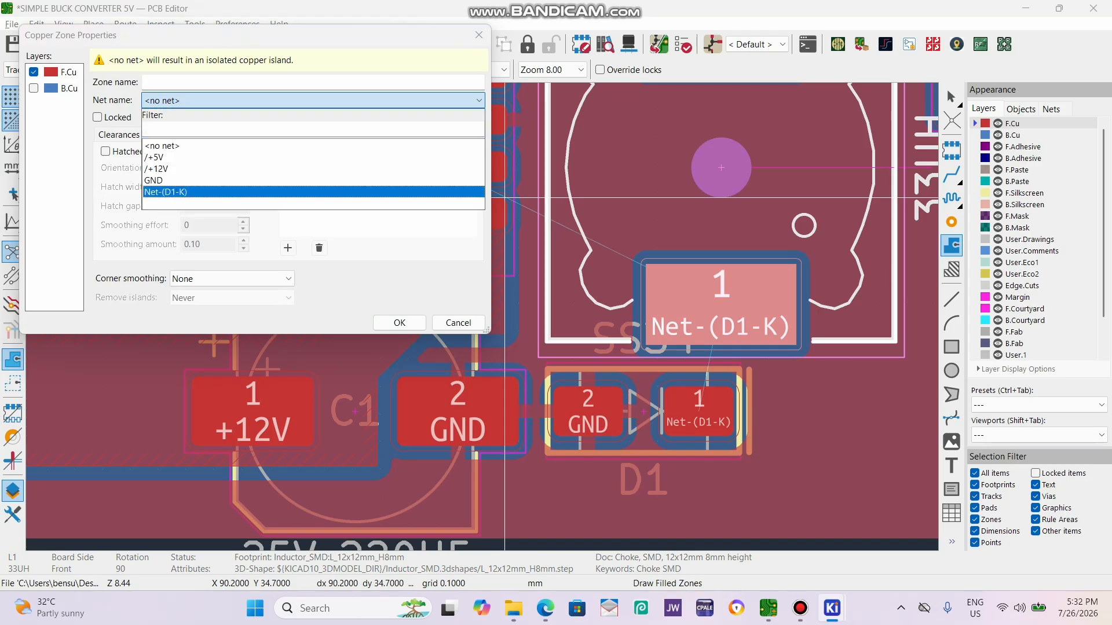
pyautogui.click(168, 192)
pyautogui.click(399, 322)
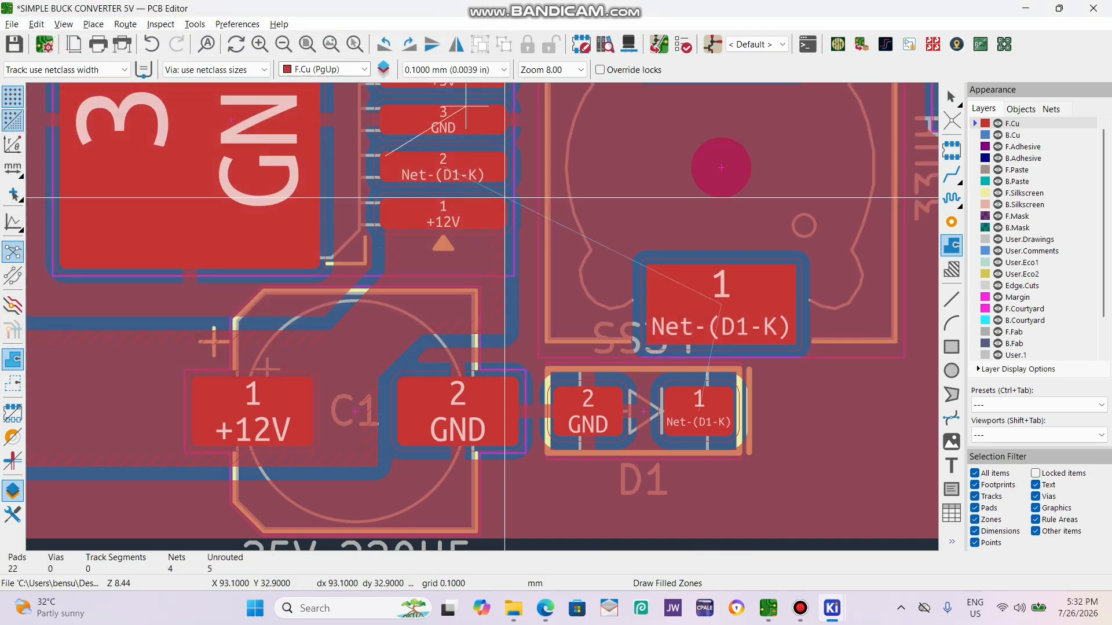
# Run the outline about 5.8 mm across U1's pad 2, 3.7 mm down, 9 mm across inductor pad 1 and 6.6 mm down past D1's pad 1.
pyautogui.click(546, 156)
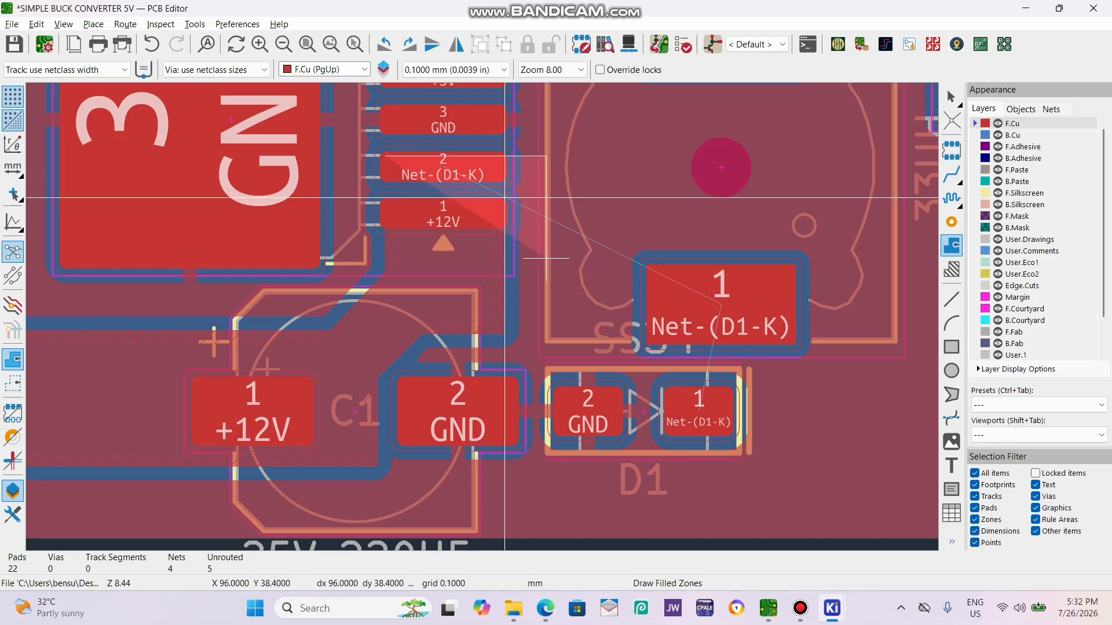
pyautogui.click(546, 258)
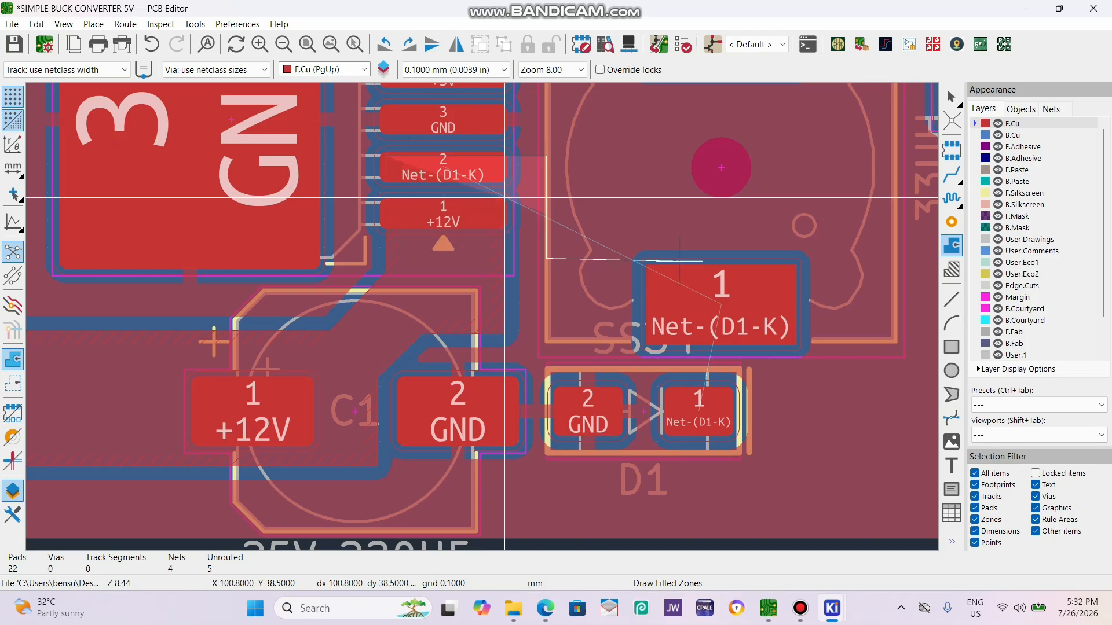
pyautogui.click(795, 258)
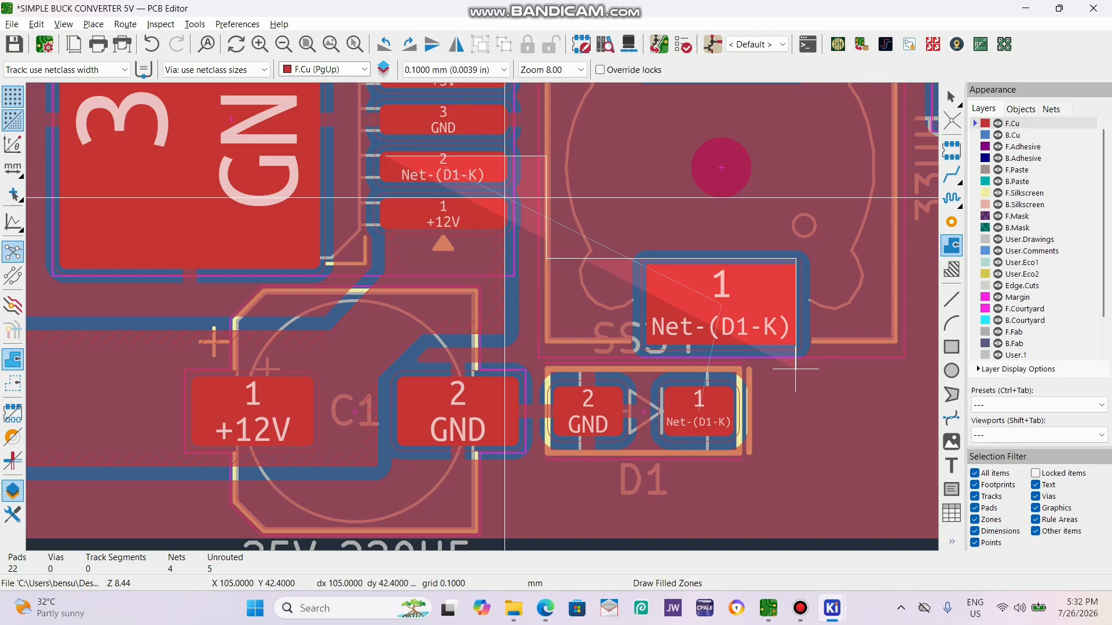
pyautogui.click(798, 441)
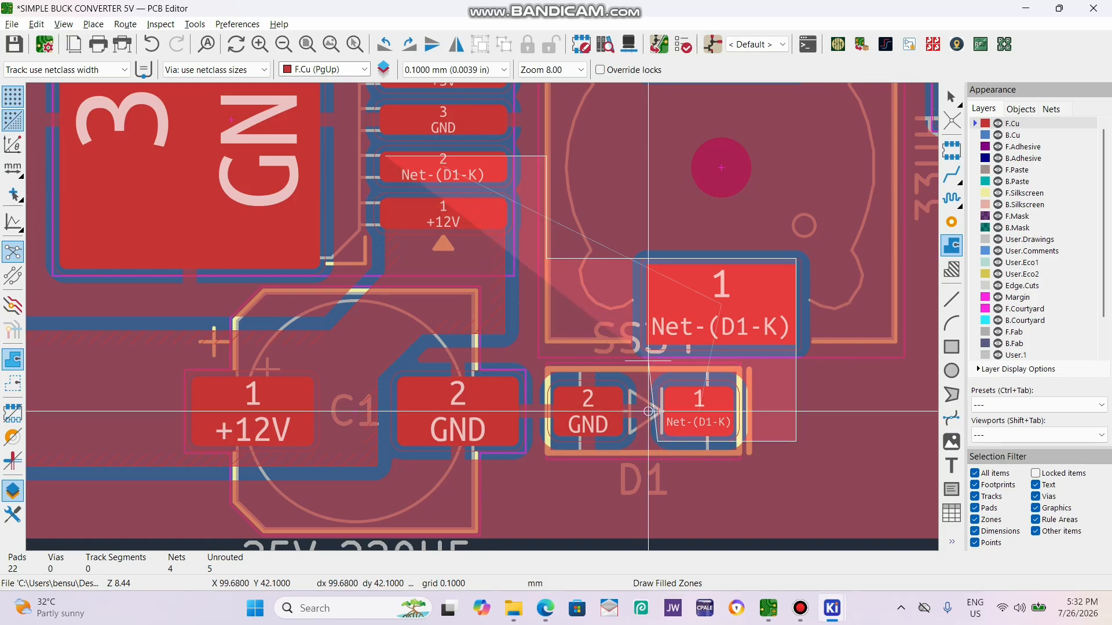
# Bring the outline back around D1's pad 1, along X 94.9 mm up beside U1's pins, and close it at the starting corner on pad 2.
pyautogui.scroll(5, 648, 411)
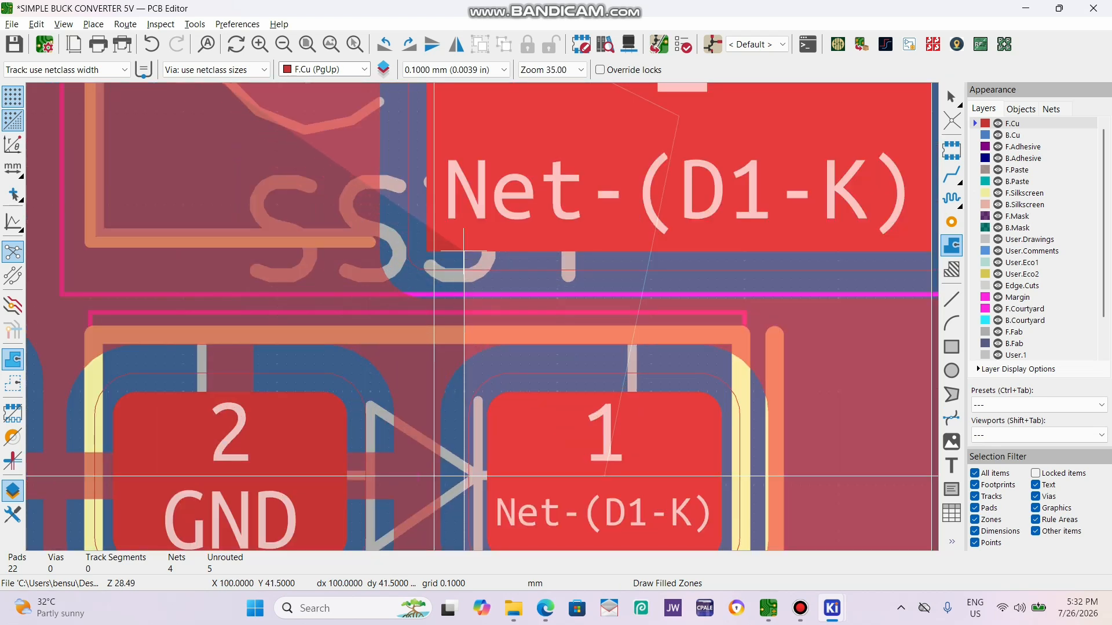
pyautogui.scroll(-5, 463, 252)
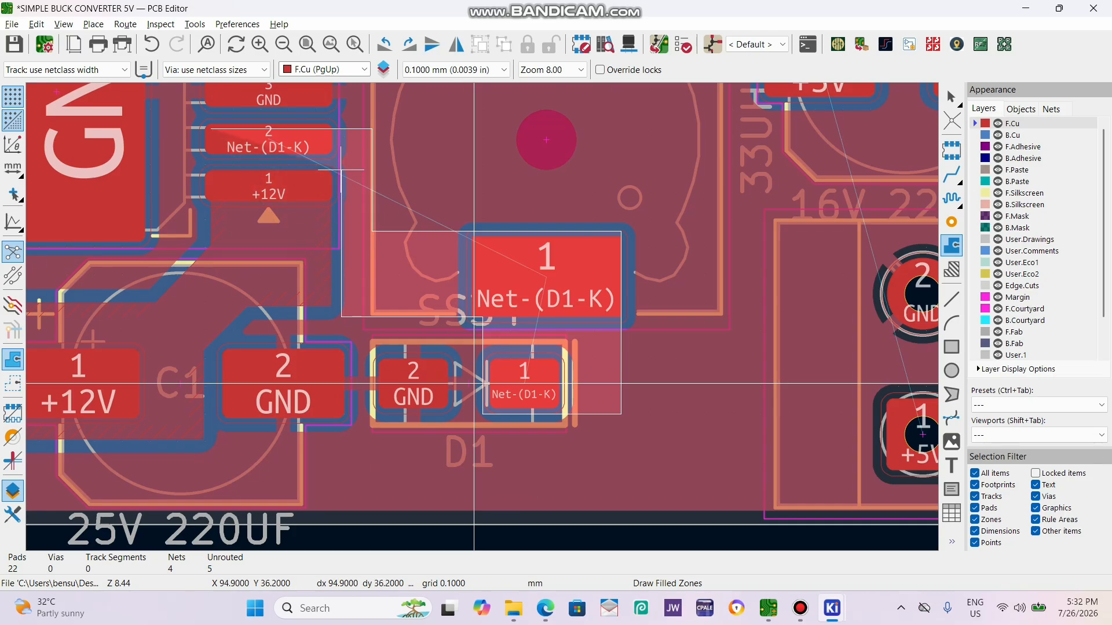
pyautogui.scroll(3, 341, 170)
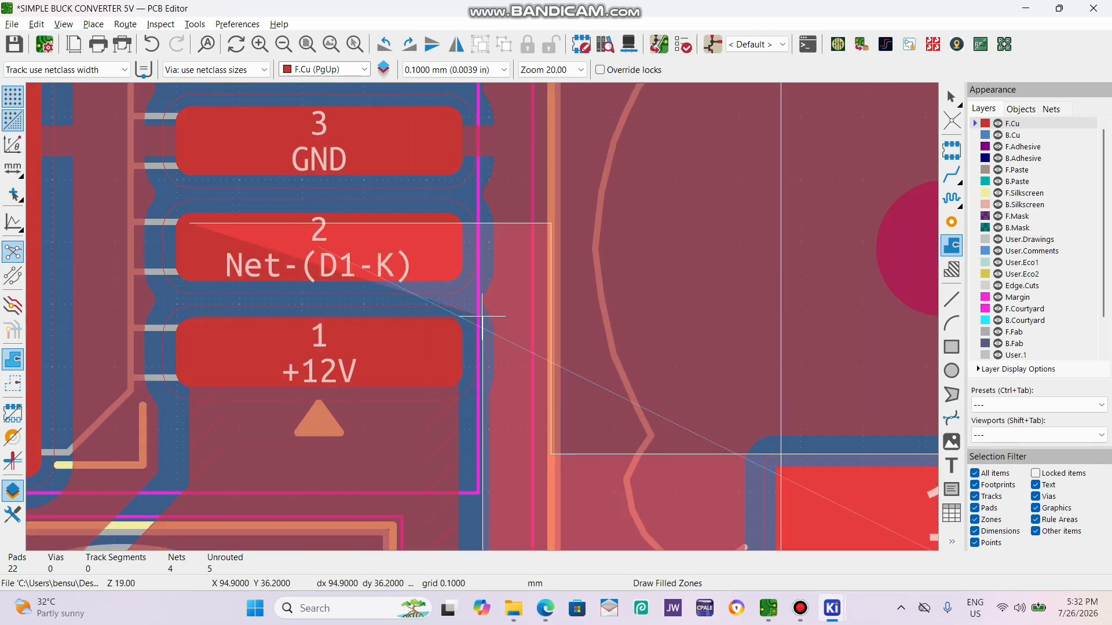
pyautogui.click(482, 285)
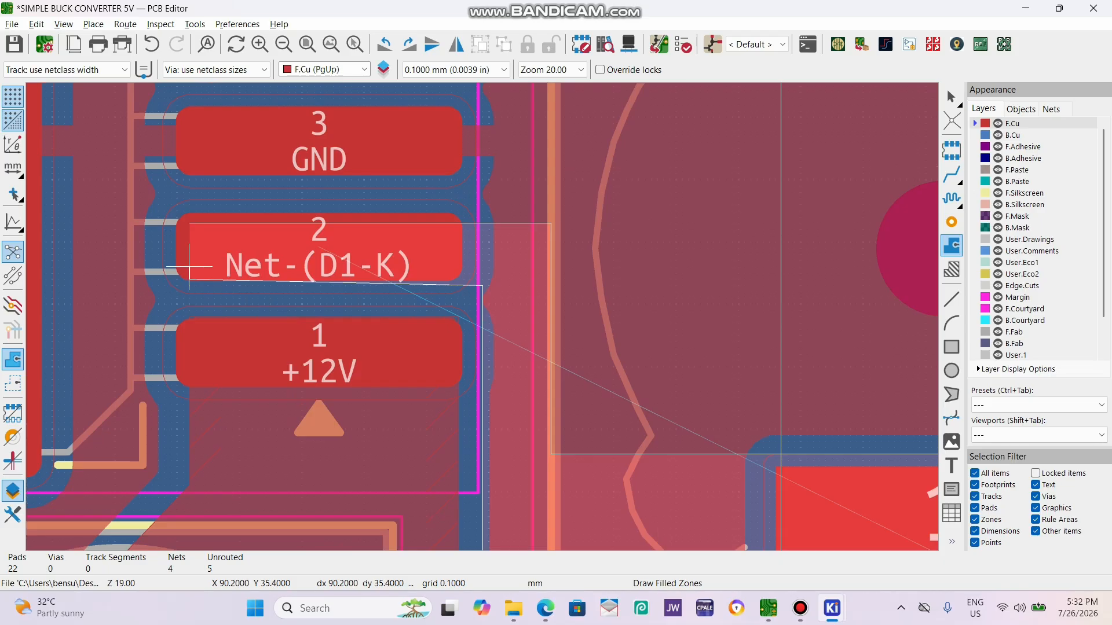
pyautogui.click(189, 223)
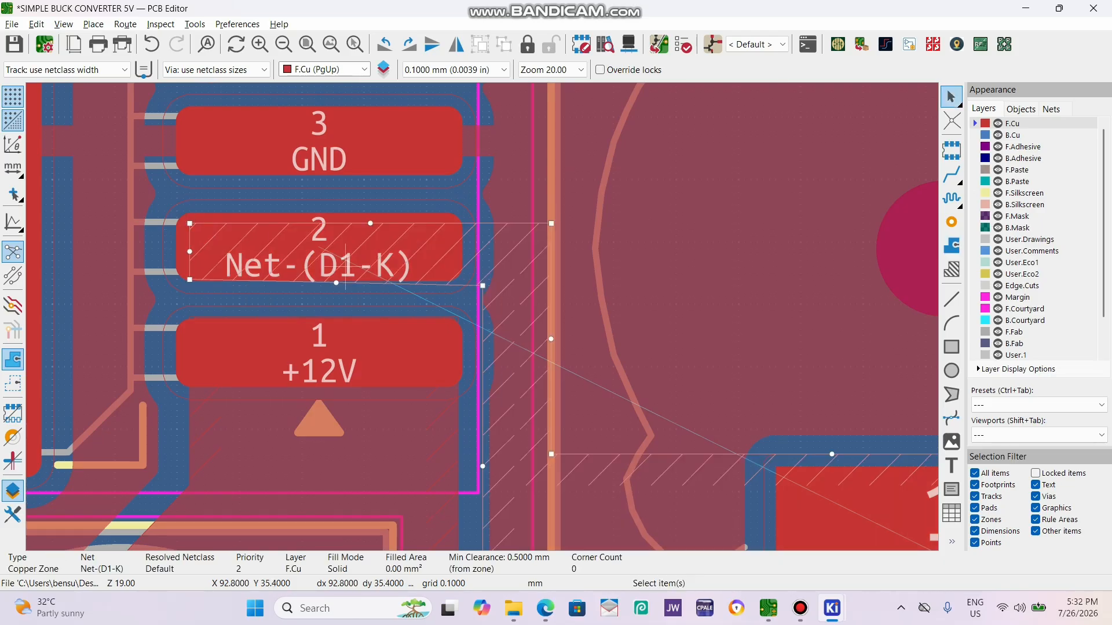
# Level the Net-(D1-K) zone's lower edge along U1's pad 2 by moving its corner, and fill all zones.
pyautogui.scroll(2, 234, 268)
pyautogui.moveTo(385, 345); pyautogui.dragTo(384, 358)
pyautogui.scroll(-3, 579, 370)
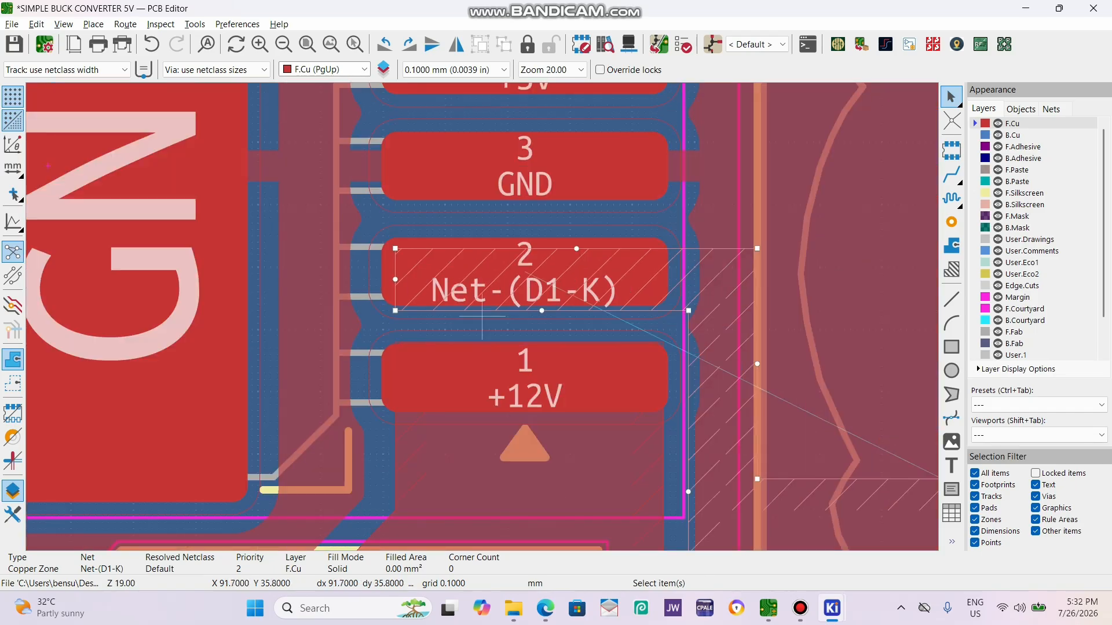
pyautogui.press('b')
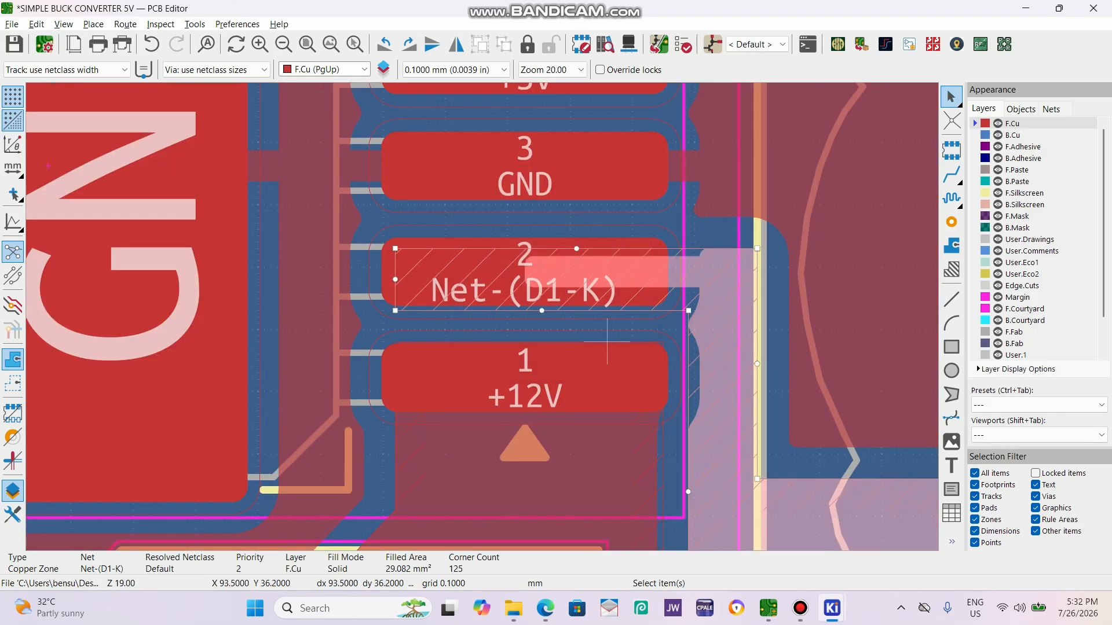
# Set the copper zone connection of U1's Net-(D1-K) pad 2 to Solid.
pyautogui.click(651, 292)
pyautogui.click(732, 286)
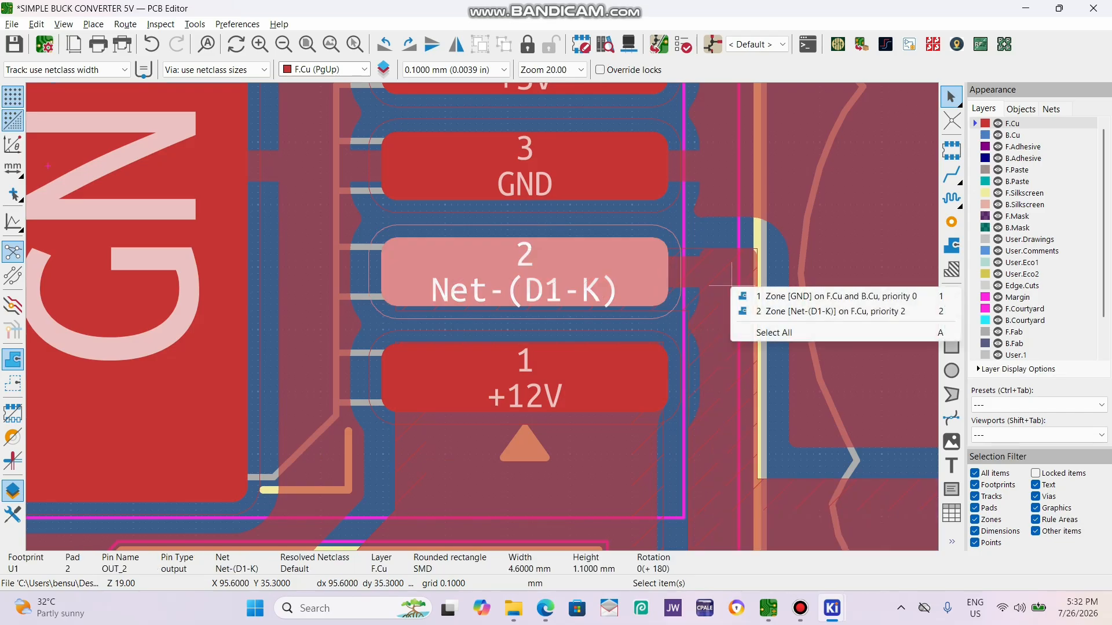
pyautogui.press('Escape')
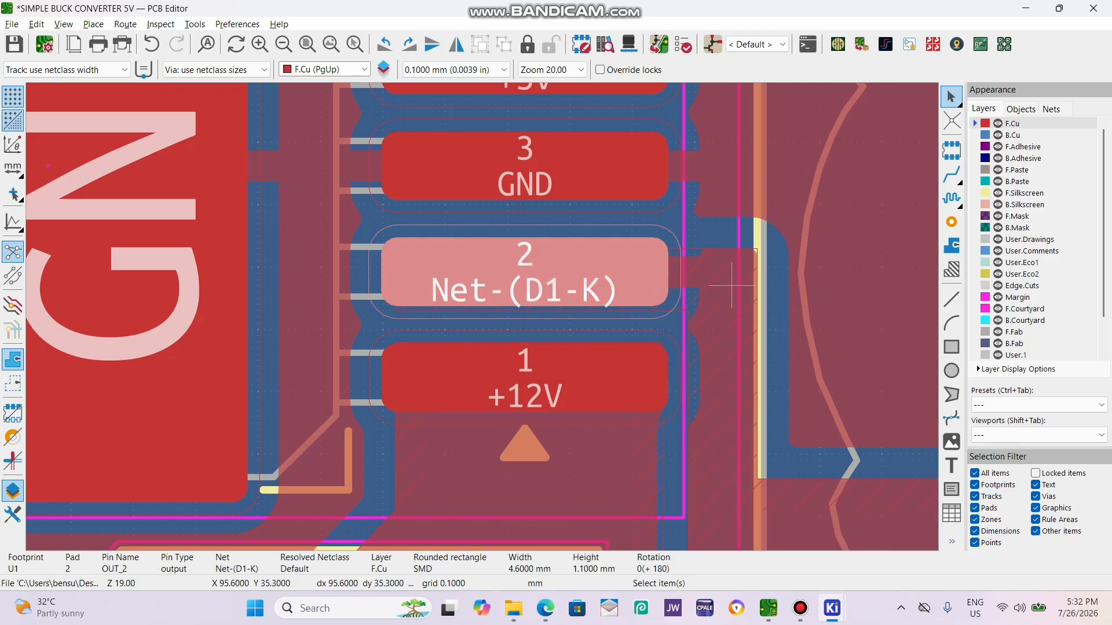
pyautogui.press('e')
pyautogui.click(386, 355)
pyautogui.click(365, 380)
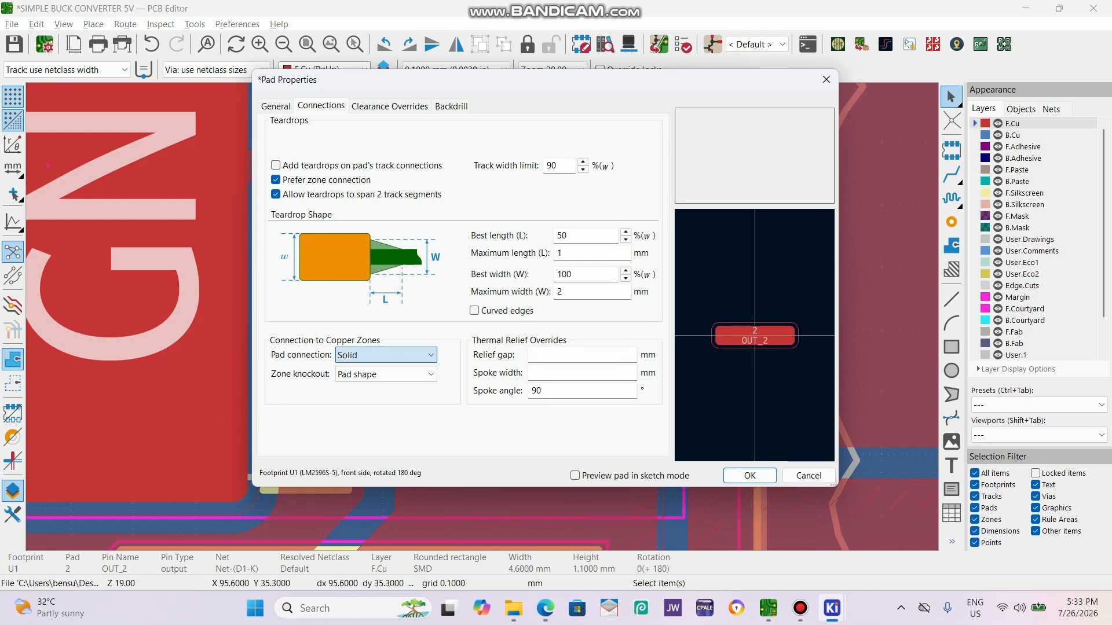
pyautogui.click(750, 475)
# Set the copper zone connection of inductor L1's Net-(D1-K) pad to Solid.
pyautogui.scroll(-5, 482, 316)
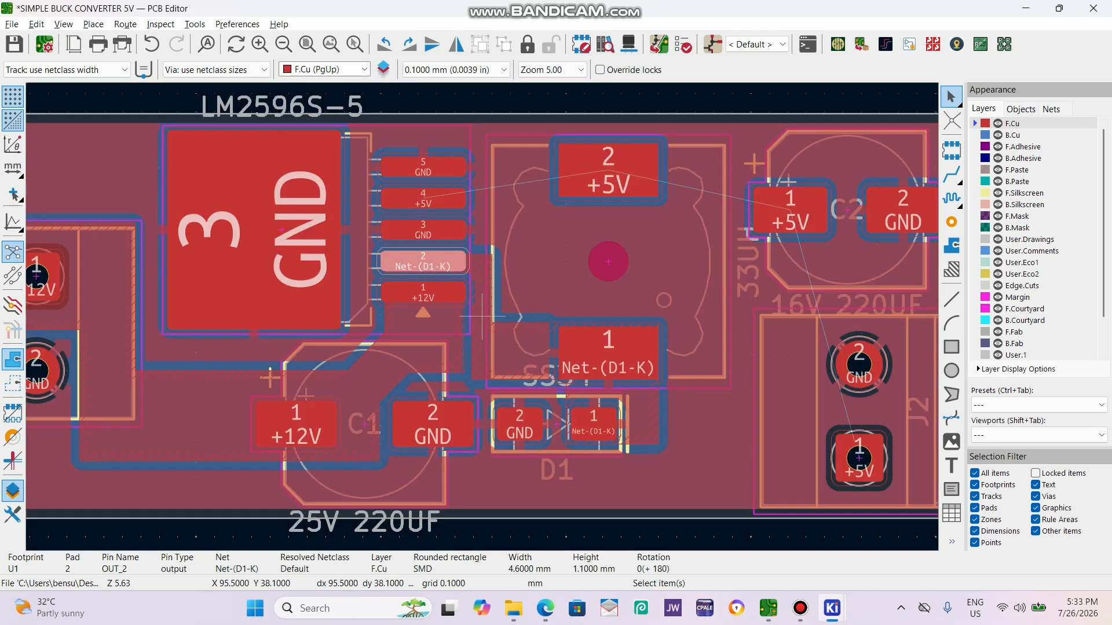
pyautogui.scroll(2, 482, 316)
pyautogui.click(594, 356)
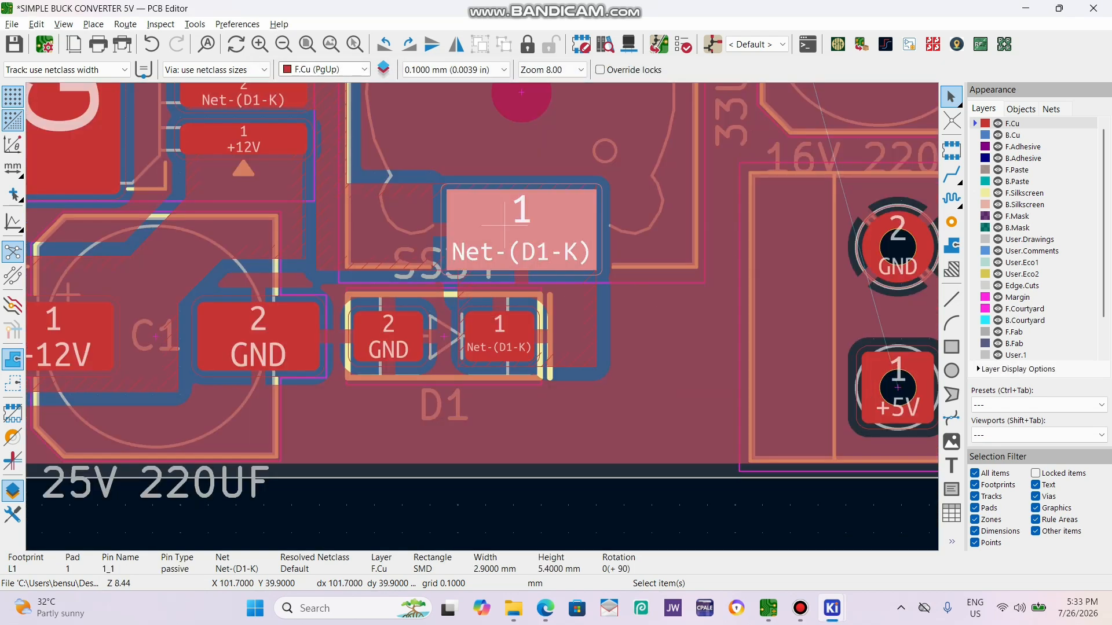
pyautogui.press('e')
pyautogui.click(385, 355)
pyautogui.click(364, 380)
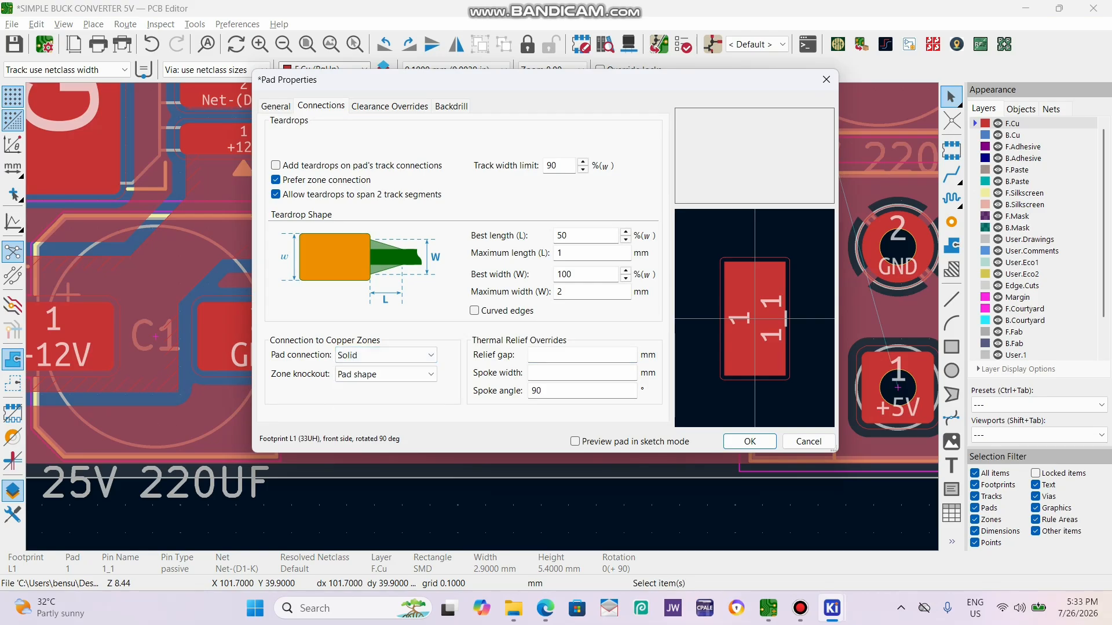
pyautogui.click(750, 441)
# Set the copper zone connection of D1's Net-(D1-K) pad to Solid and save the board with its zones refilled.
pyautogui.click(504, 336)
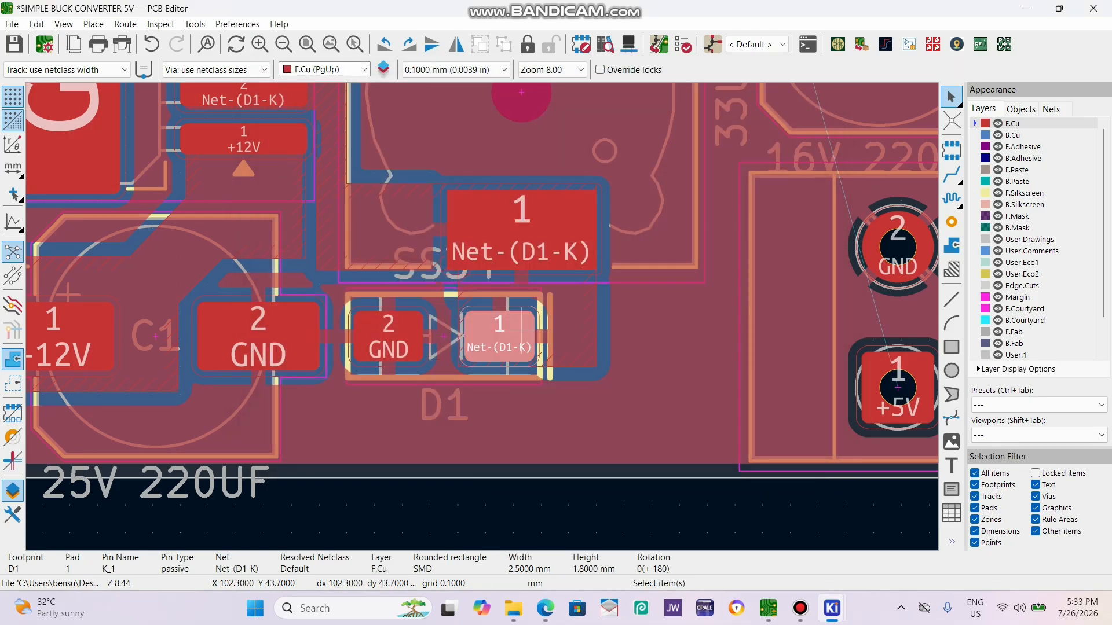
pyautogui.press('e')
pyautogui.click(386, 355)
pyautogui.click(365, 379)
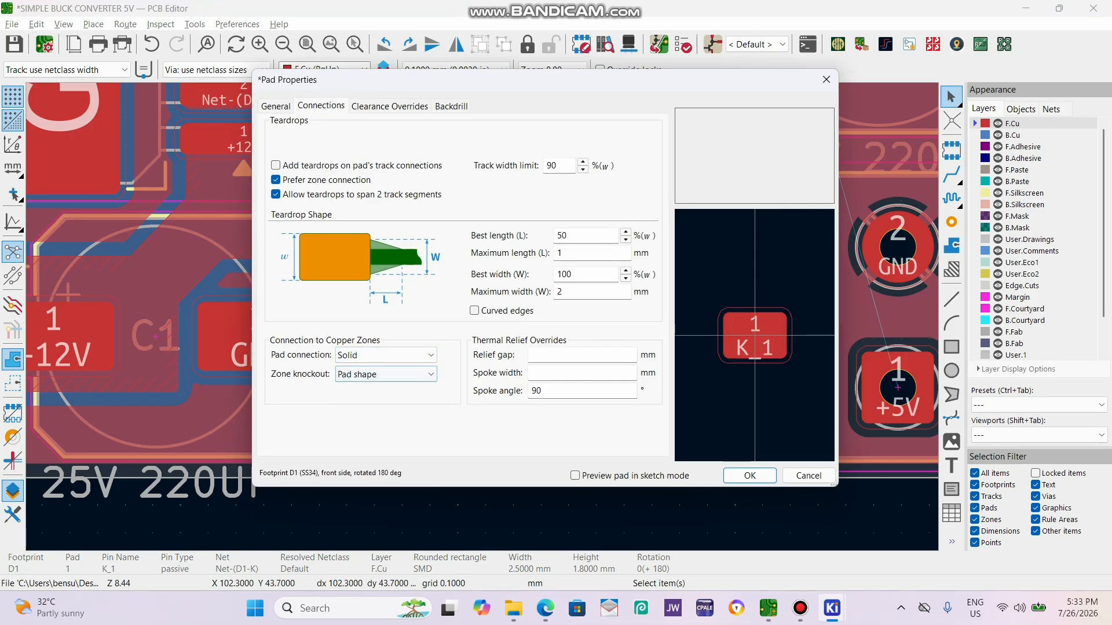
pyautogui.click(749, 476)
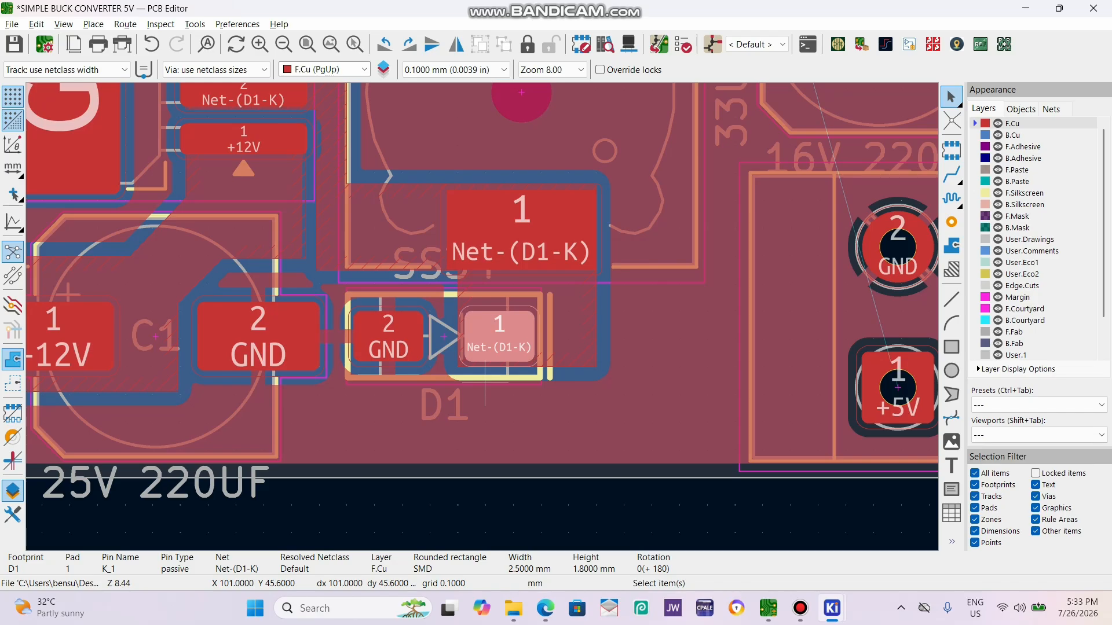
pyautogui.hotkey('ctrl', 's')
# Examine the finished Net-(D1-K) zone and the +5V connections between U1's pad 4, inductor pad 2 and C2.
pyautogui.scroll(-3, 485, 383)
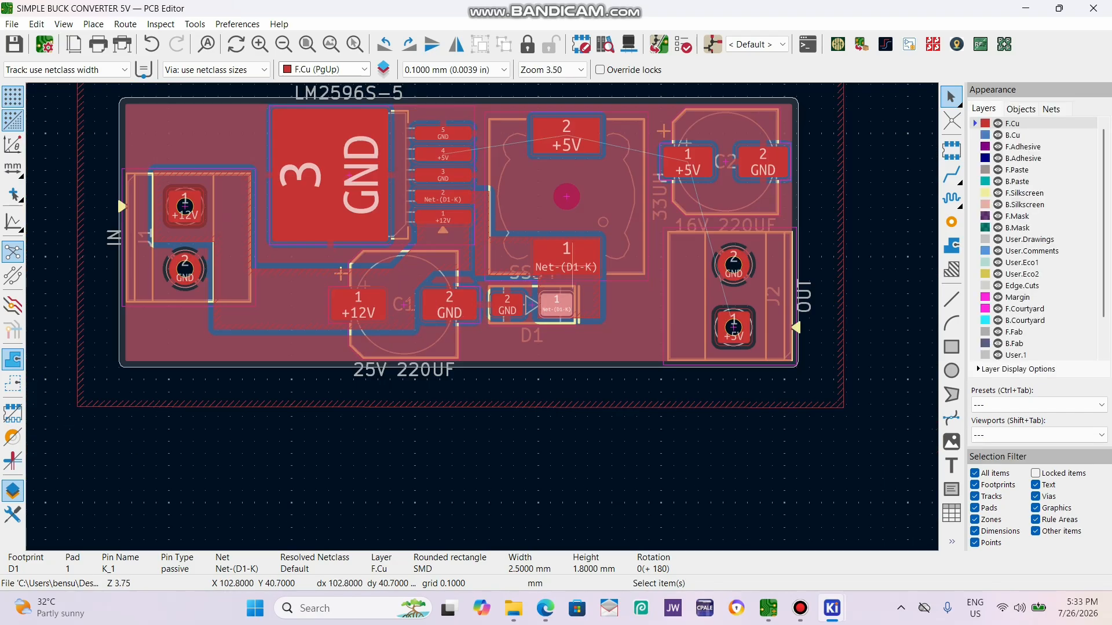
pyautogui.scroll(3, 520, 257)
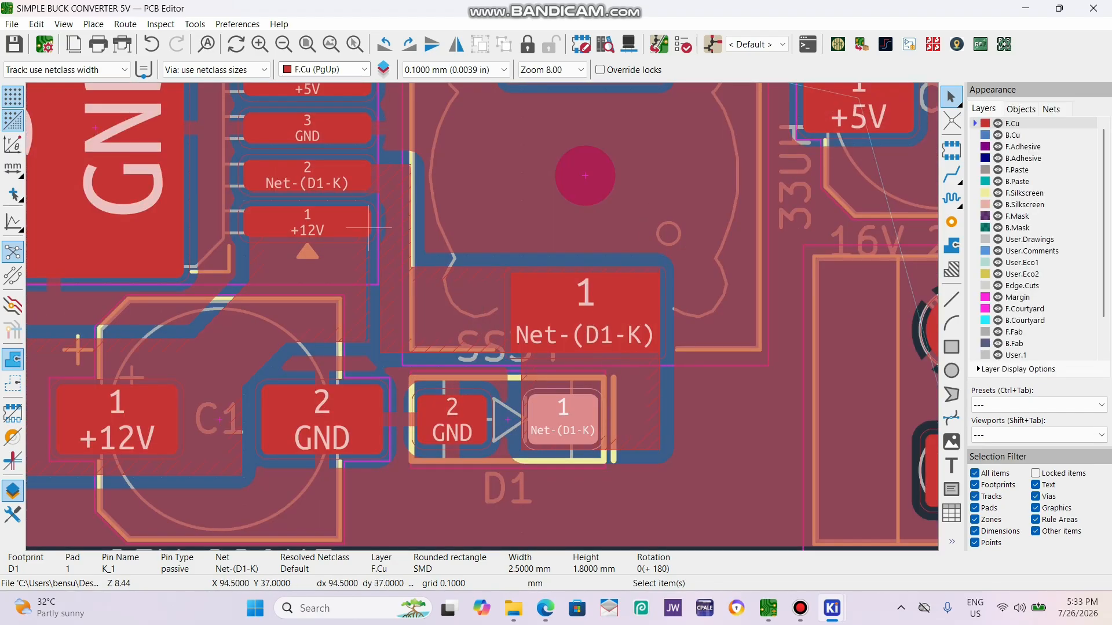
pyautogui.scroll(-3, 604, 371)
pyautogui.scroll(3, 635, 275)
pyautogui.scroll(-2, 635, 275)
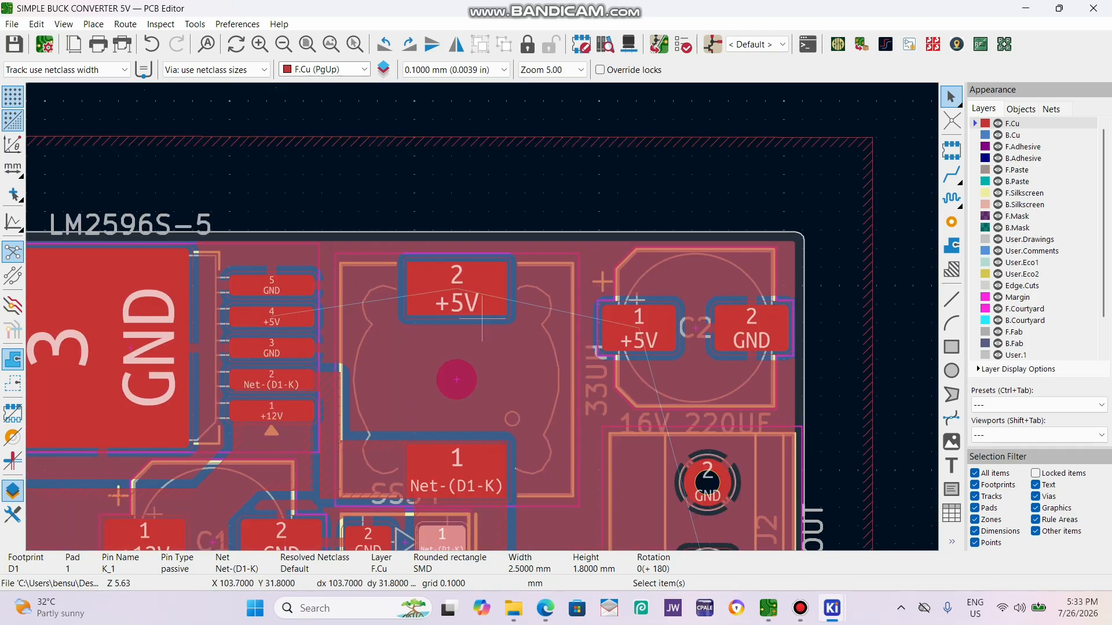
pyautogui.scroll(4, 457, 289)
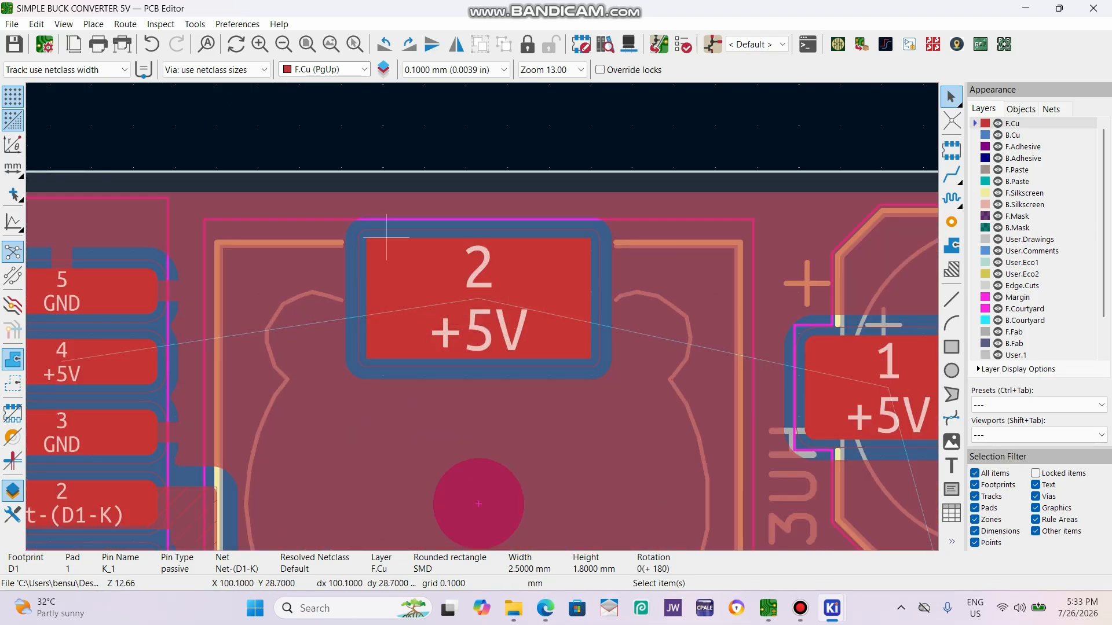
pyautogui.scroll(-2, 251, 385)
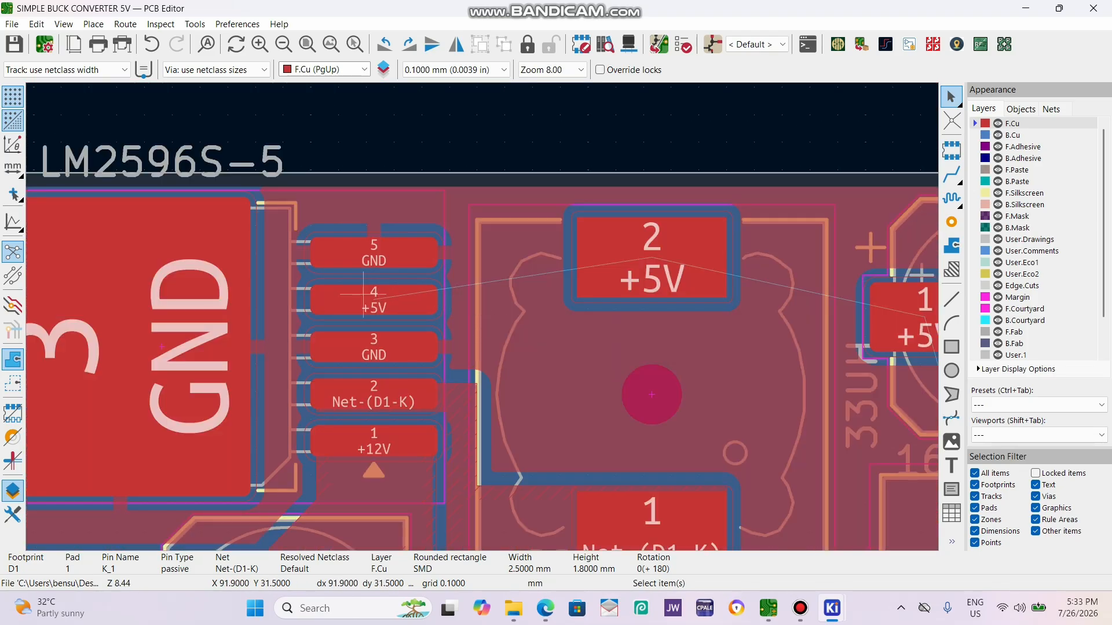
pyautogui.click(409, 300)
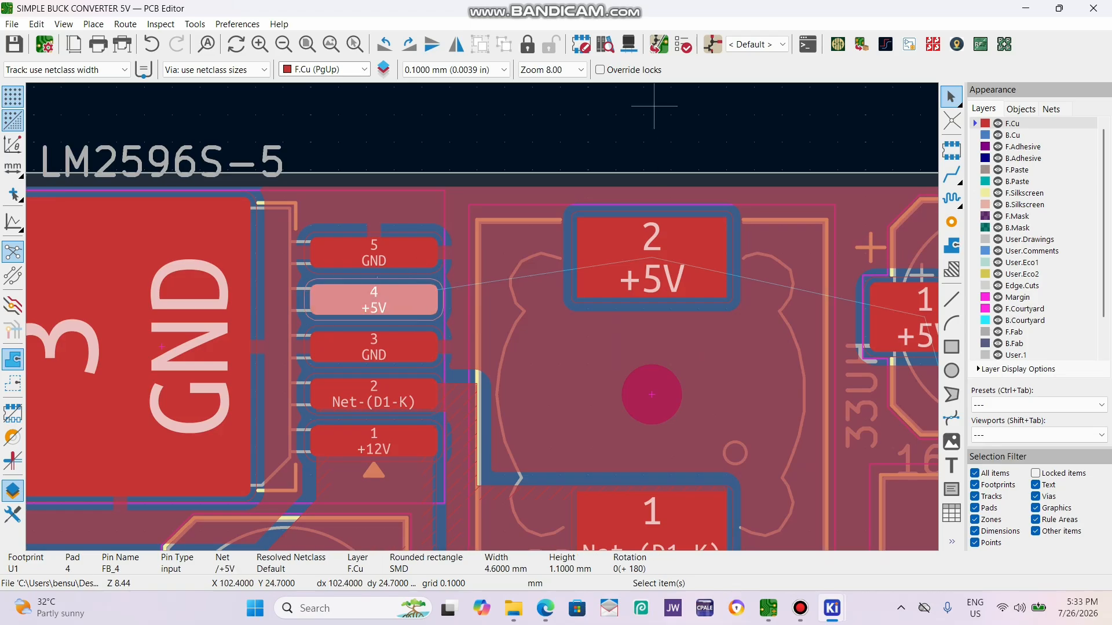
# Check U1's feedback pin 4 wiring in the schematic and examine the +5V pads of U1, L1, C2 and J2 on the board.
pyautogui.click(712, 44)
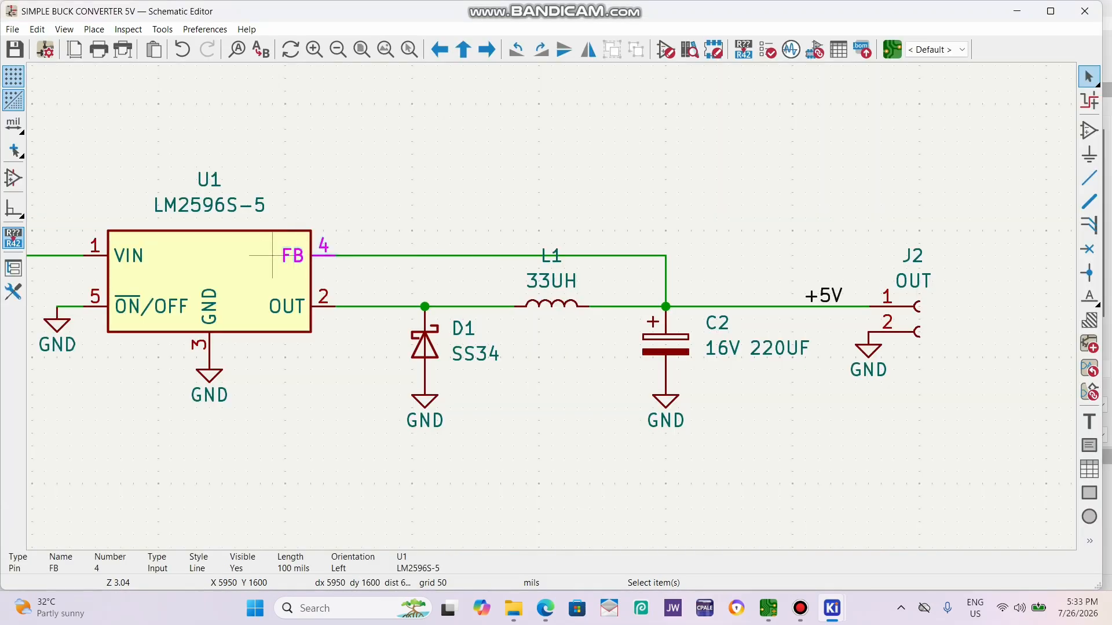
pyautogui.click(892, 49)
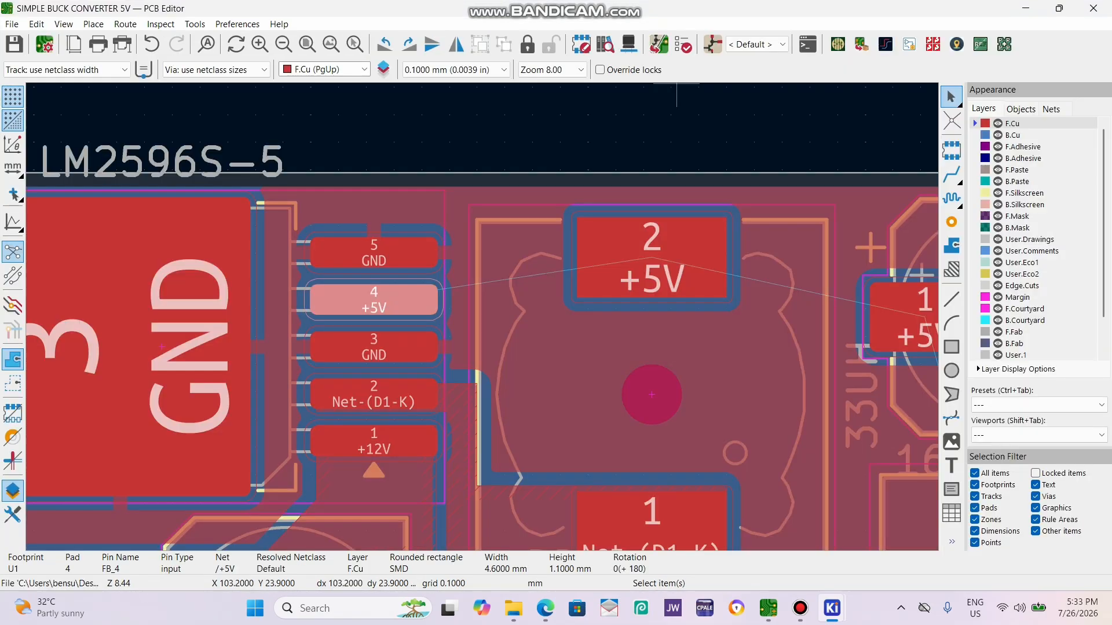
pyautogui.scroll(-2, 479, 300)
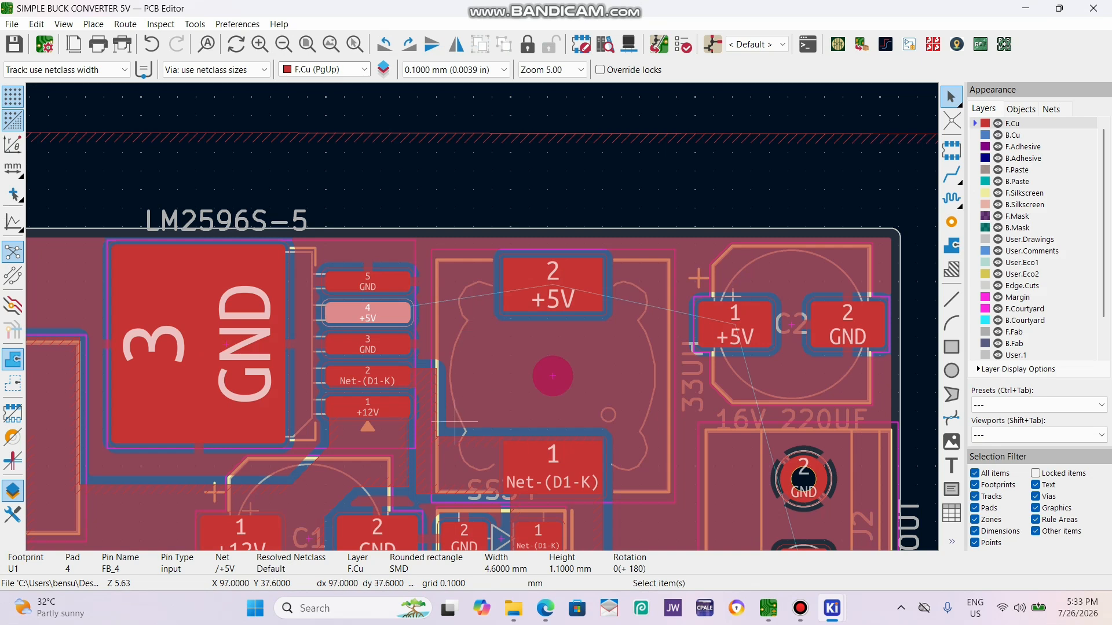
pyautogui.scroll(2, 455, 421)
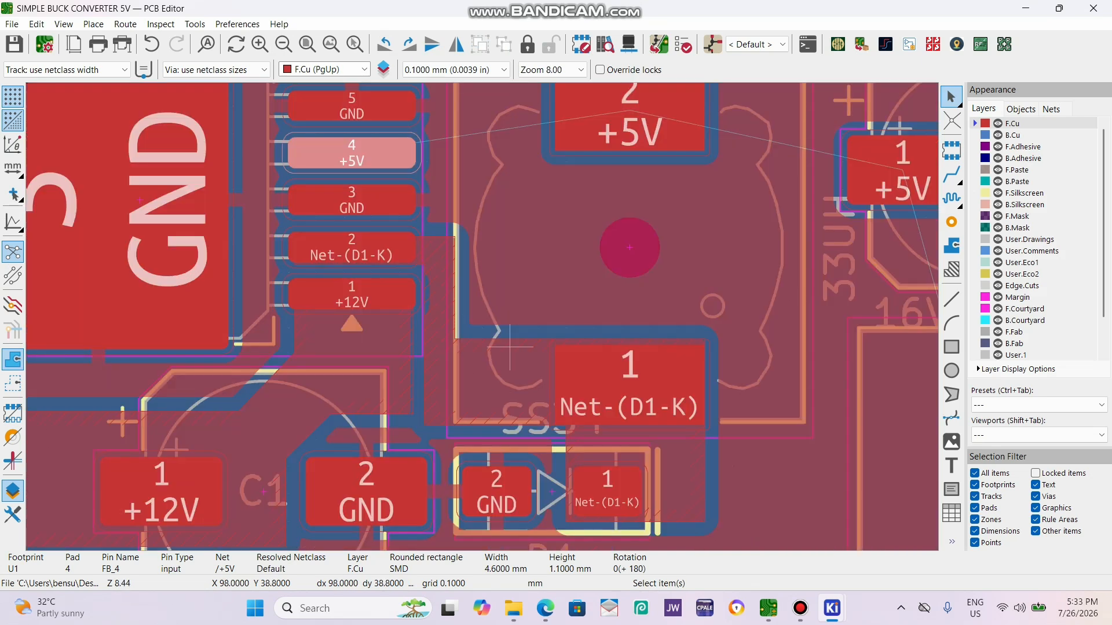
pyautogui.scroll(-2, 441, 372)
pyautogui.scroll(4, 482, 317)
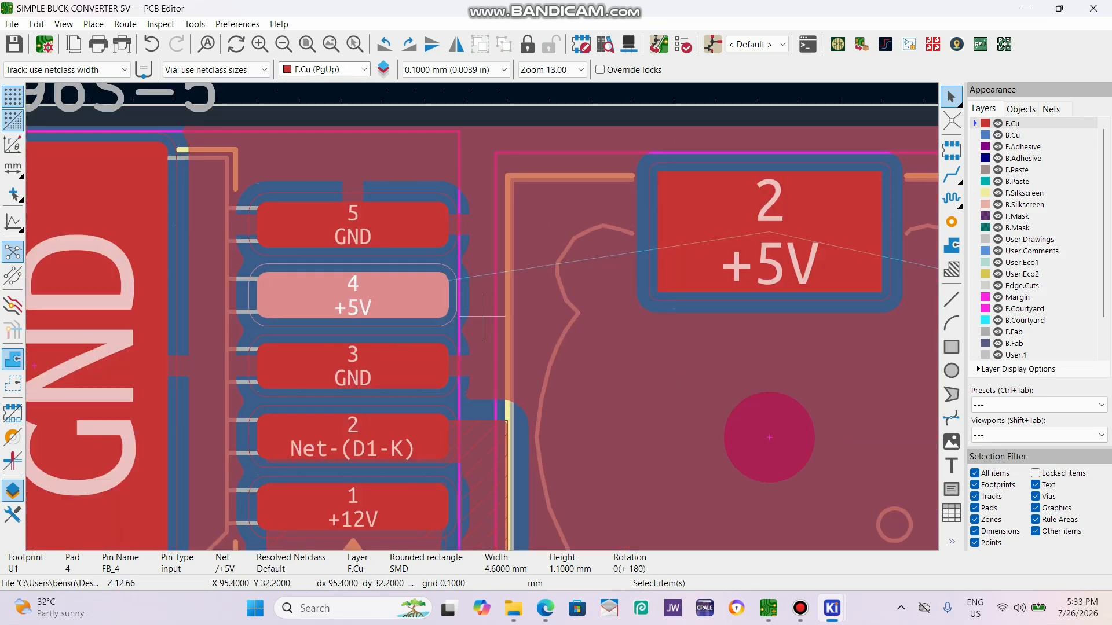
pyautogui.scroll(-2, 482, 316)
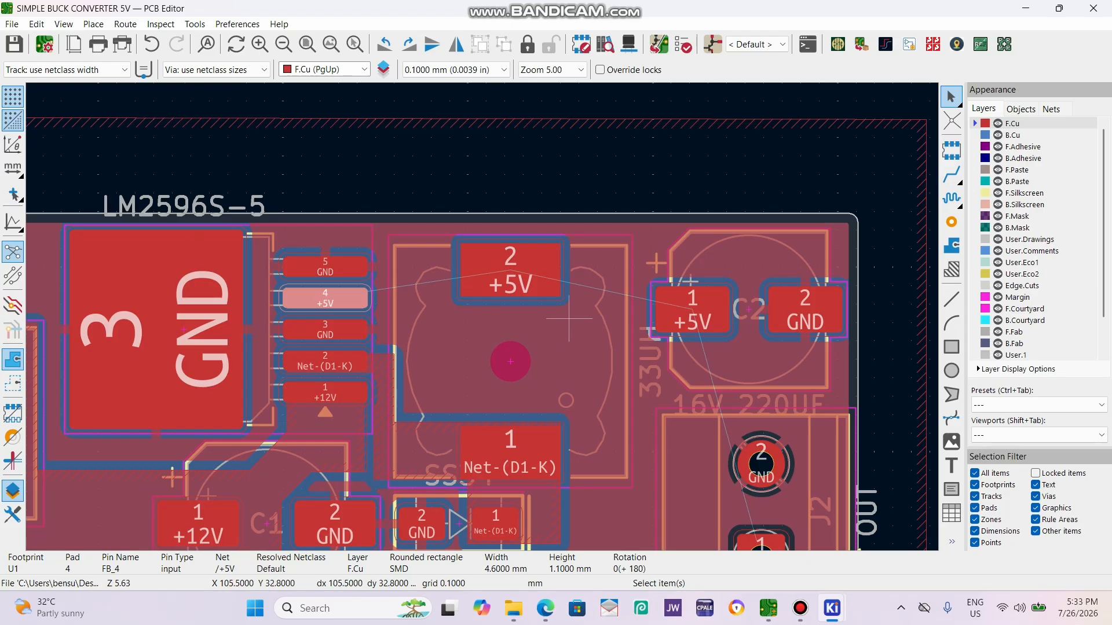
pyautogui.scroll(-2, 569, 318)
pyautogui.scroll(2, 552, 344)
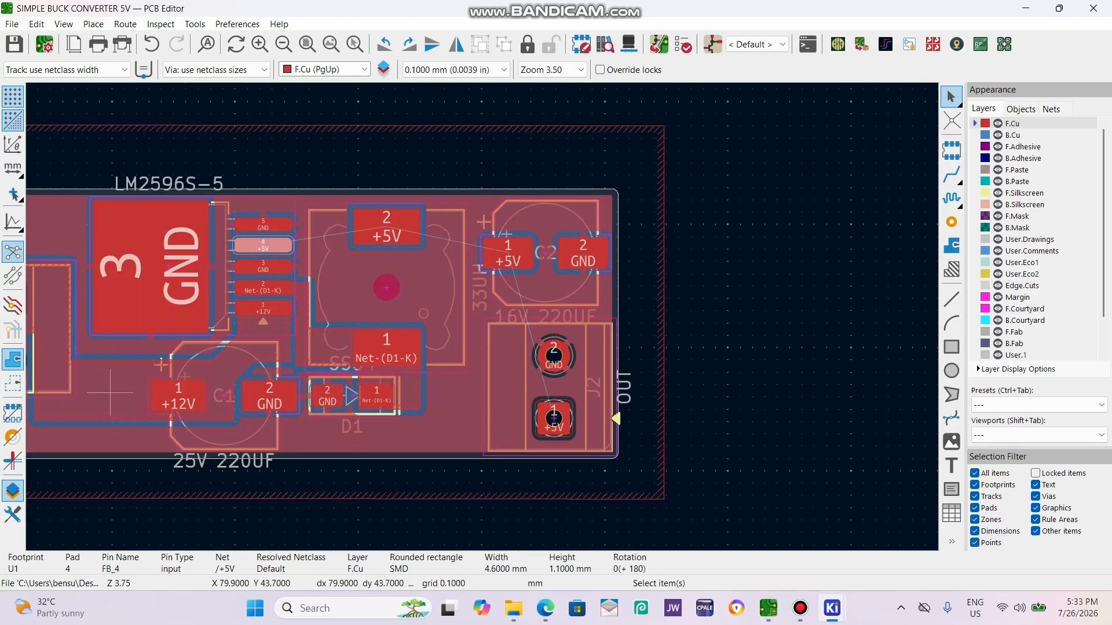
pyautogui.scroll(-2, 125, 392)
pyautogui.scroll(3, 328, 183)
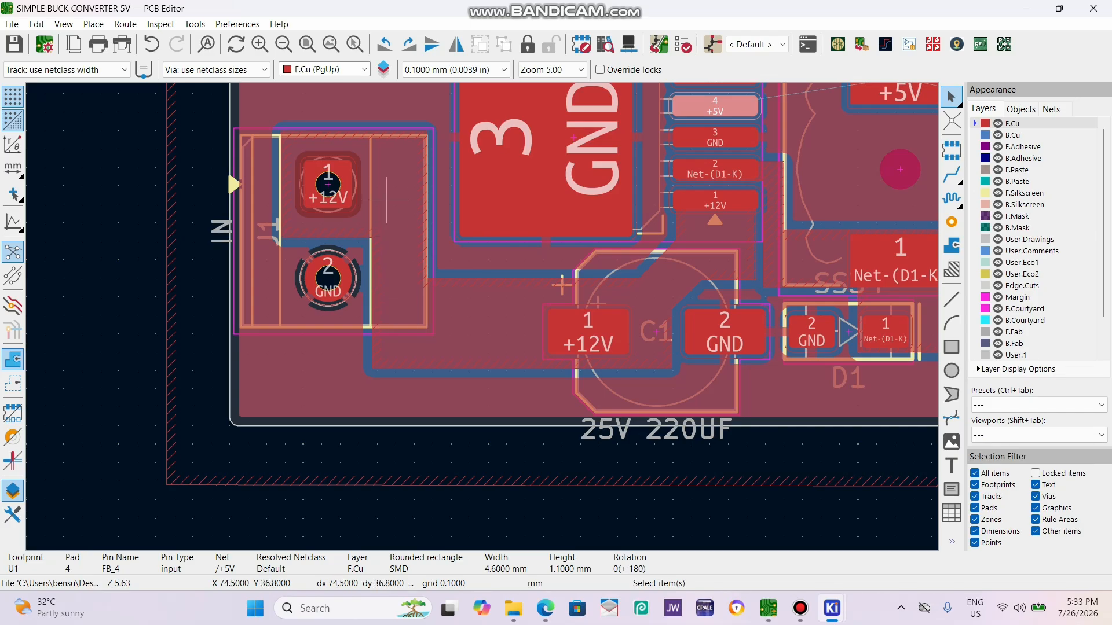
pyautogui.scroll(-3, 384, 305)
pyautogui.scroll(3, 482, 314)
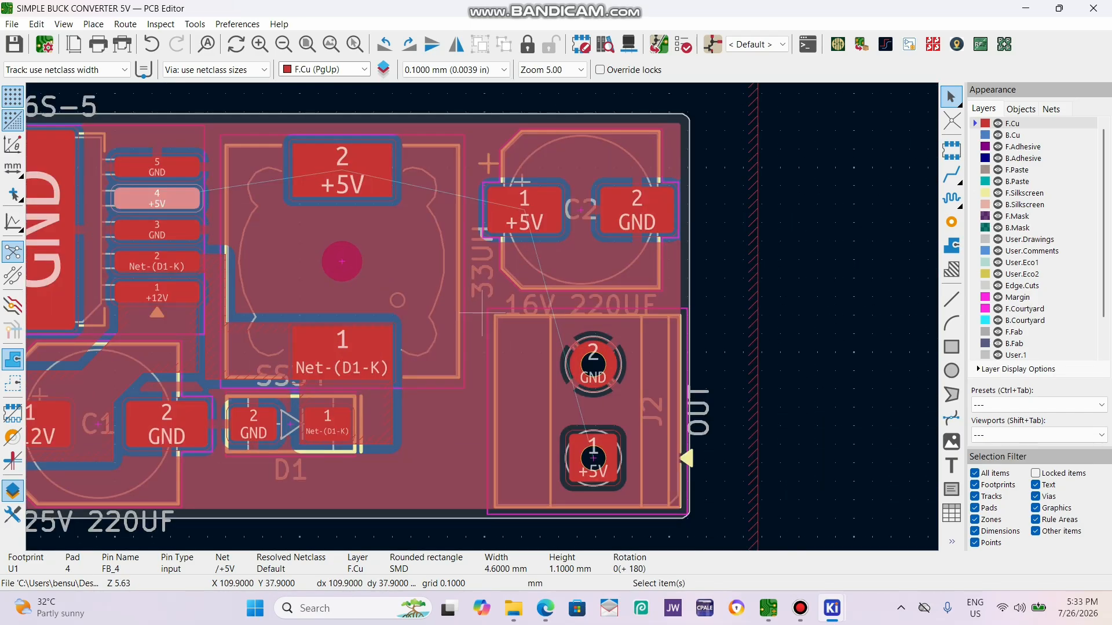
# Start a filled copper zone on F.Cu assigned to net /+5V at the lower corner of inductor L1's pad 2.
pyautogui.click(951, 245)
pyautogui.scroll(5, 329, 117)
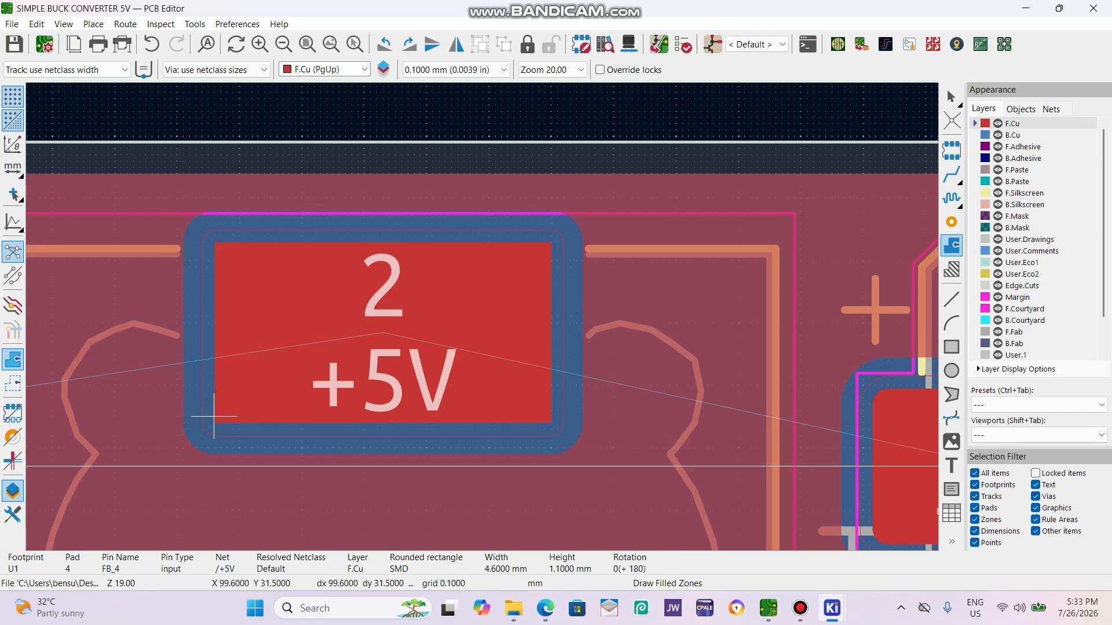
pyautogui.click(213, 416)
pyautogui.click(312, 78)
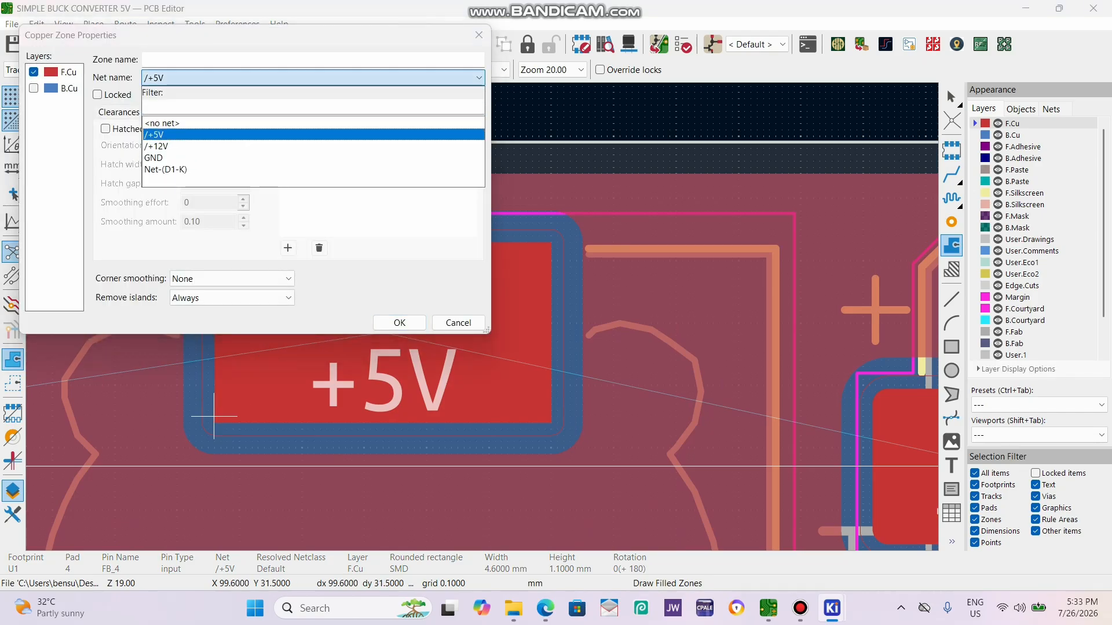
pyautogui.click(313, 134)
pyautogui.click(400, 323)
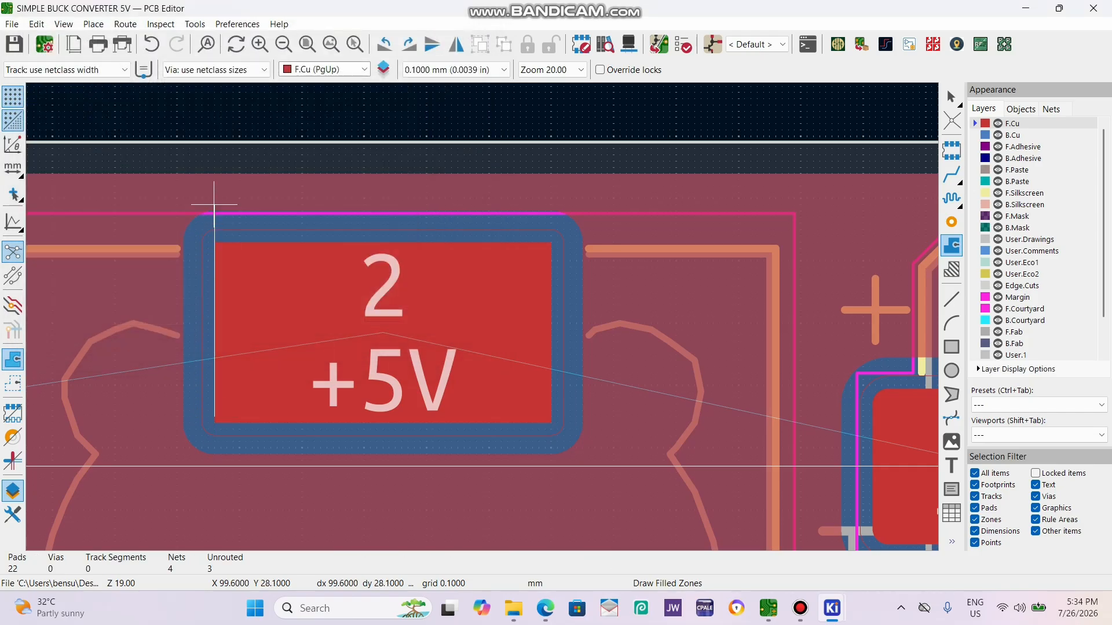
# Outline the +5V zone along L1's pad 2, across C2's pad 1 and down around J2's pad 1, keeping clear of J2's GND pad.
pyautogui.scroll(-4, 596, 223)
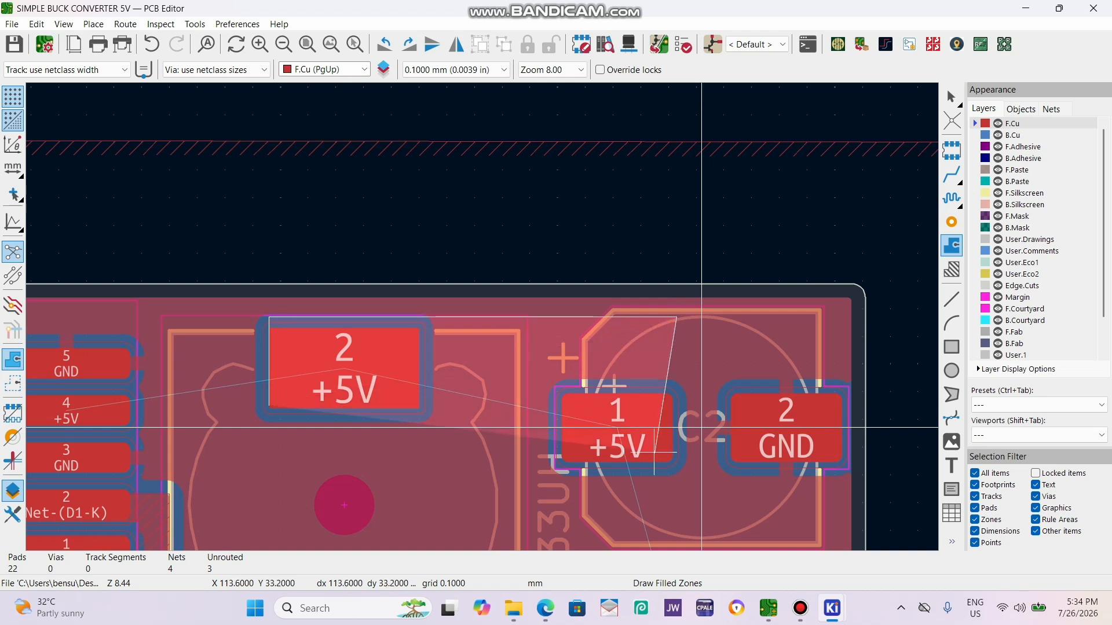
pyautogui.scroll(-2, 701, 427)
pyautogui.scroll(4, 492, 290)
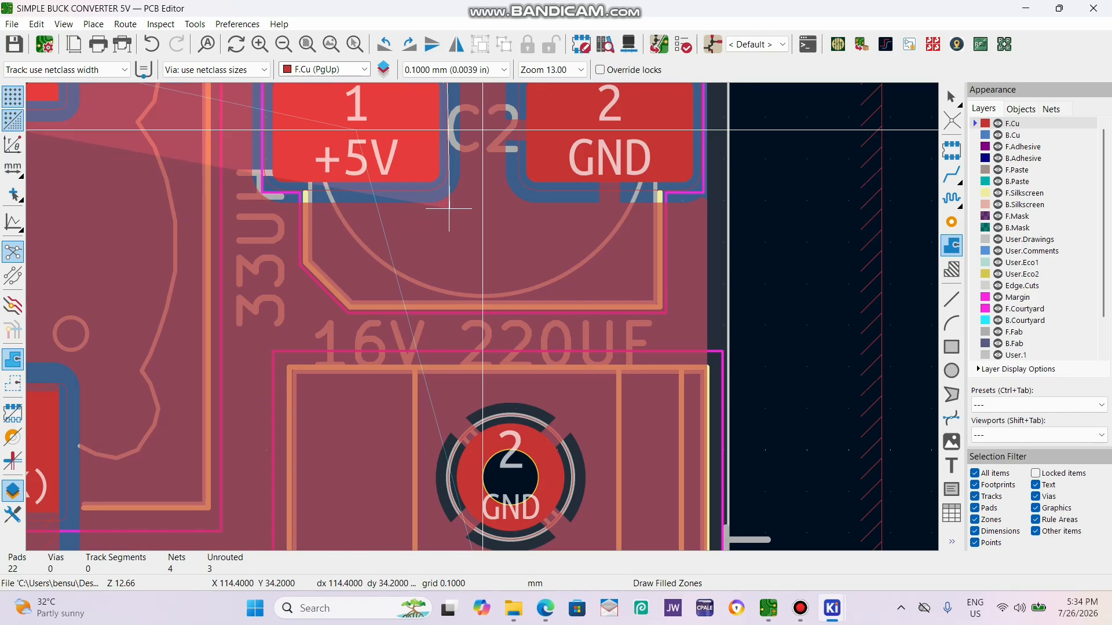
pyautogui.scroll(-4, 483, 130)
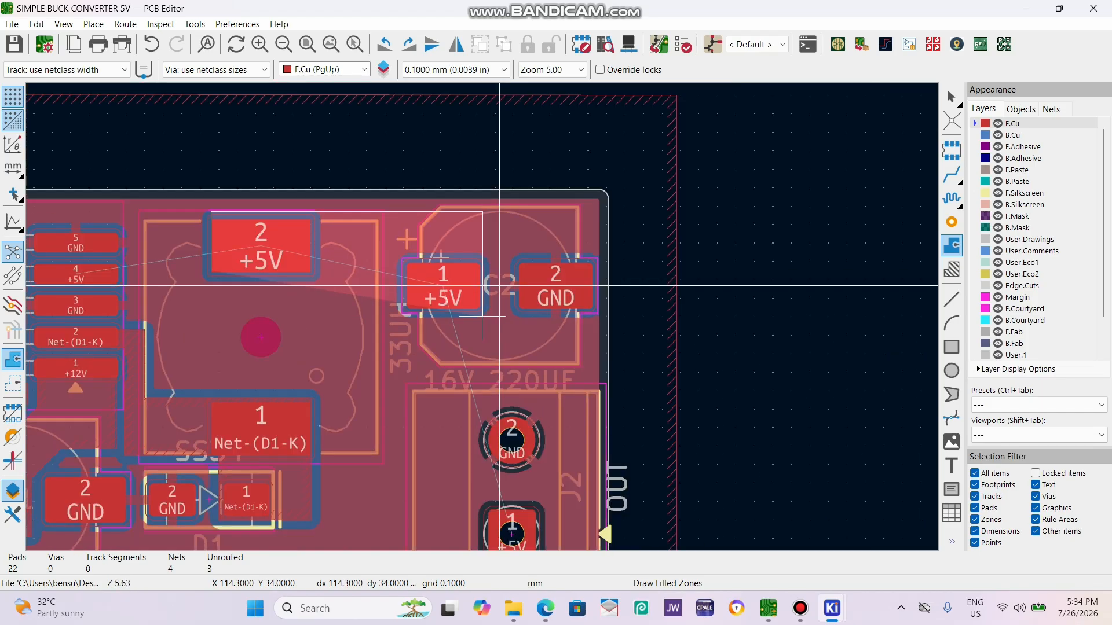
pyautogui.click(210, 211)
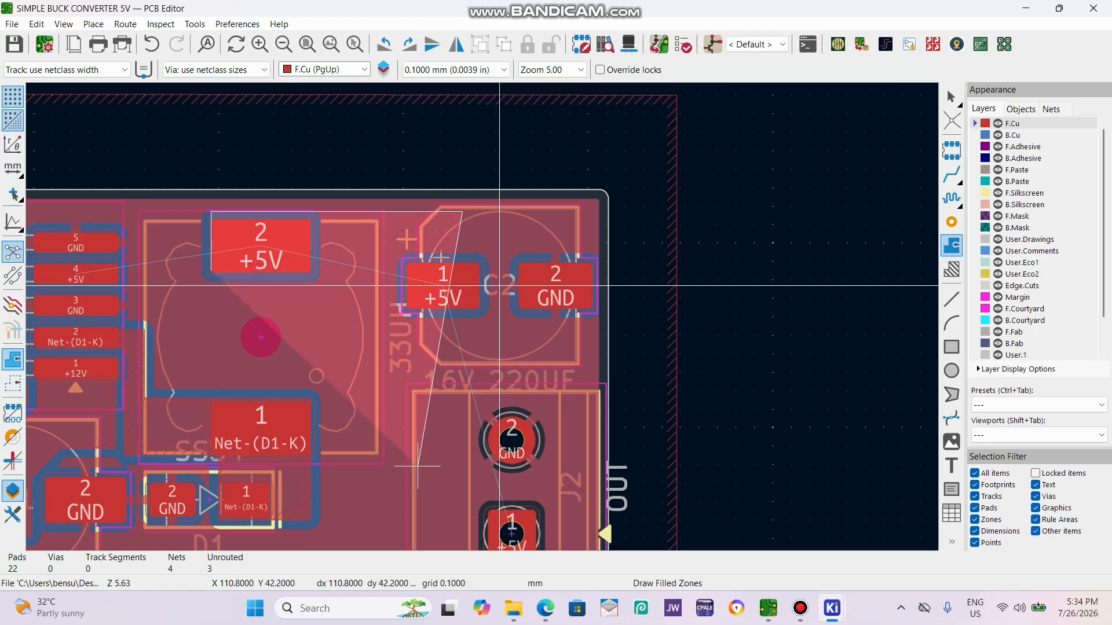
pyautogui.scroll(-4, 498, 272)
pyautogui.scroll(5, 482, 316)
pyautogui.scroll(2, 481, 316)
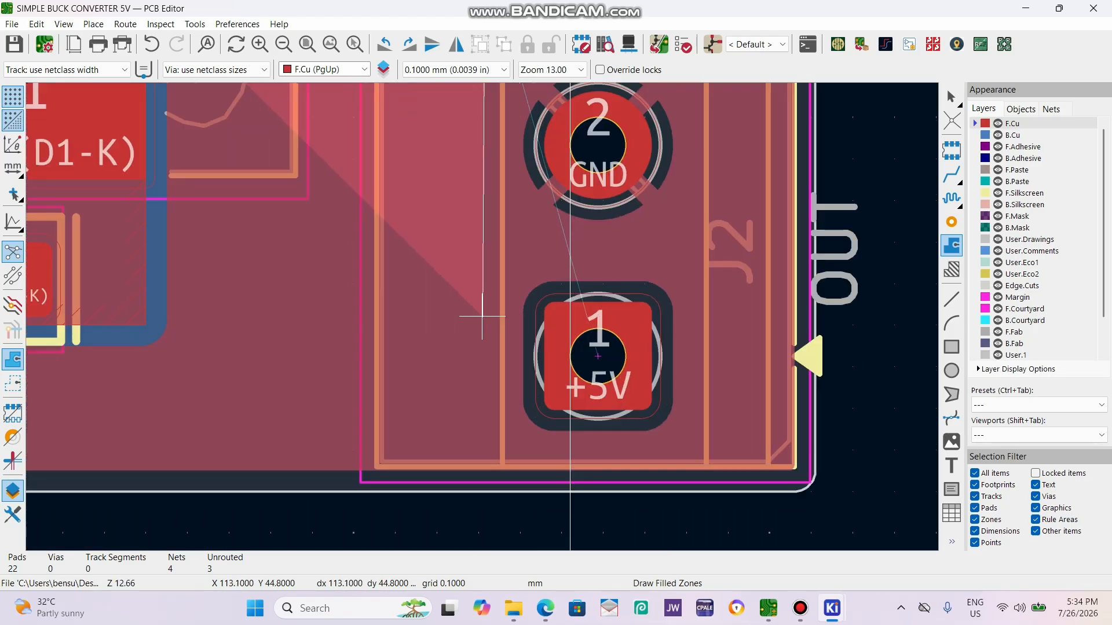
pyautogui.click(487, 238)
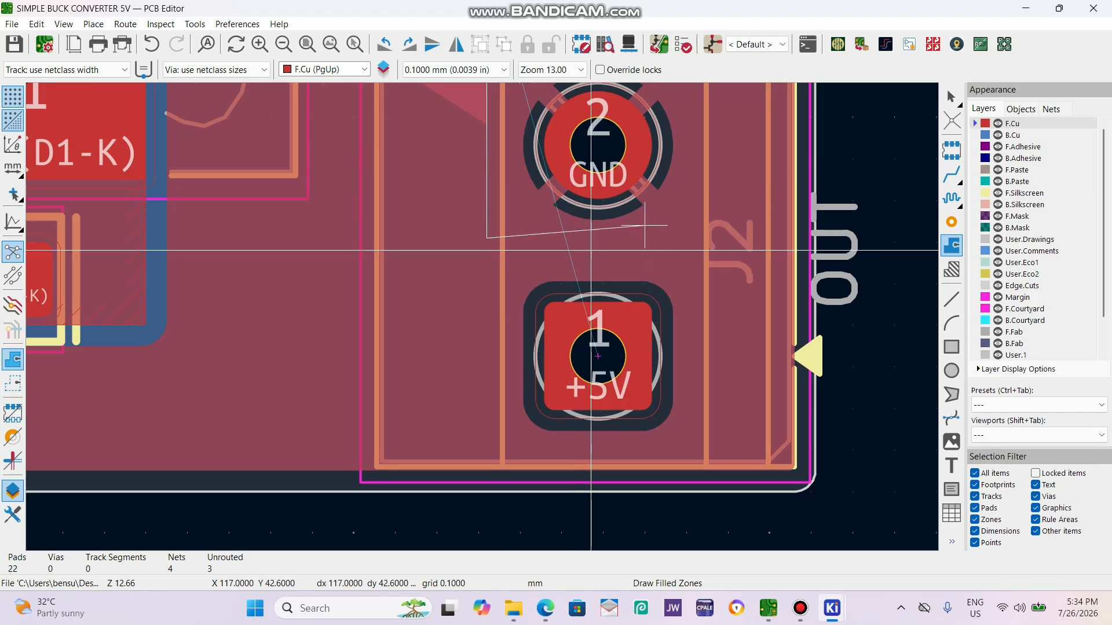
pyautogui.scroll(4, 694, 251)
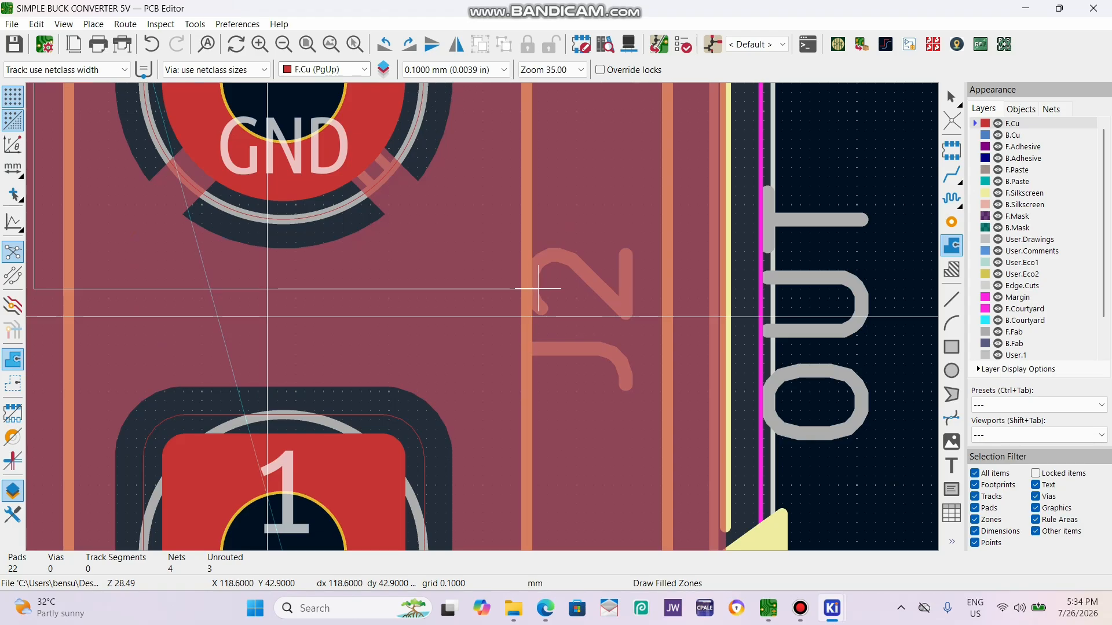
pyautogui.click(538, 288)
pyautogui.scroll(-4, 430, 197)
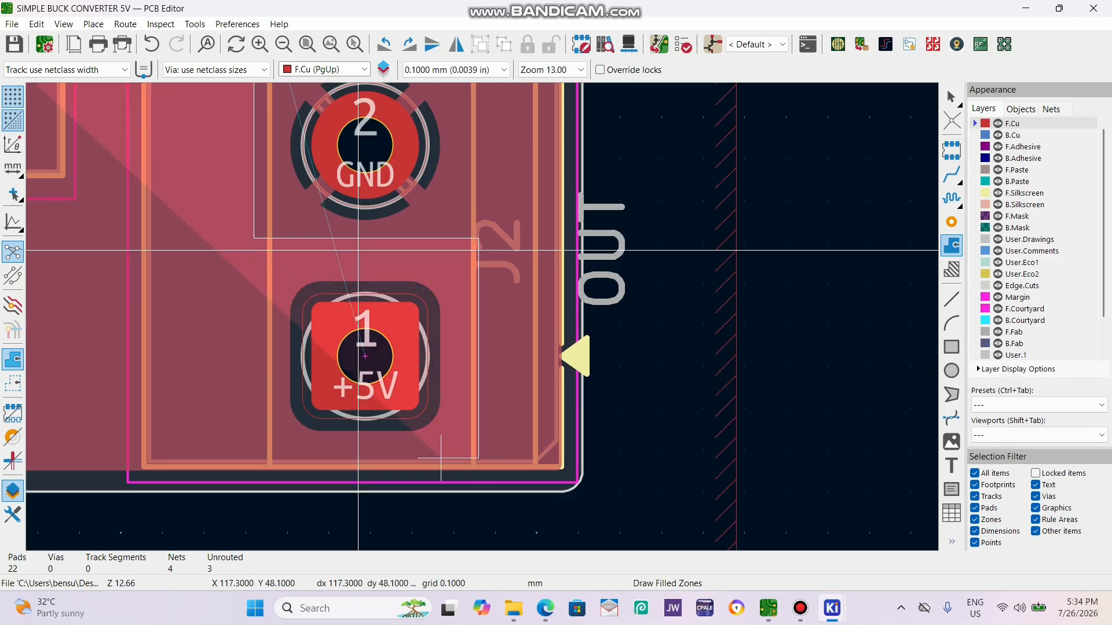
# Close the +5V zone outline between J2 and L1's pad 2 and fill all zones.
pyautogui.scroll(-3, 439, 324)
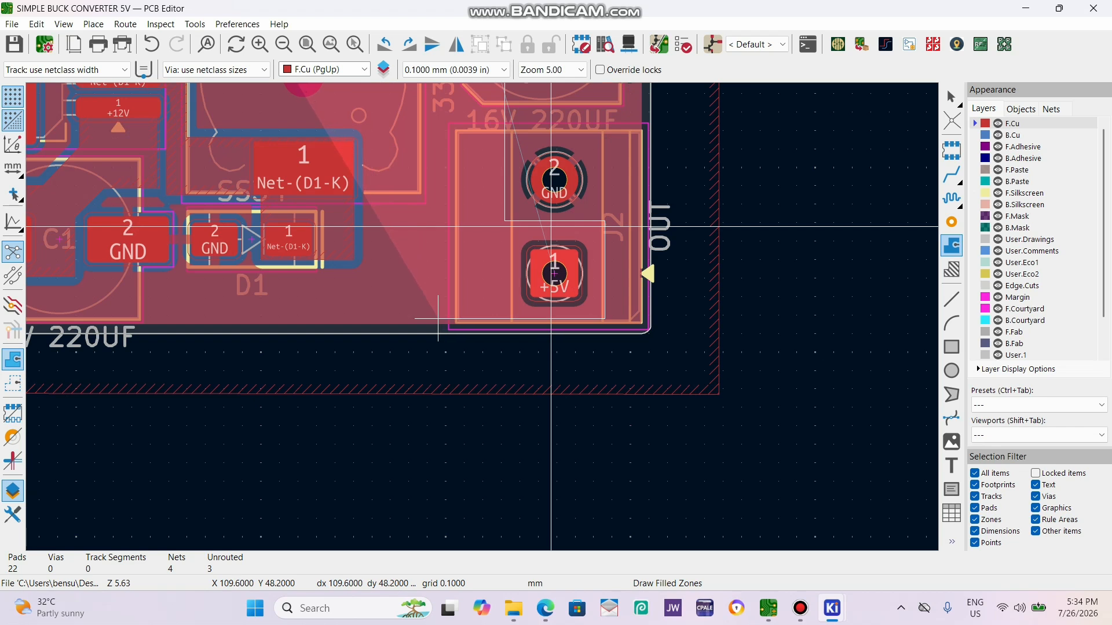
pyautogui.scroll(-5, 430, 318)
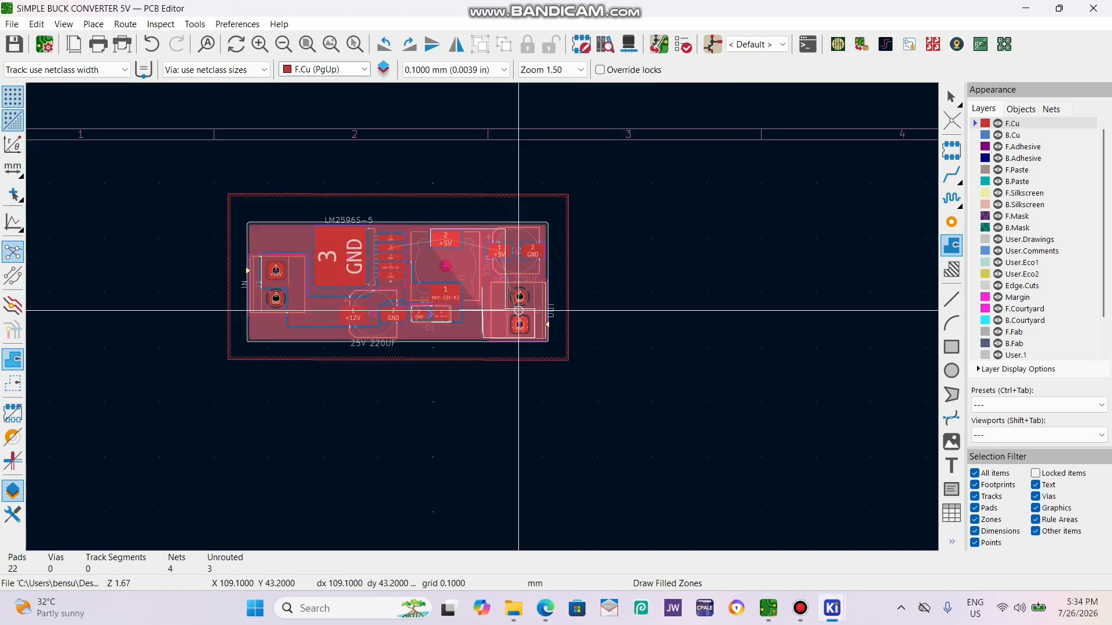
pyautogui.scroll(5, 484, 317)
pyautogui.scroll(1, 484, 317)
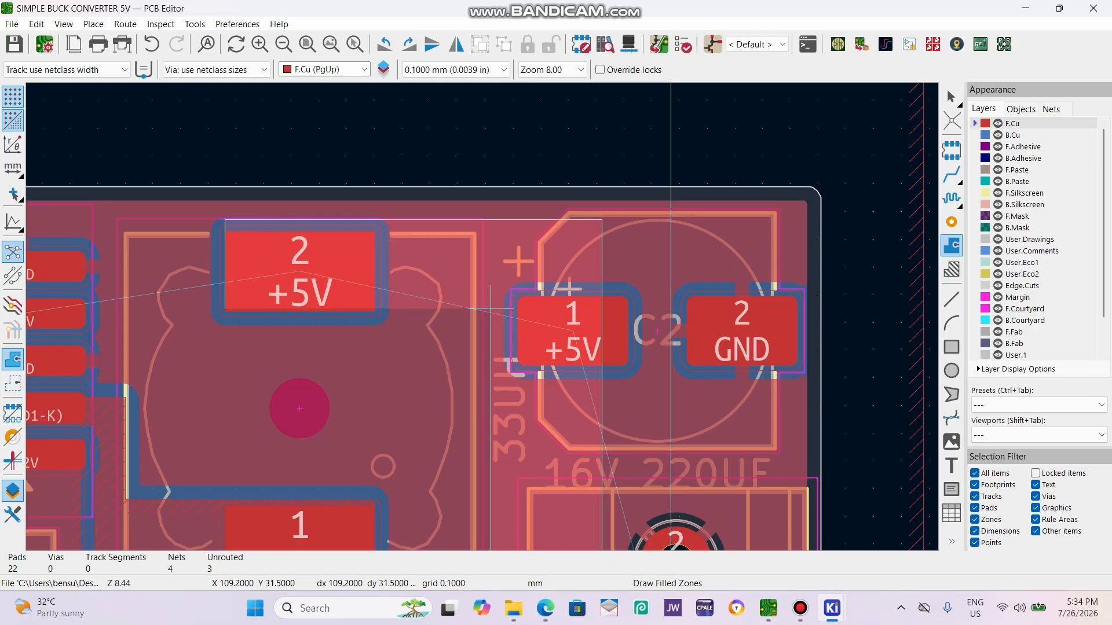
pyautogui.click(491, 308)
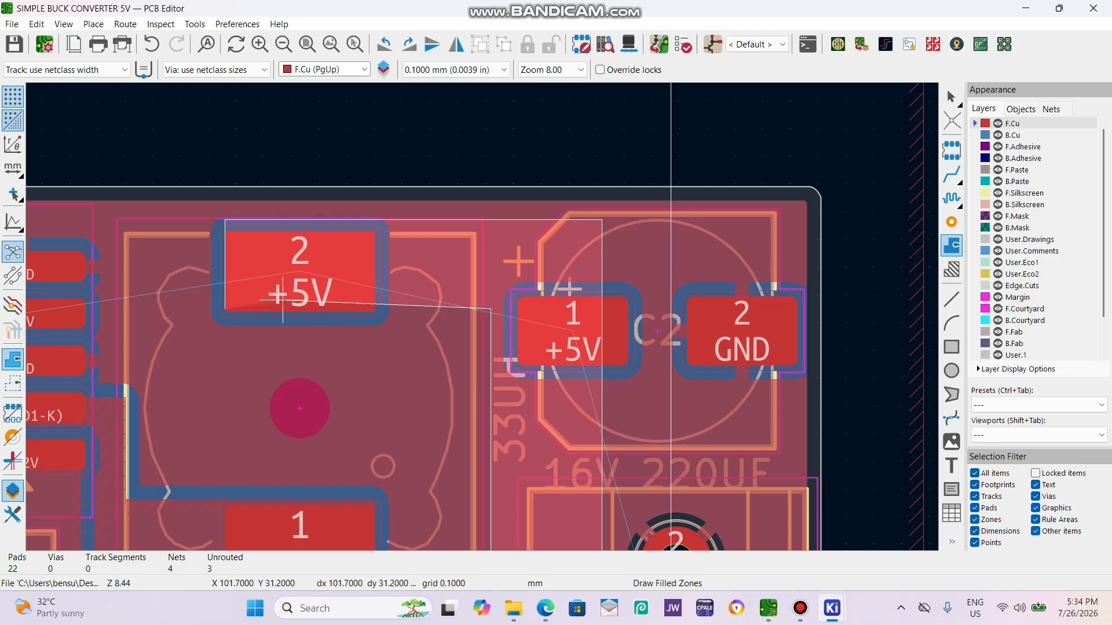
pyautogui.doubleClick(225, 308)
pyautogui.press('b')
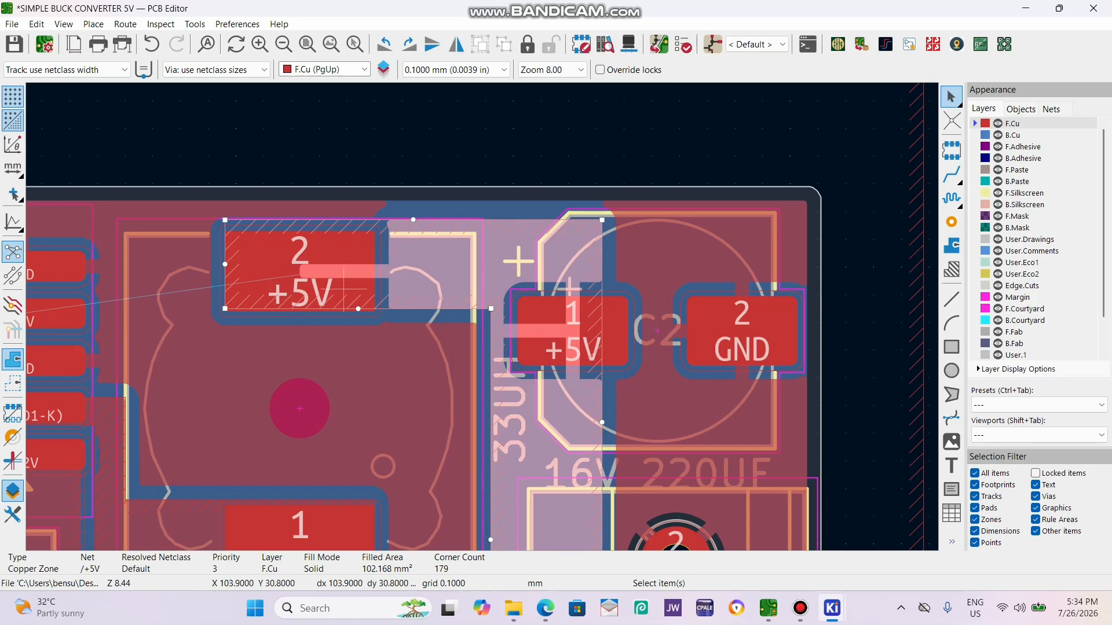
# Set the copper zone connection of inductor L1's +5V pad 2 to Solid.
pyautogui.doubleClick(363, 283)
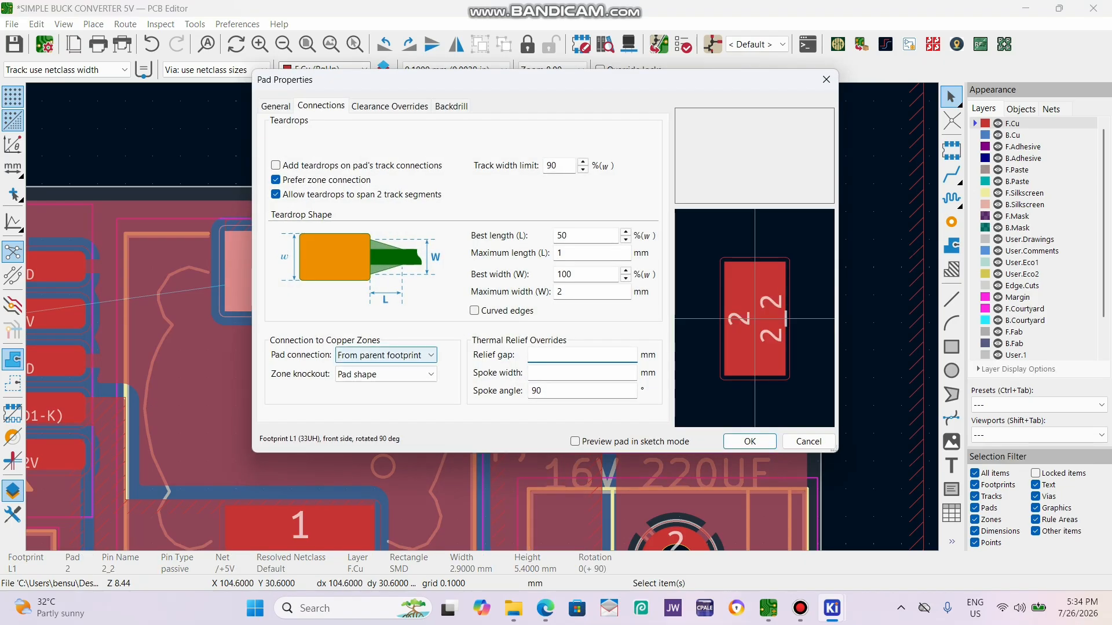
pyautogui.click(376, 355)
pyautogui.click(370, 382)
pyautogui.click(749, 441)
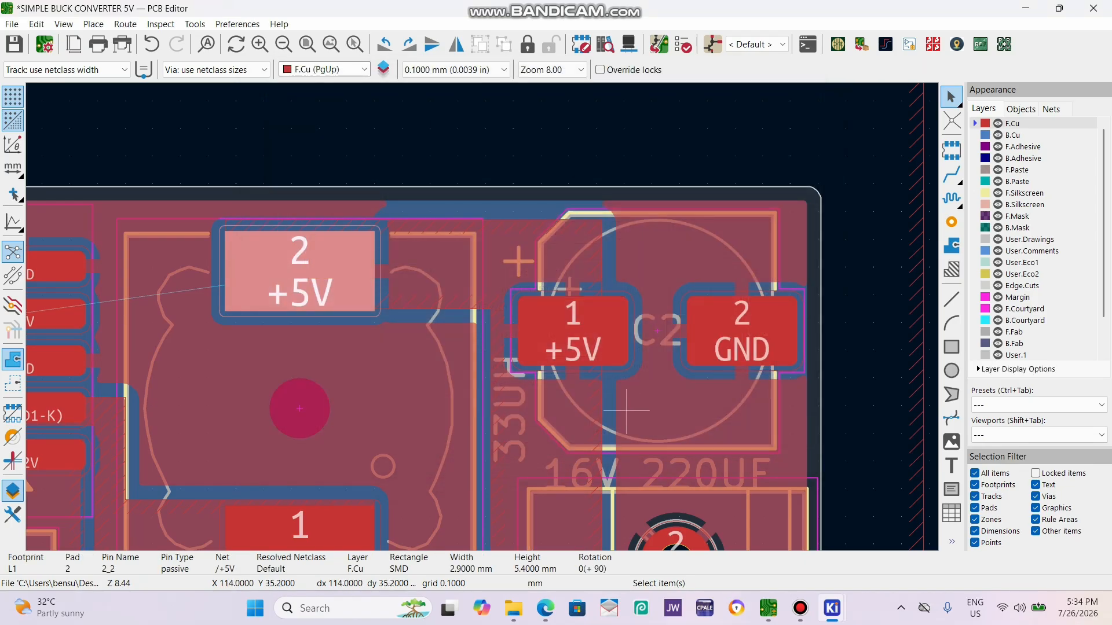
# Set the copper zone connection of capacitor C2's +5V pad 1 to Solid.
pyautogui.click(568, 346)
pyautogui.doubleClick(568, 346)
pyautogui.click(385, 355)
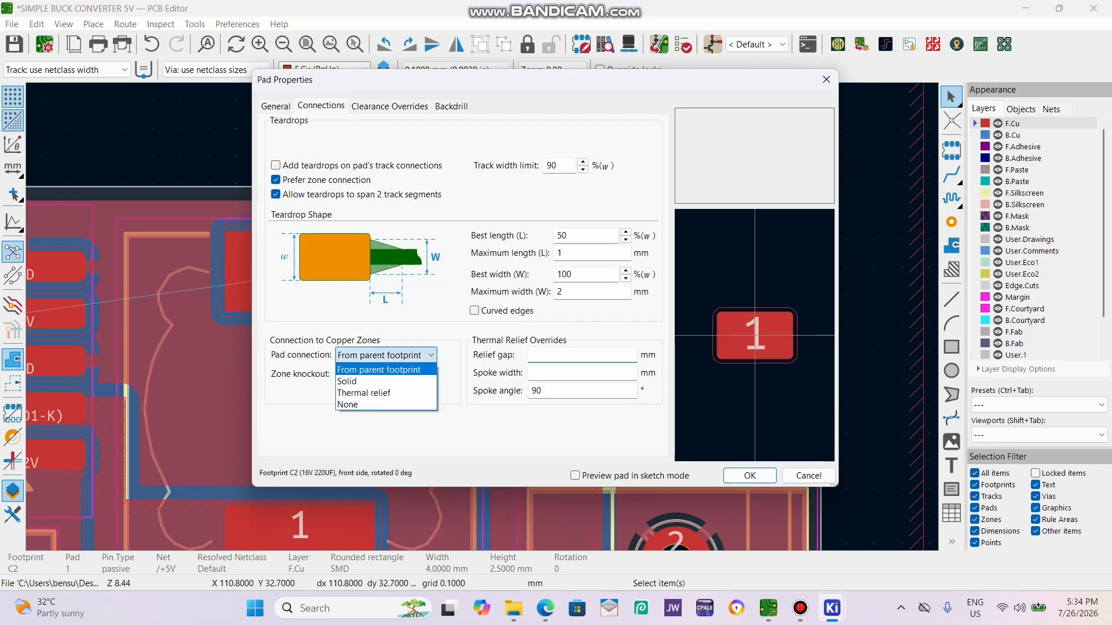
pyautogui.click(370, 382)
pyautogui.click(749, 476)
# Review the copper zone connection setting of output connector J2's +5V pad 1.
pyautogui.scroll(-4, 596, 415)
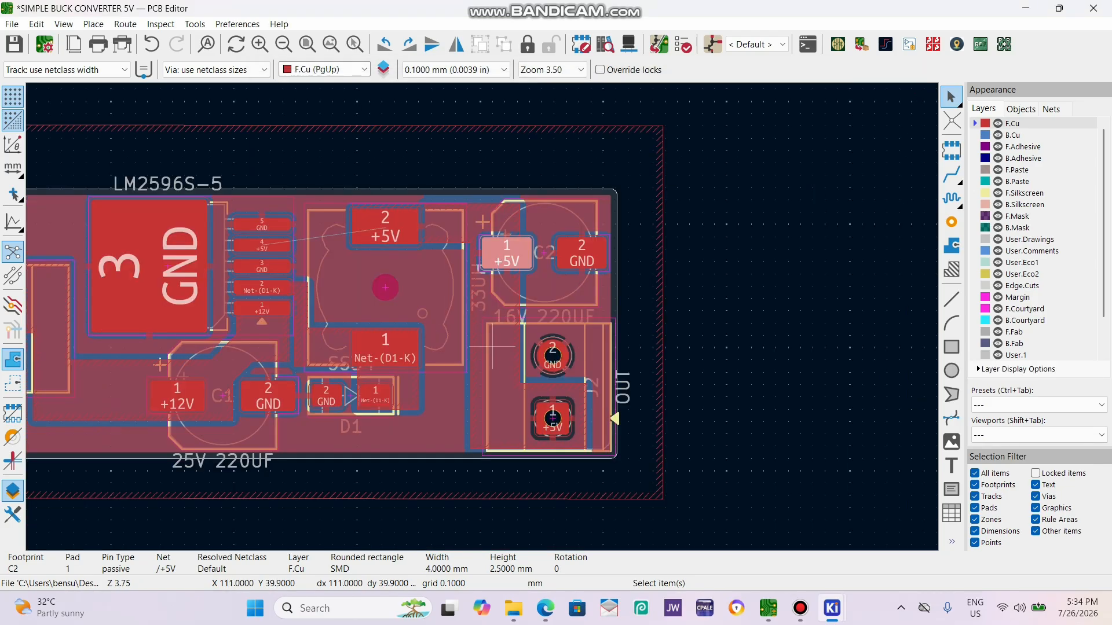
pyautogui.scroll(4, 595, 415)
pyautogui.doubleClick(595, 415)
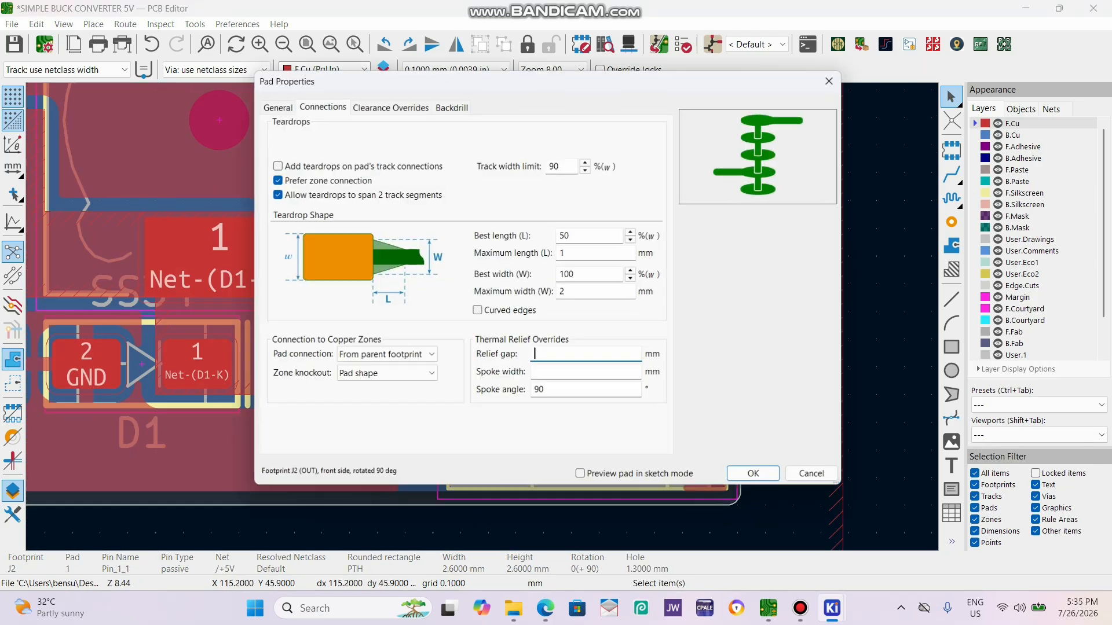
pyautogui.click(748, 473)
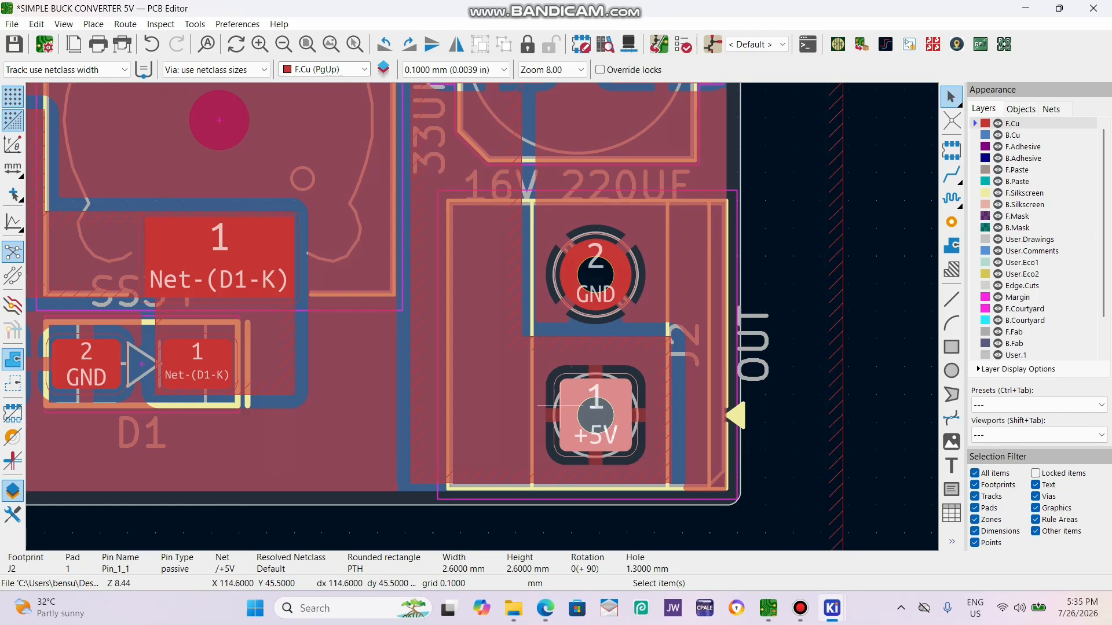
# Set the copper zone connection of input connector J1's +12V pad 1 to Thermal relief.
pyautogui.scroll(-4, 595, 406)
pyautogui.scroll(4, 145, 232)
pyautogui.doubleClick(453, 292)
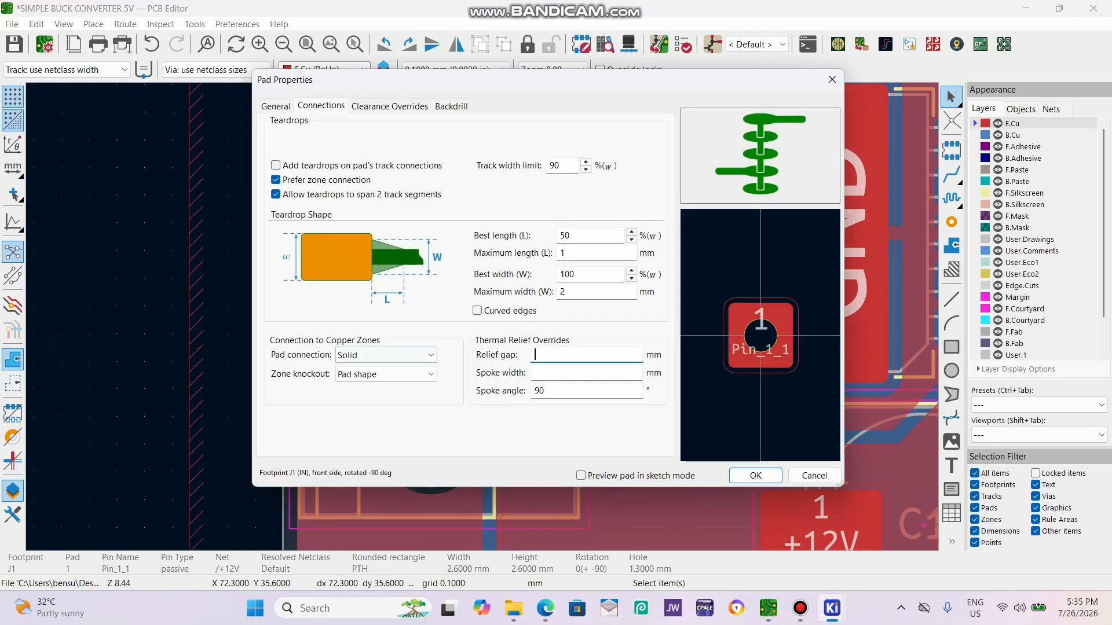
pyautogui.click(386, 355)
pyautogui.click(382, 392)
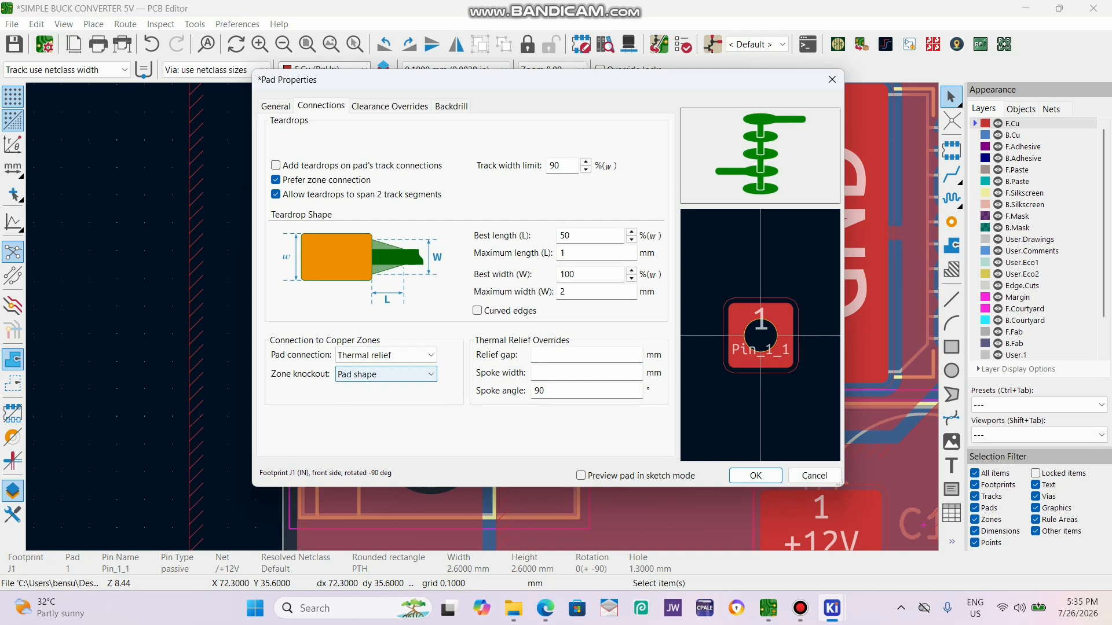
pyautogui.click(755, 475)
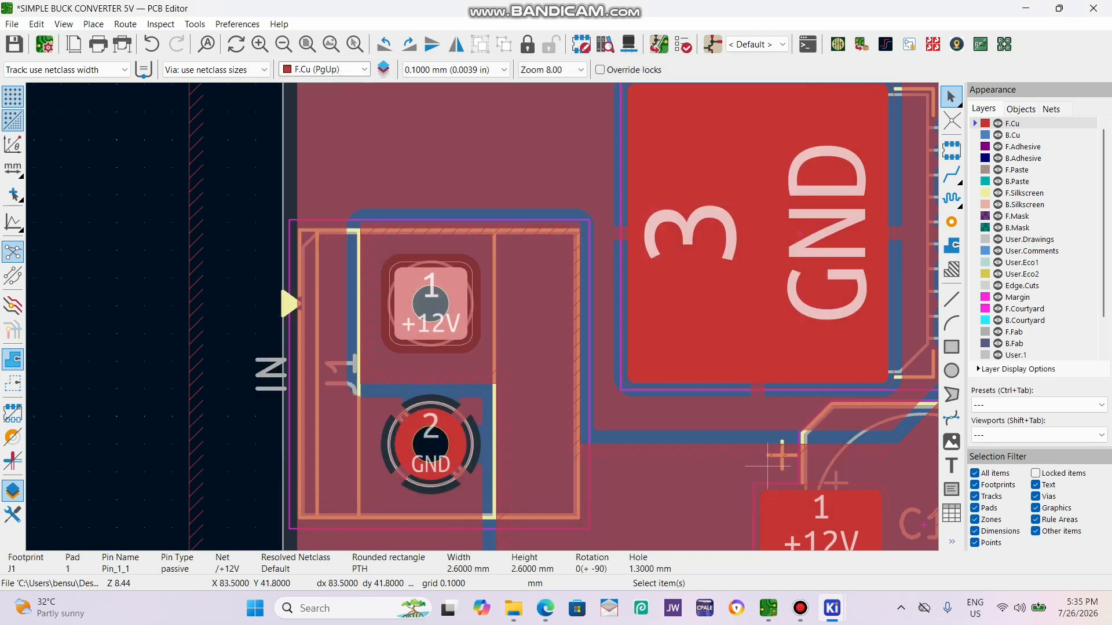
pyautogui.scroll(-6, 644, 424)
pyautogui.scroll(4, 483, 317)
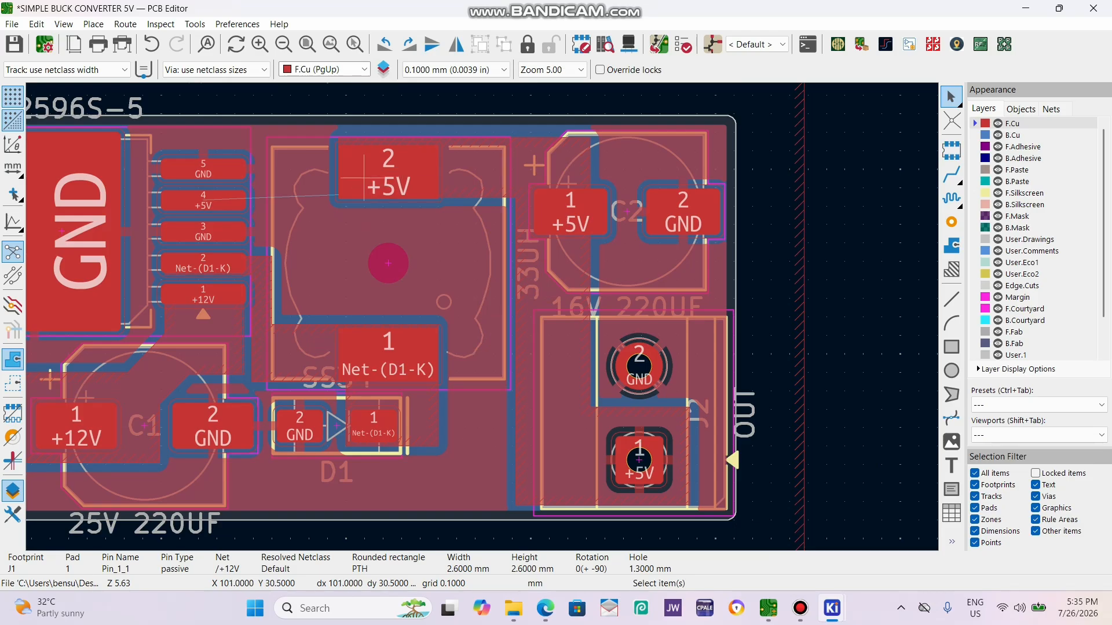
# Check U1's feedback pin connection to the +5V net in the Schematic Editor and return to the PCB Editor.
pyautogui.scroll(2, 325, 191)
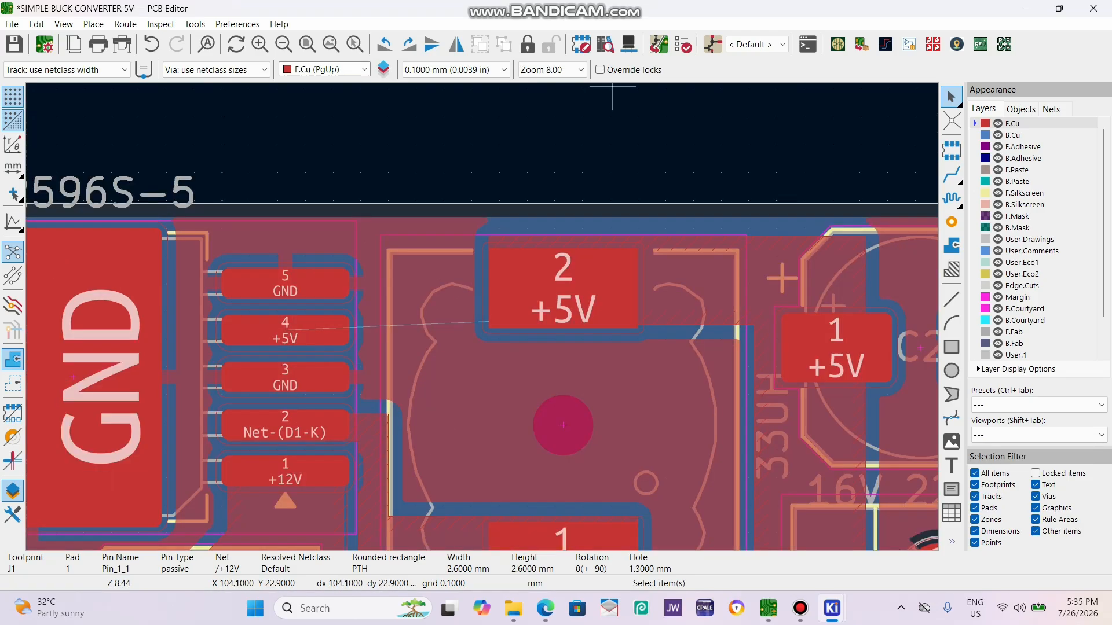
pyautogui.click(713, 45)
pyautogui.scroll(-4, 908, 378)
pyautogui.scroll(4, 705, 313)
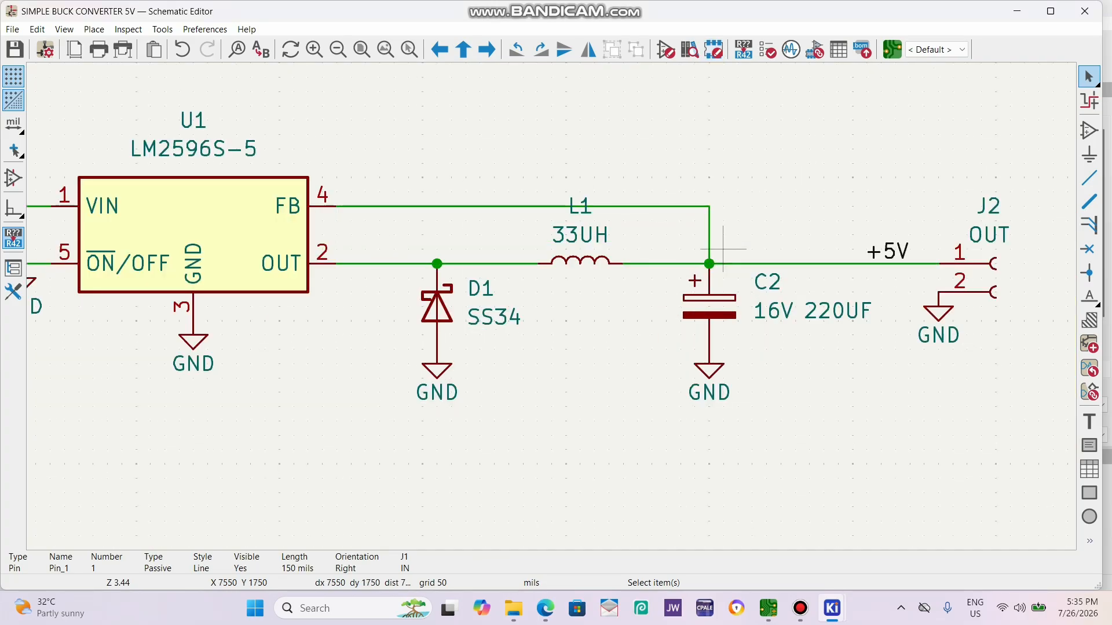
pyautogui.click(892, 49)
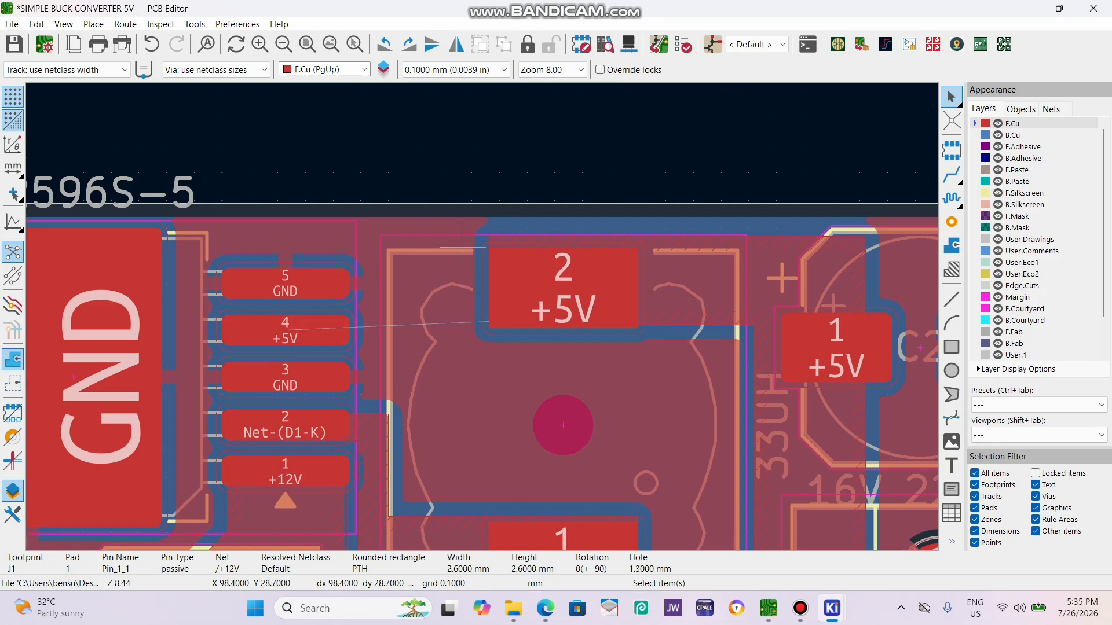
# Route a 0.400 mm wide +5V track on F.Cu from U1's pad 4 around pad 5 to inductor L1's pad 2.
pyautogui.click(87, 69)
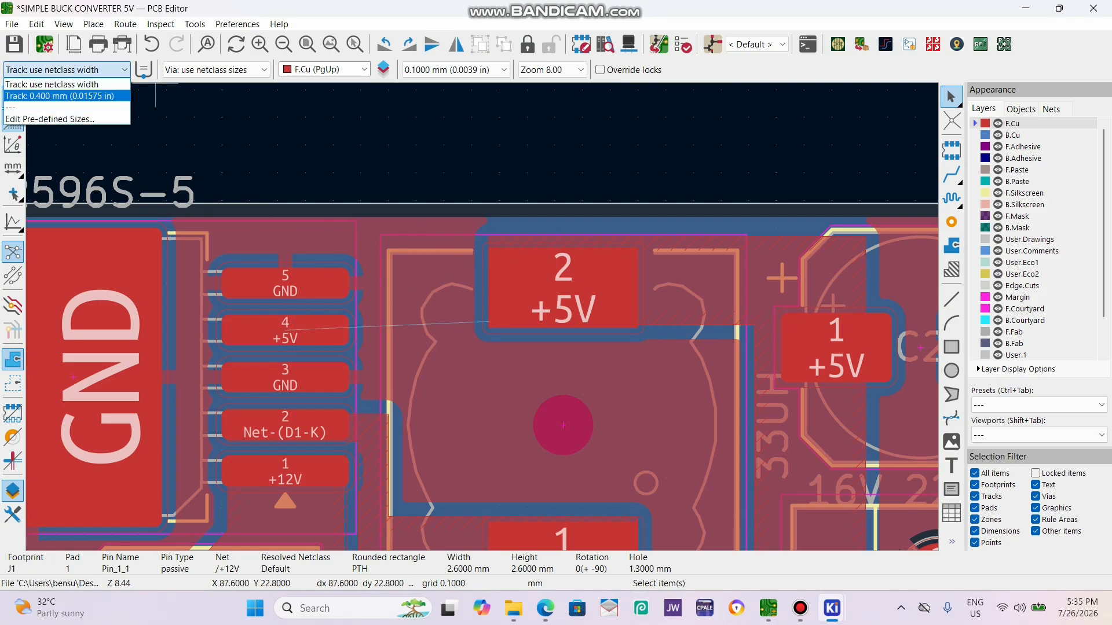
pyautogui.click(58, 85)
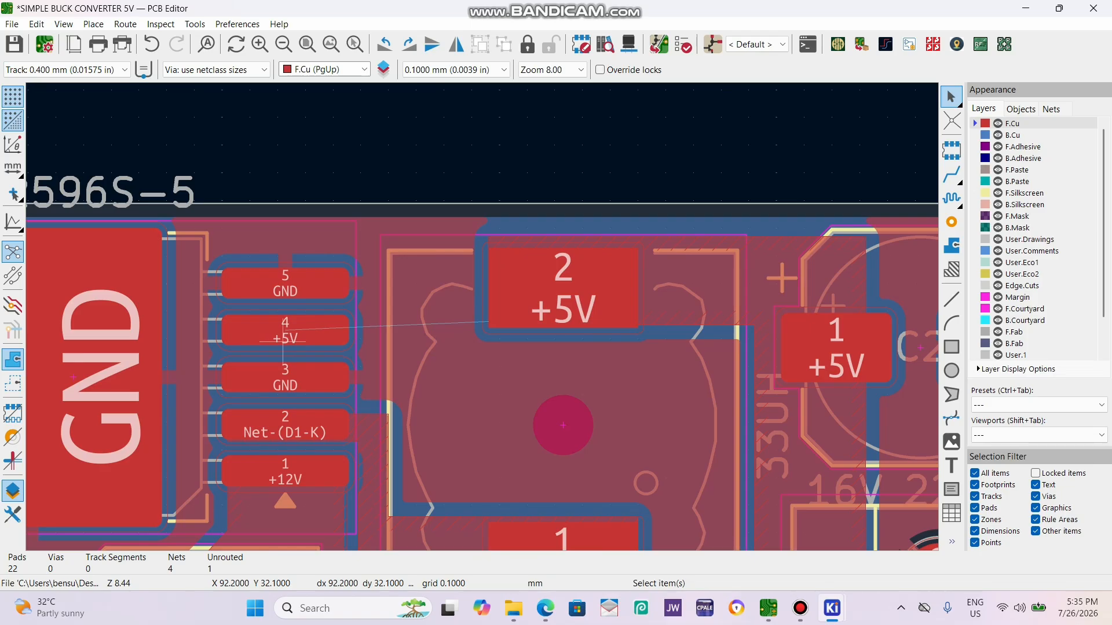
pyautogui.press('x')
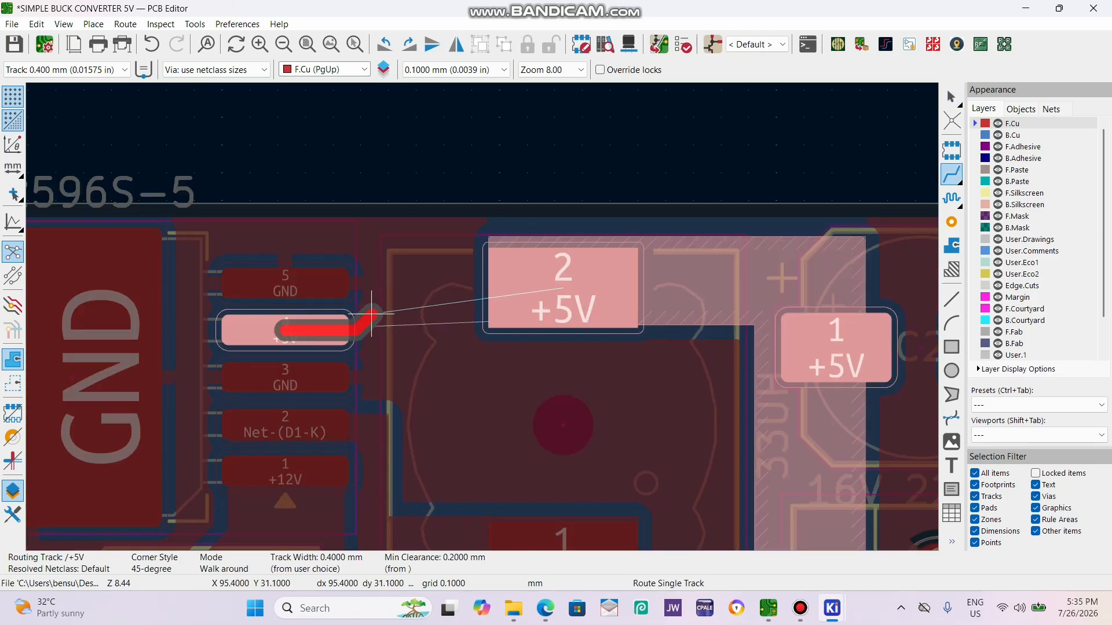
pyautogui.click(372, 317)
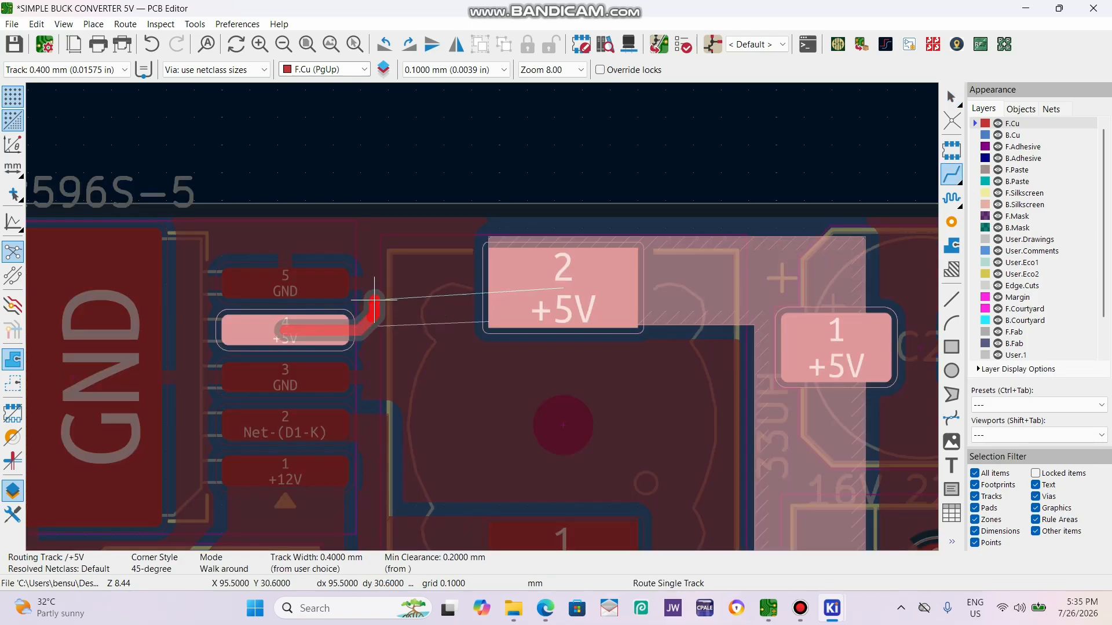
pyautogui.click(377, 269)
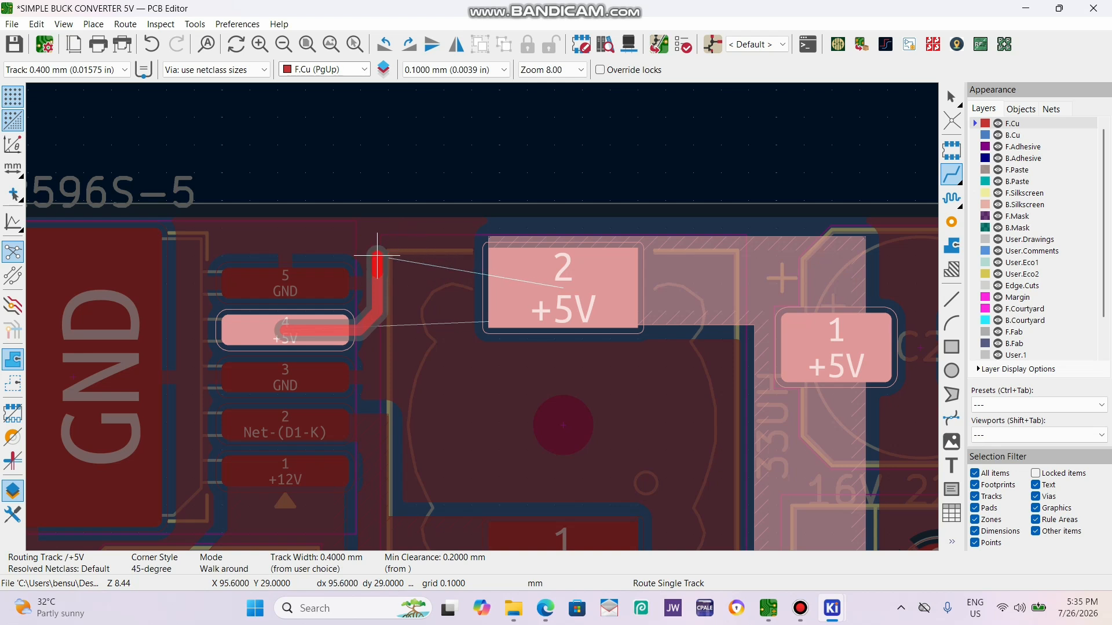
pyautogui.click(402, 242)
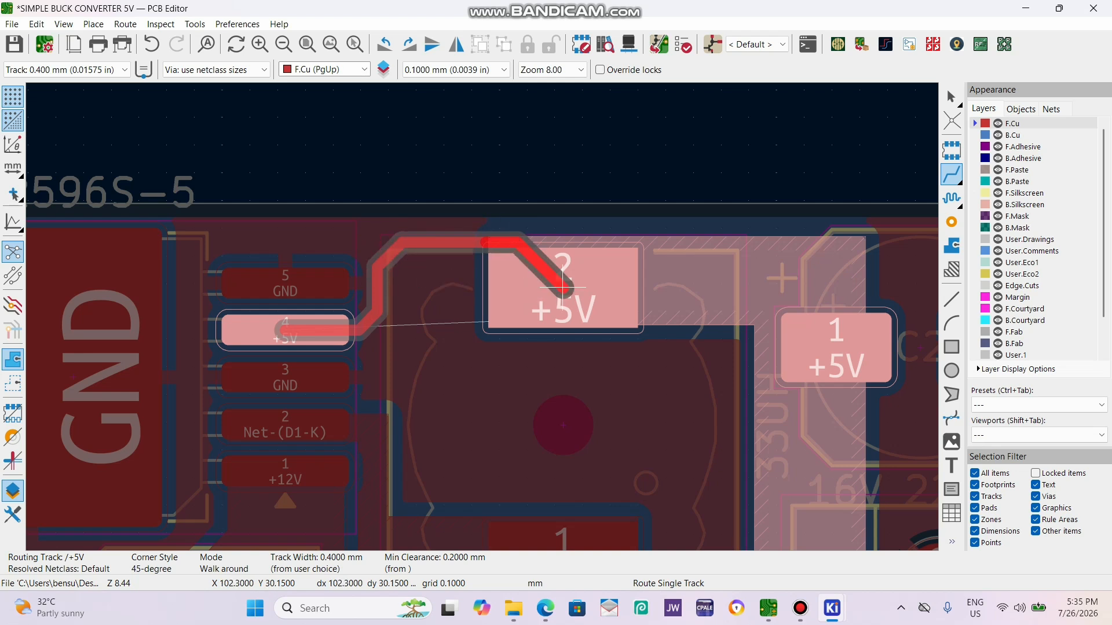
pyautogui.click(539, 265)
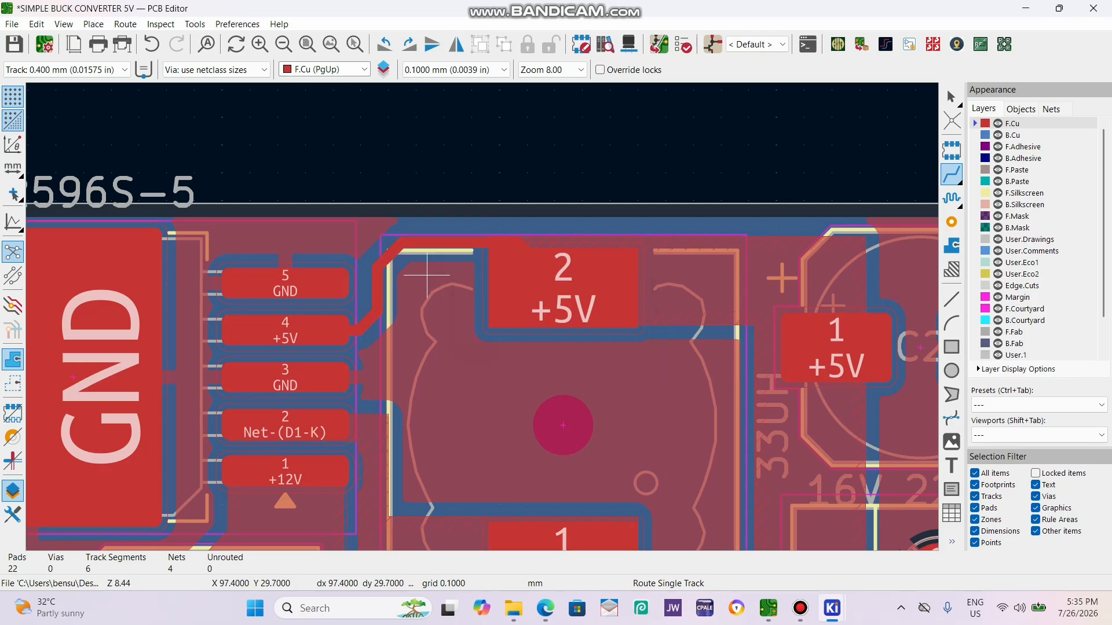
pyautogui.press('Escape')
# Set the copper zone connection of U1's GND pad 5 to Solid.
pyautogui.scroll(-1, 336, 305)
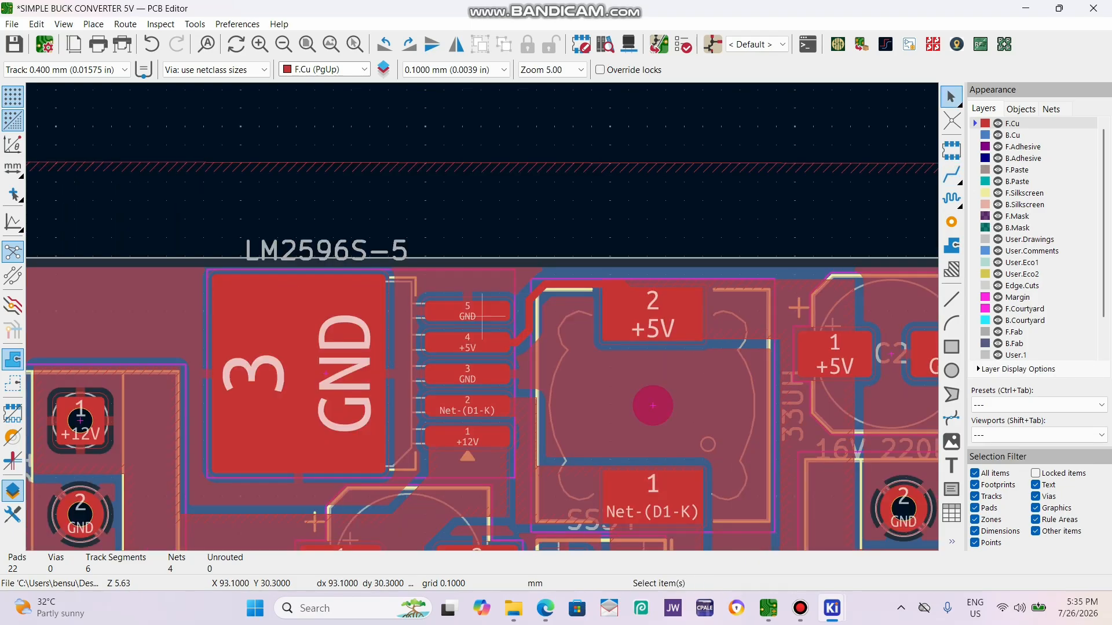
pyautogui.scroll(2, 482, 316)
pyautogui.scroll(-2, 416, 320)
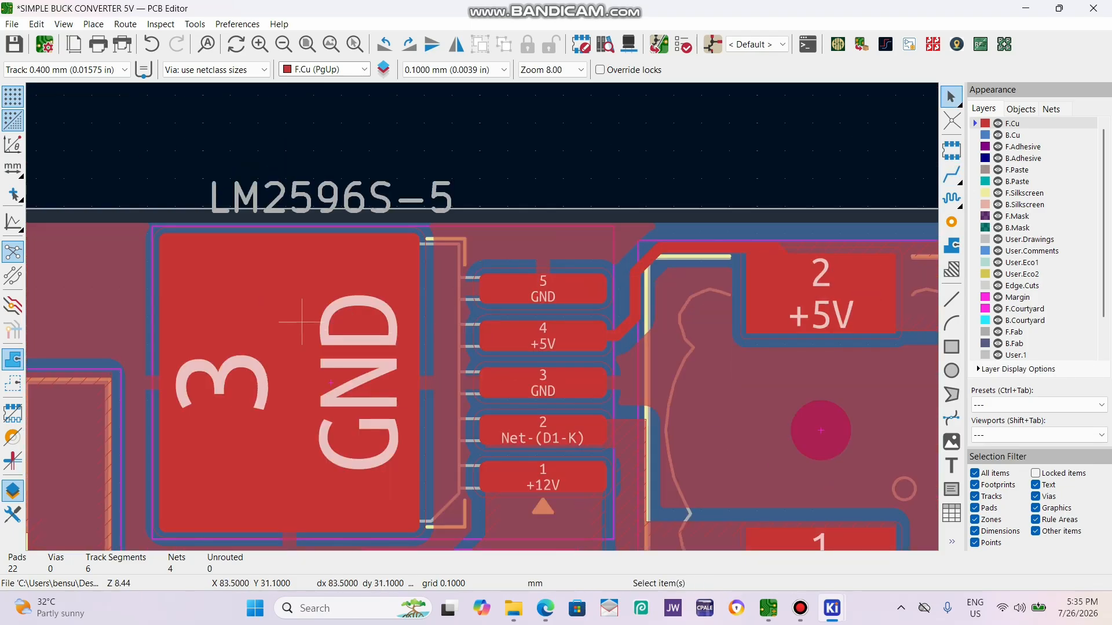
pyautogui.scroll(-1, 612, 306)
pyautogui.scroll(3, 474, 325)
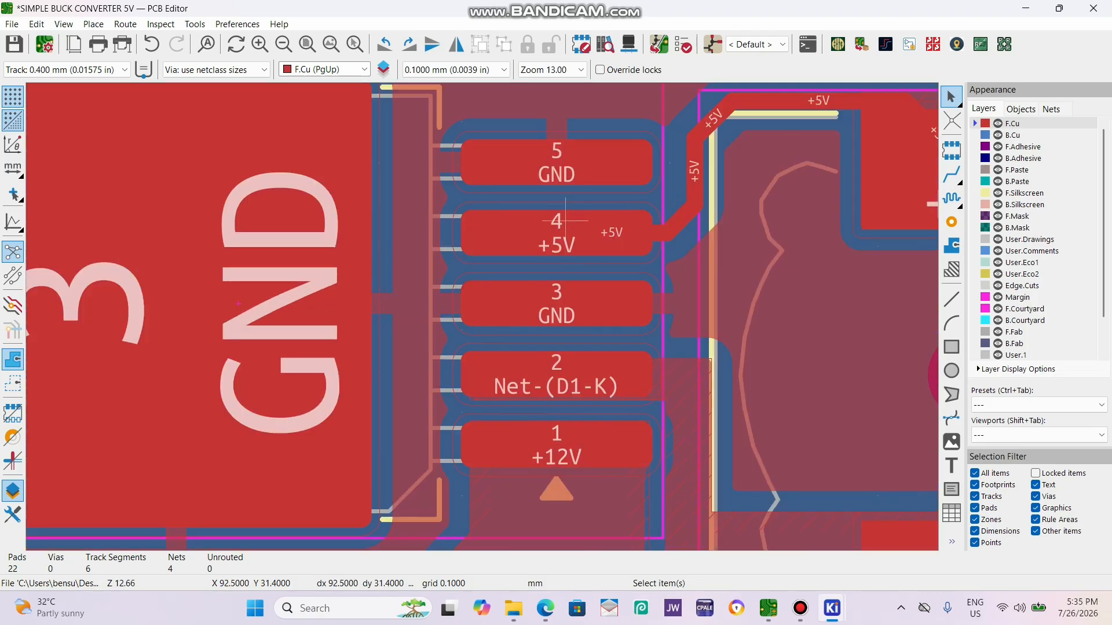
pyautogui.doubleClick(602, 154)
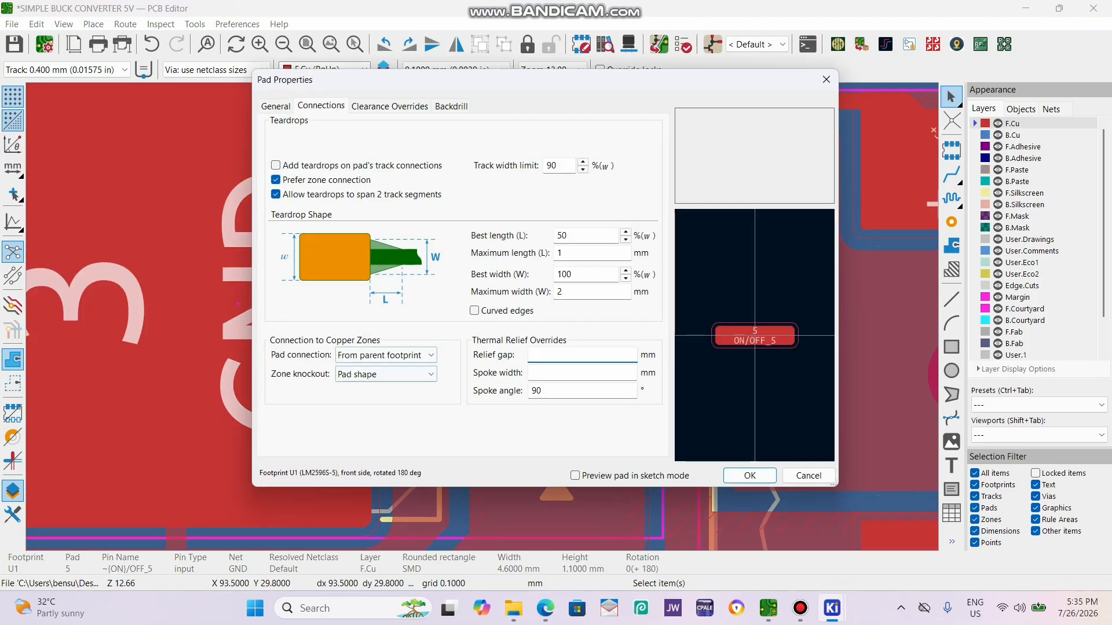
pyautogui.click(387, 356)
pyautogui.click(382, 381)
pyautogui.click(750, 475)
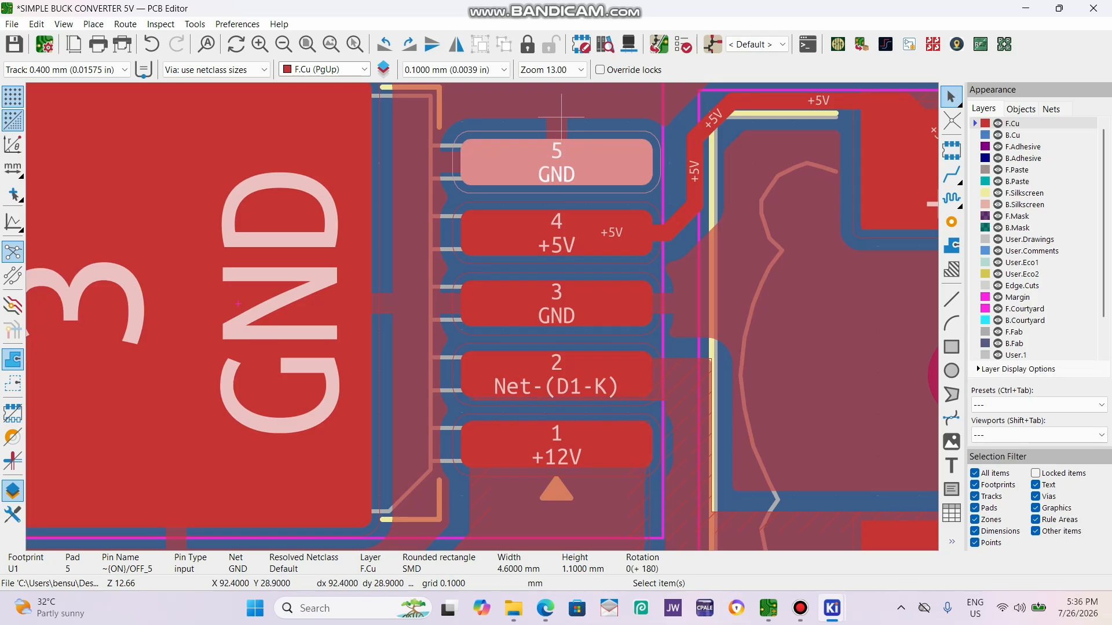
# Refill the copper zones and save the board.
pyautogui.scroll(-3, 253, 346)
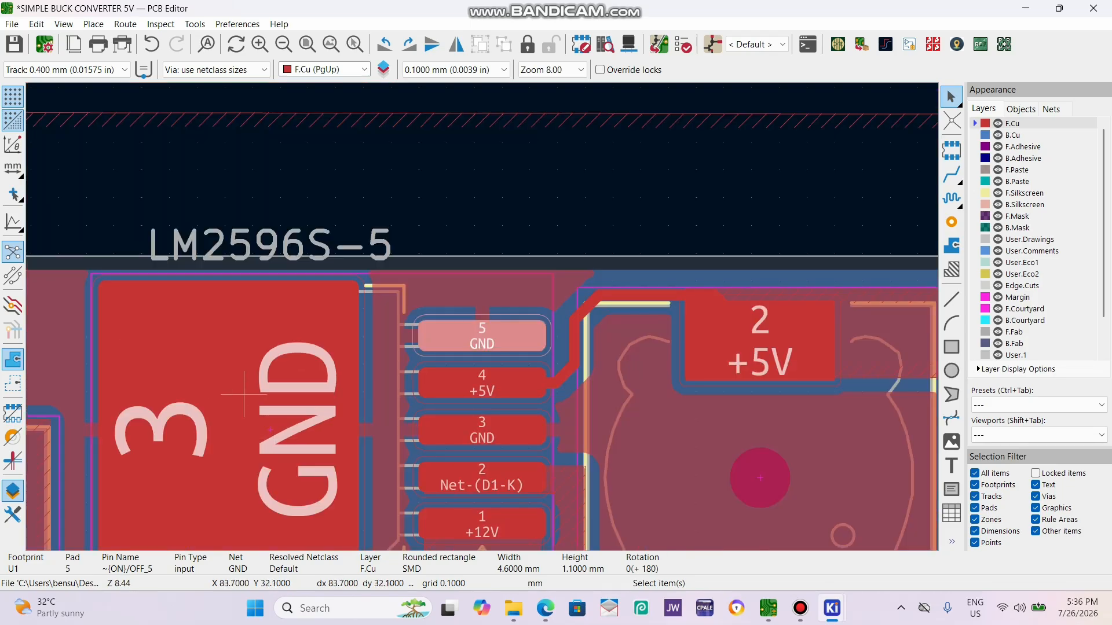
pyautogui.scroll(-2, 233, 447)
pyautogui.scroll(4, 481, 315)
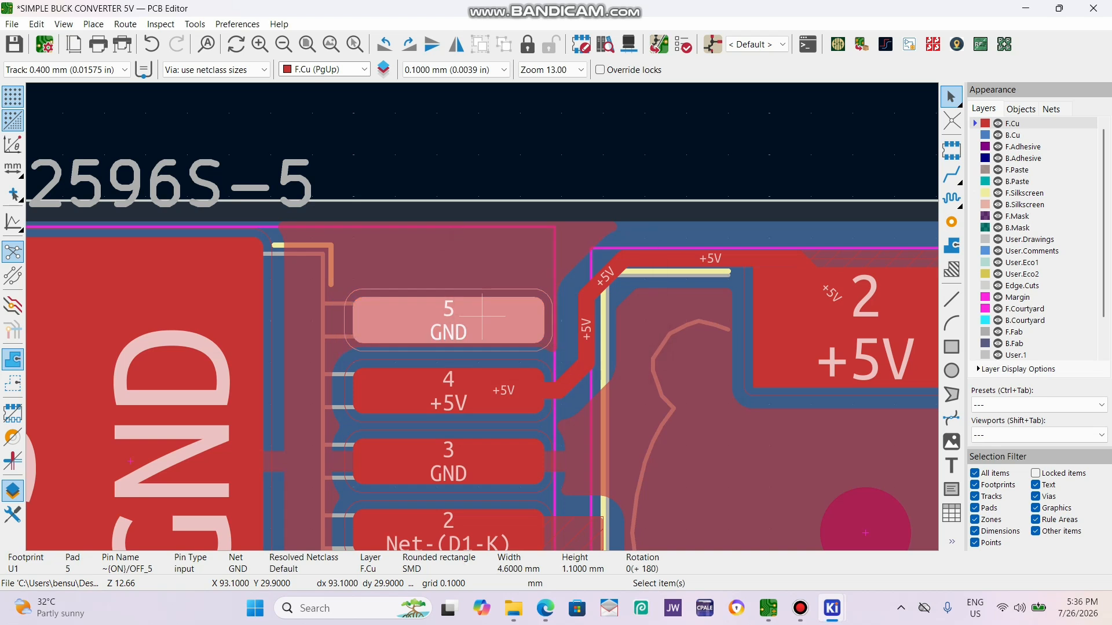
pyautogui.hotkey('ctrl', 's')
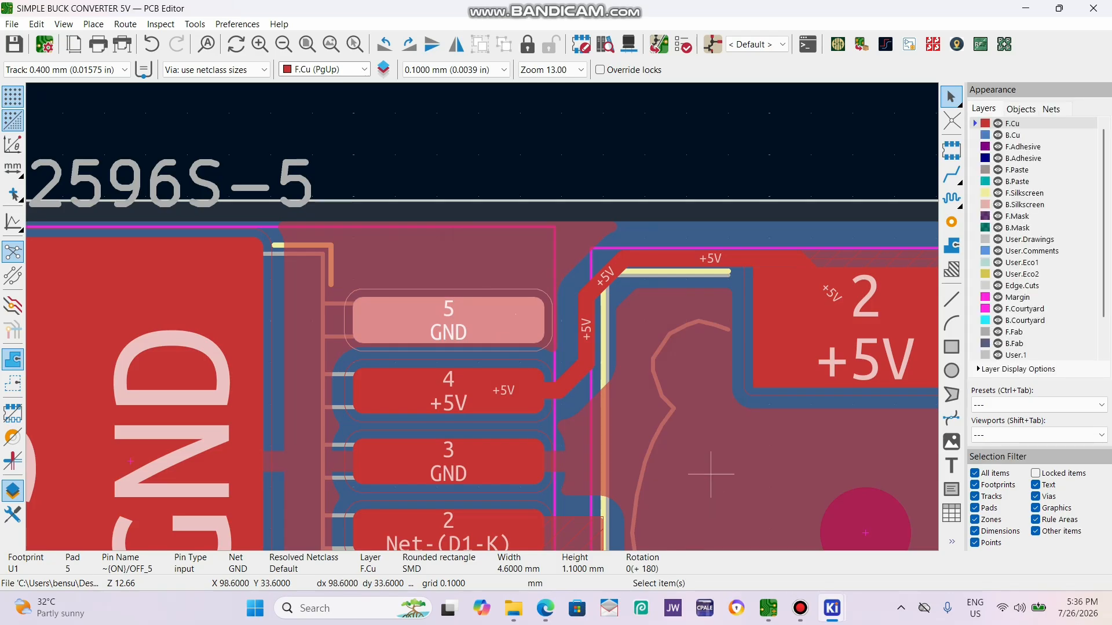
# Run the design rules check on the whole board and include warnings in the displayed results.
pyautogui.scroll(-5, 387, 266)
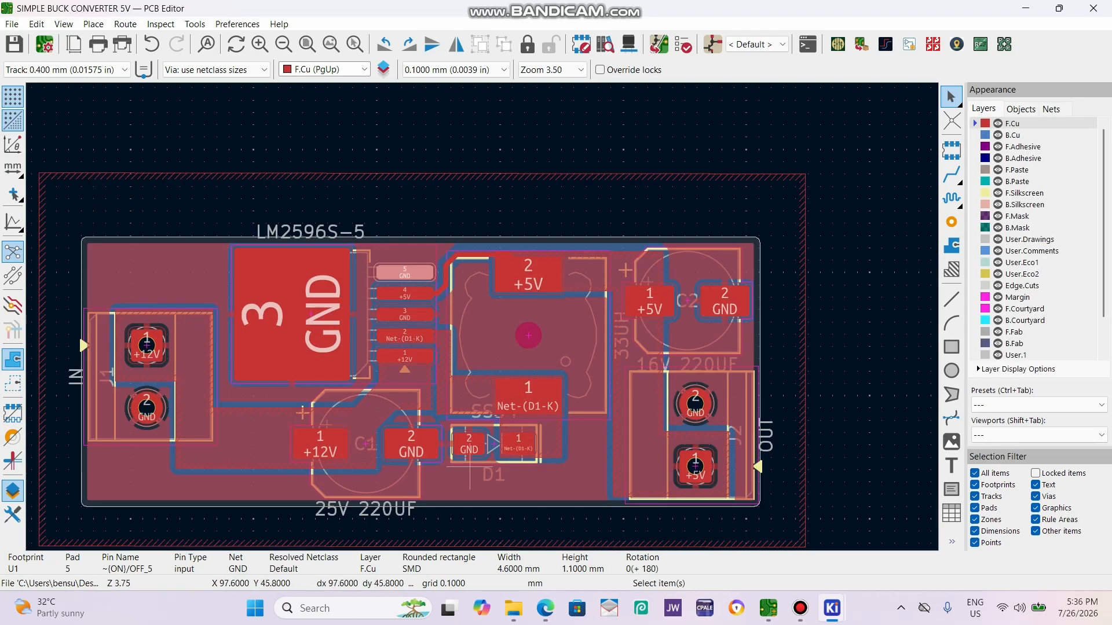
pyautogui.scroll(1, 469, 467)
pyautogui.scroll(-2, 480, 301)
pyautogui.scroll(1, 475, 279)
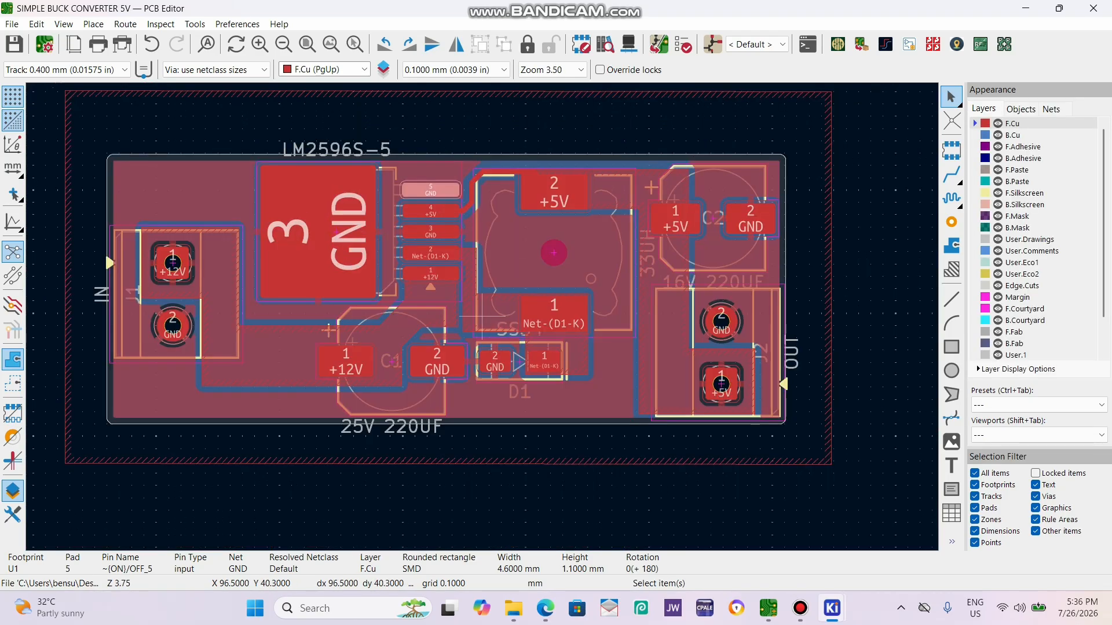
pyautogui.click(684, 44)
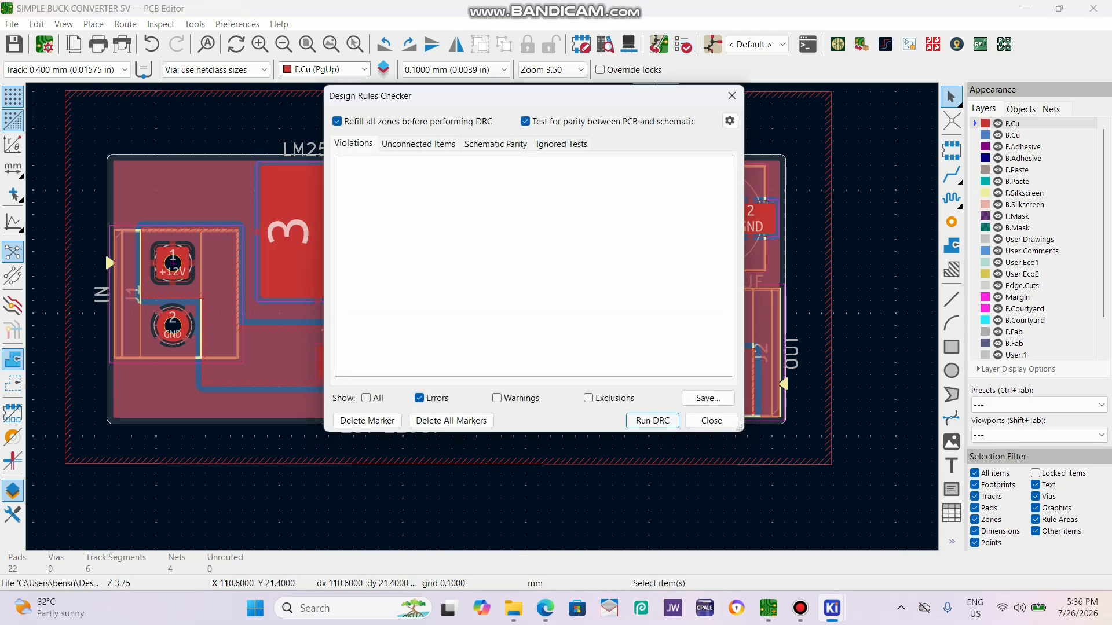
pyautogui.click(652, 421)
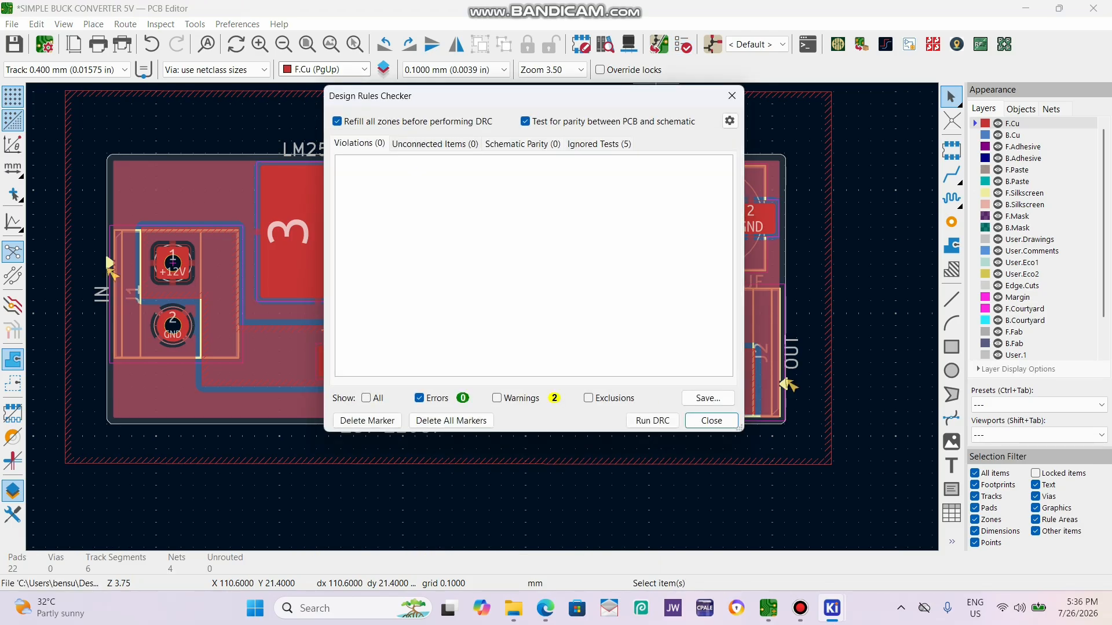
pyautogui.click(497, 398)
# Locate the violation for J2's F.Silkscreen polygon on the board and close the design rules checker.
pyautogui.click(409, 197)
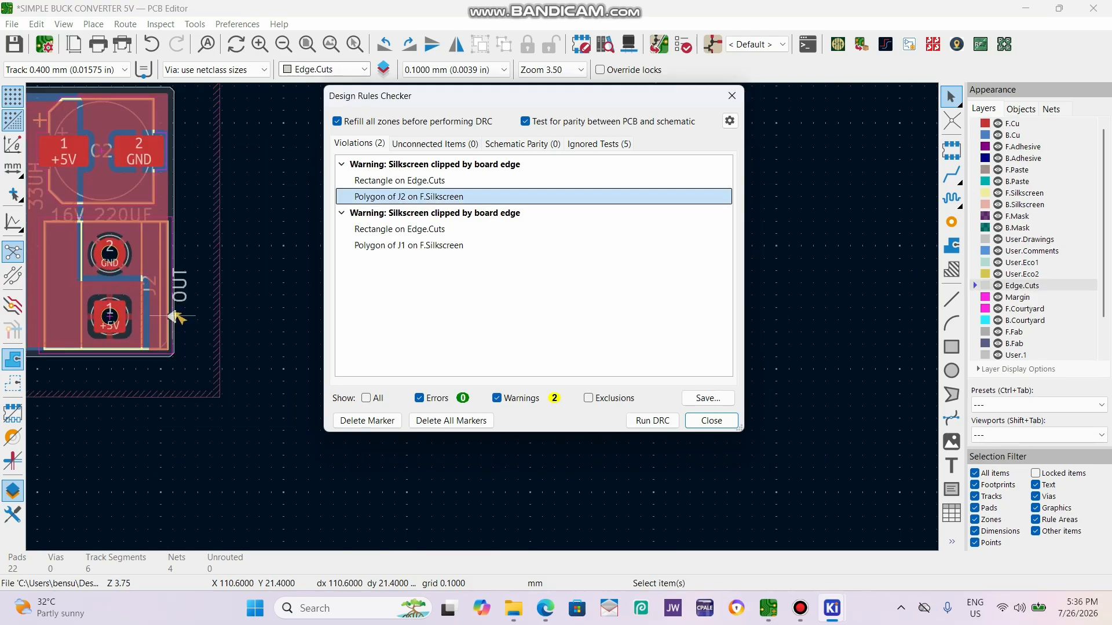
pyautogui.scroll(1, 164, 326)
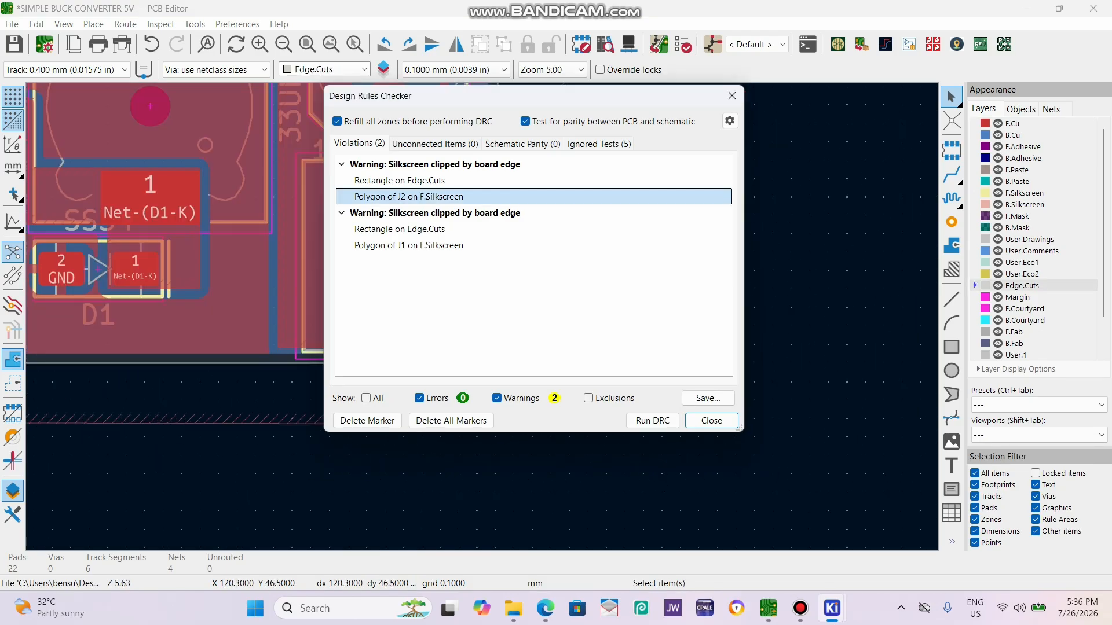
pyautogui.moveTo(654, 100); pyautogui.dragTo(893, 151)
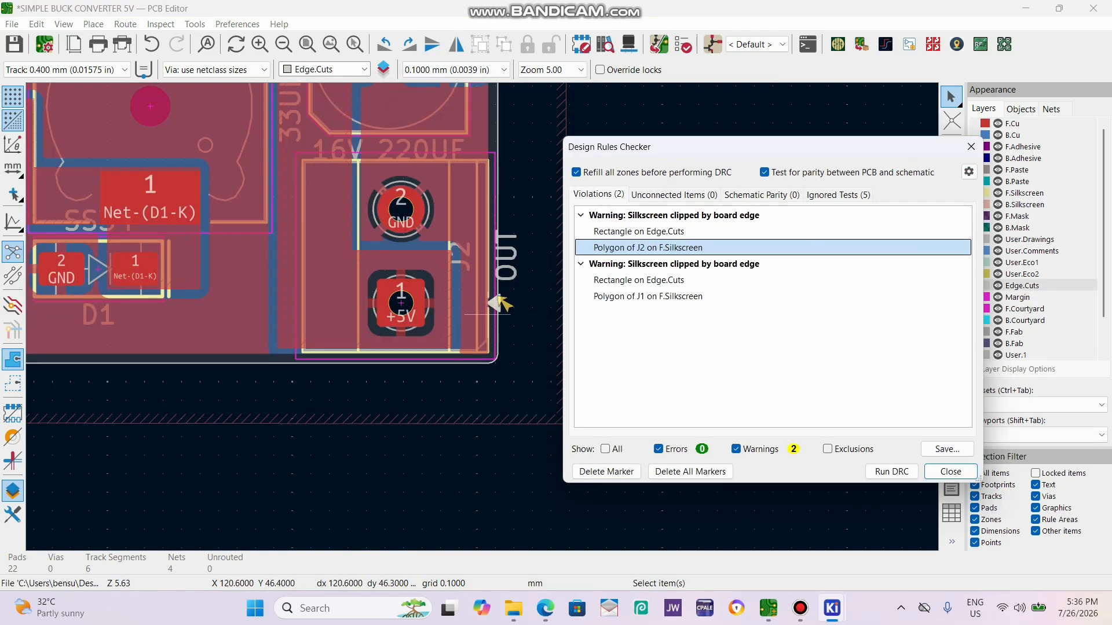
pyautogui.click(971, 147)
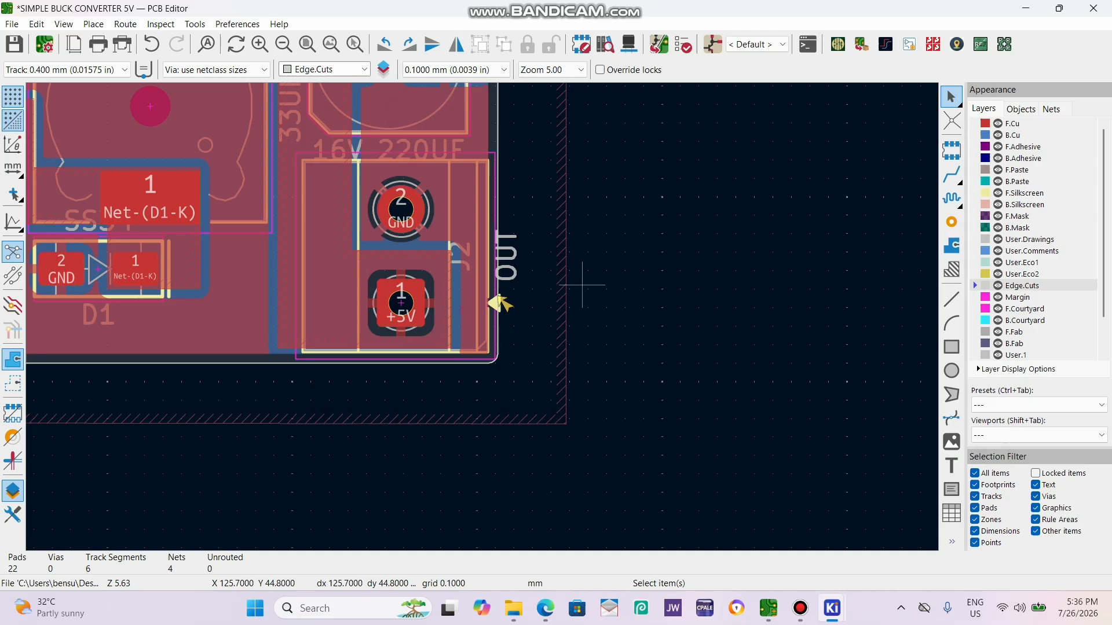
pyautogui.scroll(-2, 593, 295)
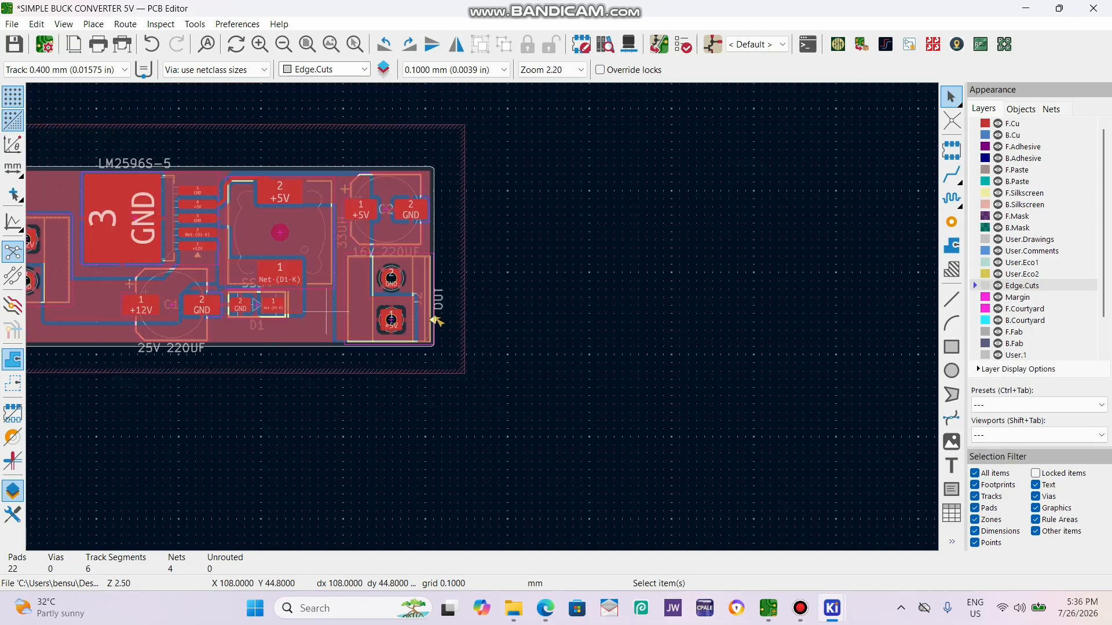
# Inspect the board in the 3D viewer from several angles, with component models hidden and shown, and close the viewer.
pyautogui.hotkey('alt', '3')
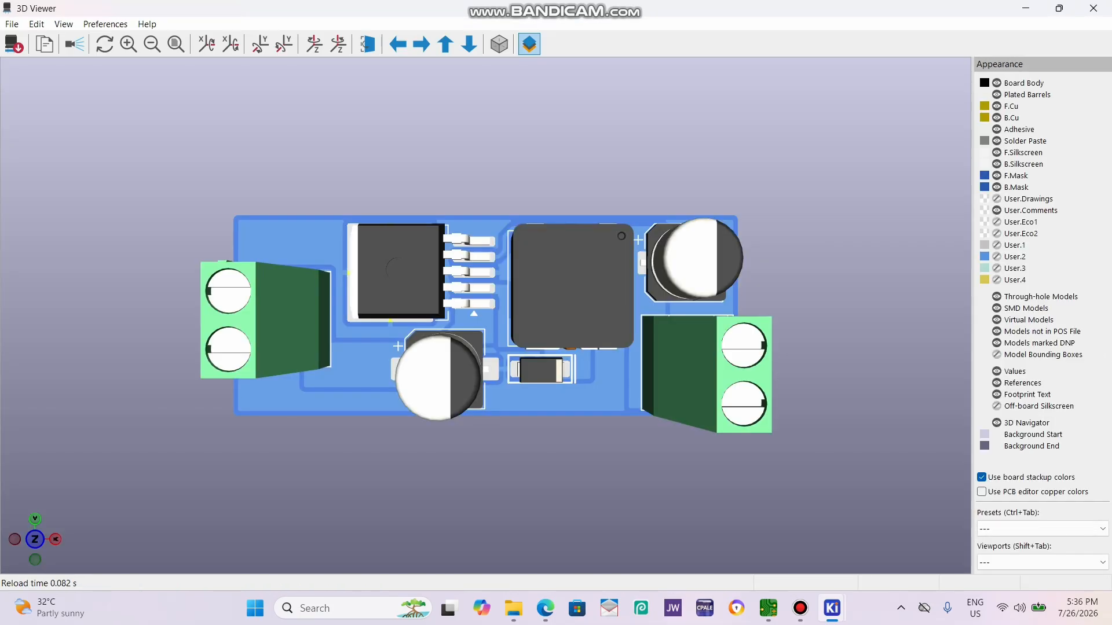
pyautogui.scroll(-4, 625, 399)
pyautogui.moveTo(649, 423); pyautogui.dragTo(666, 379)
pyautogui.moveTo(689, 336); pyautogui.dragTo(673, 385)
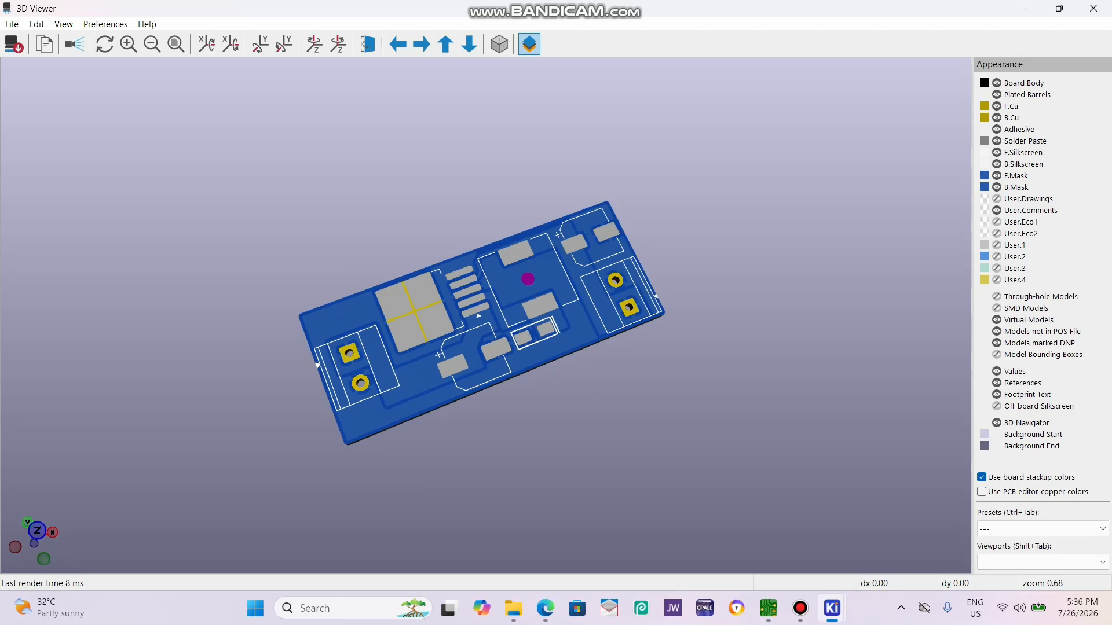
pyautogui.moveTo(672, 353); pyautogui.dragTo(625, 394)
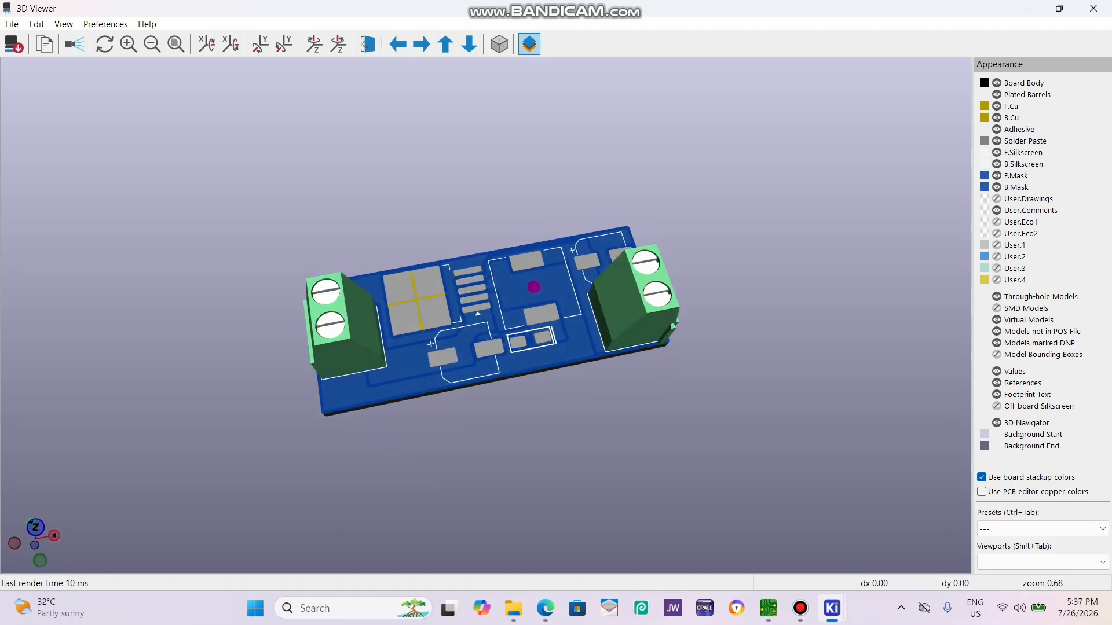
pyautogui.moveTo(666, 306); pyautogui.dragTo(509, 269)
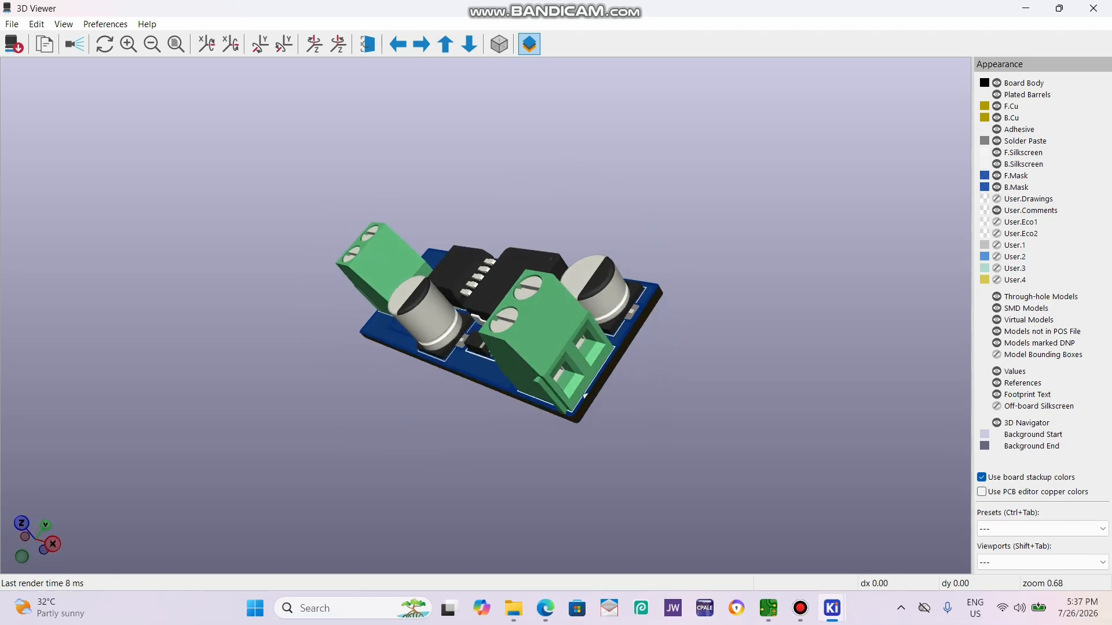
pyautogui.click(1093, 8)
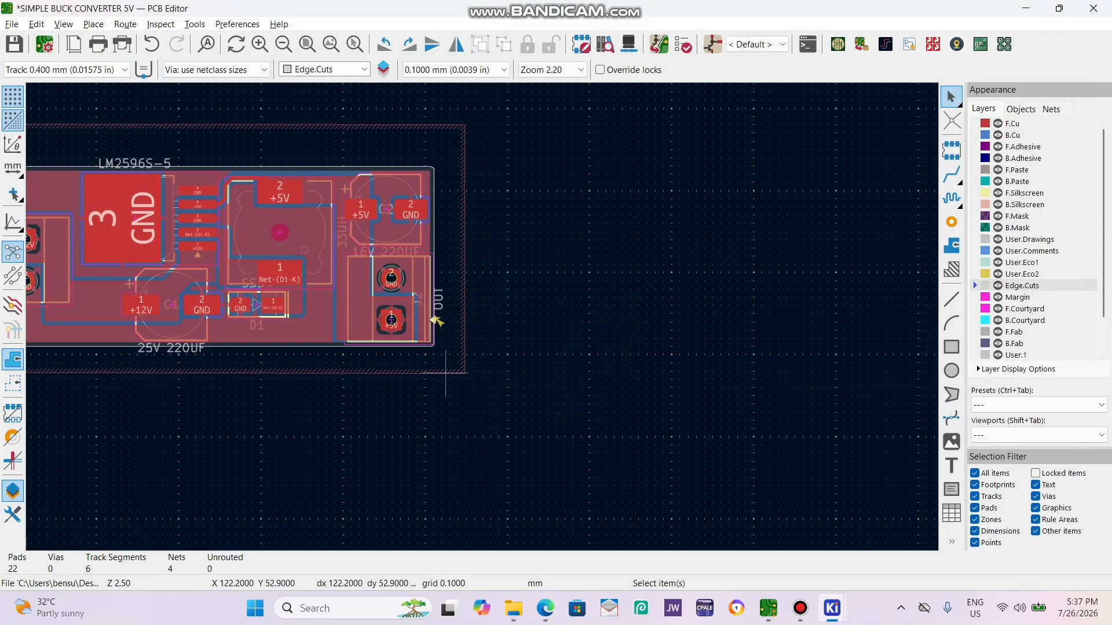
pyautogui.press('F2')
pyautogui.press('F2')
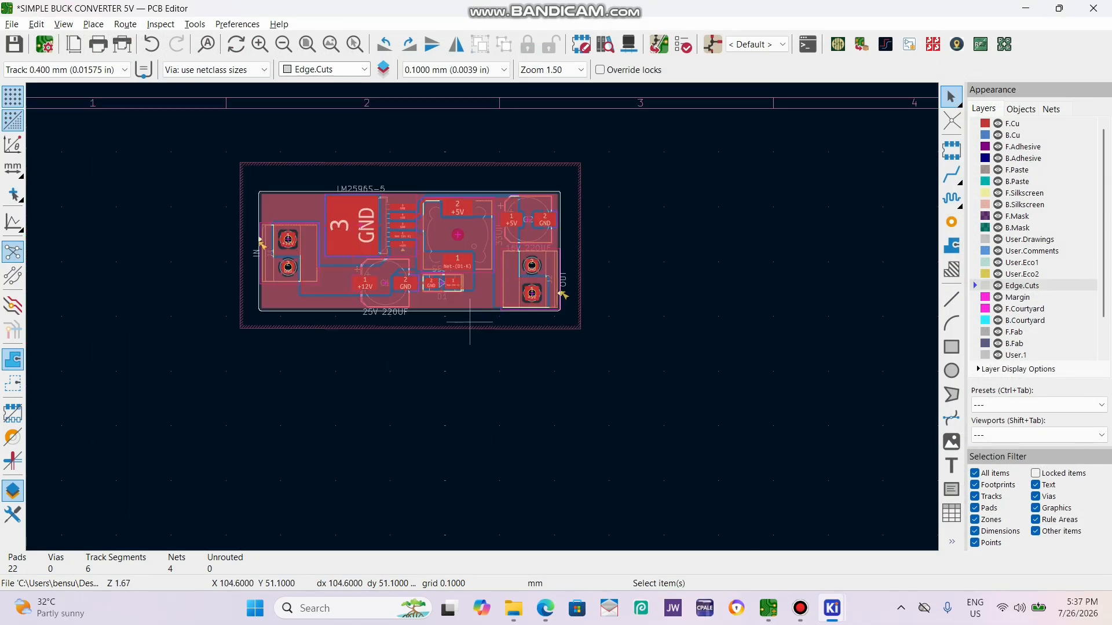
pyautogui.press('F1')
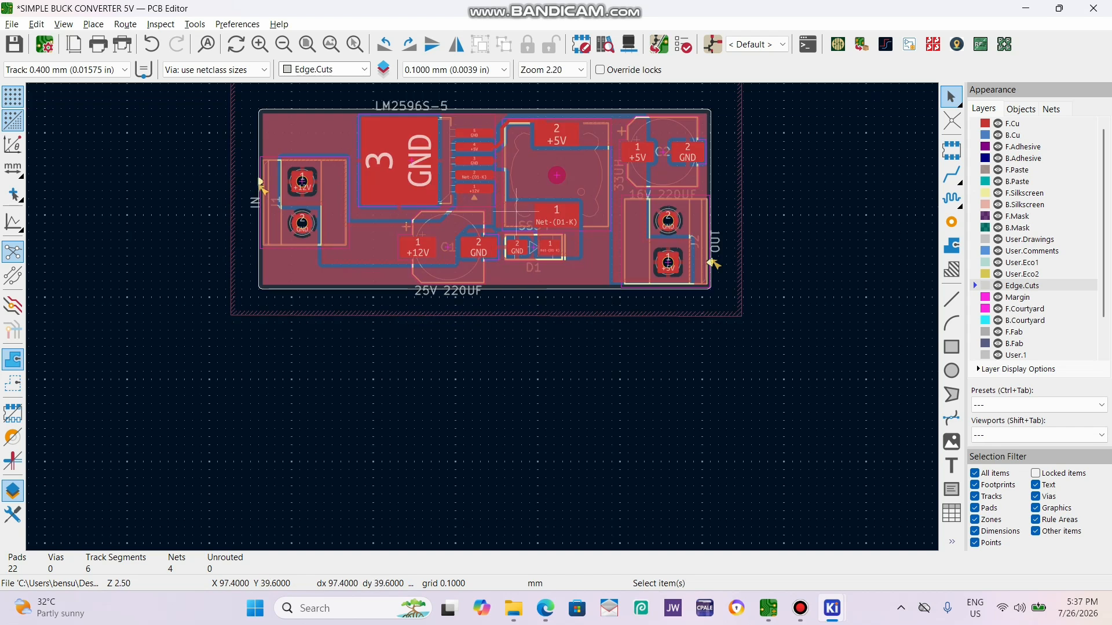
pyautogui.press('F2')
pyautogui.press('F1')
pyautogui.press('F1')
pyautogui.press('F1')
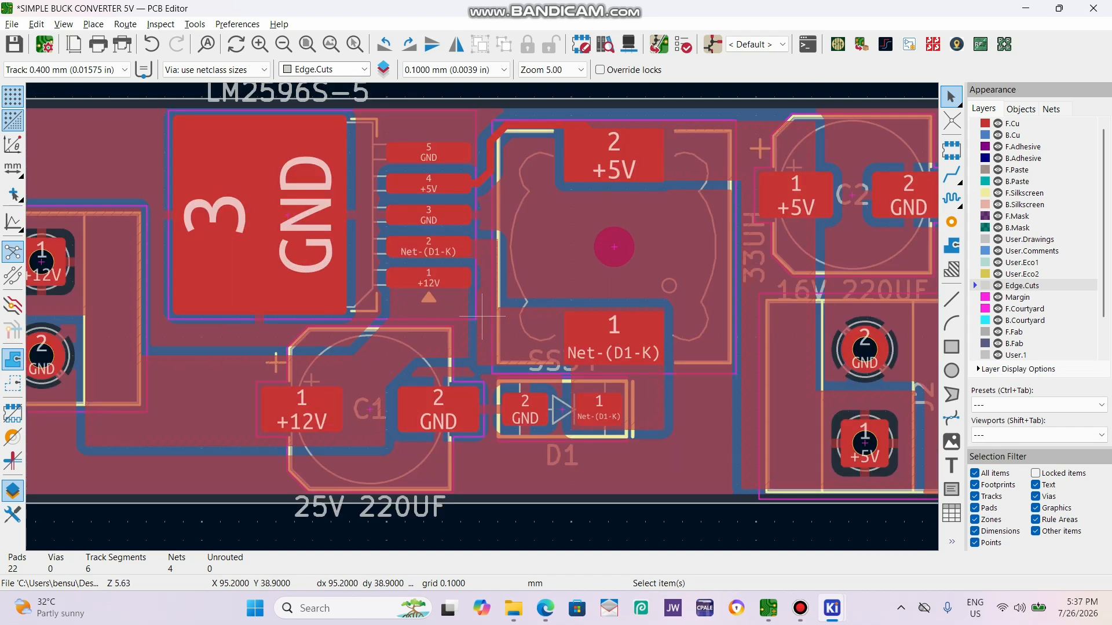
# Switch to the MAIN VENDO 1.0 board and examine its buck converter section around the large GND pad.
pyautogui.press('F2')
pyautogui.press('F2')
pyautogui.press('F1')
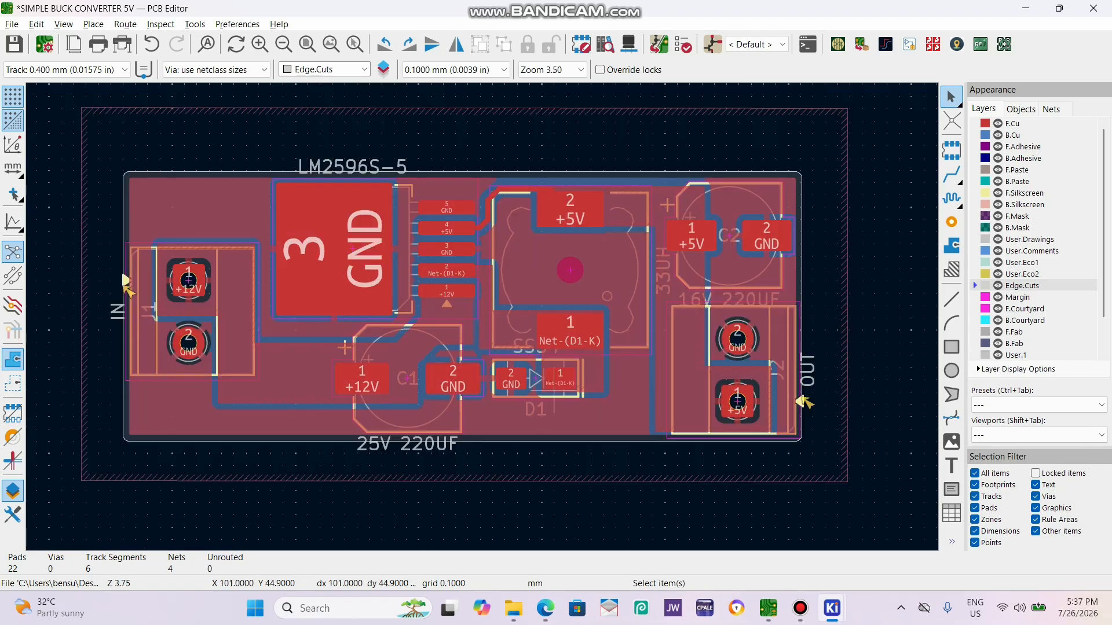
pyautogui.moveTo(768, 608)
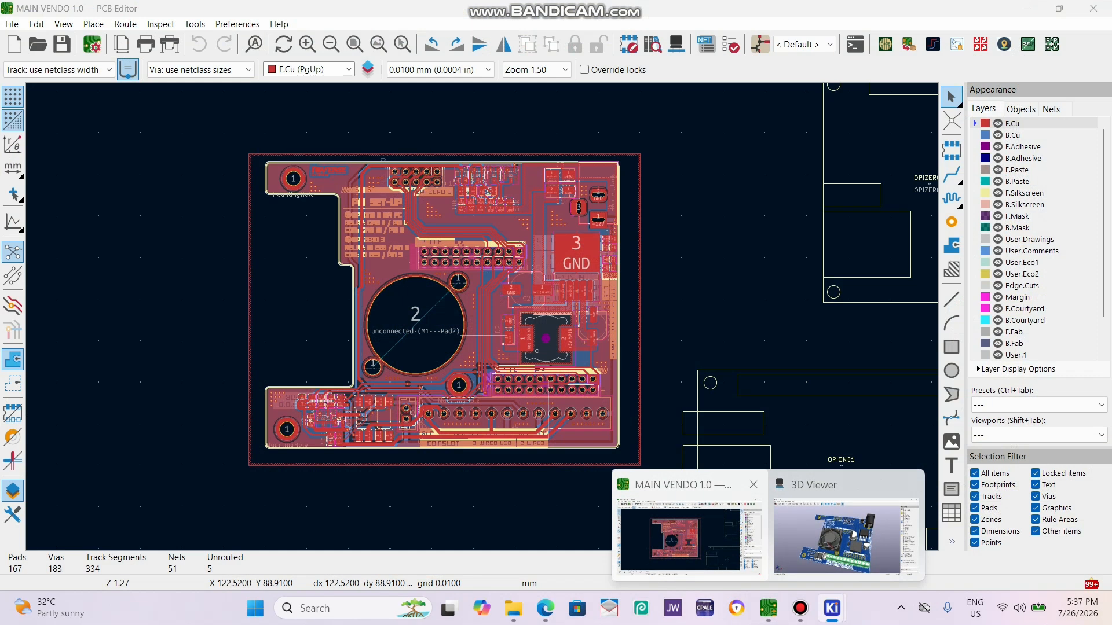
pyautogui.click(695, 536)
pyautogui.scroll(-1, 507, 278)
pyautogui.scroll(1, 517, 319)
pyautogui.scroll(3, 482, 317)
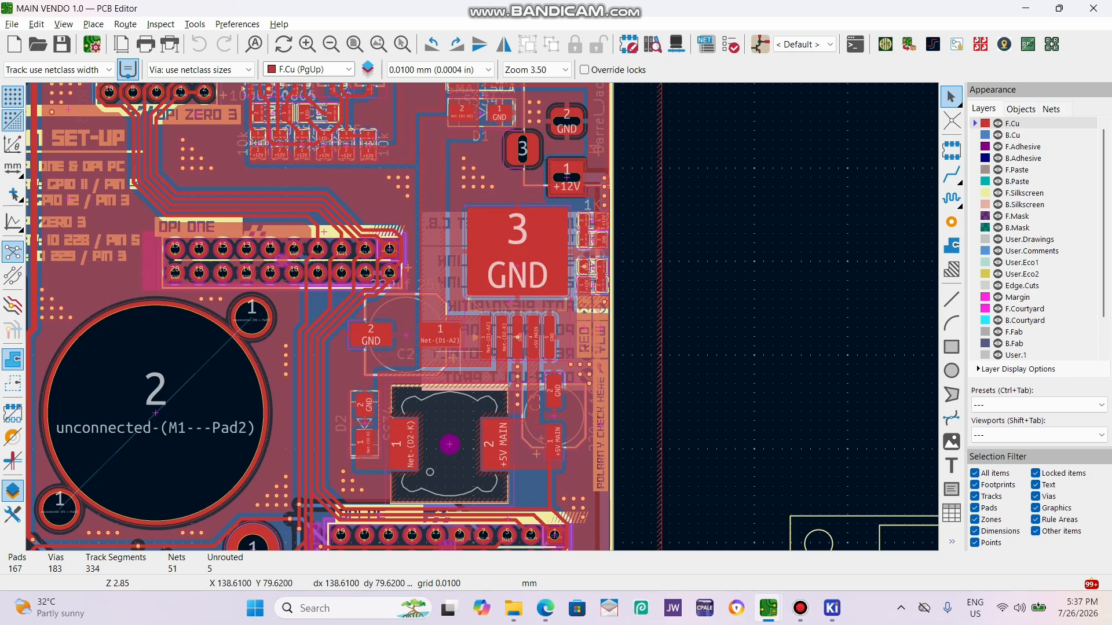
# Inspect the MAIN VENDO 1.0 board in the 3D viewer from several angles and close the viewer.
pyautogui.hotkey('alt', '3')
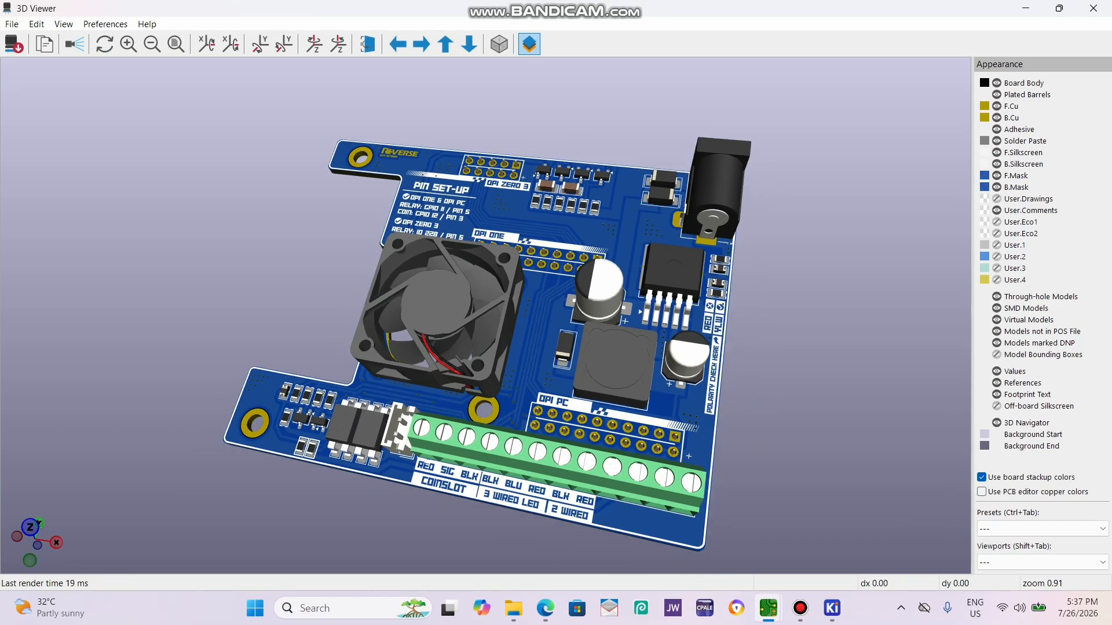
pyautogui.scroll(-1, 485, 316)
pyautogui.moveTo(544, 348); pyautogui.dragTo(550, 313)
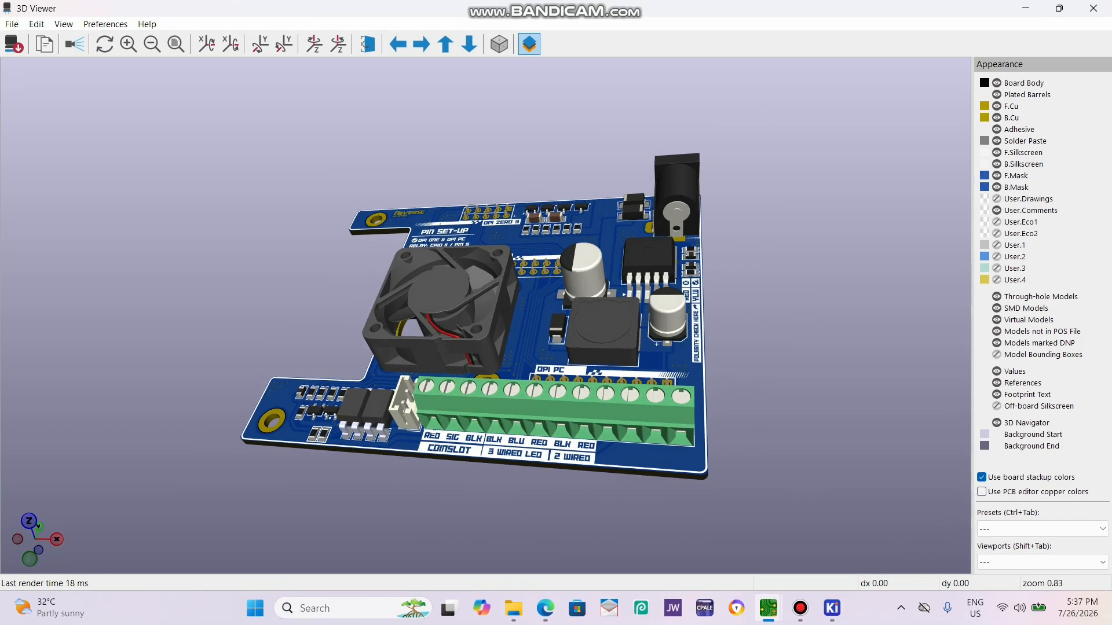
pyautogui.moveTo(625, 342); pyautogui.dragTo(426, 410)
pyautogui.moveTo(579, 377); pyautogui.dragTo(399, 333)
pyautogui.moveTo(579, 330); pyautogui.dragTo(324, 429)
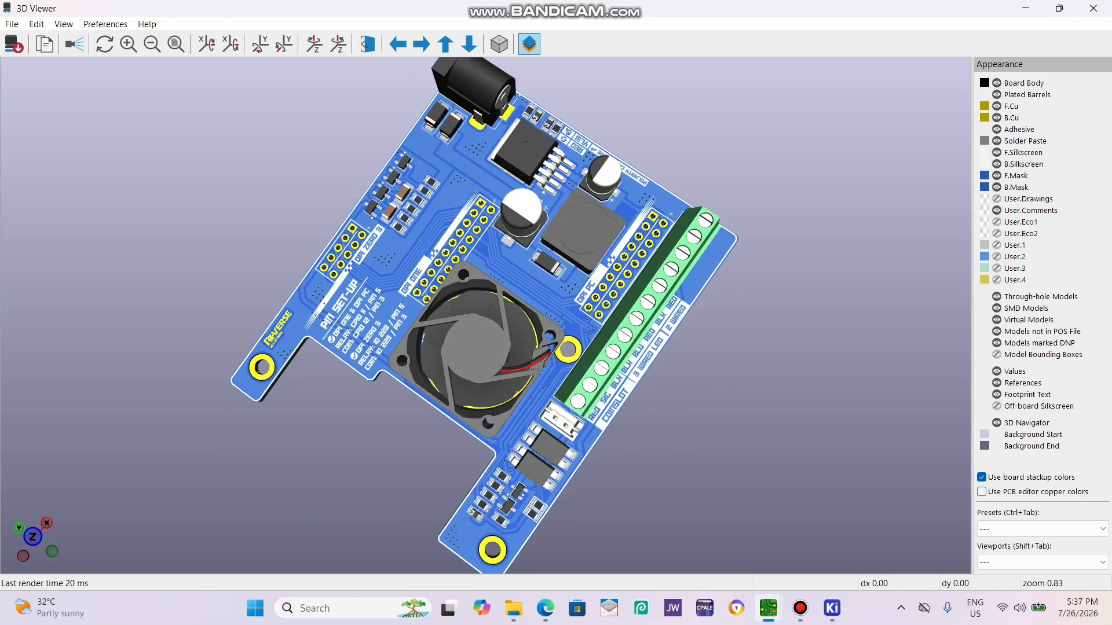
pyautogui.moveTo(579, 405); pyautogui.dragTo(435, 254)
pyautogui.moveTo(556, 277); pyautogui.dragTo(567, 459)
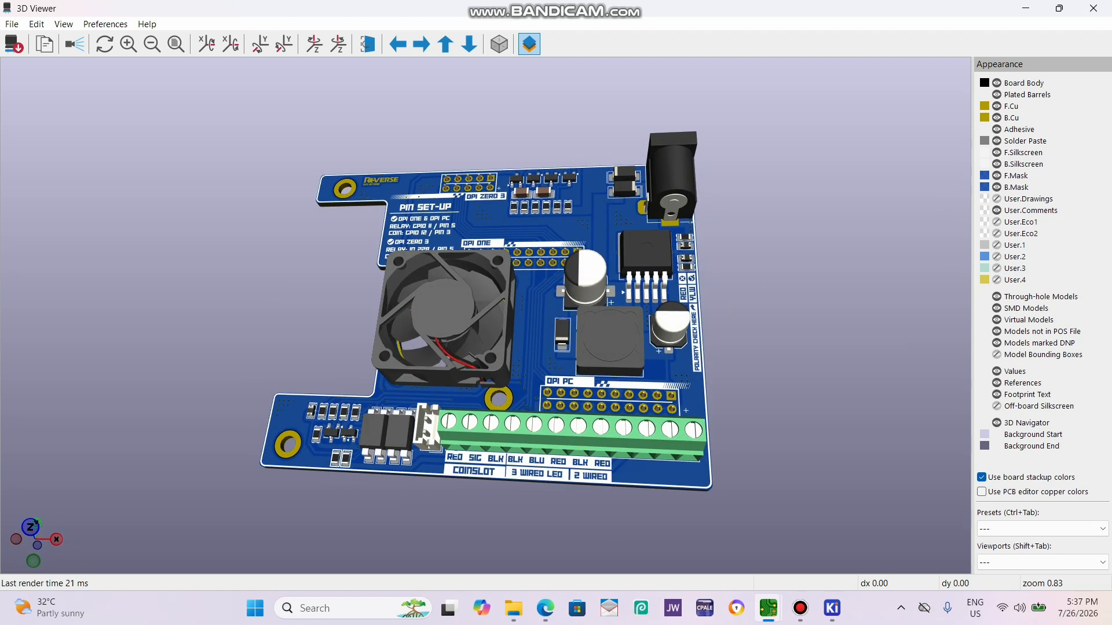
pyautogui.moveTo(568, 406)
pyautogui.mouseDown()
pyautogui.moveTo(458, 399)
pyautogui.moveTo(364, 336)
pyautogui.moveTo(521, 394)
pyautogui.moveTo(570, 397)
pyautogui.mouseUp()
pyautogui.click(1094, 8)
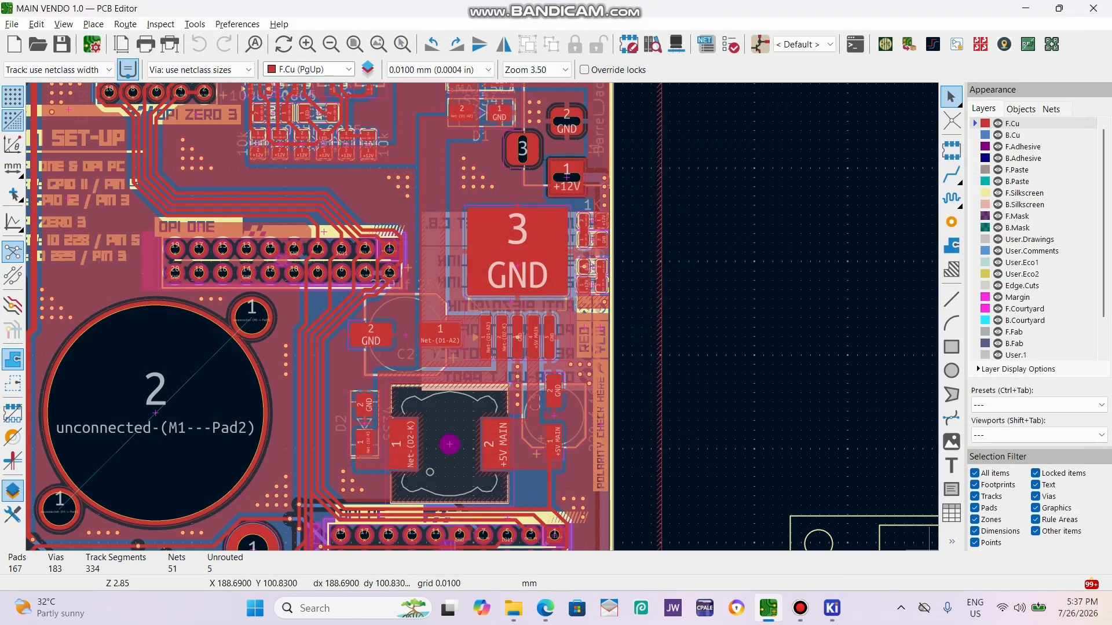
# Return to the SIMPLE BUCK CONVERTER 5V board, examine its layout and the pads around the LM2596S-5, and check its 3D view.
pyautogui.moveTo(832, 608)
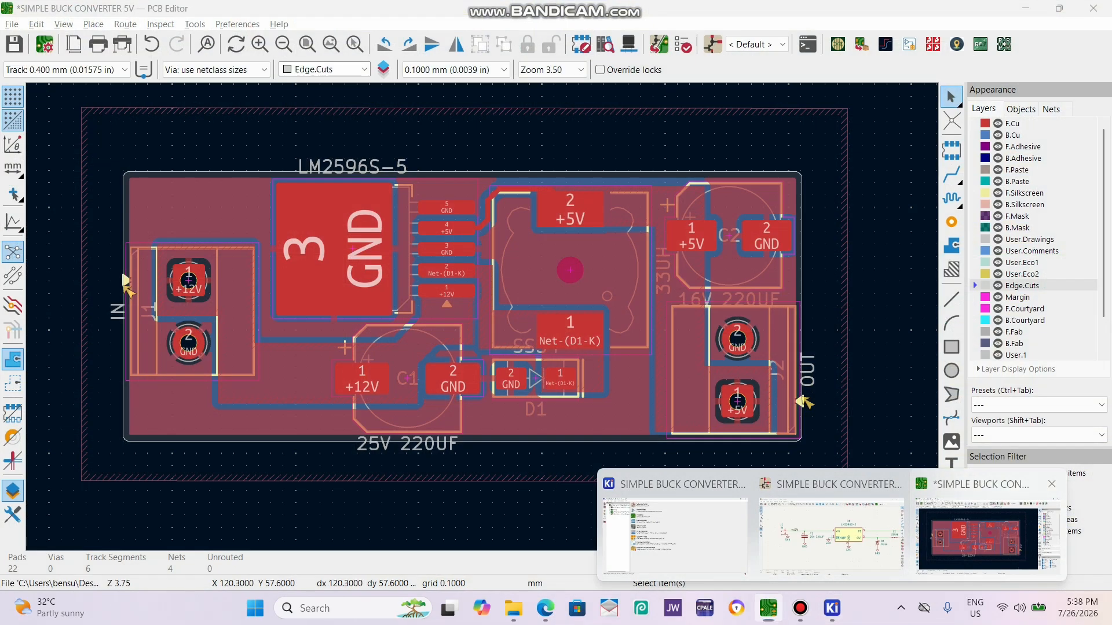
pyautogui.click(987, 532)
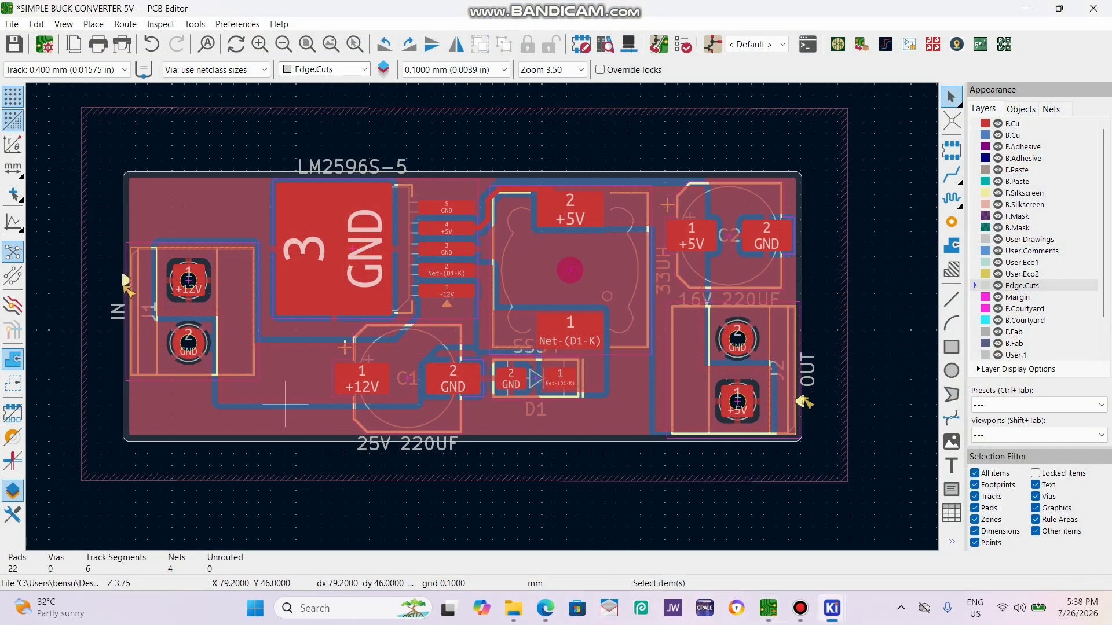
pyautogui.scroll(2, 287, 402)
pyautogui.scroll(-3, 726, 293)
pyautogui.scroll(3, 536, 156)
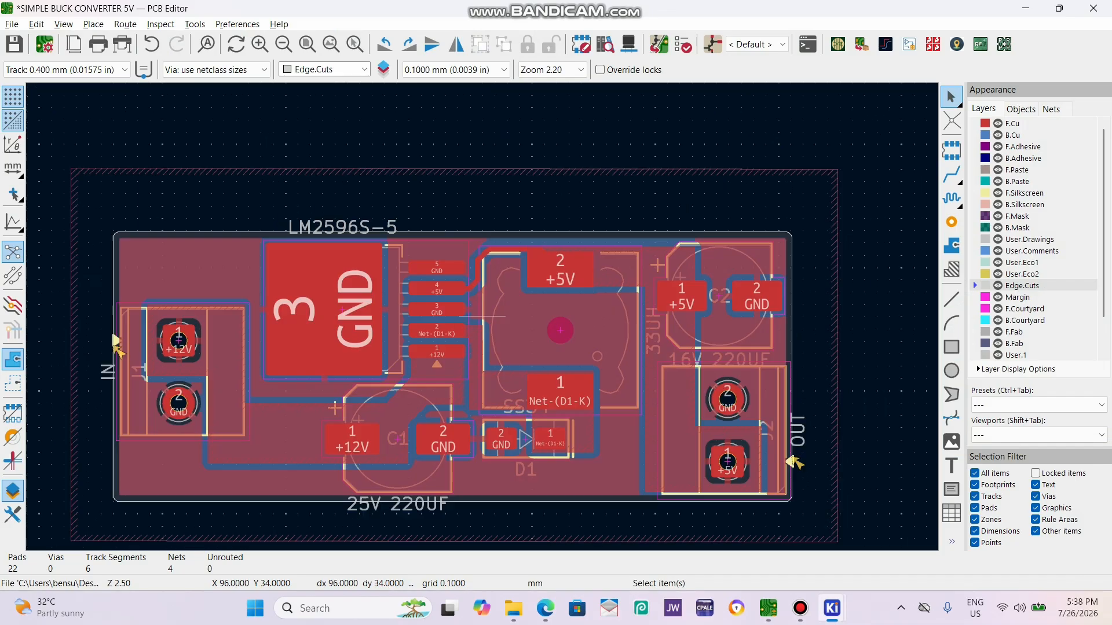
pyautogui.scroll(-3, 483, 318)
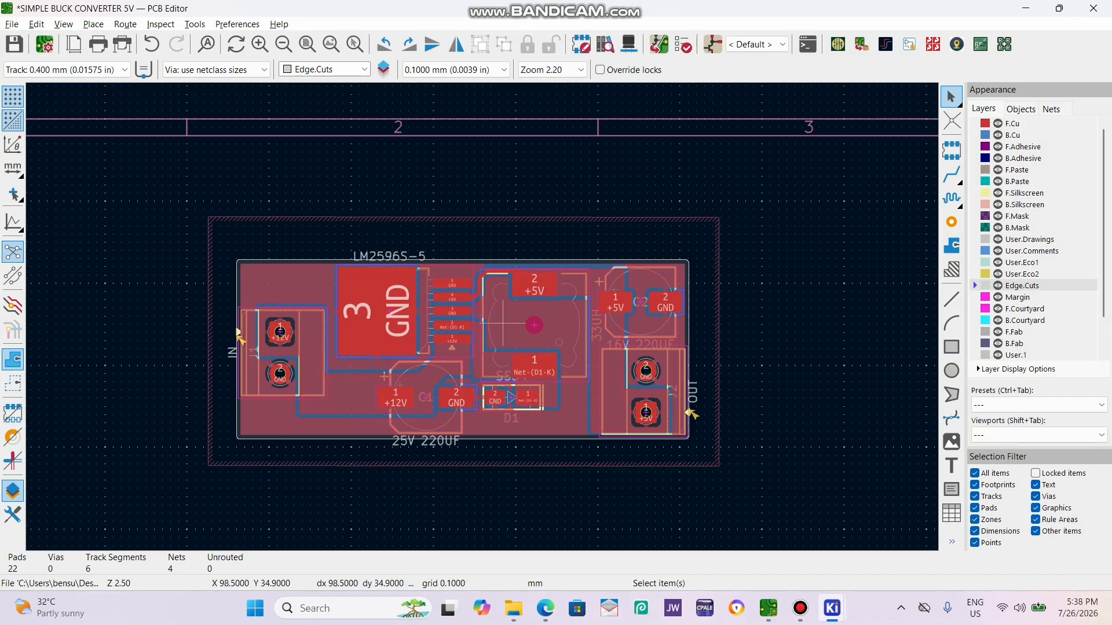
pyautogui.scroll(-2, 501, 323)
pyautogui.scroll(3, 492, 319)
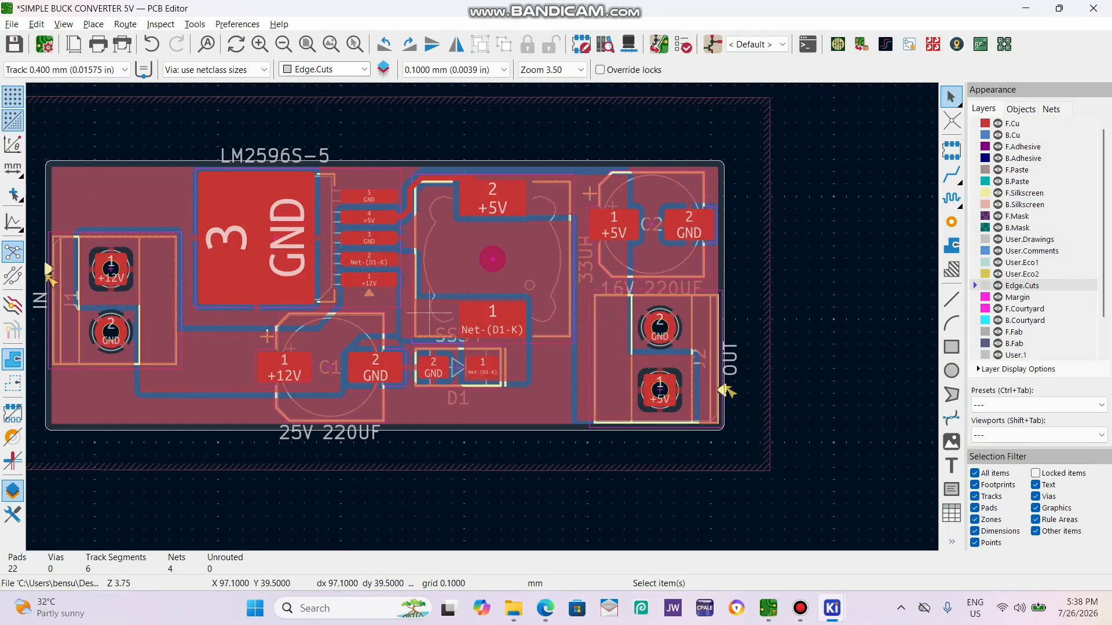
pyautogui.scroll(-2, 475, 313)
pyautogui.scroll(2, 467, 314)
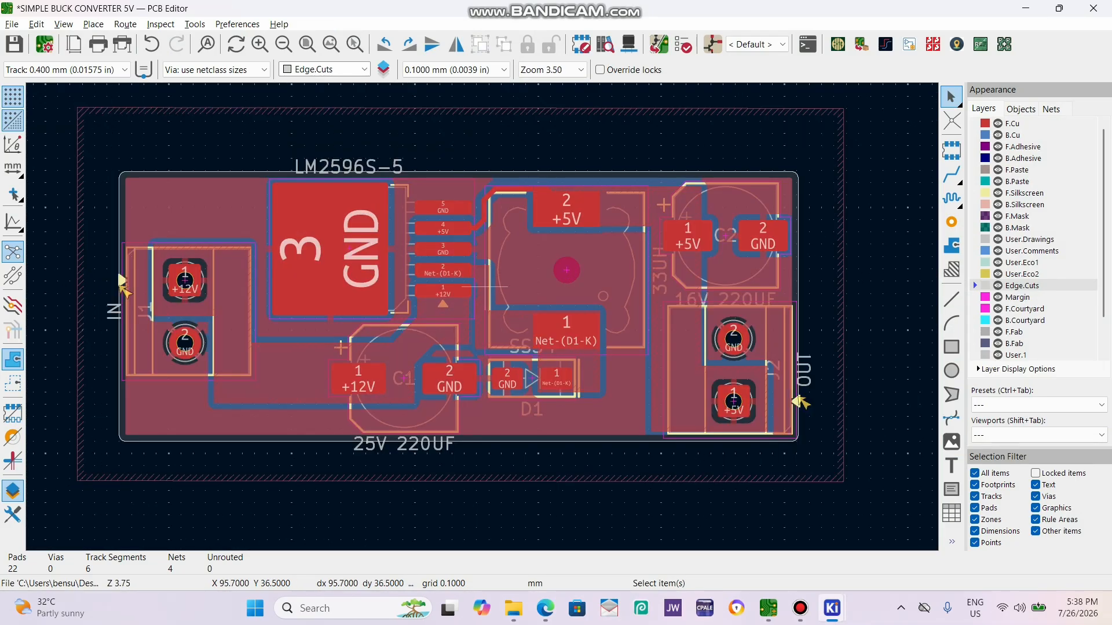
pyautogui.scroll(1, 481, 316)
pyautogui.scroll(1, 482, 316)
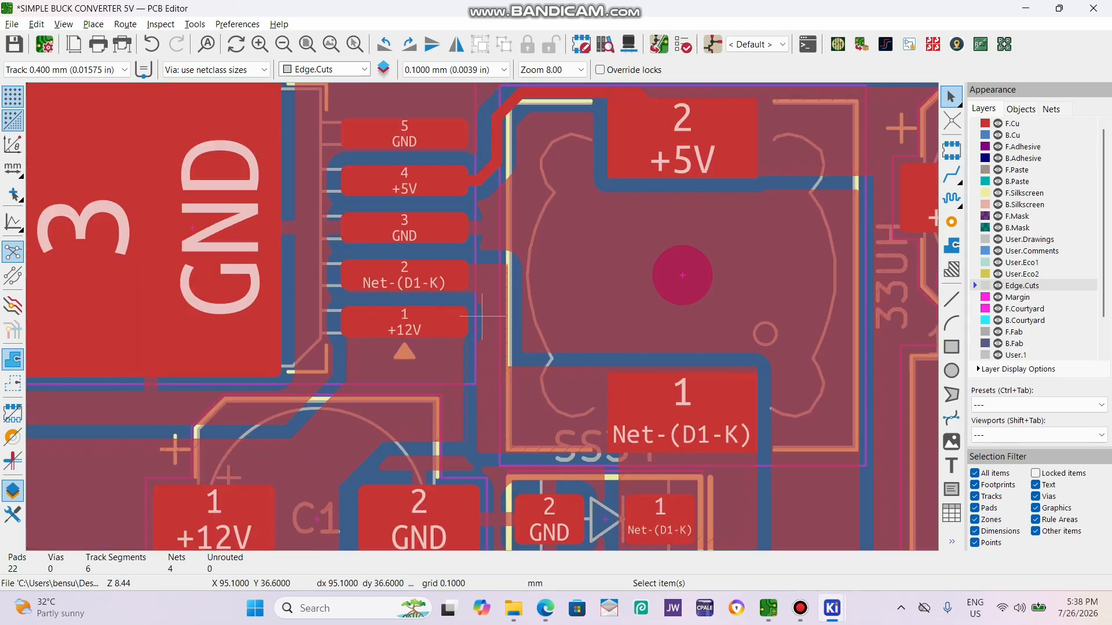
pyautogui.scroll(1, 482, 316)
pyautogui.scroll(-2, 482, 316)
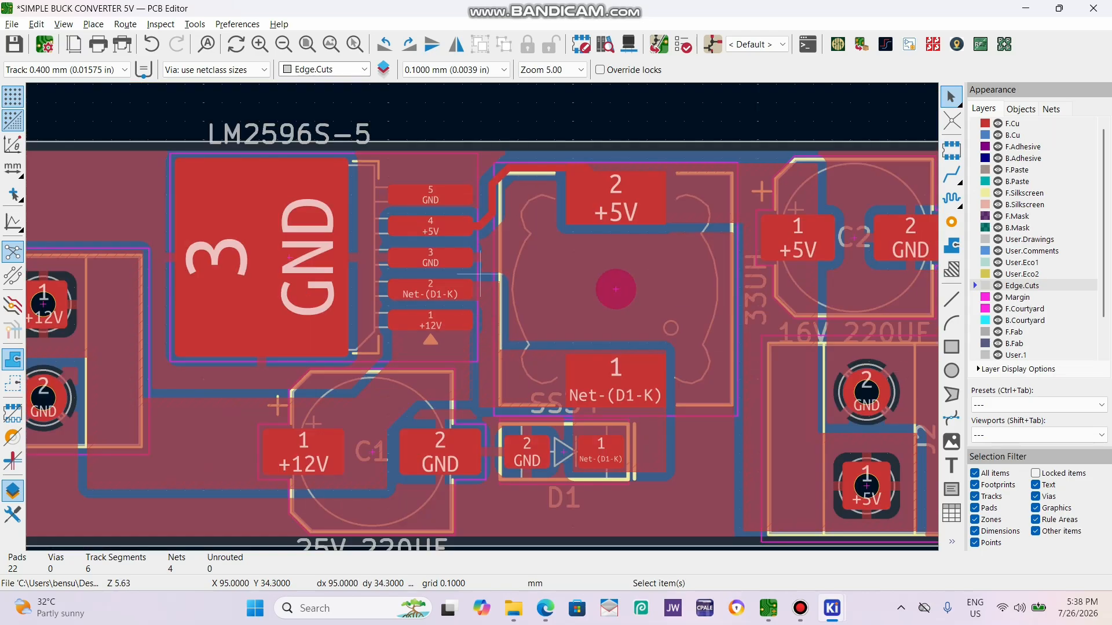
pyautogui.hotkey('alt', '3')
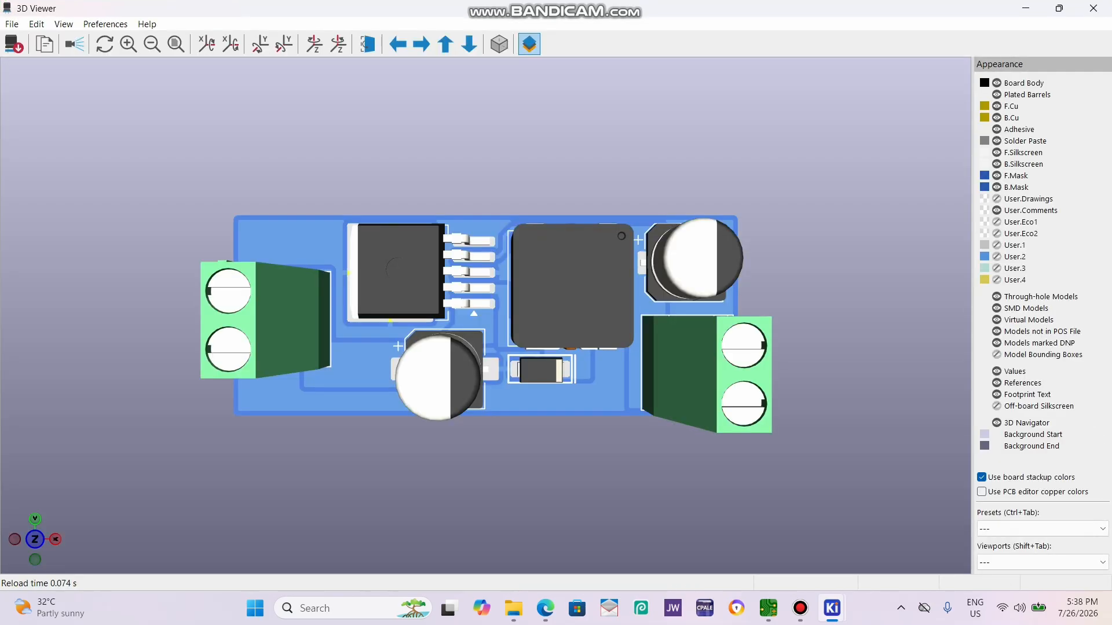
pyautogui.click(1093, 8)
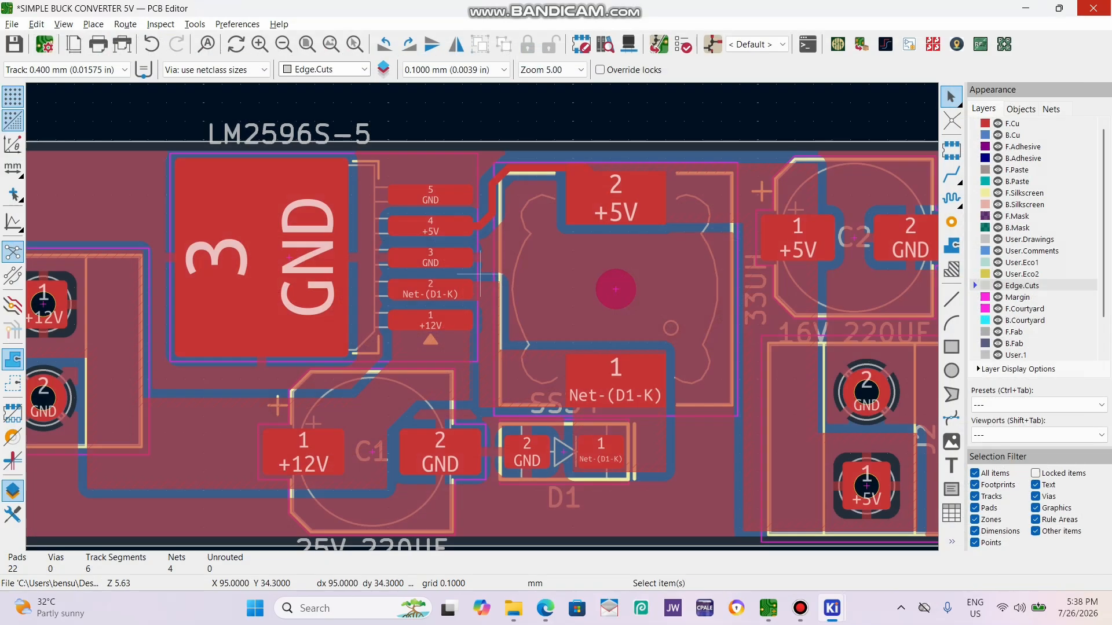
# Make F.Silkscreen the active layer and place the horizontal text "12V" above connector J1.
pyautogui.scroll(-1, 438, 510)
pyautogui.scroll(1, 341, 220)
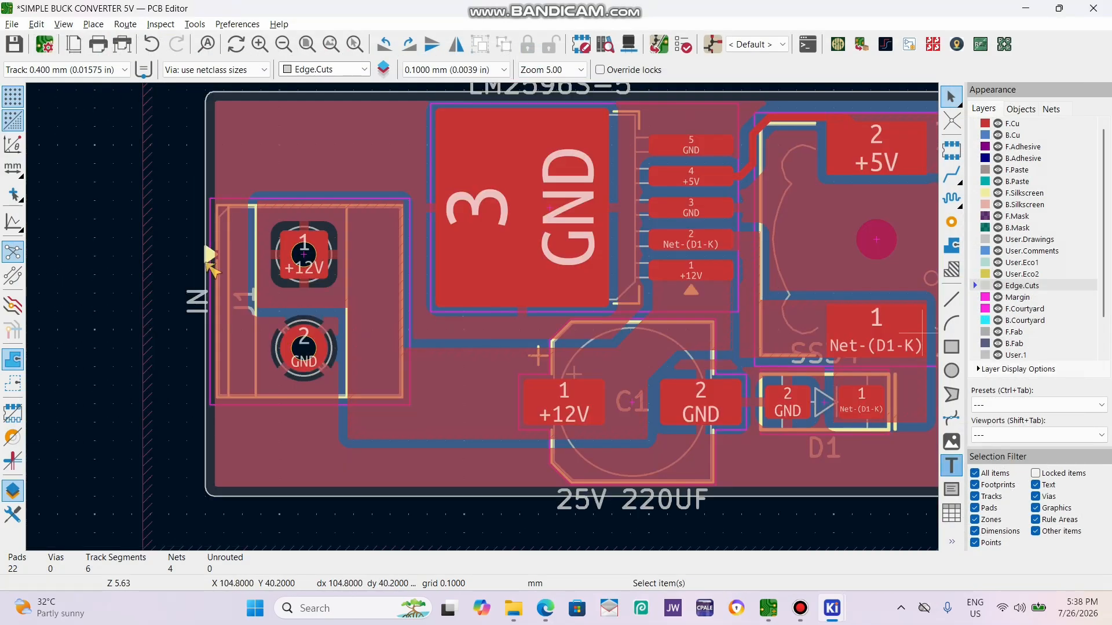
pyautogui.hotkey('ctrl', 'shift', 't')
pyautogui.click(209, 264)
pyautogui.click(657, 141)
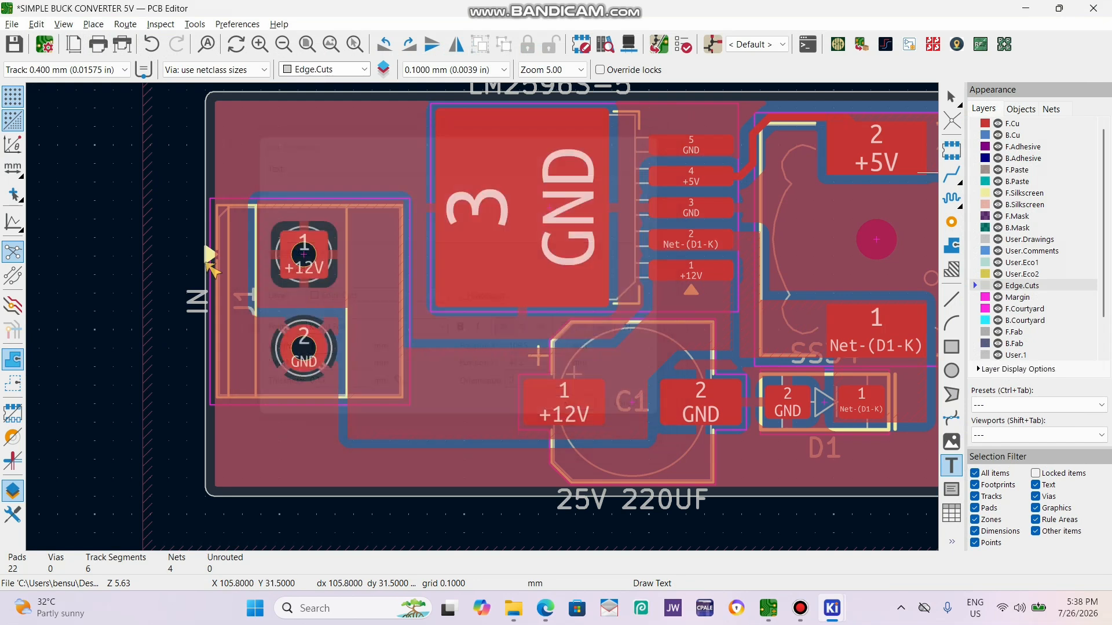
pyautogui.click(1023, 194)
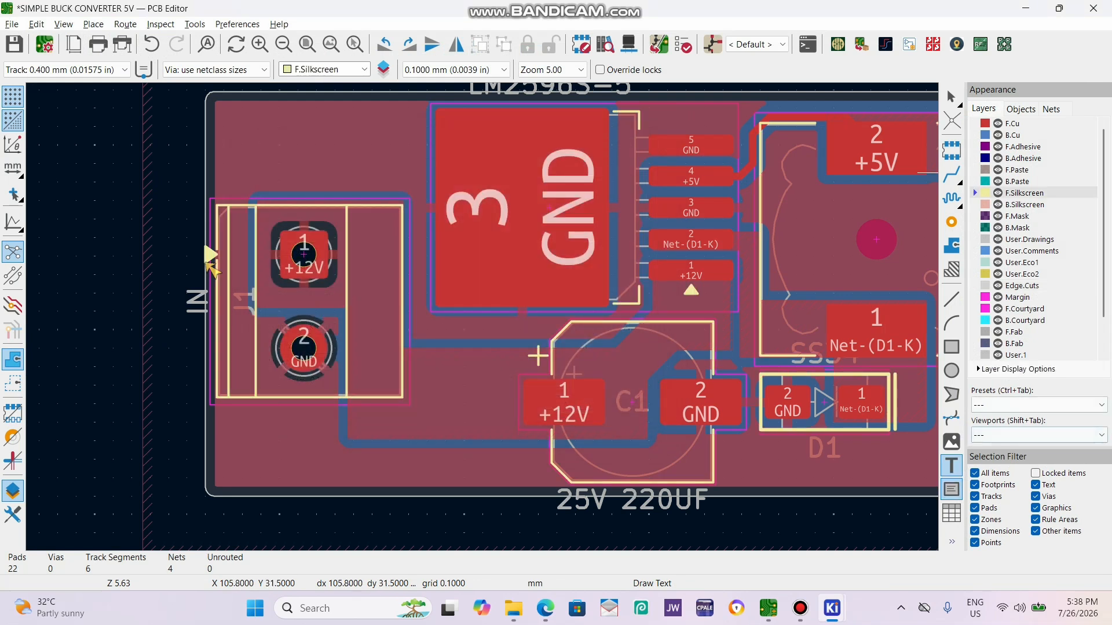
pyautogui.click(208, 263)
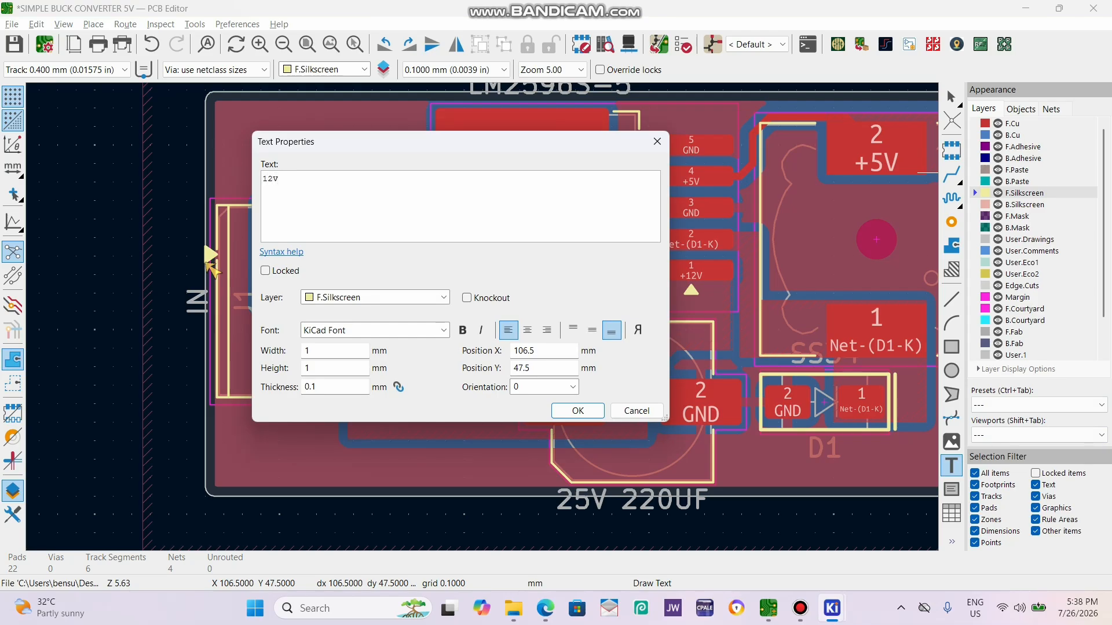
pyautogui.press('Return')
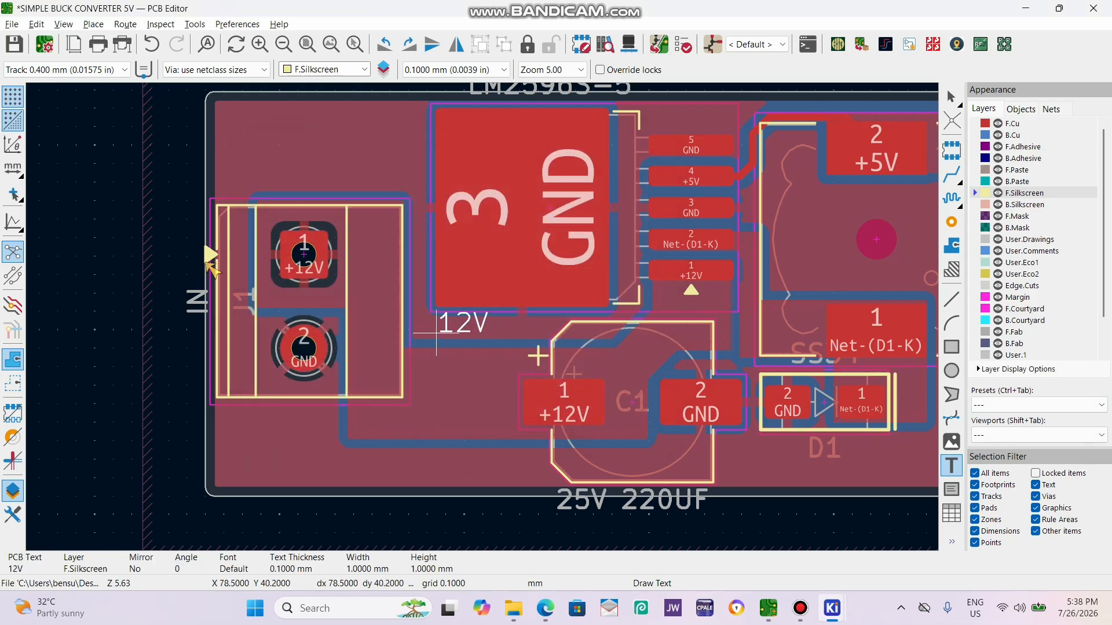
pyautogui.press('r')
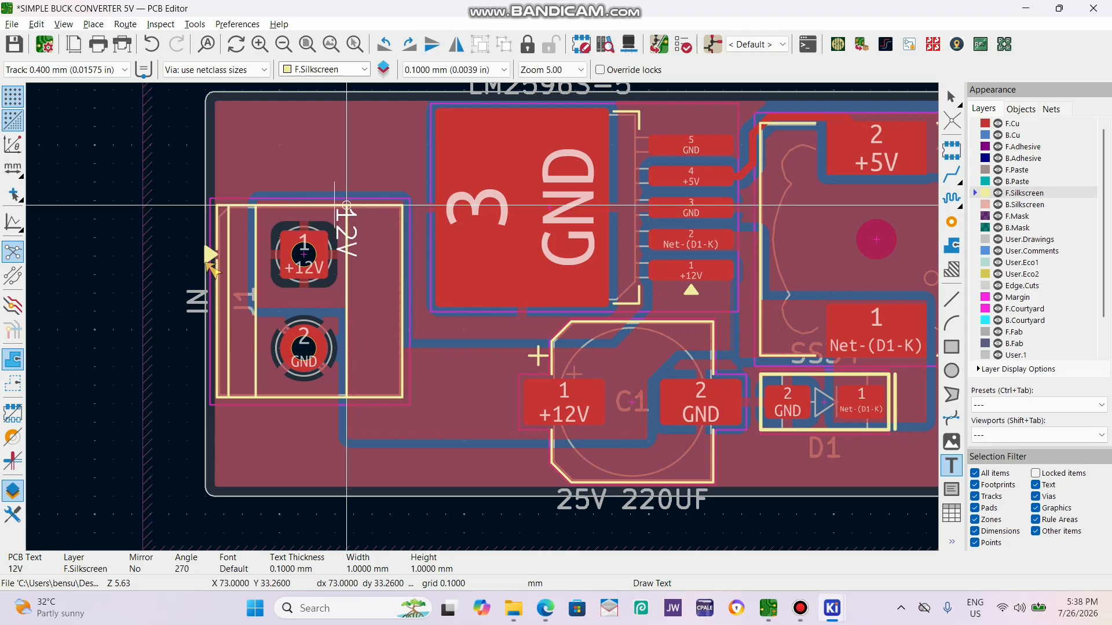
pyautogui.hotkey('shift', 'r')
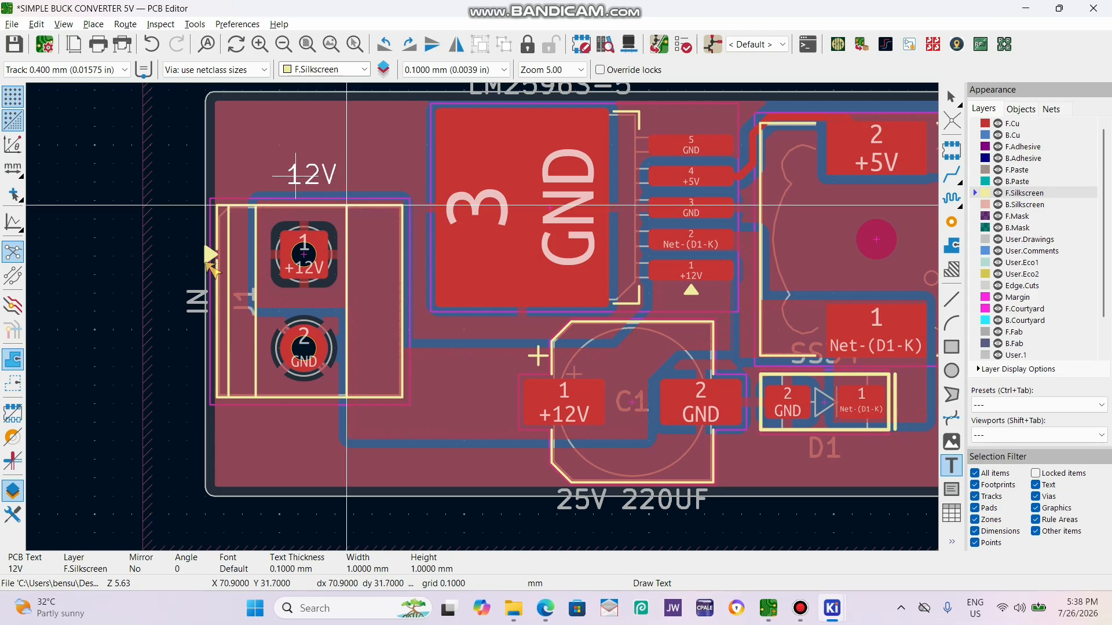
pyautogui.press('Escape')
# Change the label above J1 to "12V IN" with 0.2 mm thickness and shift it into line with the connector.
pyautogui.doubleClick(313, 176)
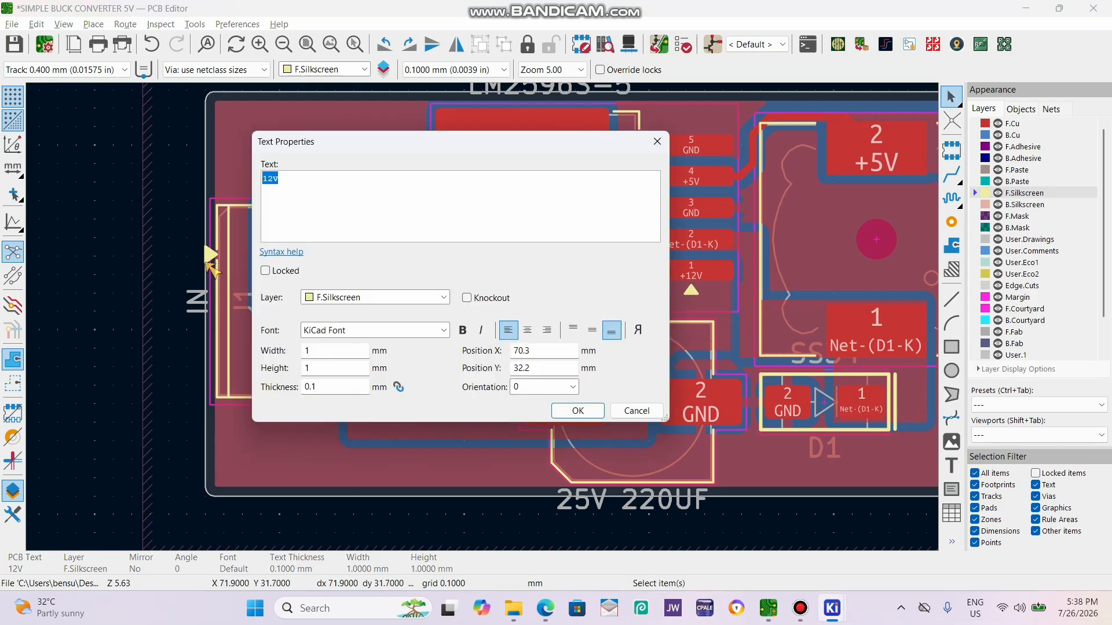
pyautogui.click(313, 176)
pyautogui.click(443, 331)
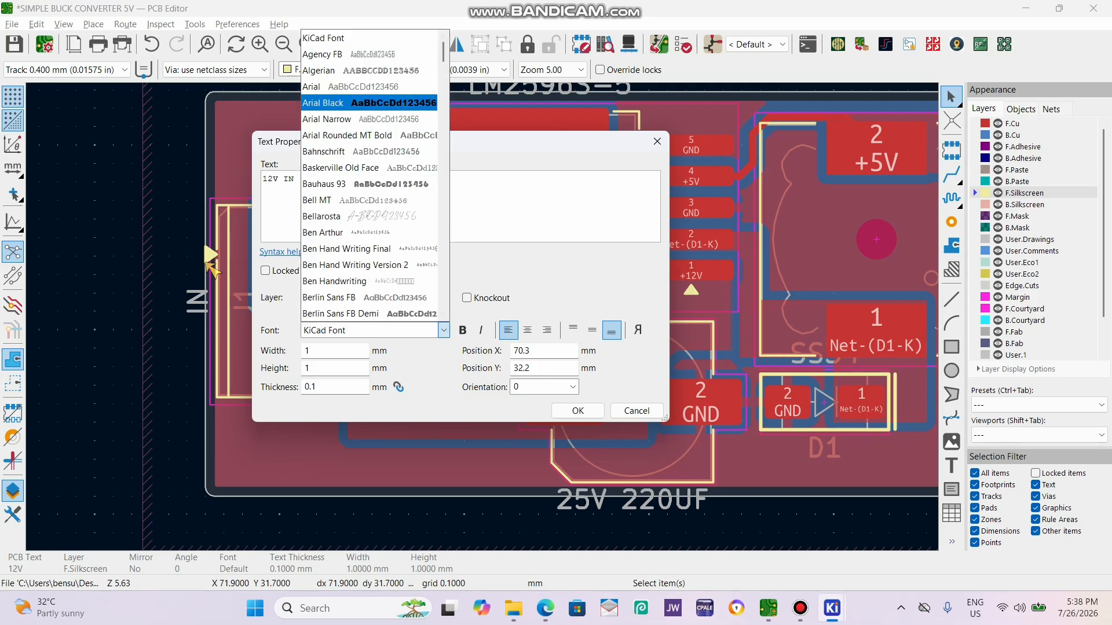
pyautogui.click(492, 188)
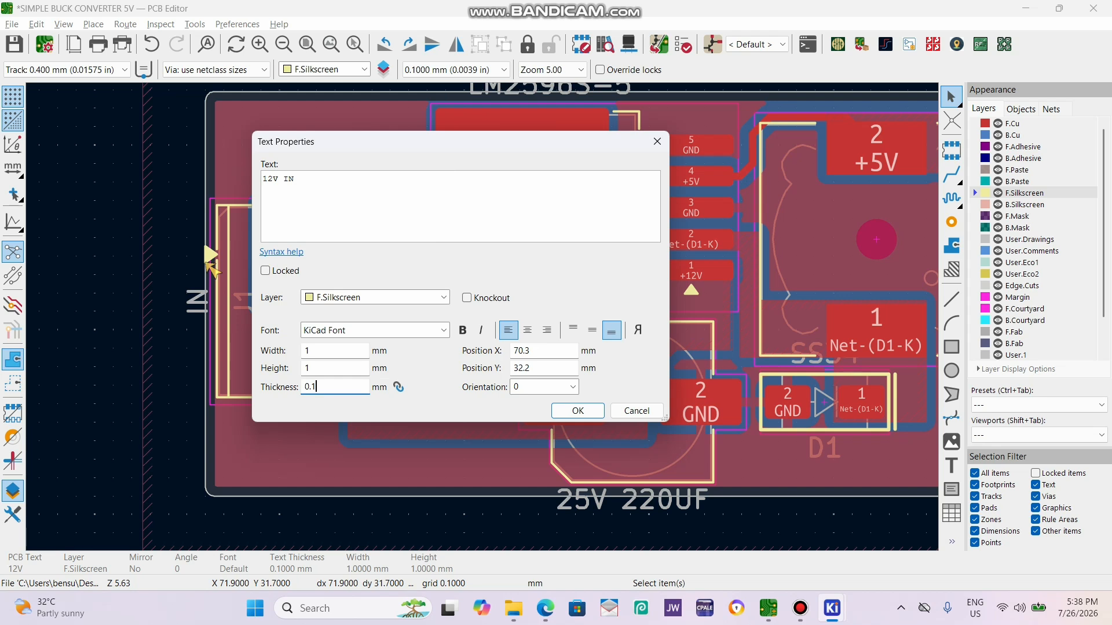
pyautogui.write('2')
pyautogui.press('Return')
pyautogui.moveTo(311, 176); pyautogui.dragTo(253, 184)
# Duplicate the "12V IN" label below connector J1 and change the copy's text to "GND".
pyautogui.hotkey('ctrl', 'd')
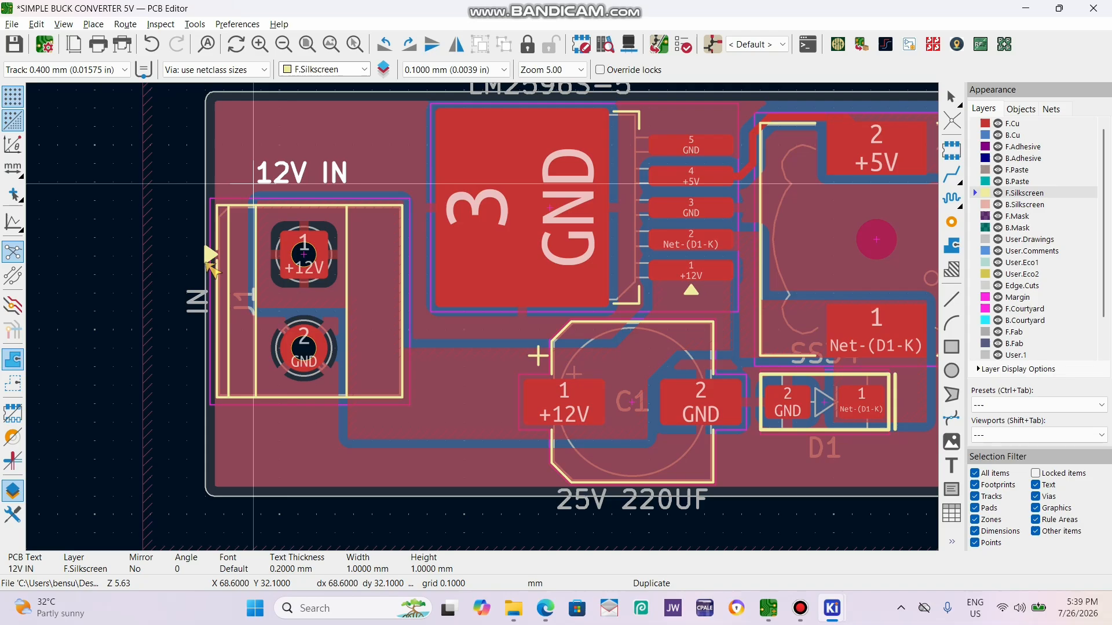
pyautogui.doubleClick(254, 434)
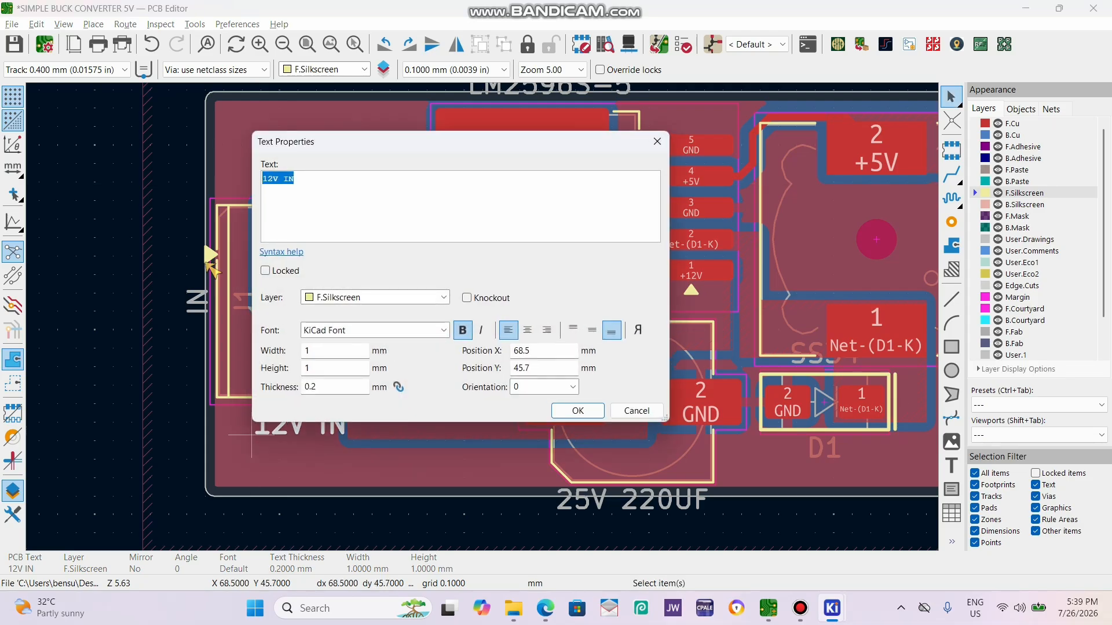
pyautogui.write('GND')
pyautogui.press('Return')
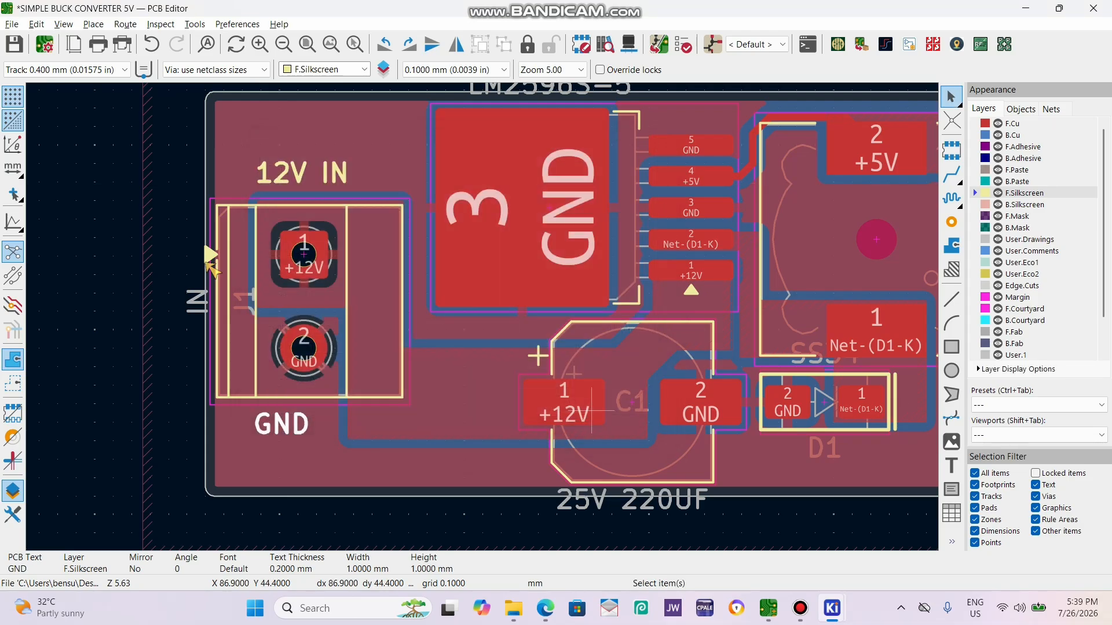
# Duplicate the "GND" label, rotate the copy to 90 degrees, and place it beside the GND pad on the inner side of connector J2.
pyautogui.scroll(-4, 211, 249)
pyautogui.scroll(3, 683, 324)
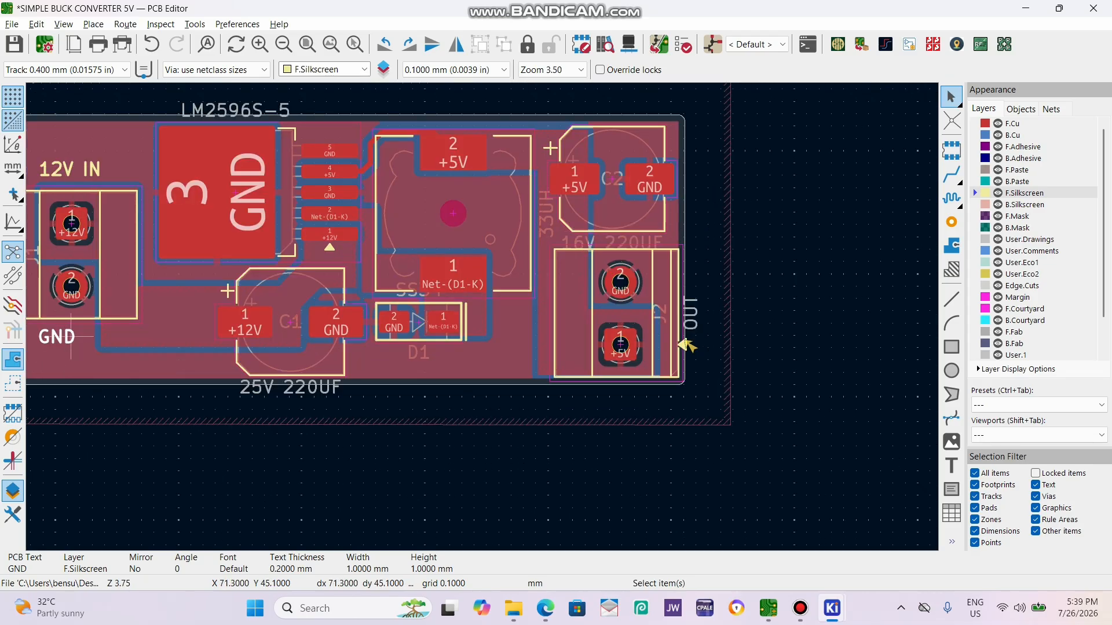
pyautogui.hotkey('ctrl', 'd')
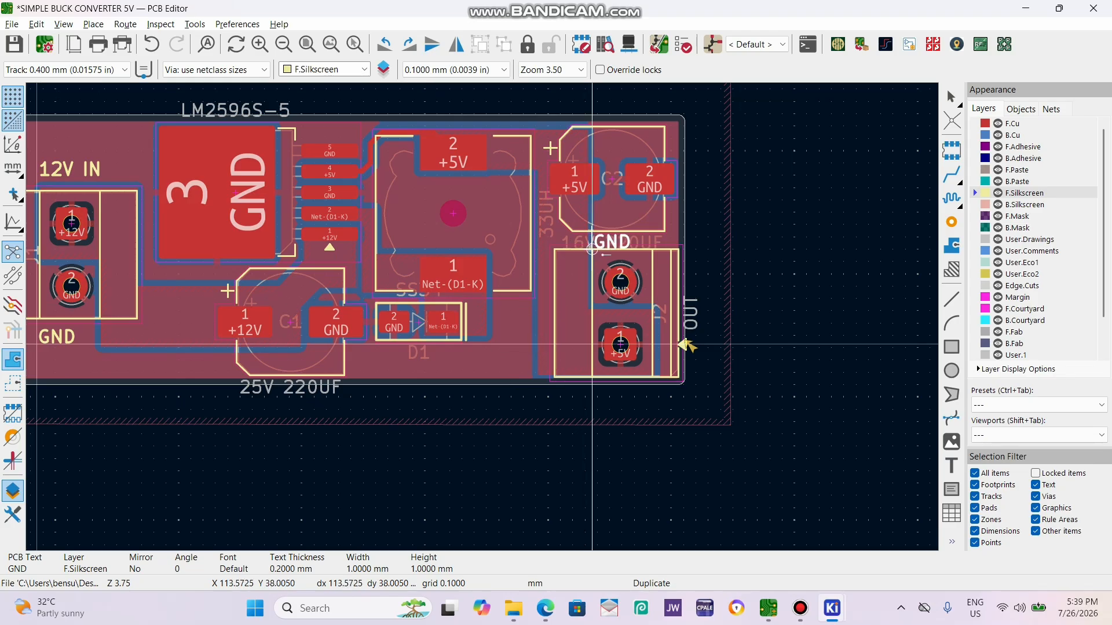
pyautogui.press('r')
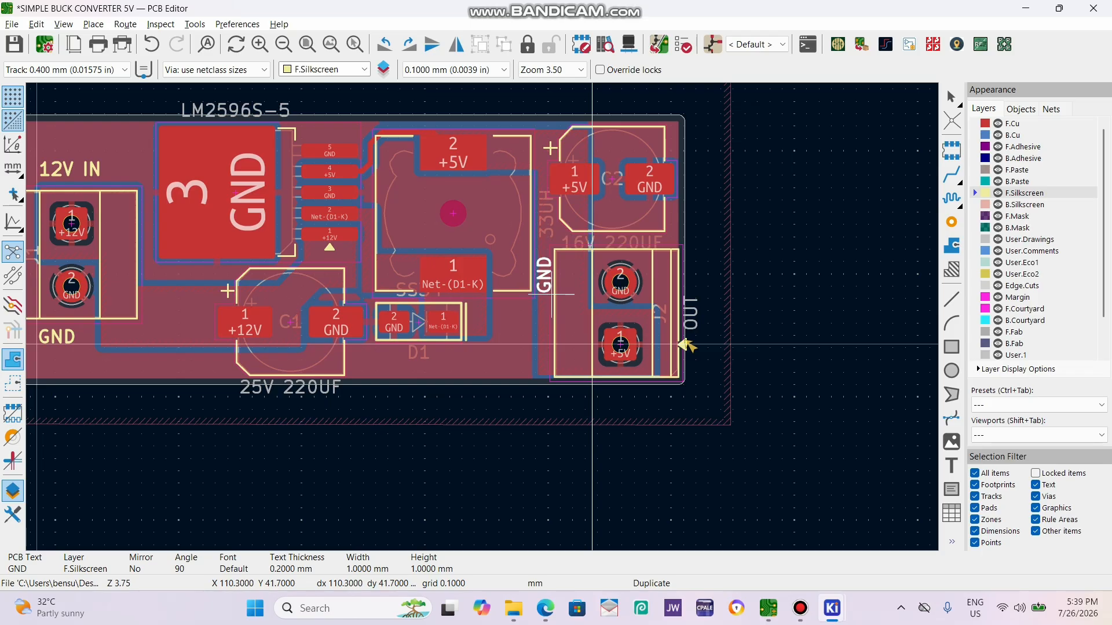
pyautogui.click(684, 344)
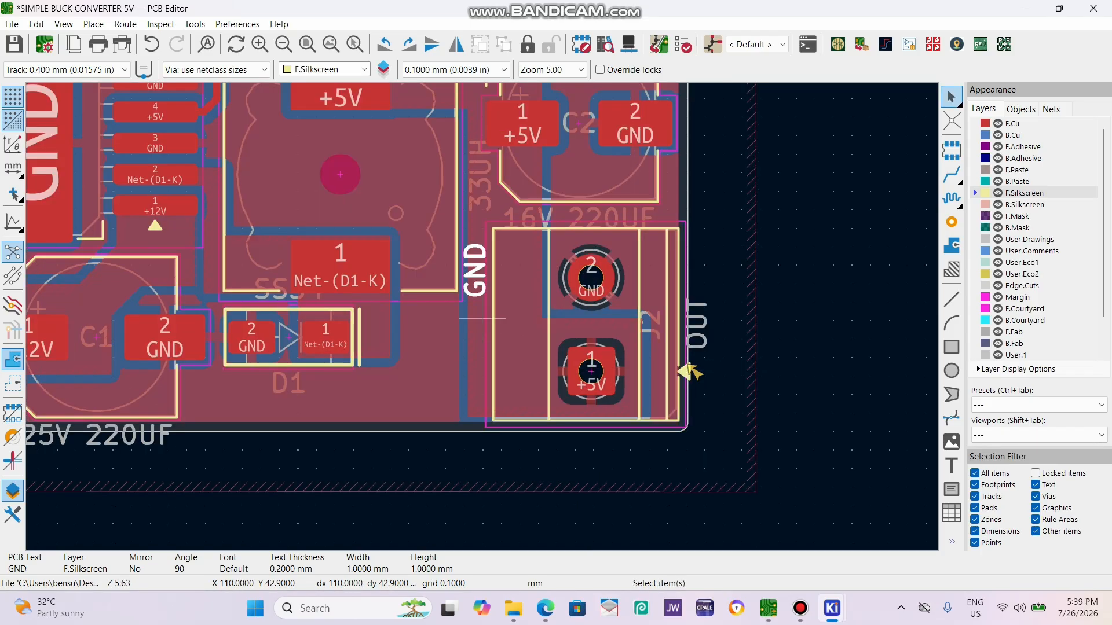
# Duplicate the "GND" label beside connector J2, place the copy near the +5V pad, and change its text to "5V OUT".
pyautogui.scroll(1, 683, 344)
pyautogui.hotkey('ctrl', 'd')
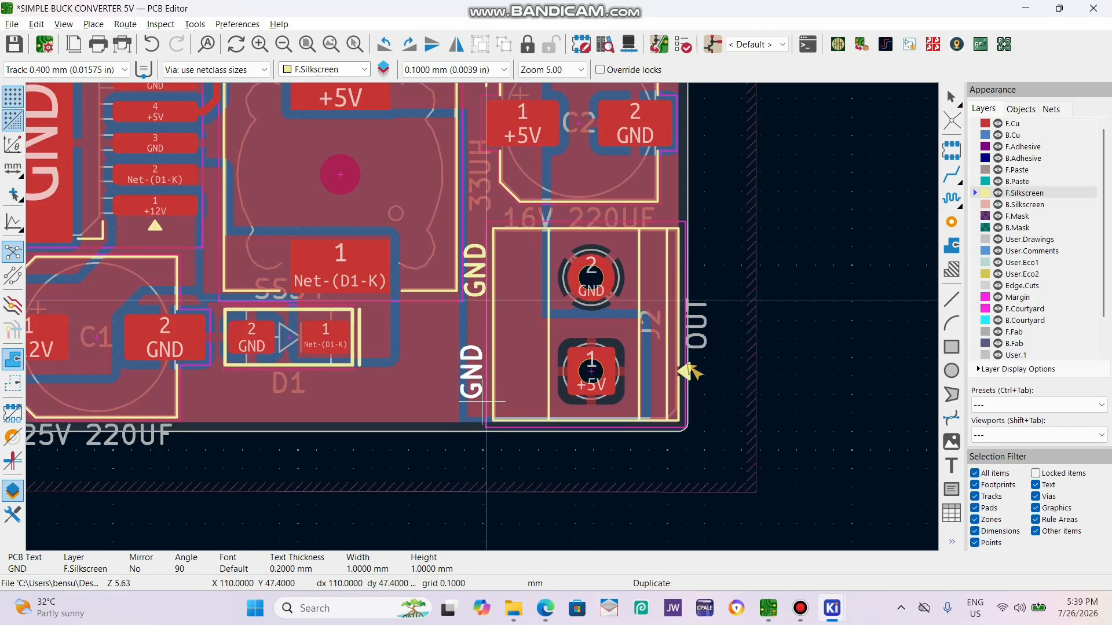
pyautogui.doubleClick(683, 369)
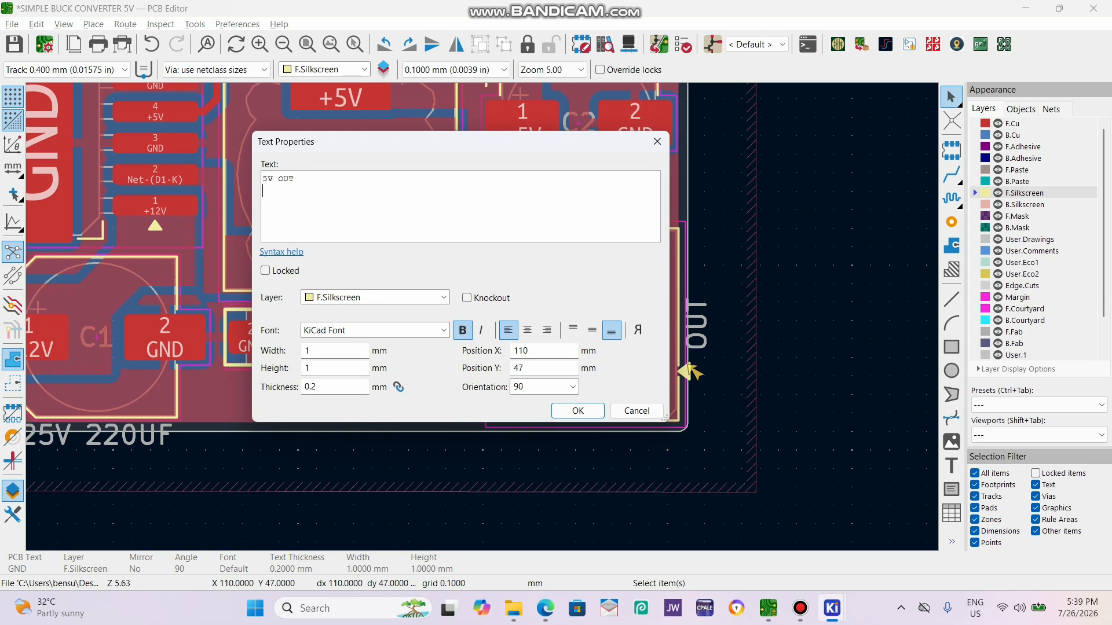
pyautogui.press('Return')
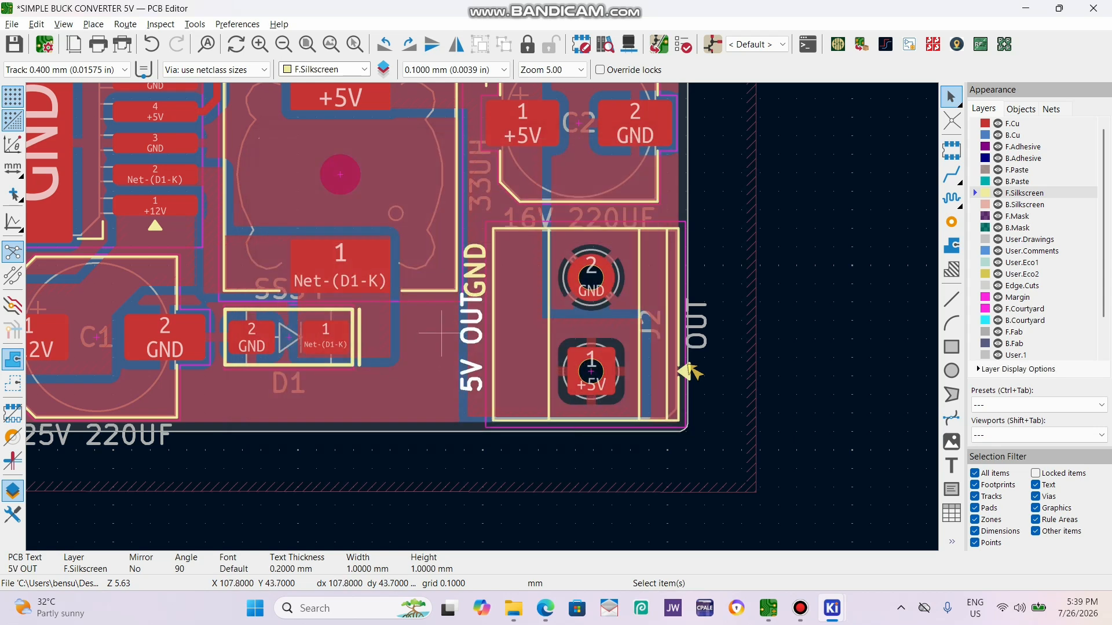
# Move the "5V OUT" label below the "GND" label, lining it up along the inner edge of connector J2.
pyautogui.press('m')
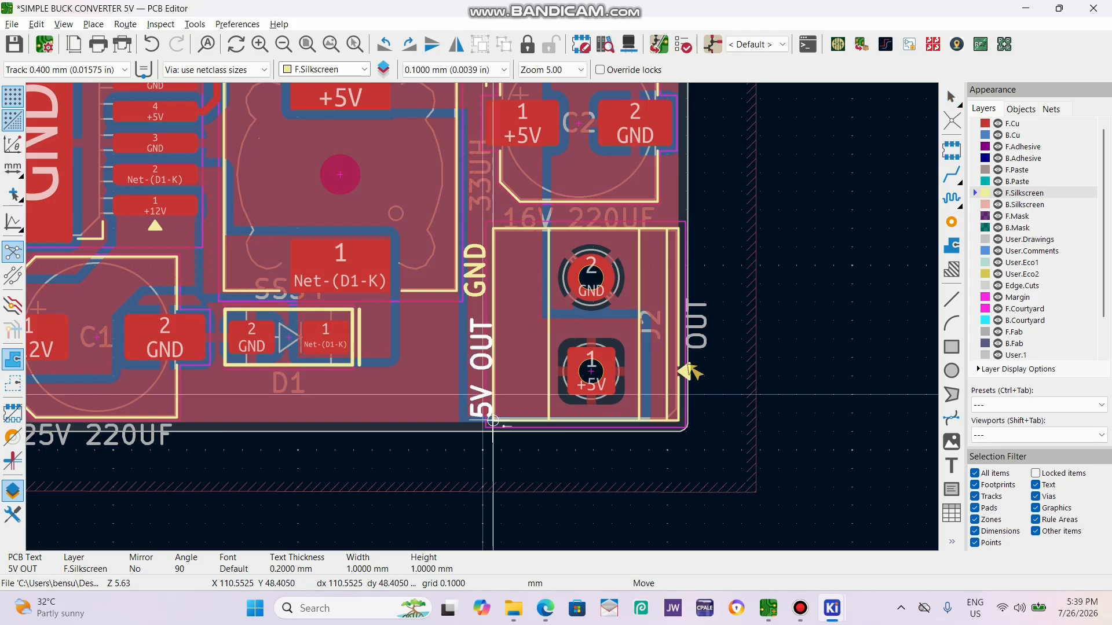
pyautogui.click(492, 421)
pyautogui.scroll(3, 476, 399)
pyautogui.press('m')
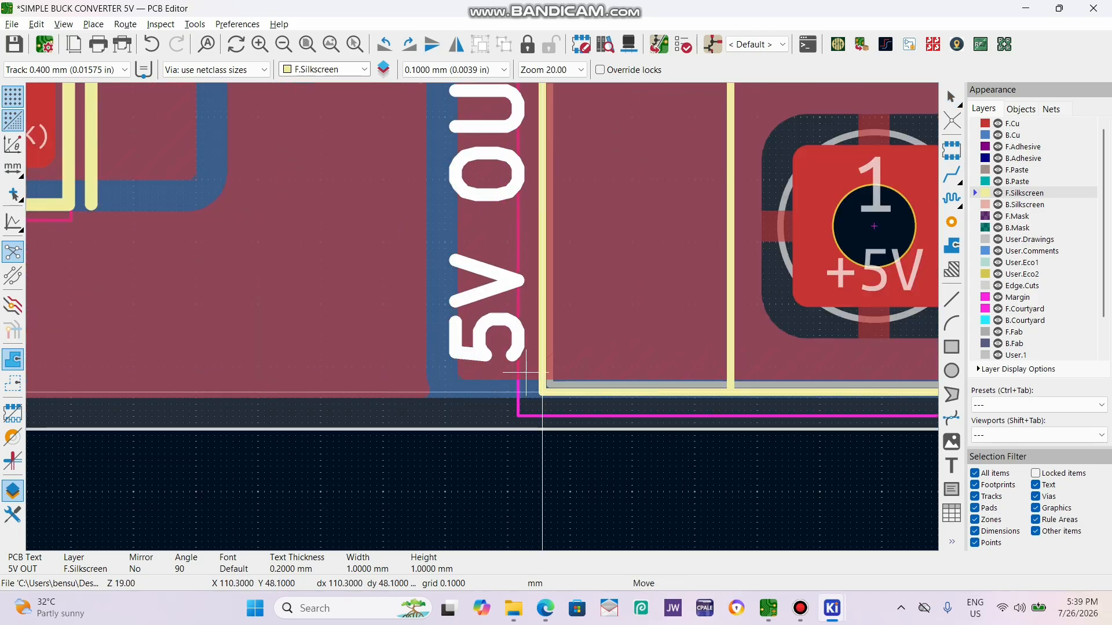
pyautogui.click(516, 373)
pyautogui.scroll(-2, 522, 370)
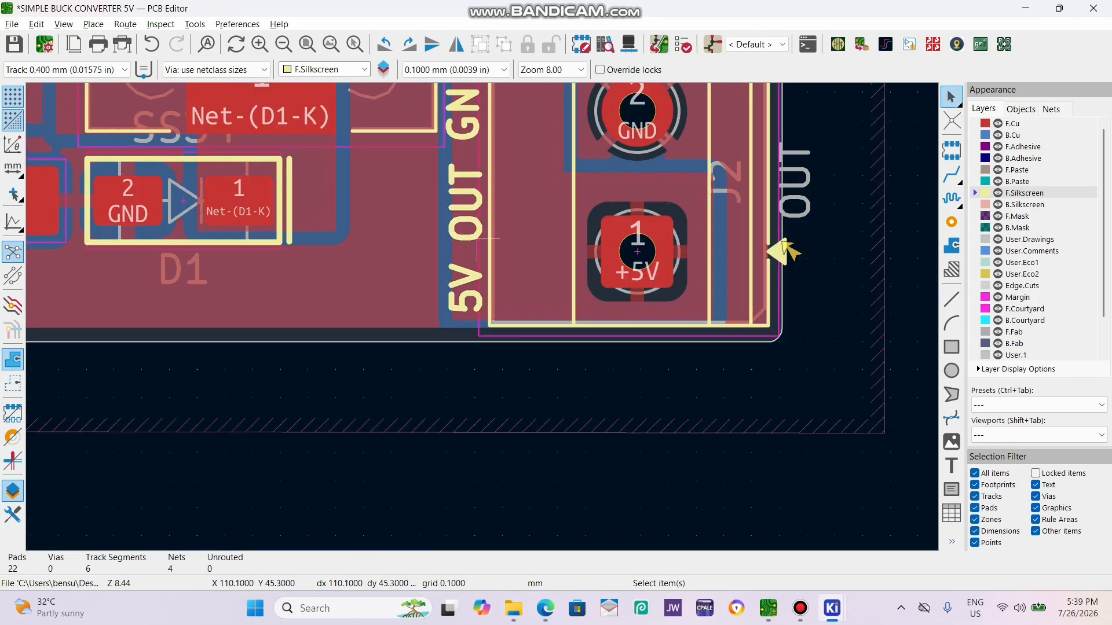
pyautogui.scroll(3, 482, 299)
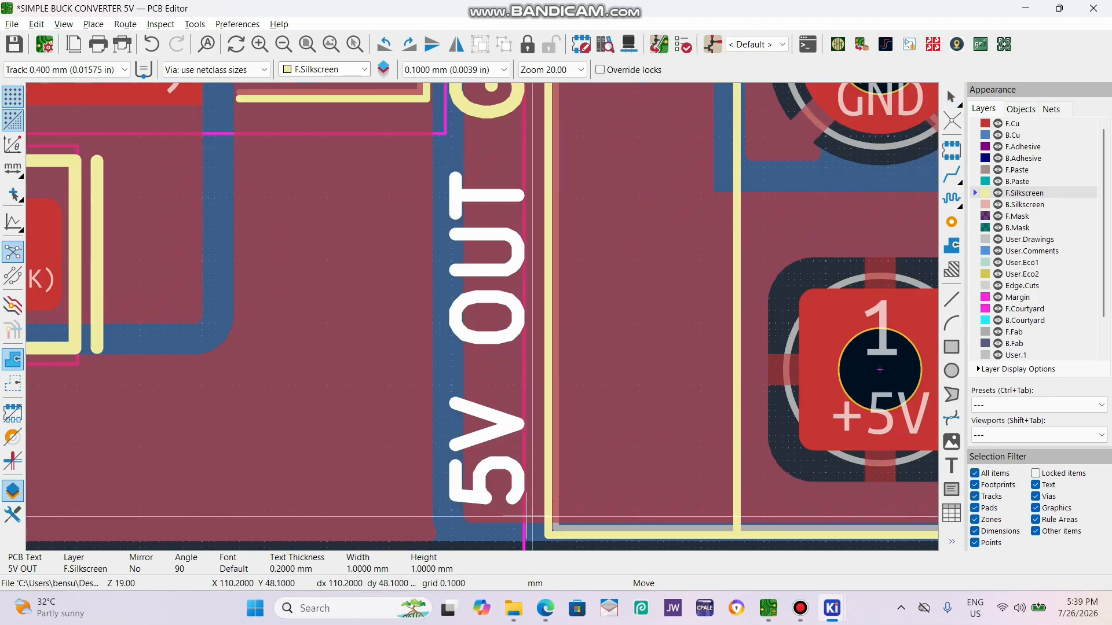
pyautogui.scroll(-3, 496, 333)
pyautogui.click(490, 430)
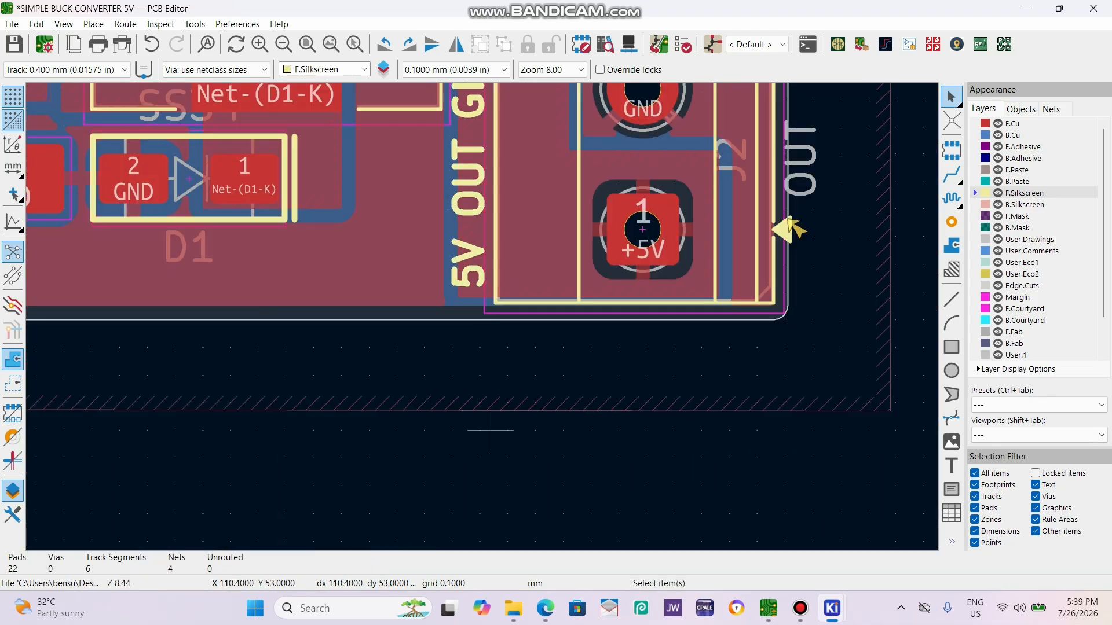
# Inspect the connector silkscreen labels on the board in the 3D viewer from tilted angles, and return to the layout.
pyautogui.hotkey('alt', '3')
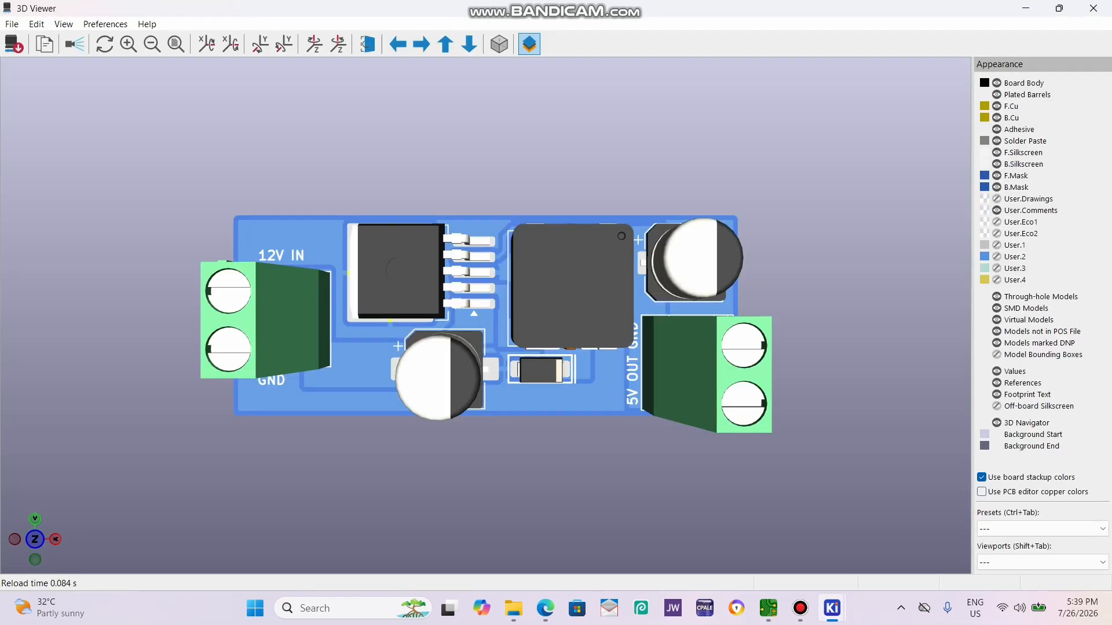
pyautogui.moveTo(509, 336); pyautogui.dragTo(562, 319)
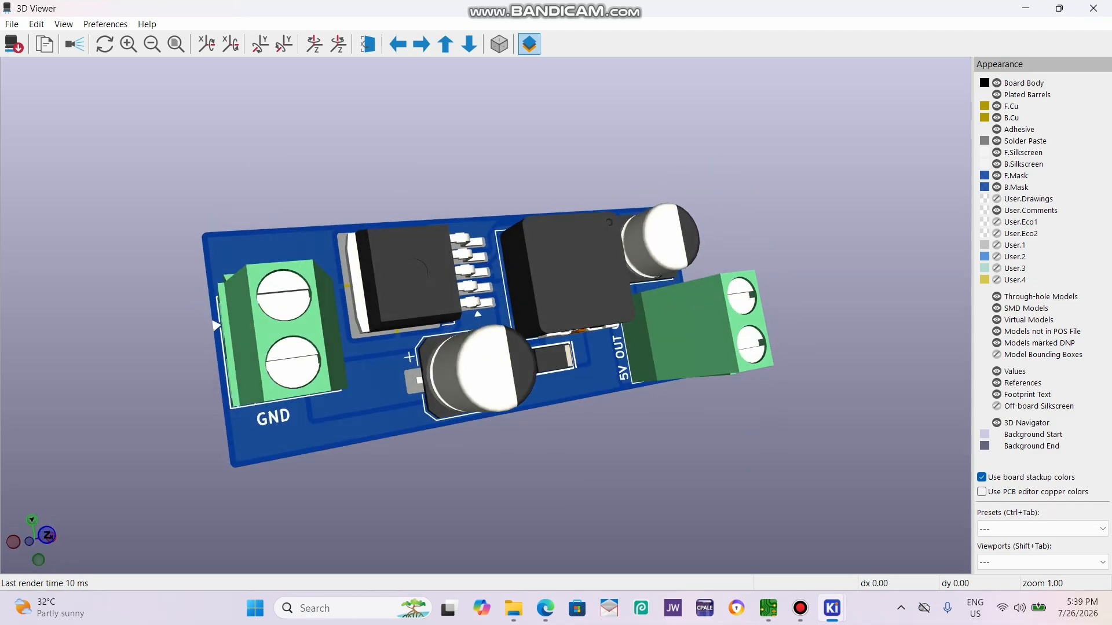
pyautogui.moveTo(660, 353); pyautogui.dragTo(695, 324)
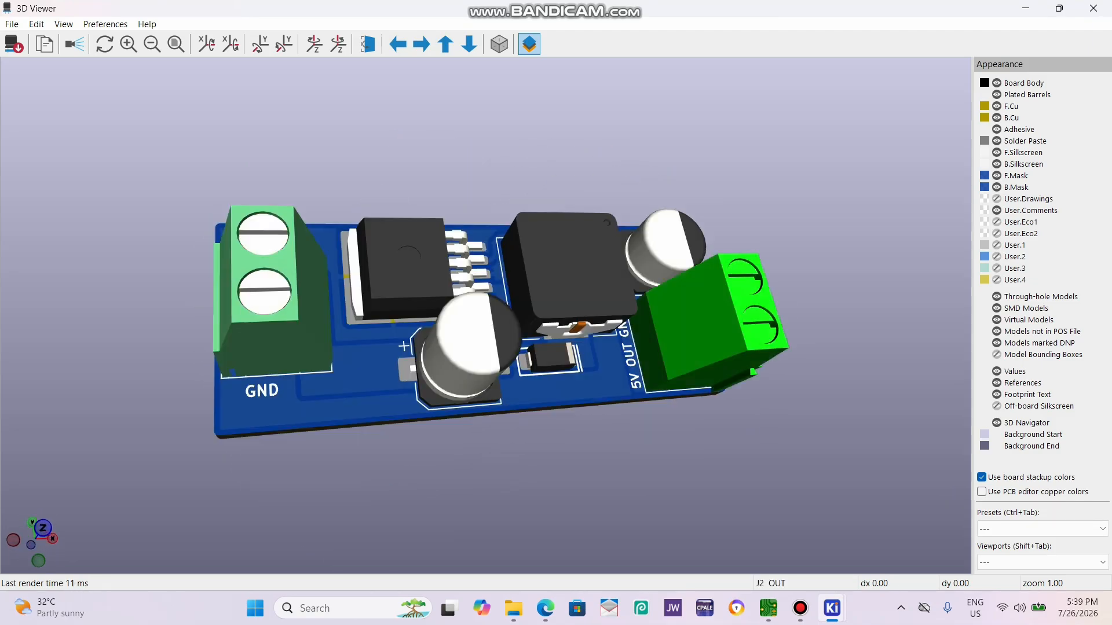
pyautogui.scroll(-3, 485, 315)
pyautogui.moveTo(493, 324); pyautogui.dragTo(526, 275)
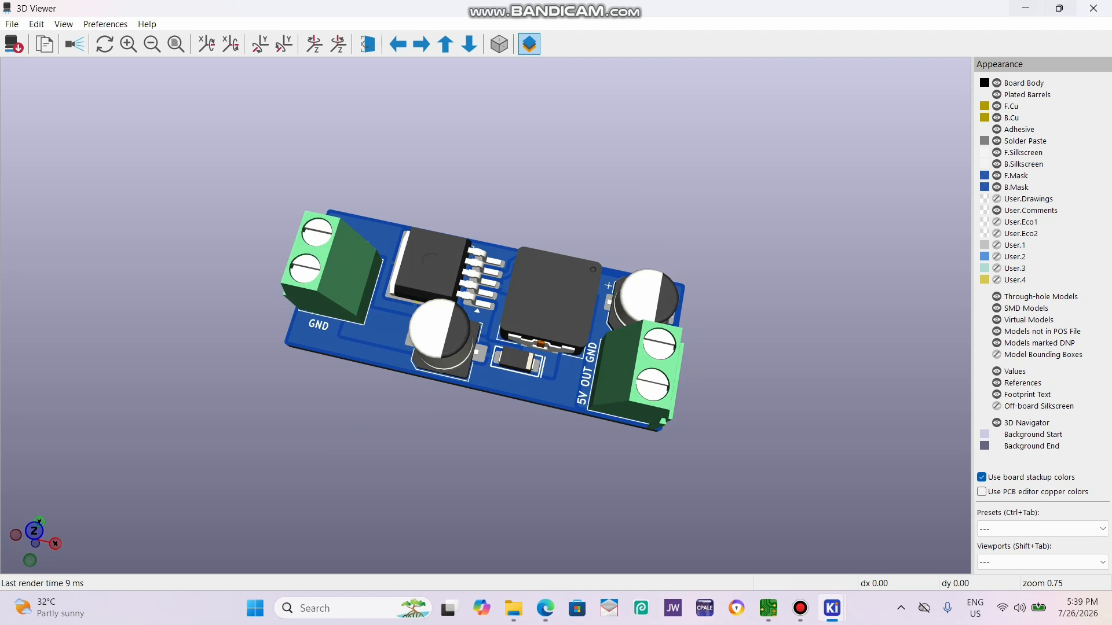
pyautogui.click(1093, 8)
pyautogui.scroll(-5, 521, 313)
pyautogui.scroll(2, 467, 291)
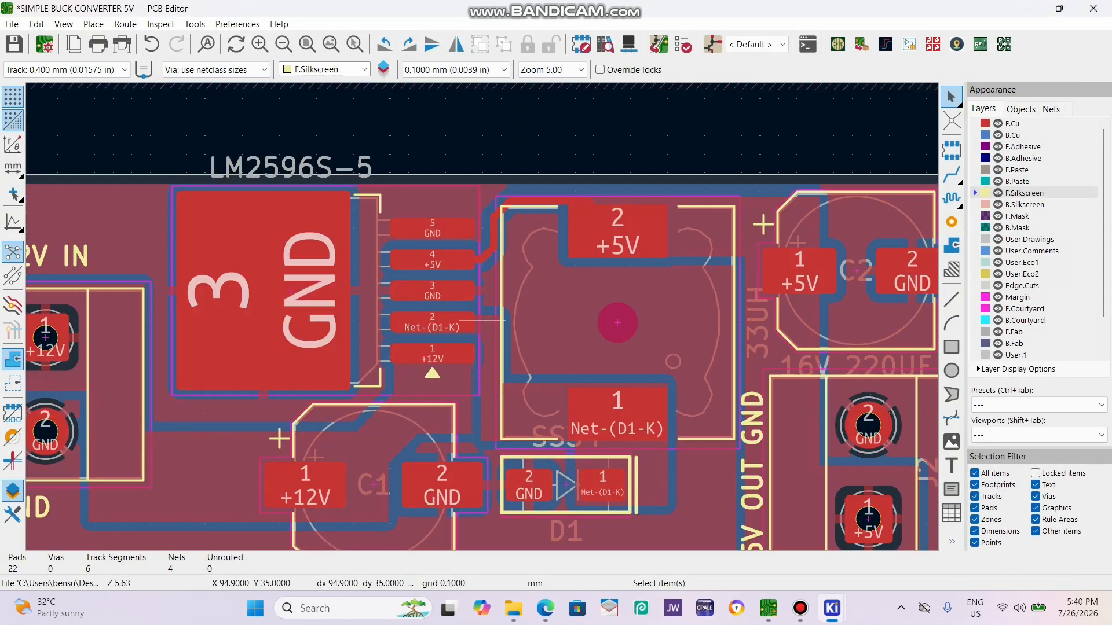
pyautogui.scroll(-4, 509, 272)
pyautogui.scroll(3, 519, 261)
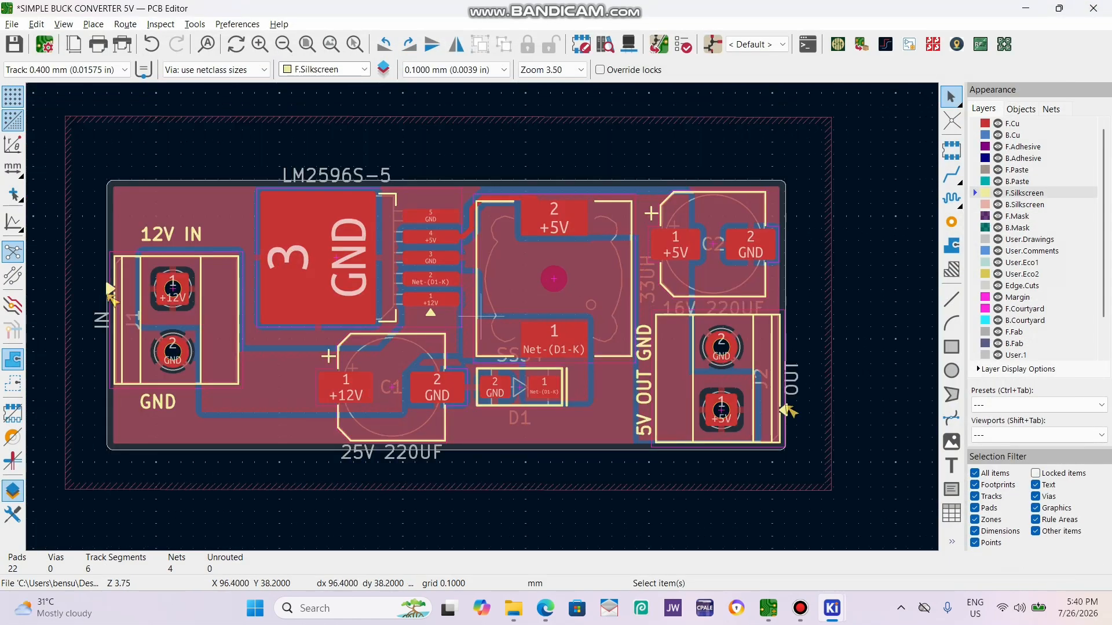
pyautogui.scroll(4, 472, 335)
pyautogui.scroll(-4, 428, 371)
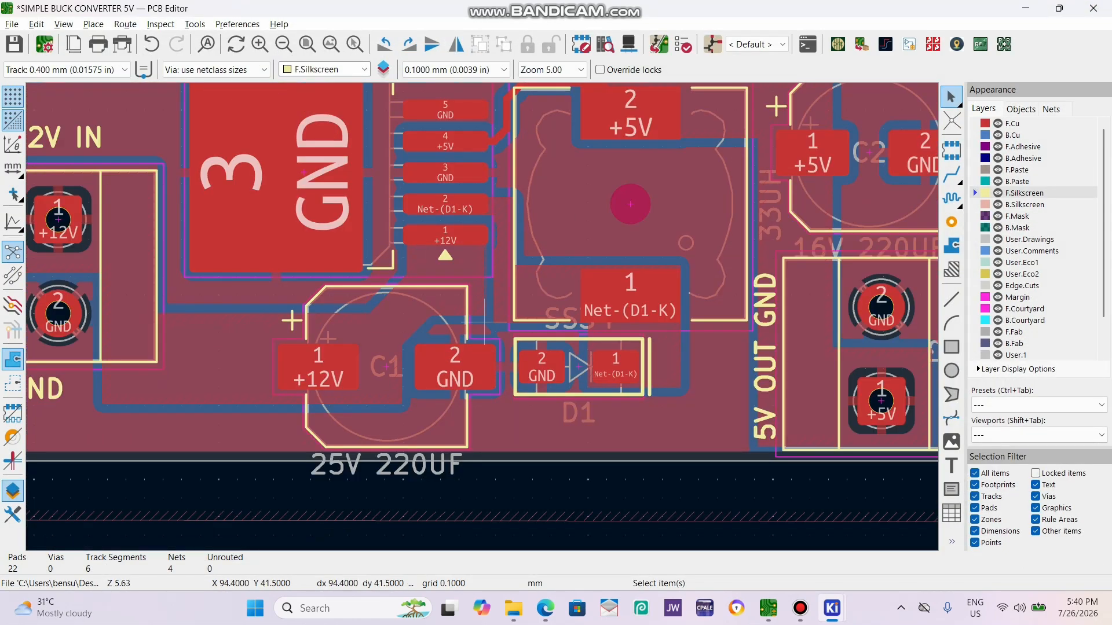
pyautogui.scroll(-2, 480, 317)
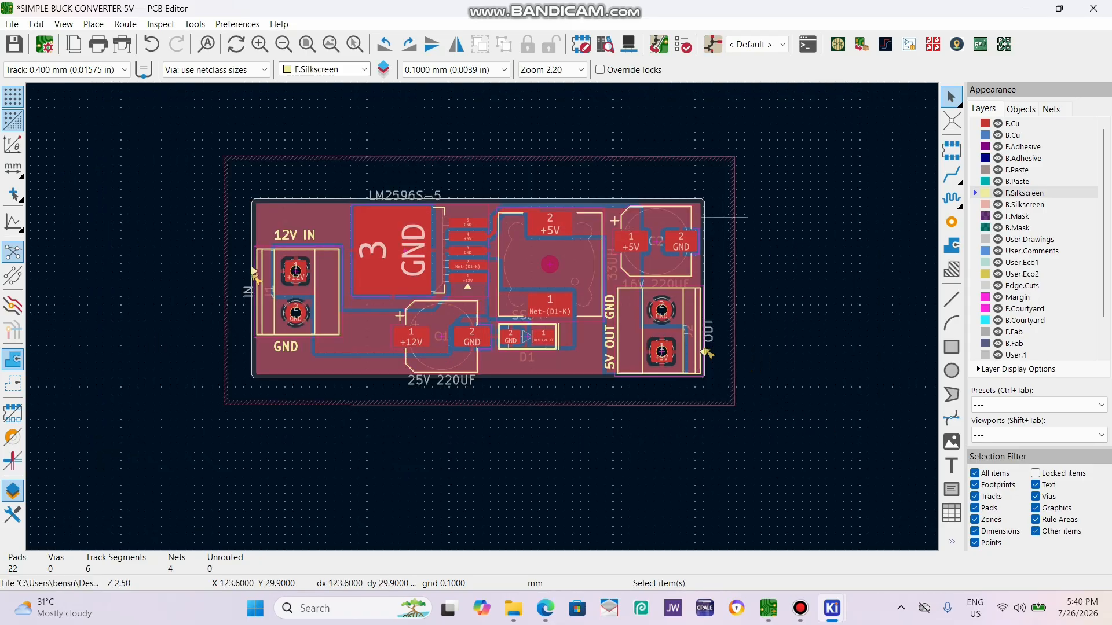
# Reopen the 3D view of the board and orbit it to examine the component placement and label positions from the side.
pyautogui.hotkey('alt', '3')
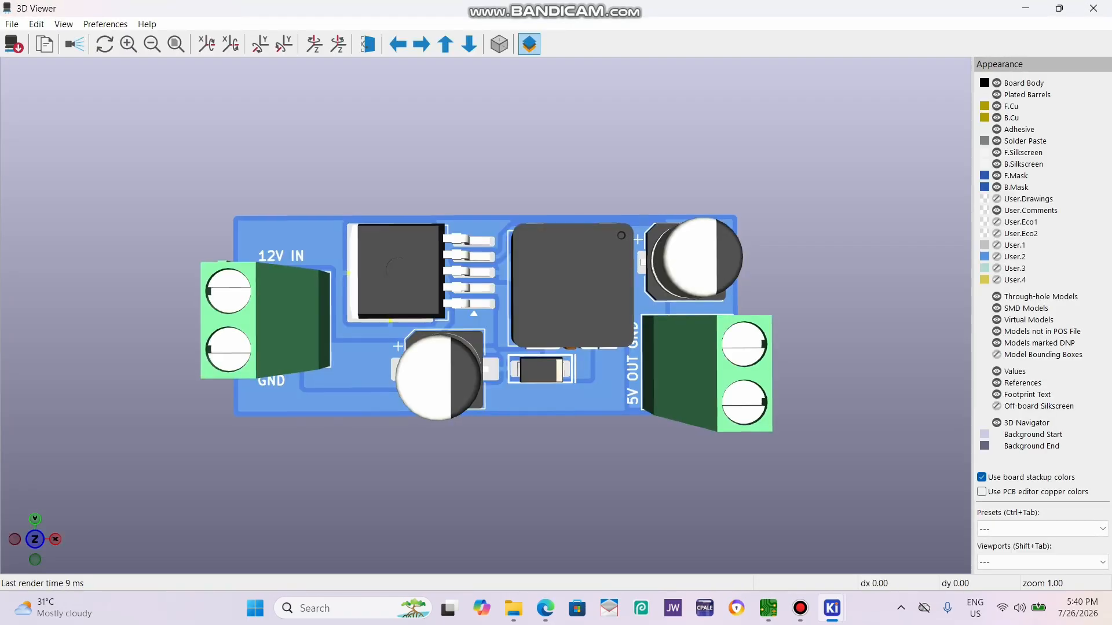
pyautogui.moveTo(509, 325); pyautogui.dragTo(568, 313)
pyautogui.moveTo(238, 415); pyautogui.dragTo(188, 342)
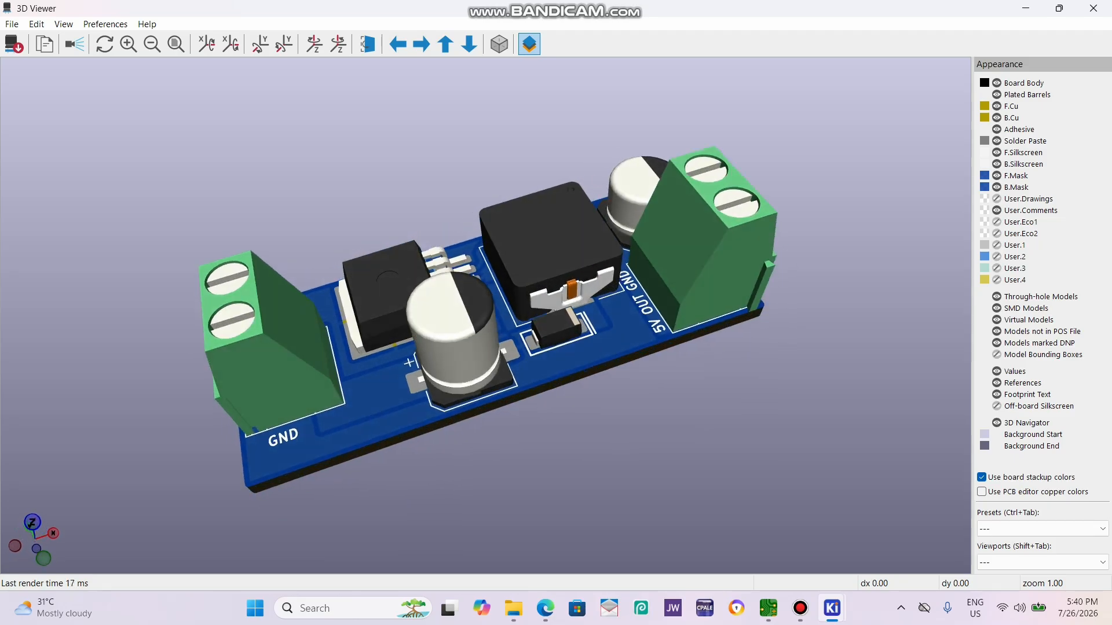
pyautogui.scroll(-1, 487, 316)
pyautogui.moveTo(521, 336); pyautogui.dragTo(382, 371)
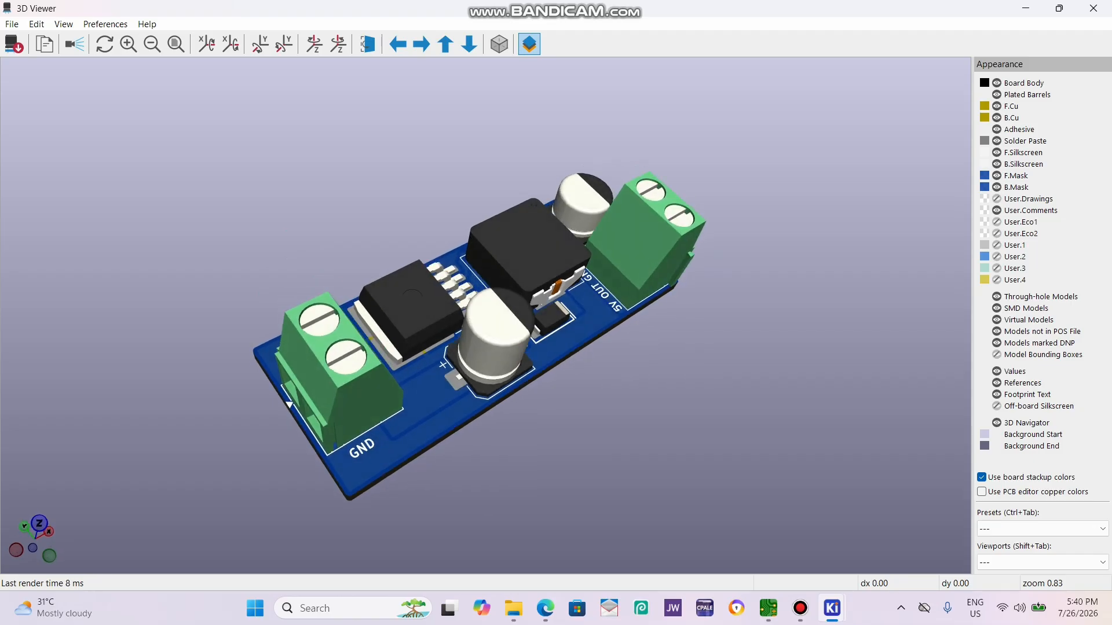